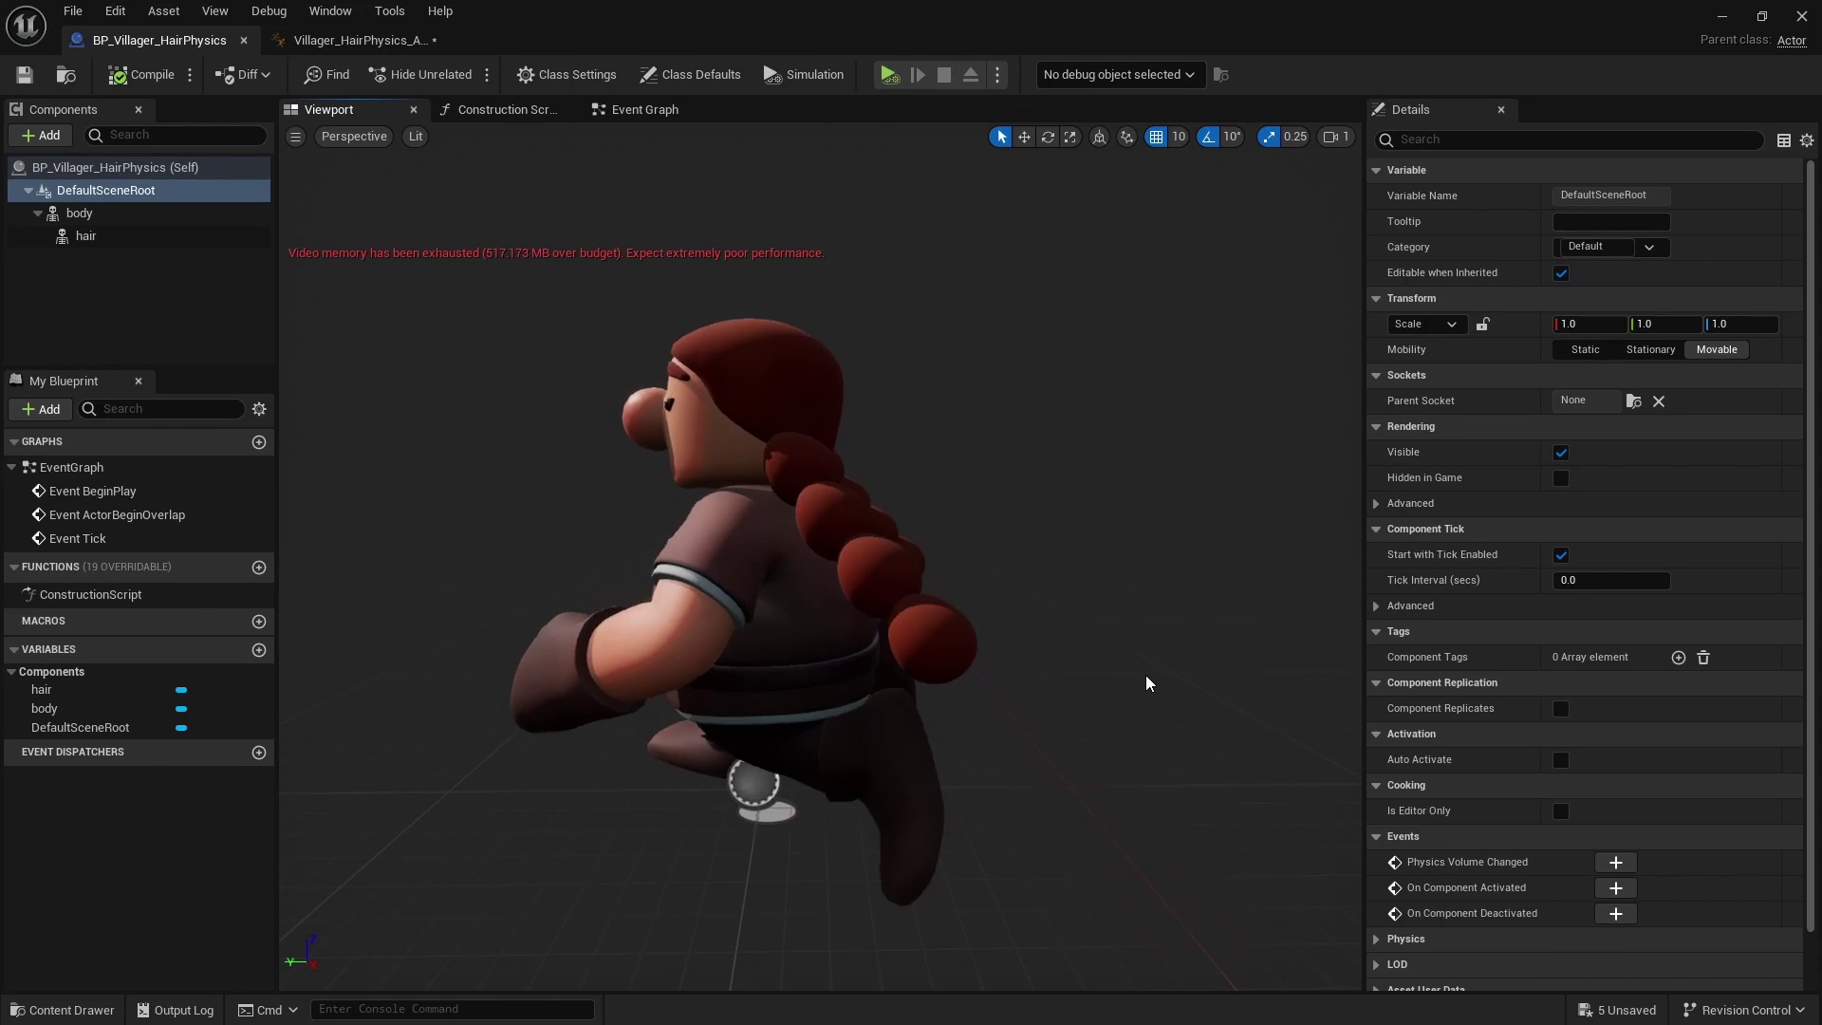
Step: Save all modified content, overwriting the existing level Untitled in the Content folder
{"action": "left_click_drag", "start_coordinate": [958, 740], "coordinate": [1025, 681], "text": "alt"}
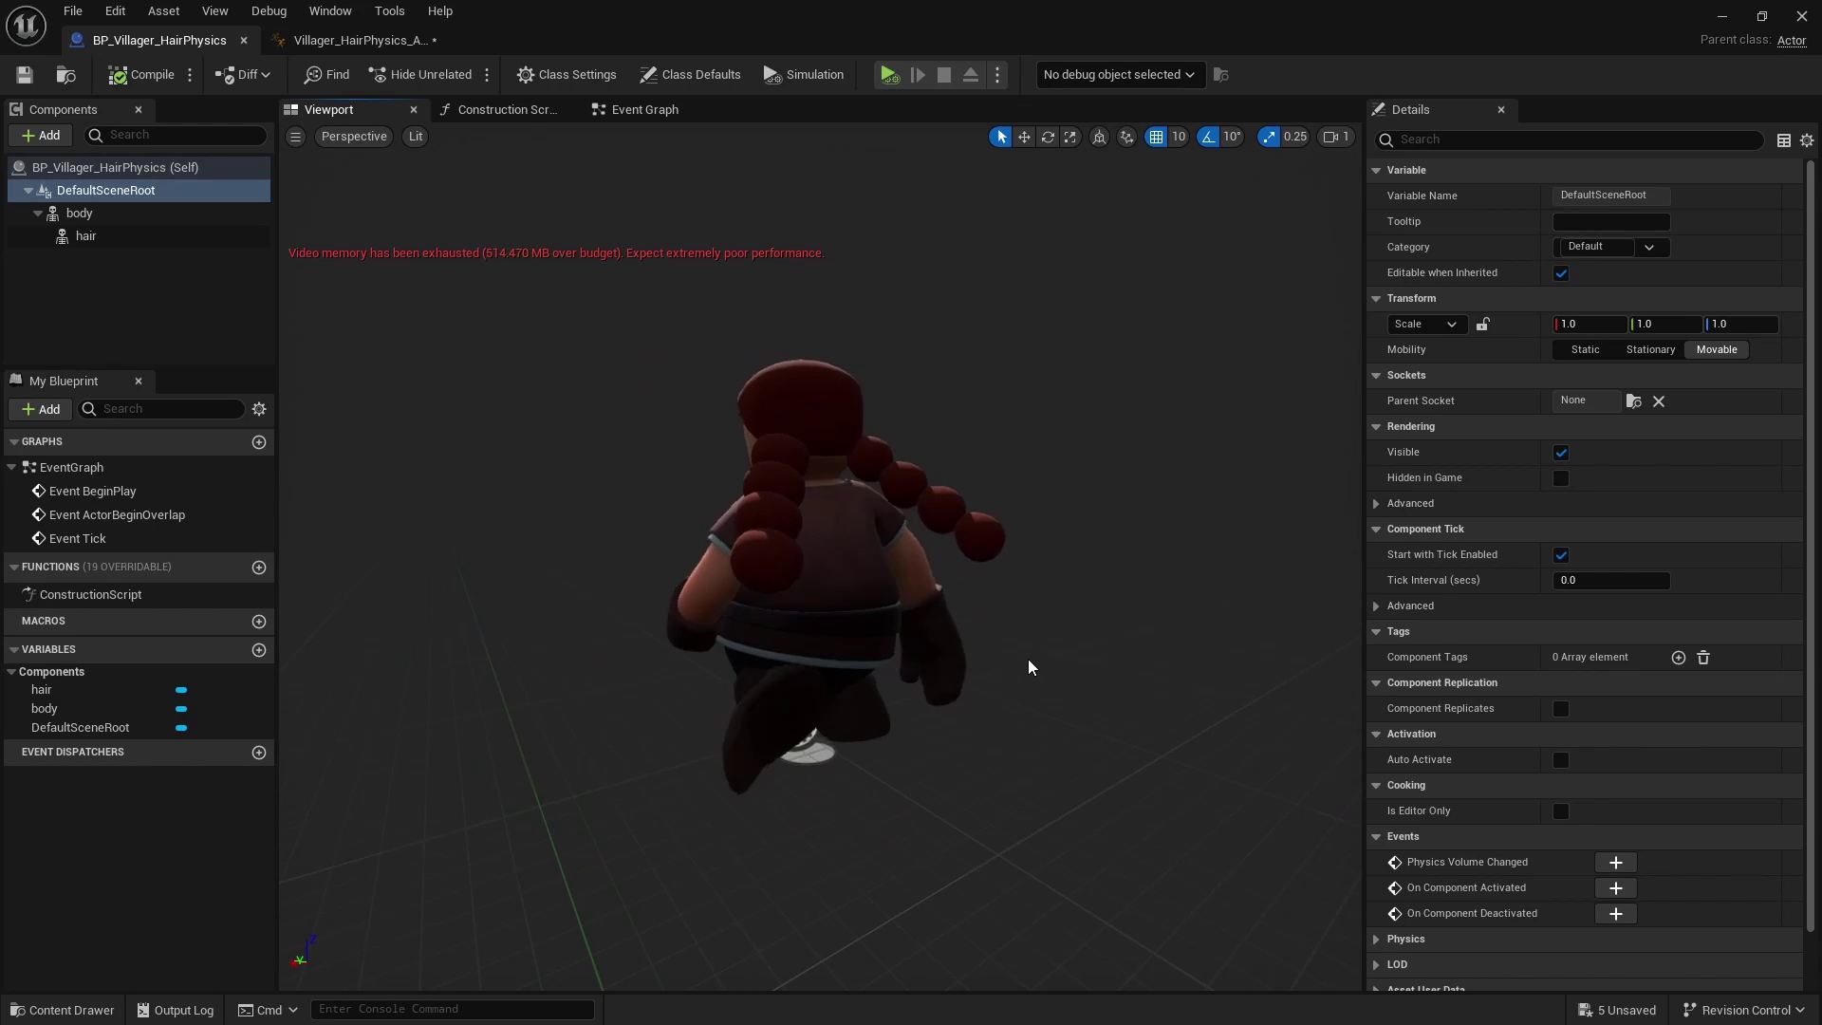
{"action": "left_click_drag", "start_coordinate": [1029, 654], "coordinate": [493, 527]}
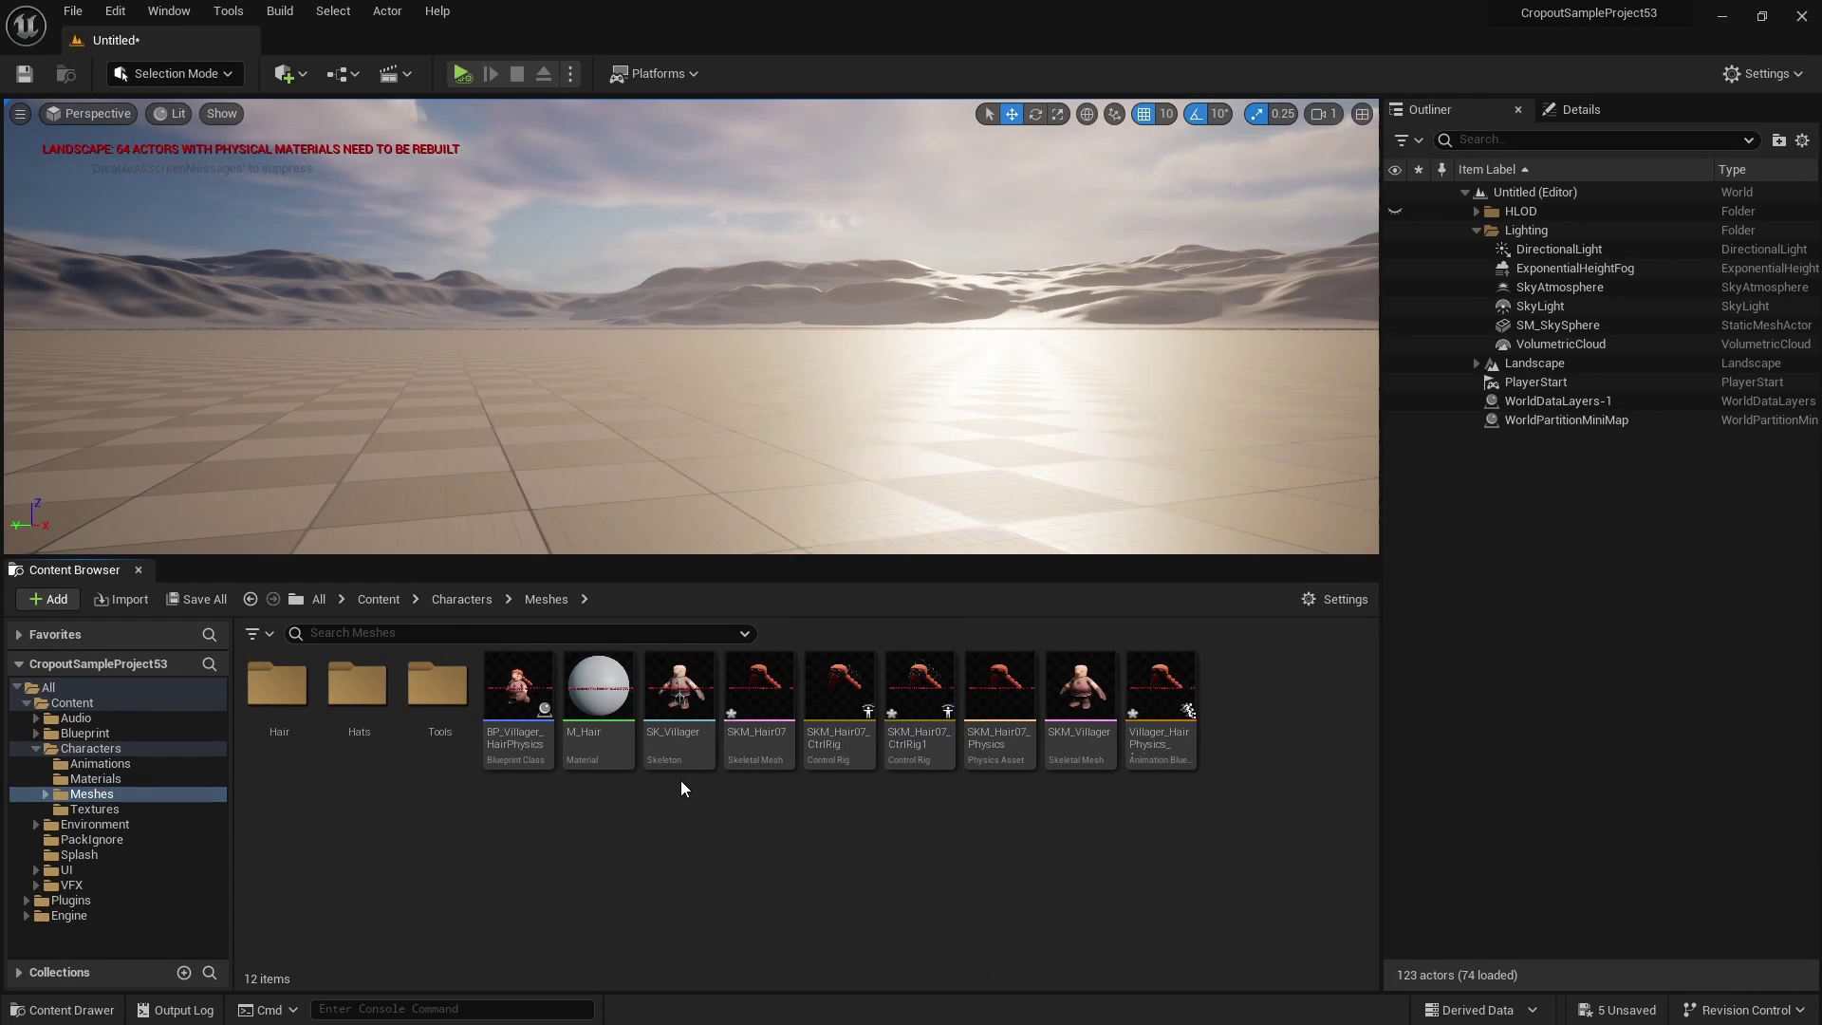
{"action": "left_click", "coordinate": [187, 604]}
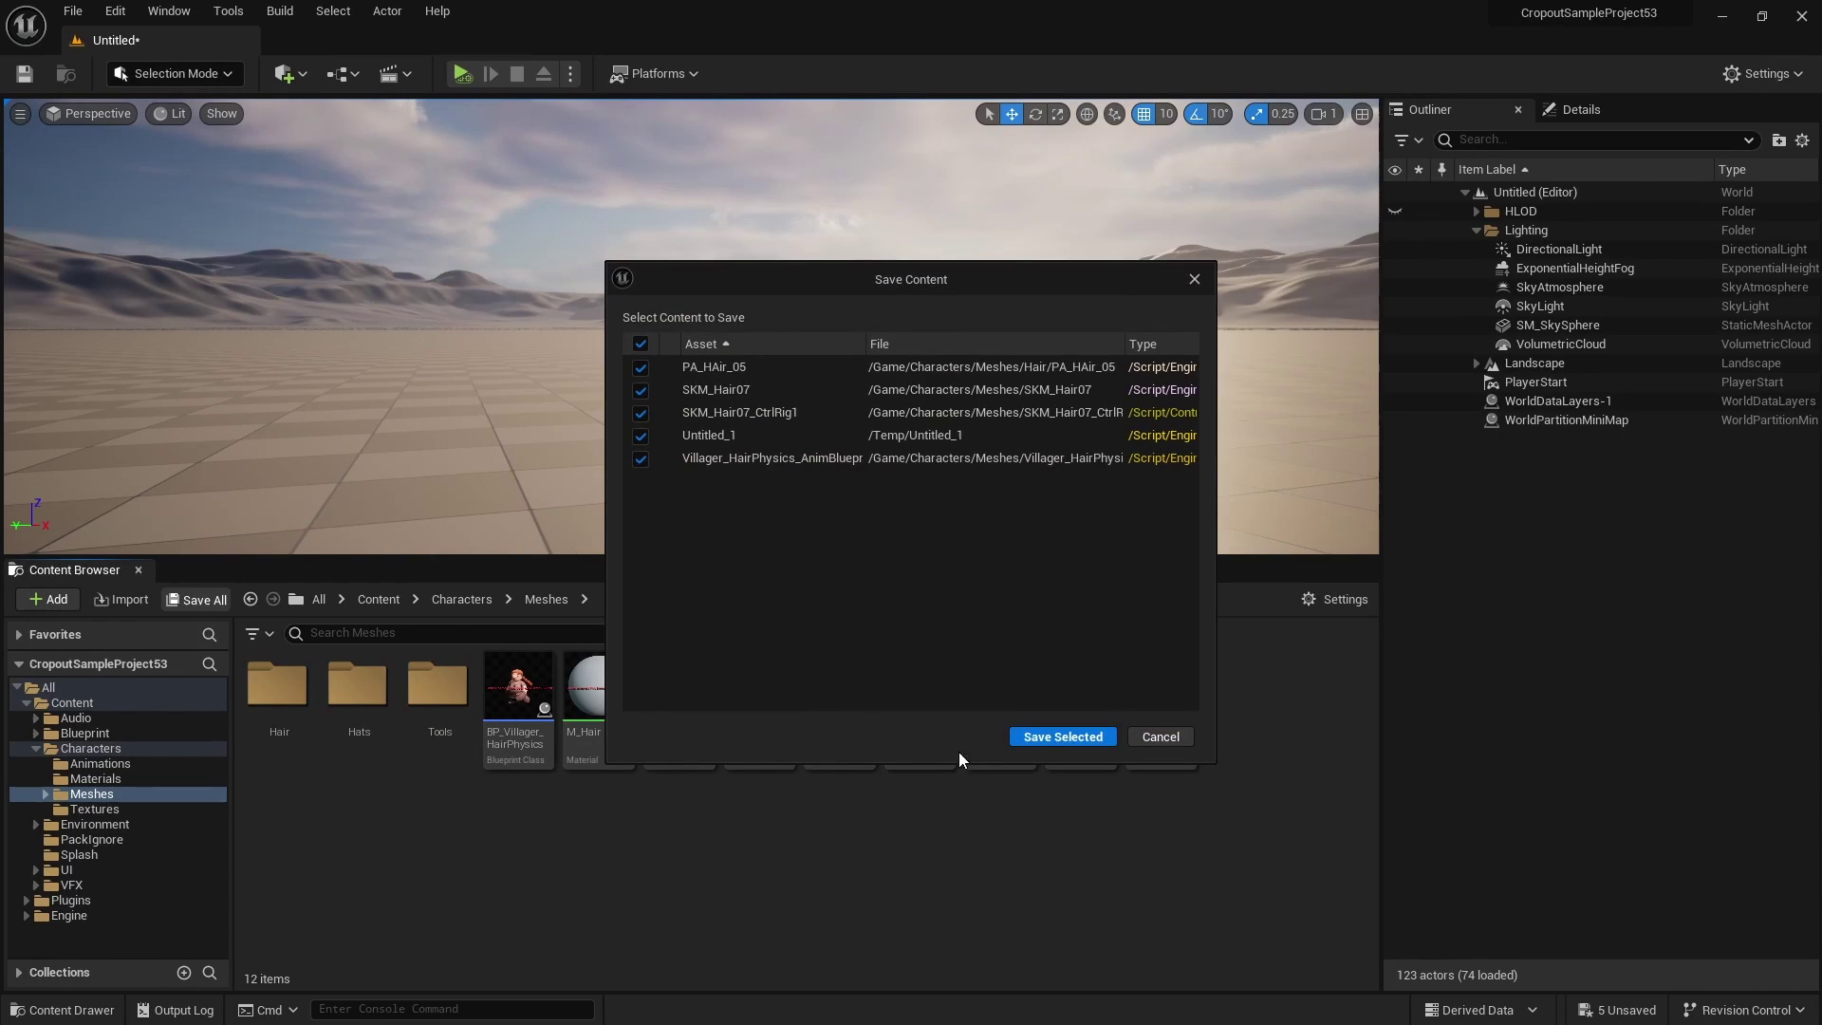
{"action": "left_click", "coordinate": [1058, 736]}
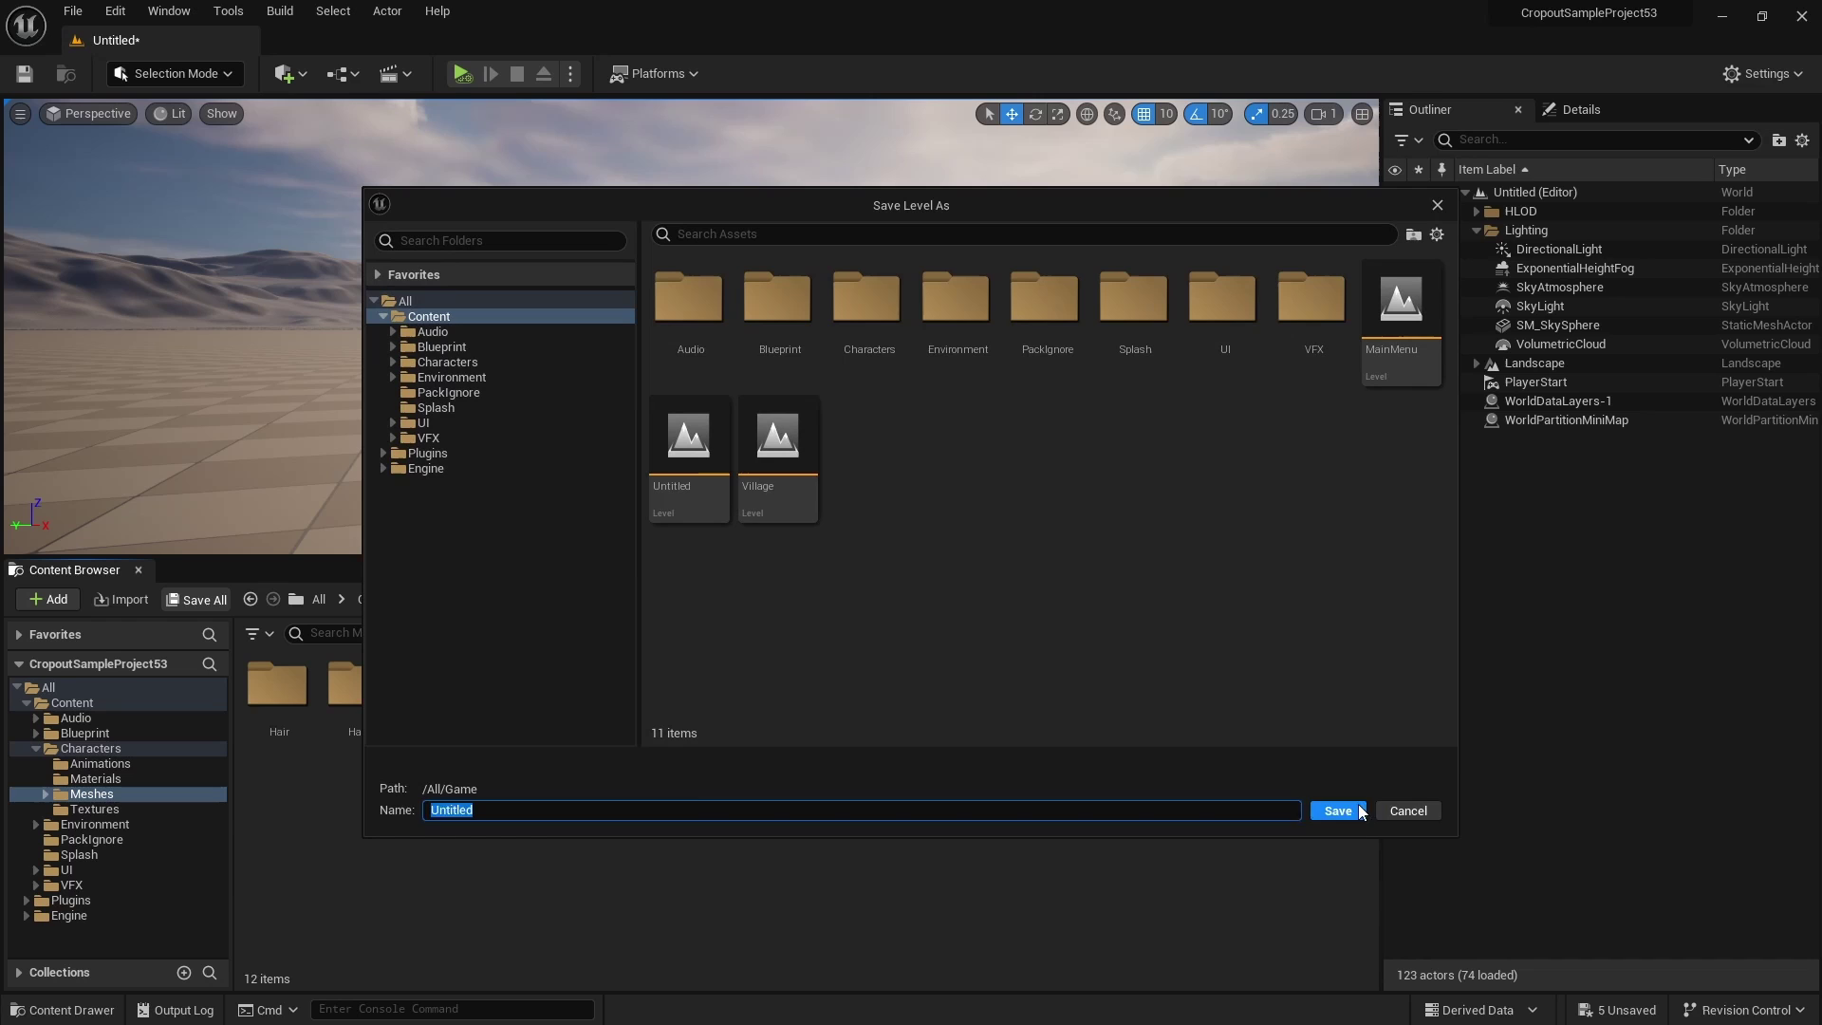
{"action": "left_click", "coordinate": [1359, 811]}
{"action": "left_click", "coordinate": [958, 540]}
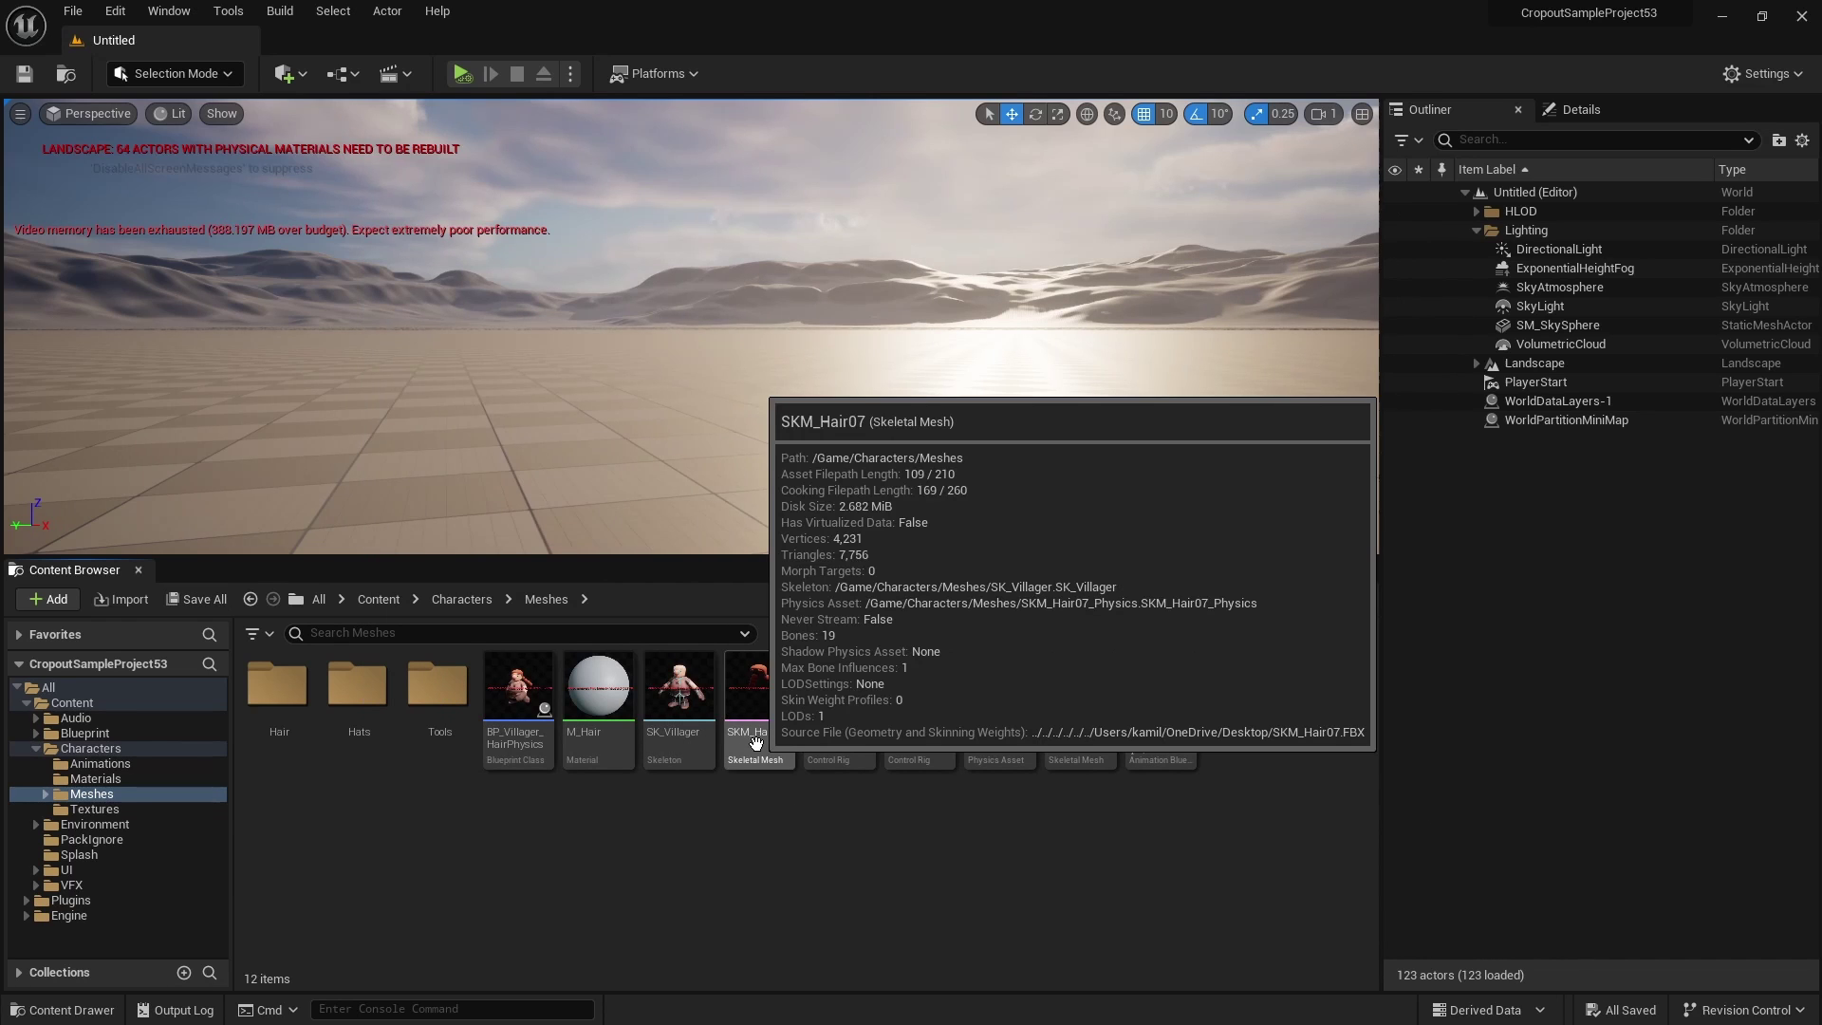
Step: Create a Control Rig from the SKM_Hair07 skeletal mesh, open it for editing and save it
{"action": "right_click", "coordinate": [756, 742]}
{"action": "mouse_move", "coordinate": [875, 156]}
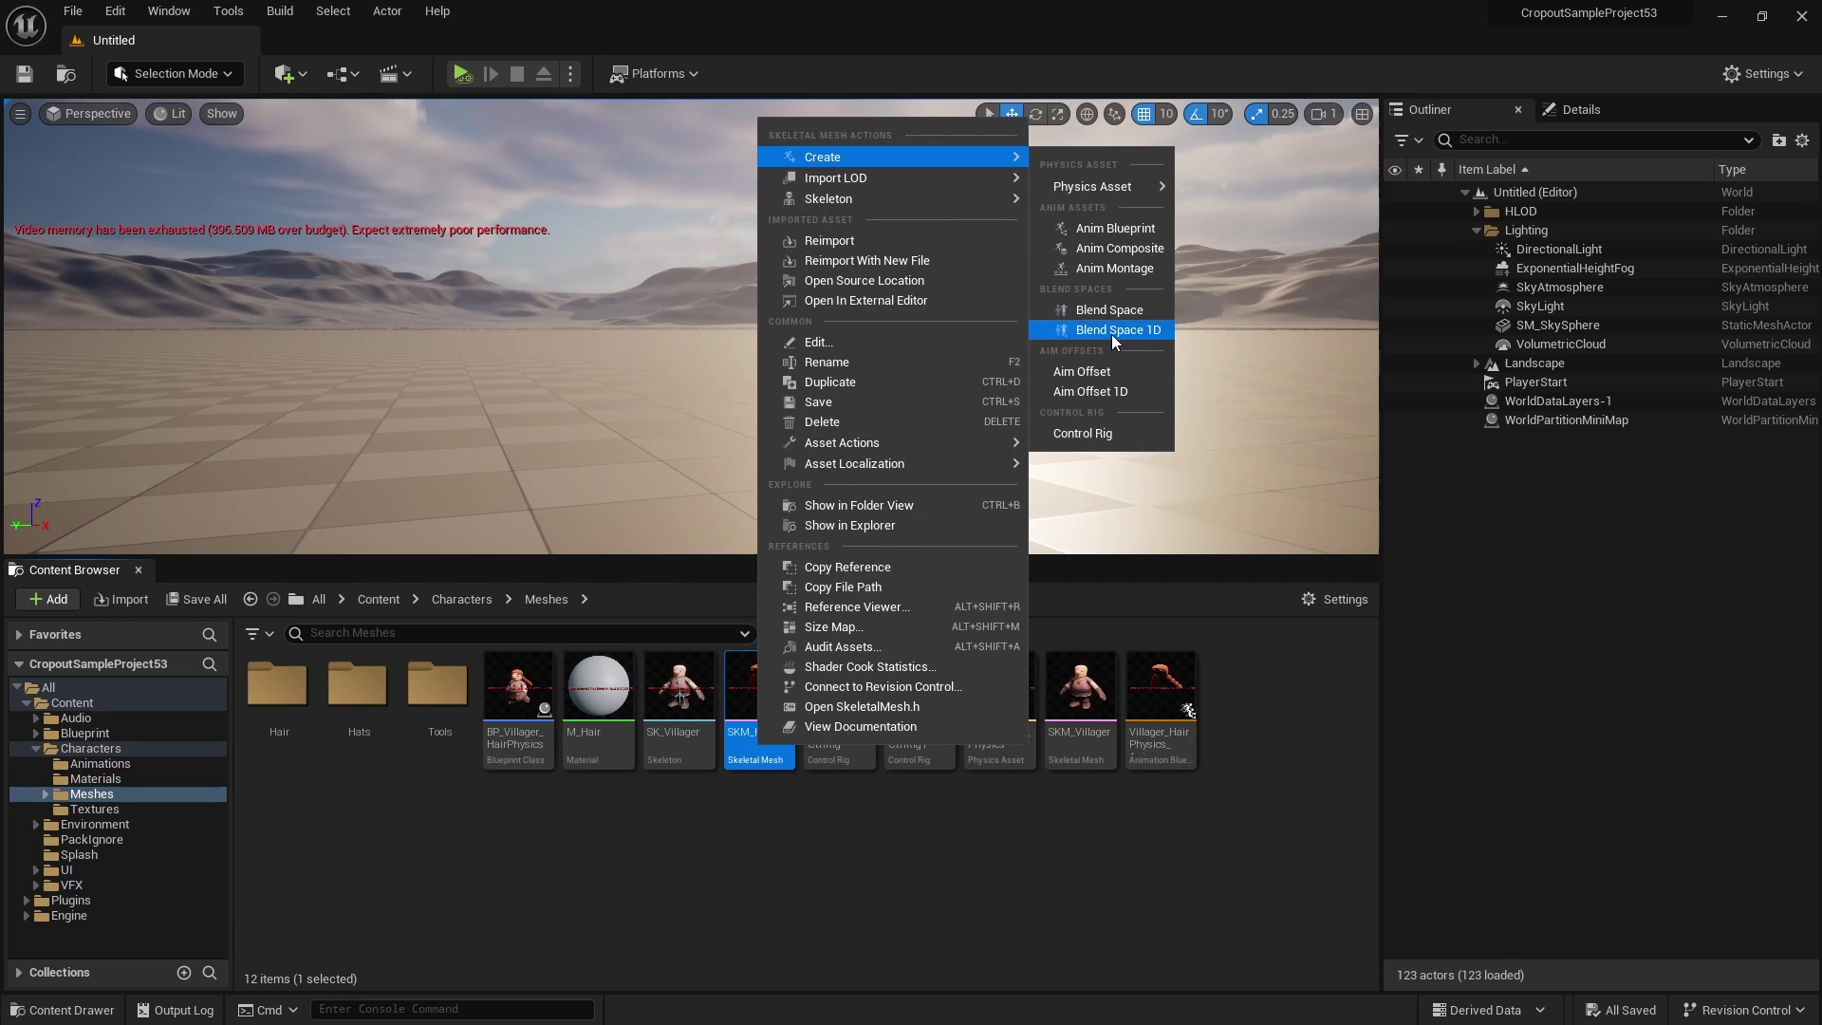
{"action": "left_click", "coordinate": [1087, 432]}
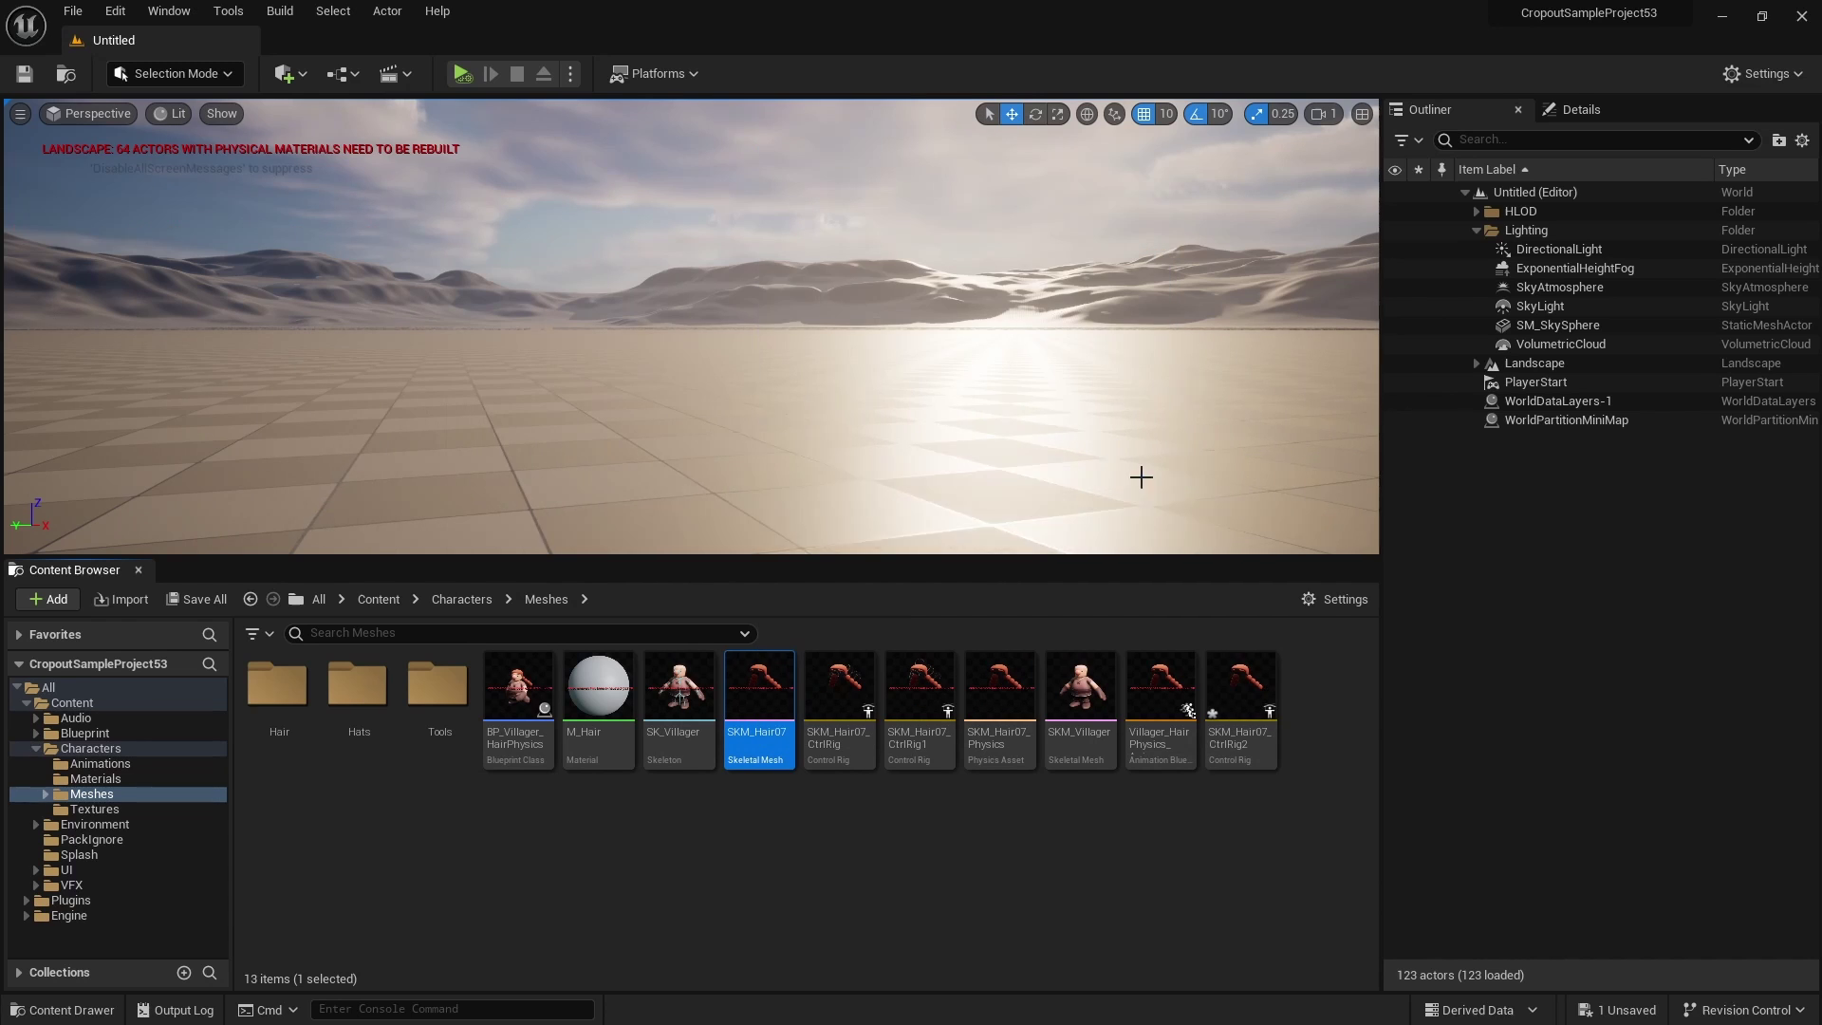
{"action": "double_click", "coordinate": [1247, 740]}
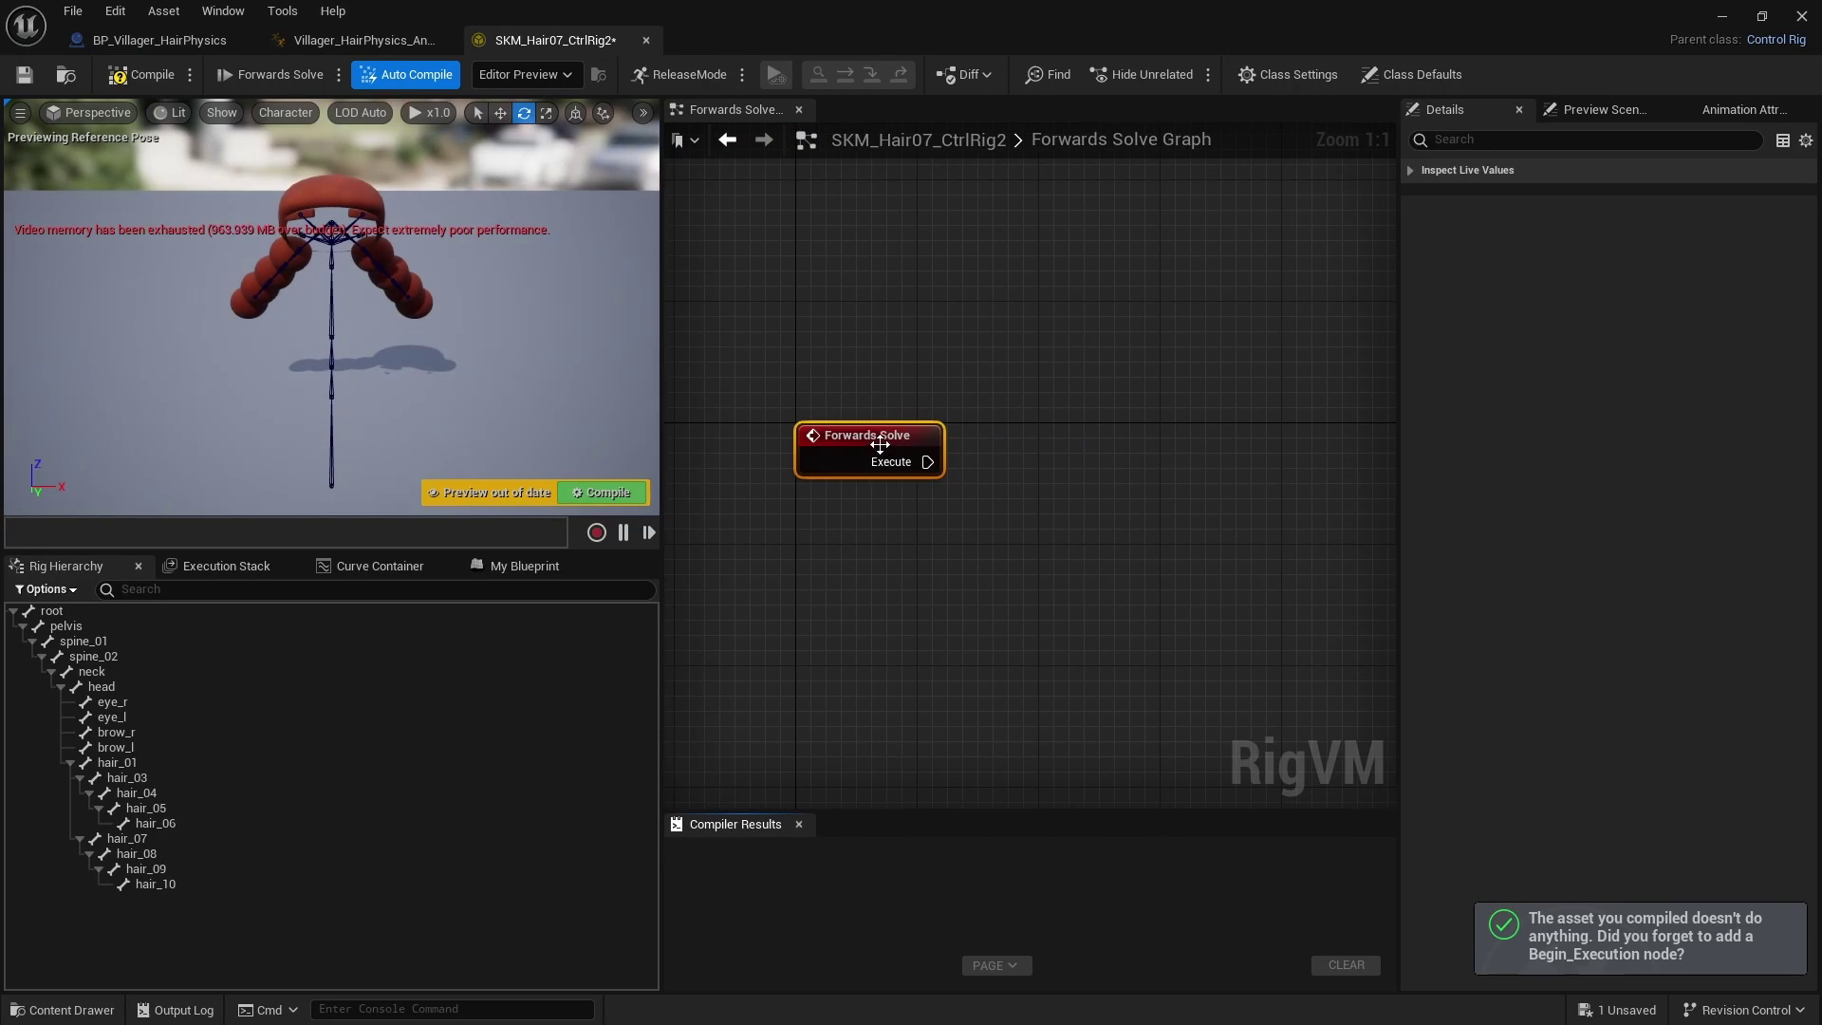
{"action": "left_click", "coordinate": [24, 74]}
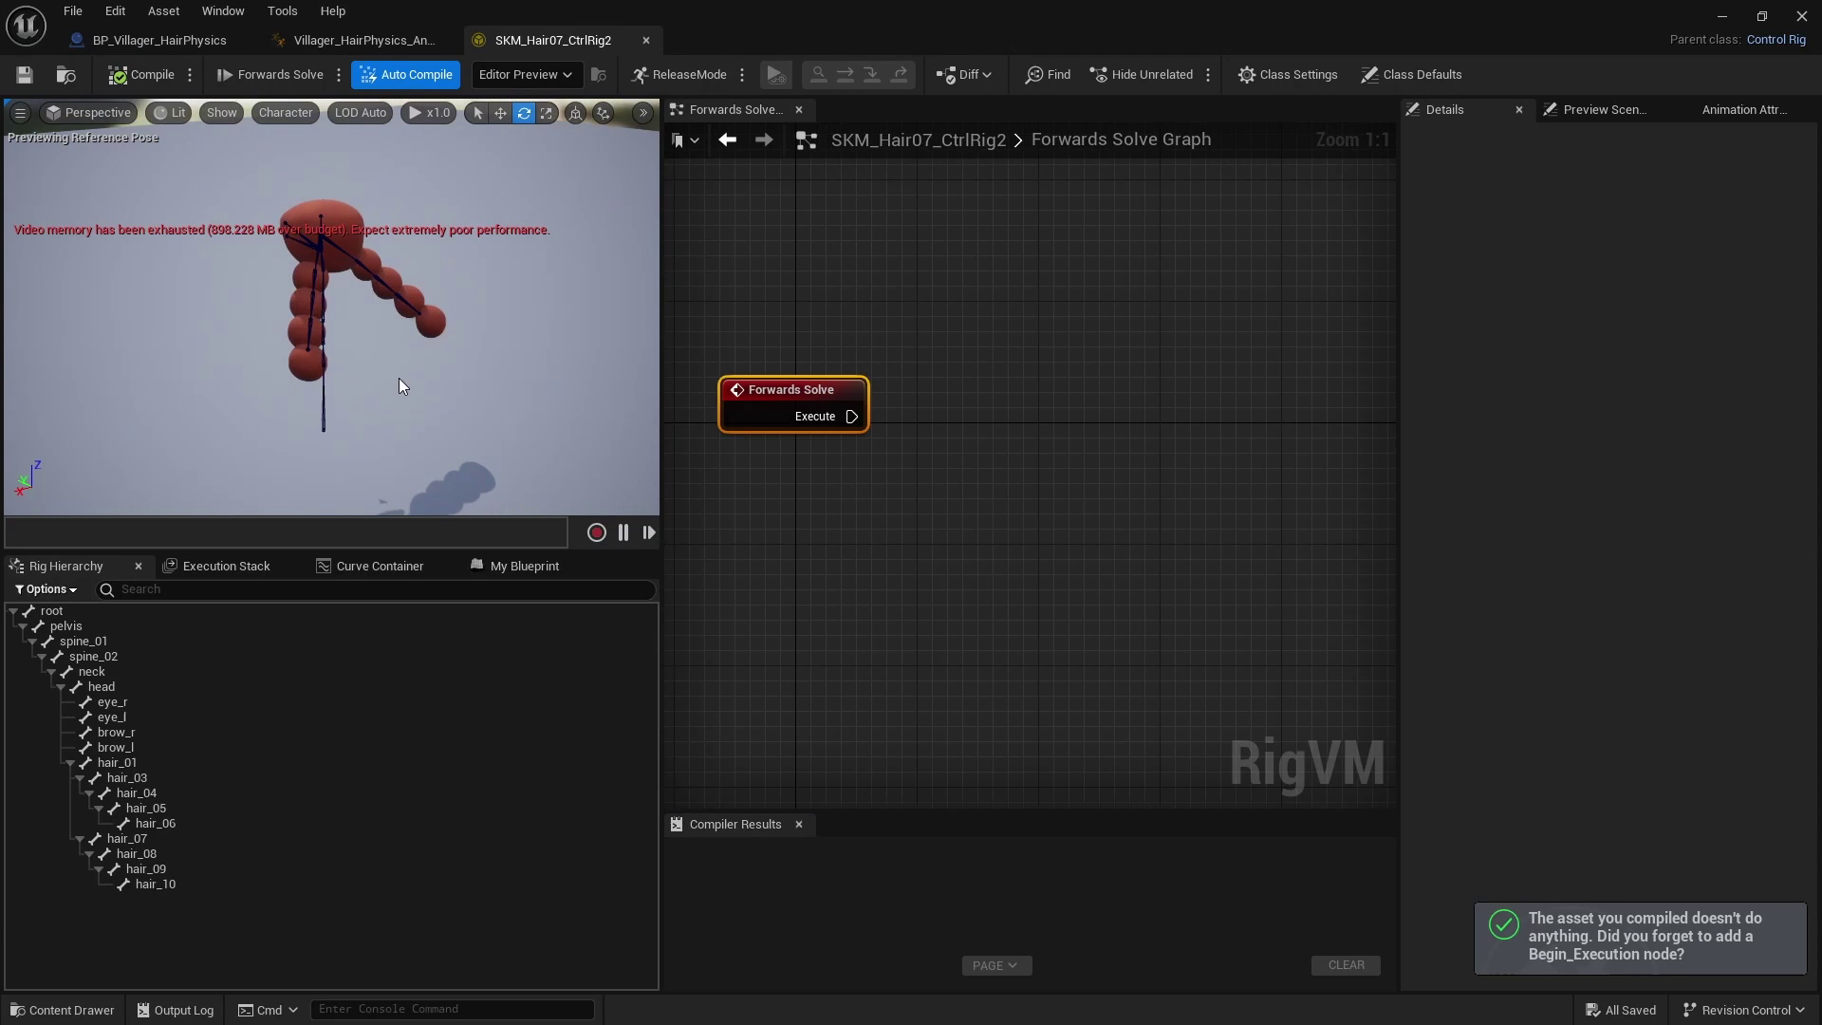
Step: Create controls for the hair_03 to hair_10 bones in the rig hierarchy
{"action": "left_click", "coordinate": [154, 778]}
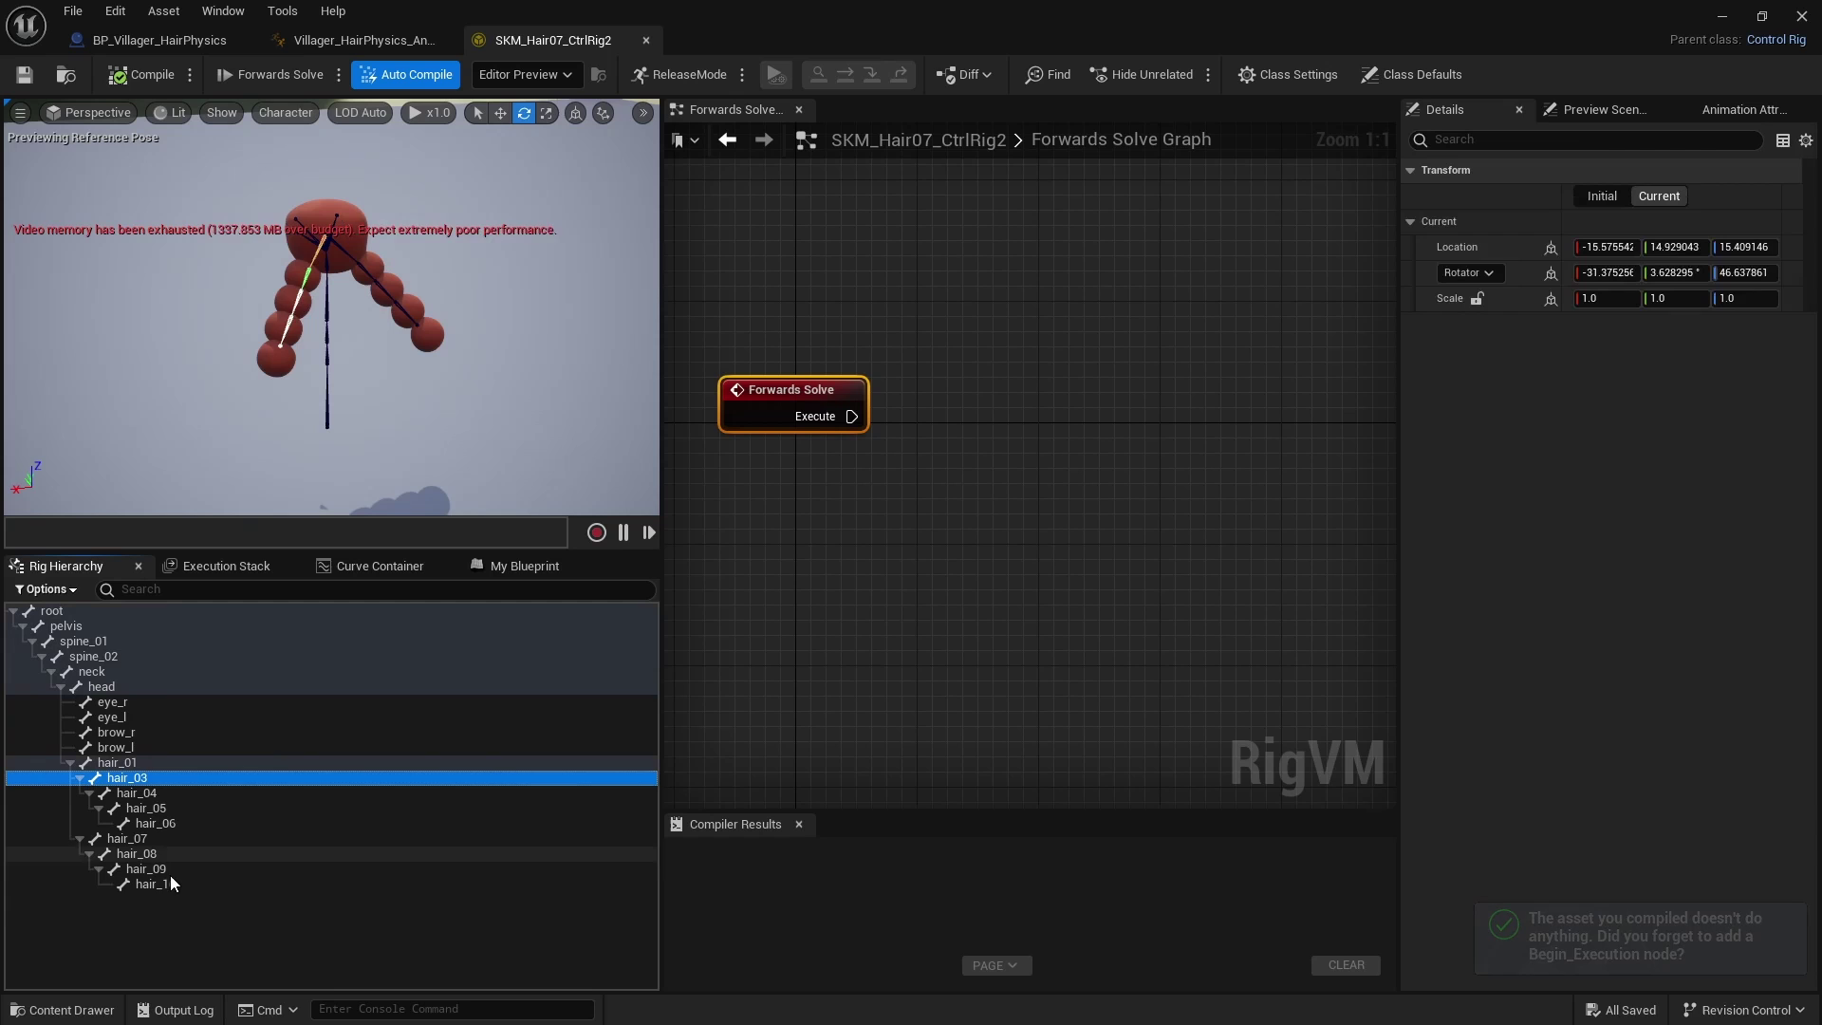
{"action": "left_click", "coordinate": [174, 885], "text": "shift"}
{"action": "right_click", "coordinate": [191, 812]}
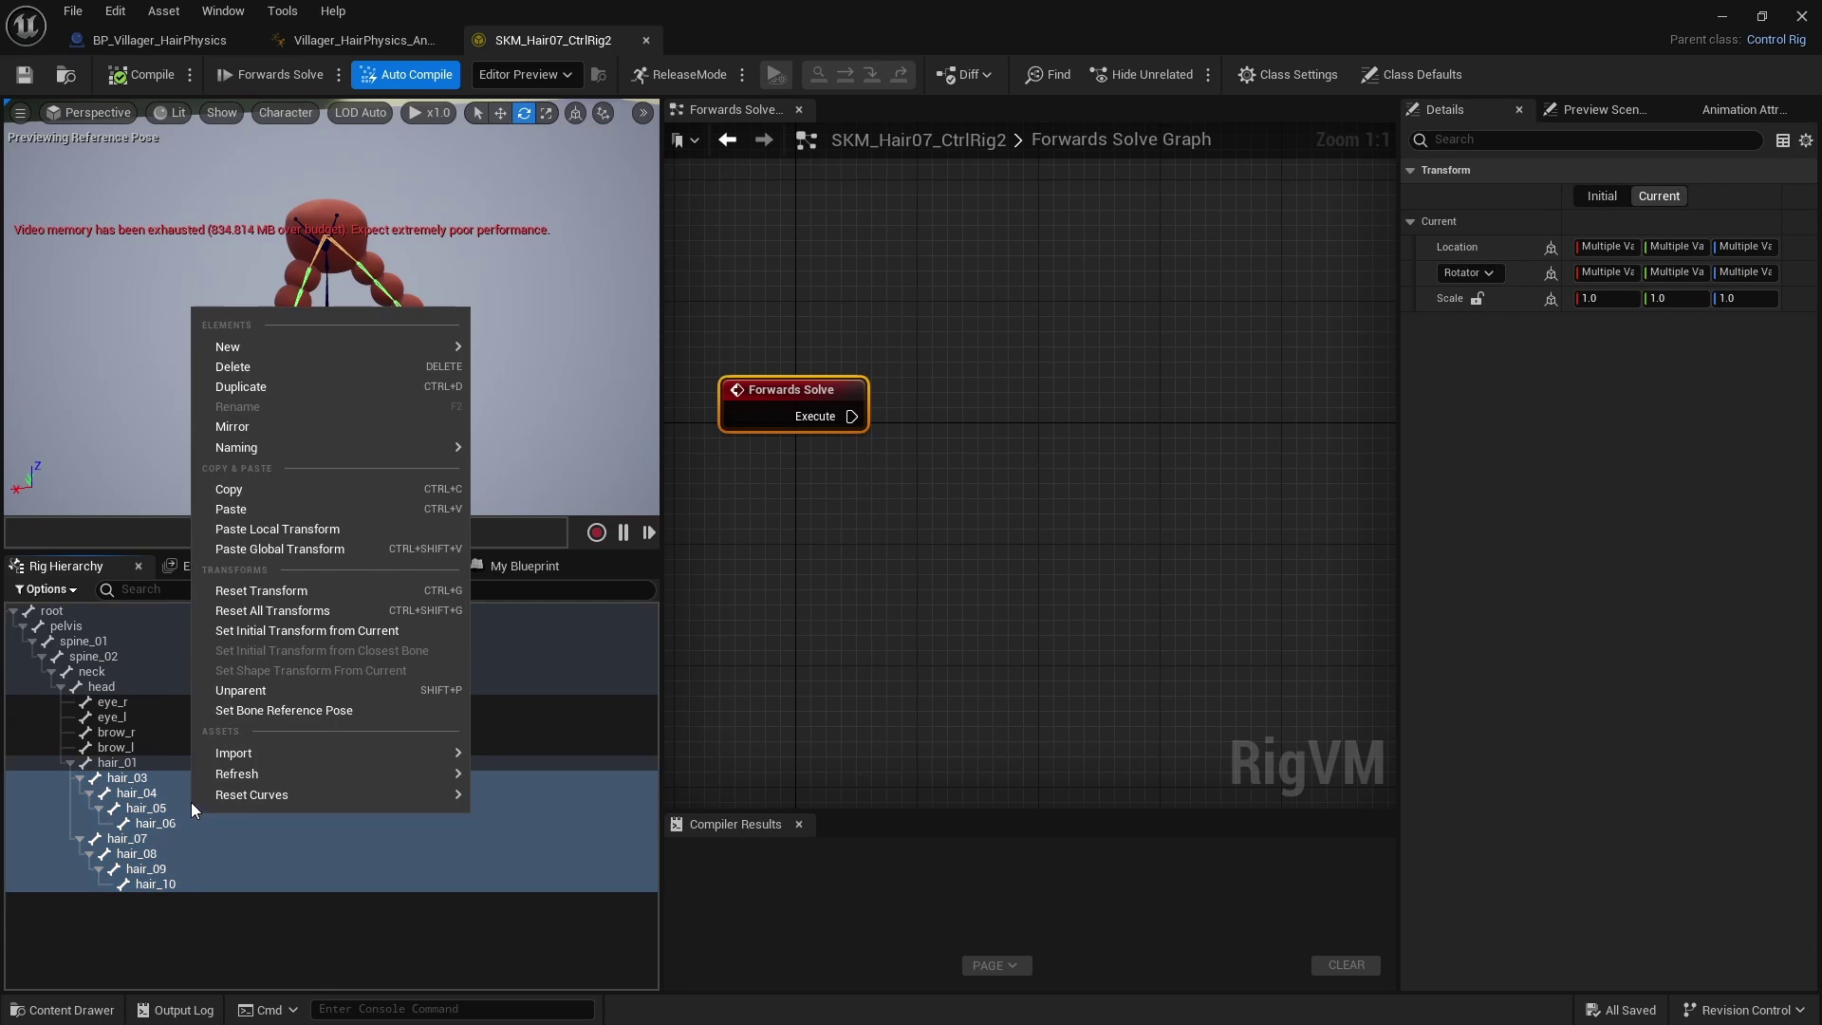
{"action": "mouse_move", "coordinate": [345, 347]}
{"action": "left_click", "coordinate": [607, 436]}
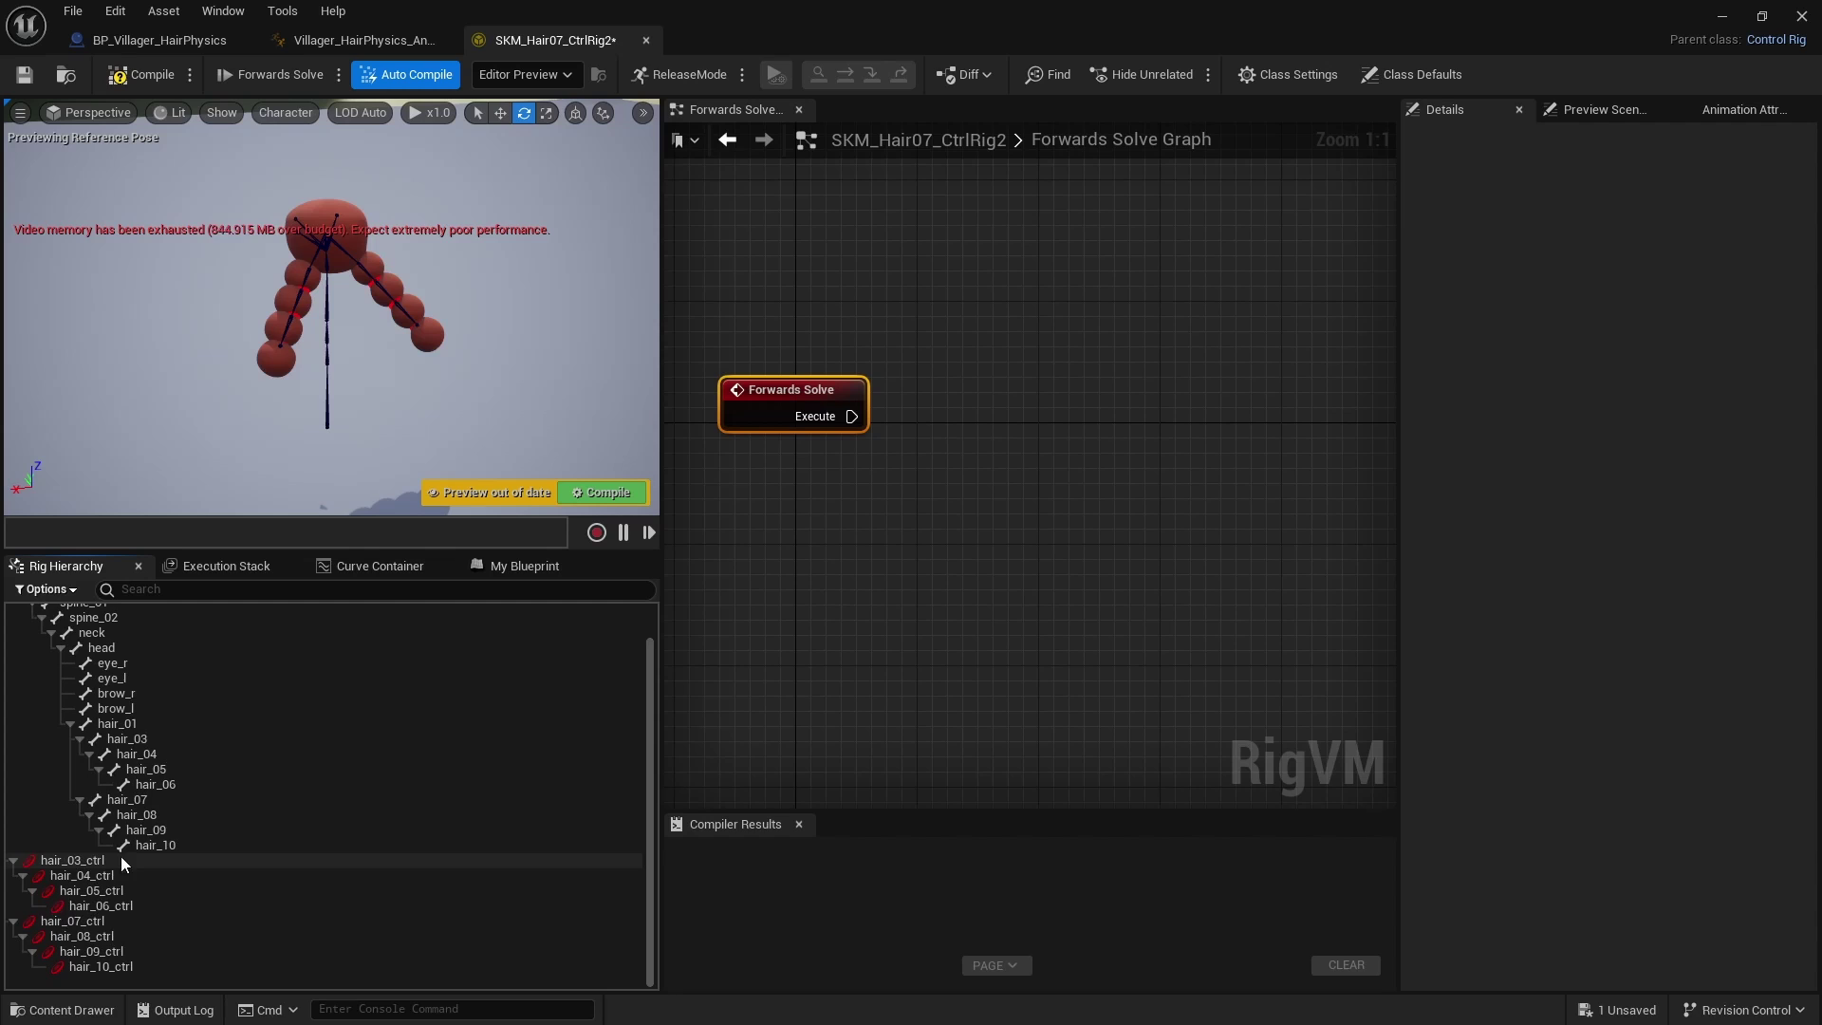
Step: Parent the hair_03_ctrl to hair_06_ctrl controls each under their matching hair bone, and save the rig
{"action": "left_click", "coordinate": [56, 861]}
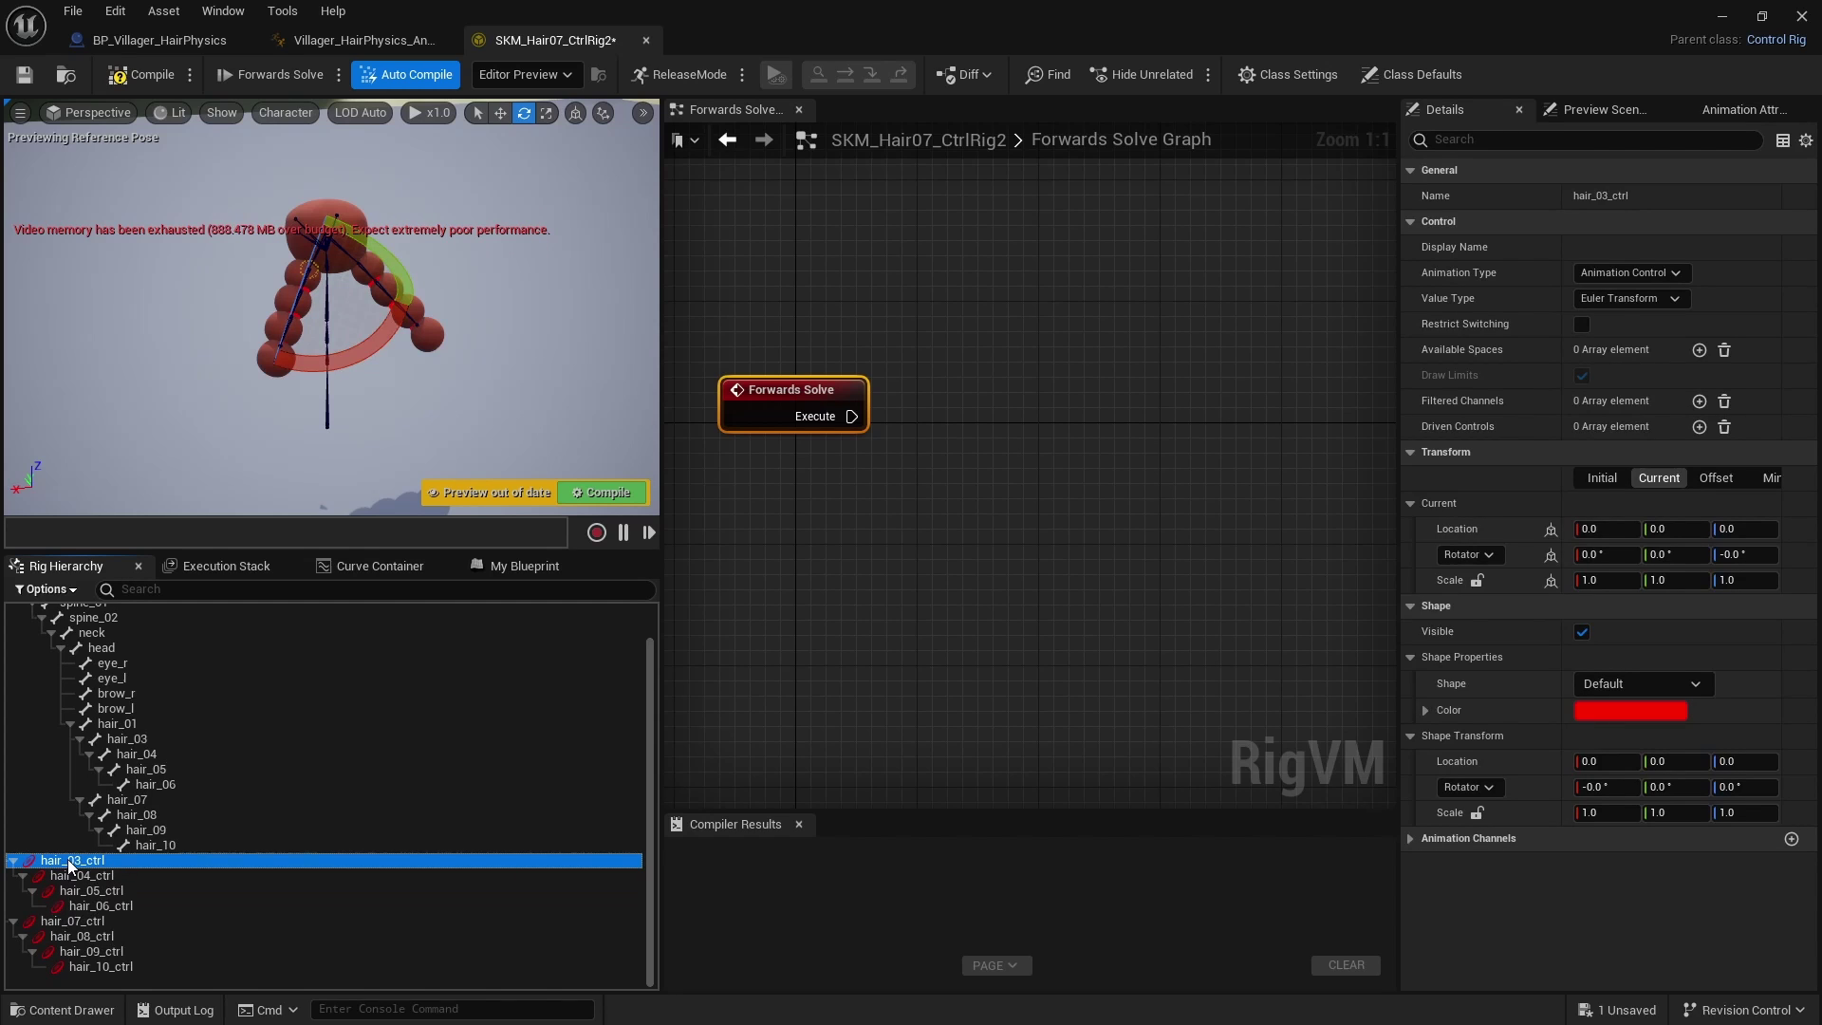
{"action": "left_click_drag", "start_coordinate": [67, 858], "coordinate": [158, 736]}
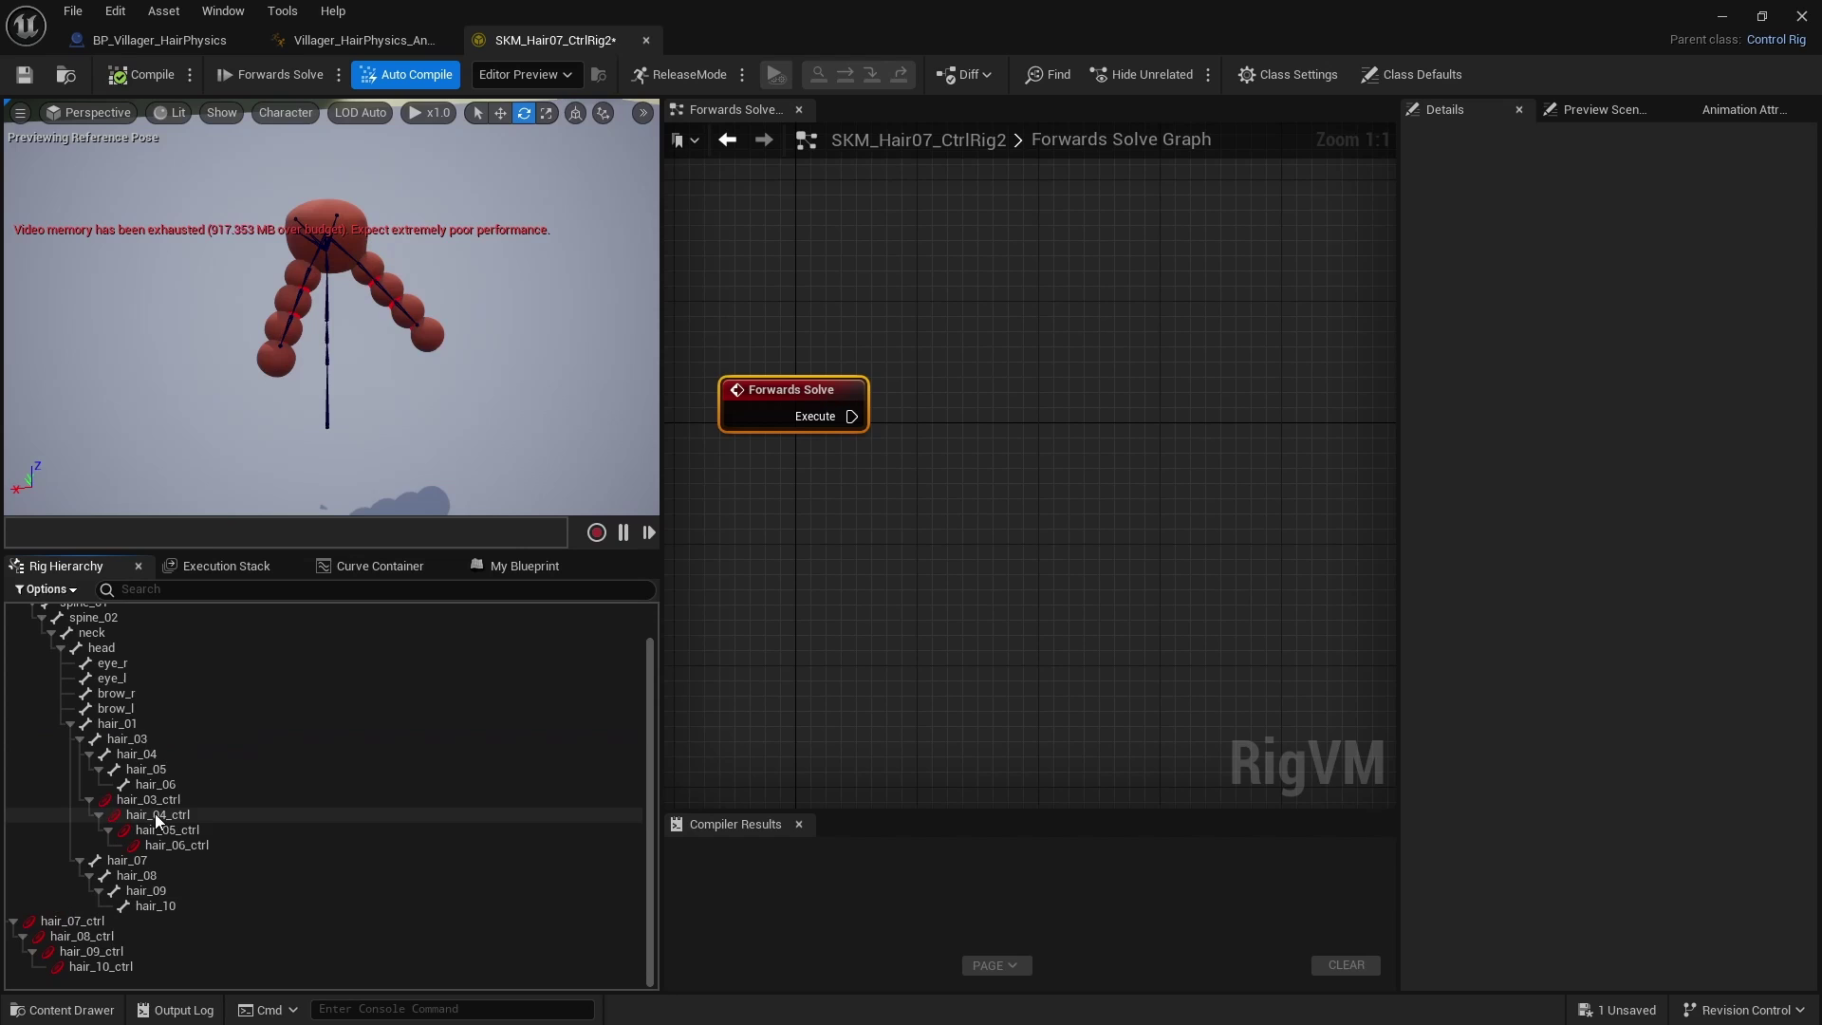
{"action": "left_click", "coordinate": [156, 813]}
{"action": "mouse_move", "coordinate": [169, 801]}
{"action": "left_mouse_down"}
{"action": "mouse_move", "coordinate": [156, 754]}
{"action": "mouse_move", "coordinate": [203, 812]}
{"action": "mouse_move", "coordinate": [177, 784]}
{"action": "left_mouse_up"}
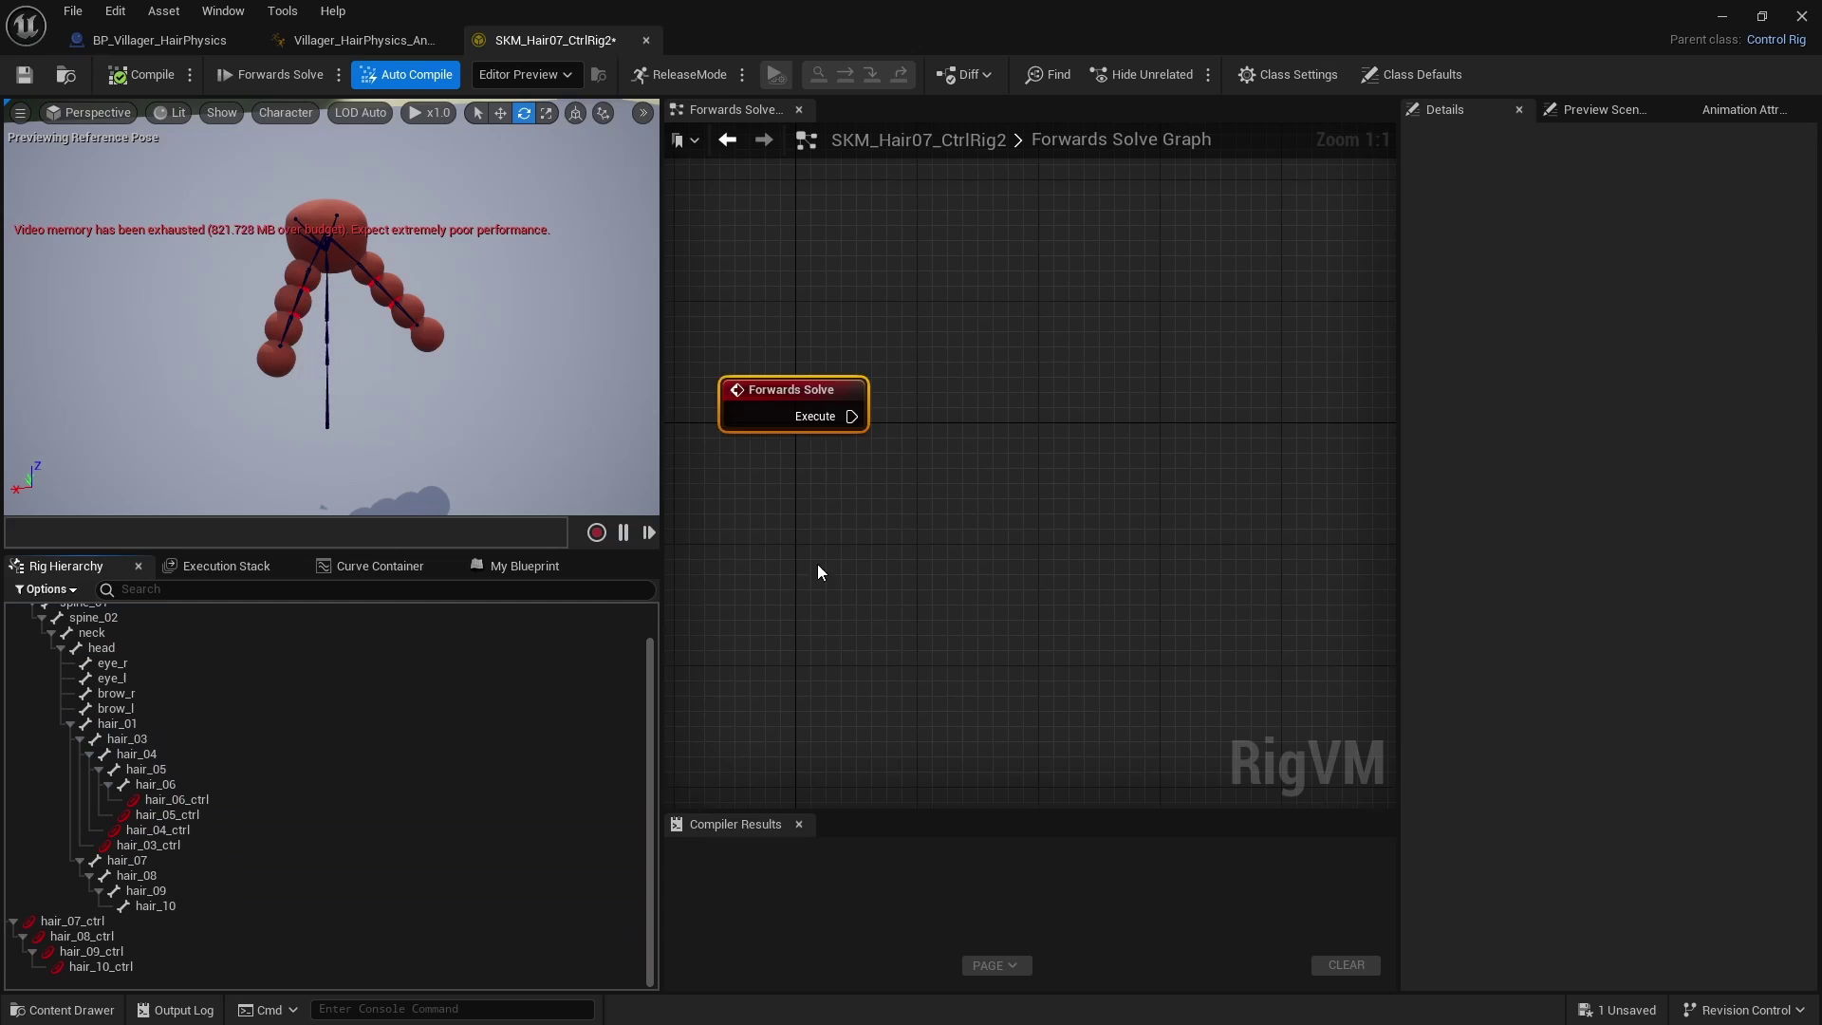
{"action": "right_click_drag", "start_coordinate": [845, 564], "coordinate": [877, 519]}
{"action": "scroll", "coordinate": [877, 519], "scroll_direction": "down", "scroll_amount": 1}
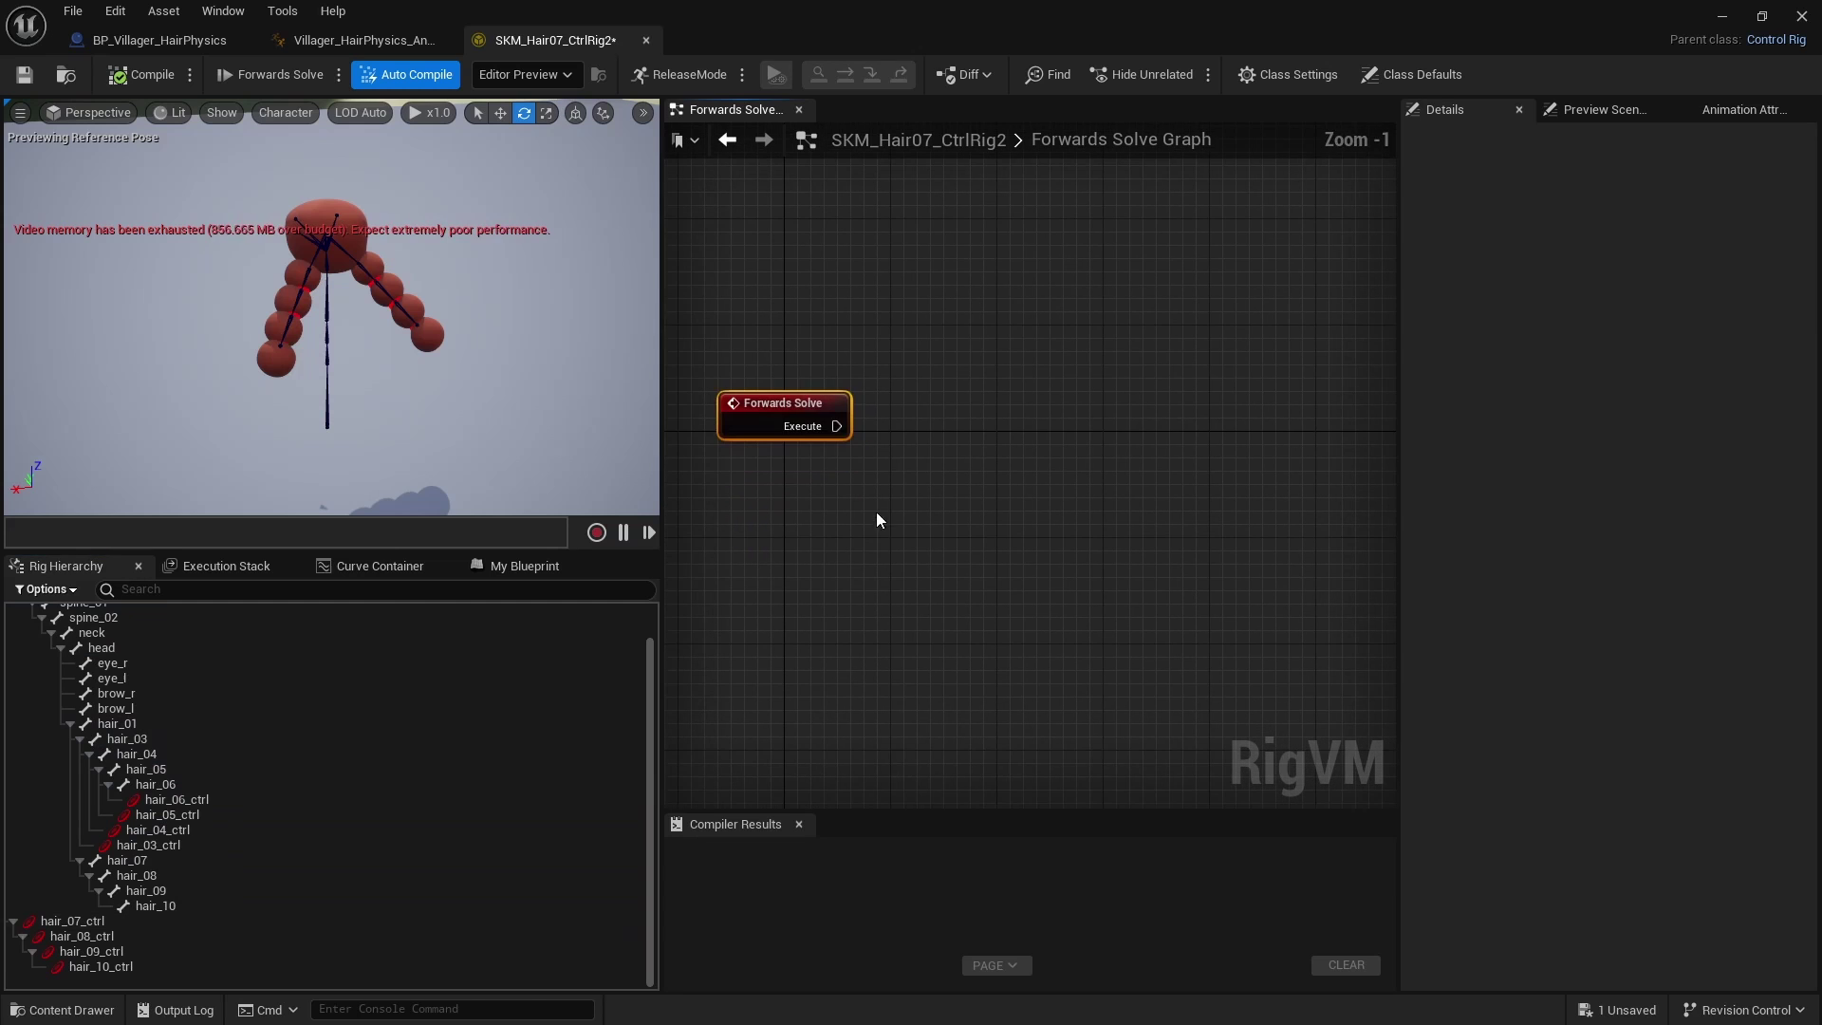
{"action": "left_click", "coordinate": [24, 75]}
Step: Add a Spring Interpolate (Quaternion) node to the Forwards Solve graph, placed beyond the Forwards Solve node
{"action": "right_click_drag", "start_coordinate": [986, 593], "coordinate": [1013, 560]}
{"action": "scroll", "coordinate": [973, 537], "scroll_direction": "down", "scroll_amount": 1}
{"action": "scroll", "coordinate": [1014, 560], "scroll_direction": "up", "scroll_amount": 1}
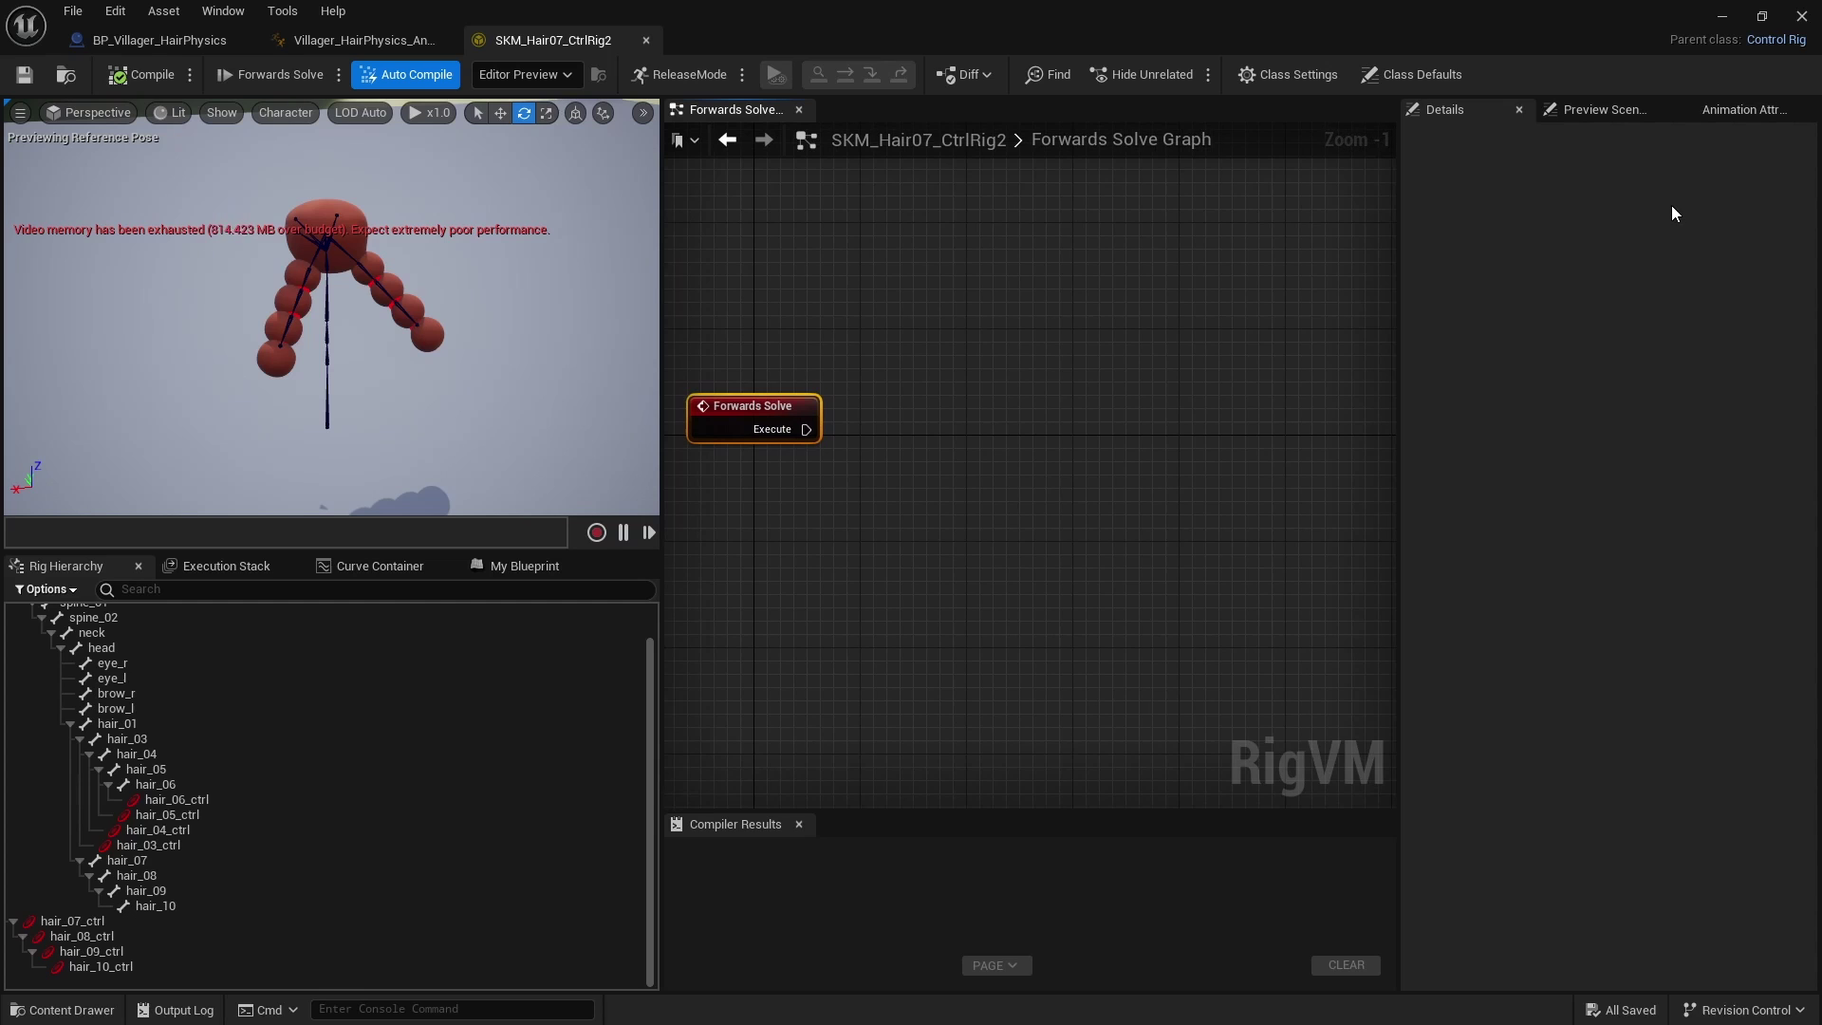
{"action": "right_click_drag", "start_coordinate": [1103, 463], "coordinate": [980, 415]}
{"action": "scroll", "coordinate": [1063, 419], "scroll_direction": "down", "scroll_amount": 1}
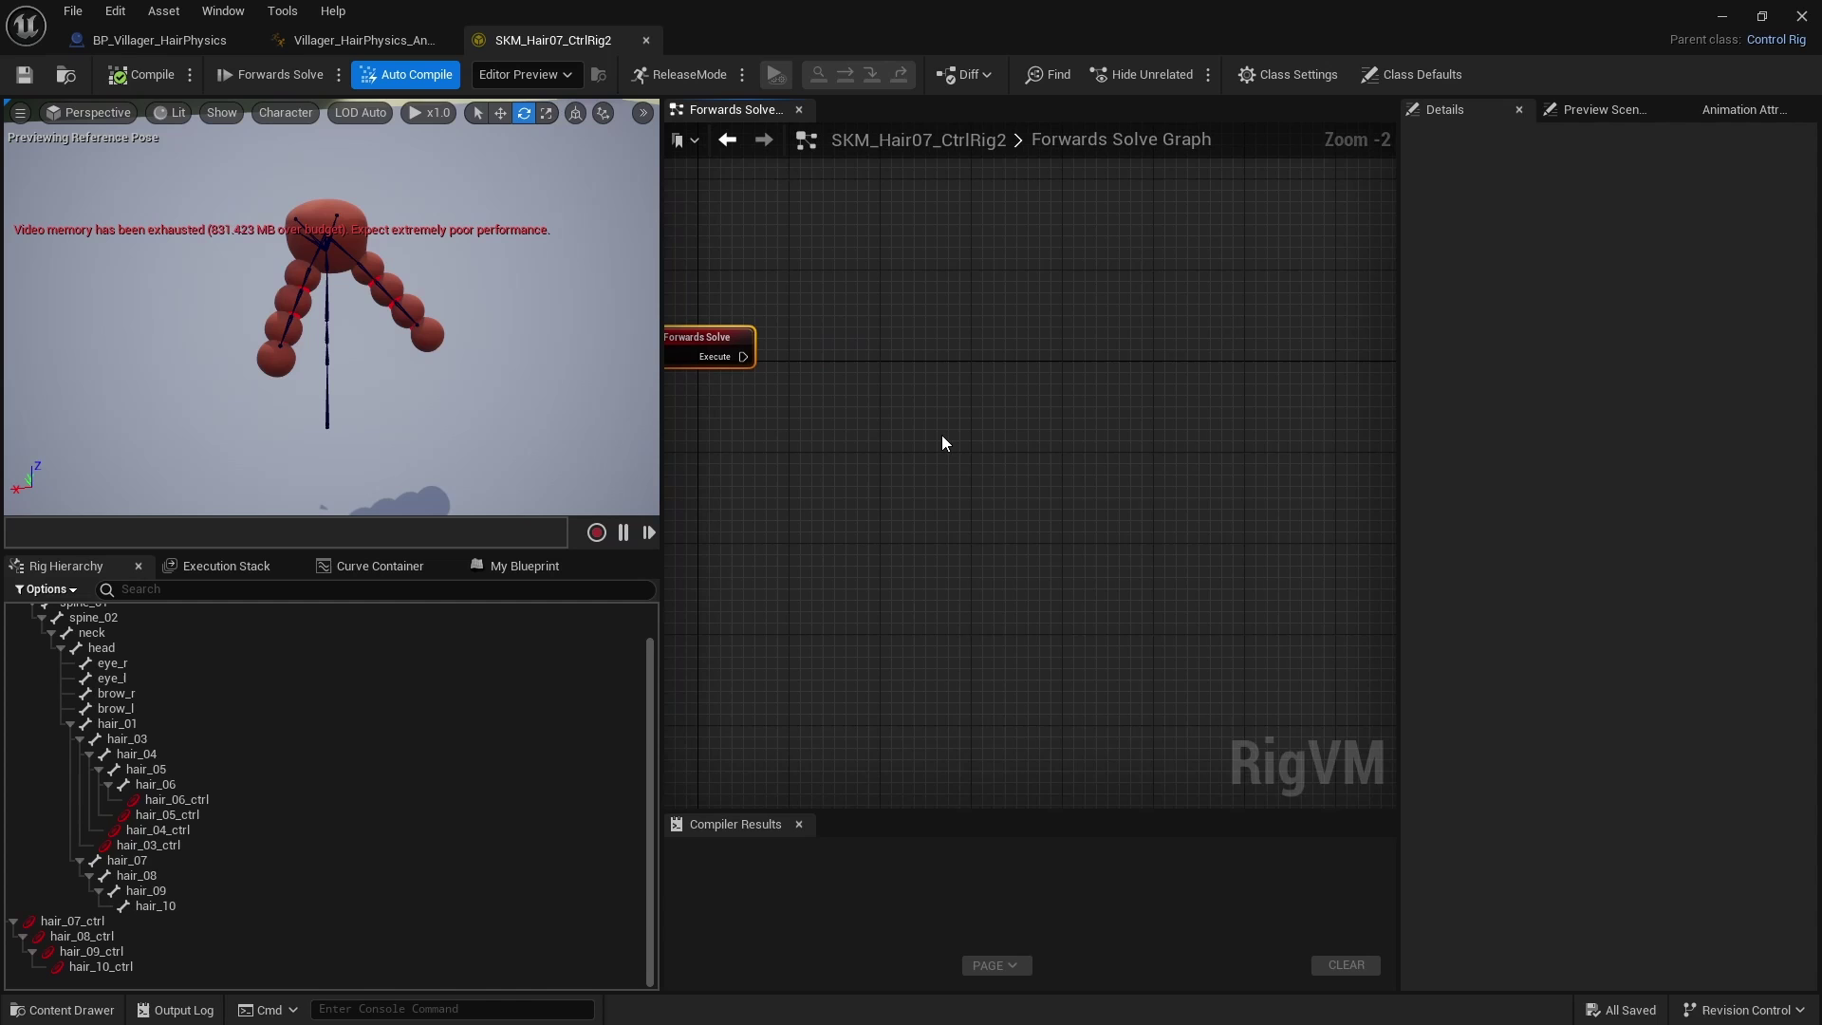
{"action": "right_click", "coordinate": [941, 435]}
{"action": "type", "text": "spring"}
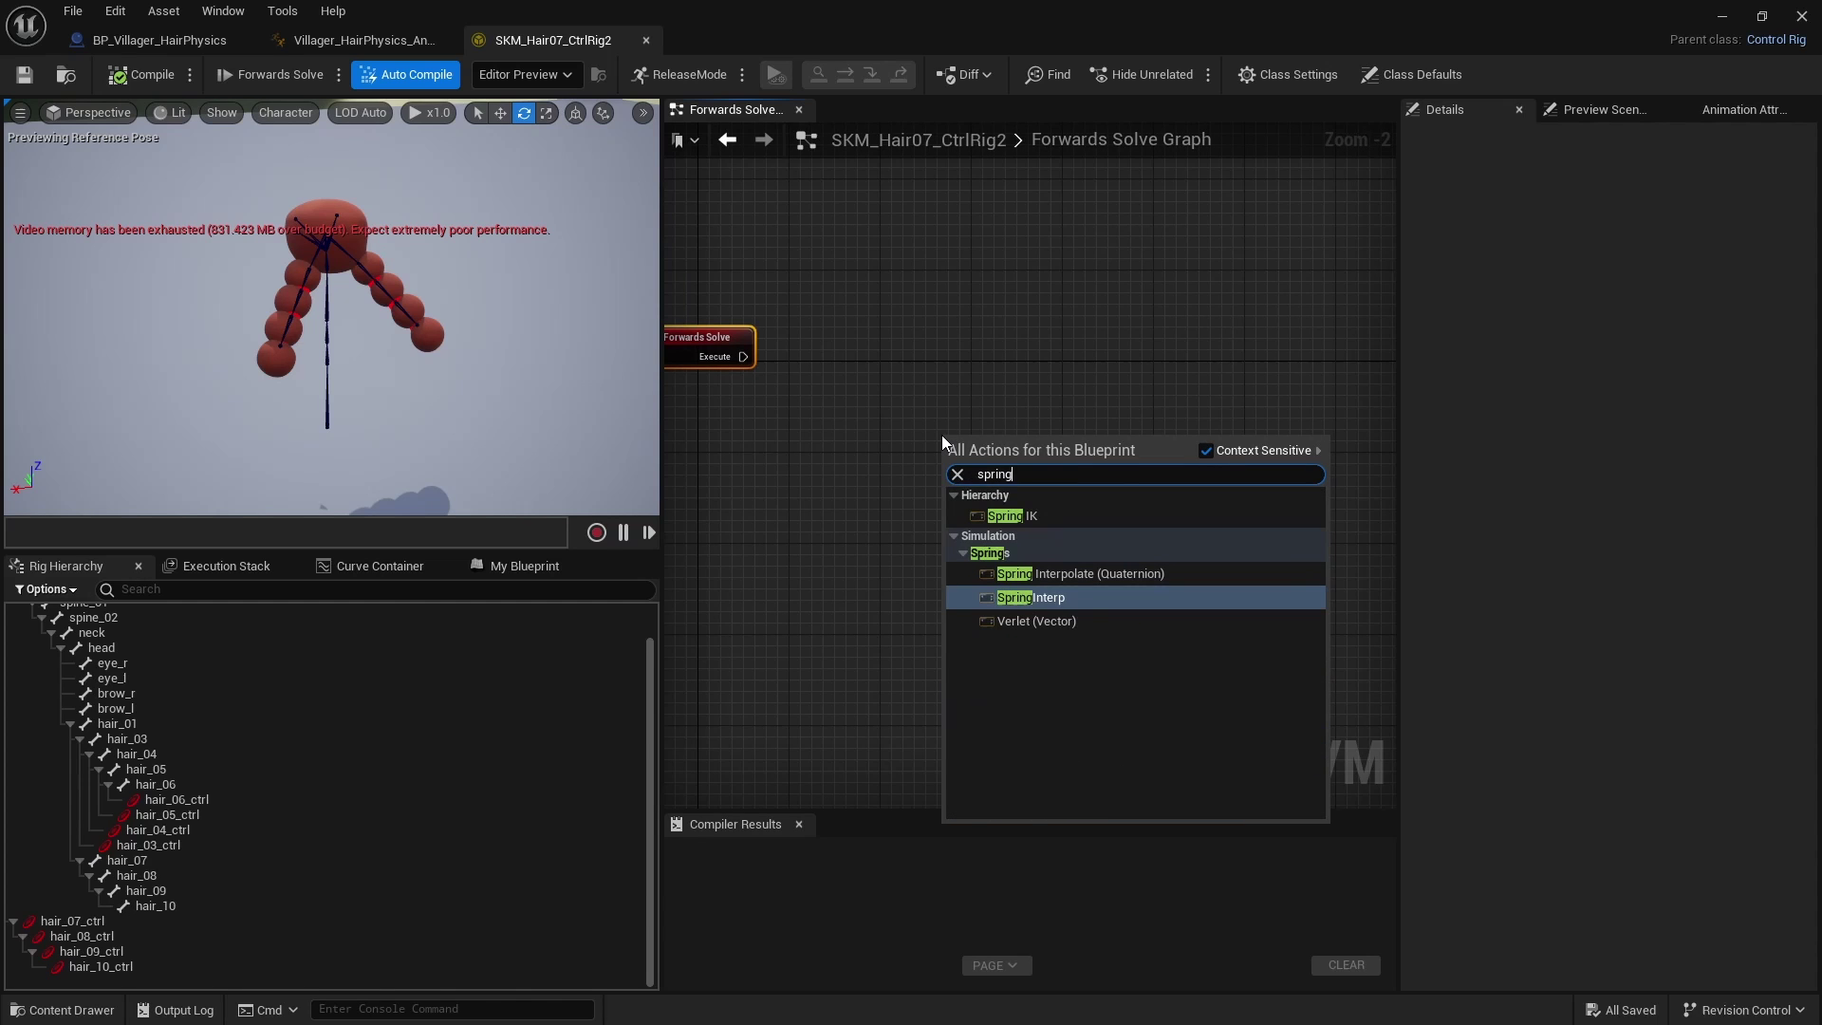
{"action": "left_click", "coordinate": [1091, 575]}
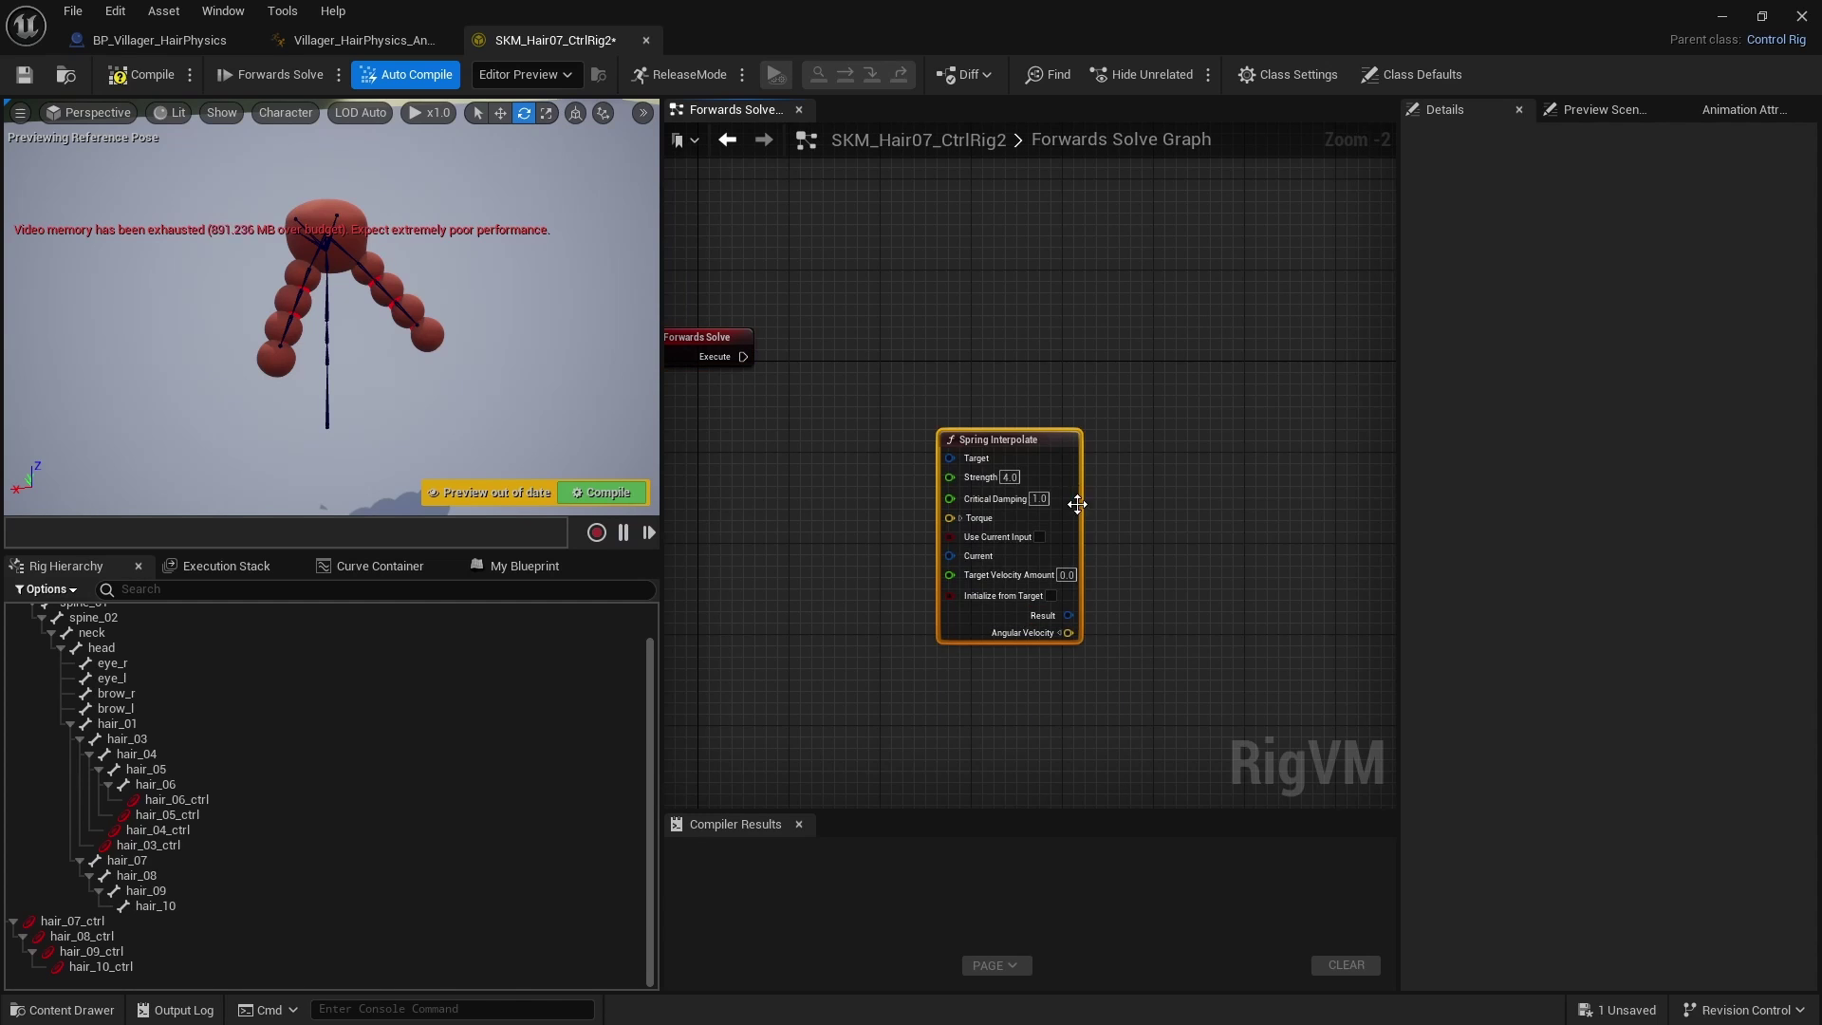
{"action": "right_click_drag", "start_coordinate": [1165, 386], "coordinate": [1213, 408]}
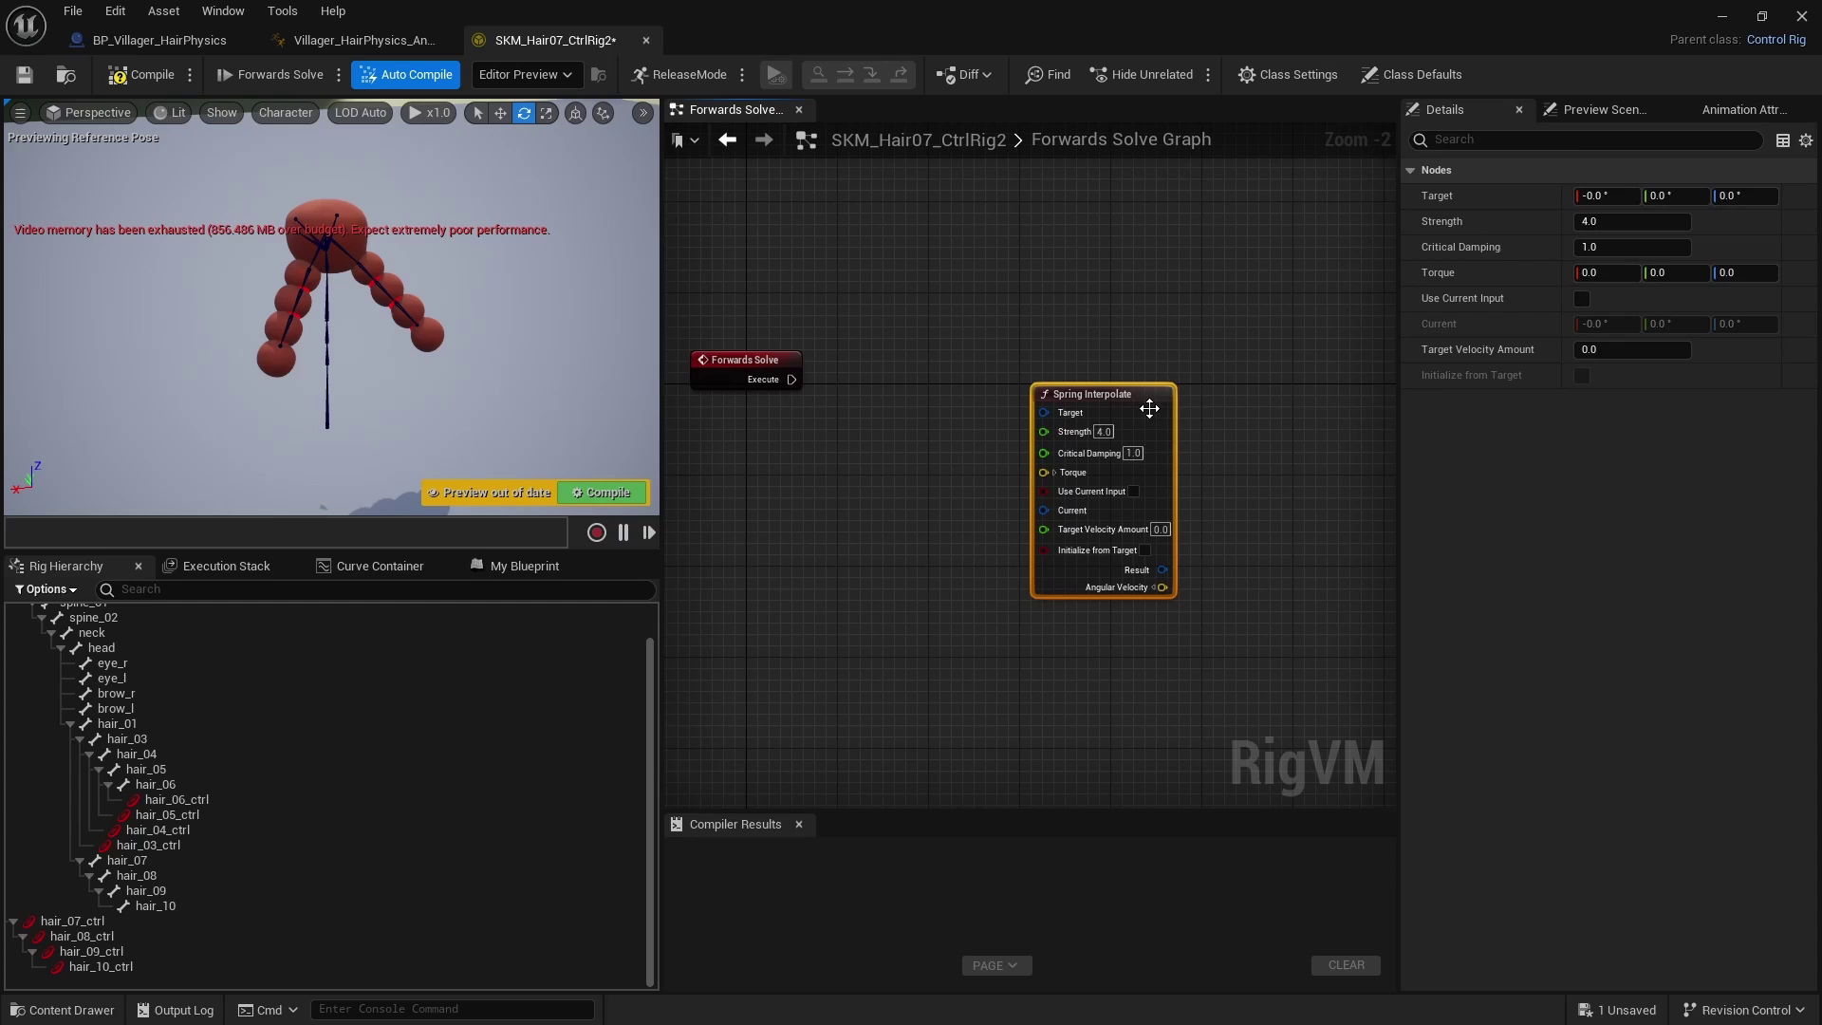
{"action": "left_click_drag", "start_coordinate": [1149, 408], "coordinate": [1195, 374]}
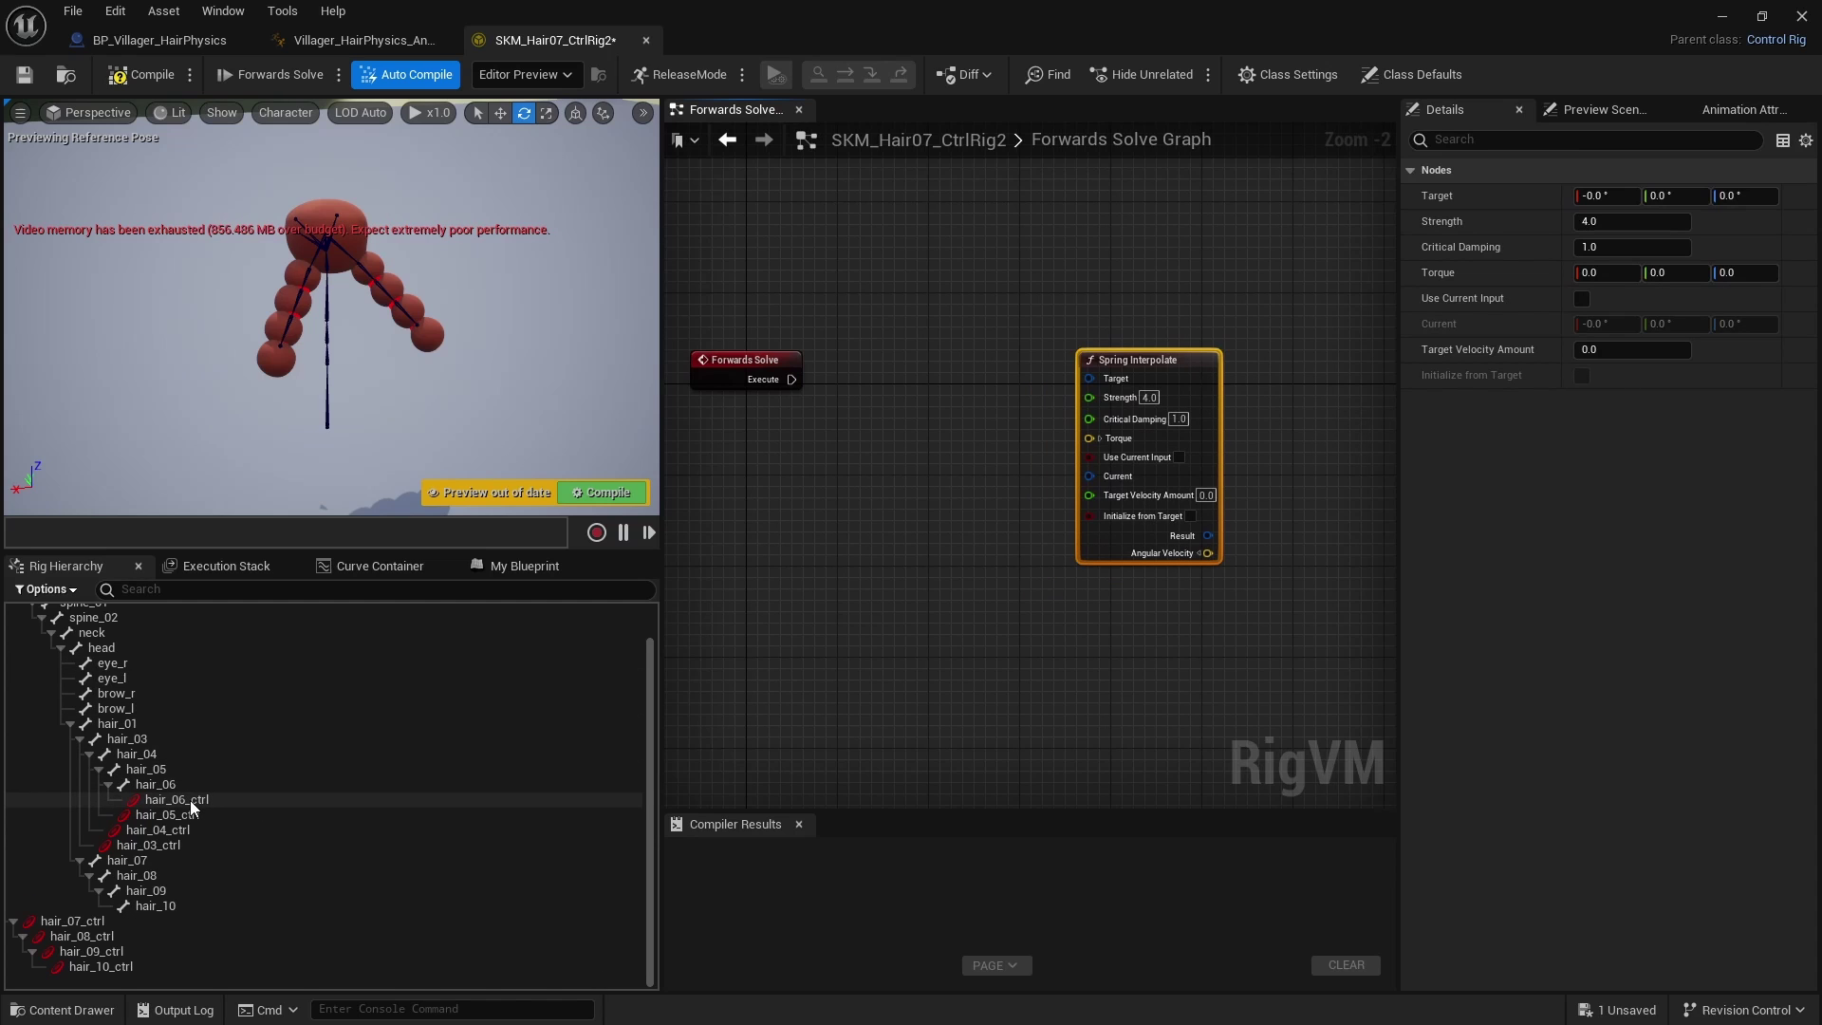
Step: Add a Get Transform node for hair_06_ctrl and connect its Rotation to the Spring Interpolate node's Target
{"action": "left_click", "coordinate": [190, 800]}
{"action": "left_click_drag", "start_coordinate": [190, 800], "coordinate": [812, 513]}
{"action": "left_click", "coordinate": [805, 571]}
{"action": "left_click", "coordinate": [875, 617]}
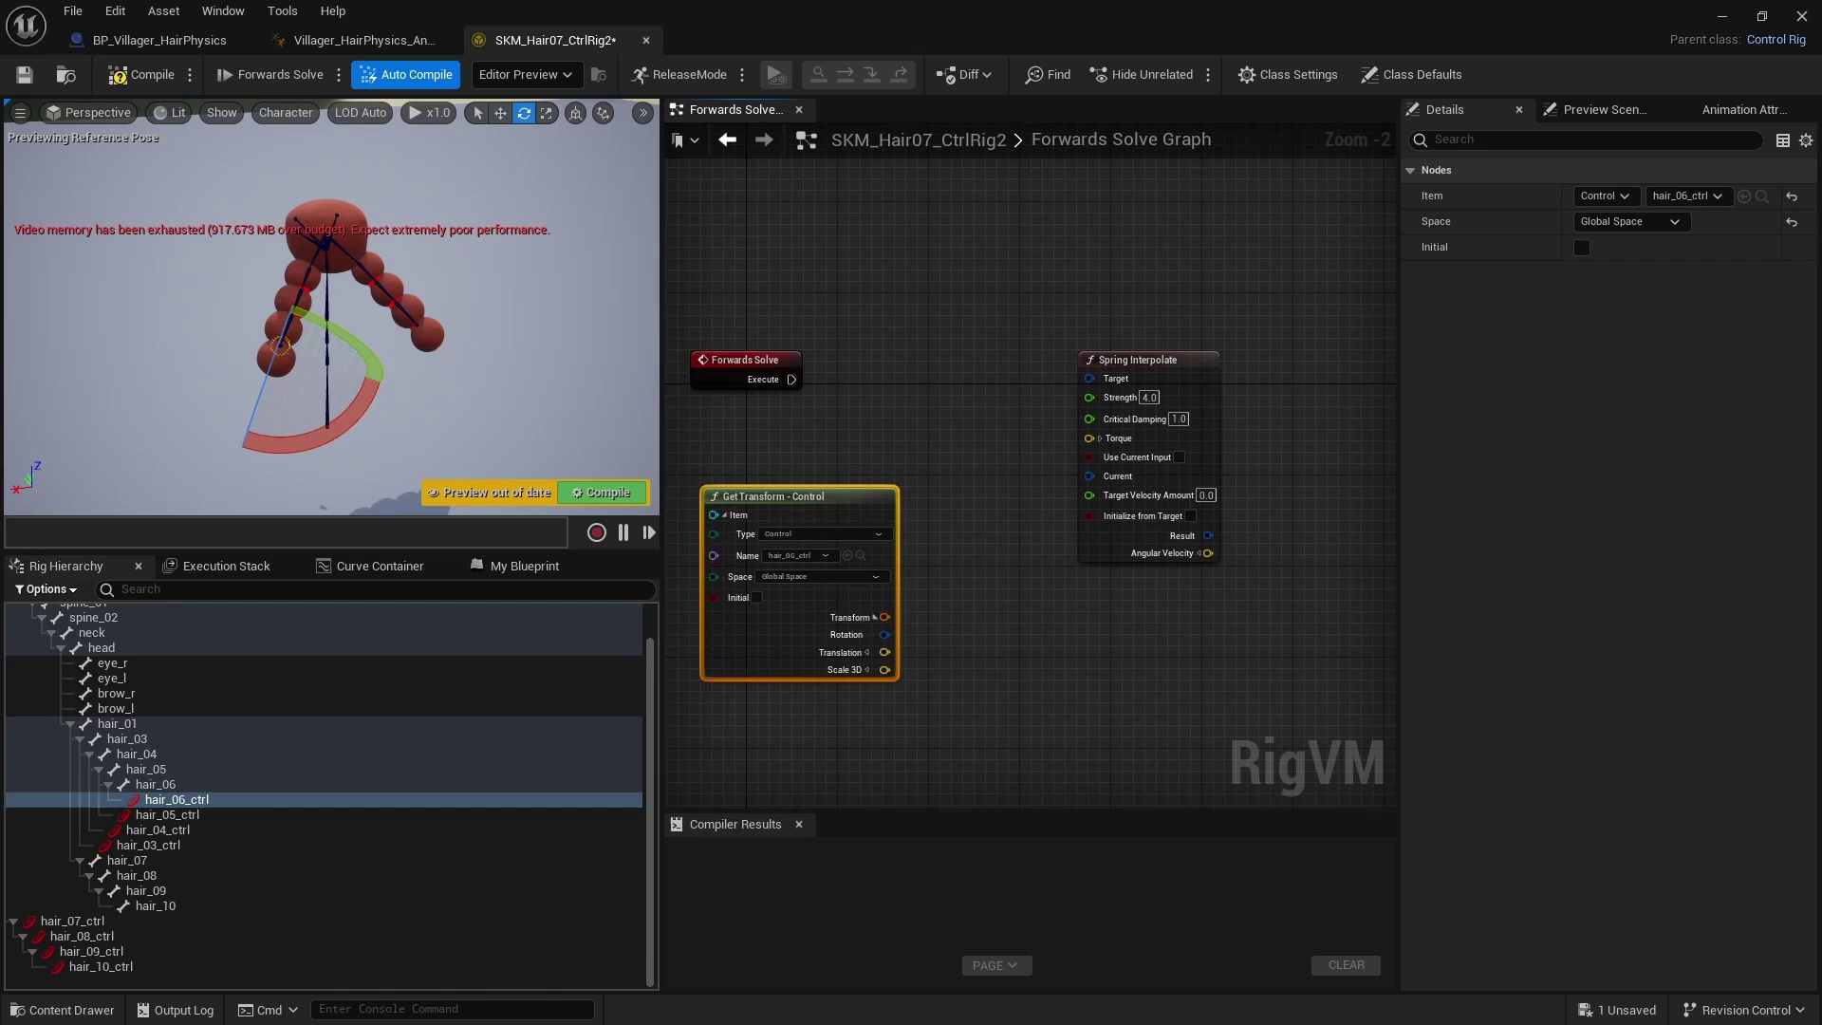
{"action": "right_click_drag", "start_coordinate": [912, 626], "coordinate": [861, 634]}
{"action": "left_click_drag", "start_coordinate": [833, 642], "coordinate": [881, 616]}
{"action": "left_click_drag", "start_coordinate": [1048, 395], "coordinate": [1074, 459]}
Step: Add a Set Transform node for the hair_03 bone after the Spring Interpolate node and expand its Item and Value pins
{"action": "right_click_drag", "start_coordinate": [1081, 387], "coordinate": [981, 372]}
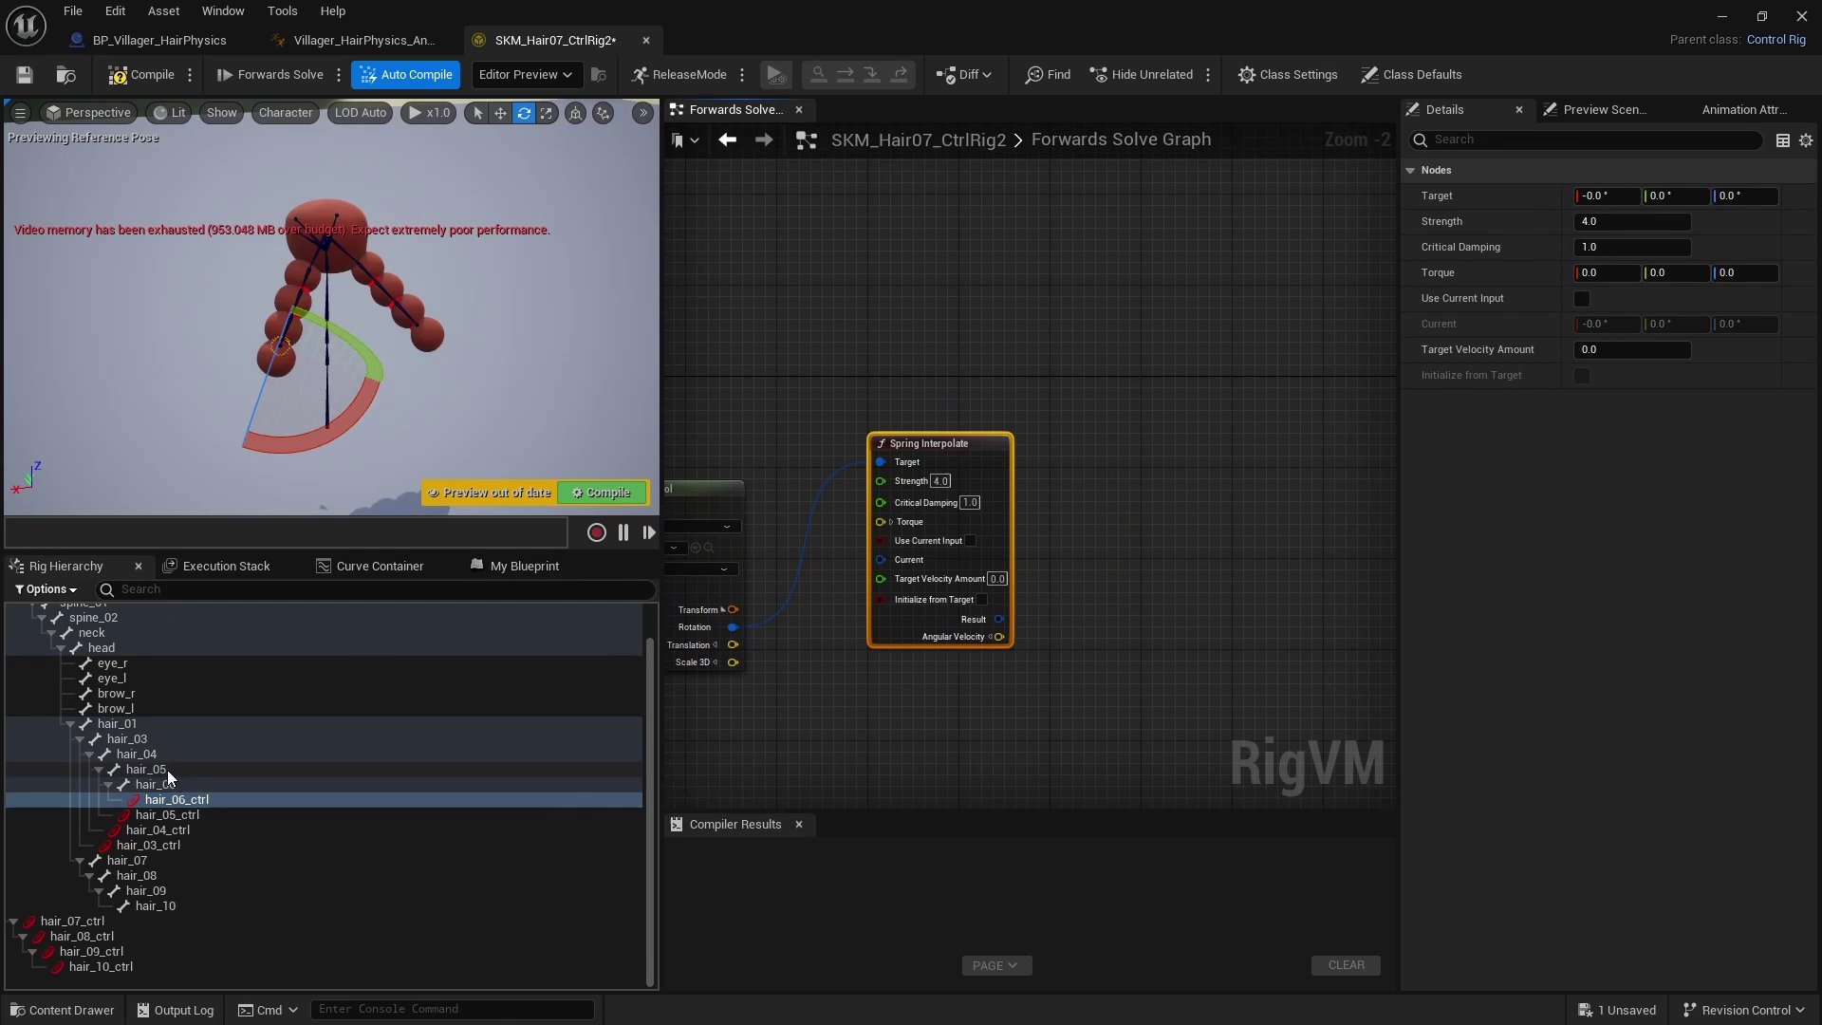
{"action": "left_click_drag", "start_coordinate": [127, 738], "coordinate": [647, 621]}
{"action": "left_click_drag", "start_coordinate": [1138, 408], "coordinate": [1139, 406]}
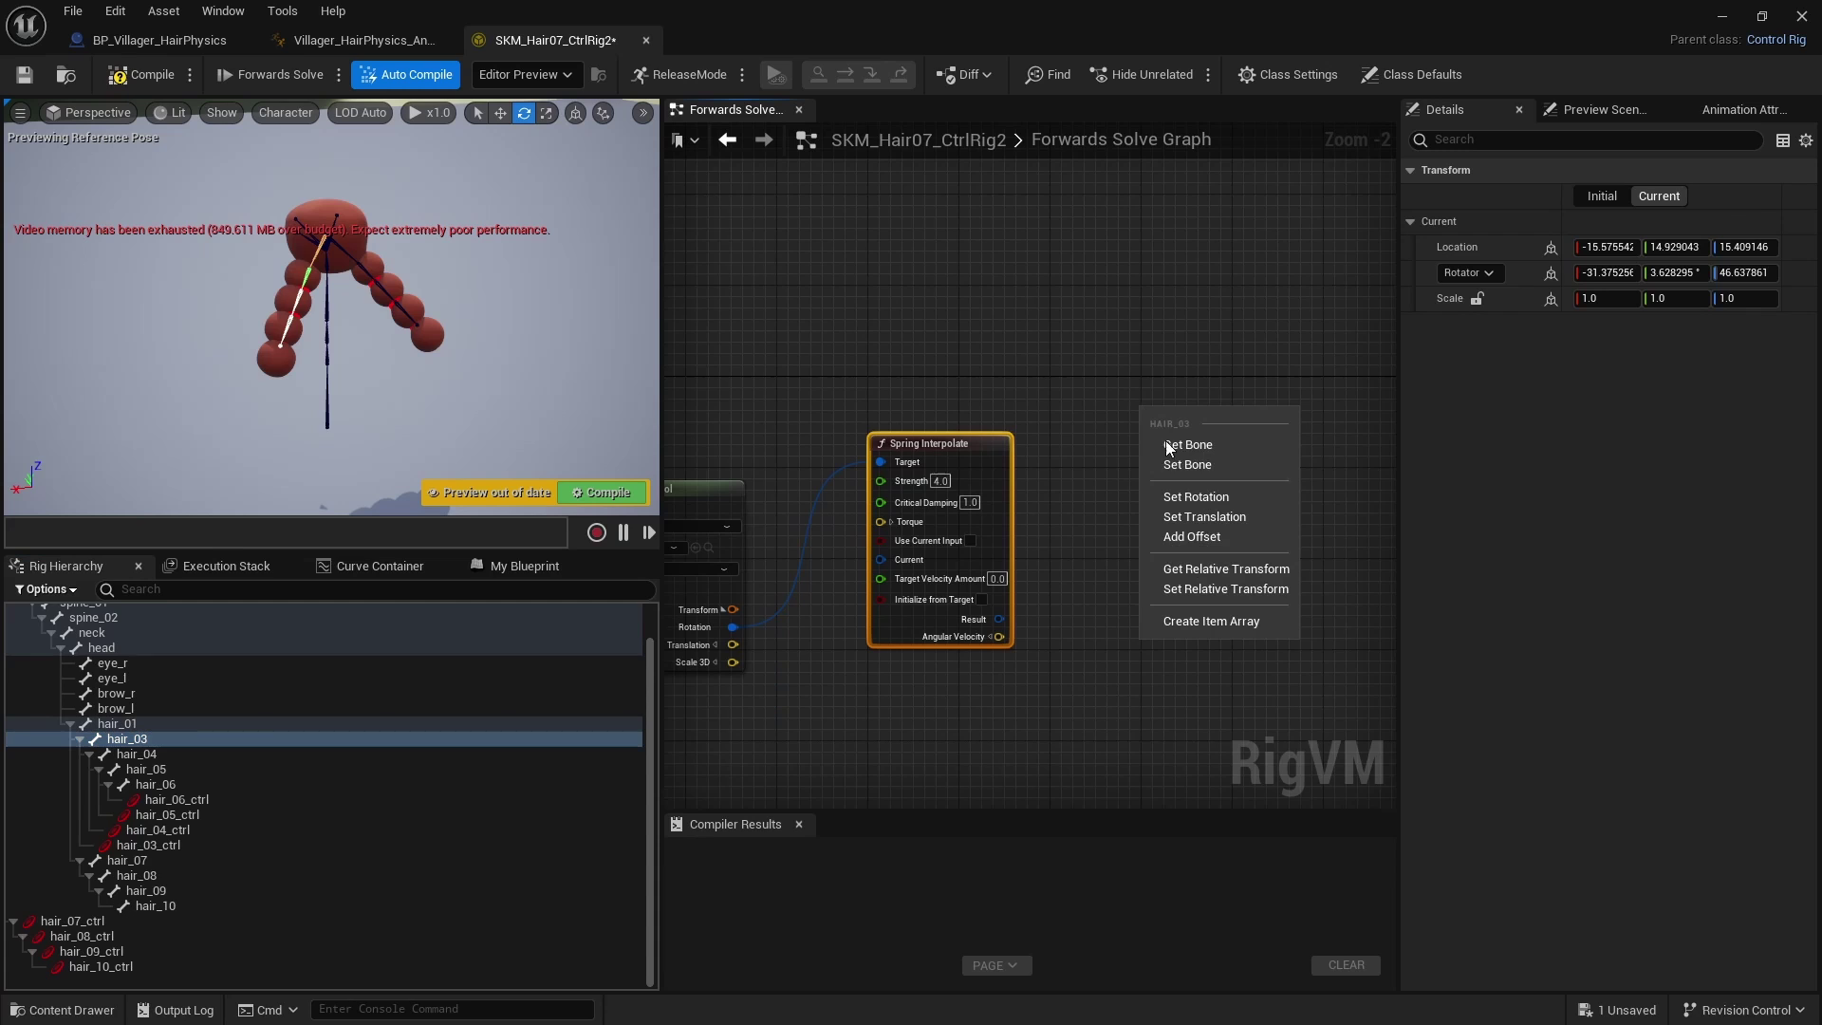
{"action": "left_click", "coordinate": [1188, 465]}
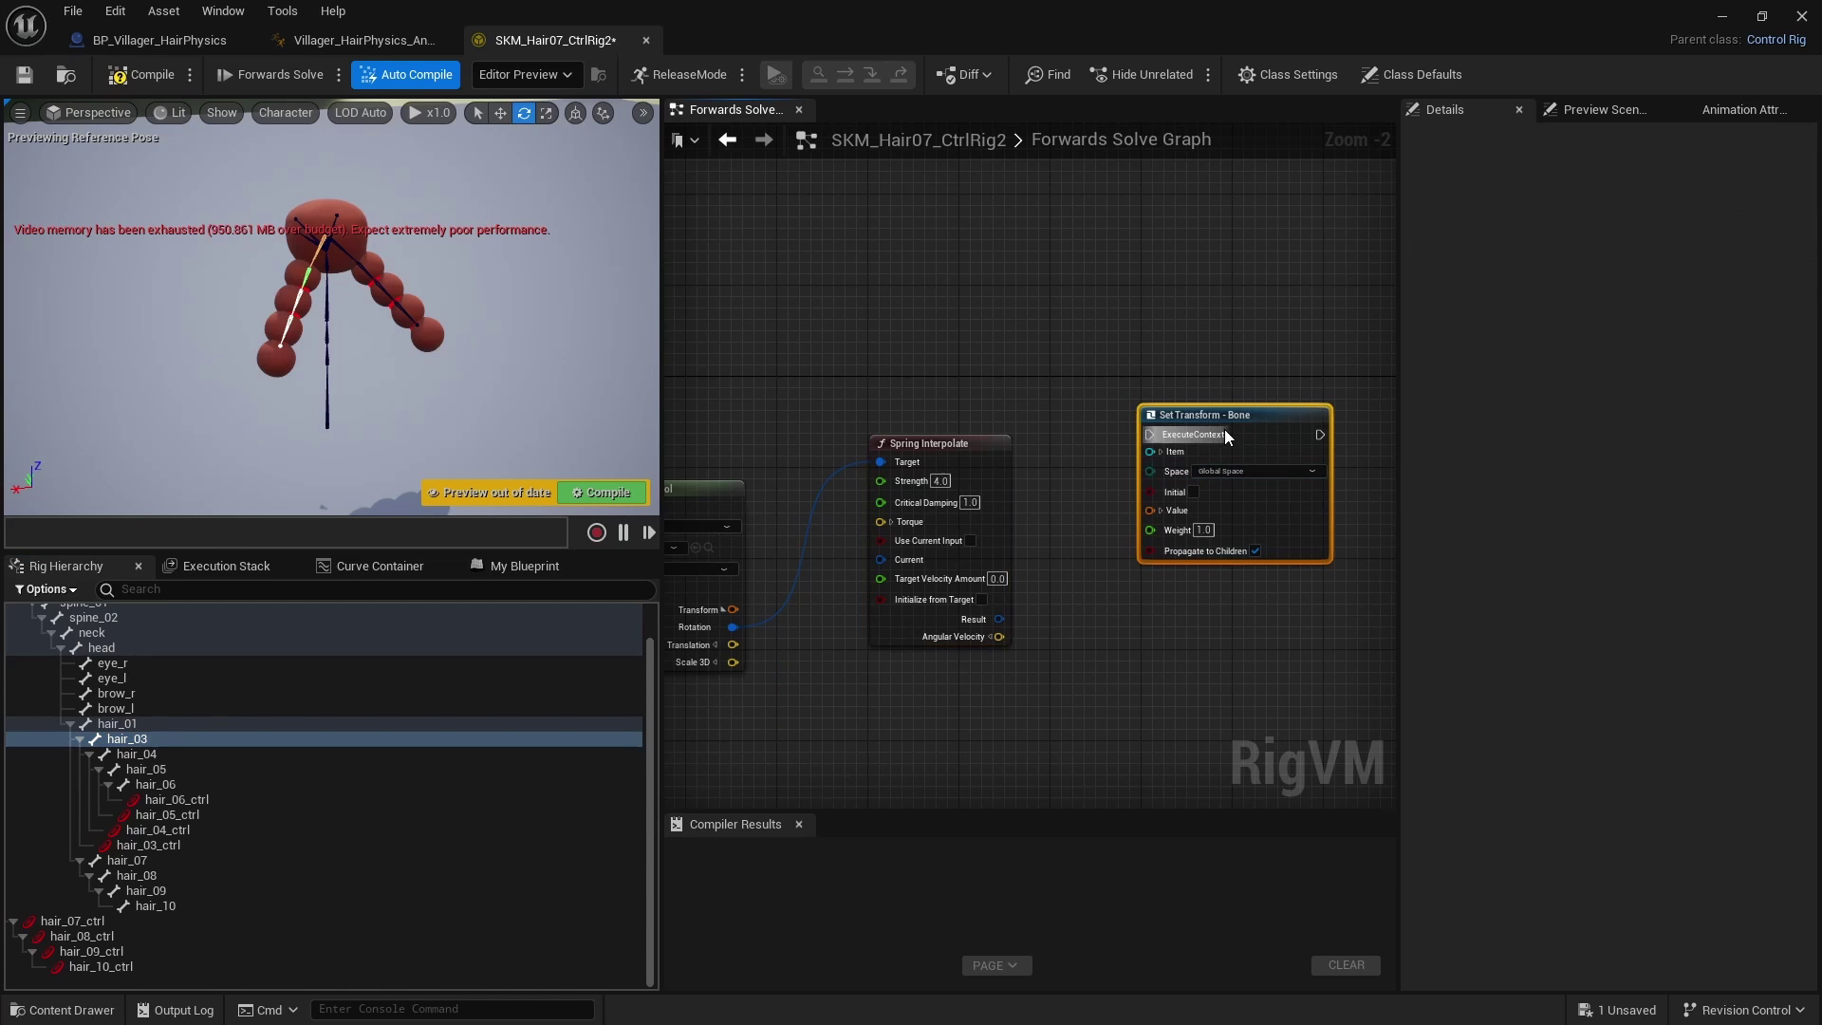
{"action": "left_click", "coordinate": [1124, 460]}
{"action": "left_click", "coordinate": [1160, 451]}
{"action": "left_click_drag", "start_coordinate": [1216, 422], "coordinate": [1220, 382]}
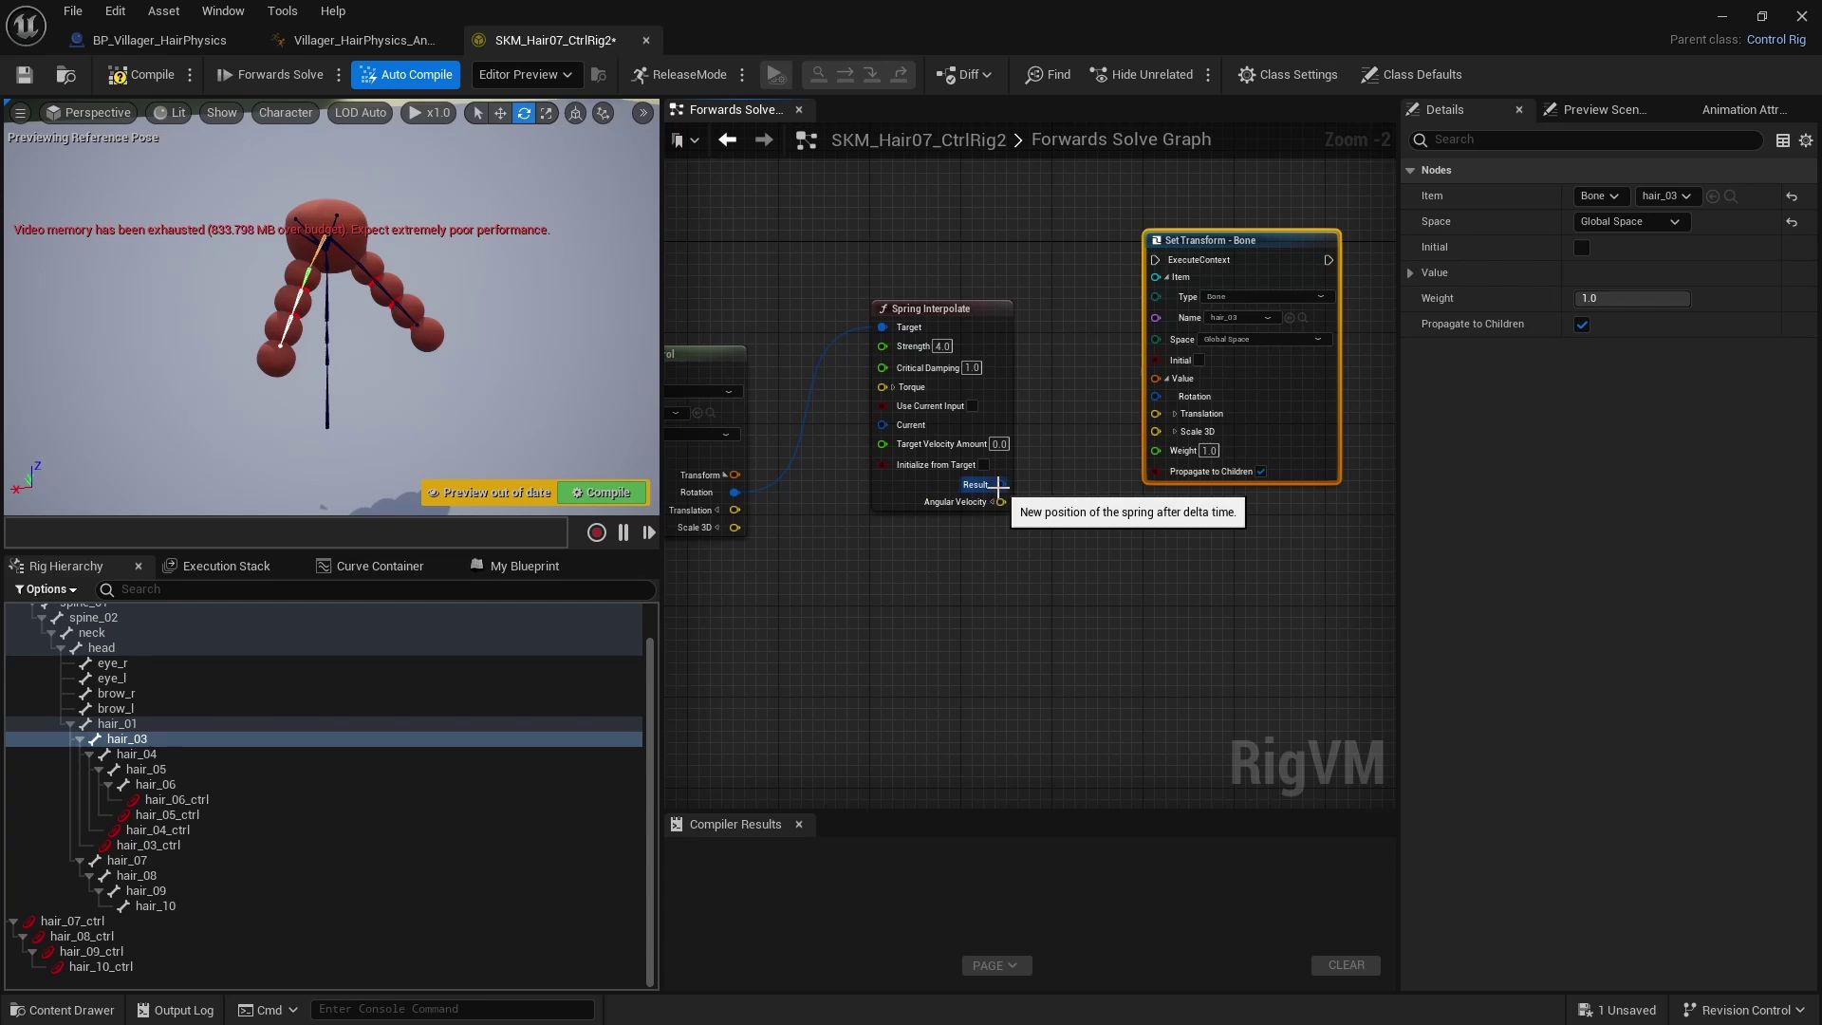
Step: Connect the spring Result to the Set Transform node's Rotation, and the control's Translation to its Translation
{"action": "left_click_drag", "start_coordinate": [1001, 484], "coordinate": [1157, 395]}
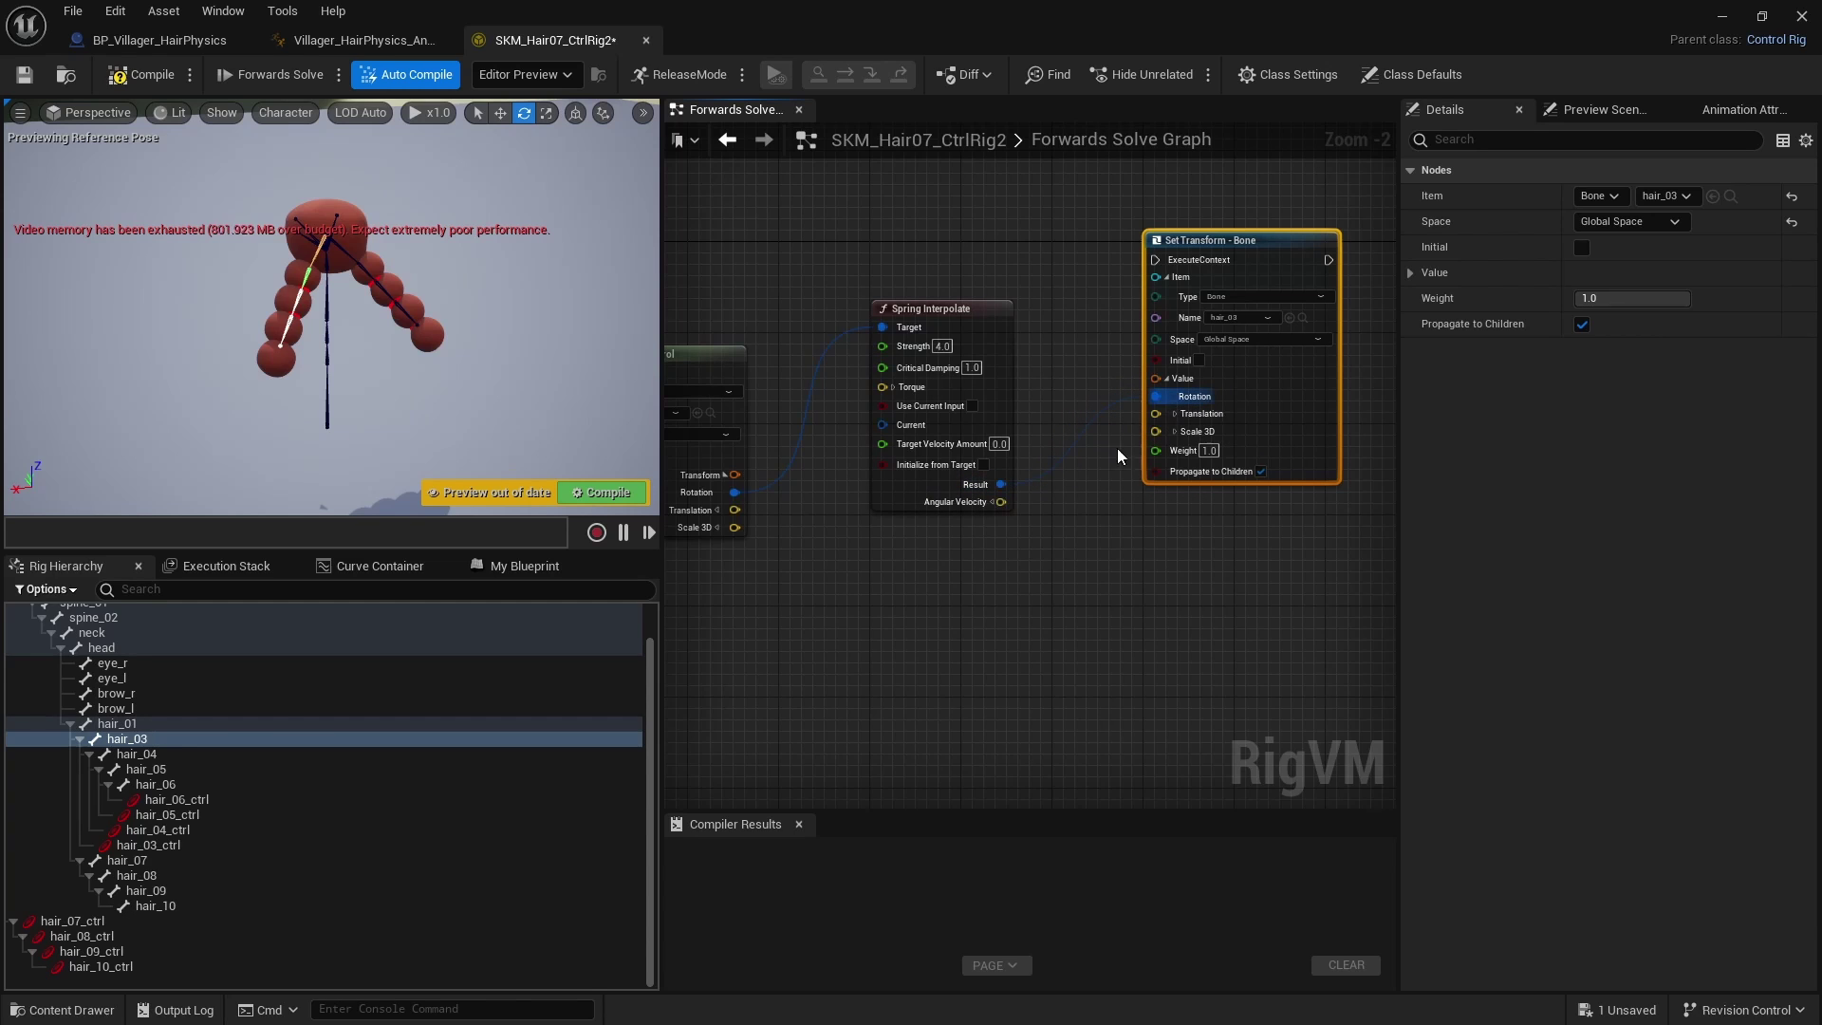
{"action": "right_click_drag", "start_coordinate": [993, 565], "coordinate": [1053, 610]}
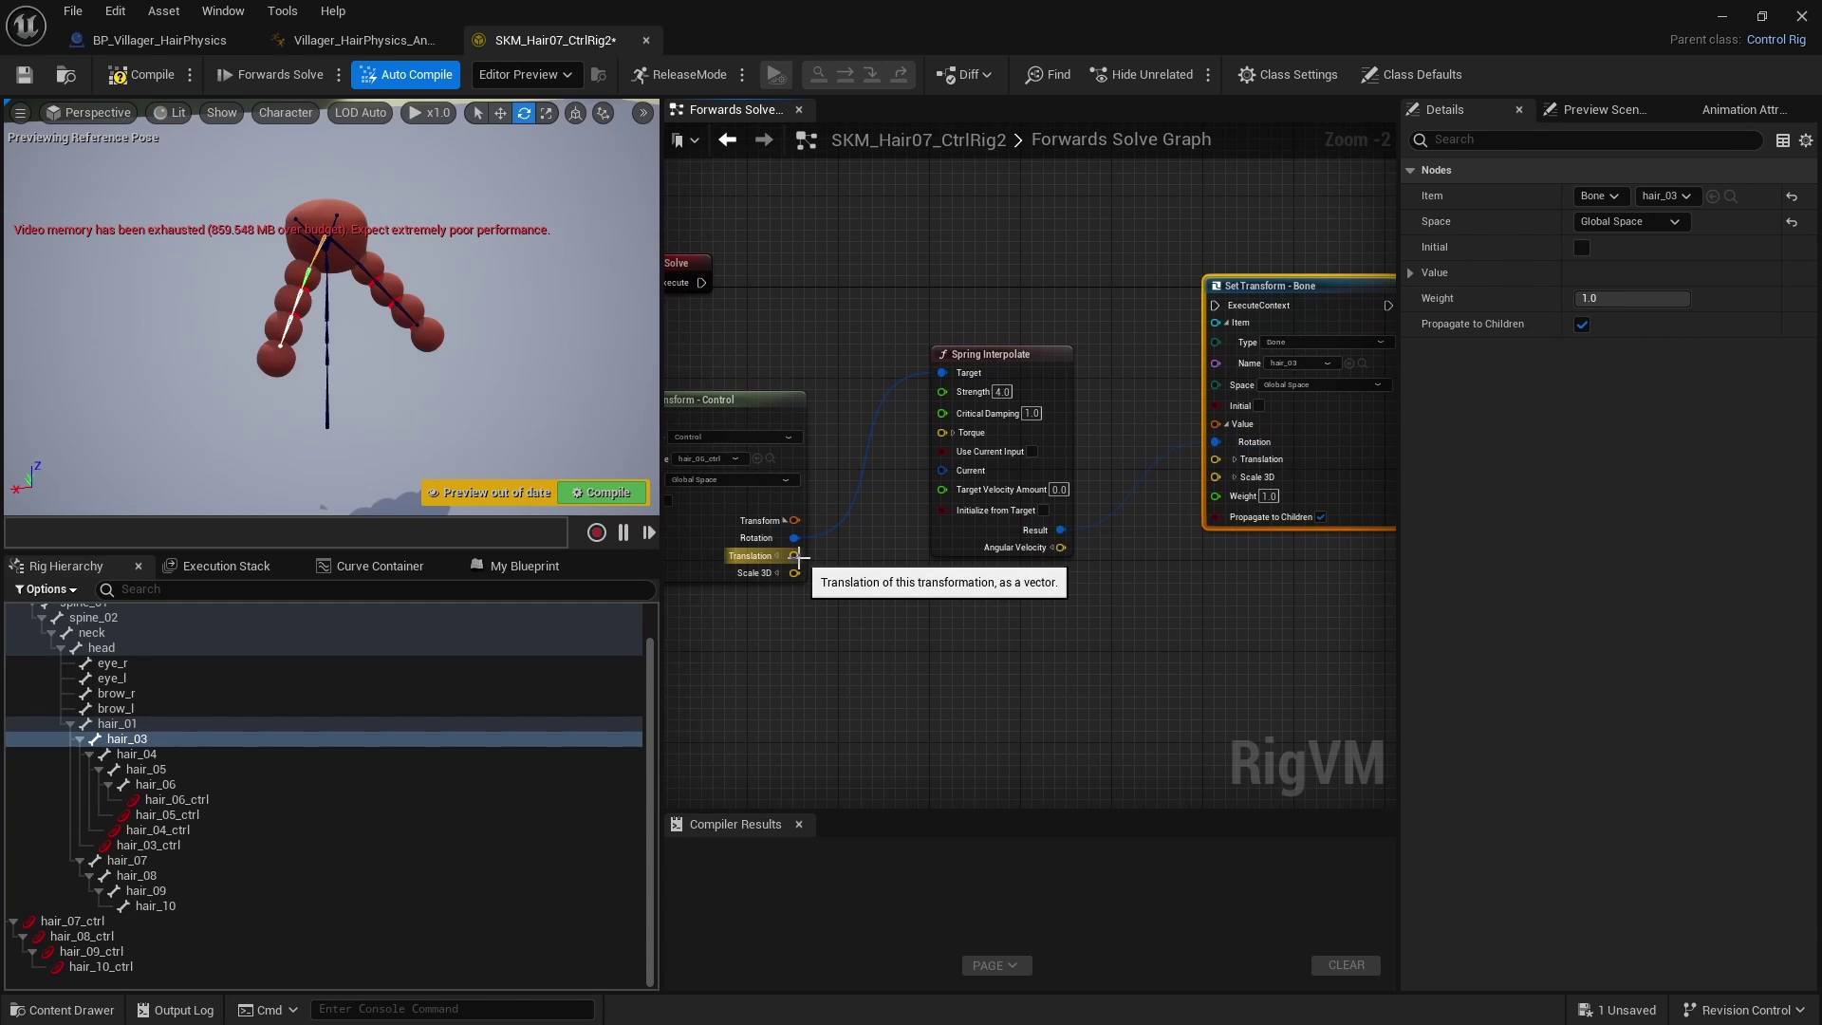
{"action": "left_click_drag", "start_coordinate": [795, 556], "coordinate": [1129, 474]}
{"action": "right_click_drag", "start_coordinate": [1183, 585], "coordinate": [1115, 604]}
Step: Connect the Forwards Solve execution to the hair_03 Set Transform node and save the rig
{"action": "right_click_drag", "start_coordinate": [992, 643], "coordinate": [1109, 664]}
{"action": "left_click_drag", "start_coordinate": [879, 332], "coordinate": [1243, 297]}
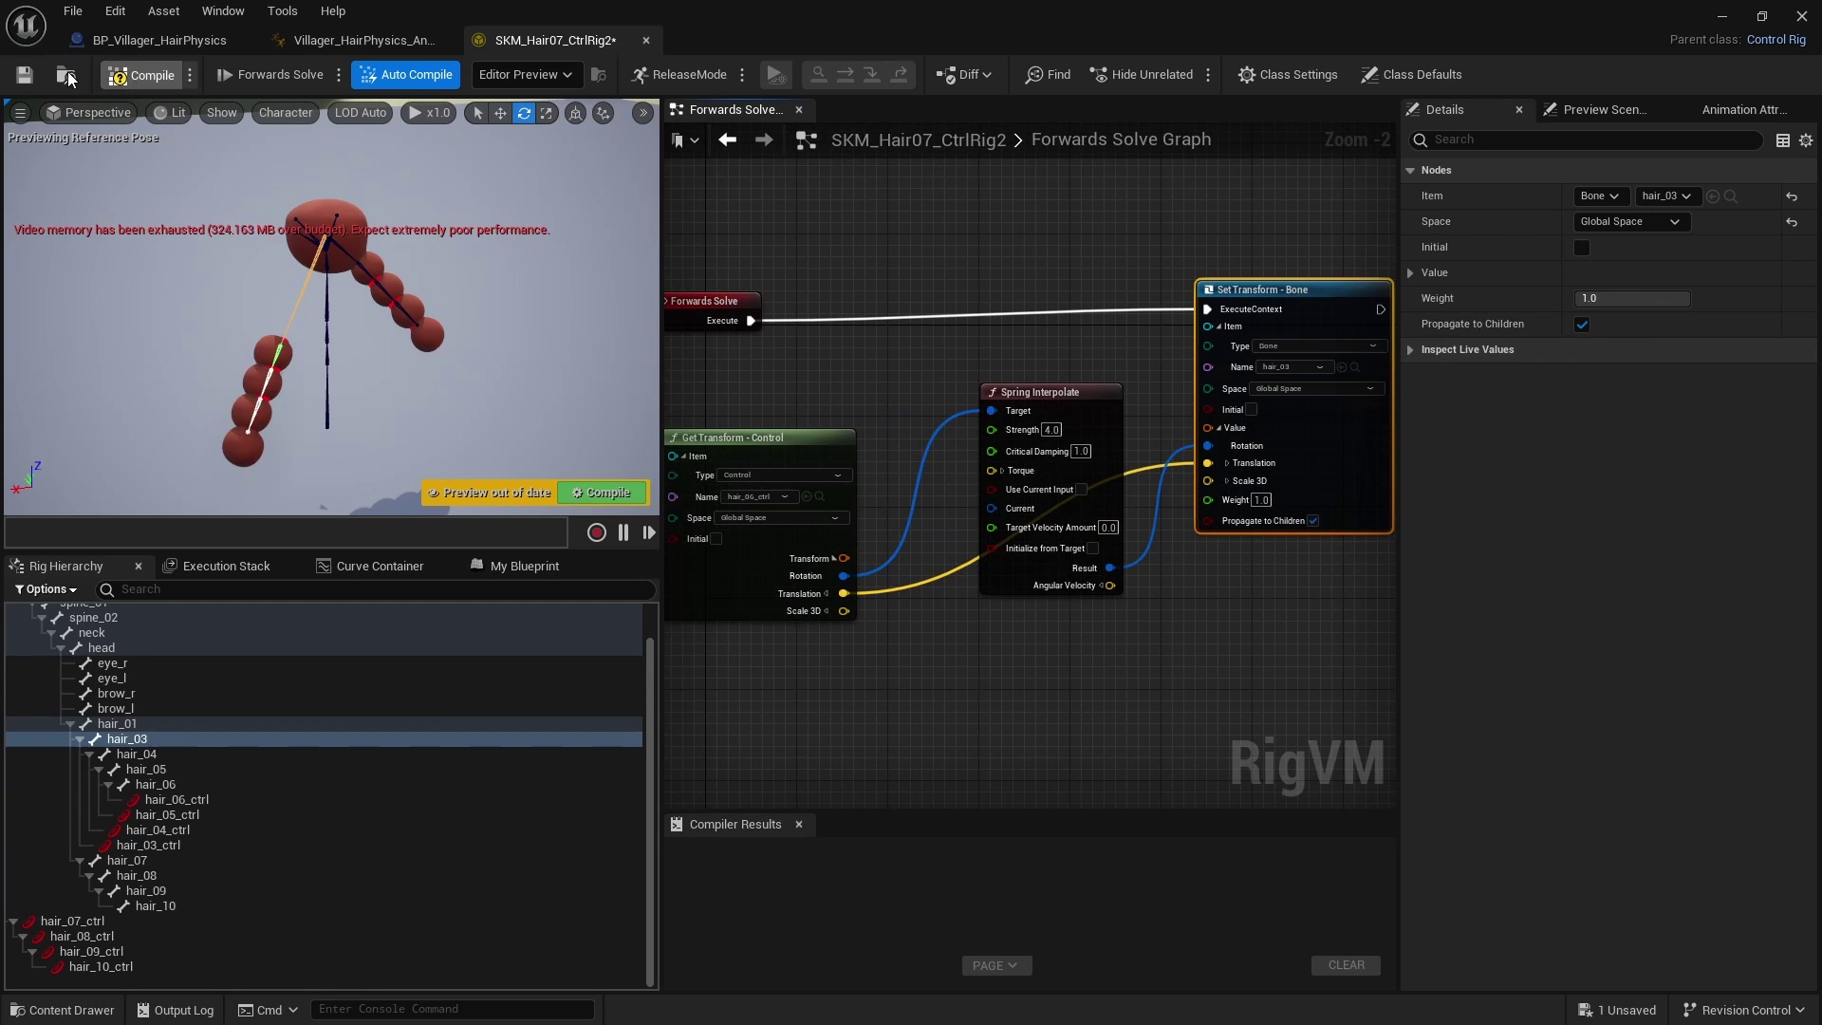
{"action": "key", "text": "ctrl+s"}
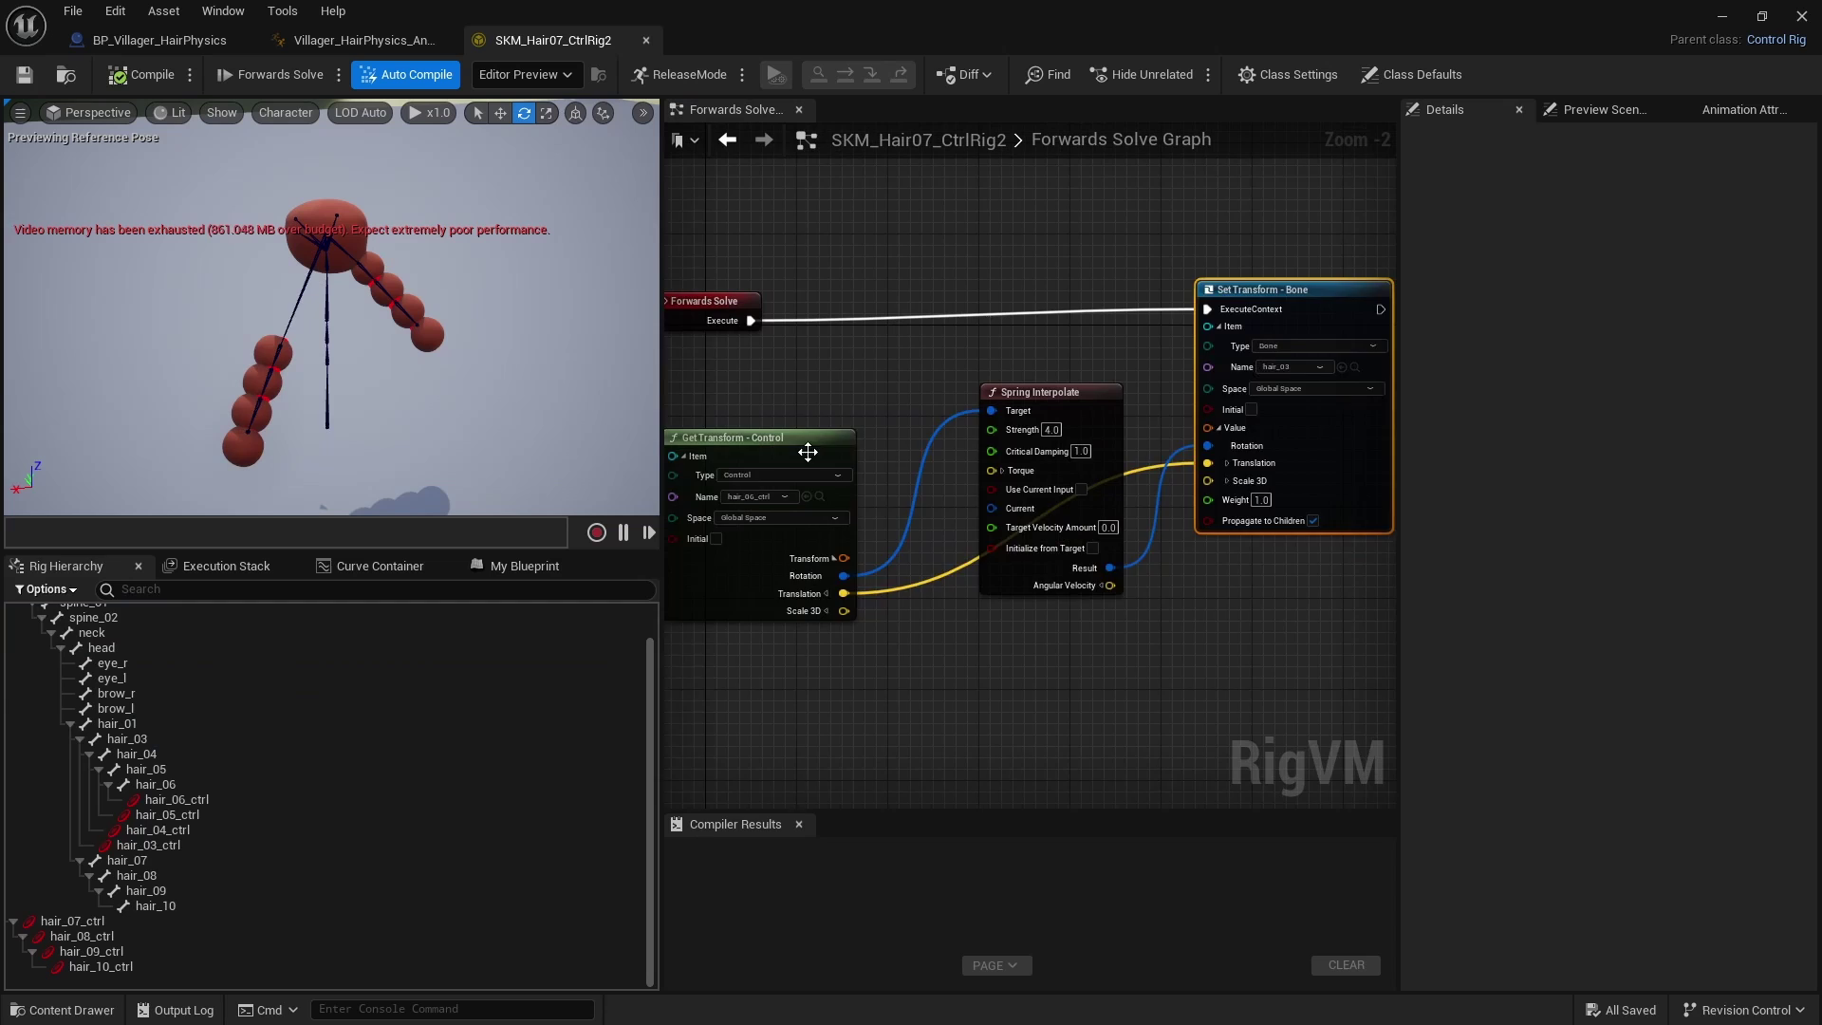
Step: Switch the Get Transform node's control to hair_03_ctrl and compile the rig
{"action": "left_click_drag", "start_coordinate": [807, 451], "coordinate": [837, 419]}
{"action": "mouse_move", "coordinate": [1008, 681]}
{"action": "right_mouse_down"}
{"action": "mouse_move", "coordinate": [919, 714]}
{"action": "mouse_move", "coordinate": [1029, 701]}
{"action": "right_mouse_up"}
{"action": "scroll", "coordinate": [856, 679], "scroll_direction": "up", "scroll_amount": 2}
{"action": "right_click_drag", "start_coordinate": [855, 679], "coordinate": [978, 727]}
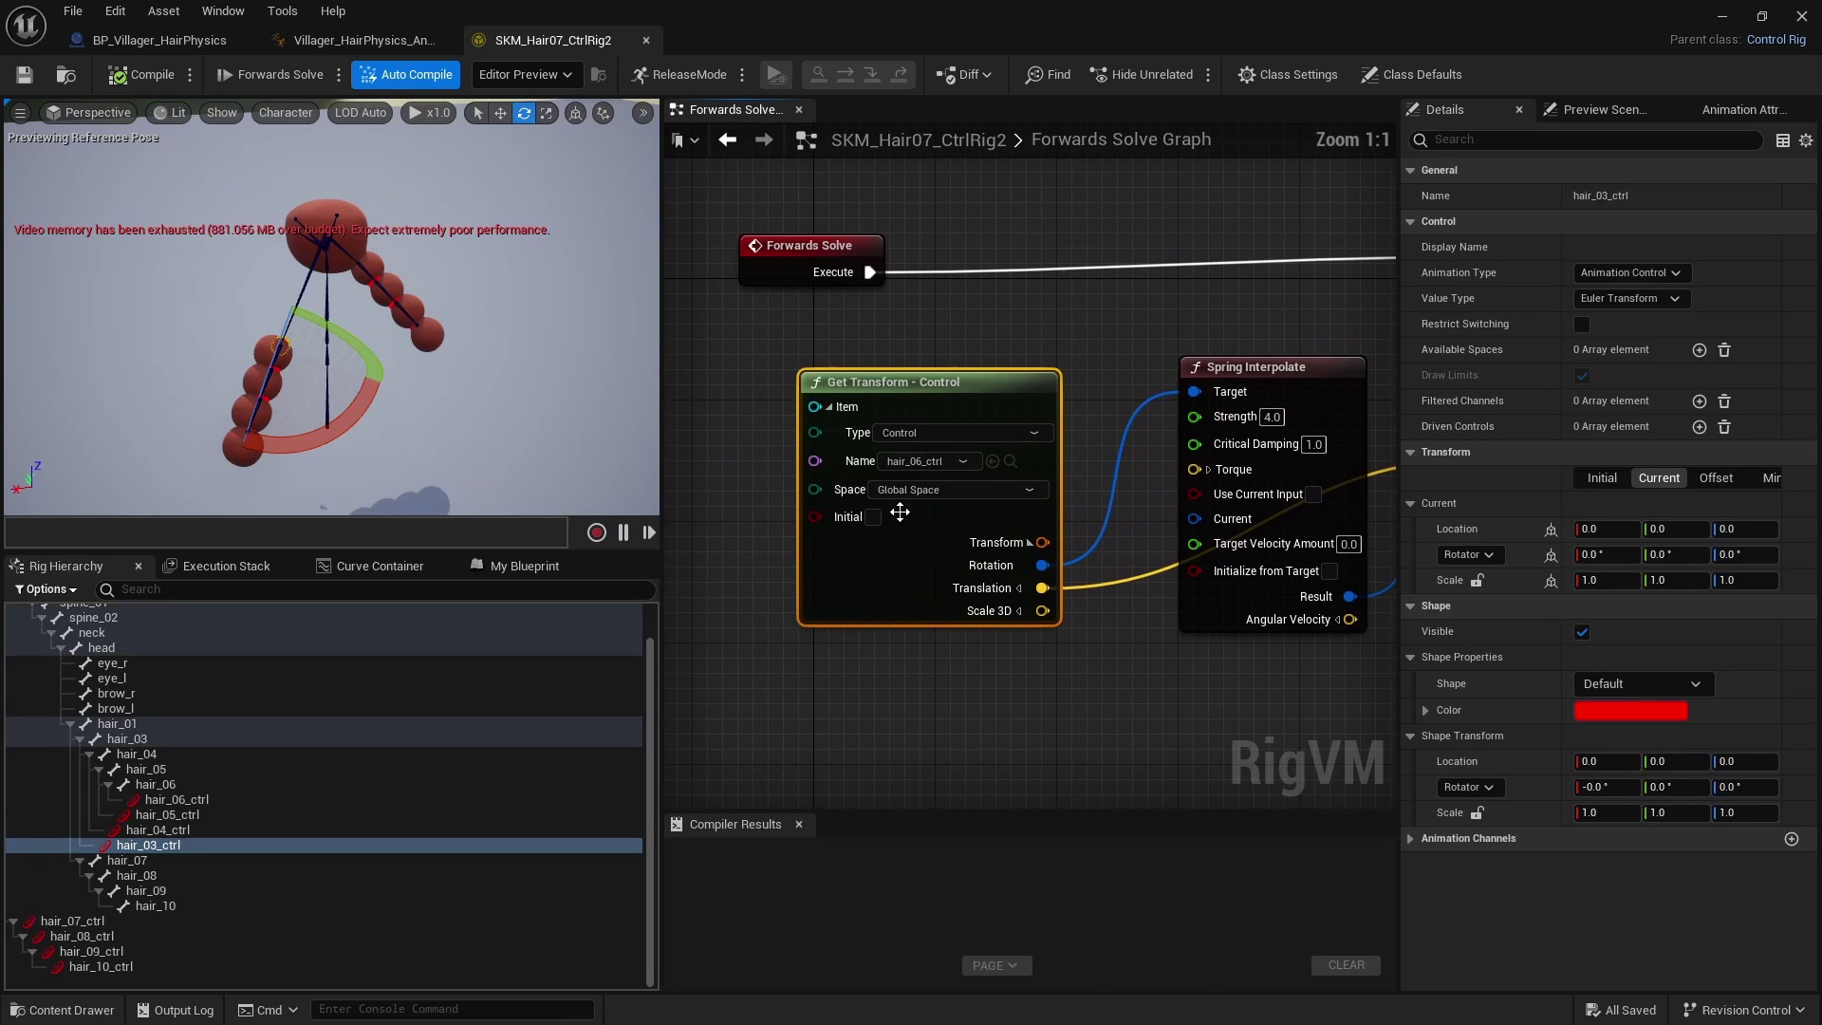
{"action": "left_click", "coordinate": [991, 461]}
{"action": "right_click_drag", "start_coordinate": [887, 467], "coordinate": [702, 441]}
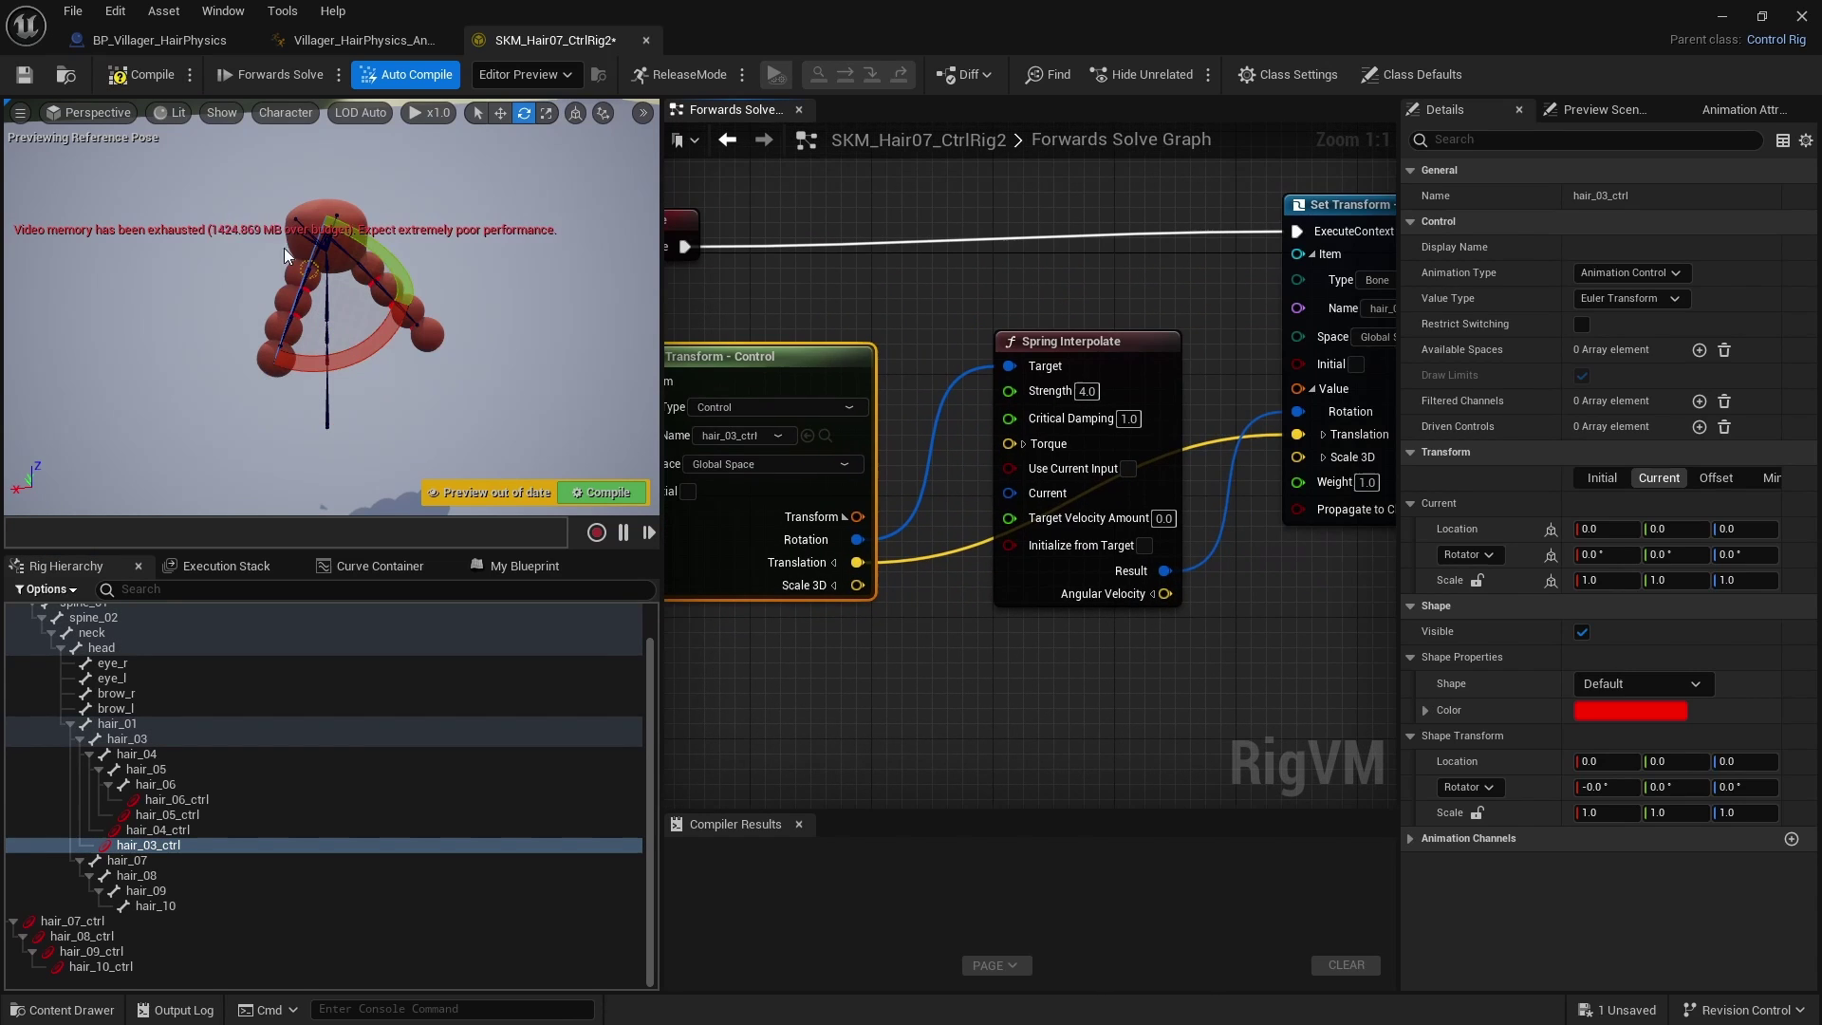
{"action": "left_click", "coordinate": [135, 80]}
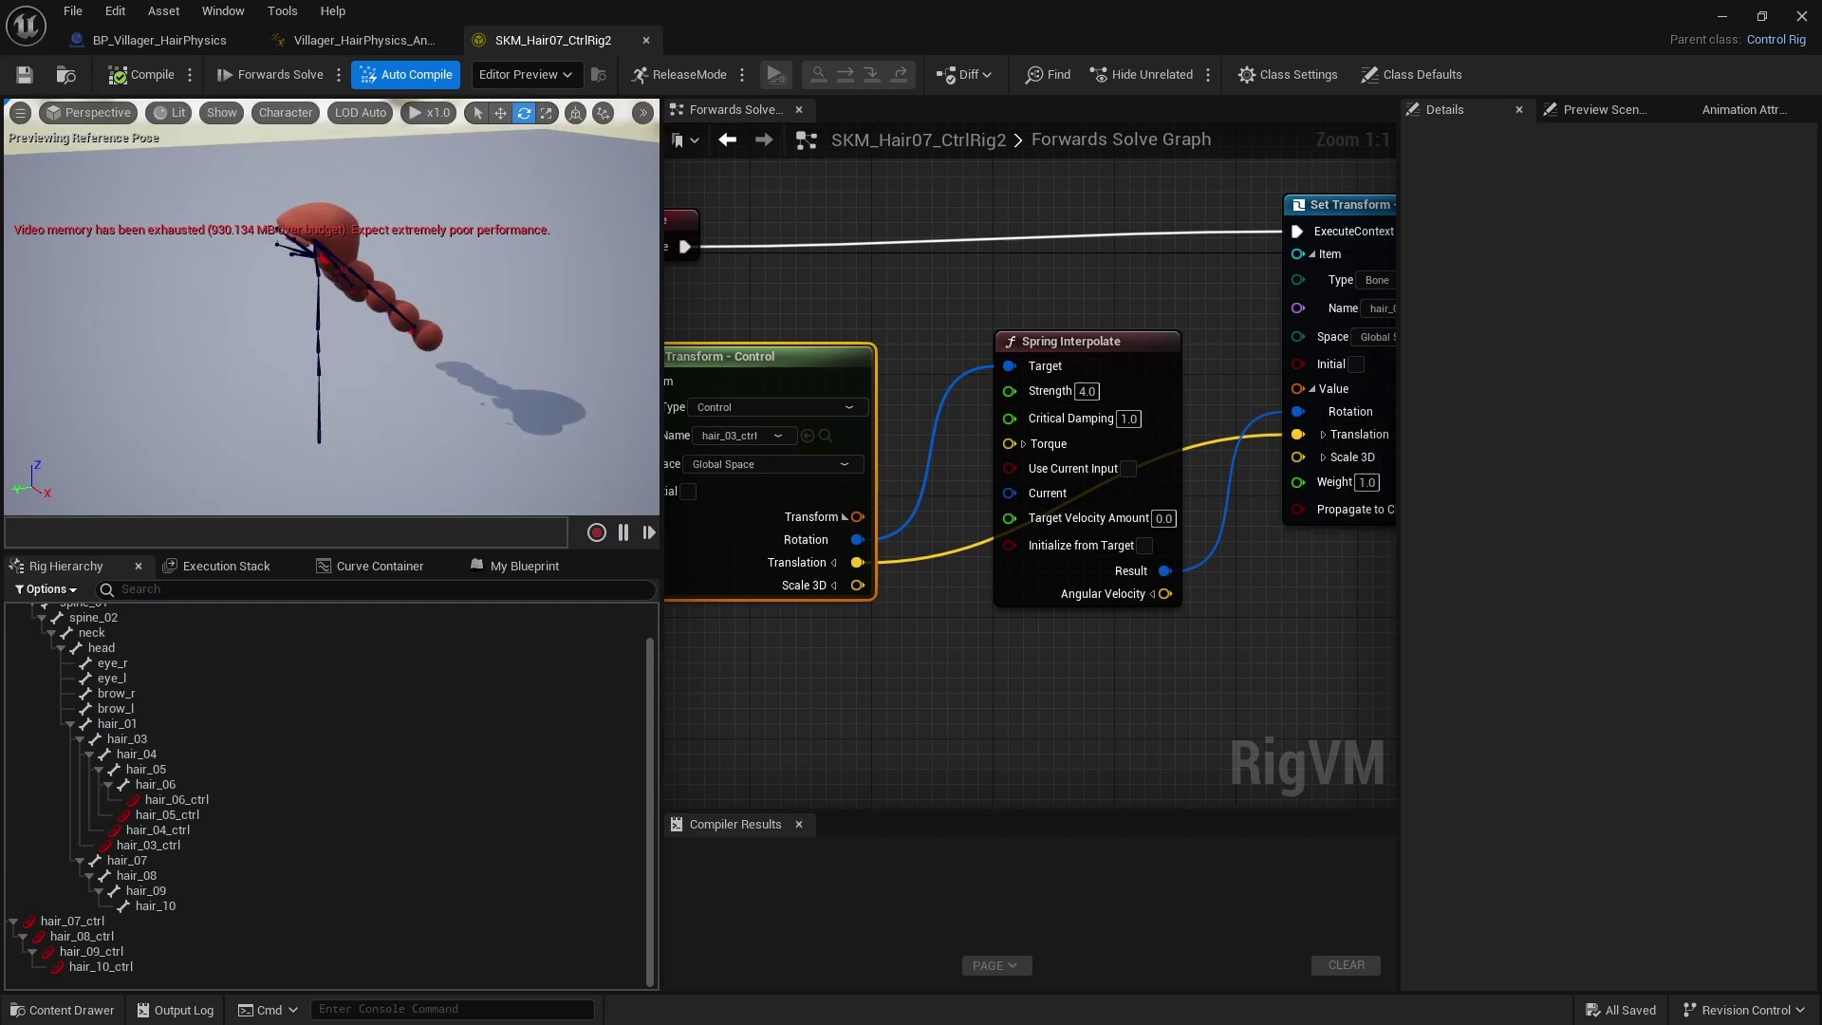
Step: Align the Get Transform node for hair_03_ctrl with the Spring Interpolate node
{"action": "scroll", "coordinate": [1026, 673], "scroll_direction": "down", "scroll_amount": 1}
{"action": "right_click_drag", "start_coordinate": [1027, 672], "coordinate": [954, 662]}
{"action": "left_click_drag", "start_coordinate": [830, 395], "coordinate": [831, 369]}
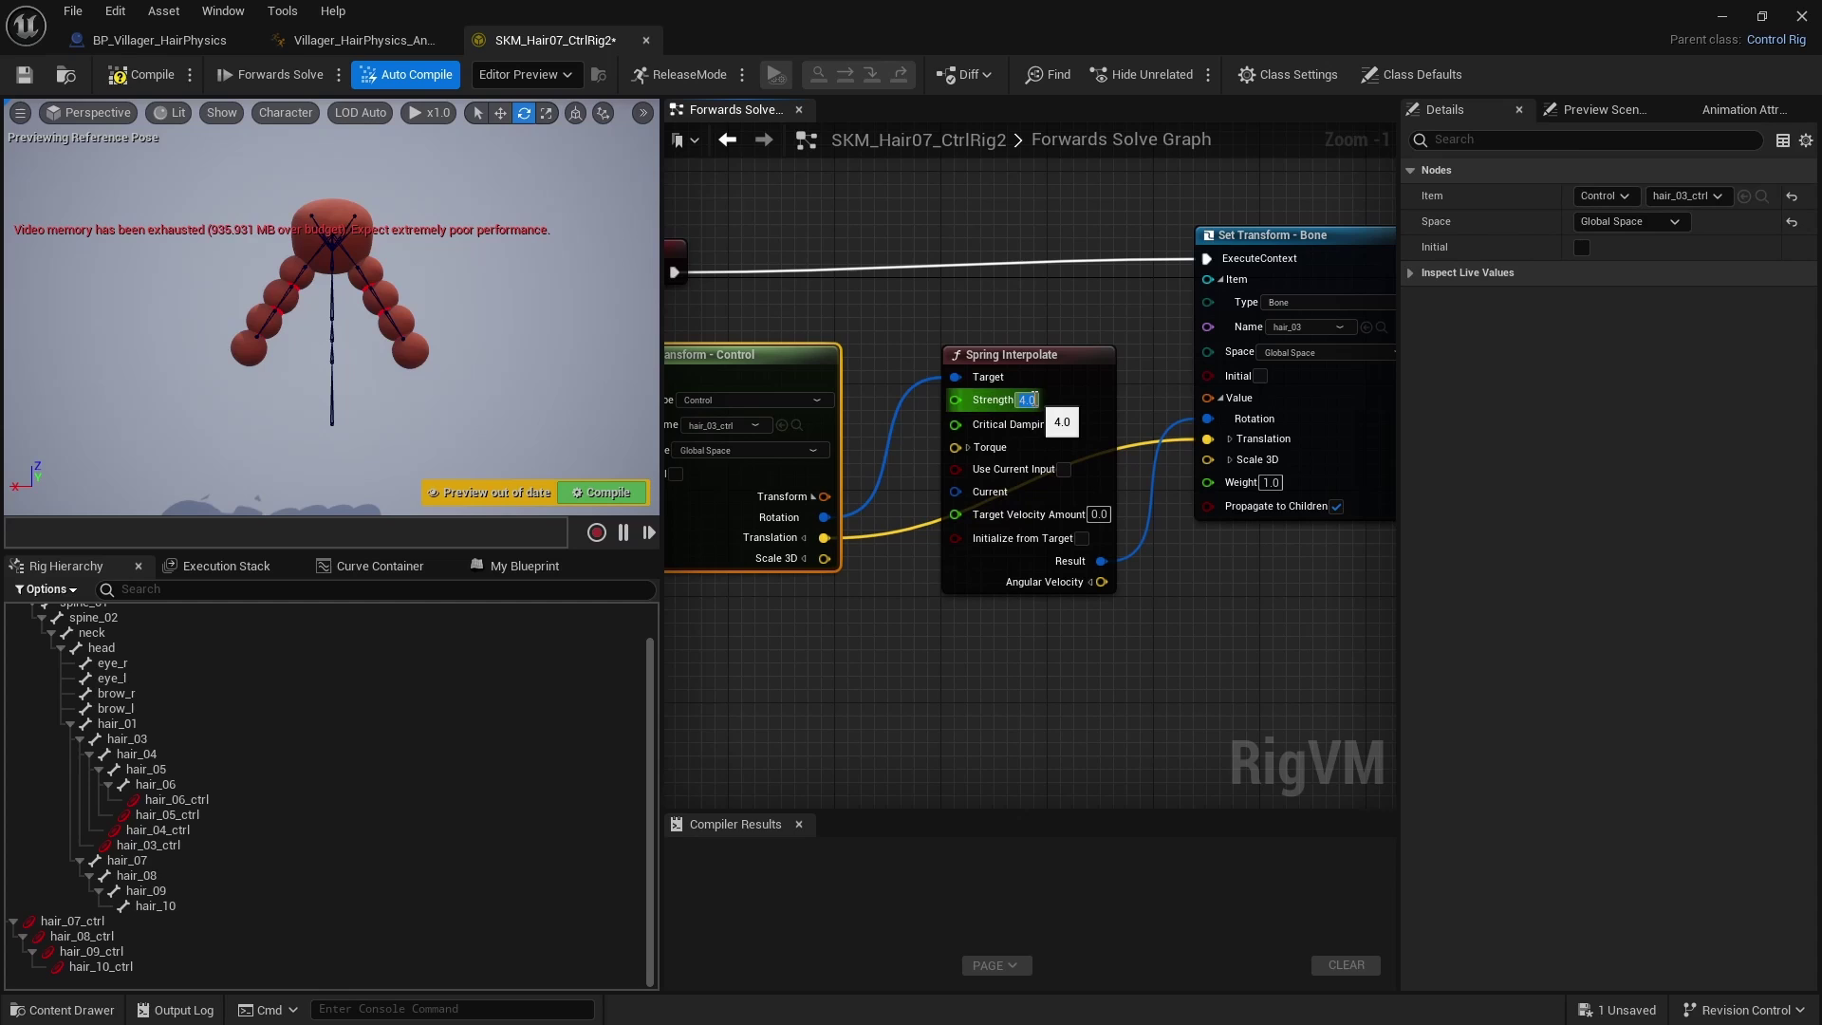
Step: Set the Spring Interpolate node's Strength to 2.0 and Critical Damping to 0.5, and compile the rig
{"action": "type", "text": "2"}
{"action": "key", "text": "Return"}
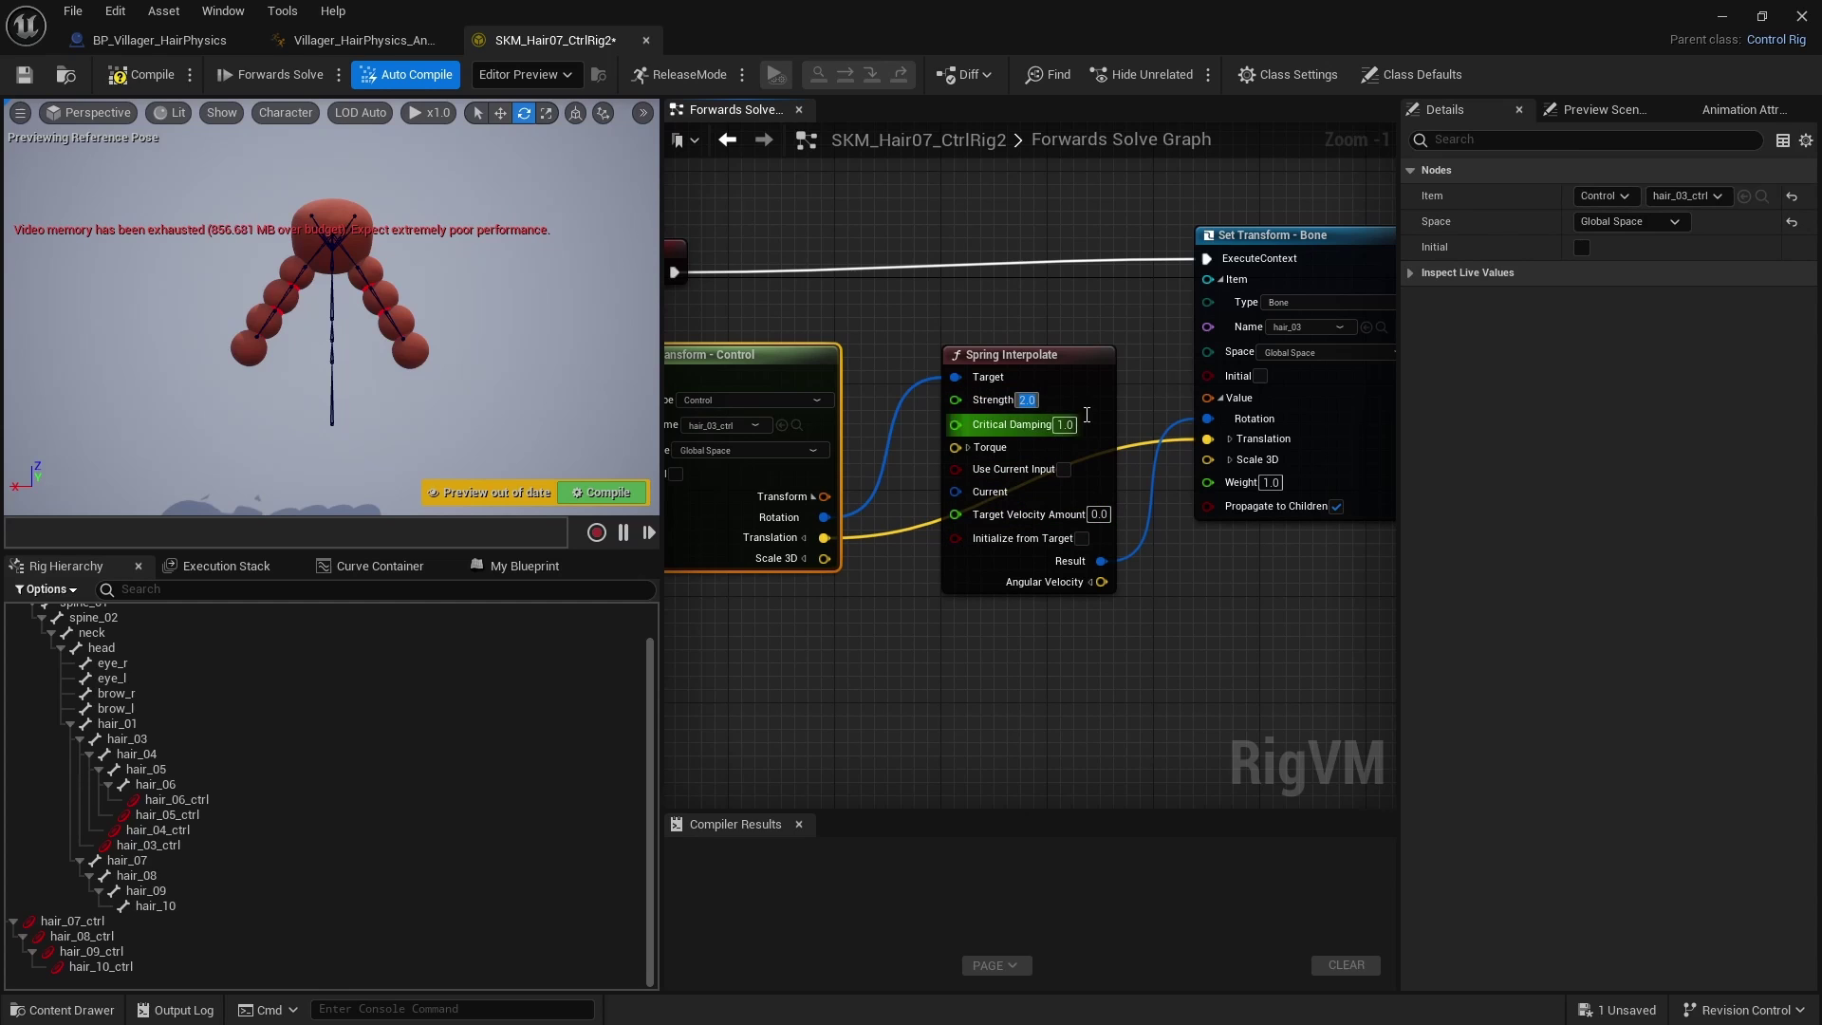
{"action": "type", "text": "0.5"}
{"action": "key", "text": "Return"}
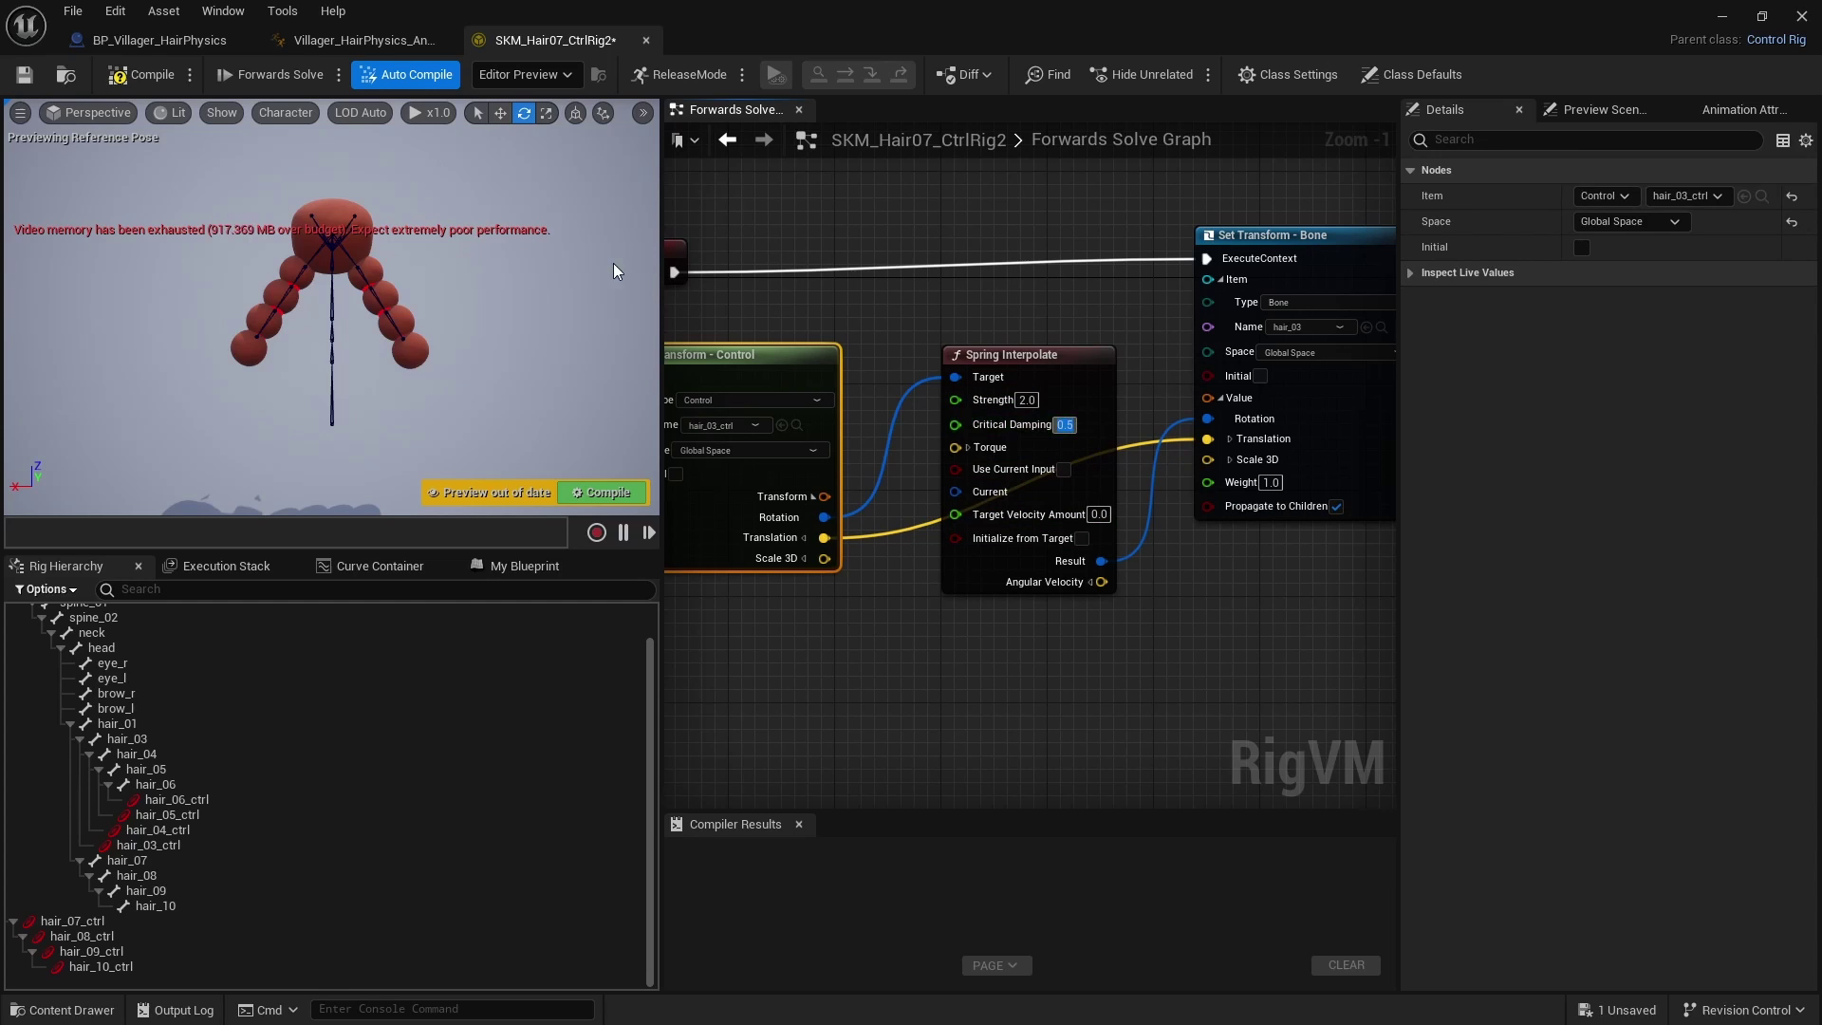
{"action": "left_click", "coordinate": [150, 85]}
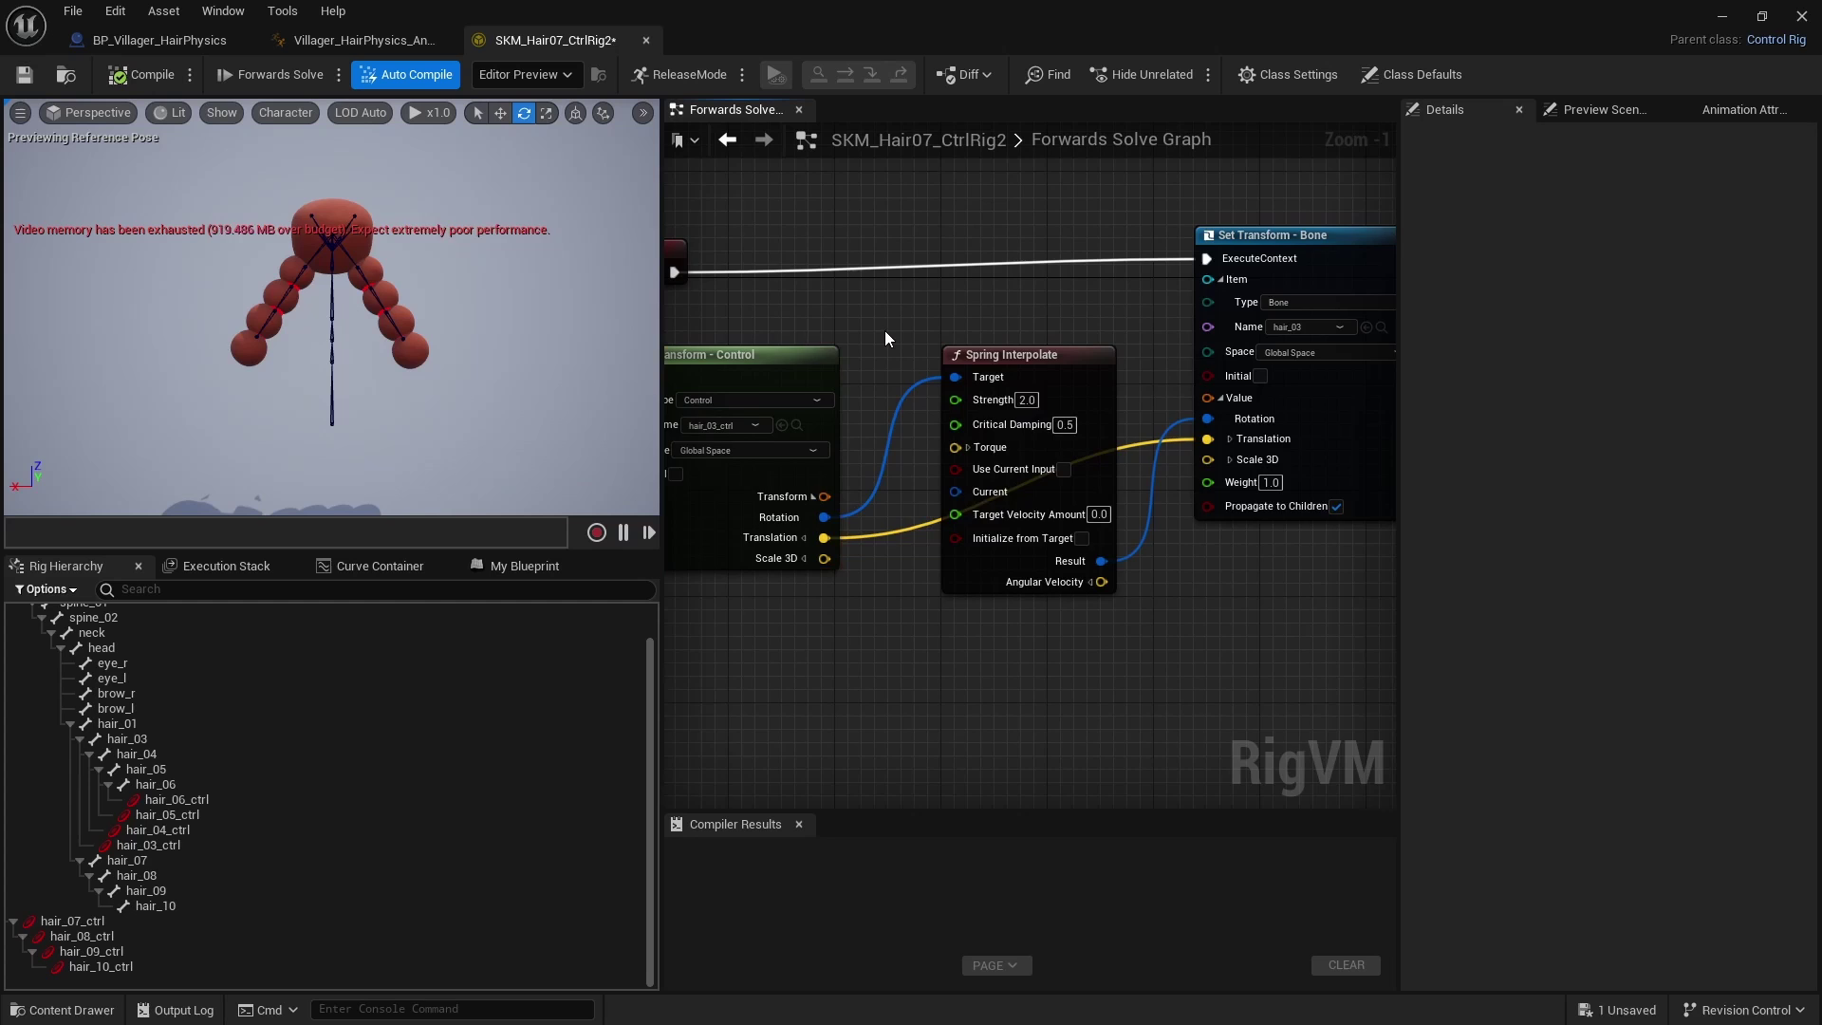
Step: Add a Control Rig node to the Villager_HairPhysics_AnimBlueprint AnimGraph and wire it between Copy Pose From Mesh and the Output Pose
{"action": "scroll", "coordinate": [884, 330], "scroll_direction": "down", "scroll_amount": 4}
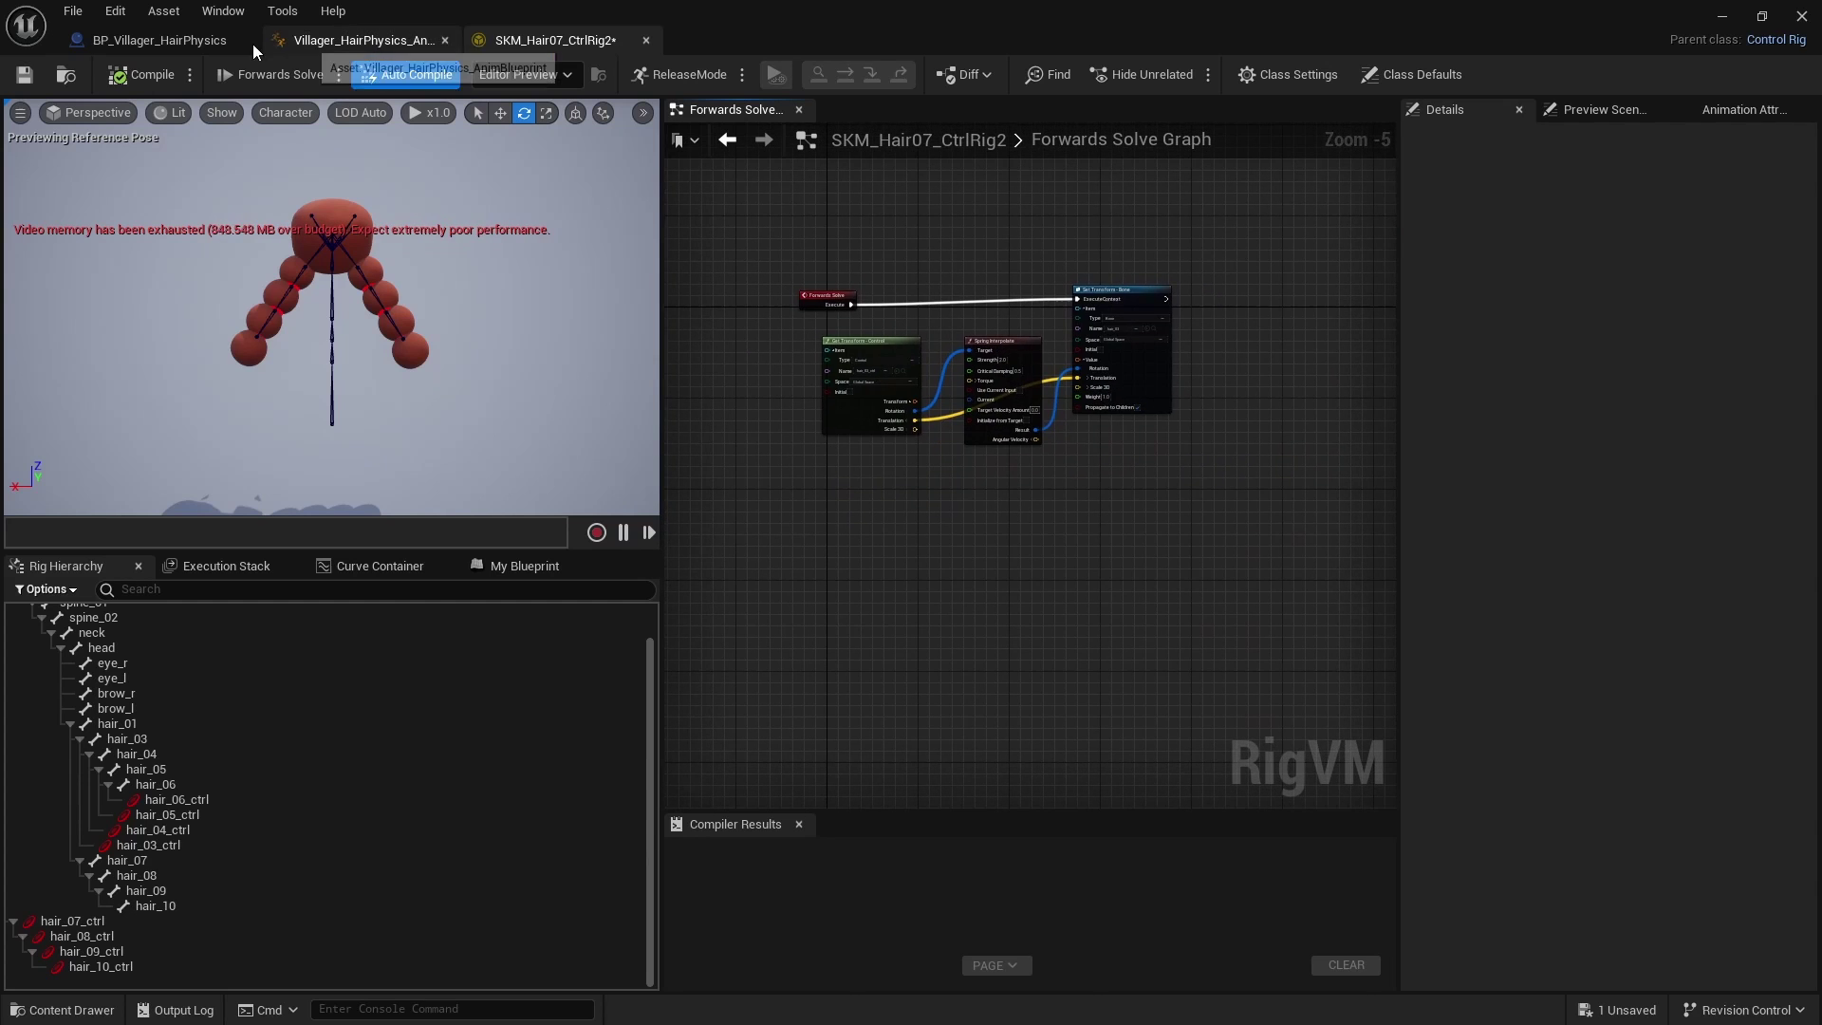
{"action": "left_click", "coordinate": [133, 42]}
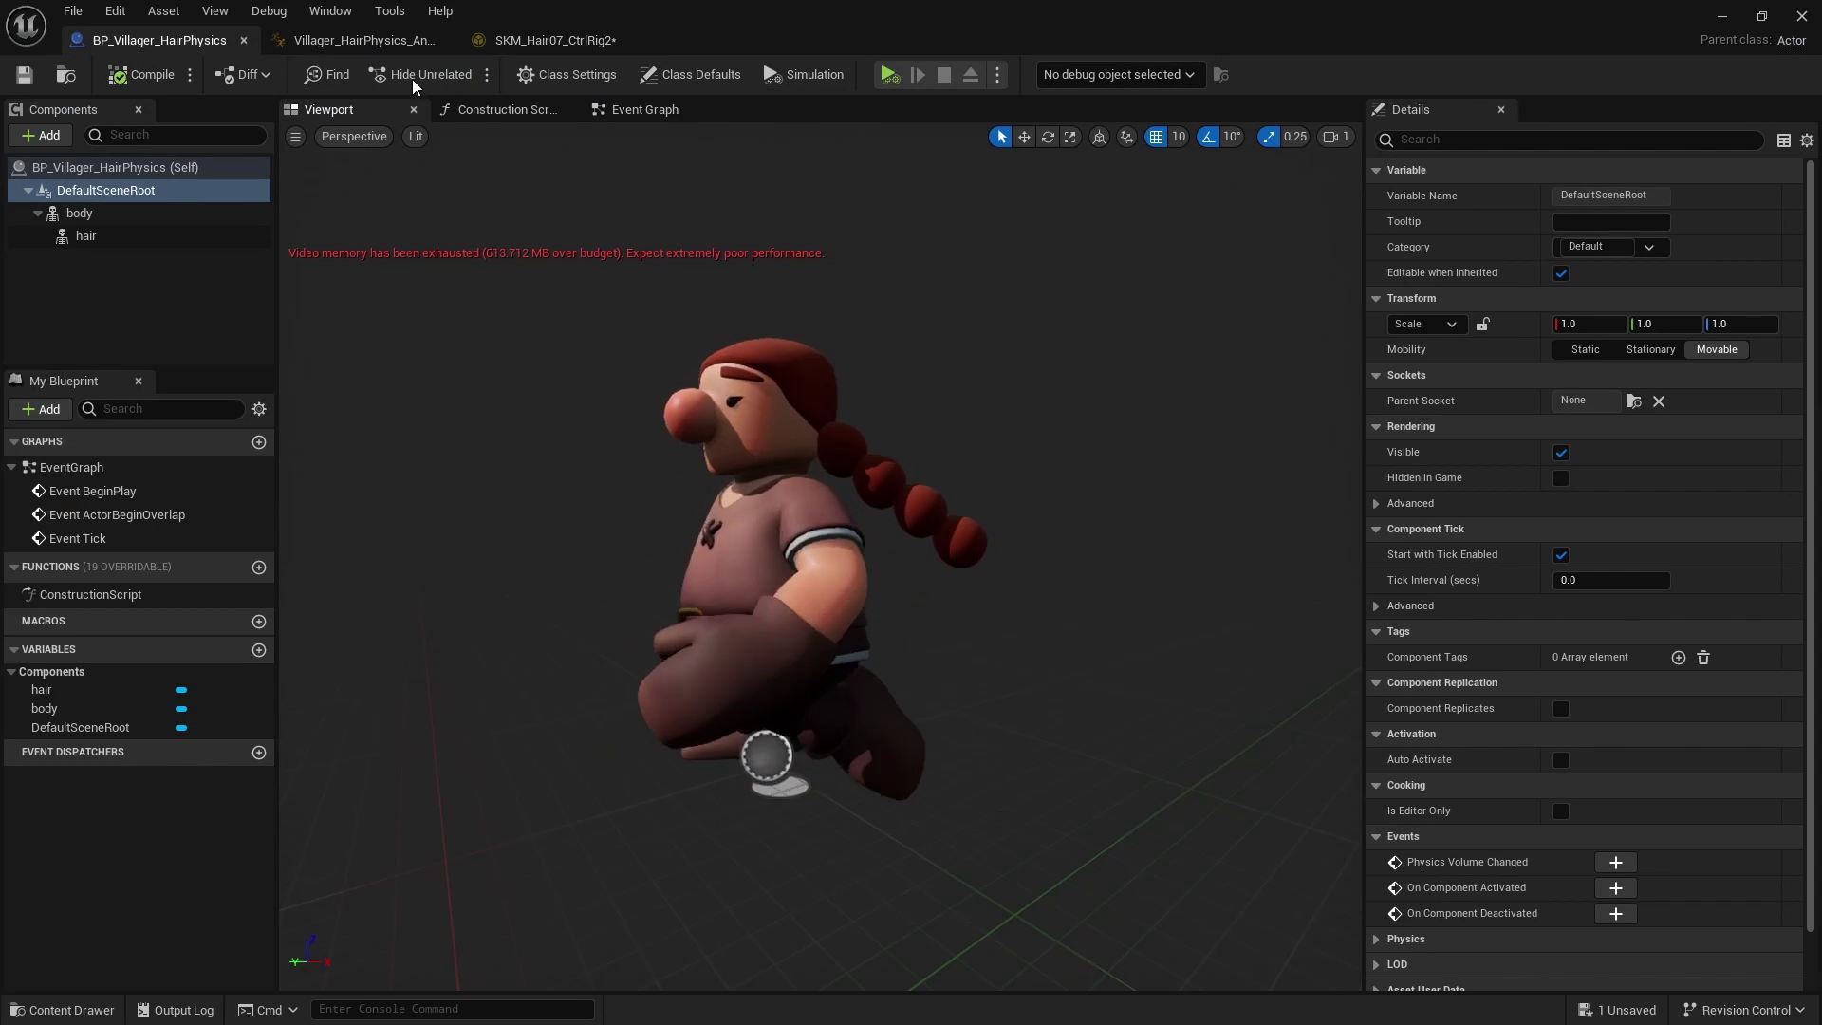
{"action": "left_click", "coordinate": [390, 38]}
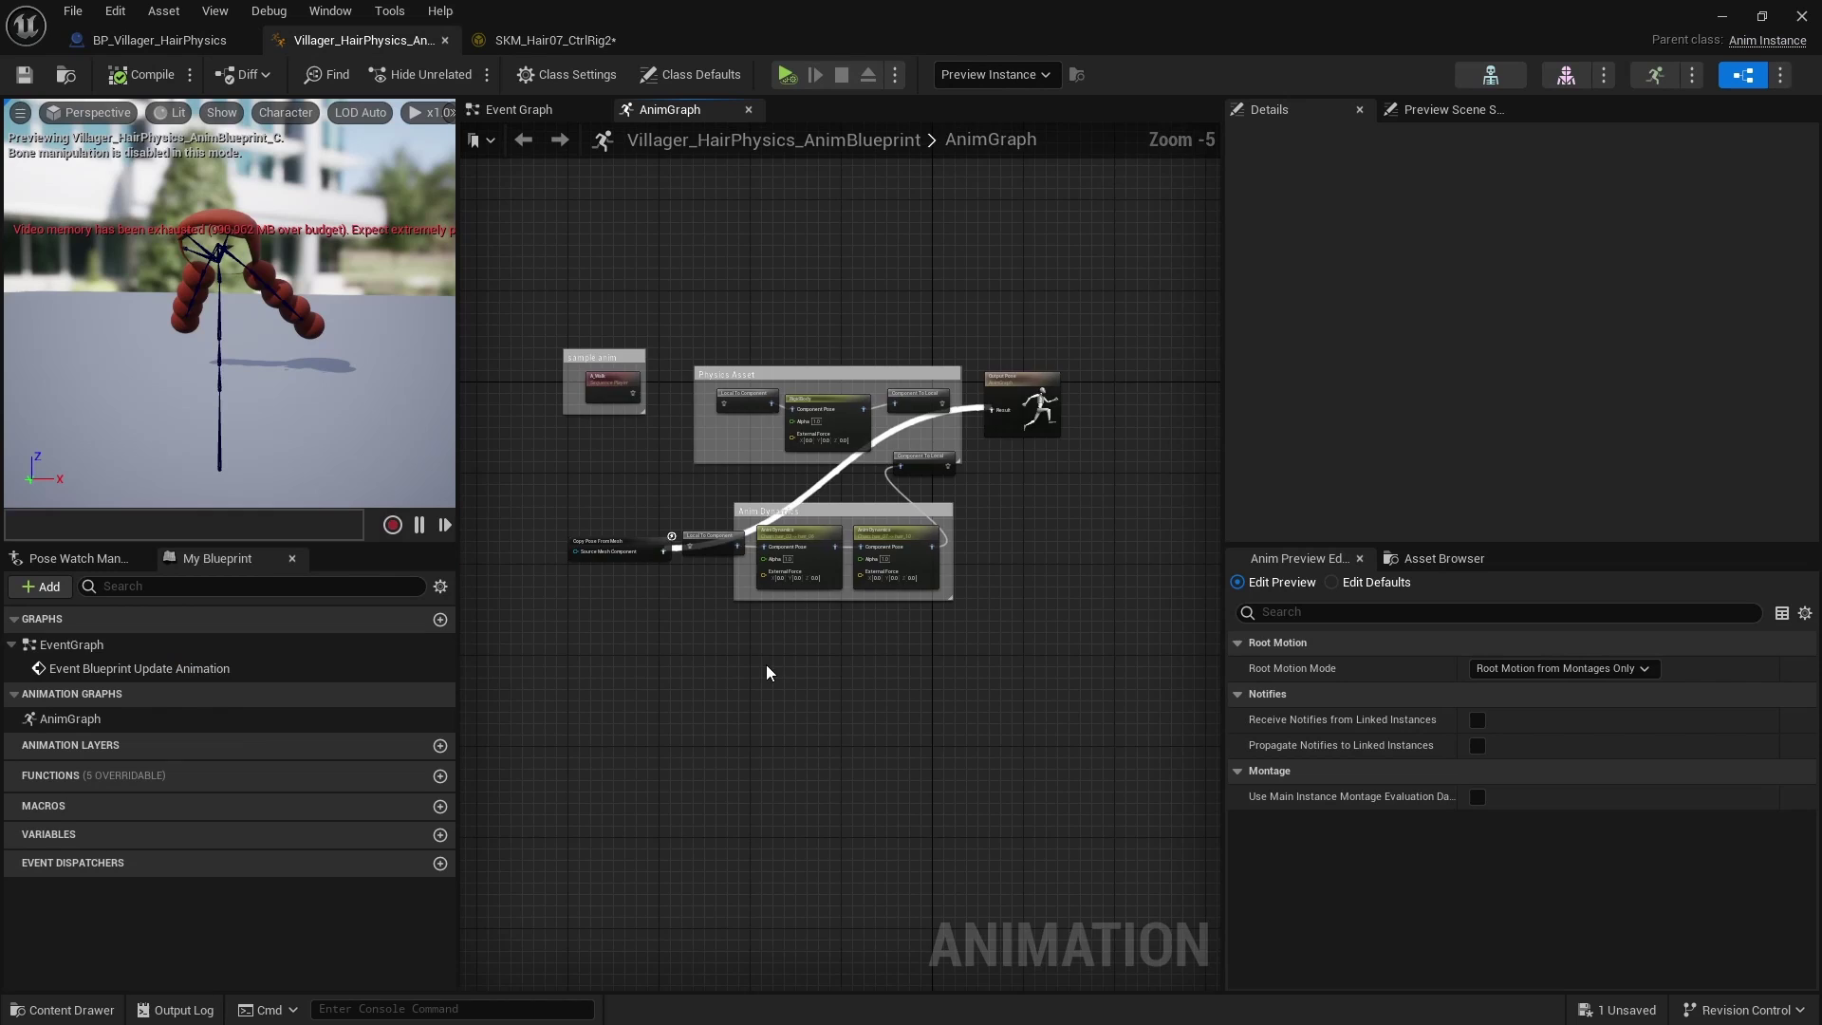
{"action": "scroll", "coordinate": [749, 655], "scroll_direction": "up", "scroll_amount": 2}
{"action": "scroll", "coordinate": [757, 616], "scroll_direction": "down", "scroll_amount": 1}
{"action": "right_click", "coordinate": [766, 579]}
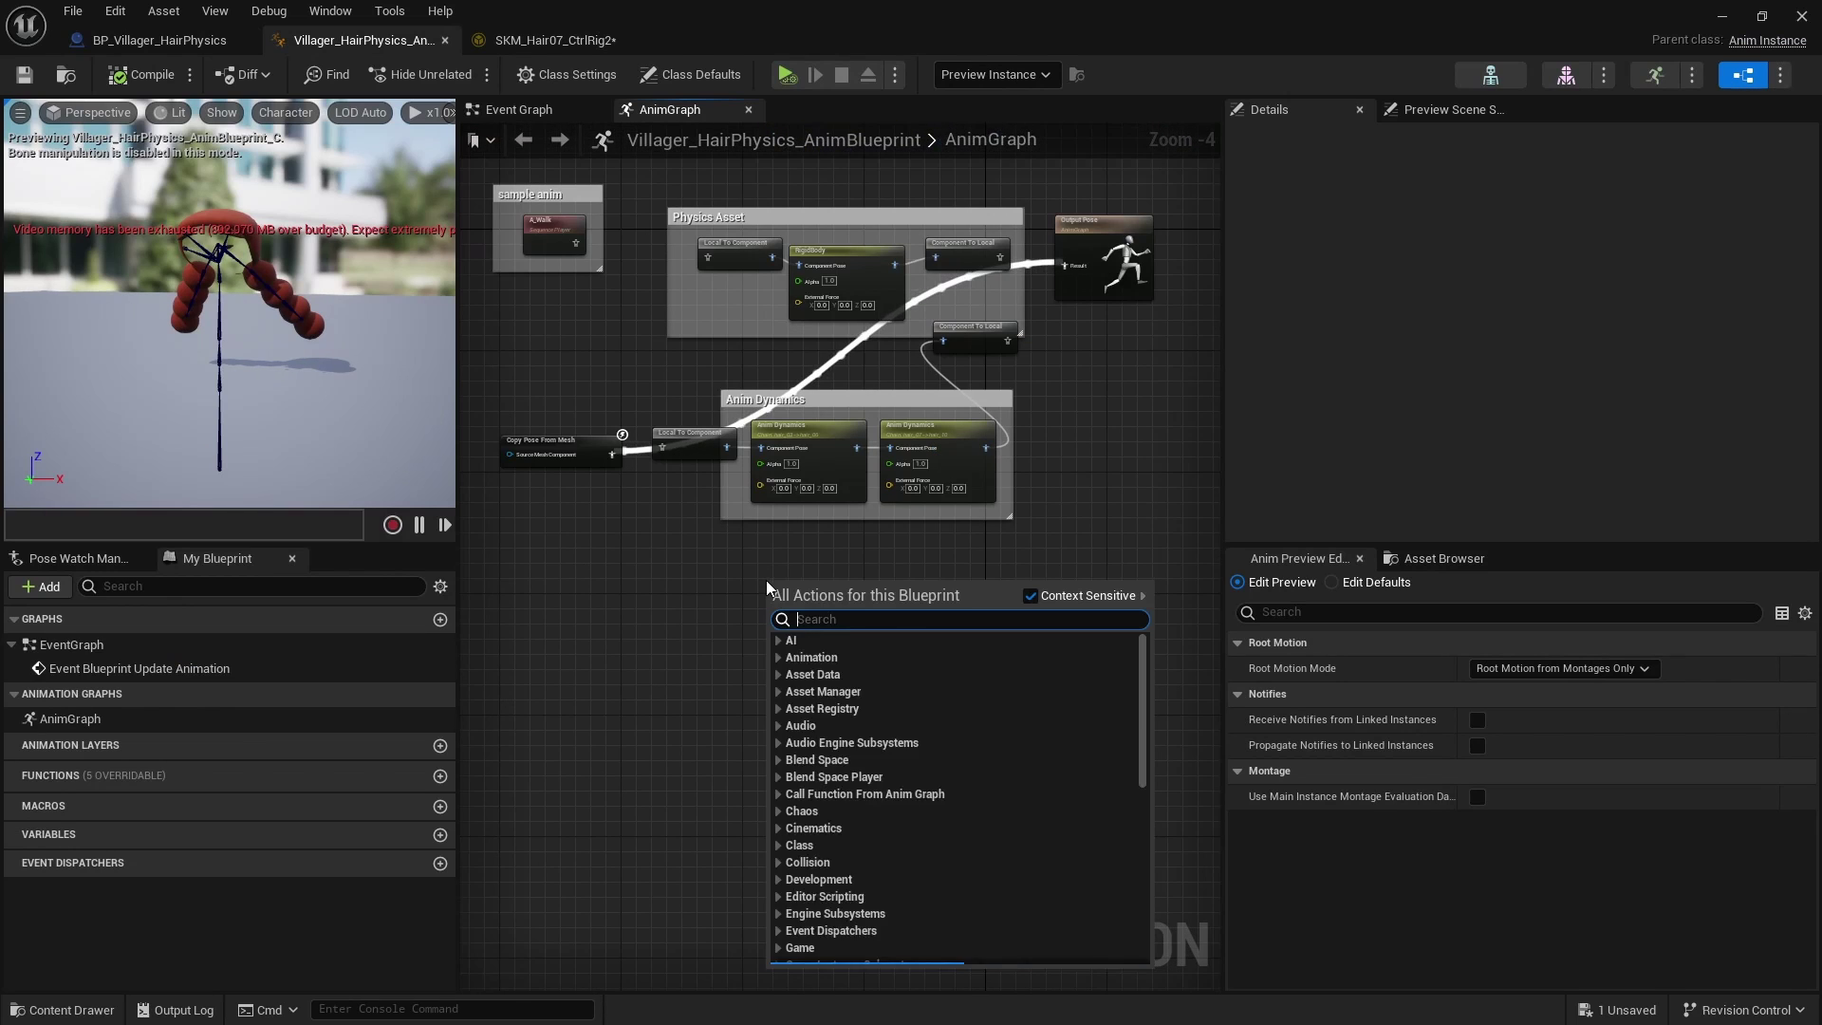
{"action": "type", "text": "control rig"}
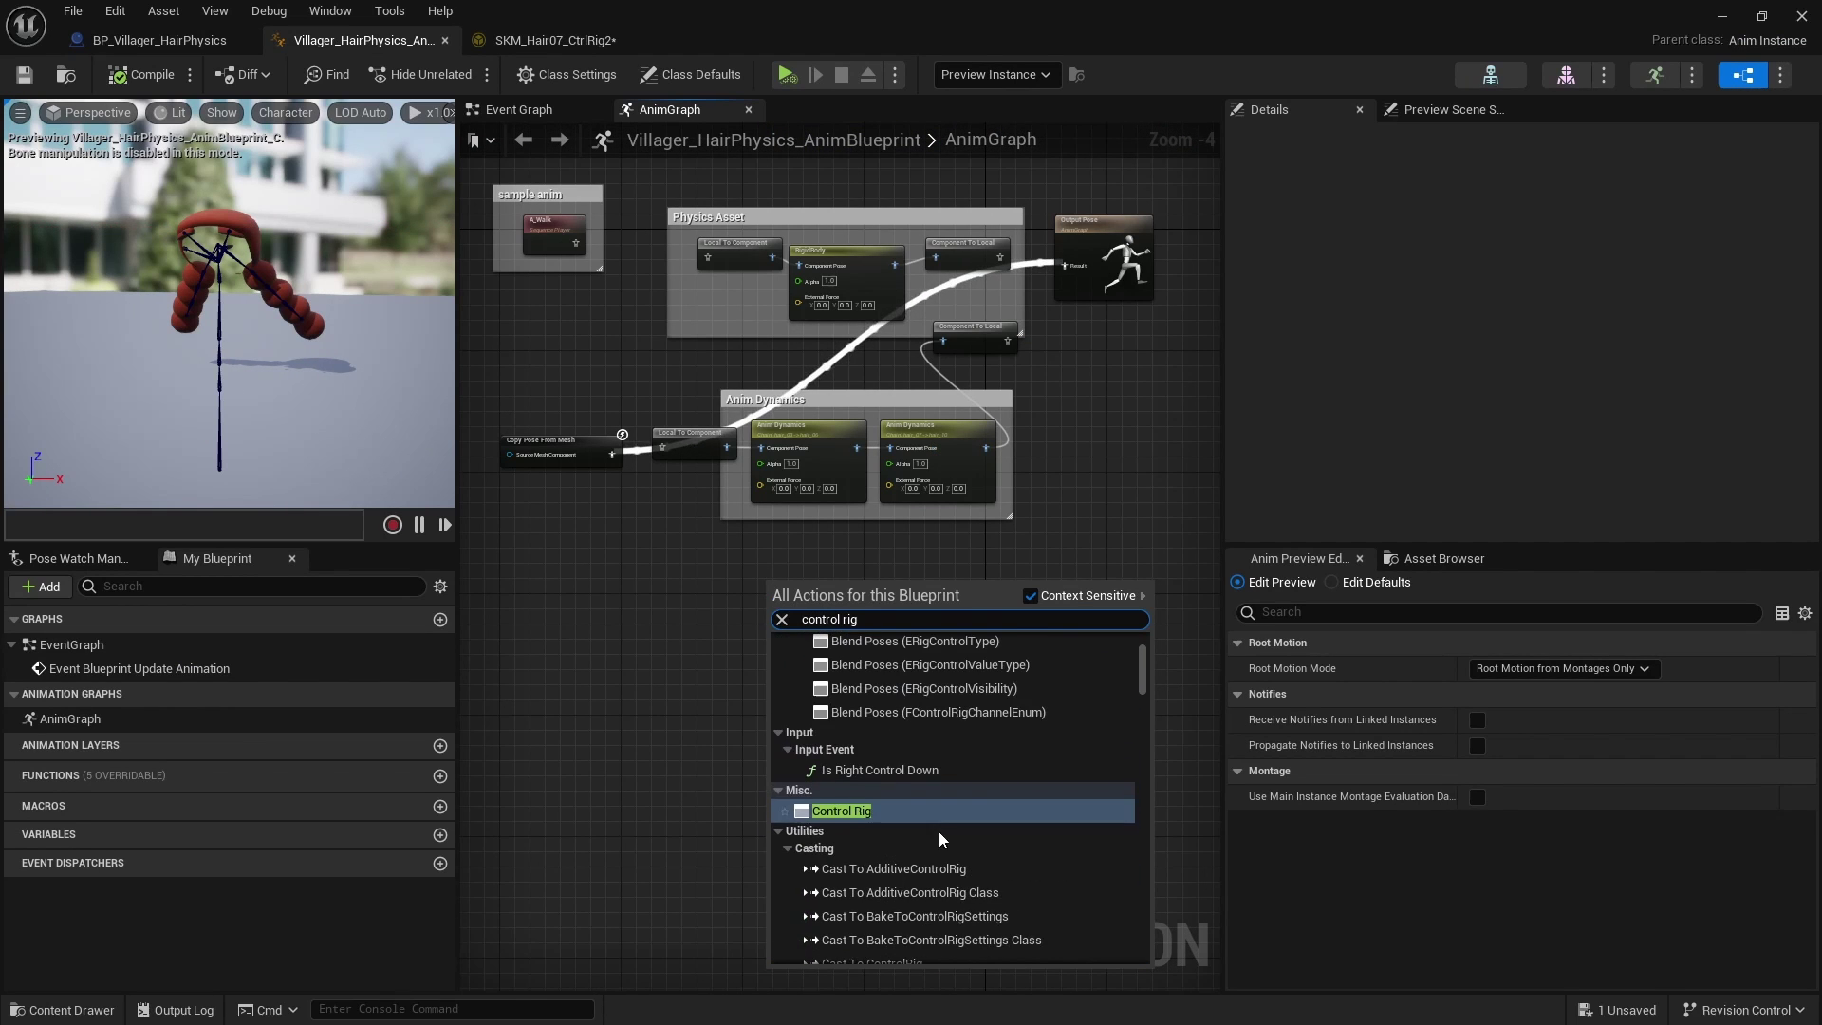
{"action": "left_click", "coordinate": [886, 805]}
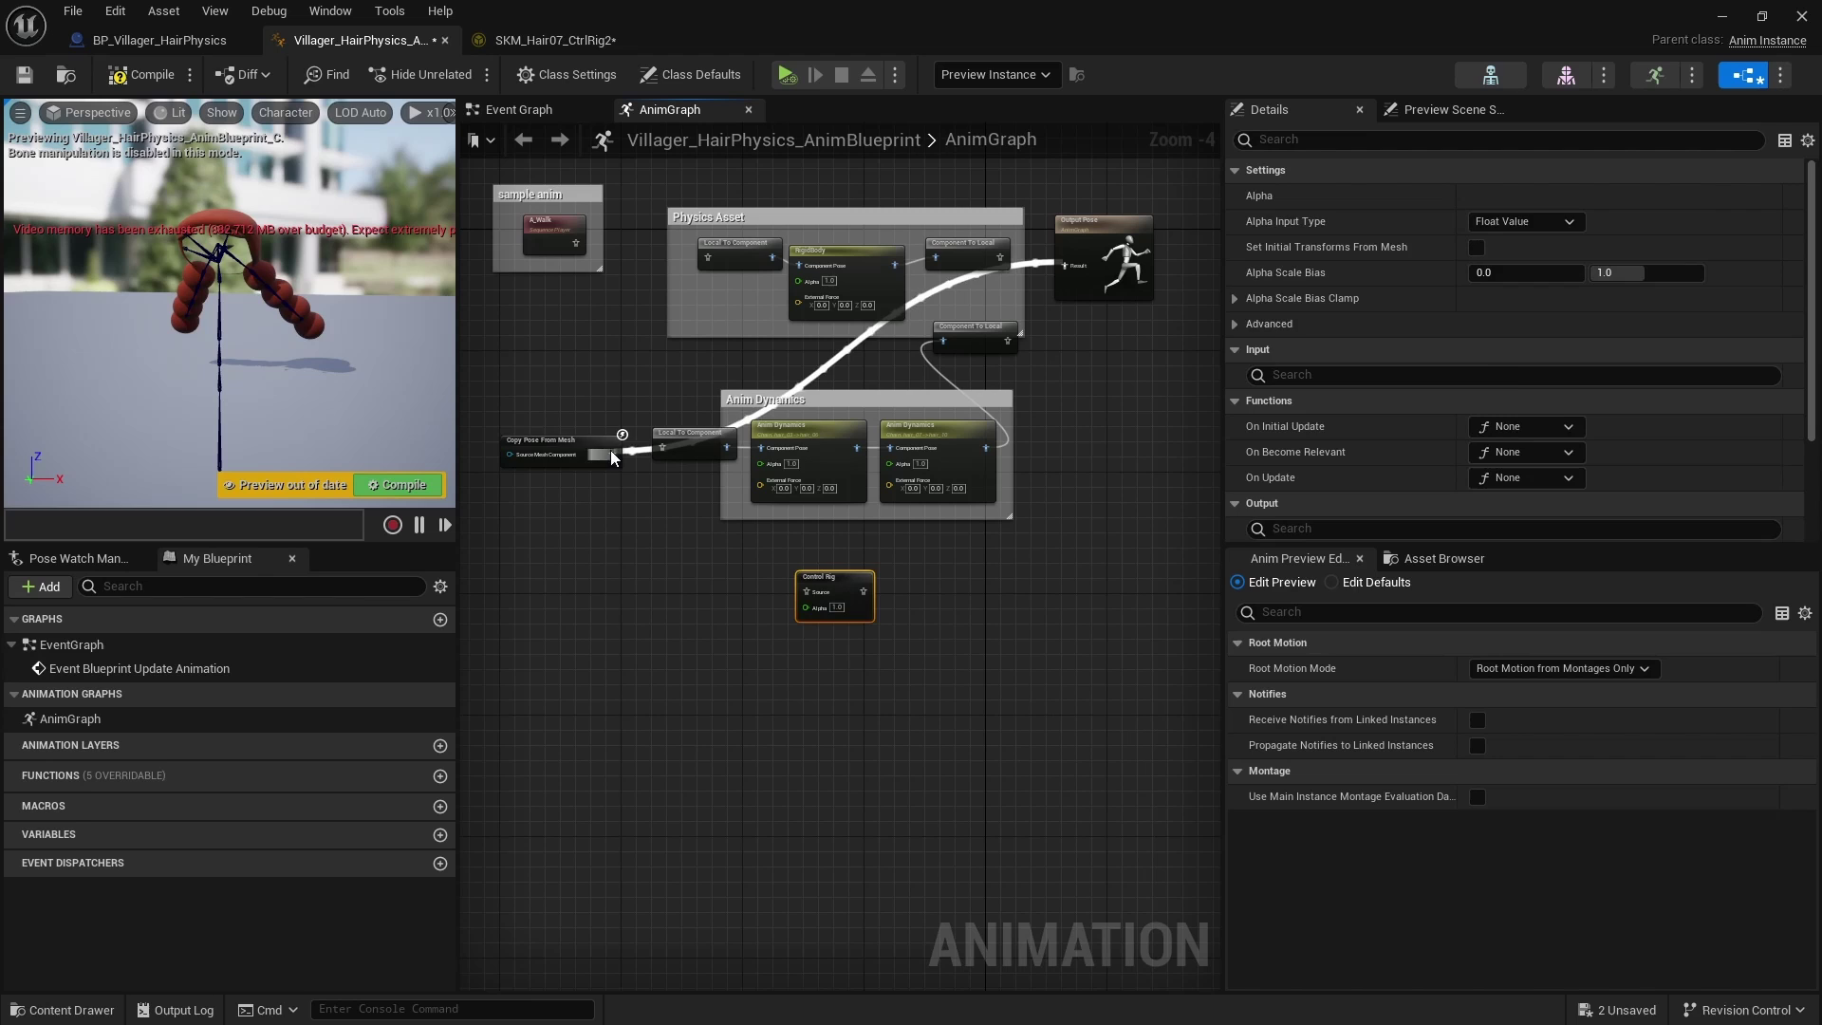
{"action": "left_click_drag", "start_coordinate": [611, 455], "coordinate": [808, 594]}
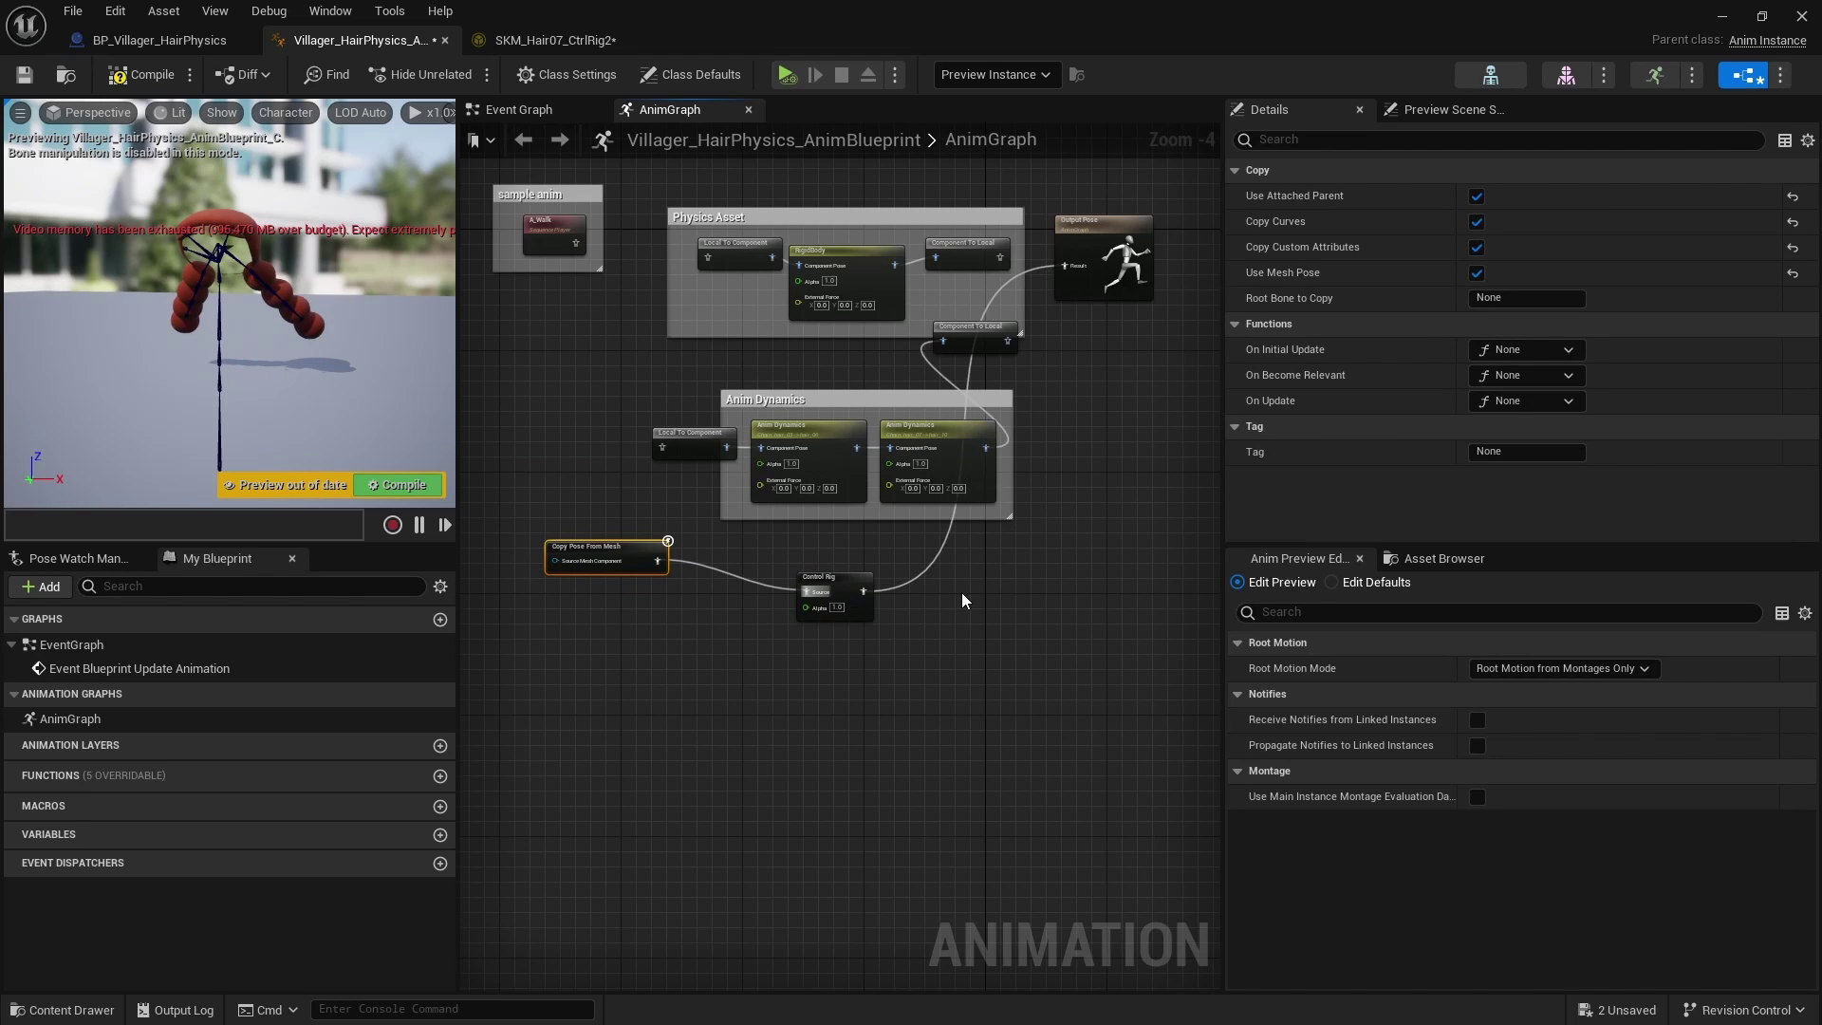
Step: Assign SKM_Hair07_CtrlRig2 as the Control Rig node's Control Rig Class and compile the animation blueprint
{"action": "scroll", "coordinate": [835, 664], "scroll_direction": "up", "scroll_amount": 3}
{"action": "left_click", "coordinate": [849, 486]}
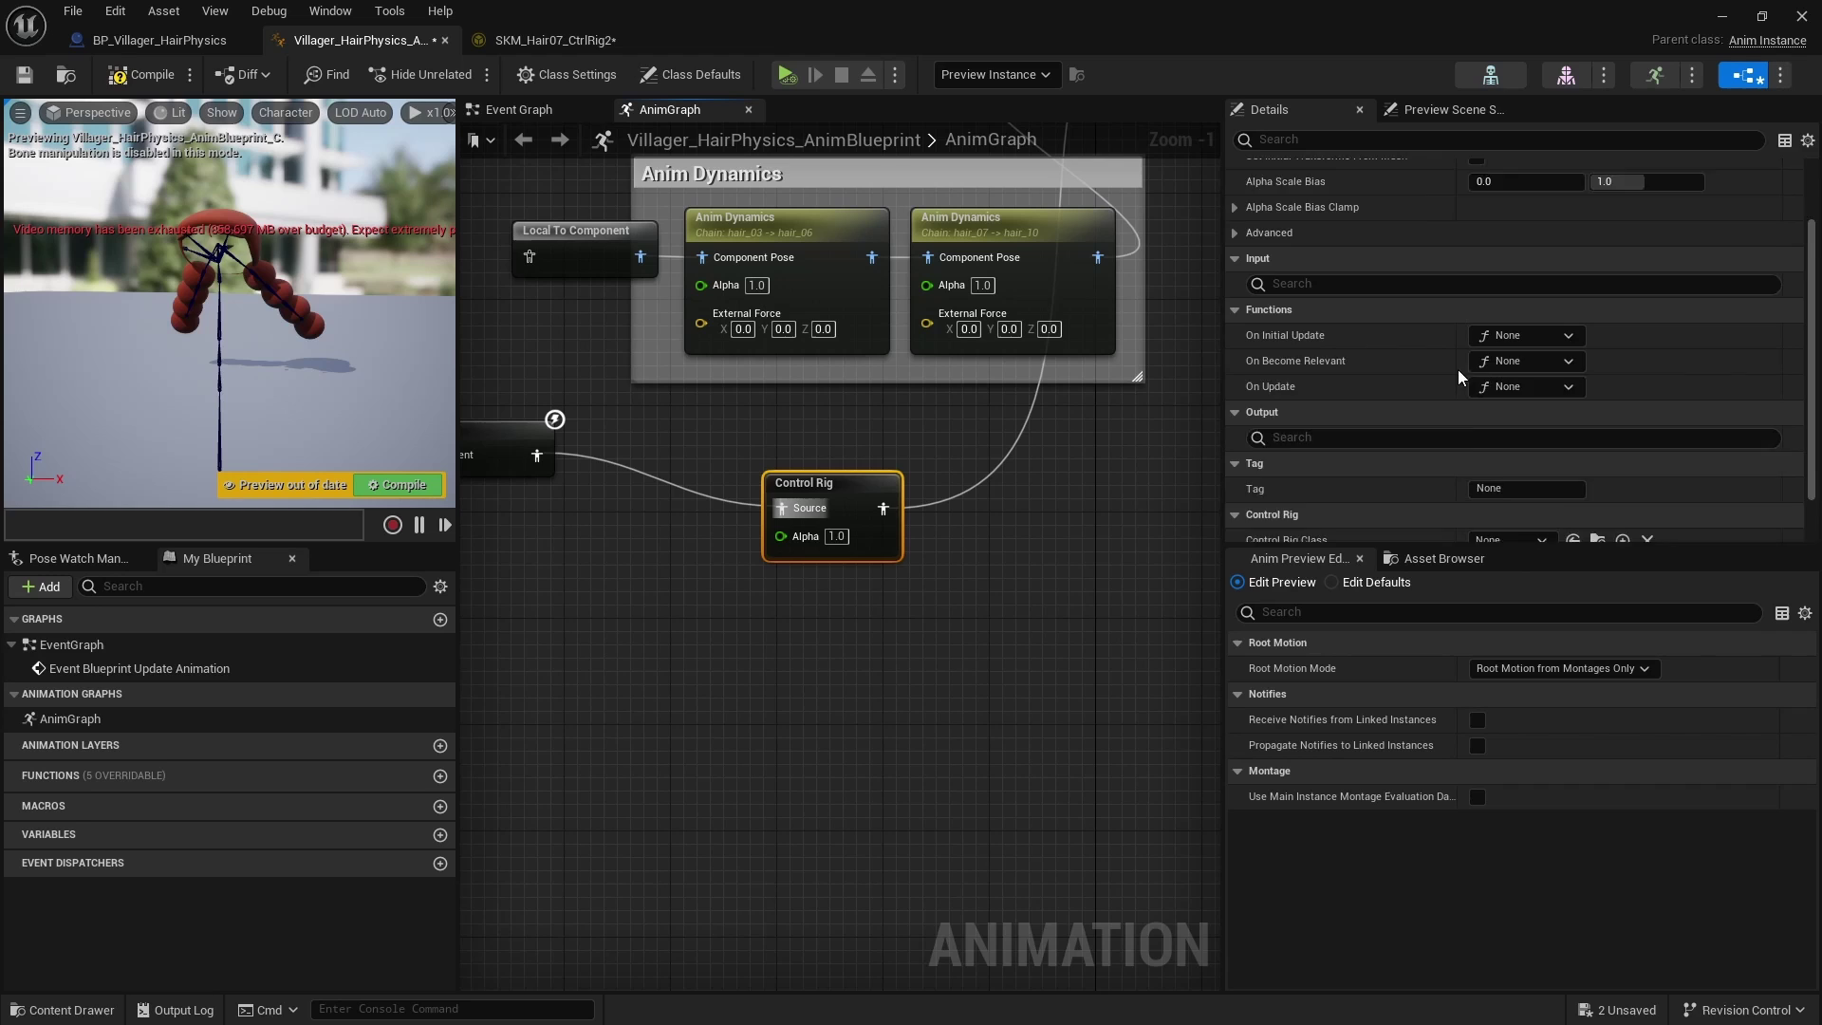
{"action": "scroll", "coordinate": [1457, 368], "scroll_direction": "down", "scroll_amount": 2}
{"action": "left_click", "coordinate": [1516, 480]}
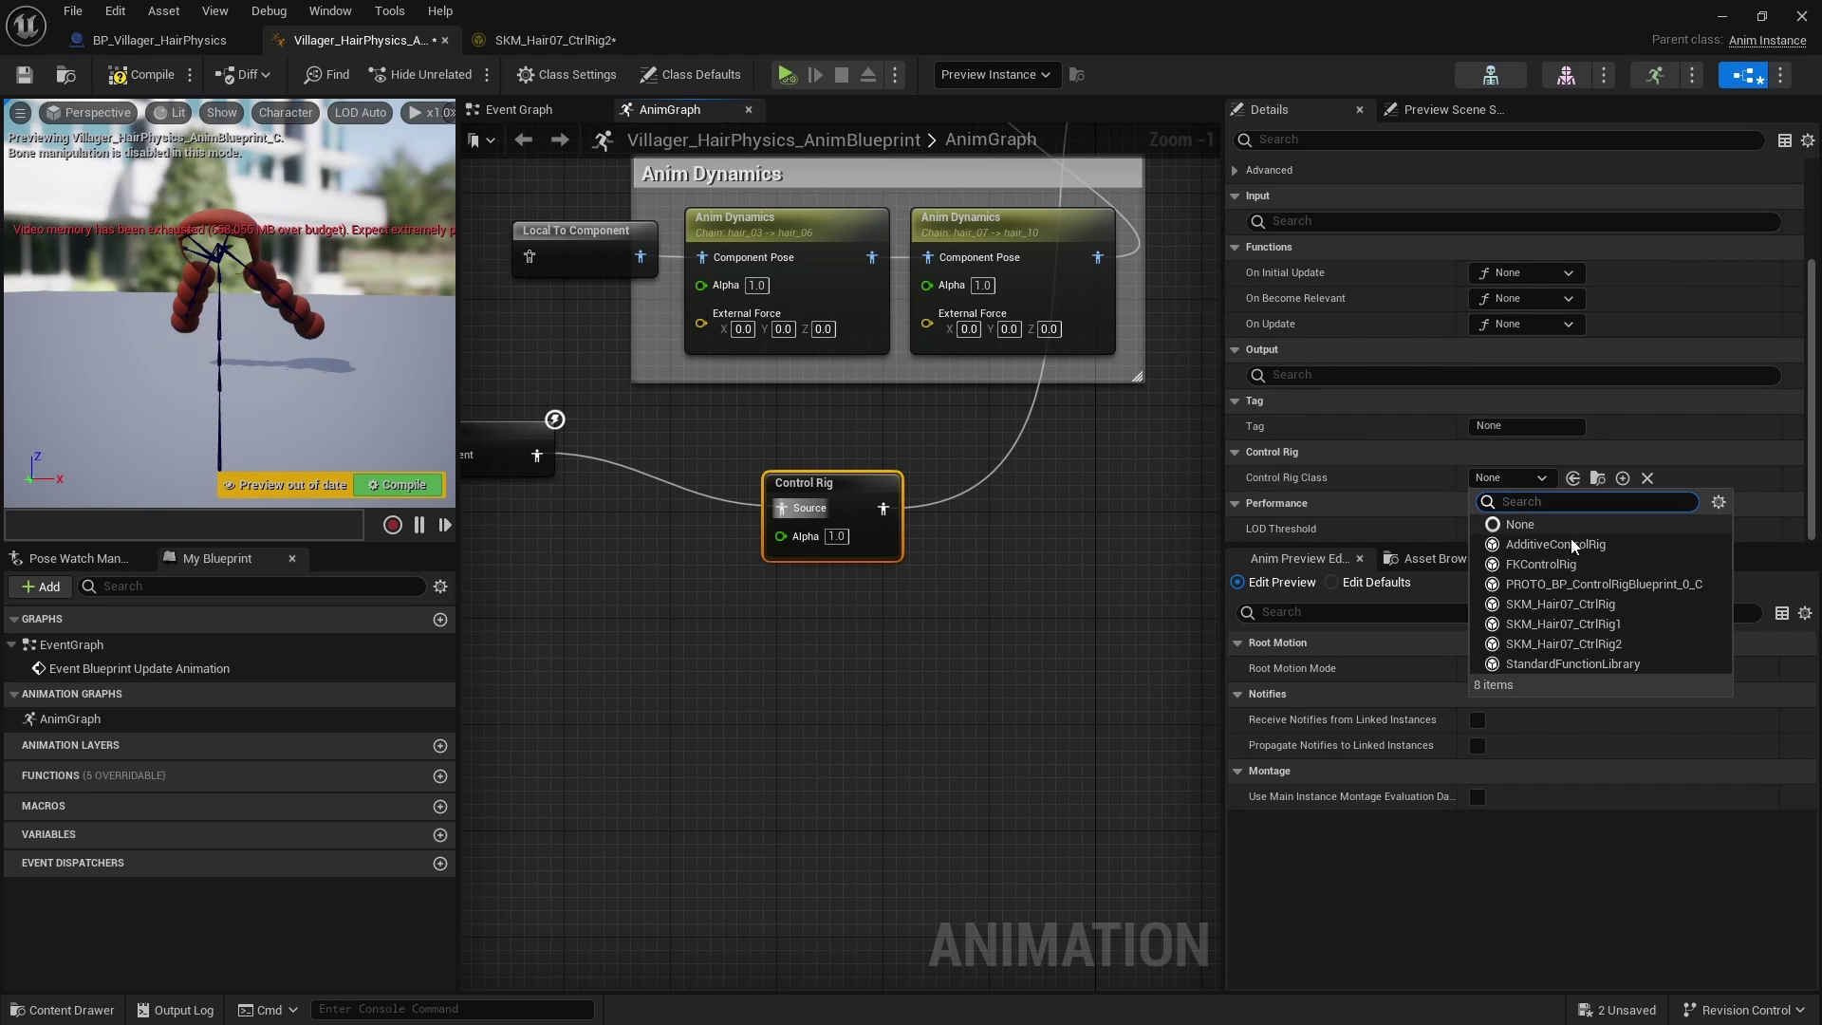
{"action": "left_click", "coordinate": [1639, 647]}
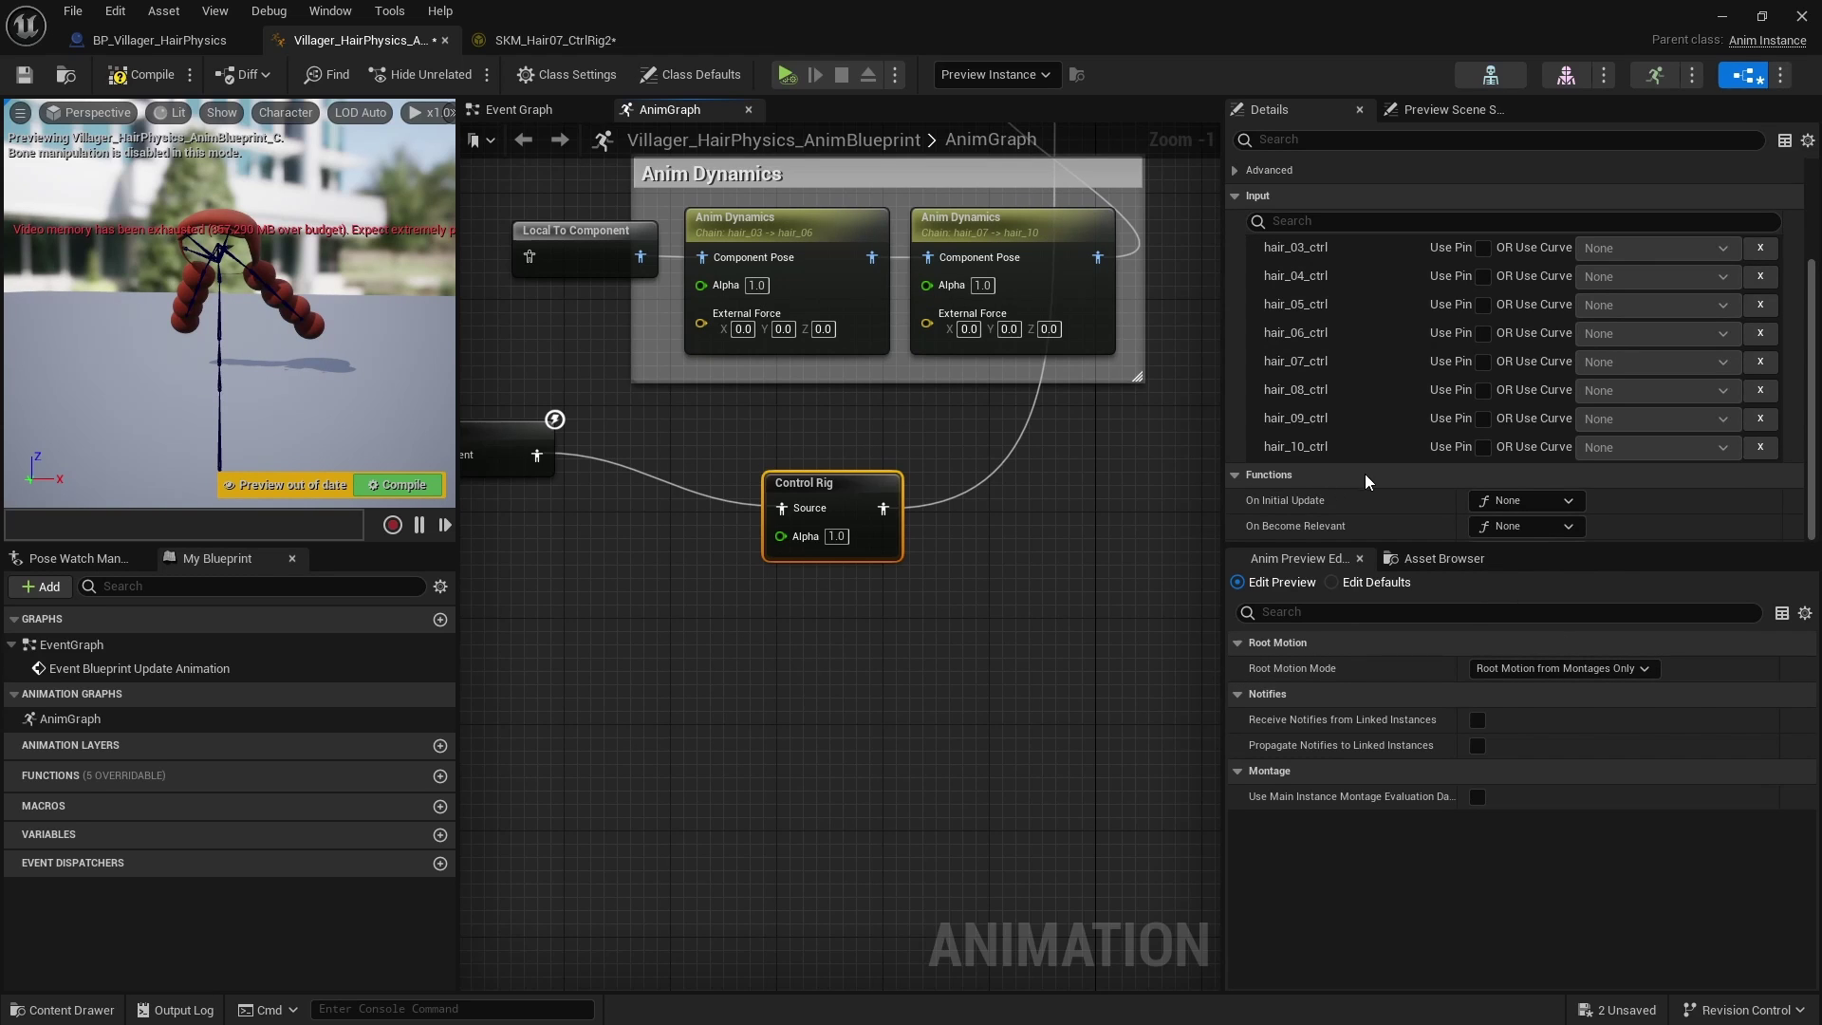
{"action": "scroll", "coordinate": [1365, 475], "scroll_direction": "up", "scroll_amount": 1}
{"action": "left_click", "coordinate": [147, 76]}
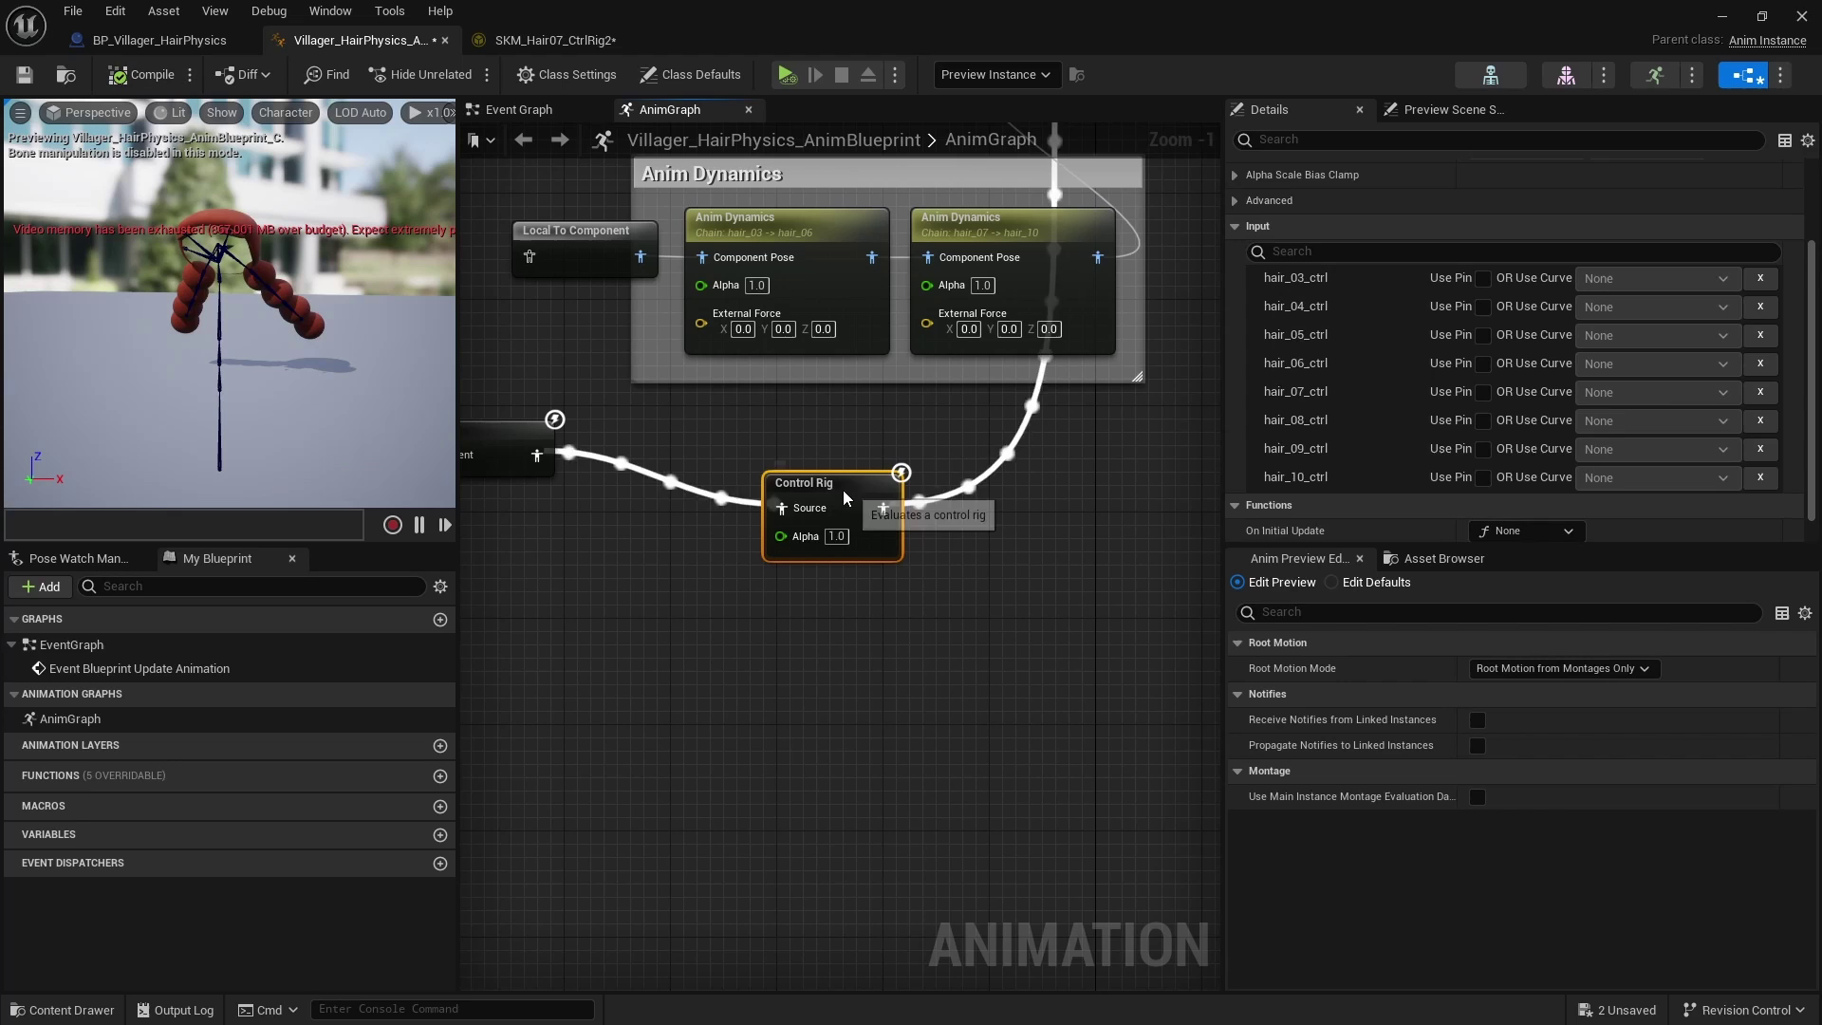
{"action": "scroll", "coordinate": [1506, 431], "scroll_direction": "down", "scroll_amount": 8}
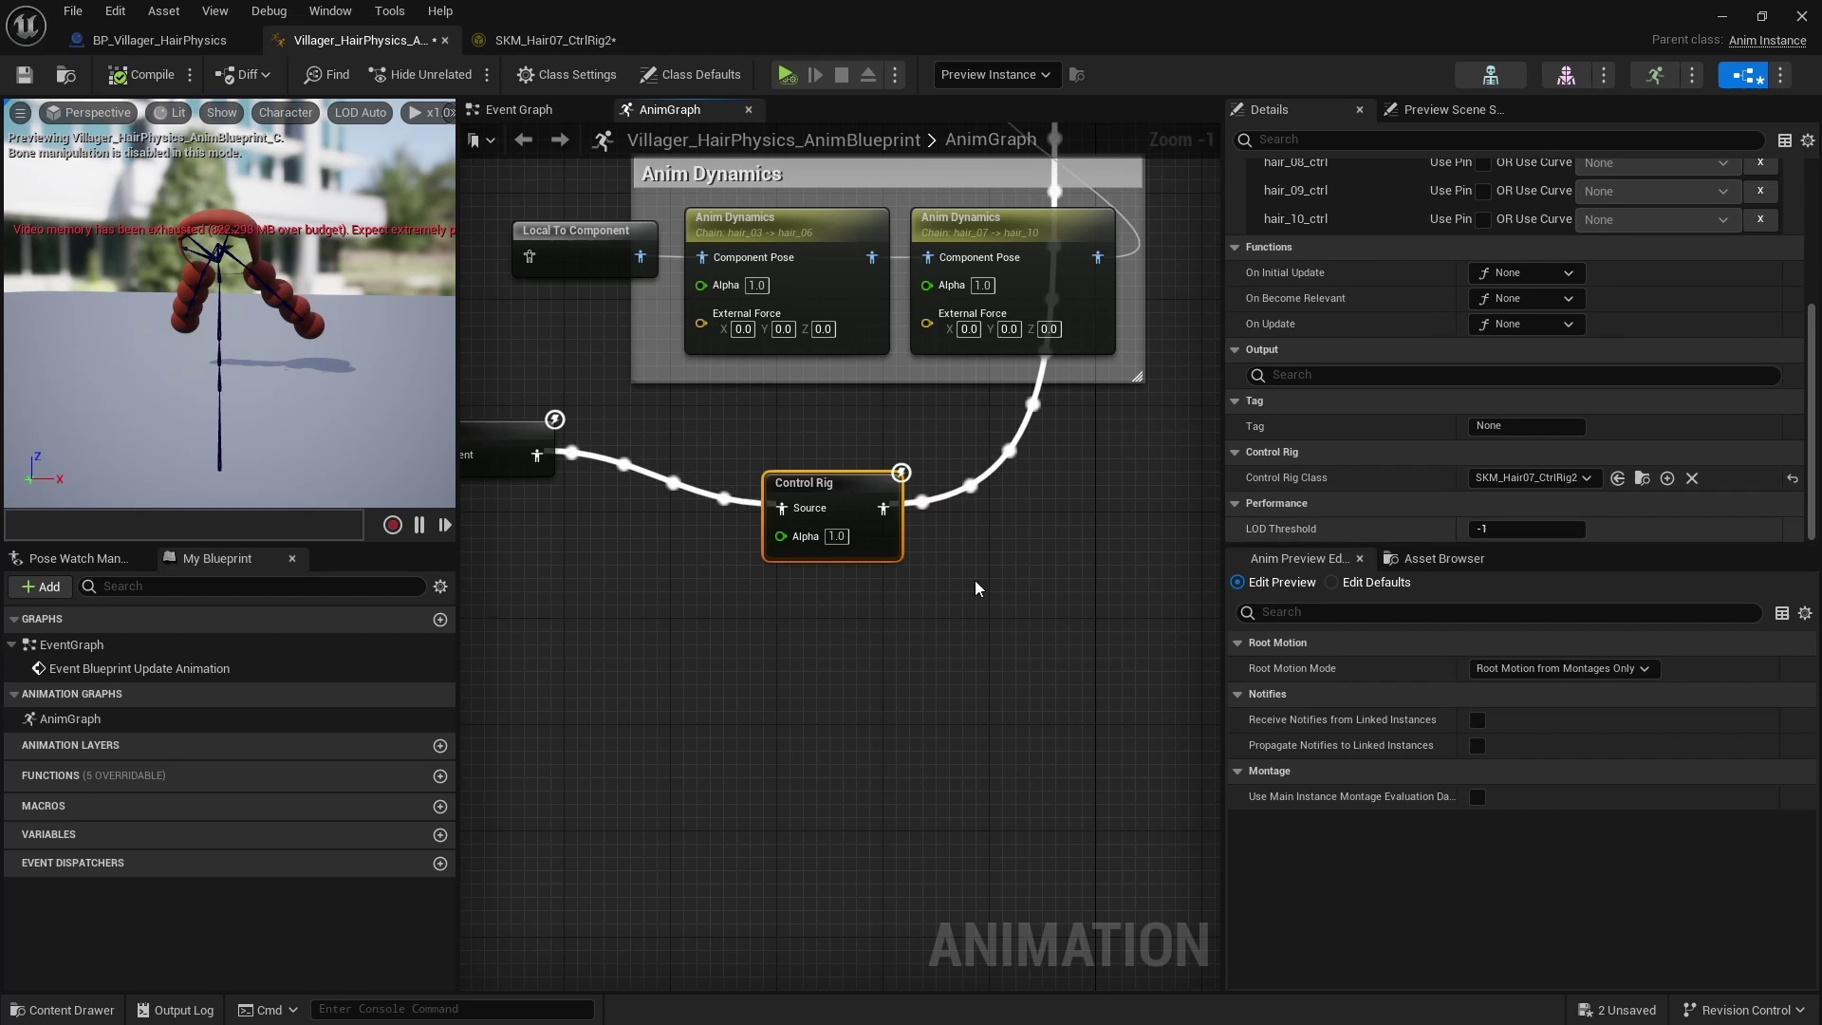
{"action": "scroll", "coordinate": [897, 664], "scroll_direction": "down", "scroll_amount": 4}
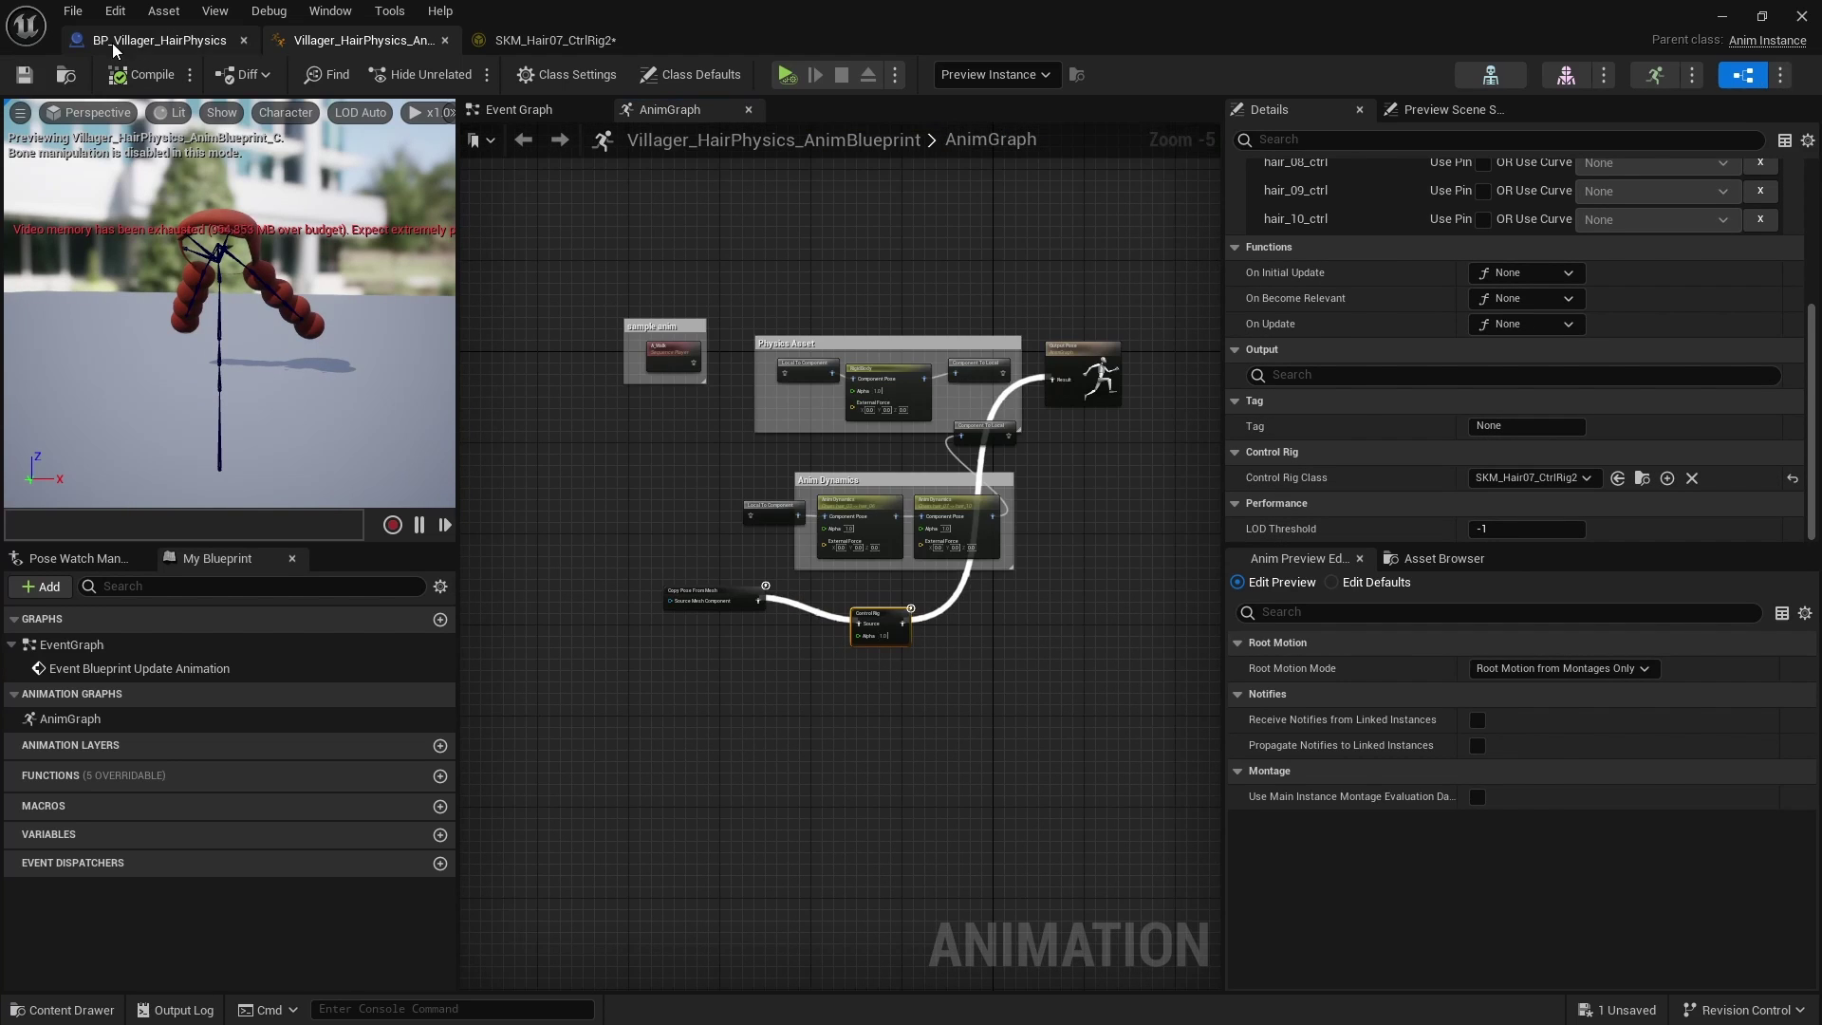
Step: Examine how the villager's braids move from several angles in the BP_Villager_HairPhysics viewport
{"action": "left_click", "coordinate": [151, 40]}
{"action": "left_click_drag", "start_coordinate": [966, 581], "coordinate": [925, 560], "text": "alt"}
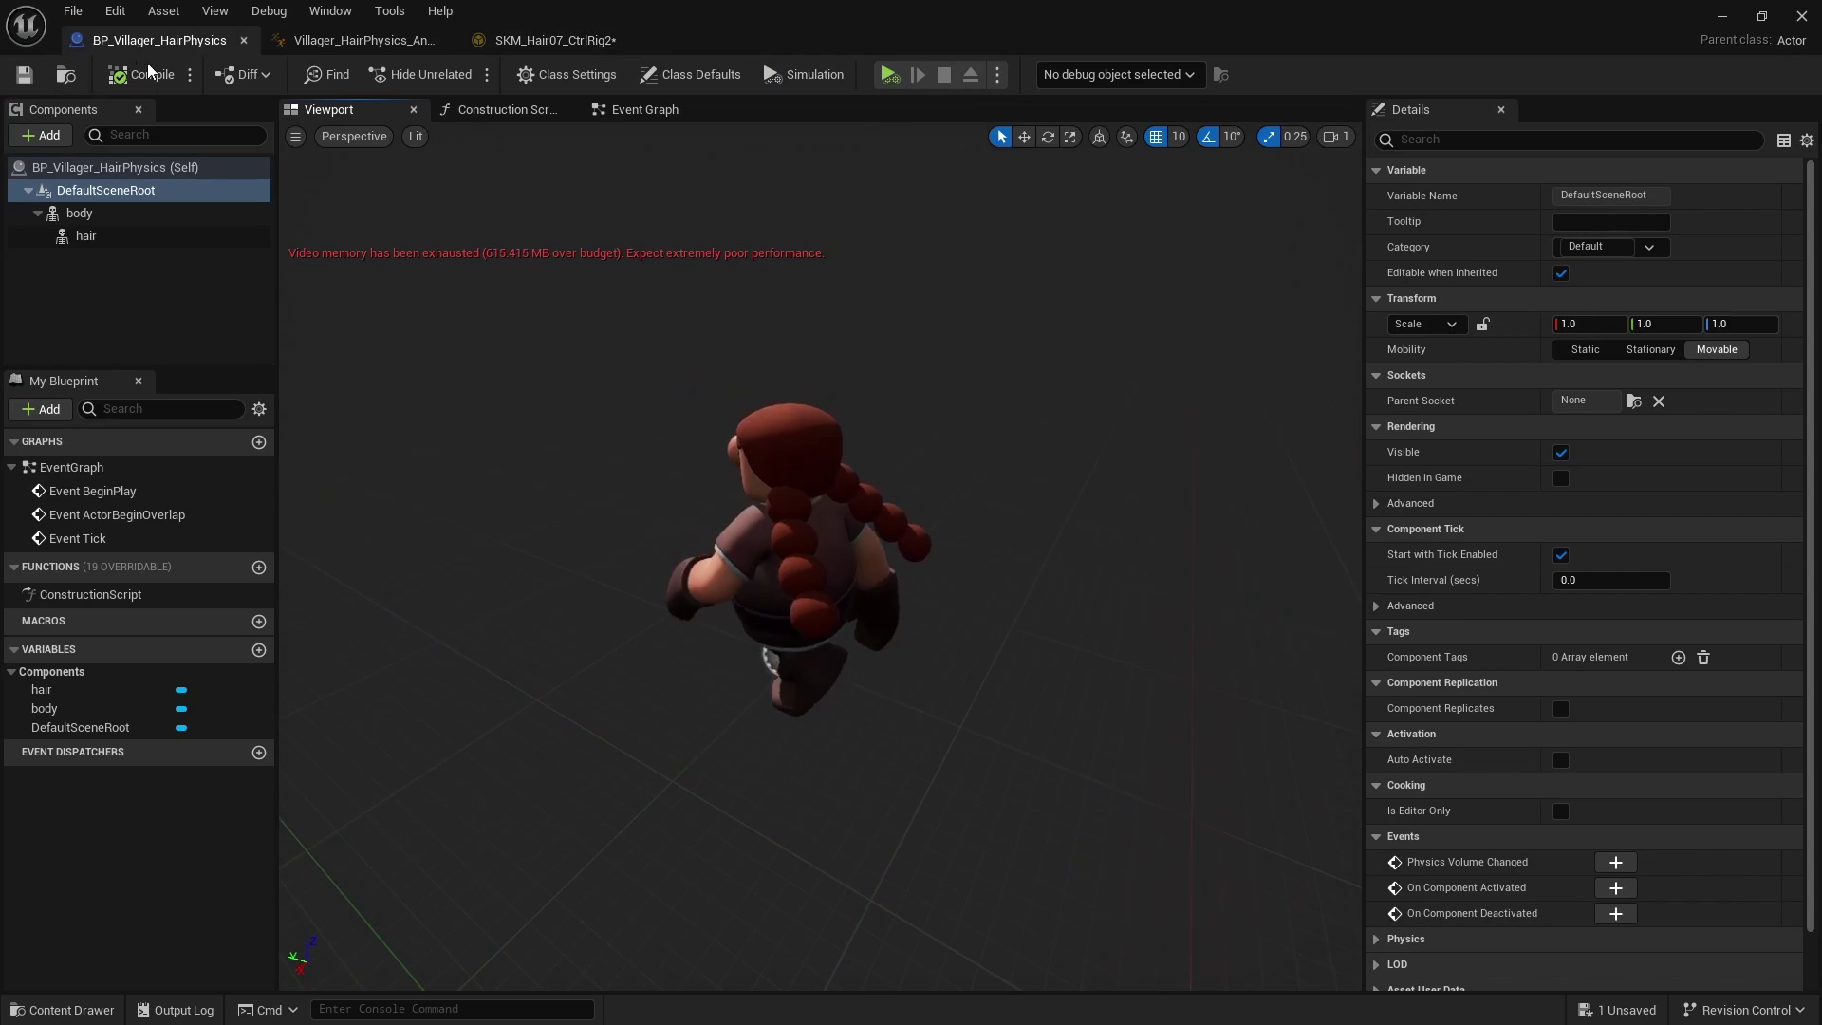
{"action": "mouse_move", "coordinate": [934, 542]}
{"action": "left_mouse_down", "text": "alt"}
{"action": "mouse_move", "coordinate": [875, 557]}
{"action": "mouse_move", "coordinate": [948, 512]}
{"action": "left_mouse_up", "text": "alt"}
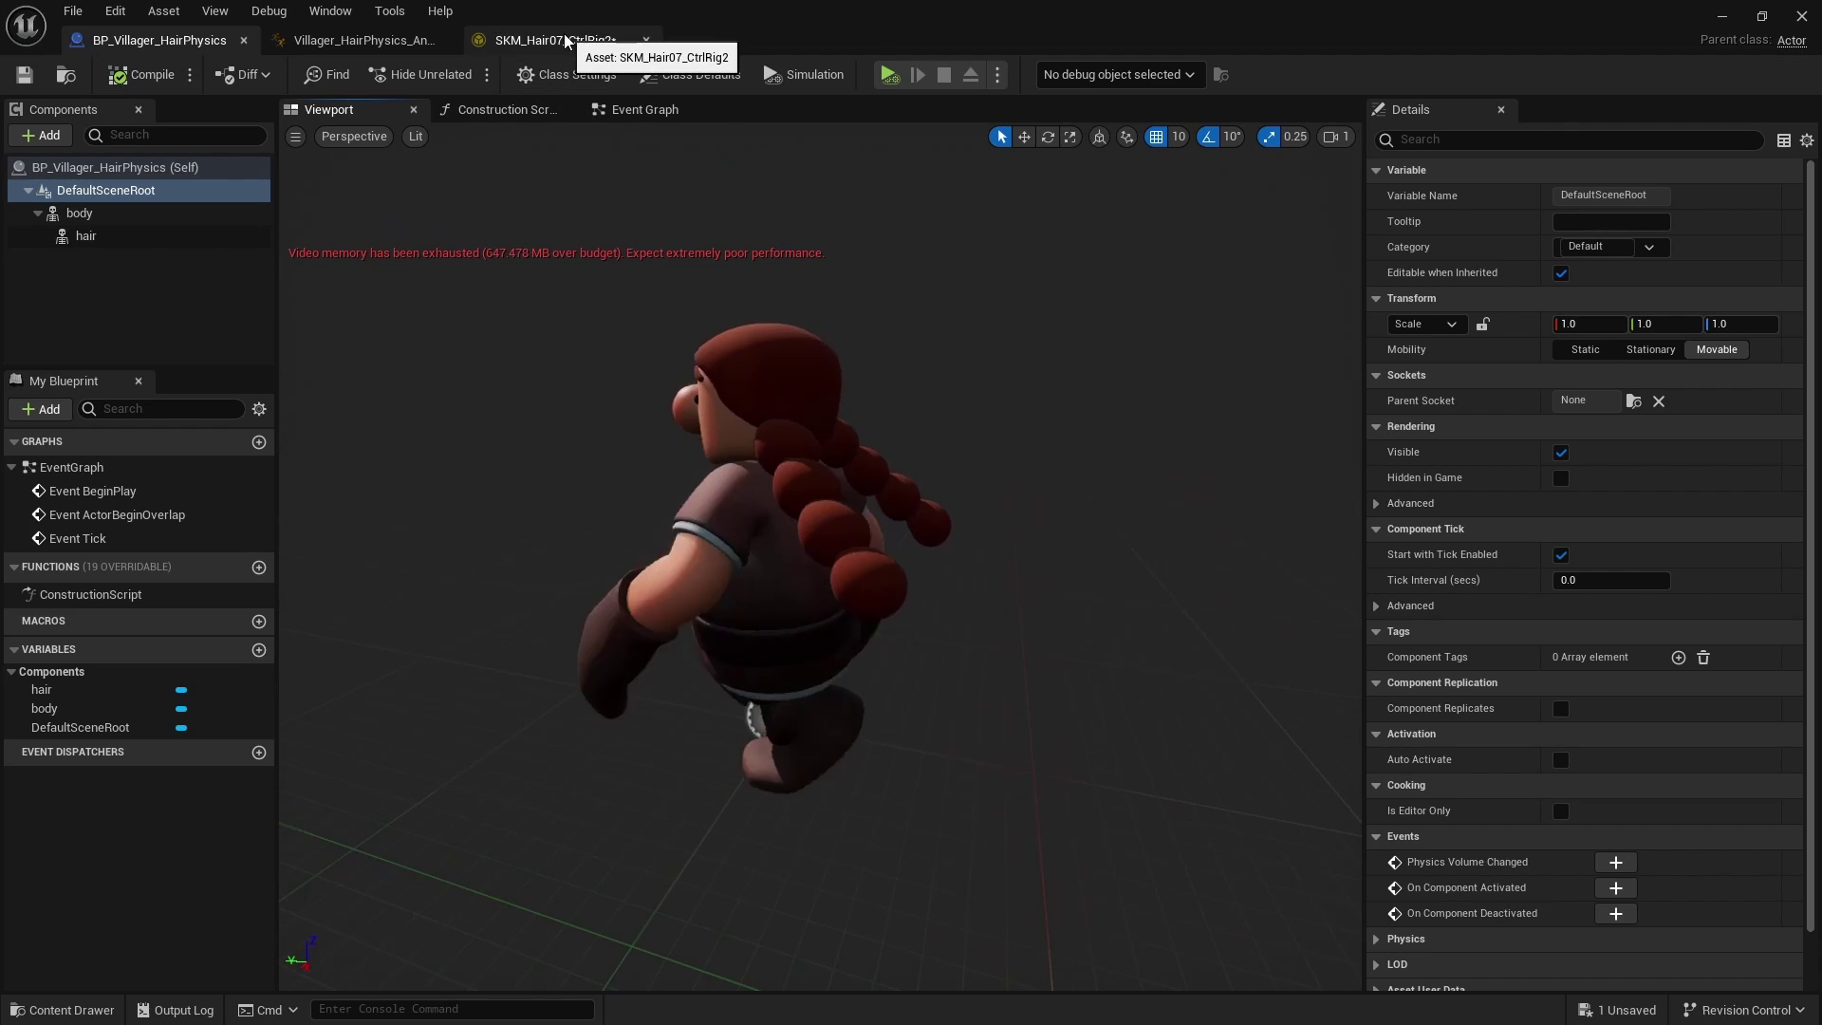
{"action": "left_click_drag", "start_coordinate": [854, 512], "coordinate": [802, 580], "text": "alt"}
Step: In the SKM_Hair07_CtrlRig2 Forwards Solve Graph, duplicate the Get Transform, Spring Interpolate and Set Transform nodes and place the copy beneath the originals
{"action": "left_click", "coordinate": [608, 40]}
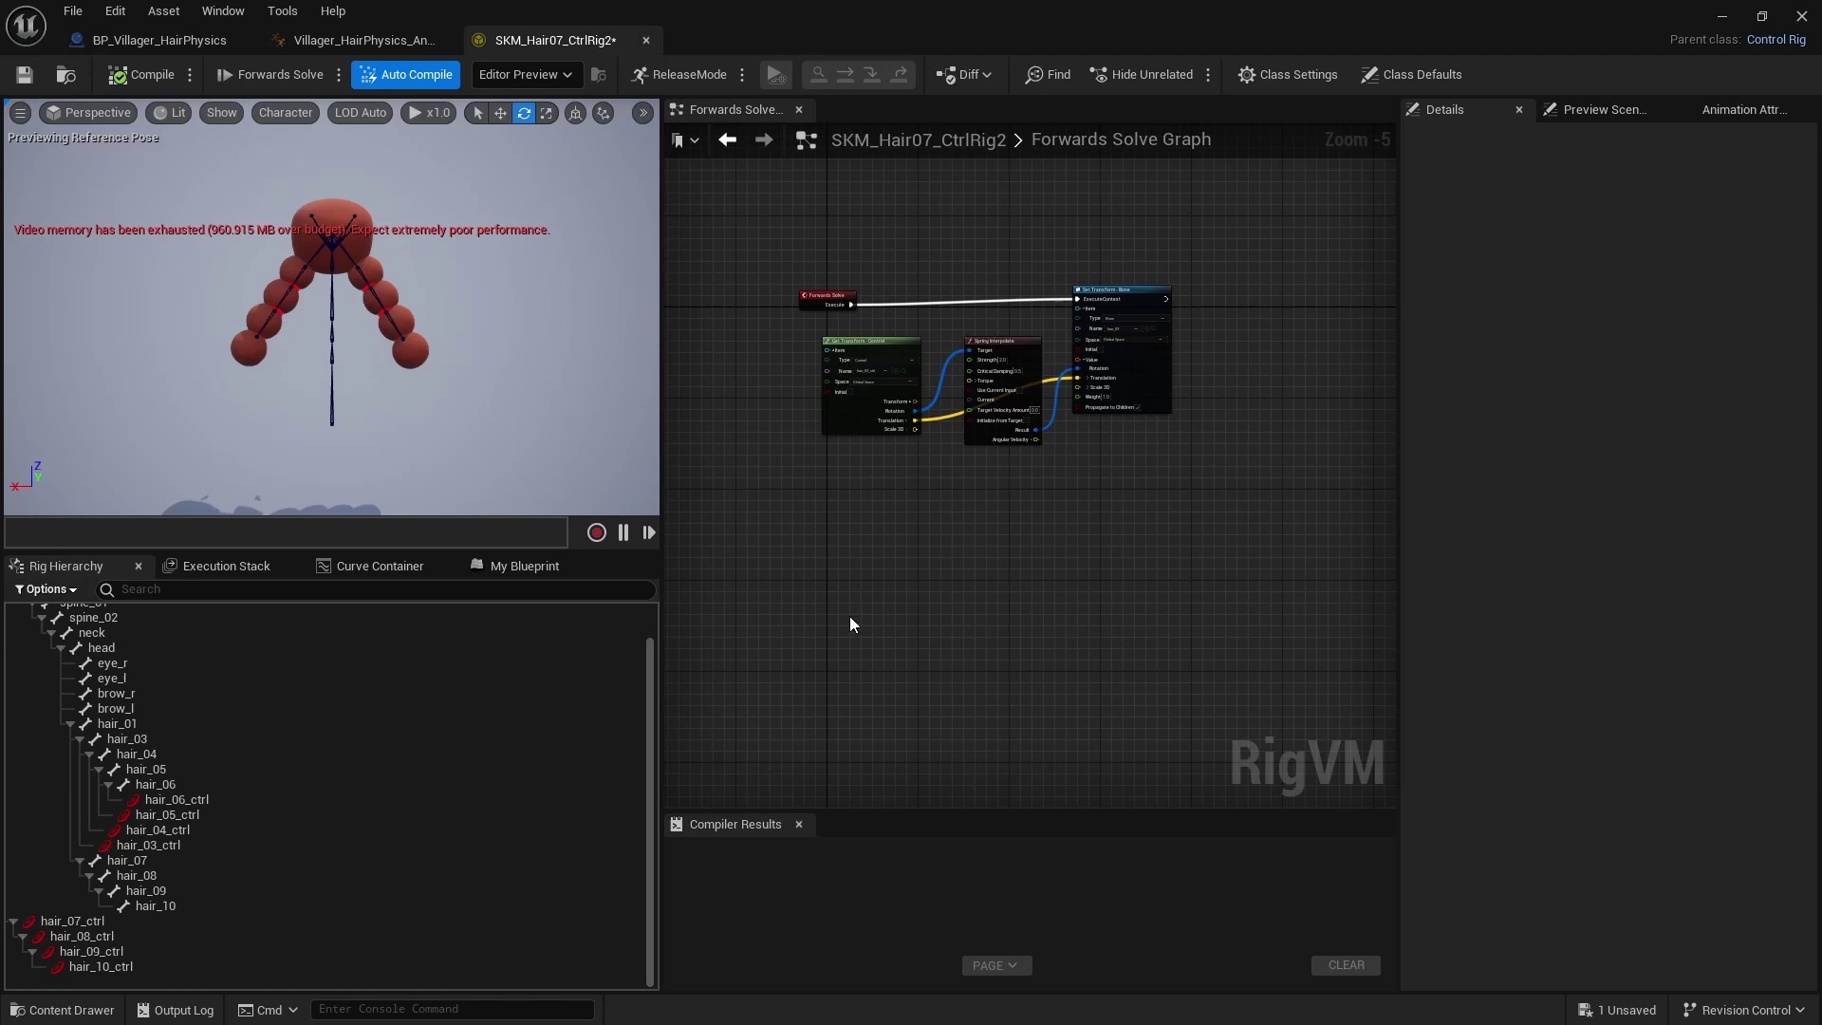
{"action": "scroll", "coordinate": [886, 539], "scroll_direction": "up", "scroll_amount": 3}
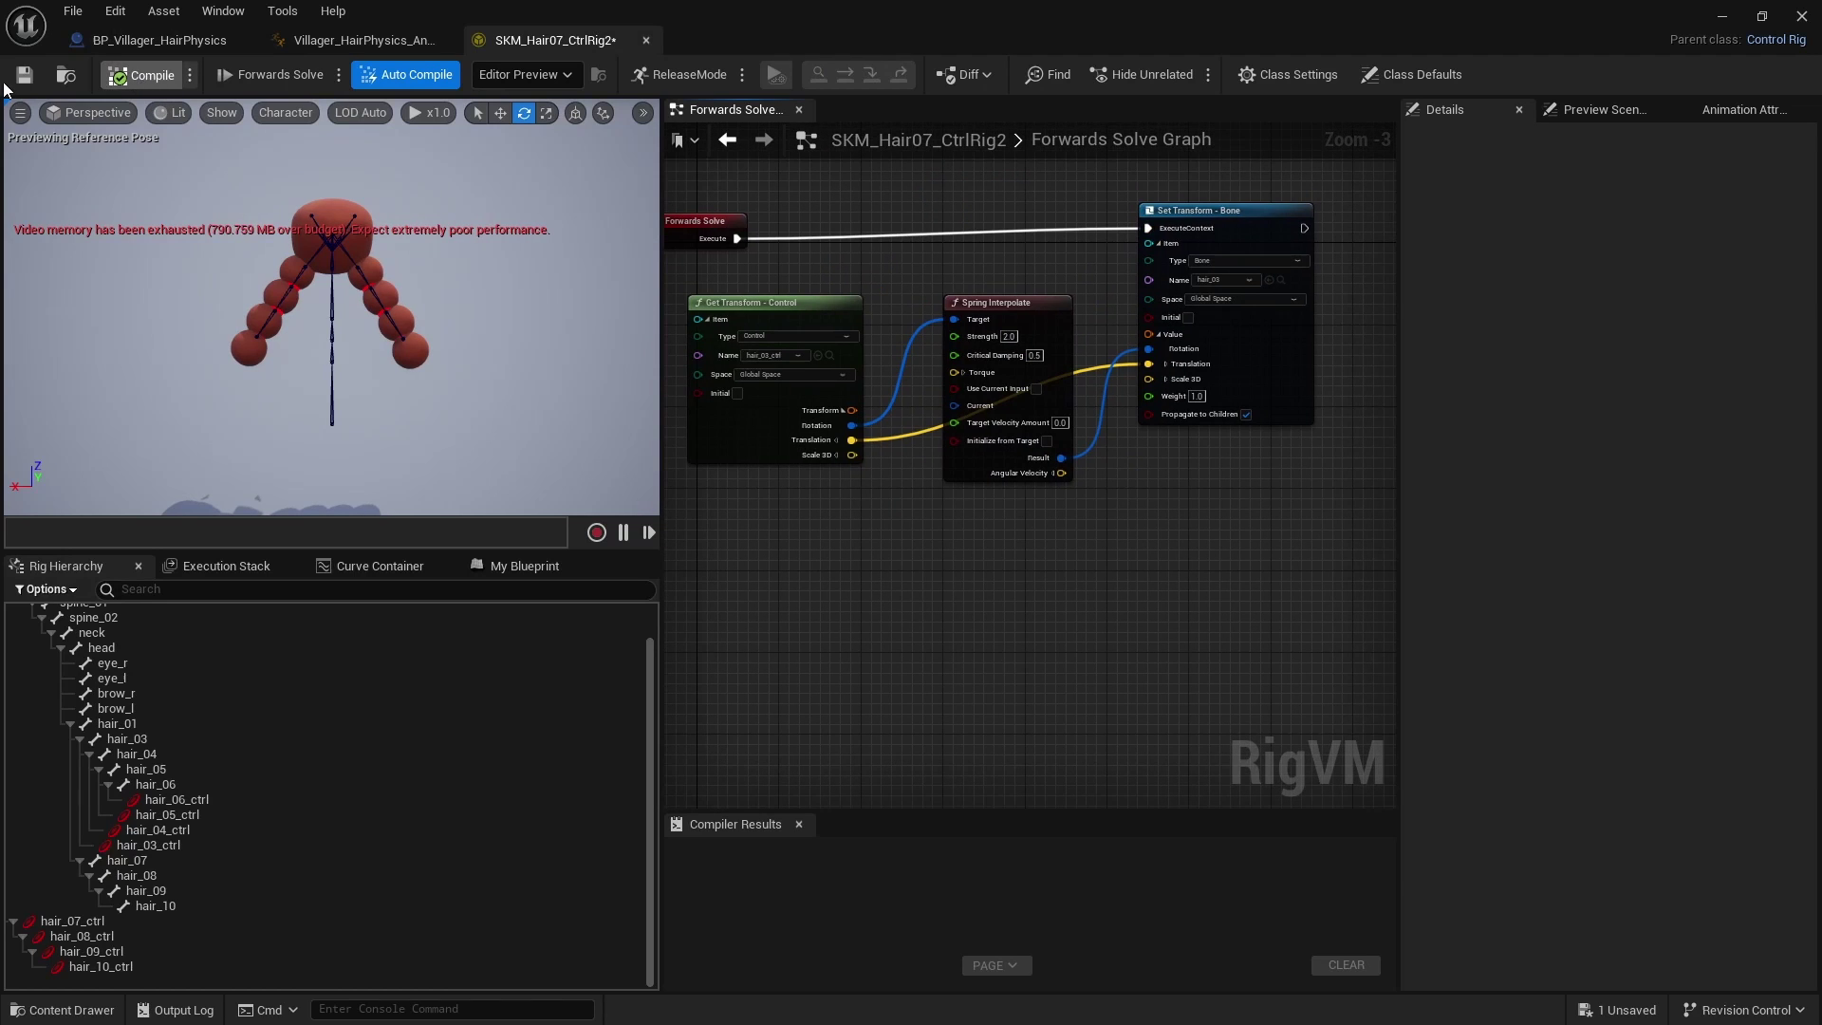
{"action": "right_click_drag", "start_coordinate": [1002, 592], "coordinate": [1042, 474]}
{"action": "scroll", "coordinate": [1050, 647], "scroll_direction": "down", "scroll_amount": 1}
{"action": "left_click_drag", "start_coordinate": [917, 449], "coordinate": [1262, 254]}
{"action": "left_click", "coordinate": [1010, 509]}
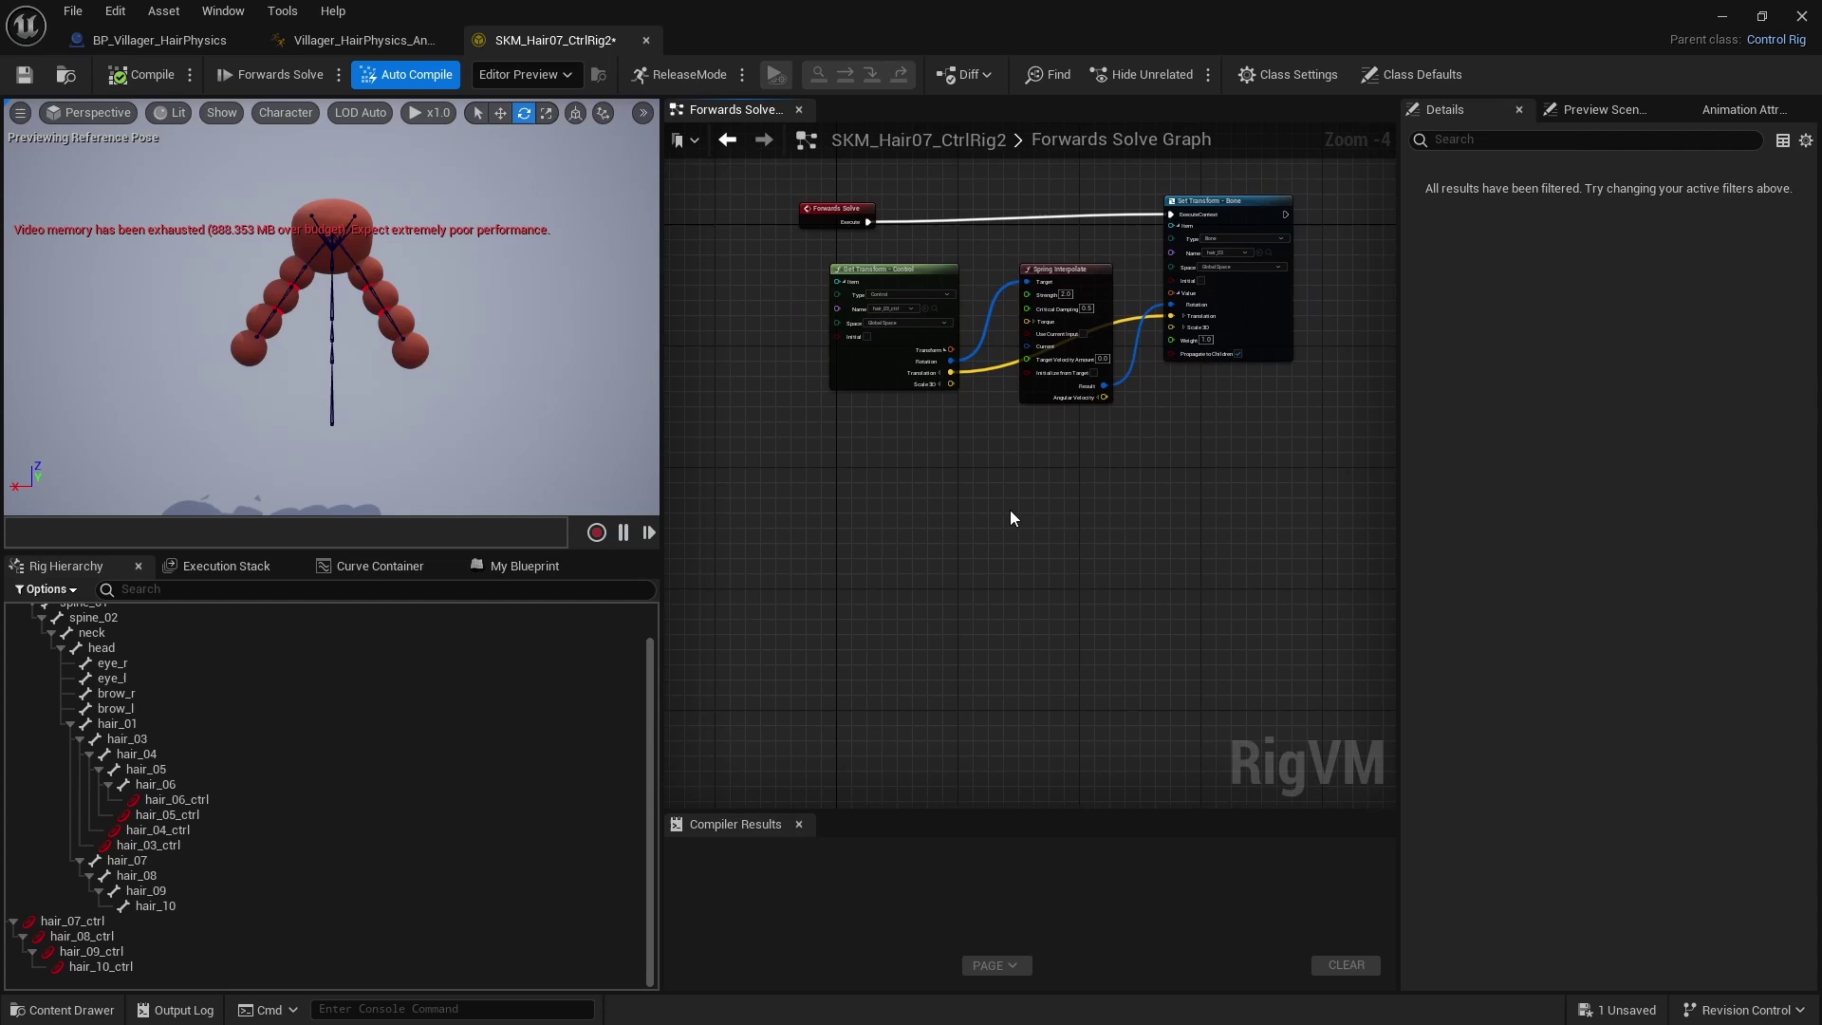
{"action": "key", "text": "ctrl+v"}
{"action": "left_click_drag", "start_coordinate": [1215, 482], "coordinate": [1198, 397]}
Step: Paste two more copies of the three-node spring group and align them in rows below the first copy
{"action": "right_click_drag", "start_coordinate": [1147, 681], "coordinate": [1116, 398]}
{"action": "left_click", "coordinate": [1040, 470]}
{"action": "key", "text": "ctrl+v"}
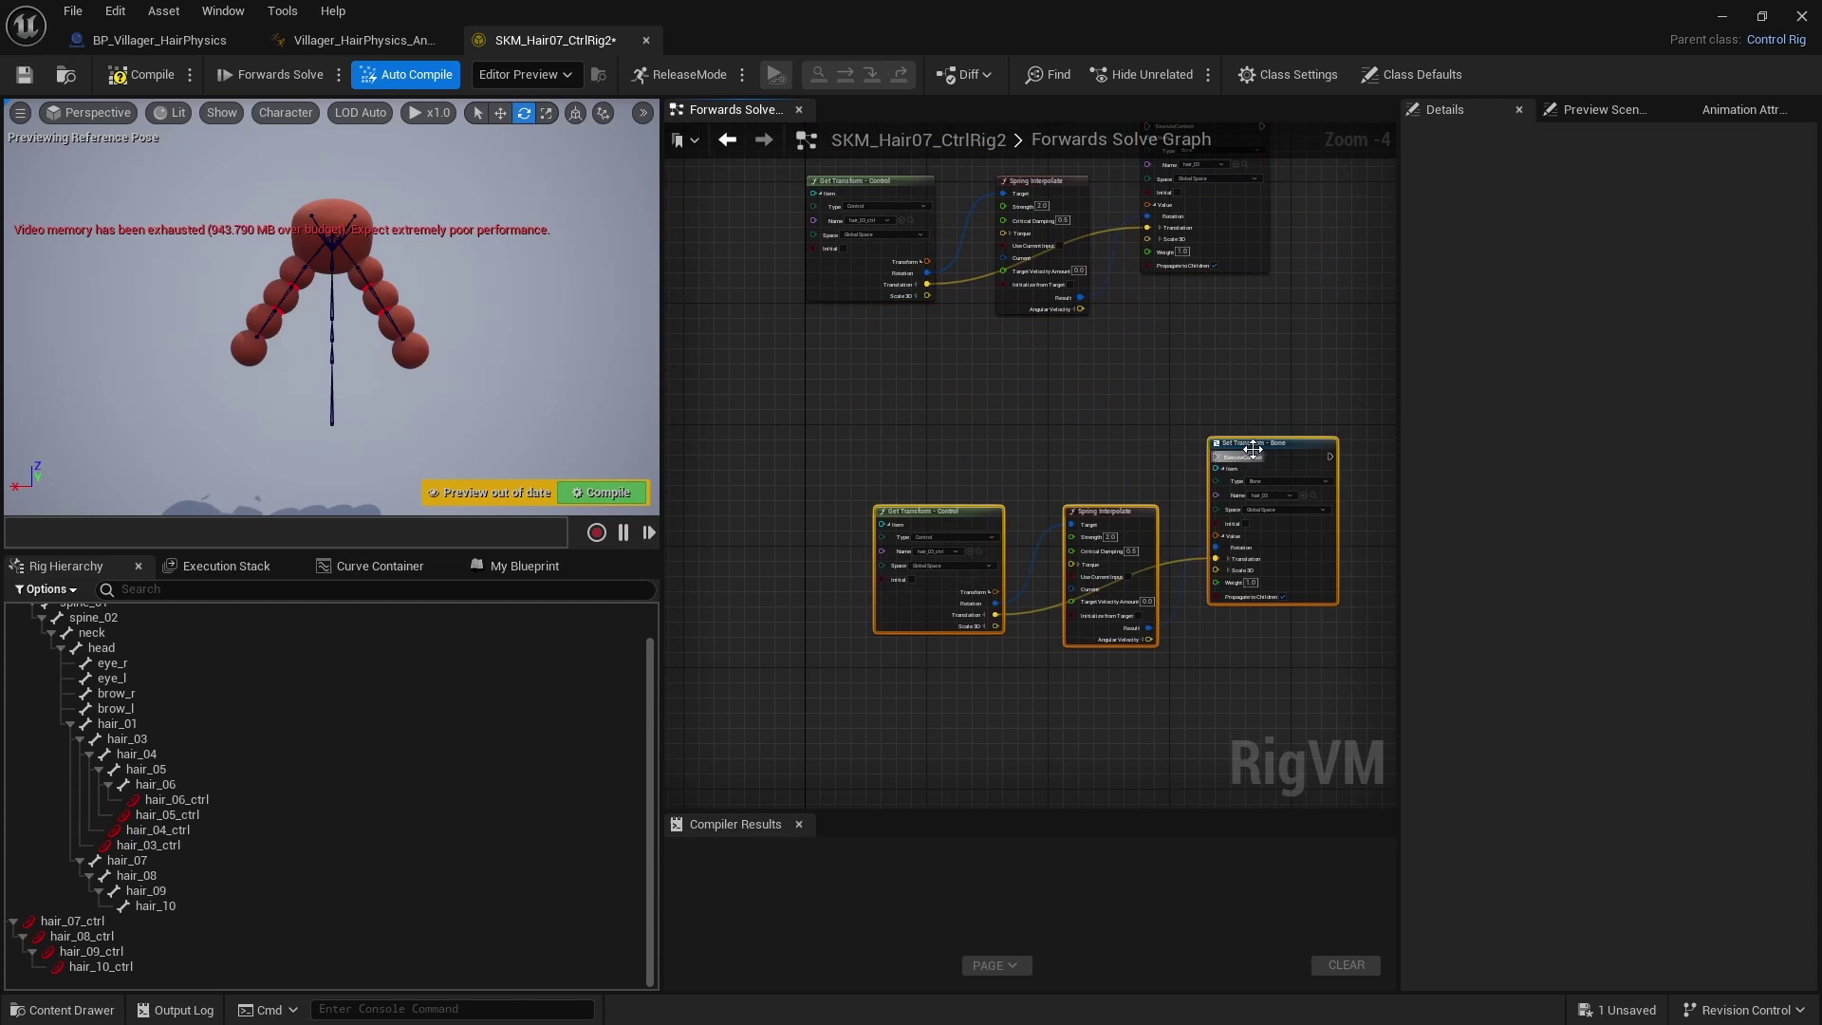
{"action": "left_click_drag", "start_coordinate": [1249, 448], "coordinate": [1183, 315]}
{"action": "key", "text": "ctrl+v"}
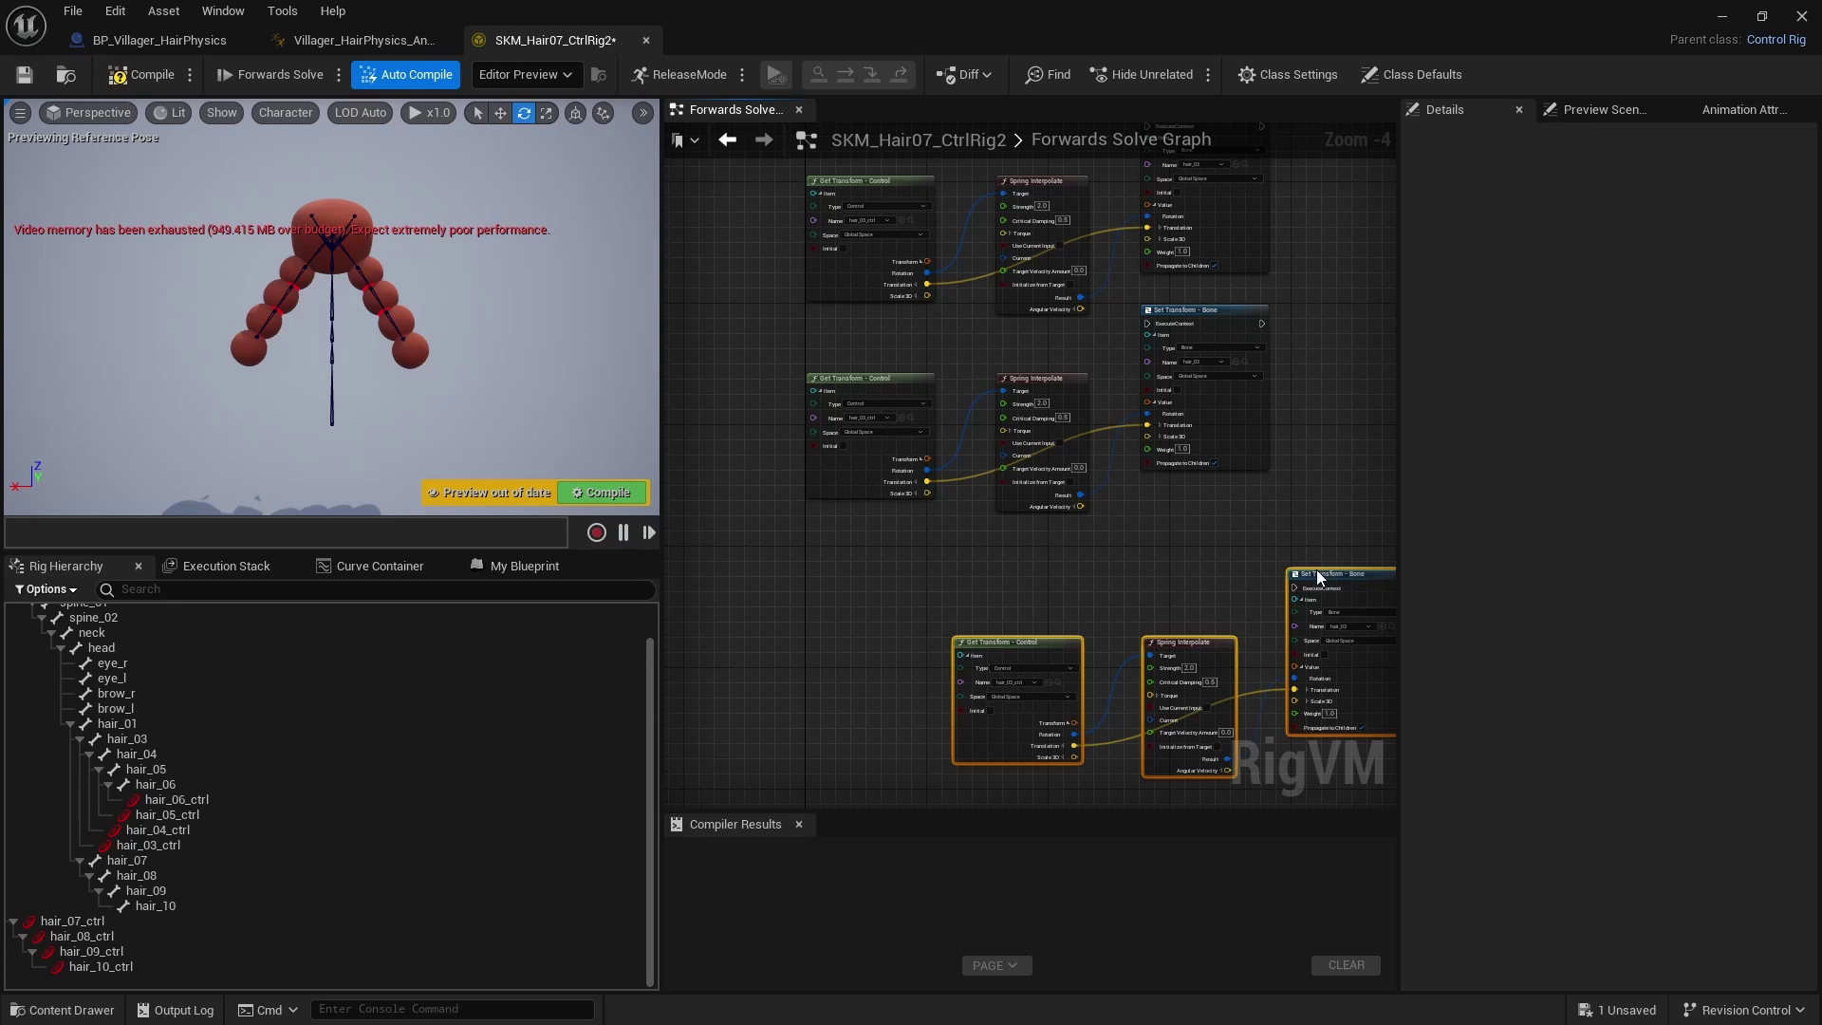
{"action": "left_click_drag", "start_coordinate": [1317, 571], "coordinate": [1192, 504]}
Step: Chain the execution pins through all four Set Transform nodes from the first row to the last
{"action": "right_click_drag", "start_coordinate": [1228, 281], "coordinate": [1141, 540]}
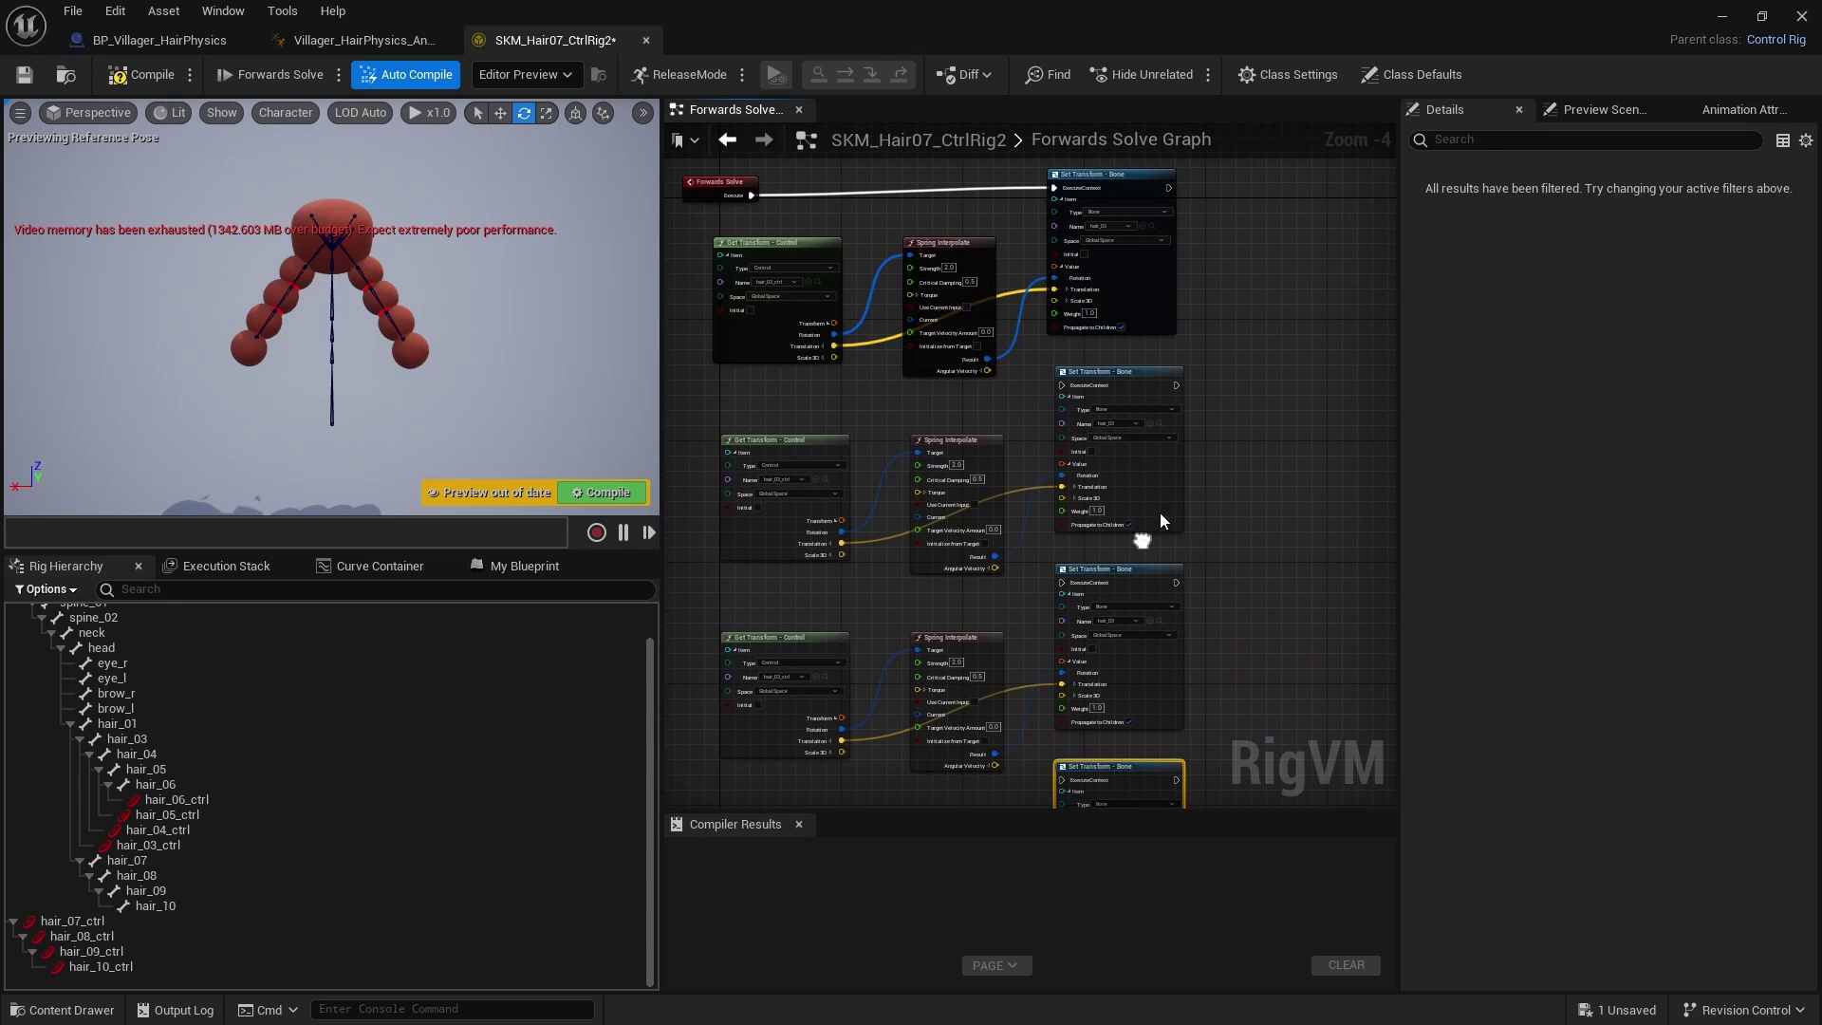
{"action": "left_click_drag", "start_coordinate": [1169, 187], "coordinate": [1061, 385]}
{"action": "left_click_drag", "start_coordinate": [1177, 385], "coordinate": [1060, 583]}
{"action": "right_click_drag", "start_coordinate": [1227, 730], "coordinate": [1291, 414]}
{"action": "left_click_drag", "start_coordinate": [1239, 267], "coordinate": [1137, 393]}
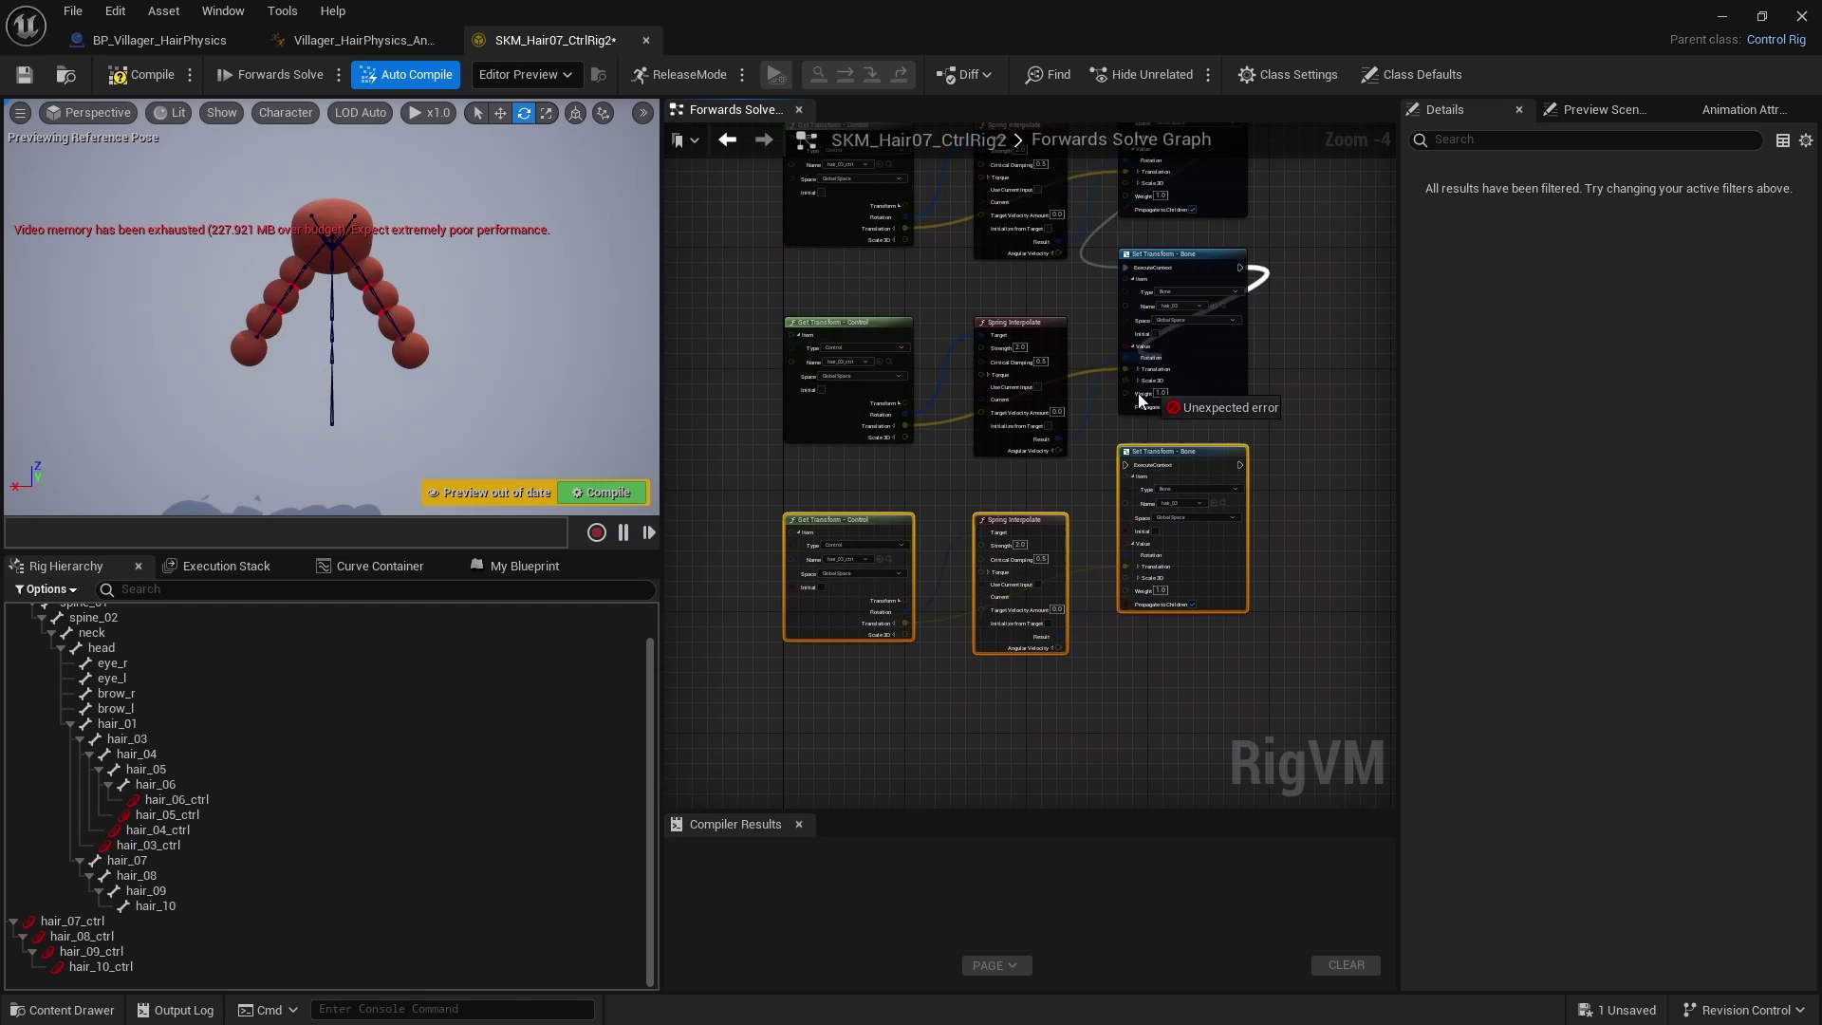
Step: Assign hair_04_ctrl, hair_05_ctrl and hair_06_ctrl to the Get Transform nodes in the second, third and fourth rows
{"action": "scroll", "coordinate": [1057, 639], "scroll_direction": "up", "scroll_amount": 4}
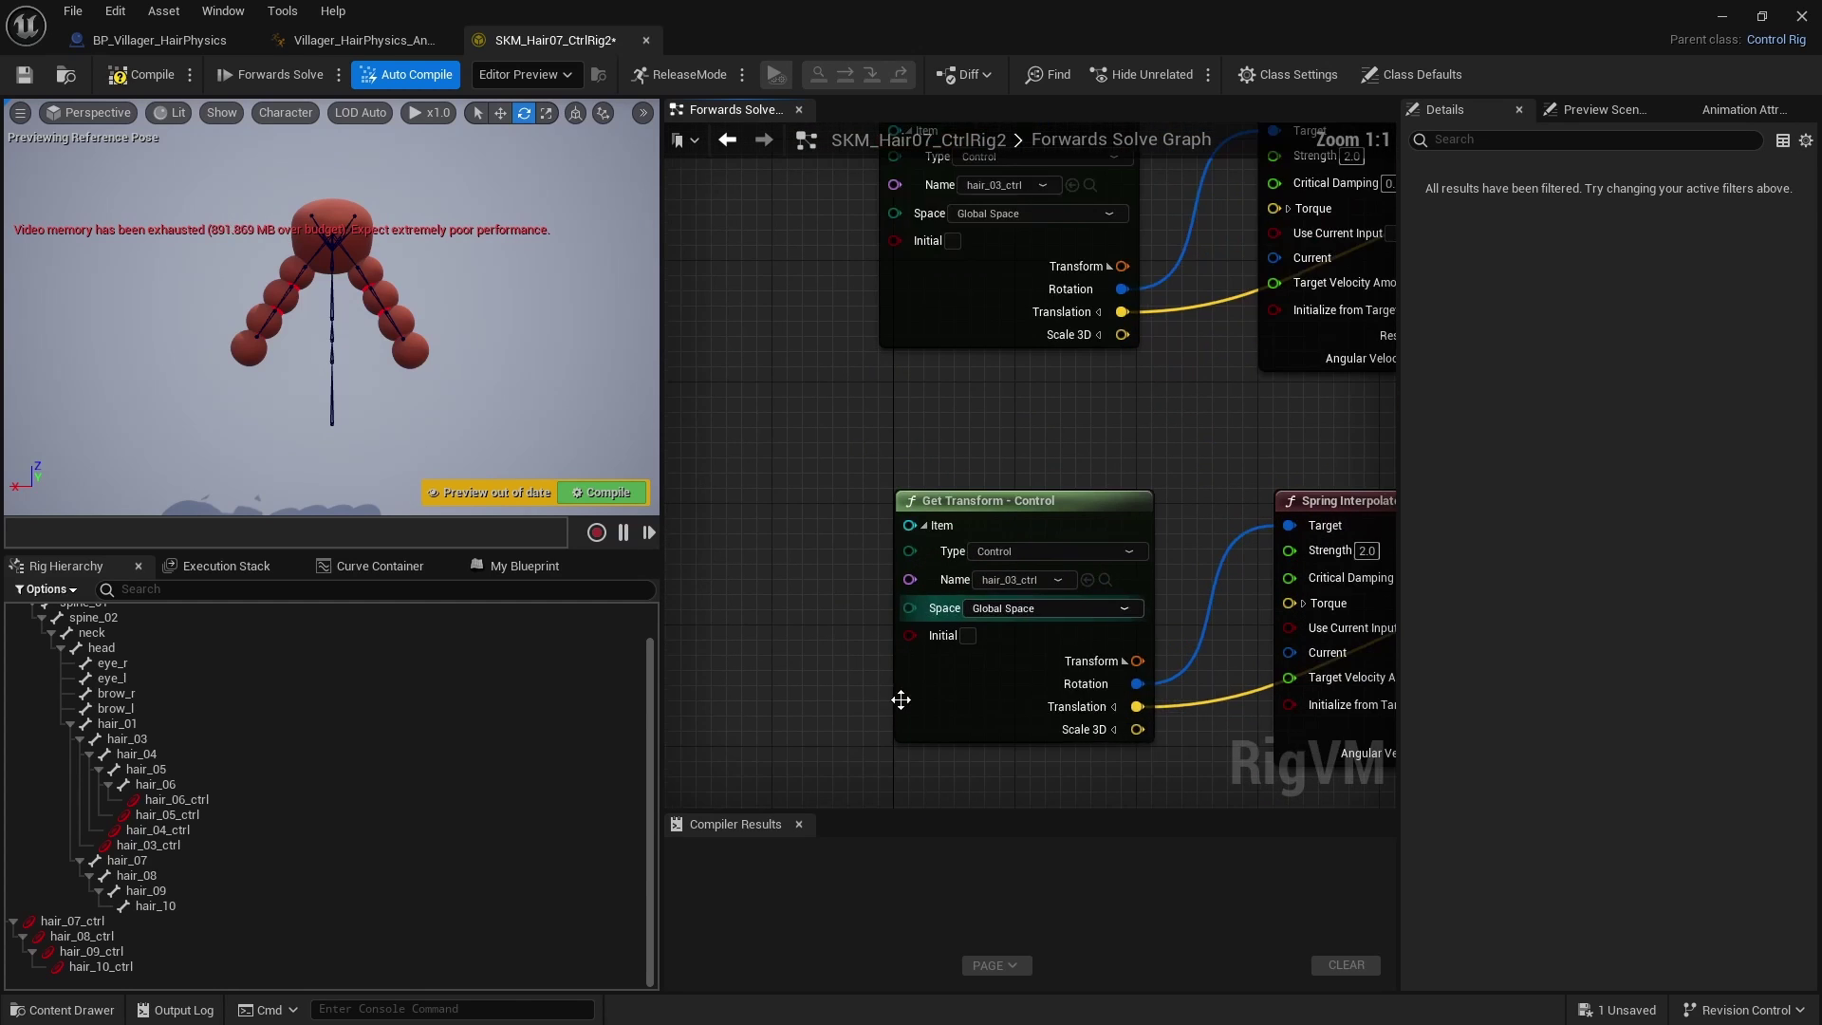
{"action": "left_click", "coordinate": [180, 830]}
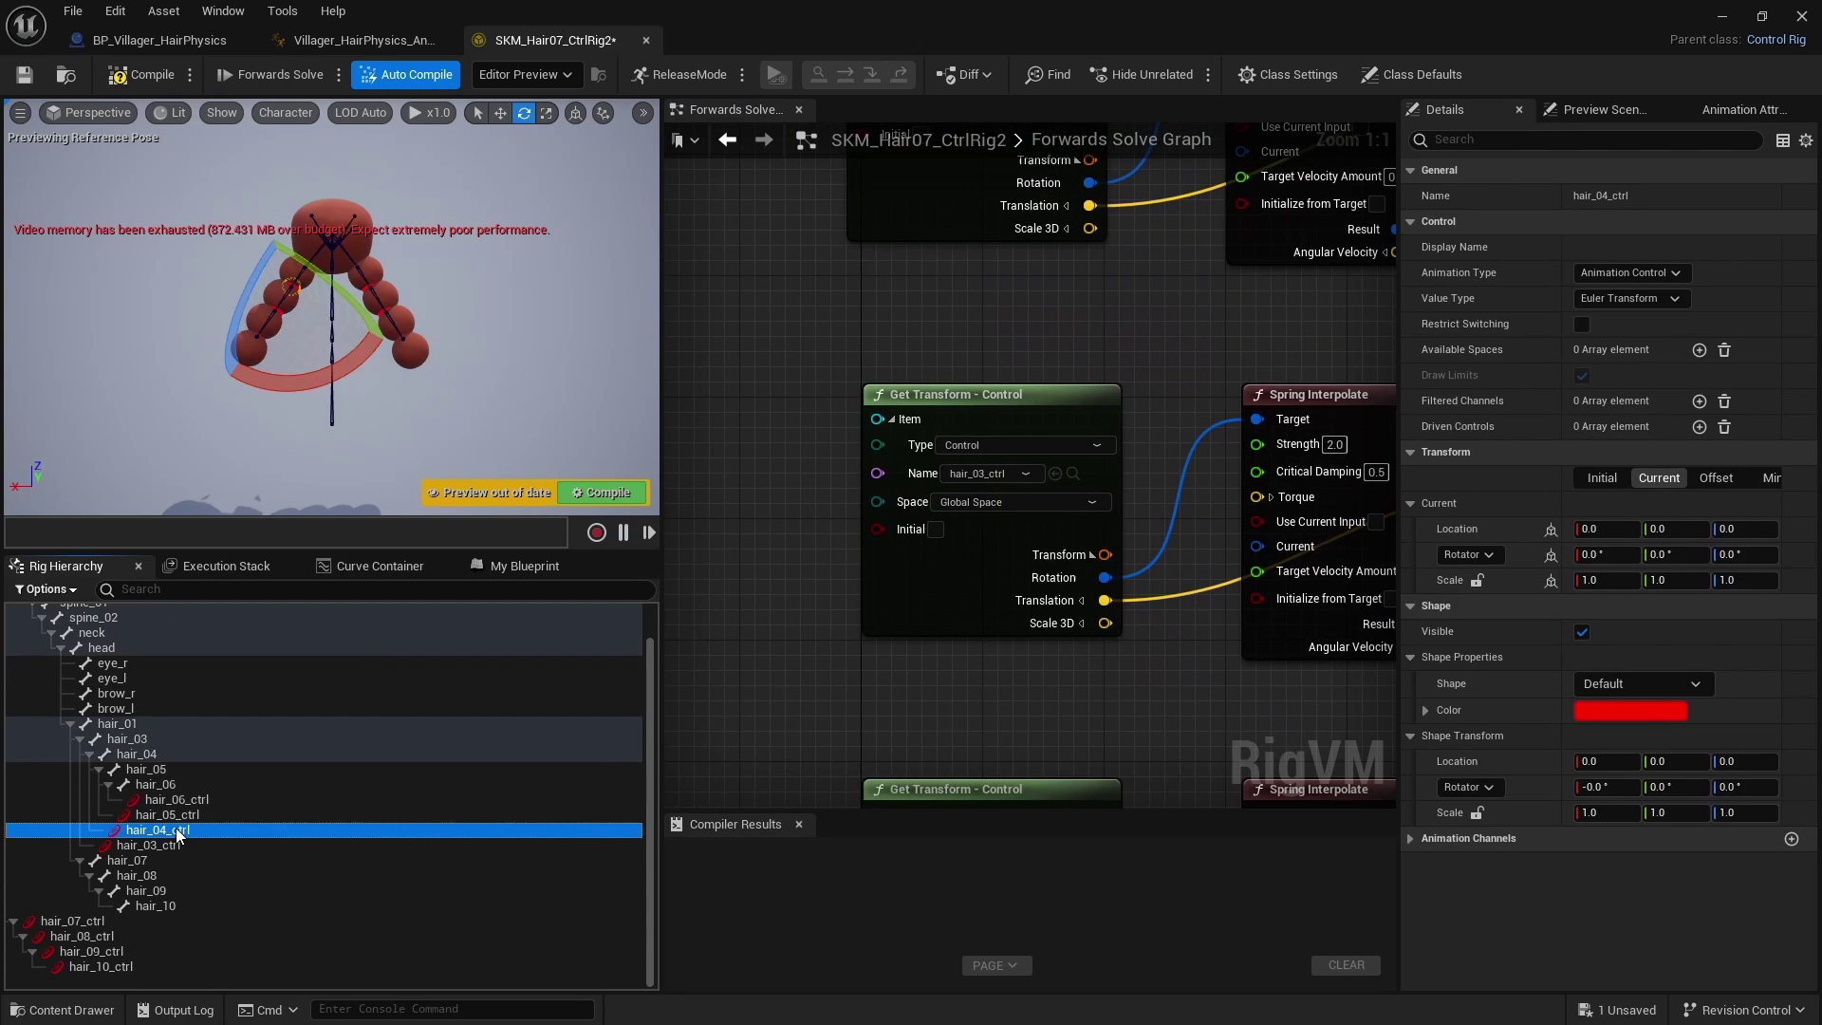
{"action": "left_click", "coordinate": [1055, 473]}
{"action": "right_click_drag", "start_coordinate": [961, 317], "coordinate": [918, 301]}
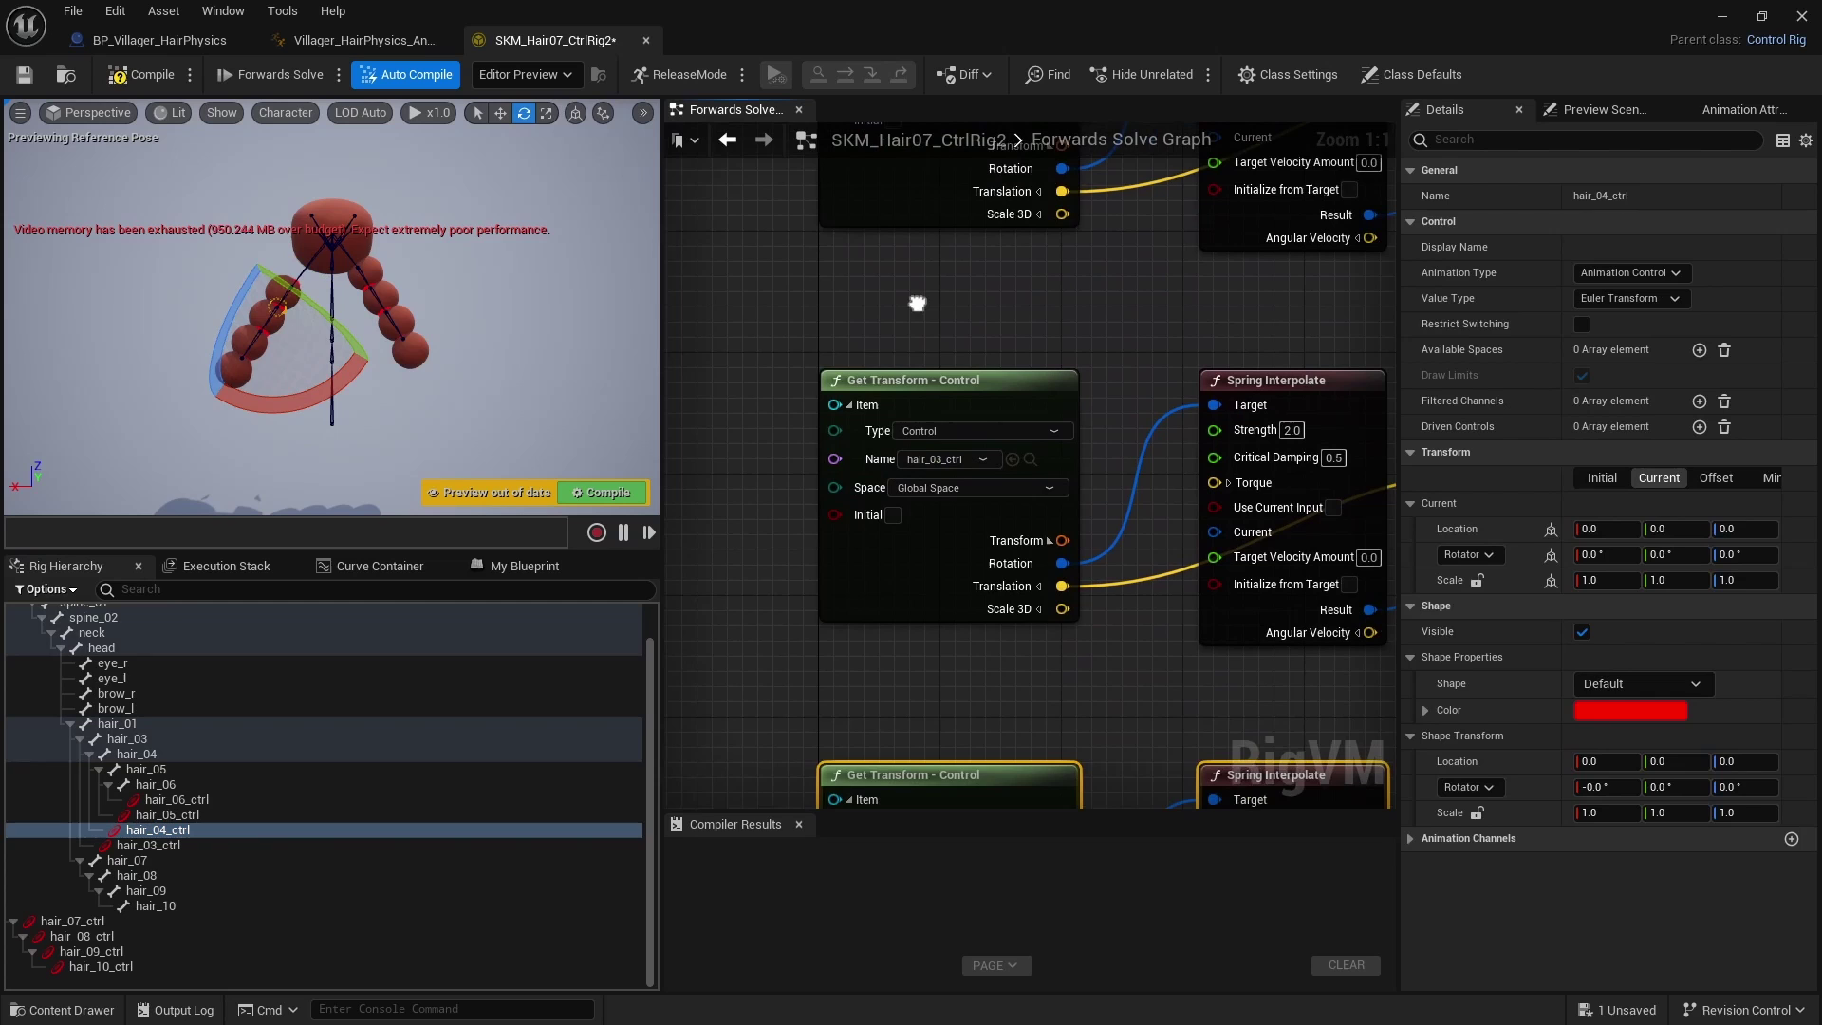
{"action": "left_click", "coordinate": [245, 804]}
{"action": "left_click", "coordinate": [247, 814]}
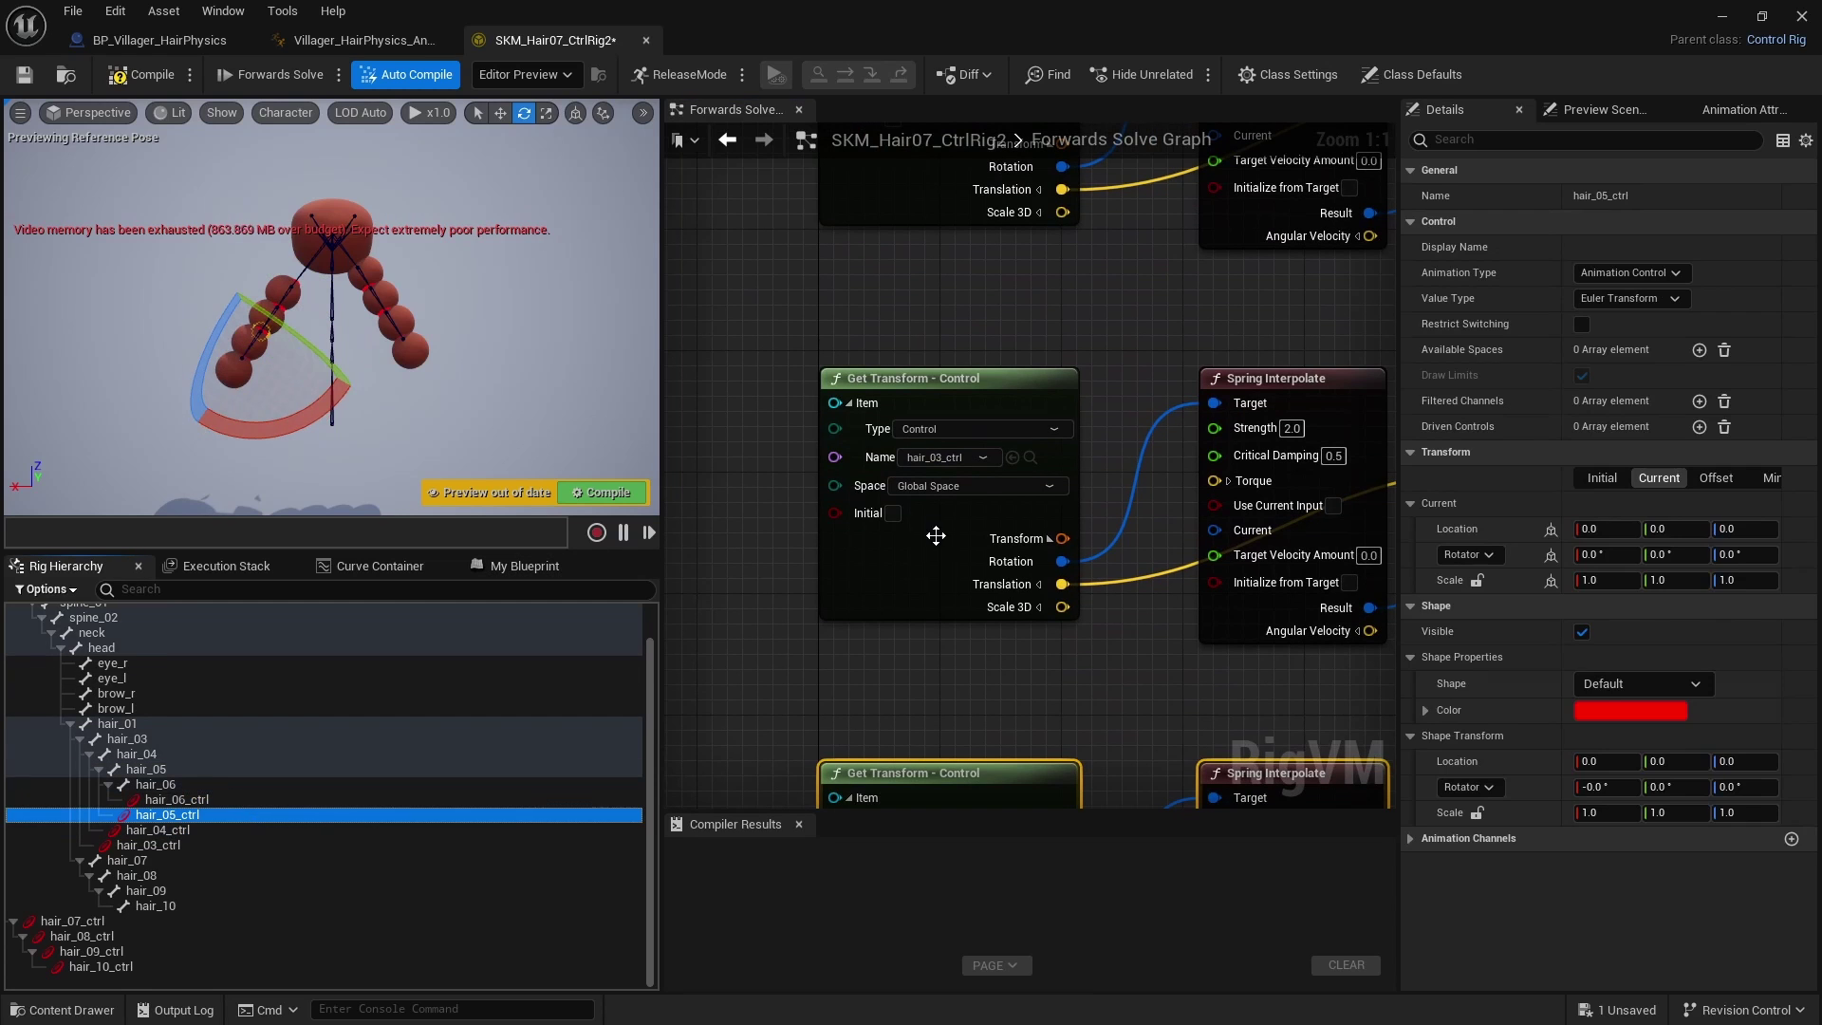
{"action": "left_click", "coordinate": [1014, 456]}
{"action": "right_click_drag", "start_coordinate": [915, 689], "coordinate": [918, 456]}
{"action": "left_click", "coordinate": [198, 800]}
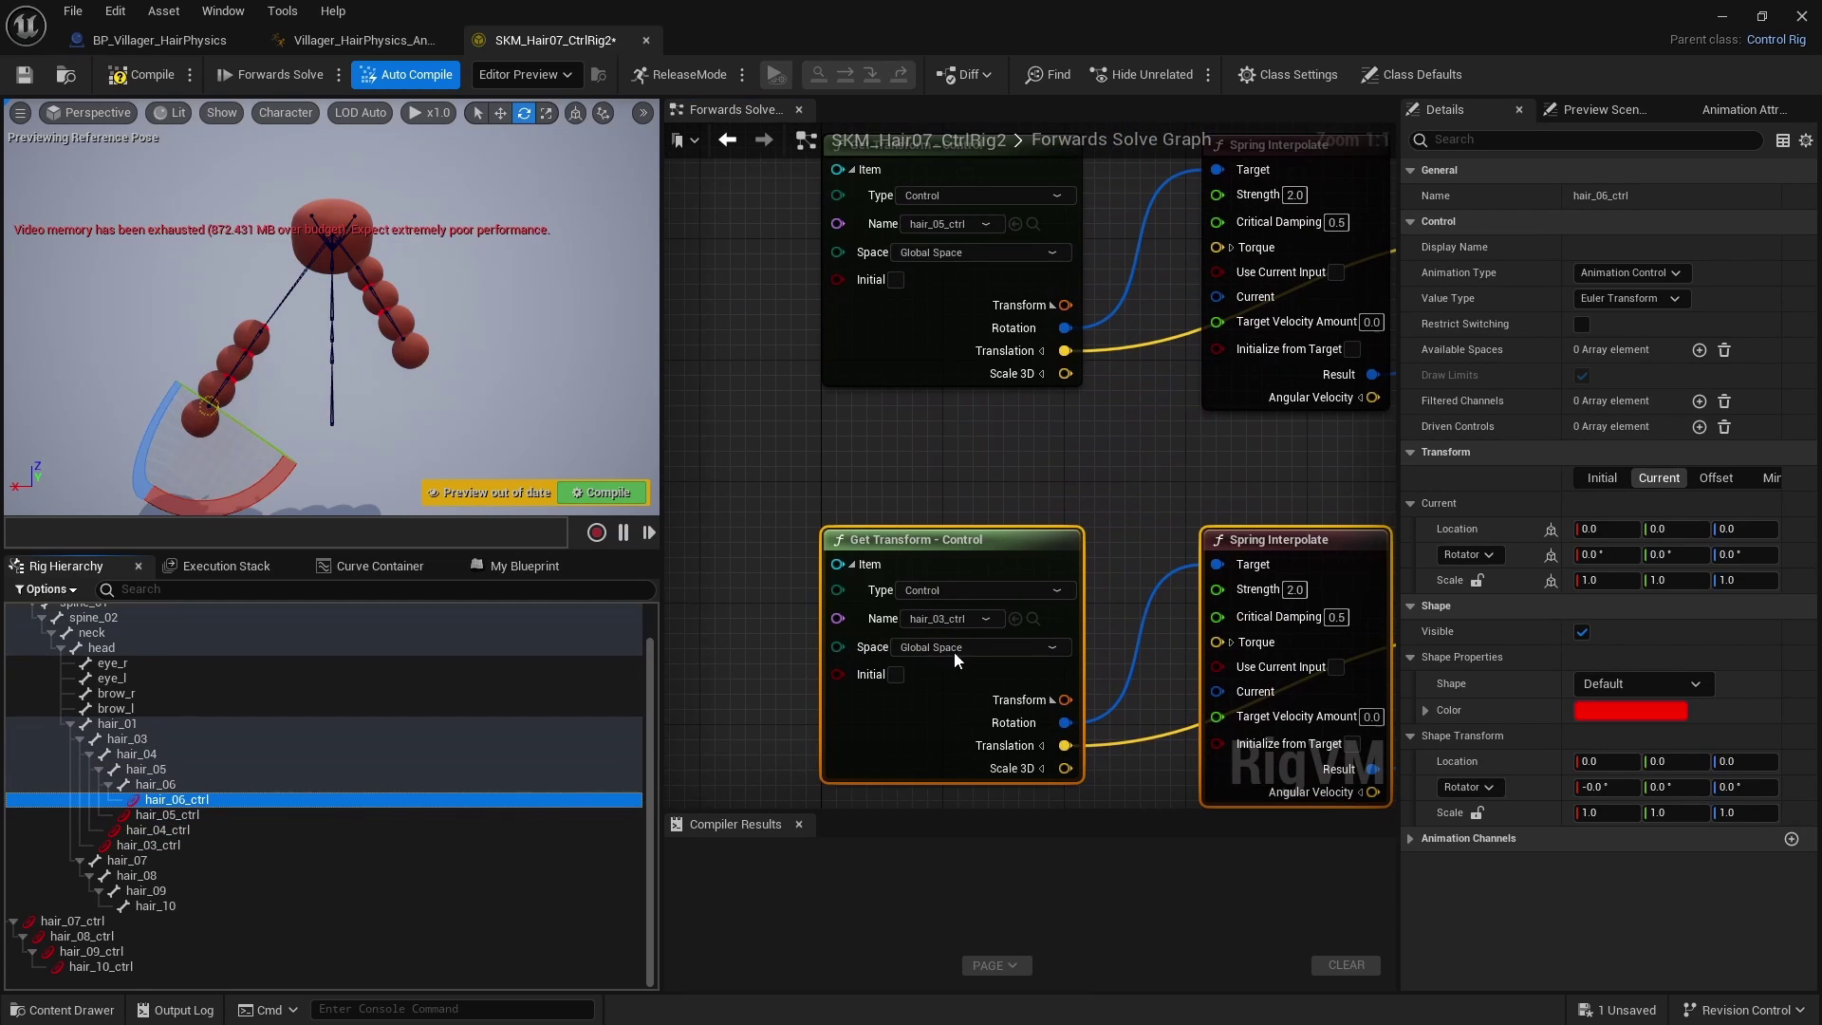
{"action": "left_click", "coordinate": [1017, 621]}
Step: Assign the hair_04 bone to the Set Transform node in the second row of the Forwards Solve Graph
{"action": "scroll", "coordinate": [1146, 423], "scroll_direction": "down", "scroll_amount": 1}
{"action": "right_click_drag", "start_coordinate": [1325, 361], "coordinate": [1028, 588]}
{"action": "scroll", "coordinate": [1028, 589], "scroll_direction": "down", "scroll_amount": 1}
{"action": "right_click_drag", "start_coordinate": [1077, 384], "coordinate": [930, 699]}
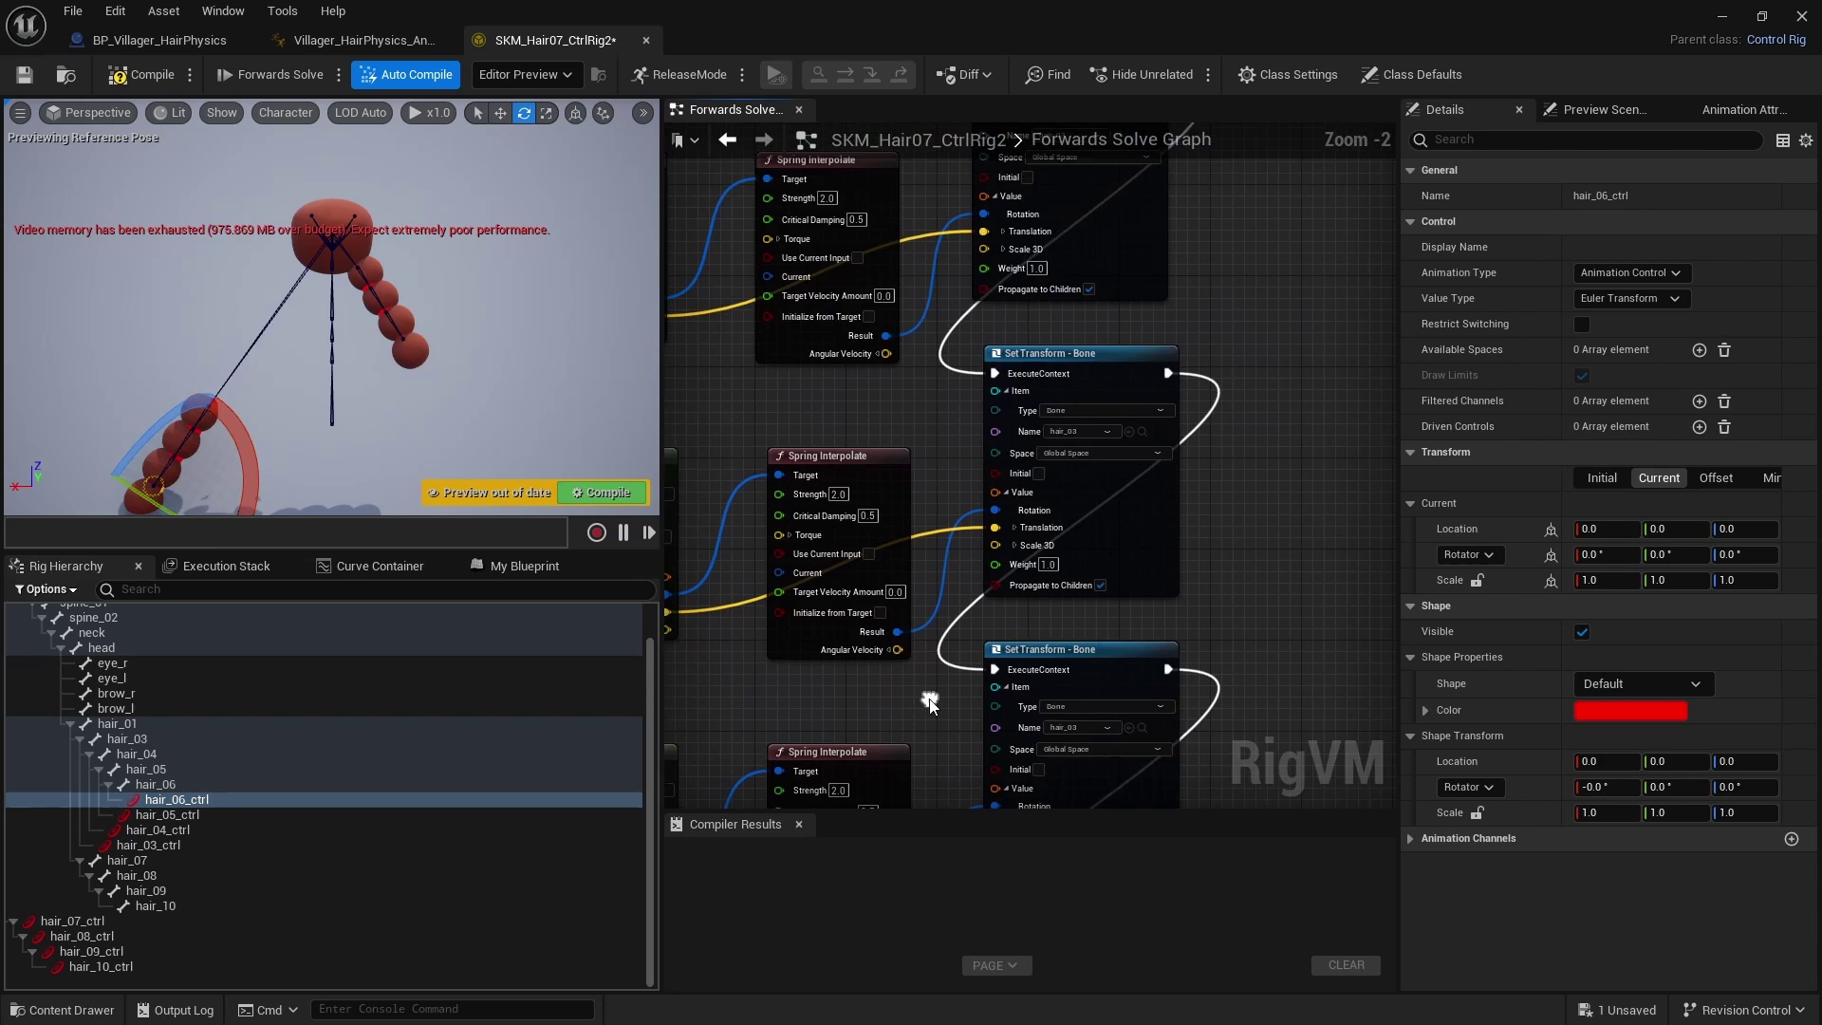
{"action": "right_click_drag", "start_coordinate": [1101, 427], "coordinate": [1169, 611]}
{"action": "scroll", "coordinate": [1169, 612], "scroll_direction": "up", "scroll_amount": 2}
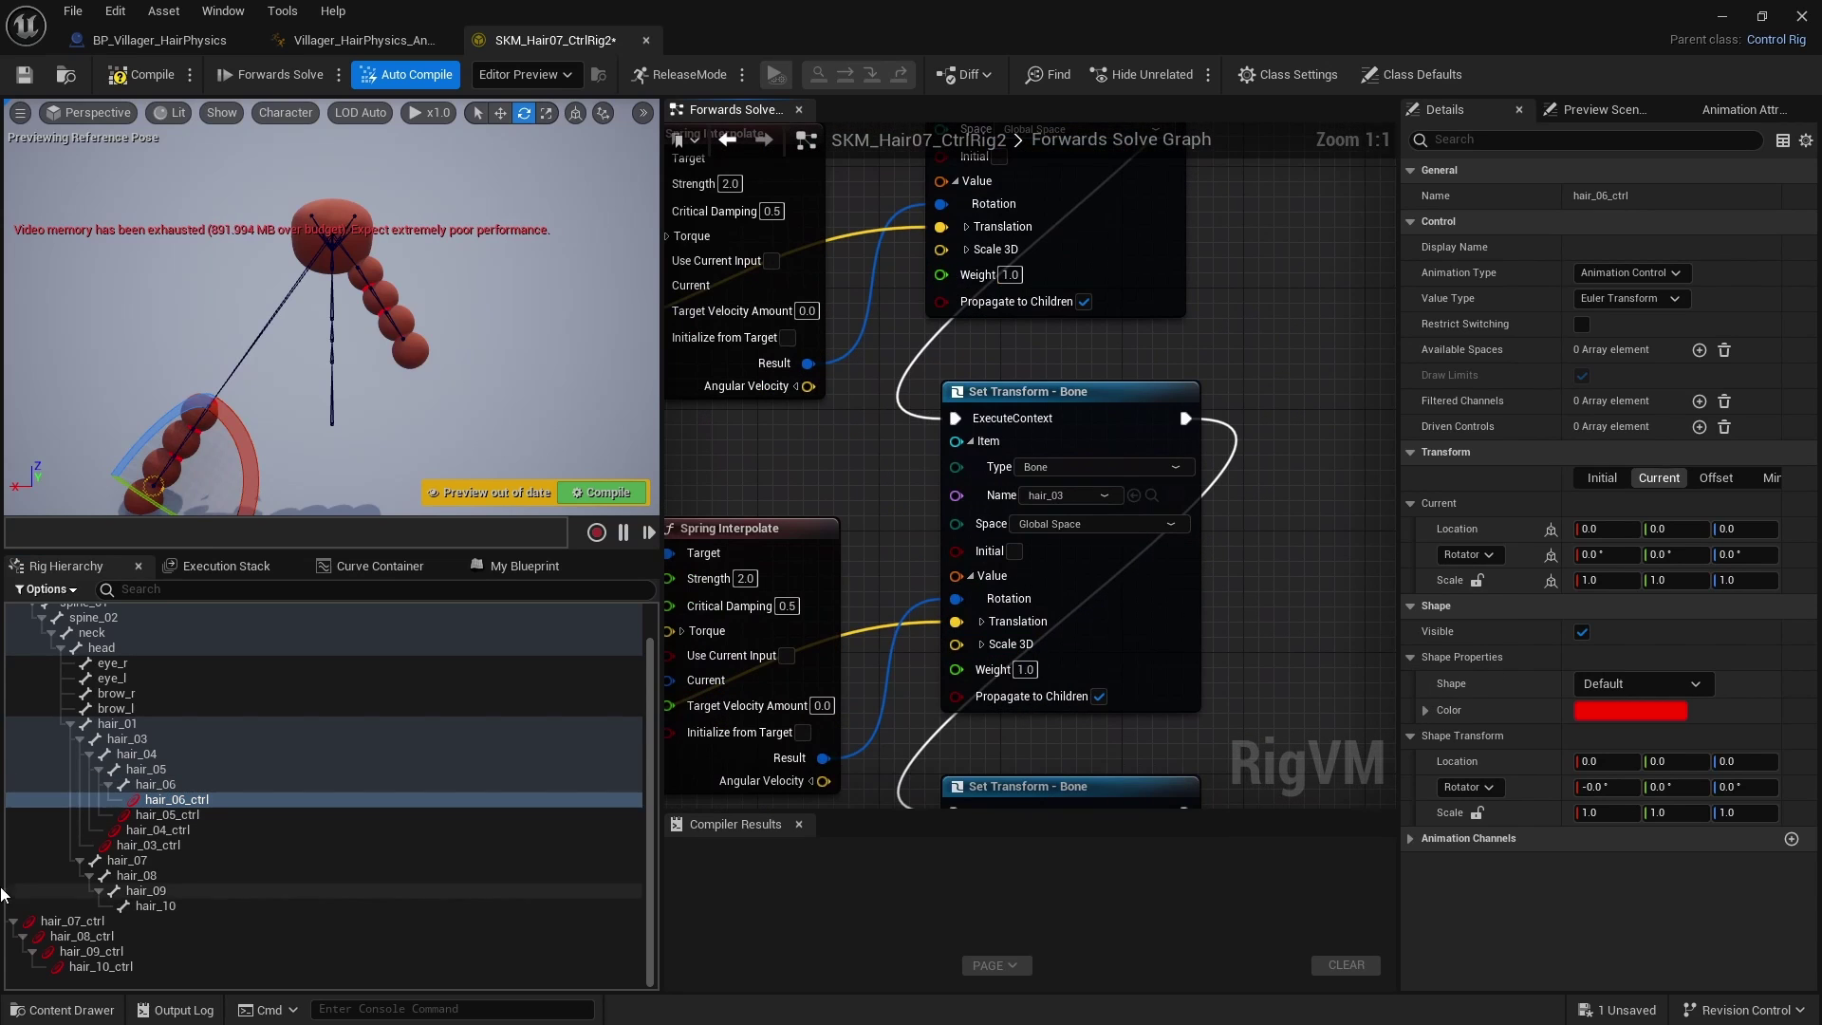
{"action": "left_click_drag", "start_coordinate": [139, 753], "coordinate": [1138, 495]}
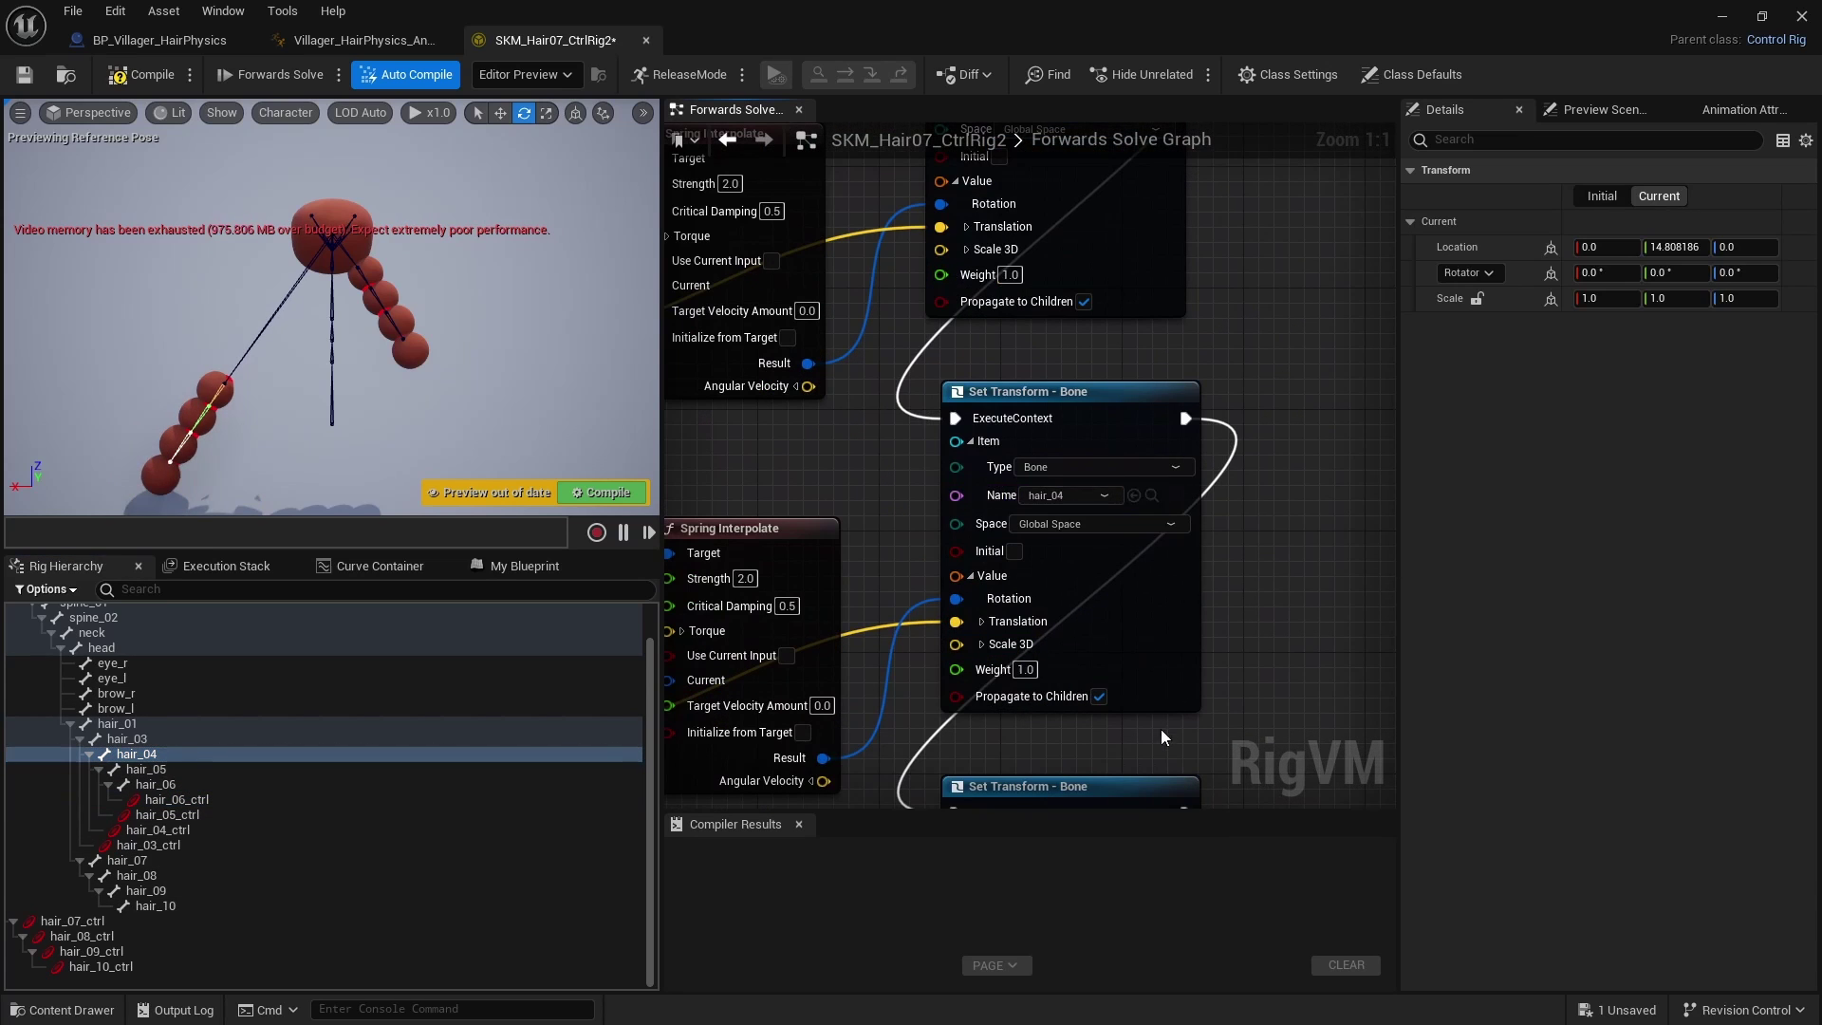
Step: Assign hair_05 and hair_06 to the Set Transform nodes in the third and fourth rows, and compile and save the rig
{"action": "left_click", "coordinate": [147, 768]}
{"action": "left_click", "coordinate": [1153, 494]}
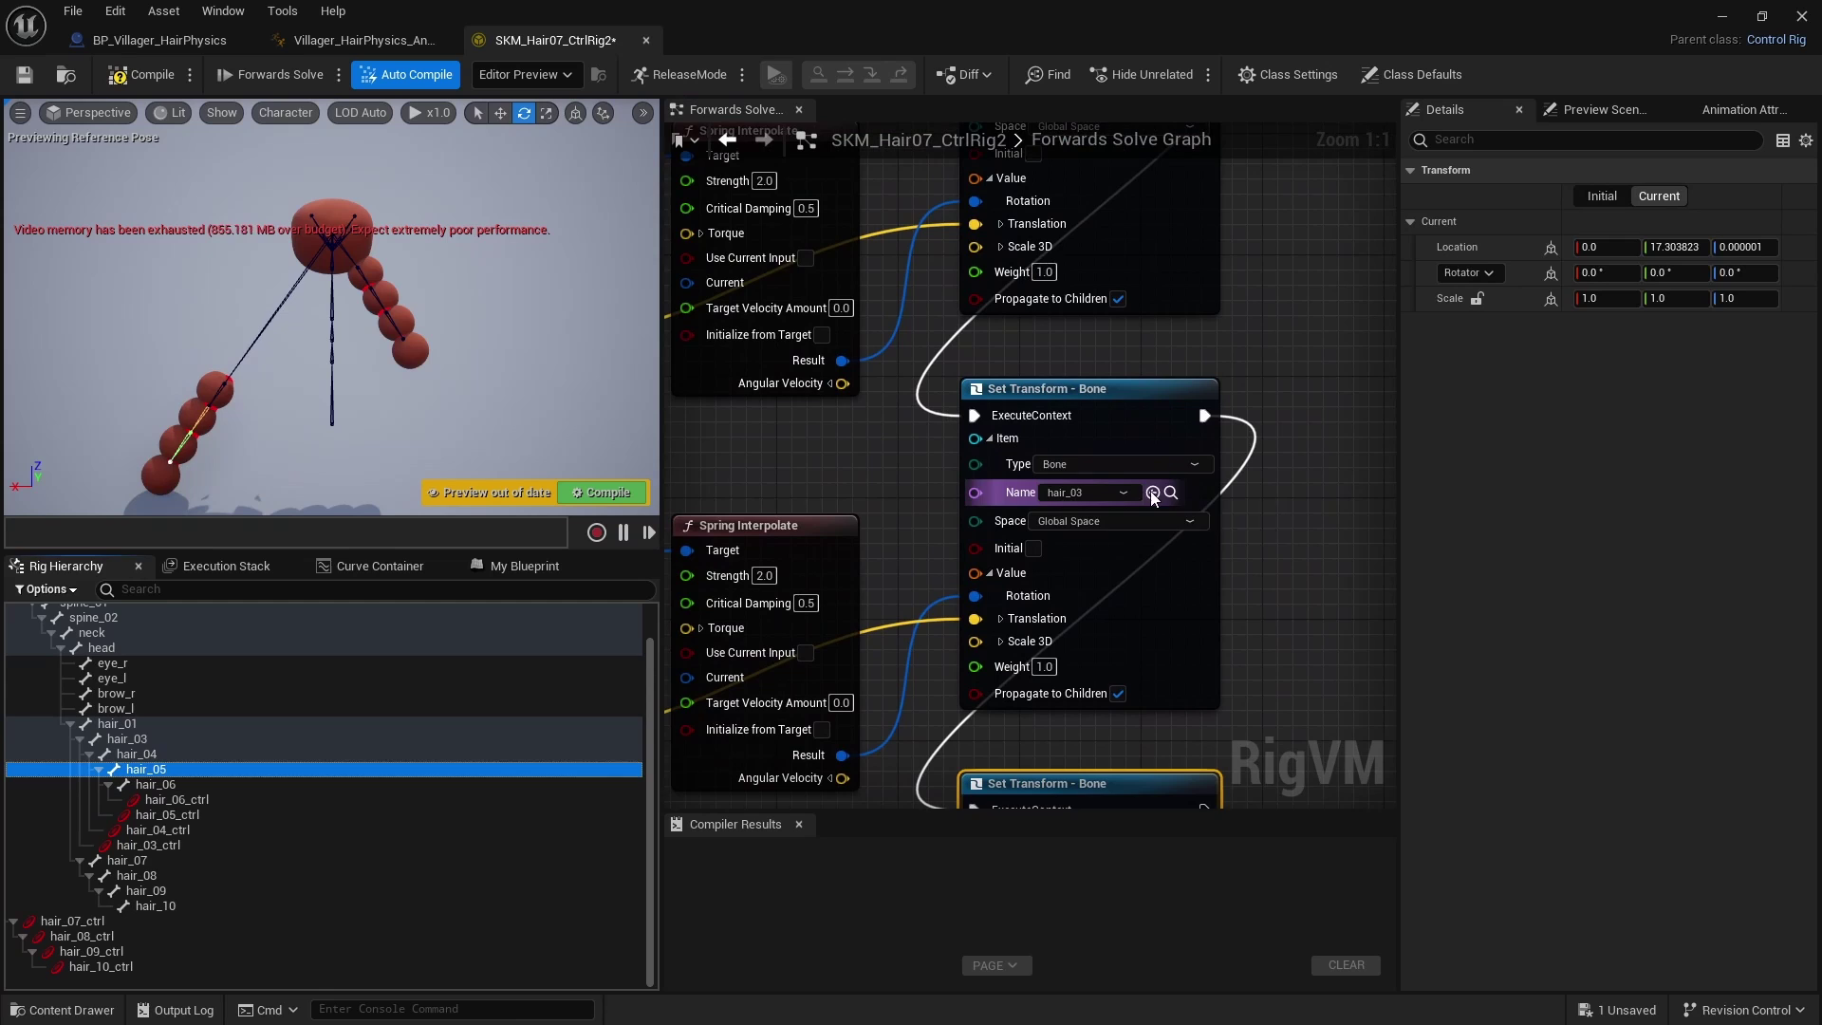
{"action": "left_click", "coordinate": [1151, 492]}
{"action": "right_click_drag", "start_coordinate": [1107, 626], "coordinate": [1107, 344]}
{"action": "left_click", "coordinate": [211, 784]}
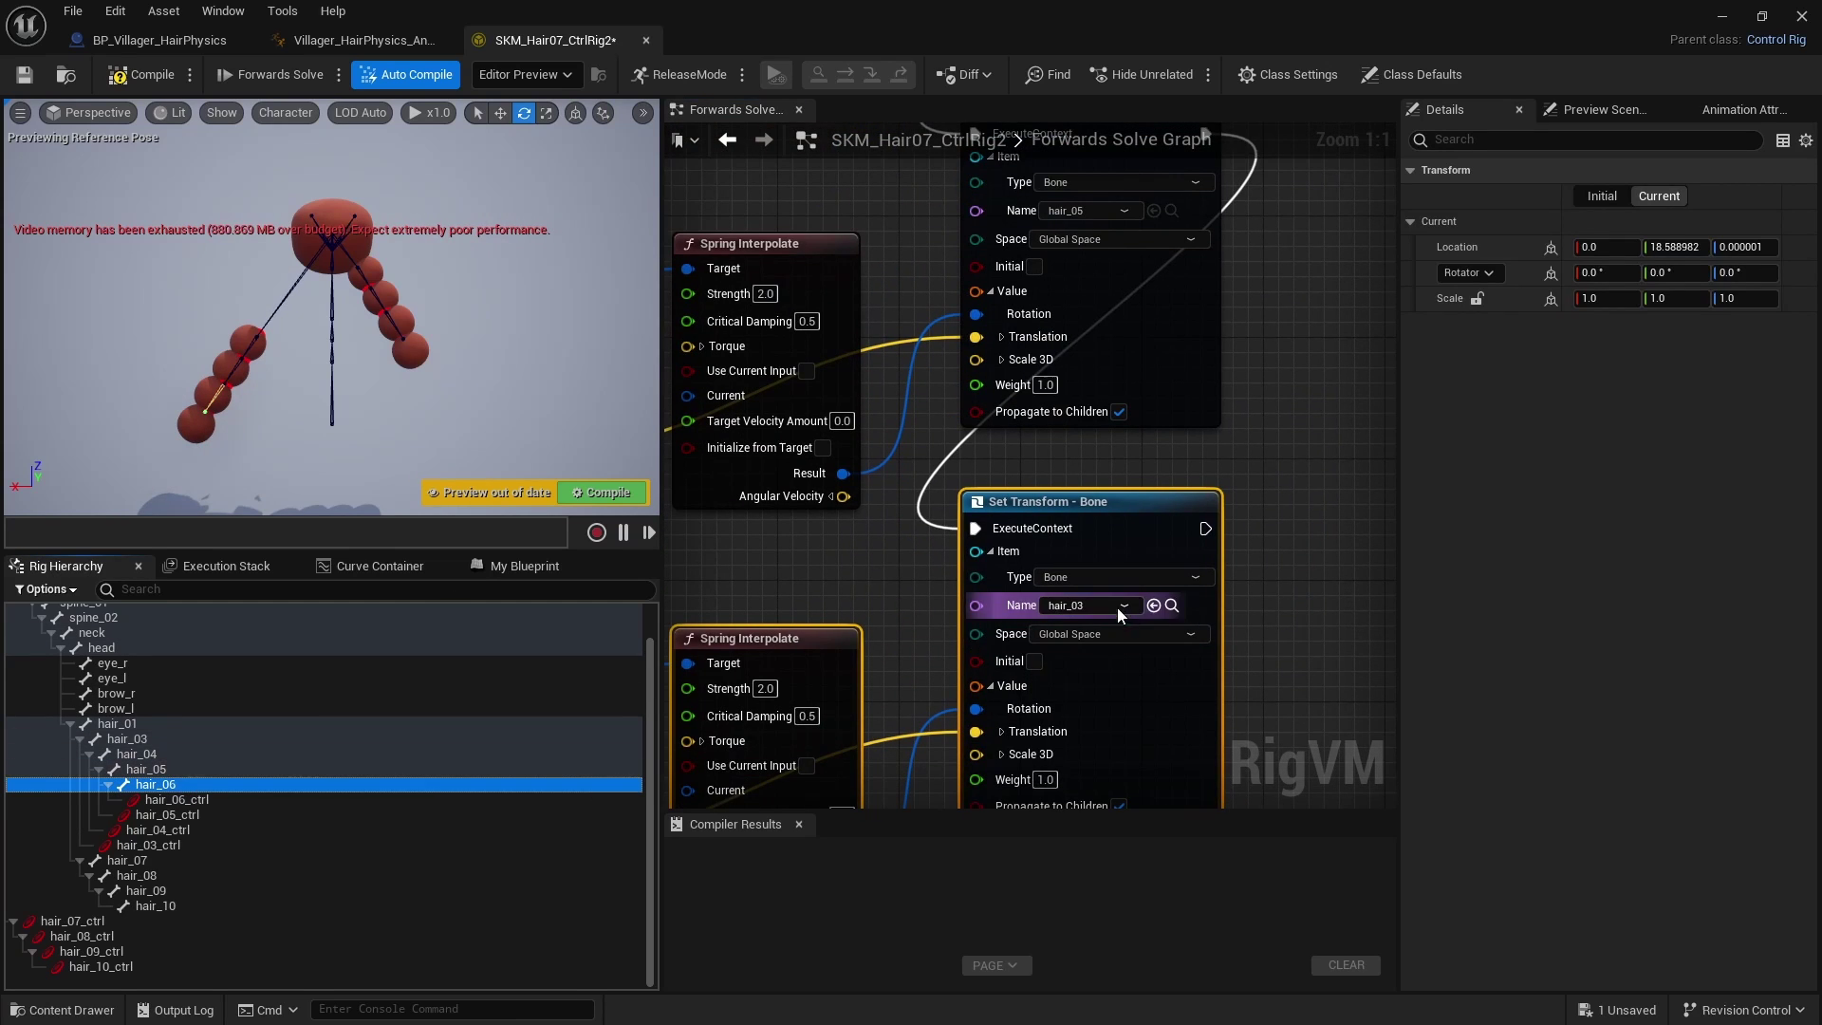
{"action": "left_click", "coordinate": [1152, 606]}
{"action": "scroll", "coordinate": [1158, 752], "scroll_direction": "down", "scroll_amount": 2}
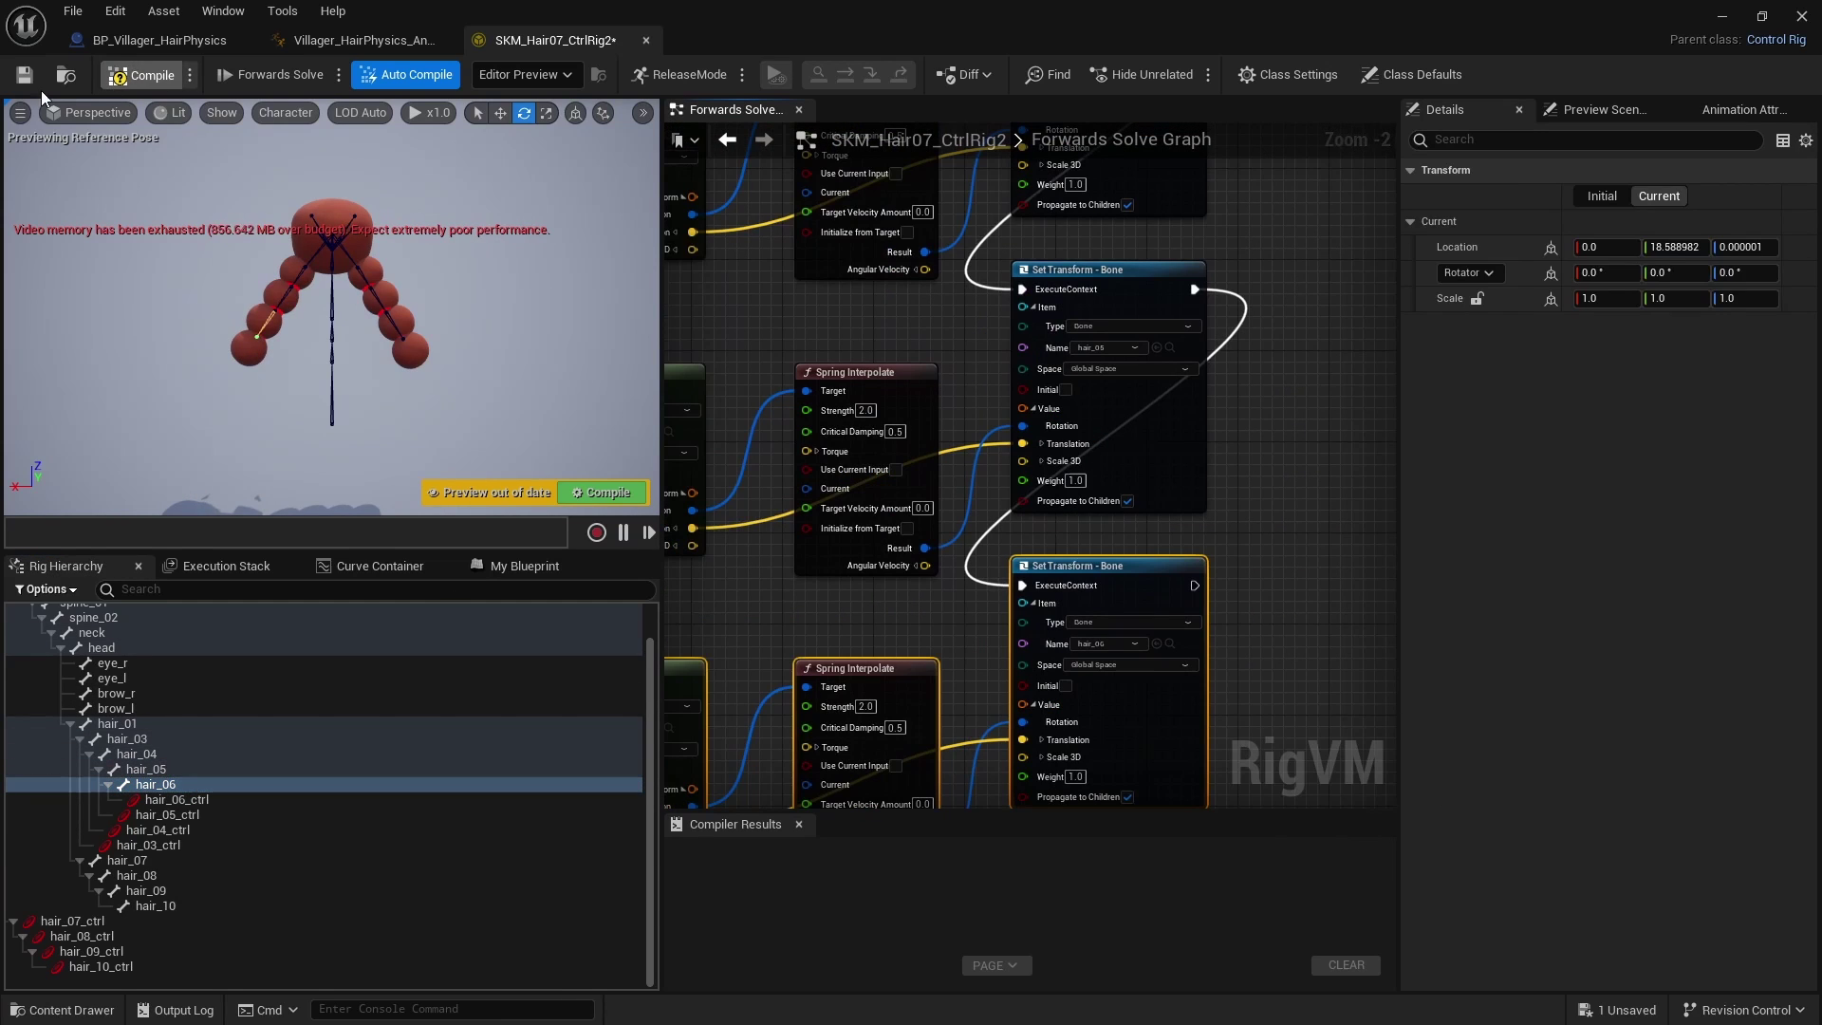
{"action": "scroll", "coordinate": [864, 608], "scroll_direction": "down", "scroll_amount": 4}
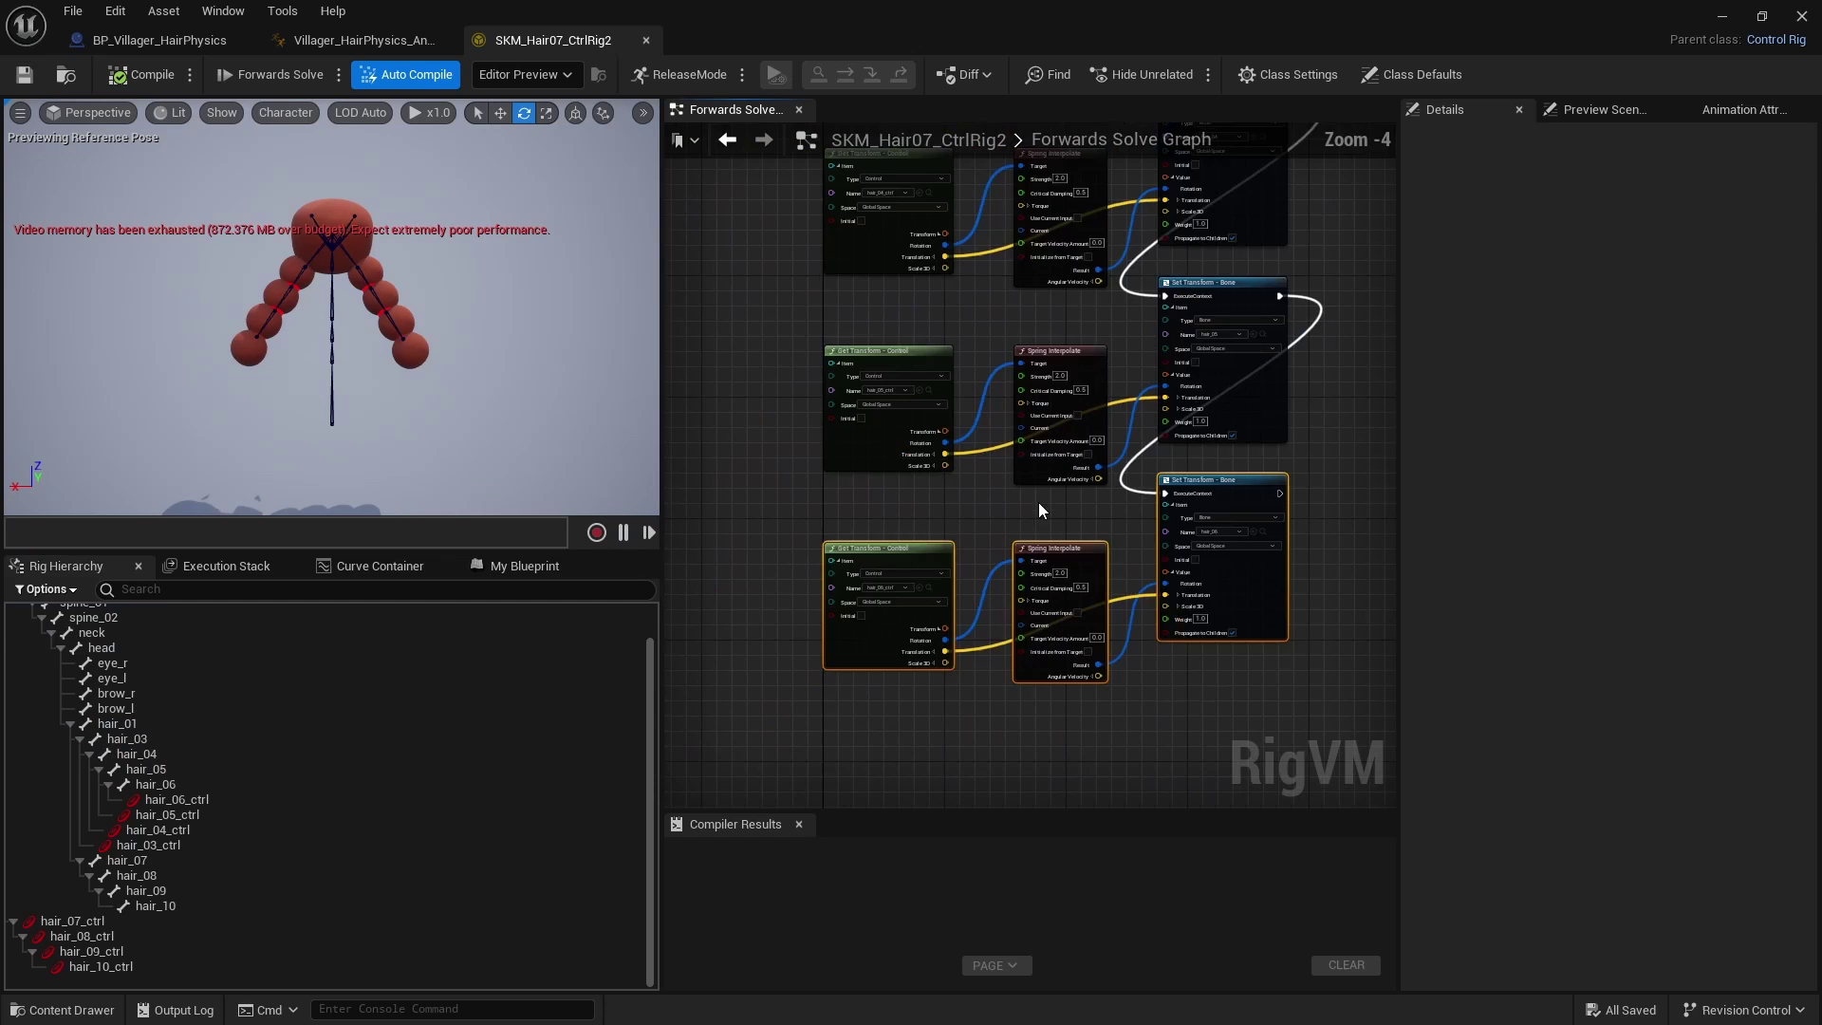
Step: Switch to BP_Villager_HairPhysics and examine the braid motion from the side and from behind
{"action": "left_click", "coordinate": [159, 40]}
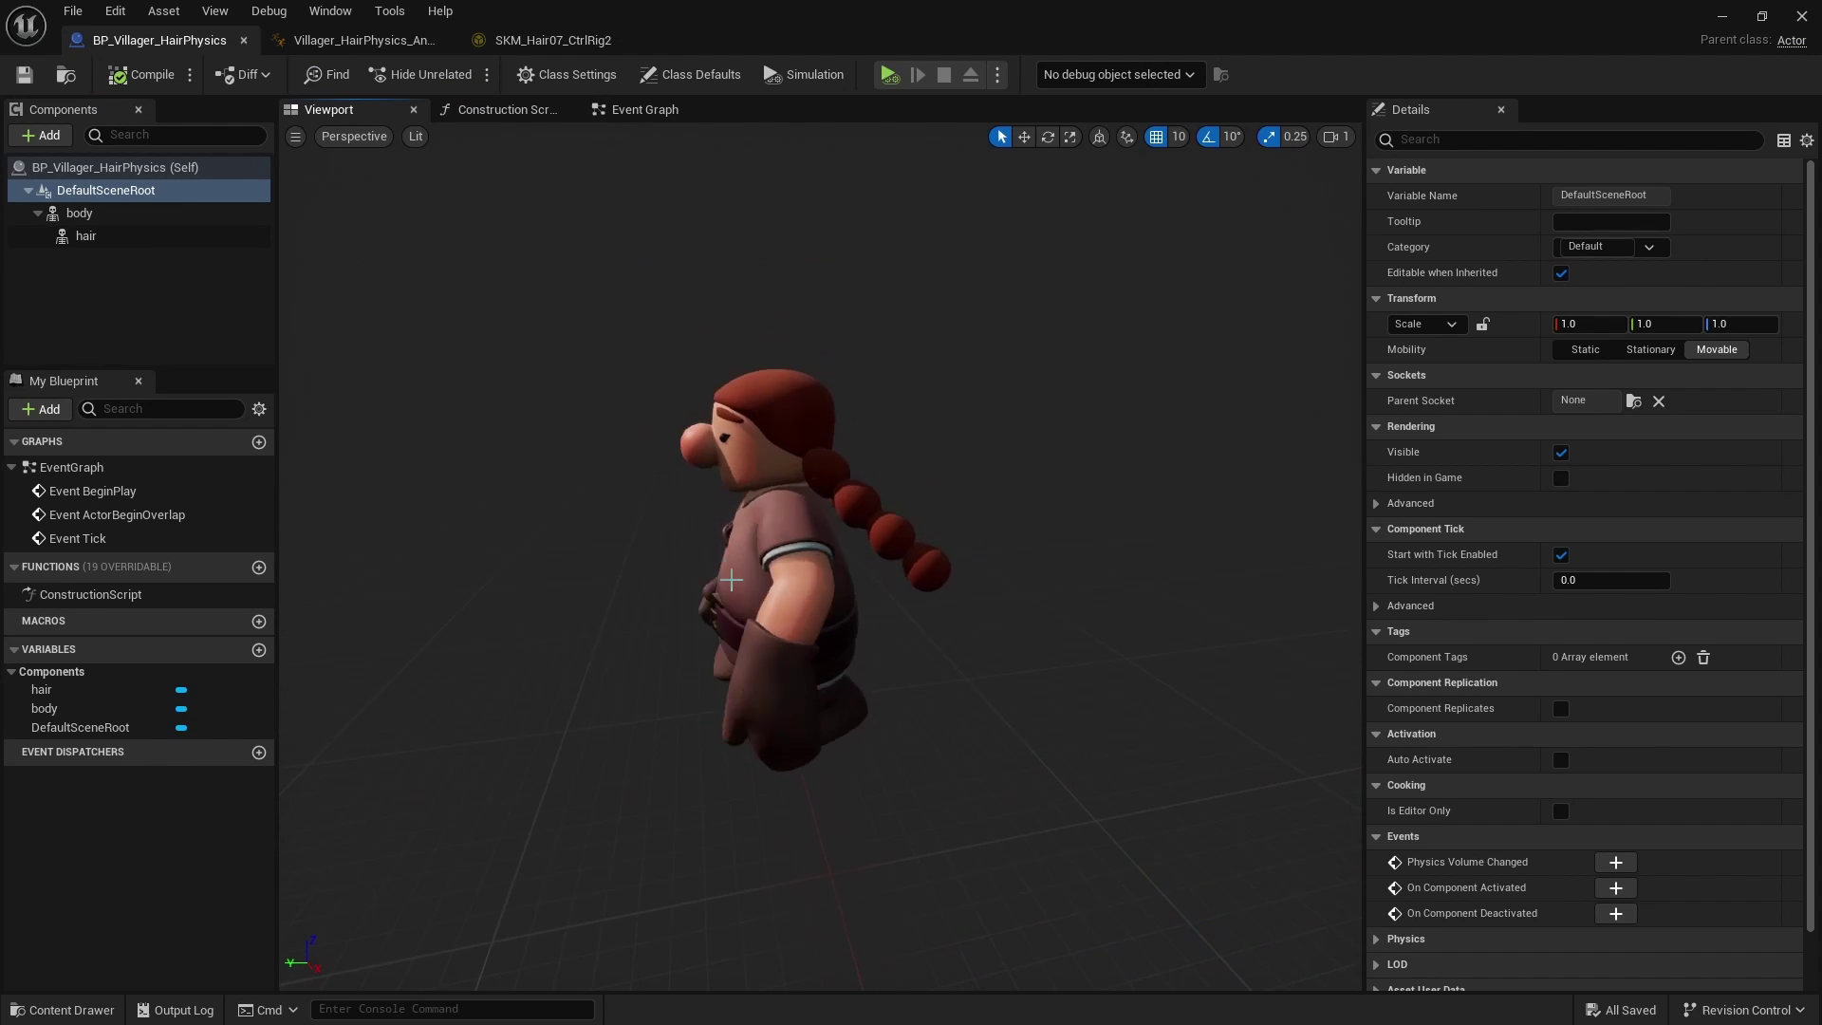
{"action": "left_click_drag", "start_coordinate": [668, 562], "coordinate": [831, 569]}
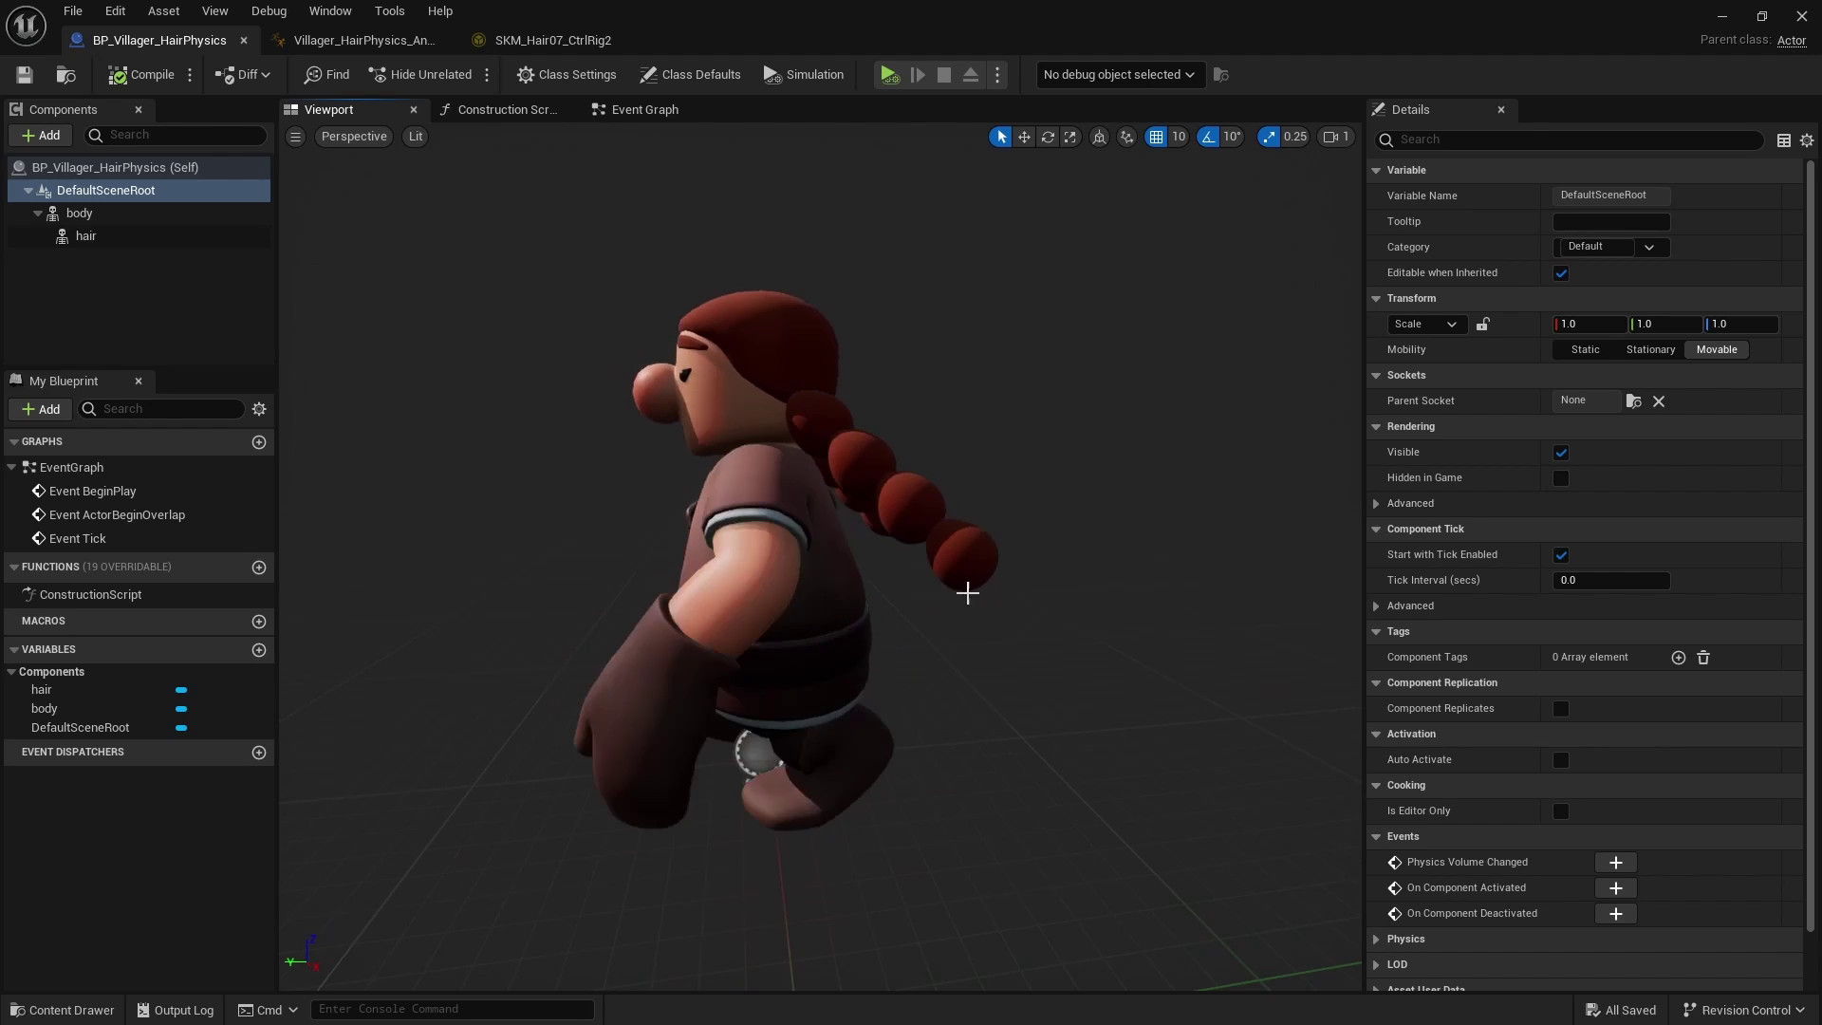
{"action": "left_click_drag", "start_coordinate": [1101, 635], "coordinate": [968, 689], "text": "alt"}
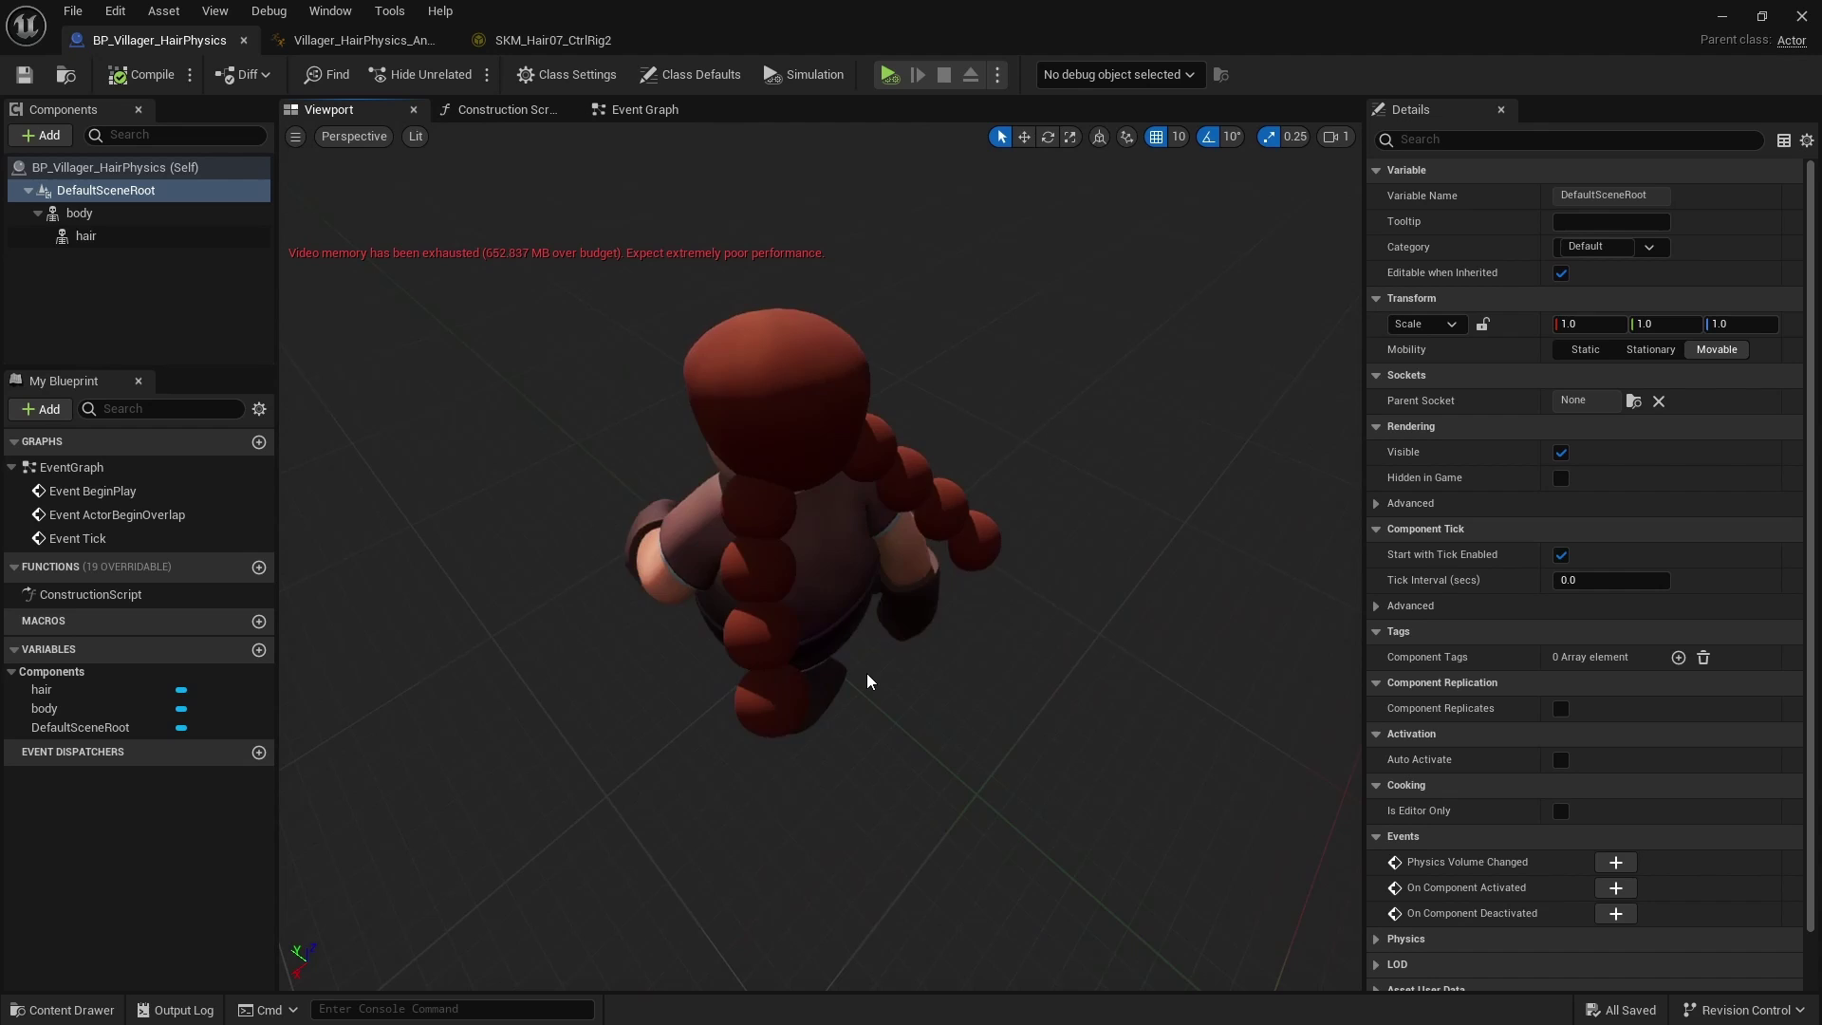
Step: In the SKM_Hair07_CtrlRig2 graph, promote the Strength input of the first row's Spring Interpolate node to a variable
{"action": "left_click", "coordinate": [553, 40]}
{"action": "scroll", "coordinate": [847, 447], "scroll_direction": "up", "scroll_amount": 6}
{"action": "right_click_drag", "start_coordinate": [1122, 552], "coordinate": [846, 628]}
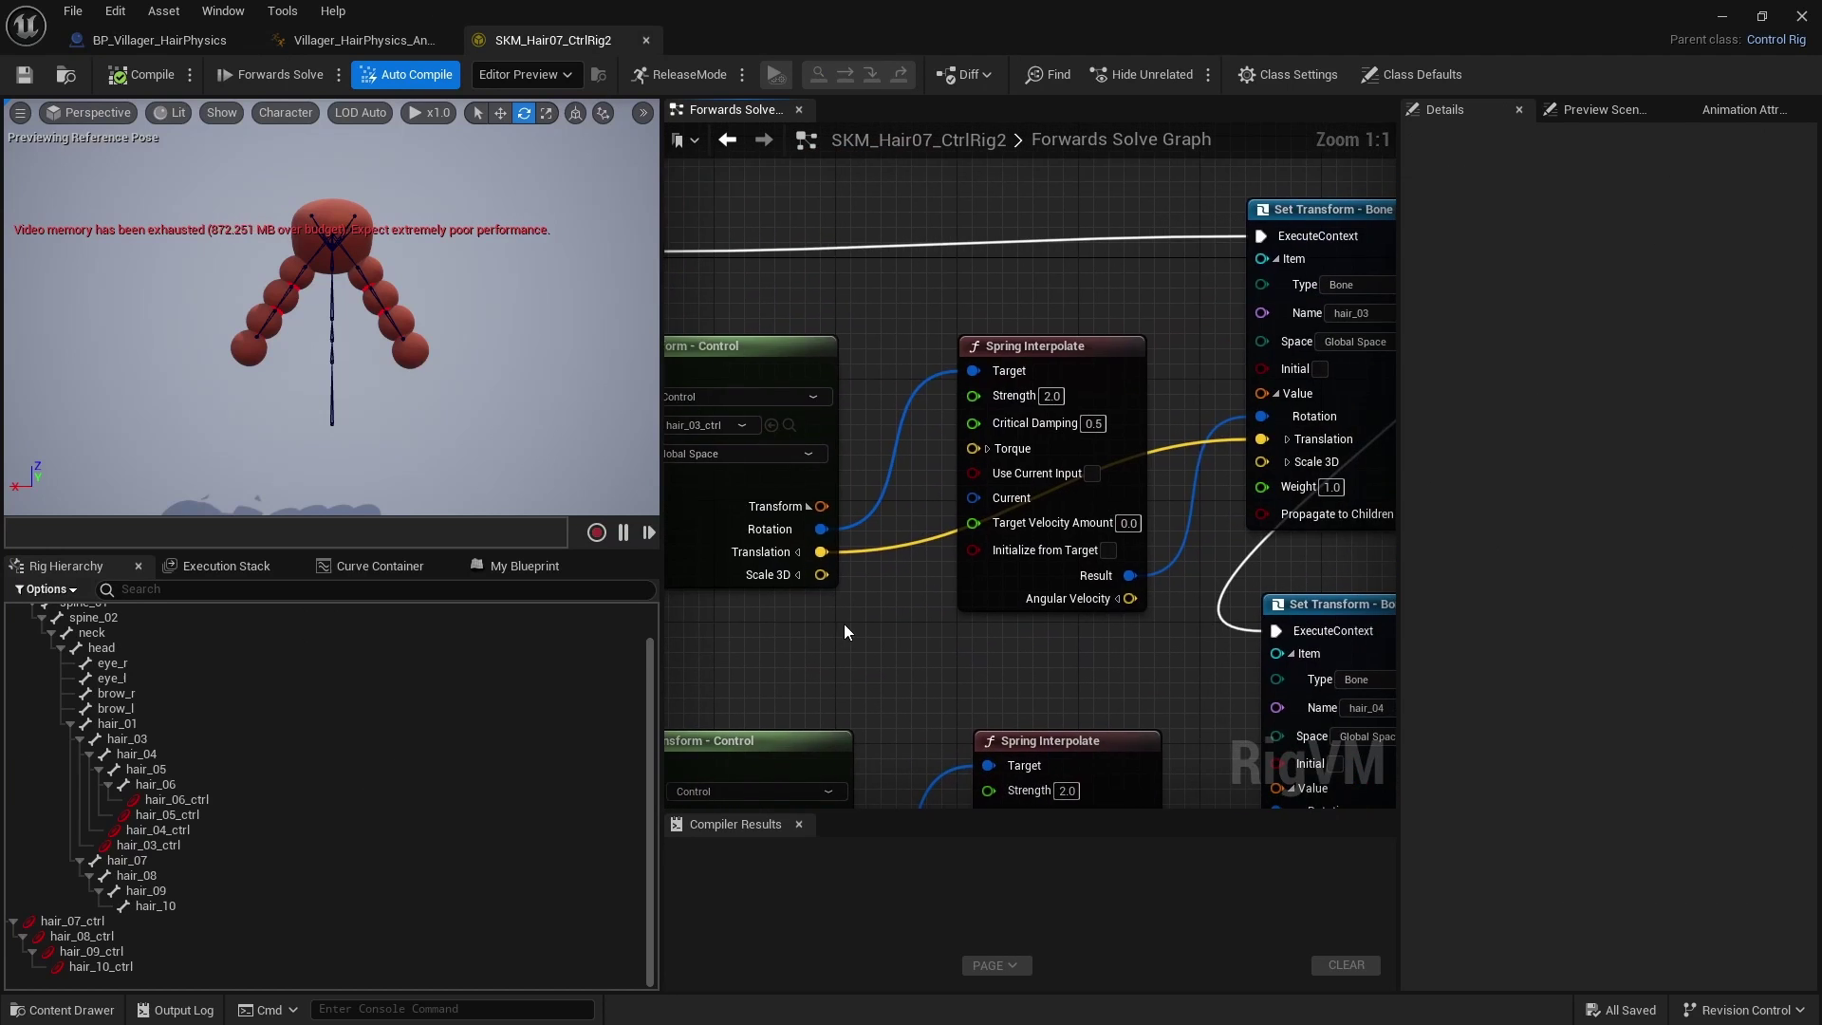
{"action": "right_click_drag", "start_coordinate": [938, 515], "coordinate": [938, 701]}
{"action": "scroll", "coordinate": [938, 701], "scroll_direction": "down", "scroll_amount": 1}
{"action": "right_click_drag", "start_coordinate": [1009, 579], "coordinate": [1002, 412]}
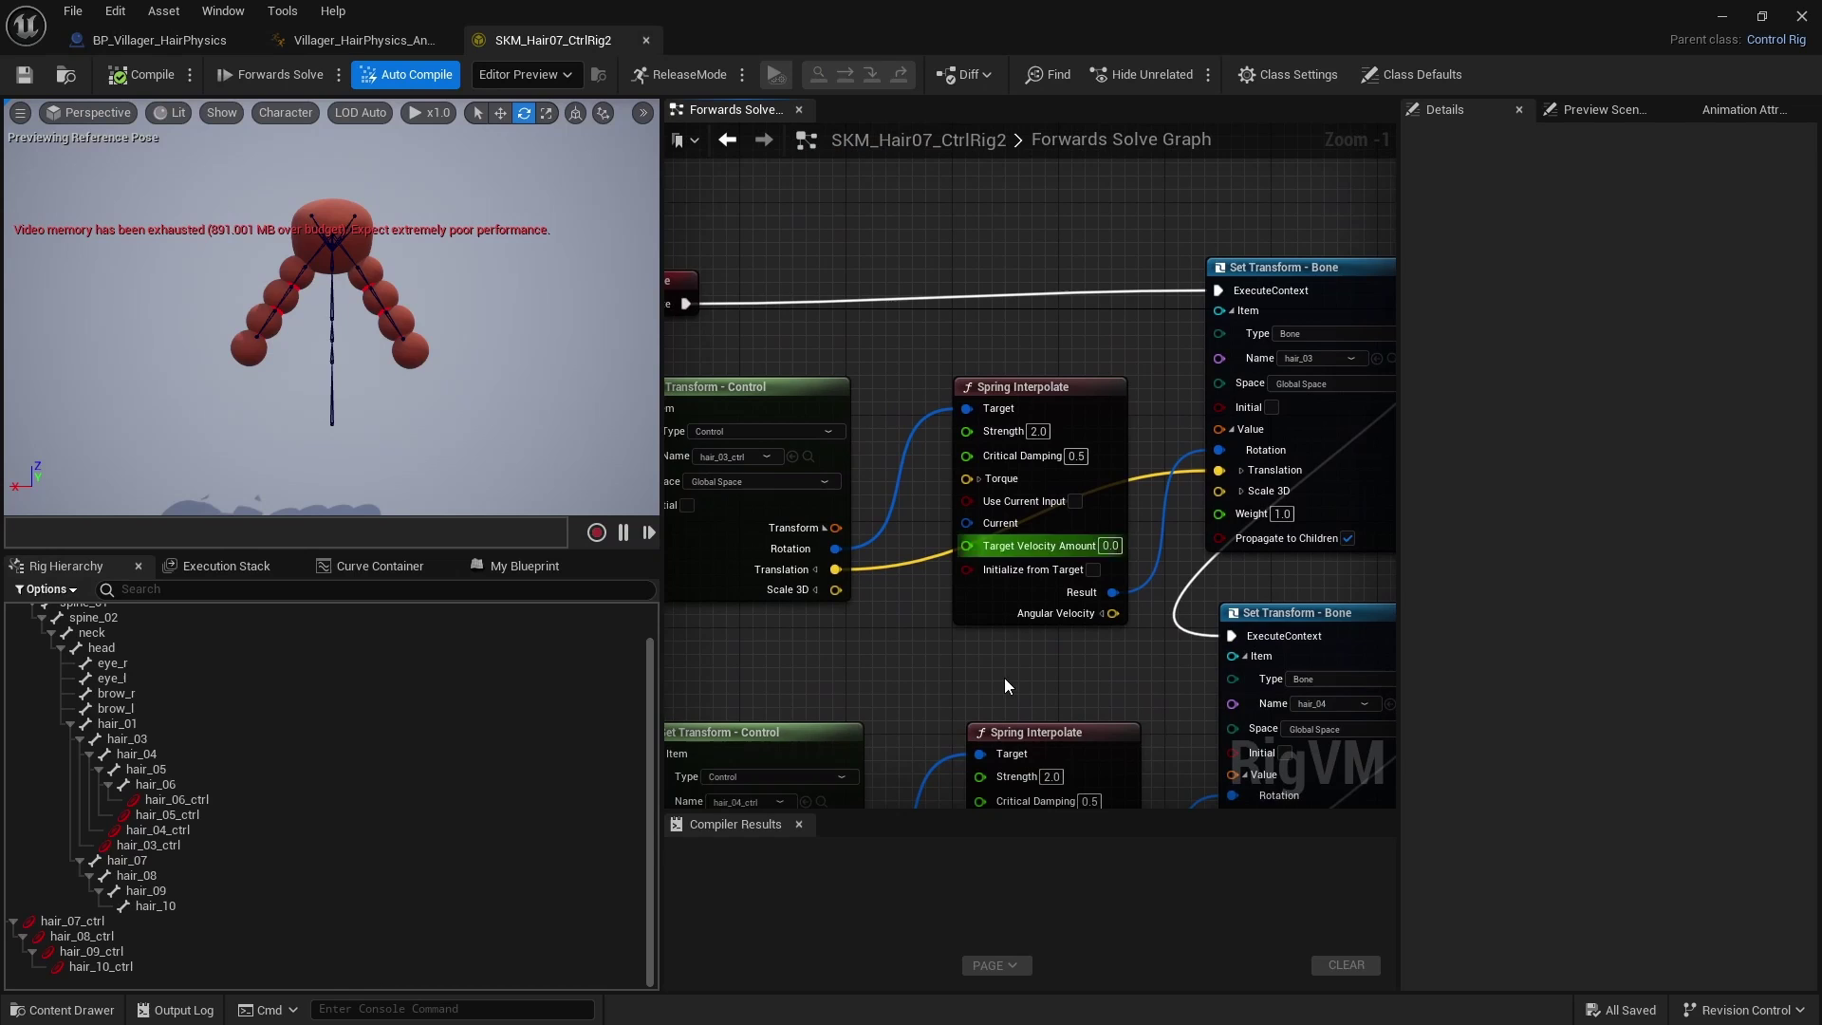
{"action": "right_click_drag", "start_coordinate": [955, 656], "coordinate": [924, 723]}
{"action": "right_click_drag", "start_coordinate": [880, 581], "coordinate": [940, 598]}
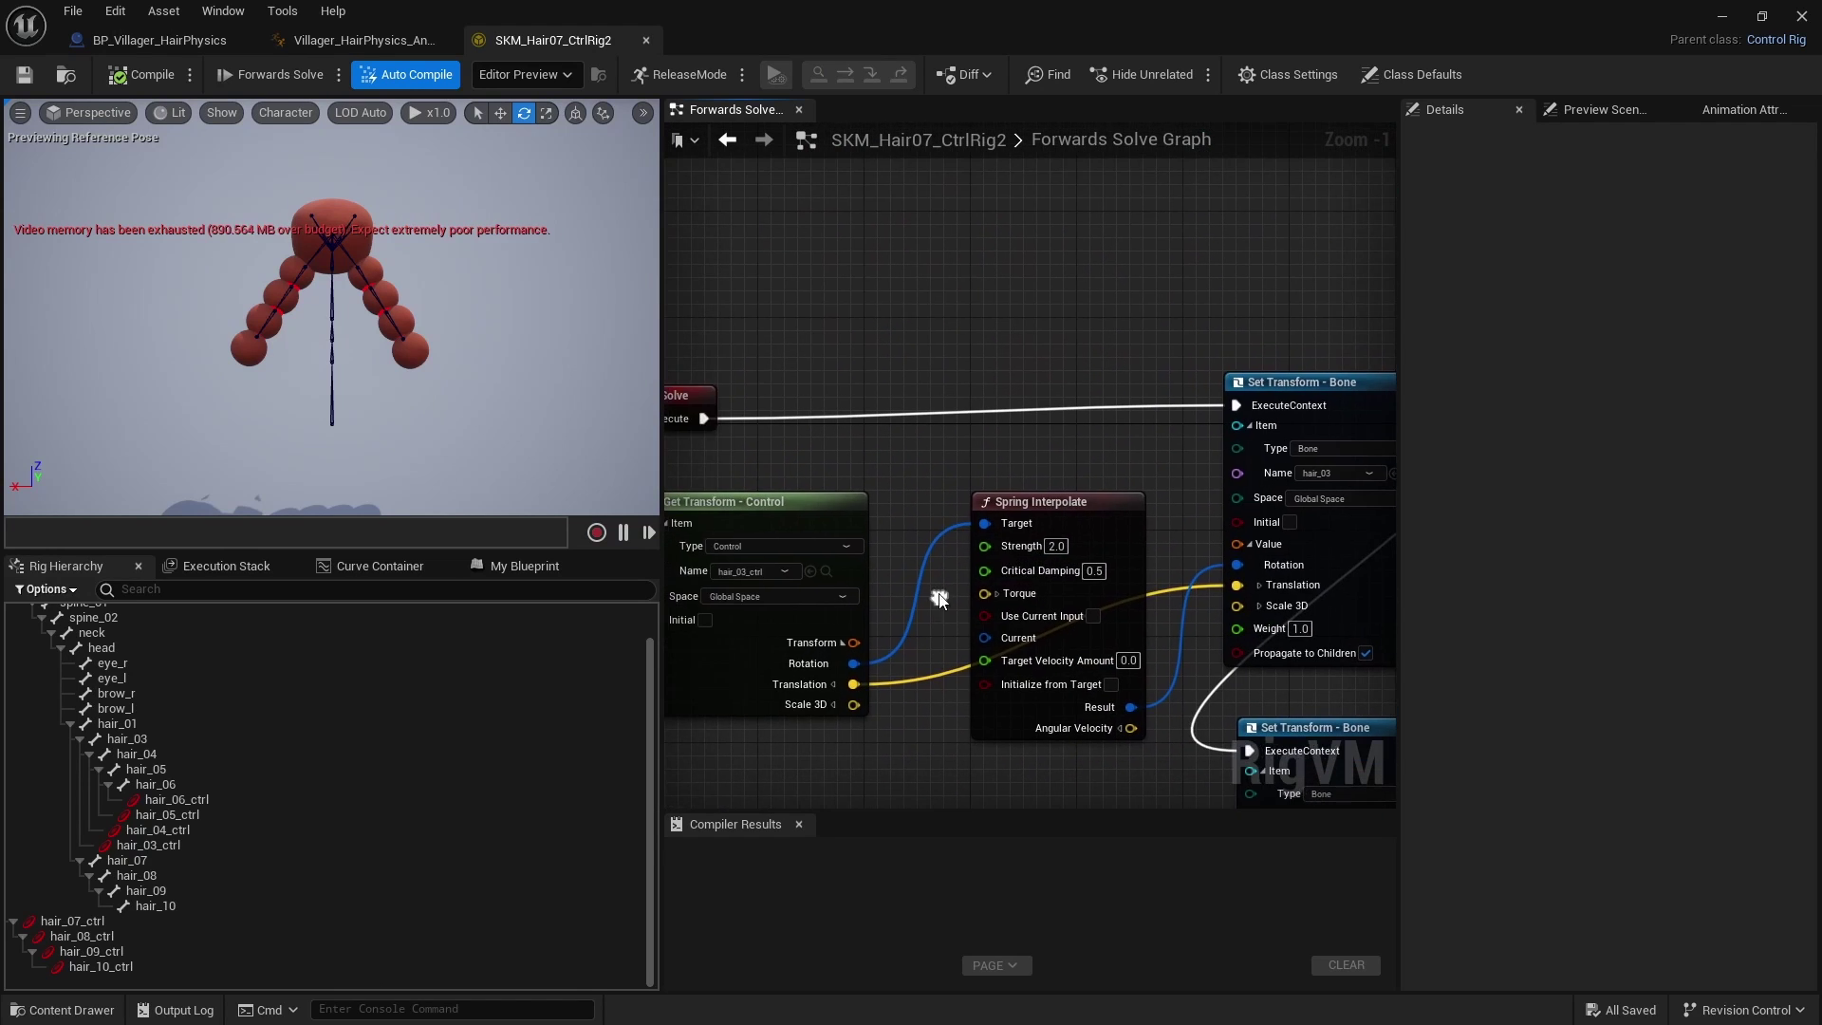
{"action": "right_click", "coordinate": [987, 551]}
{"action": "left_click", "coordinate": [1057, 649]}
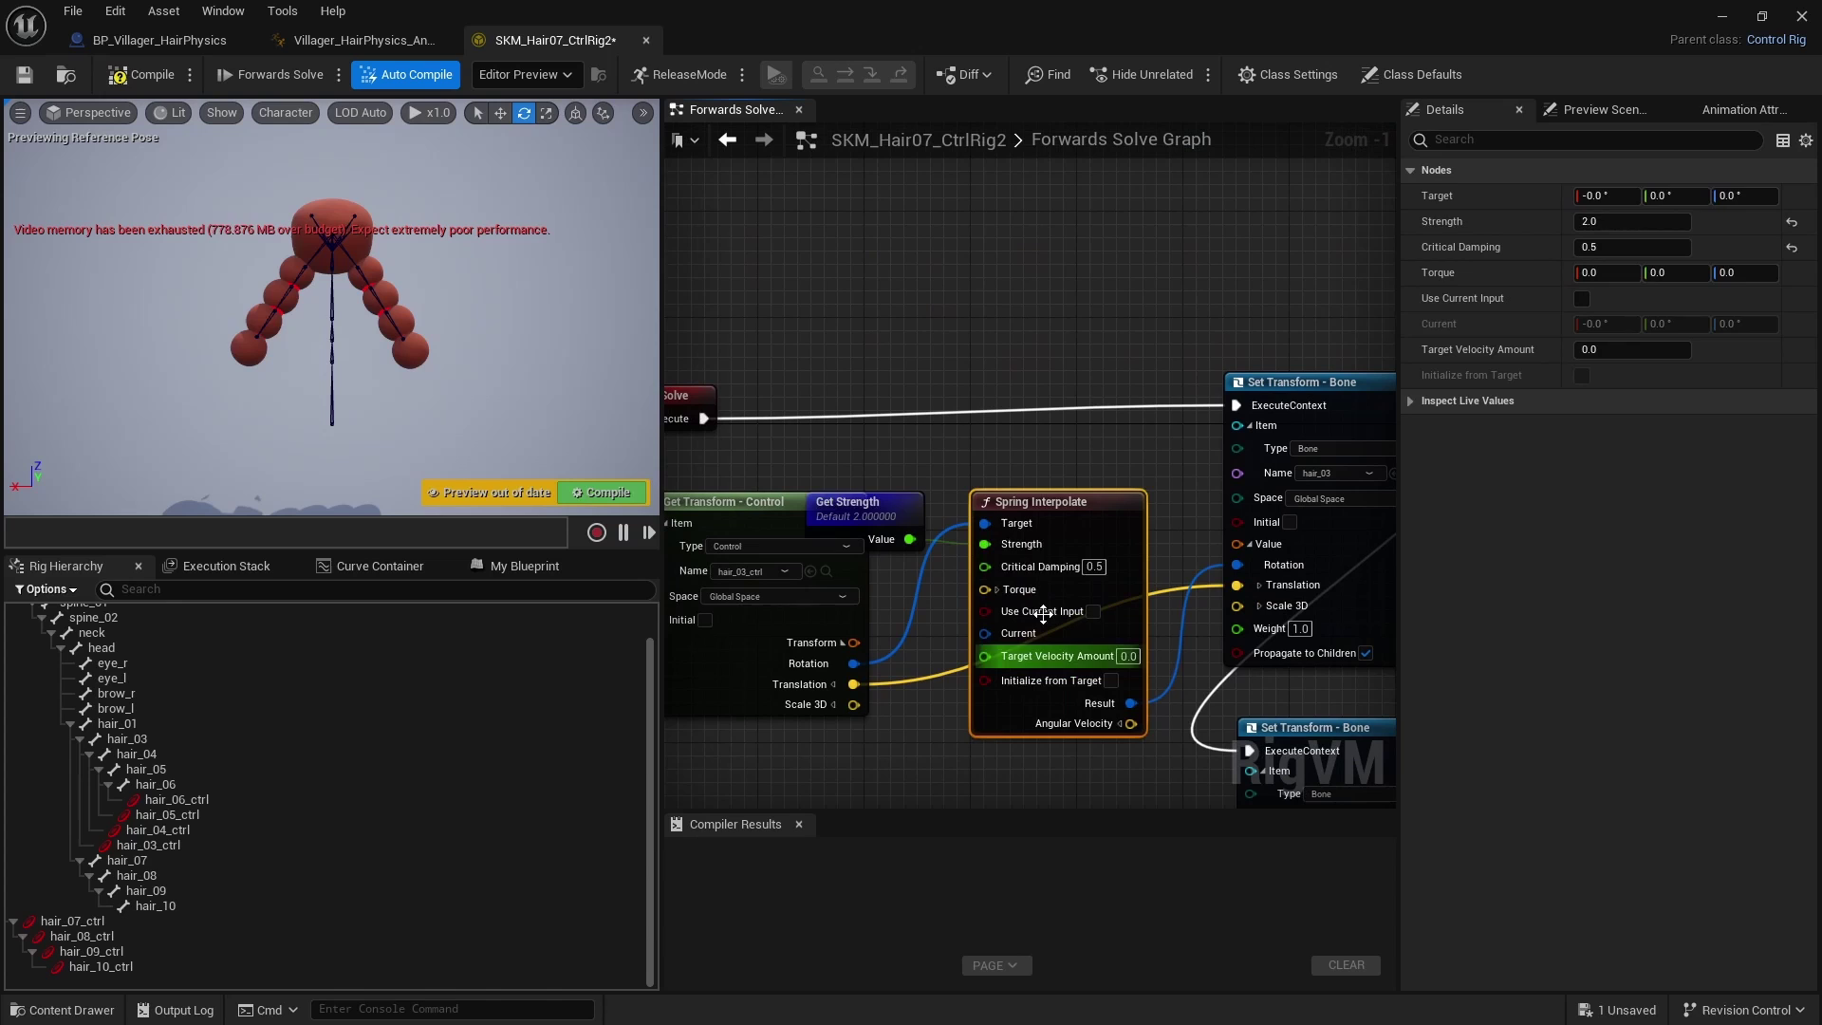
Step: Move the Get Strength node above the Forwards Solve execution wire, and compile and save the Control Rig
{"action": "left_click_drag", "start_coordinate": [904, 518], "coordinate": [923, 332]}
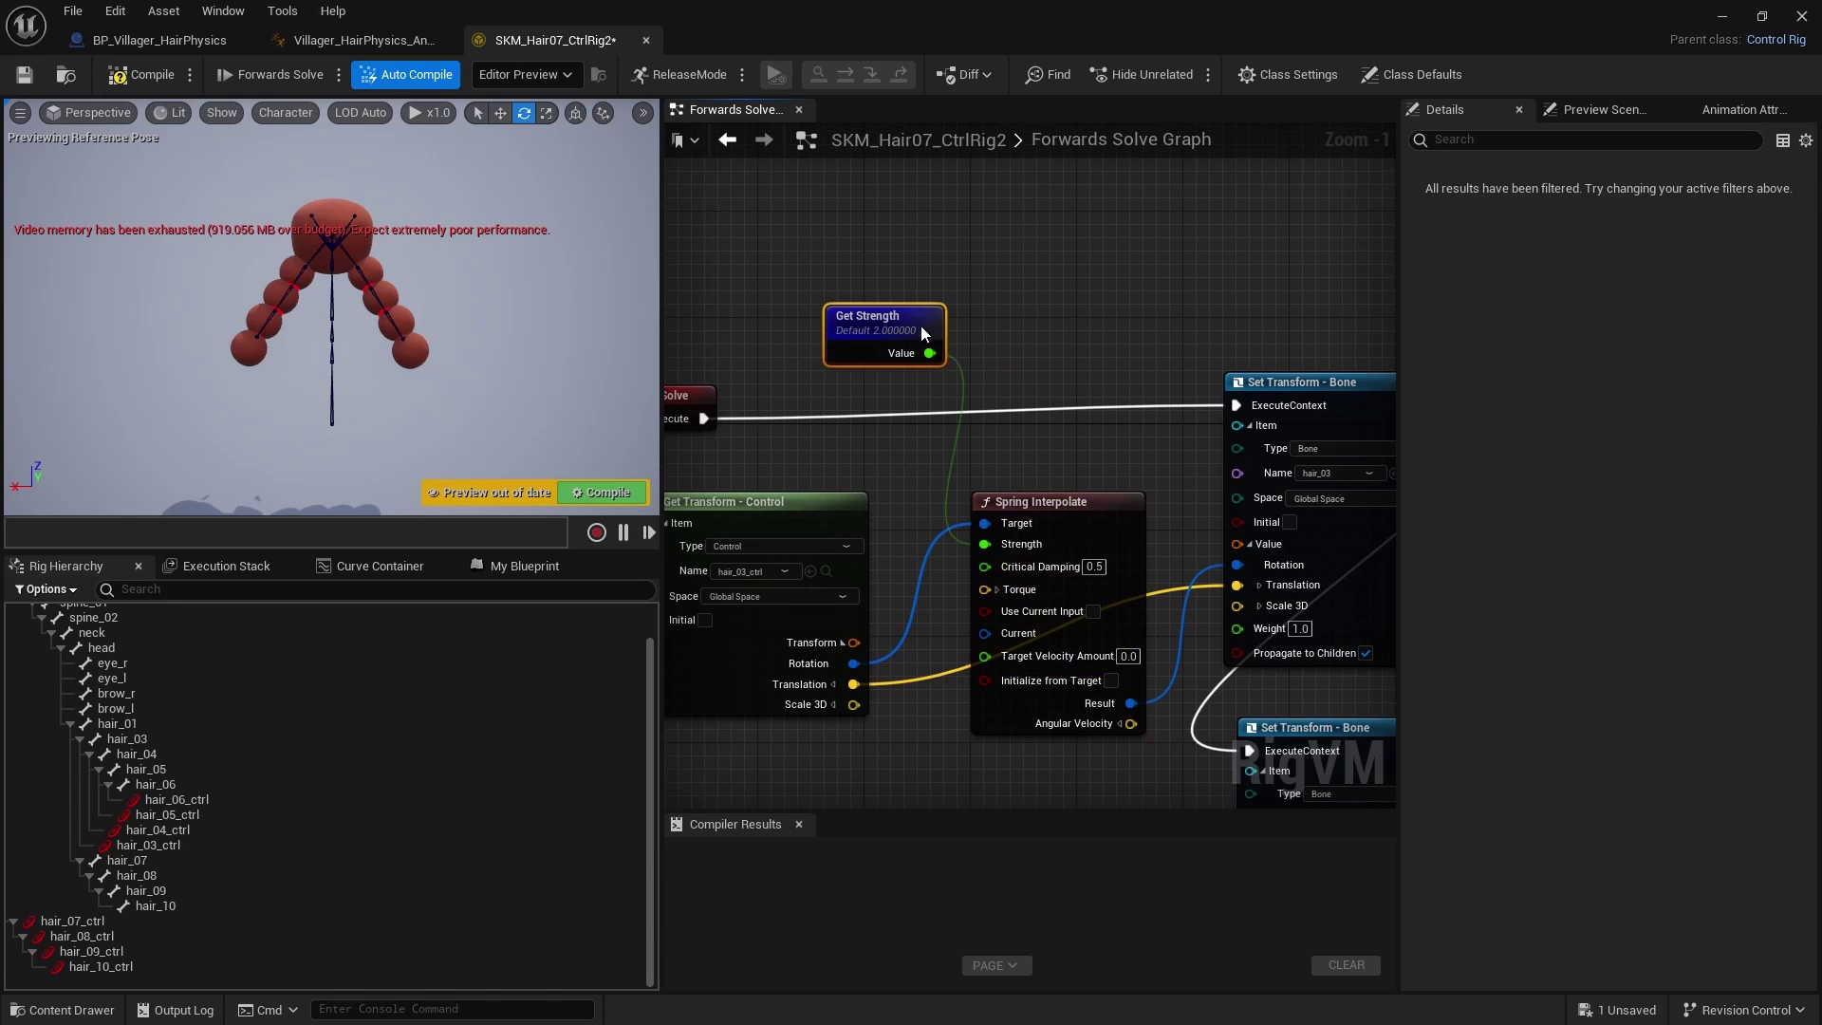
{"action": "left_click", "coordinate": [115, 78]}
{"action": "left_click", "coordinate": [24, 74]}
Step: Set the default value of the Strength variable to 10
{"action": "left_click", "coordinate": [524, 566]}
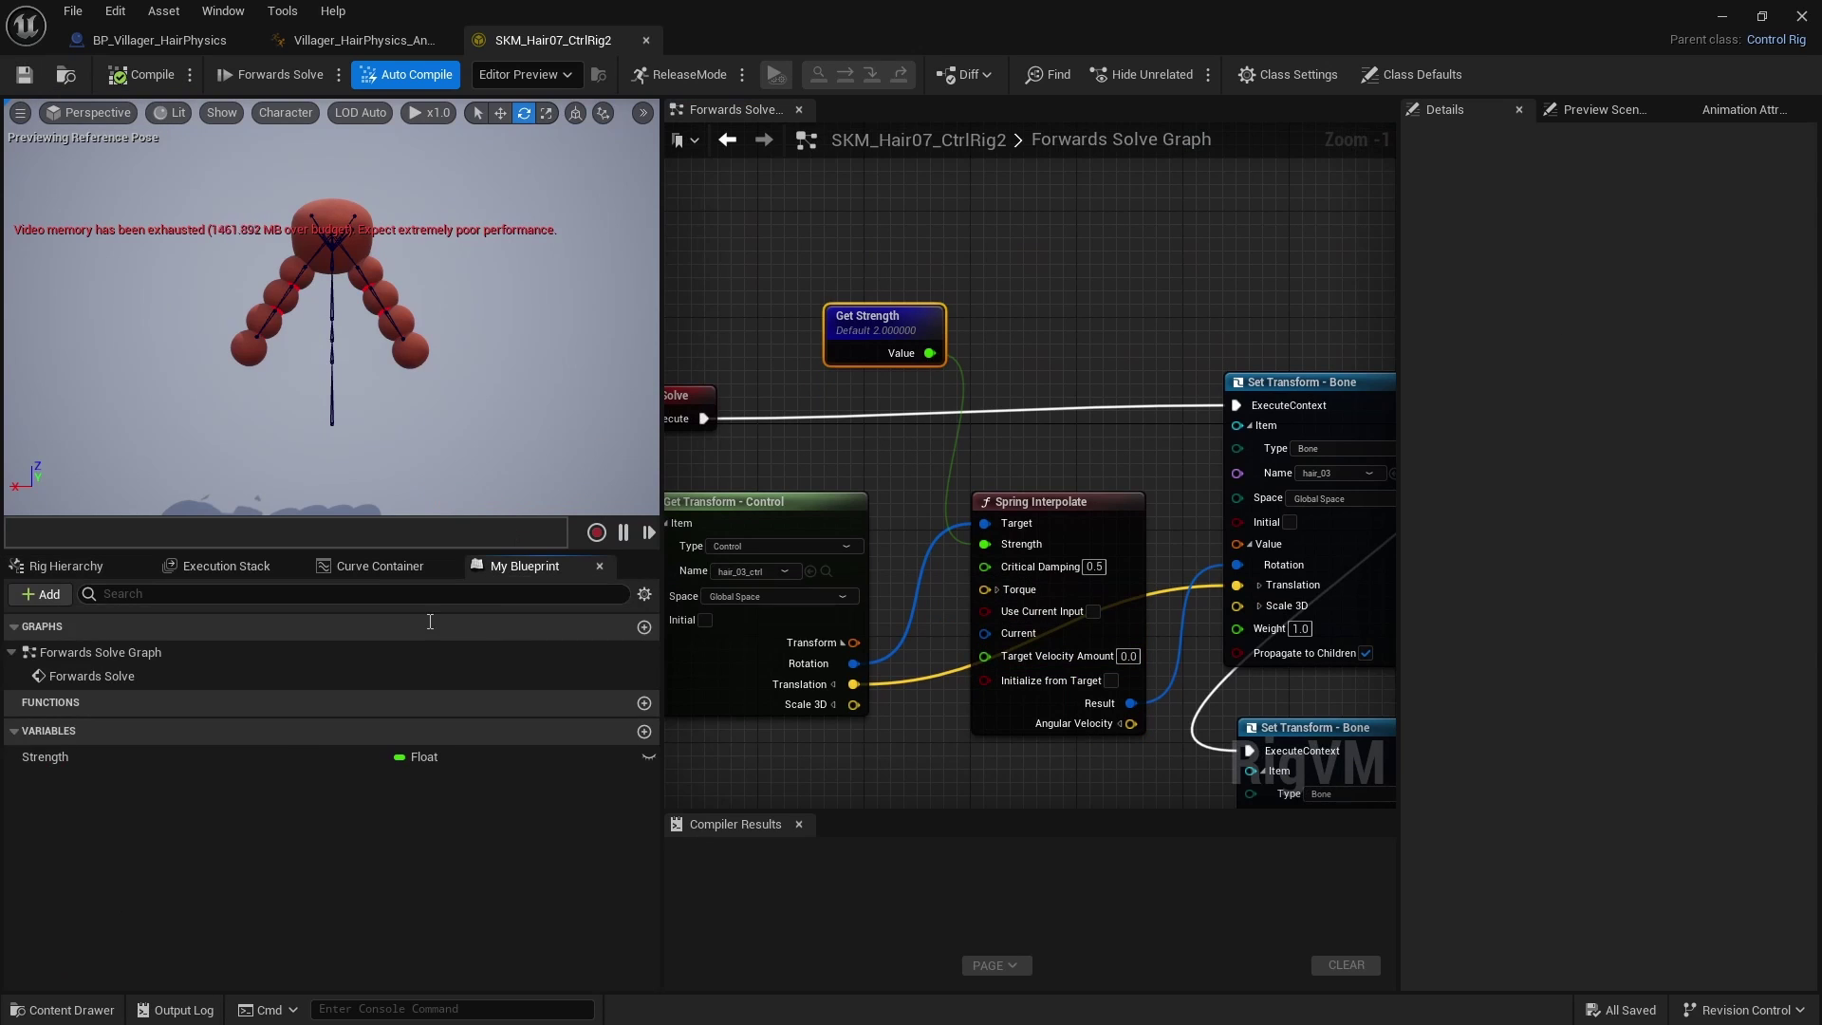
{"action": "left_click", "coordinate": [40, 758]}
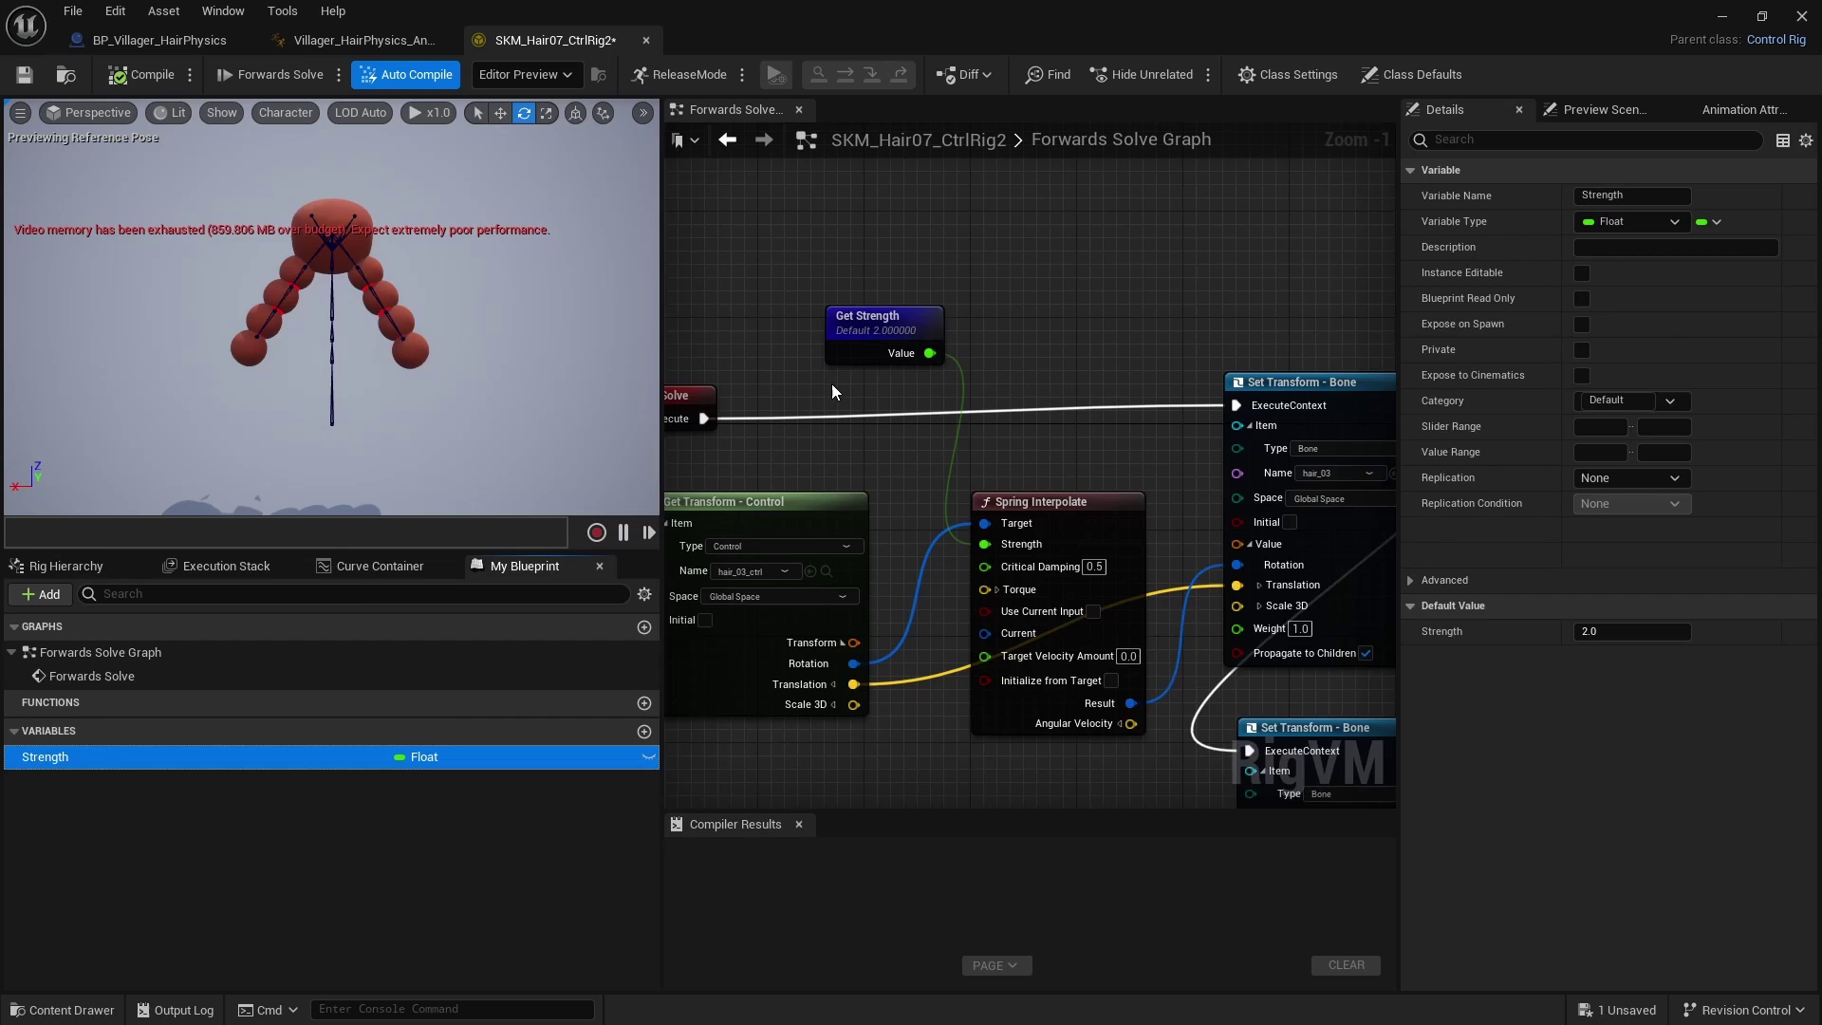
{"action": "right_click_drag", "start_coordinate": [833, 392], "coordinate": [895, 408]}
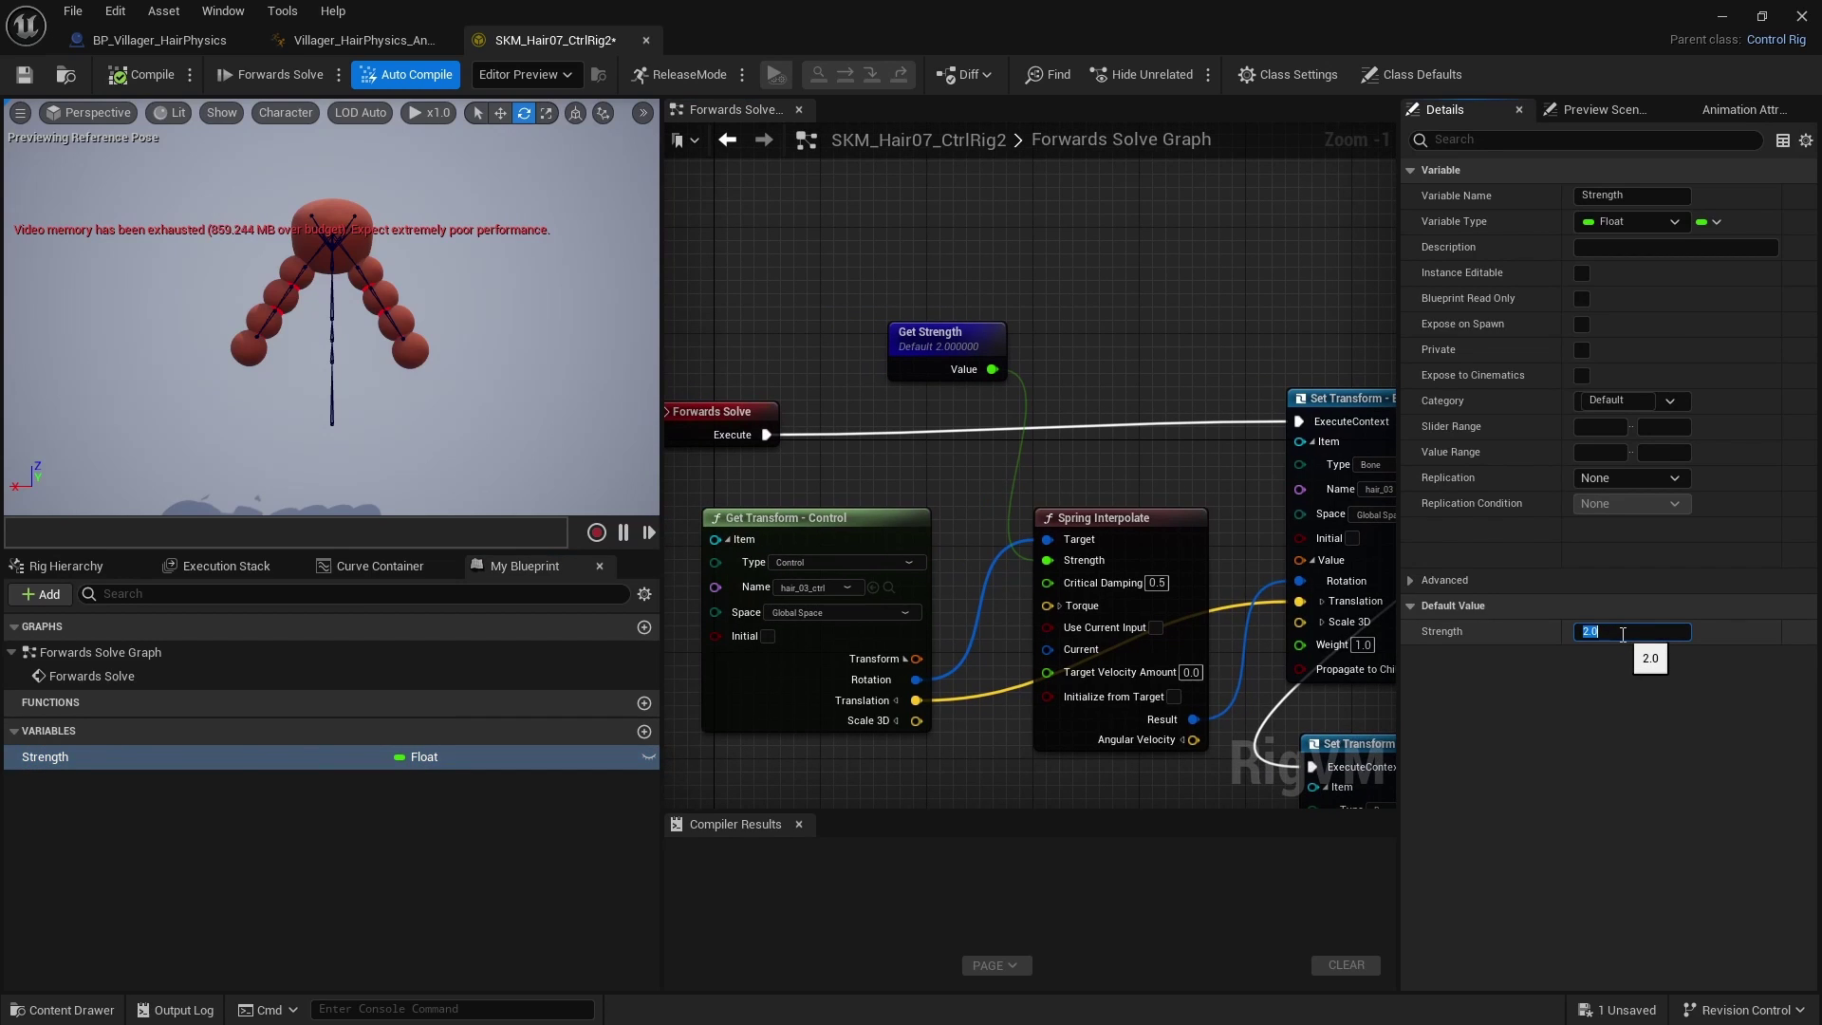
{"action": "type", "text": "10"}
{"action": "key", "text": "Return"}
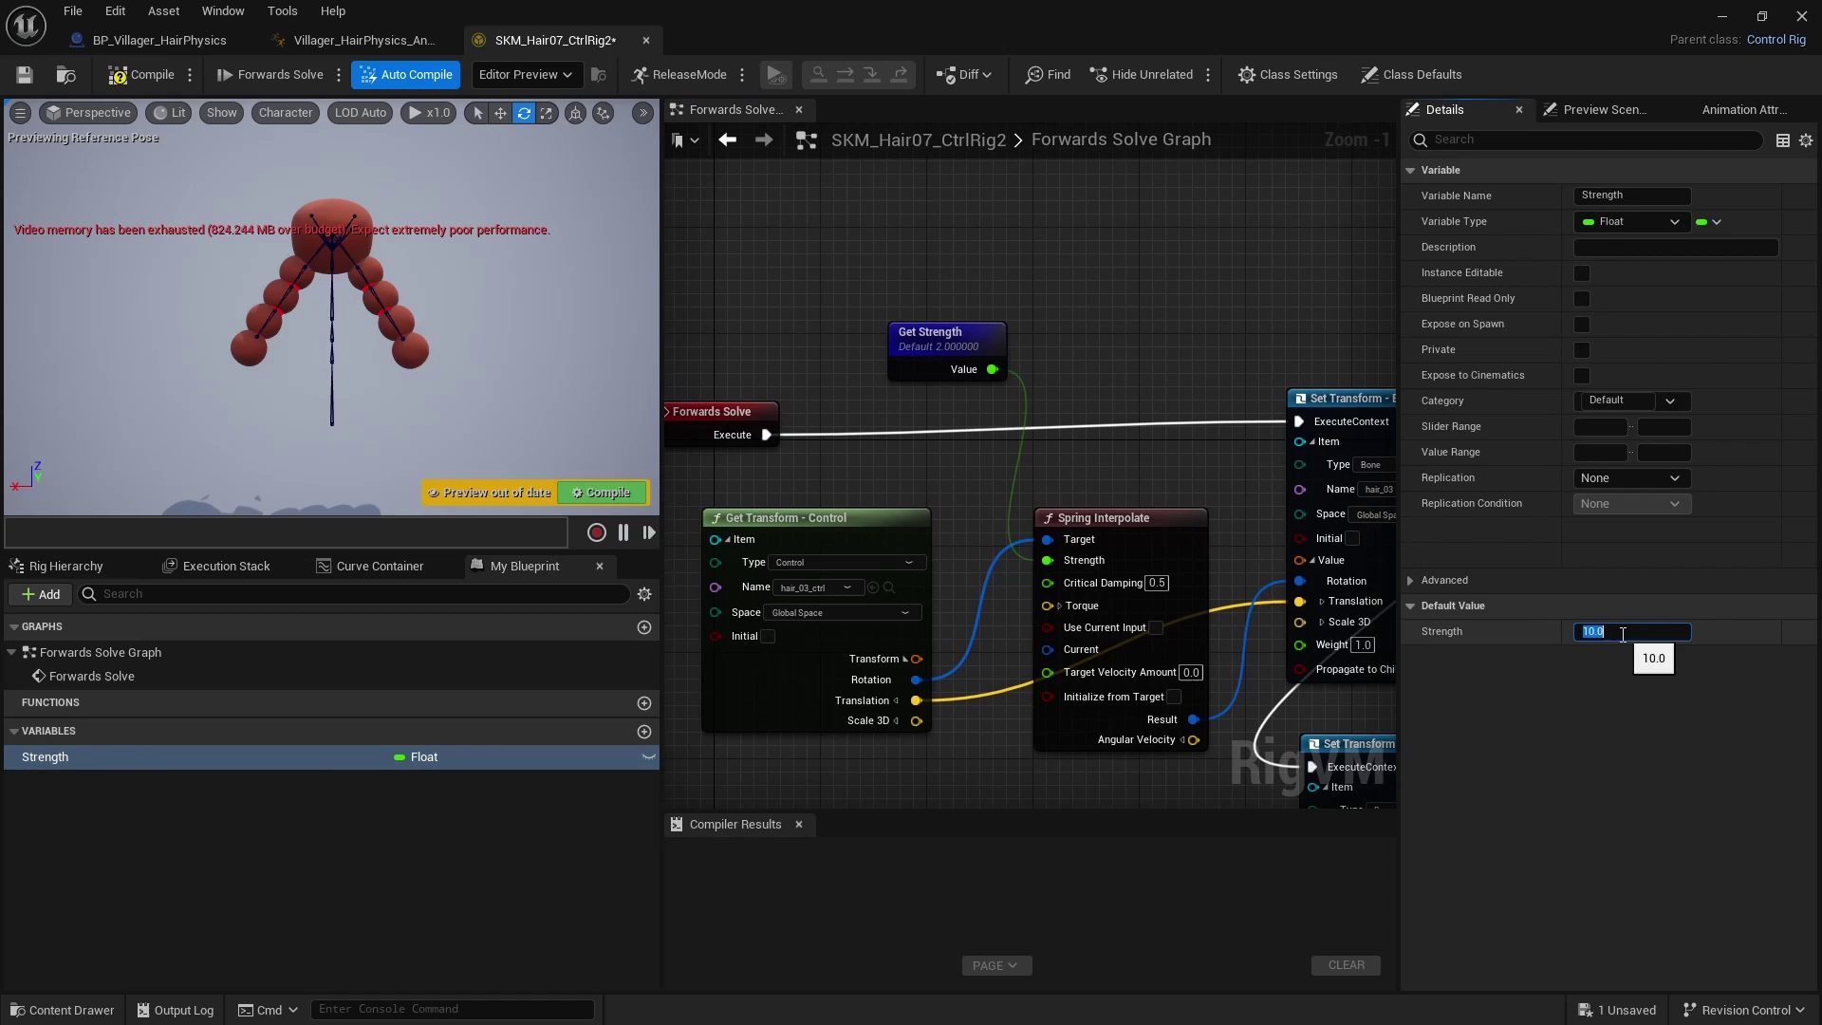
Step: Connect Get Strength to the Strength inputs of the remaining Spring Interpolate nodes and reposition the Get Strength node above the rows
{"action": "left_click_drag", "start_coordinate": [977, 377], "coordinate": [1062, 738]}
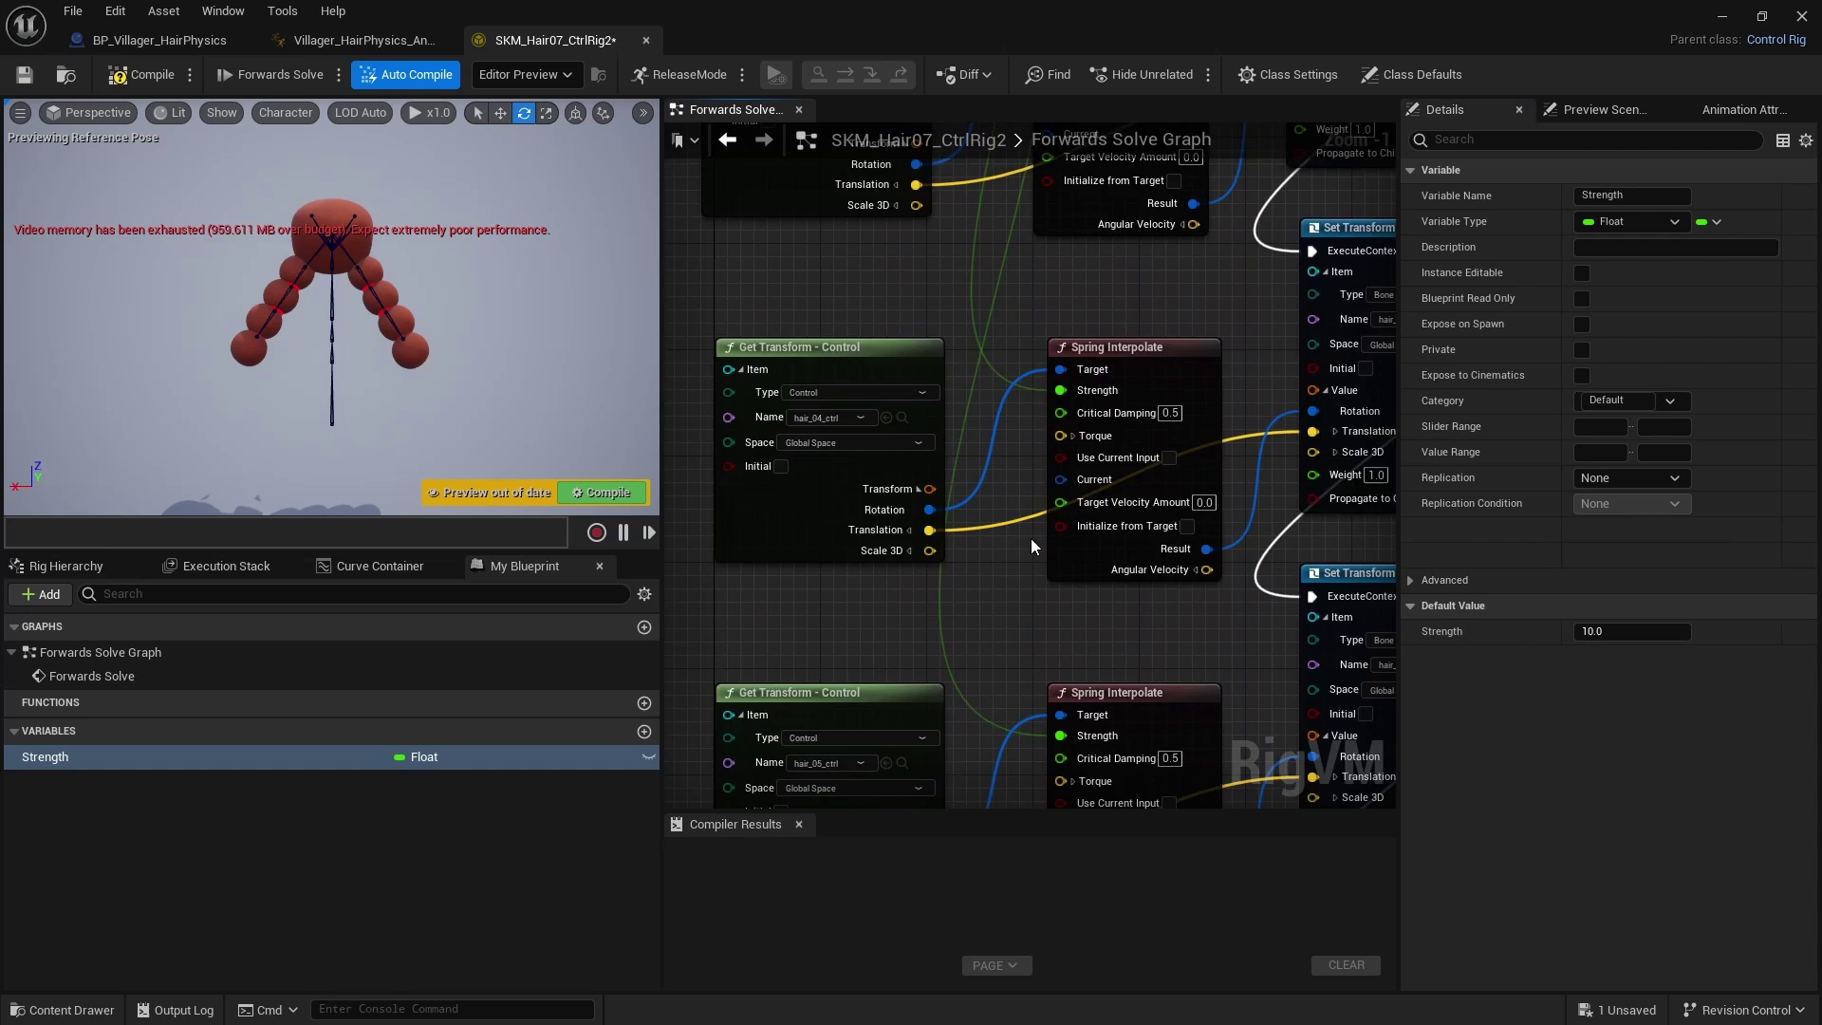
{"action": "scroll", "coordinate": [1031, 537], "scroll_direction": "down", "scroll_amount": 4}
{"action": "left_click", "coordinate": [1014, 283]}
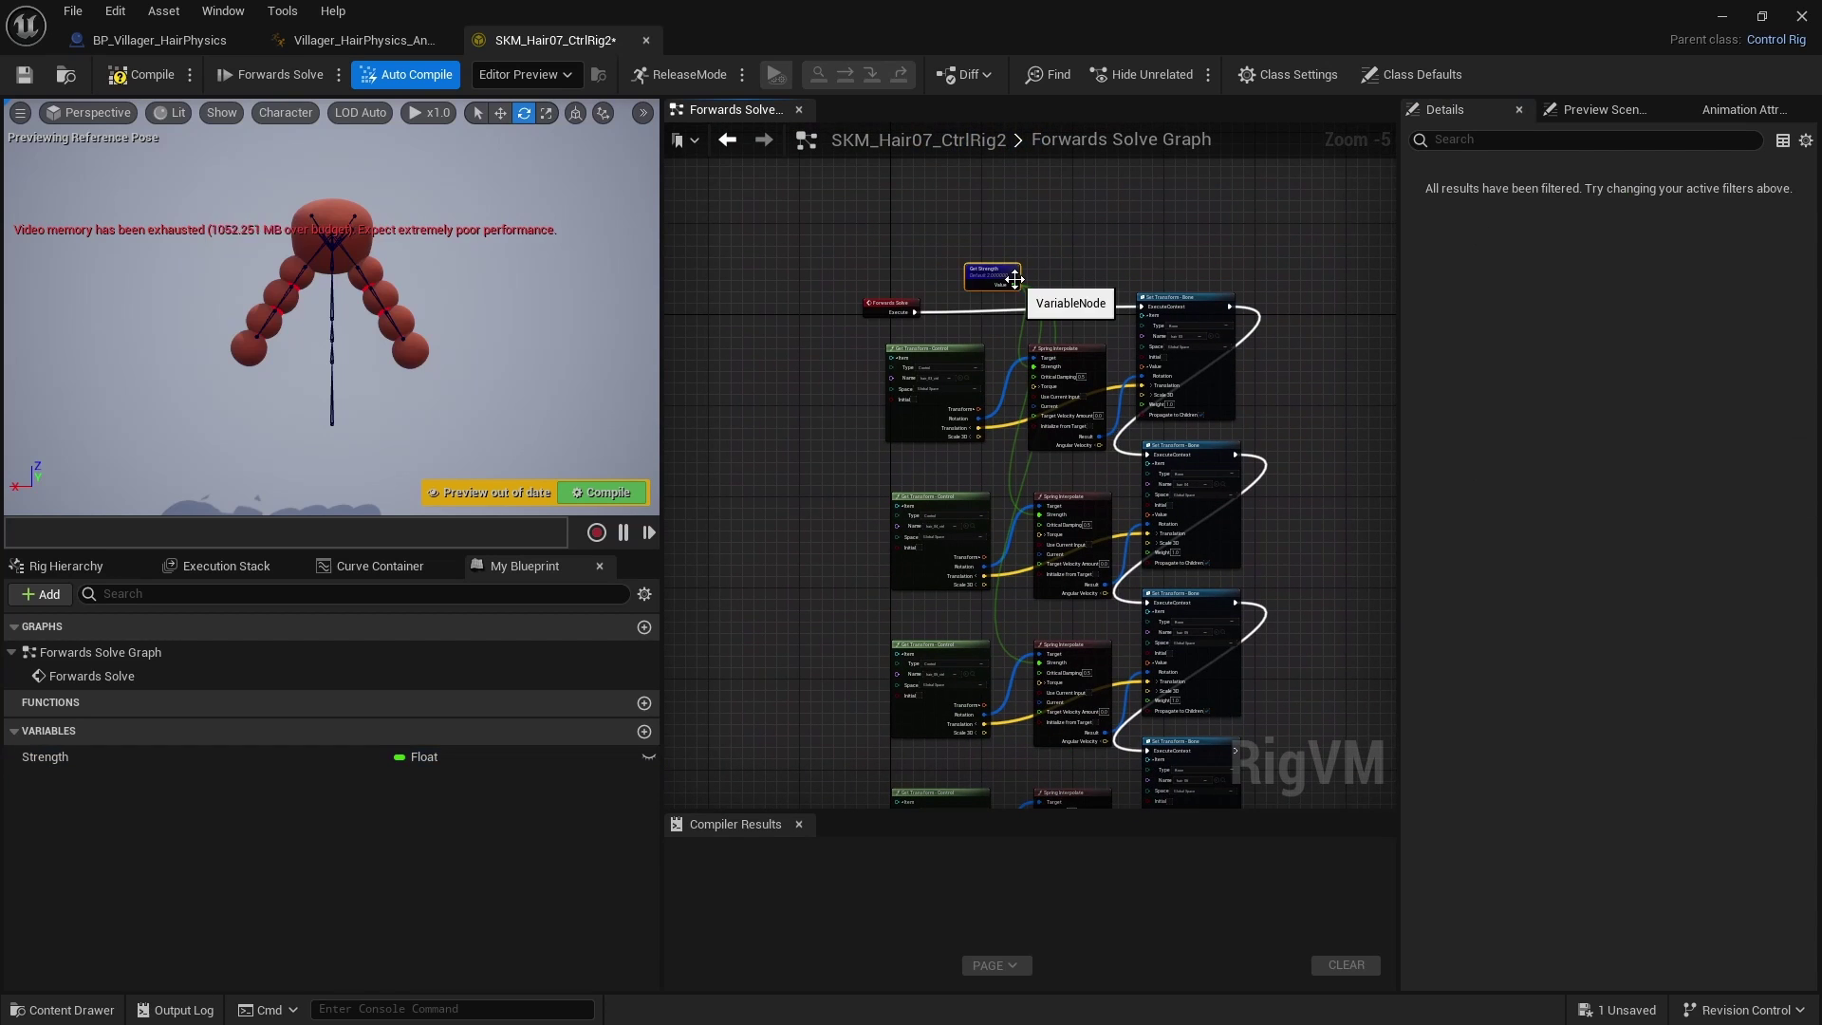
{"action": "left_click_drag", "start_coordinate": [1013, 283], "coordinate": [1041, 315]}
{"action": "right_click_drag", "start_coordinate": [1077, 454], "coordinate": [1059, 807]}
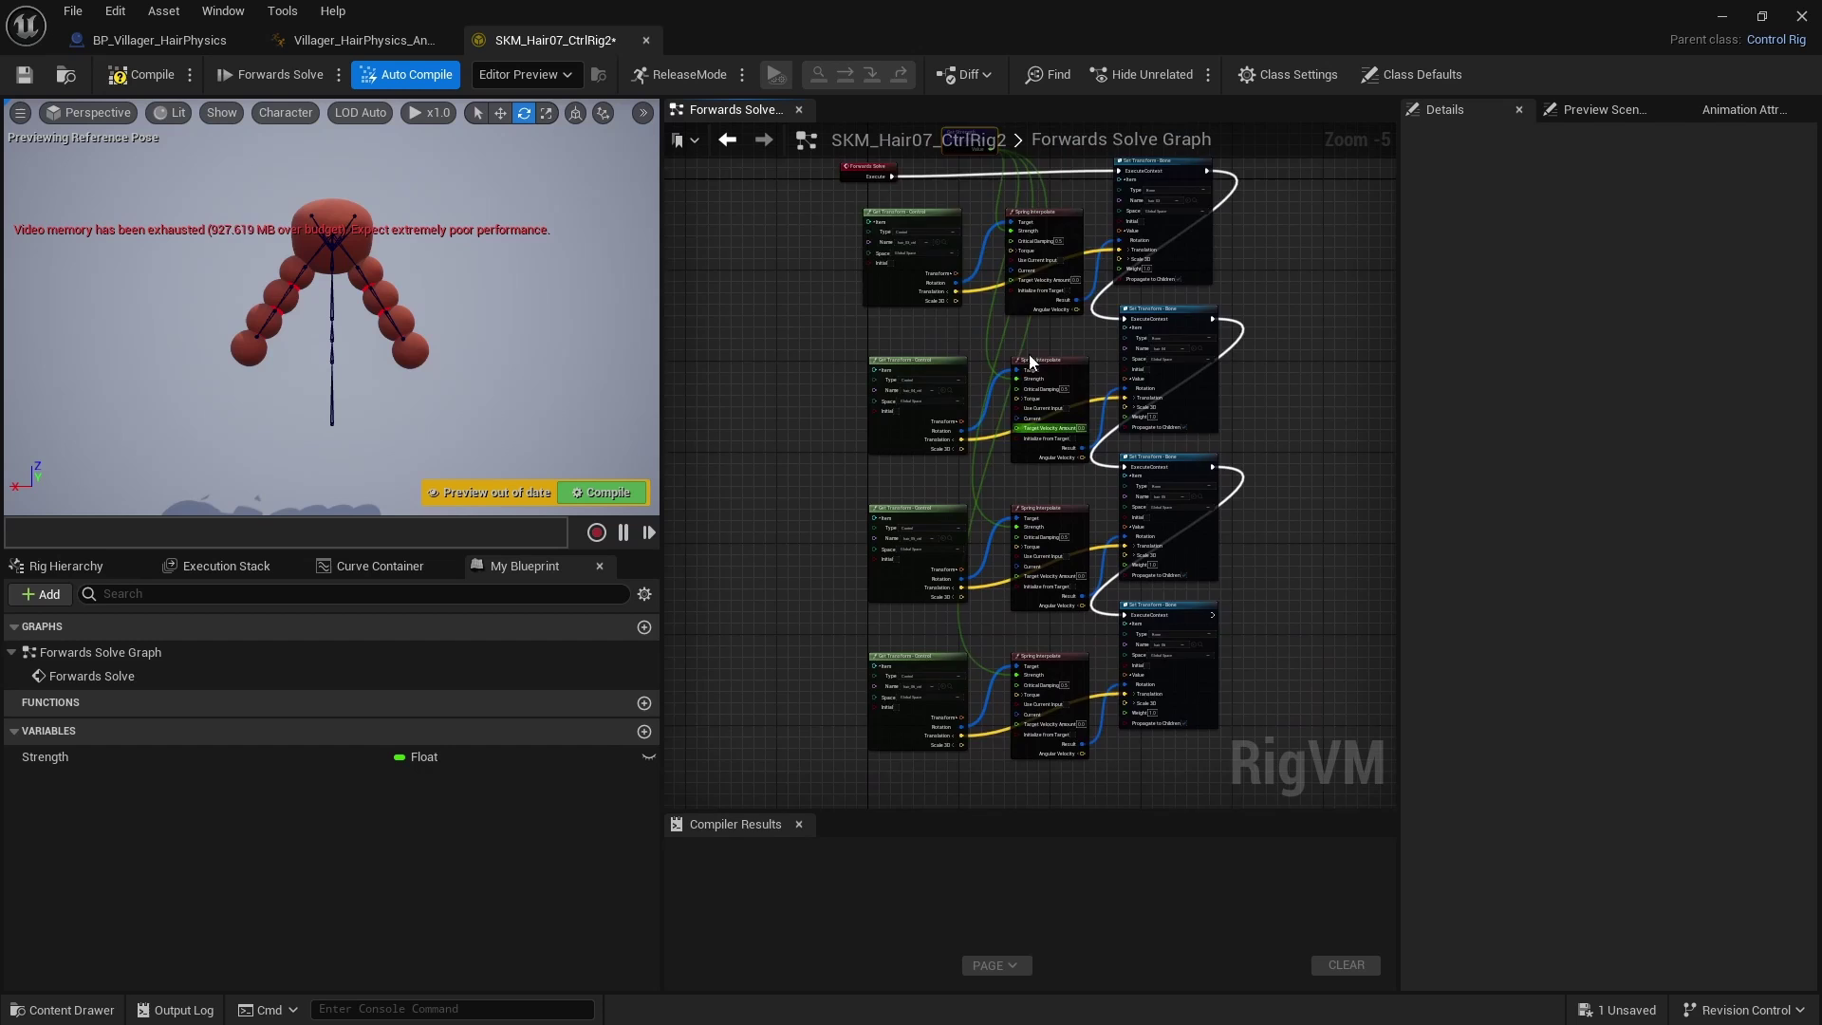
{"action": "right_click_drag", "start_coordinate": [1028, 354], "coordinate": [1055, 660]}
Step: Compile and save the Control Rig and check the braid motion from behind in BP_Villager_HairPhysics
{"action": "left_click", "coordinate": [124, 76]}
{"action": "left_click", "coordinate": [142, 40]}
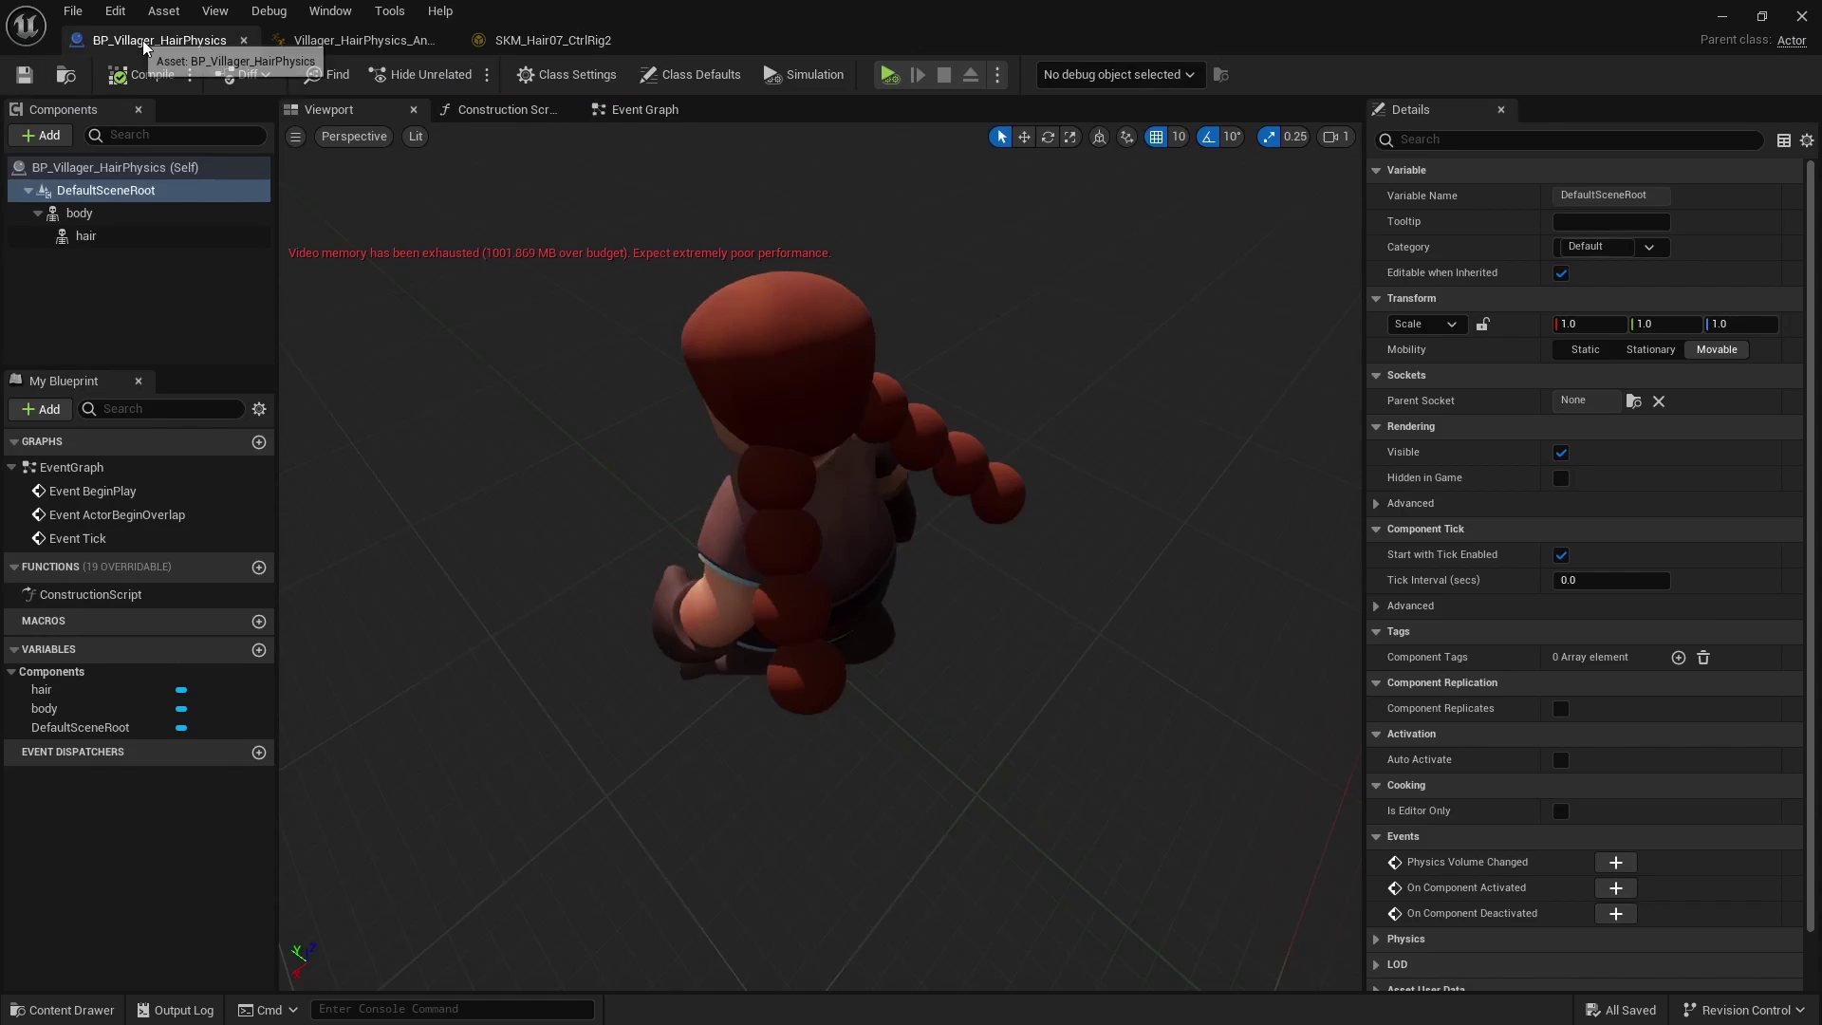
{"action": "mouse_move", "coordinate": [781, 679]}
{"action": "left_mouse_down", "text": "alt"}
{"action": "mouse_move", "coordinate": [781, 740]}
{"action": "mouse_move", "coordinate": [781, 680]}
{"action": "left_mouse_up", "text": "alt"}
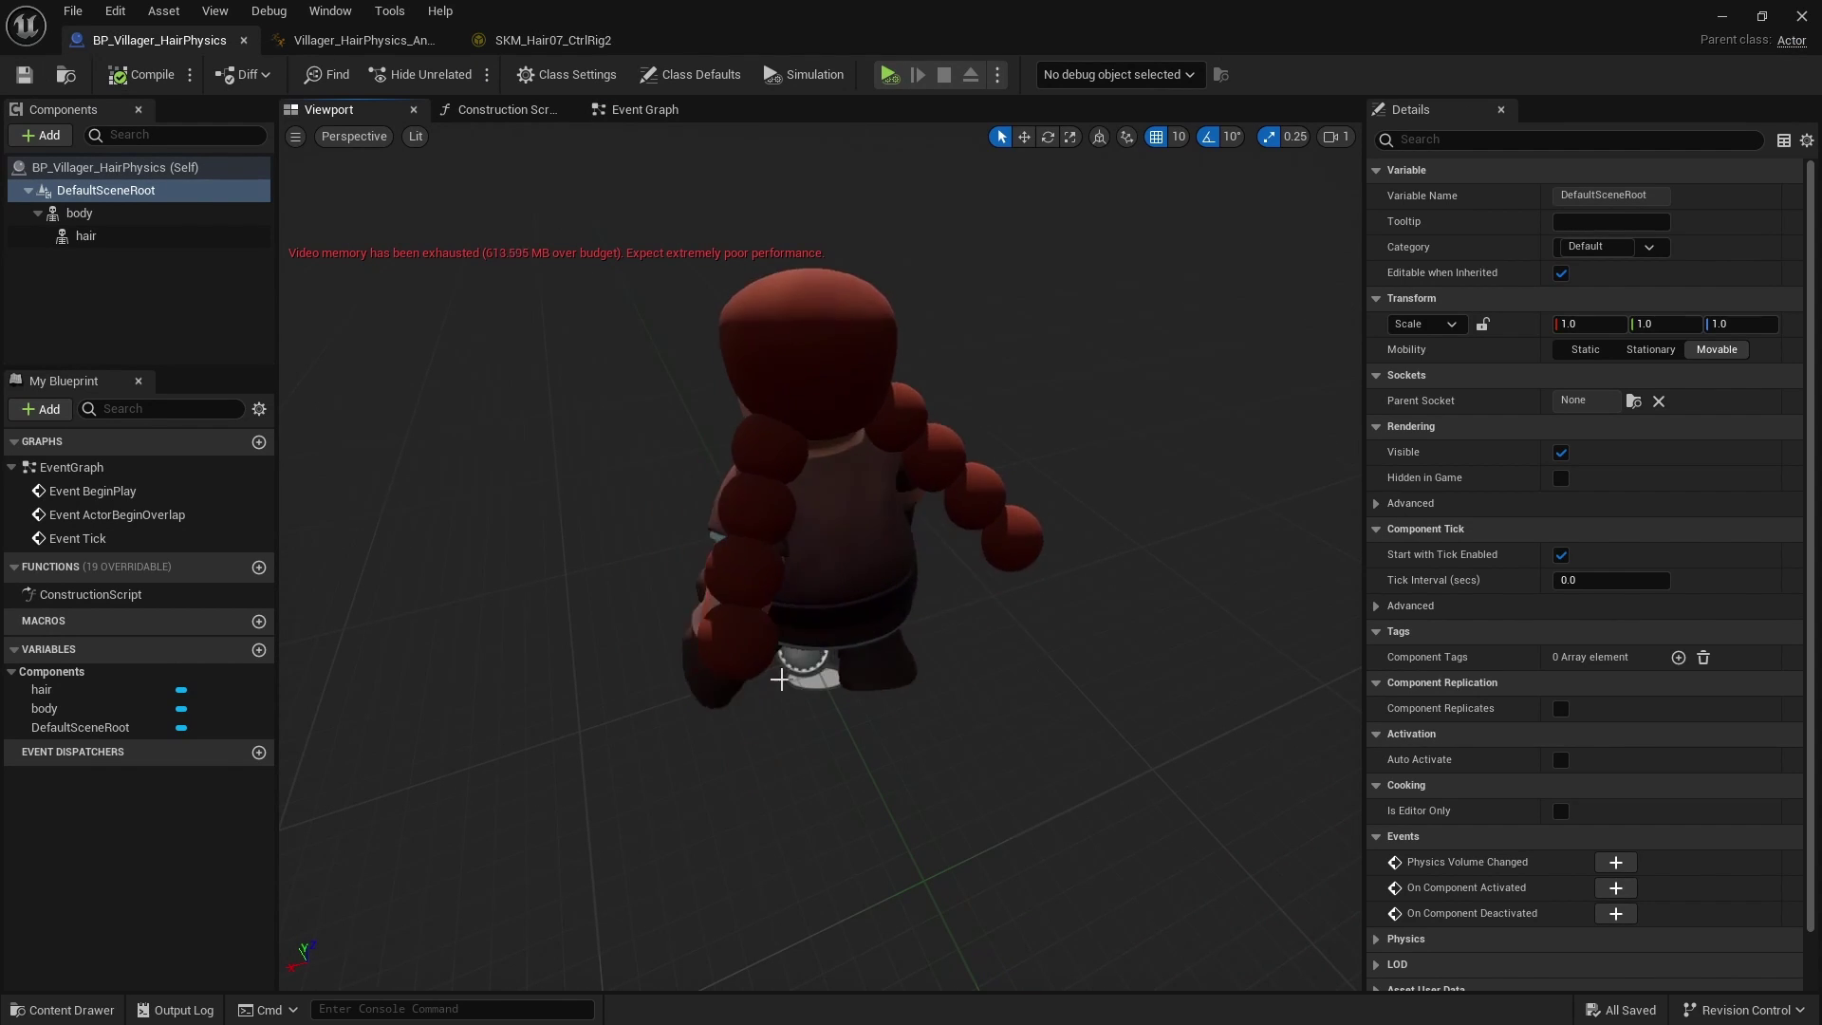
Step: In SKM_Hair07_CtrlRig2, set the Strength variable's default value to 1.0, and compile and save the rig
{"action": "left_click", "coordinate": [531, 38]}
{"action": "left_click", "coordinate": [991, 439]}
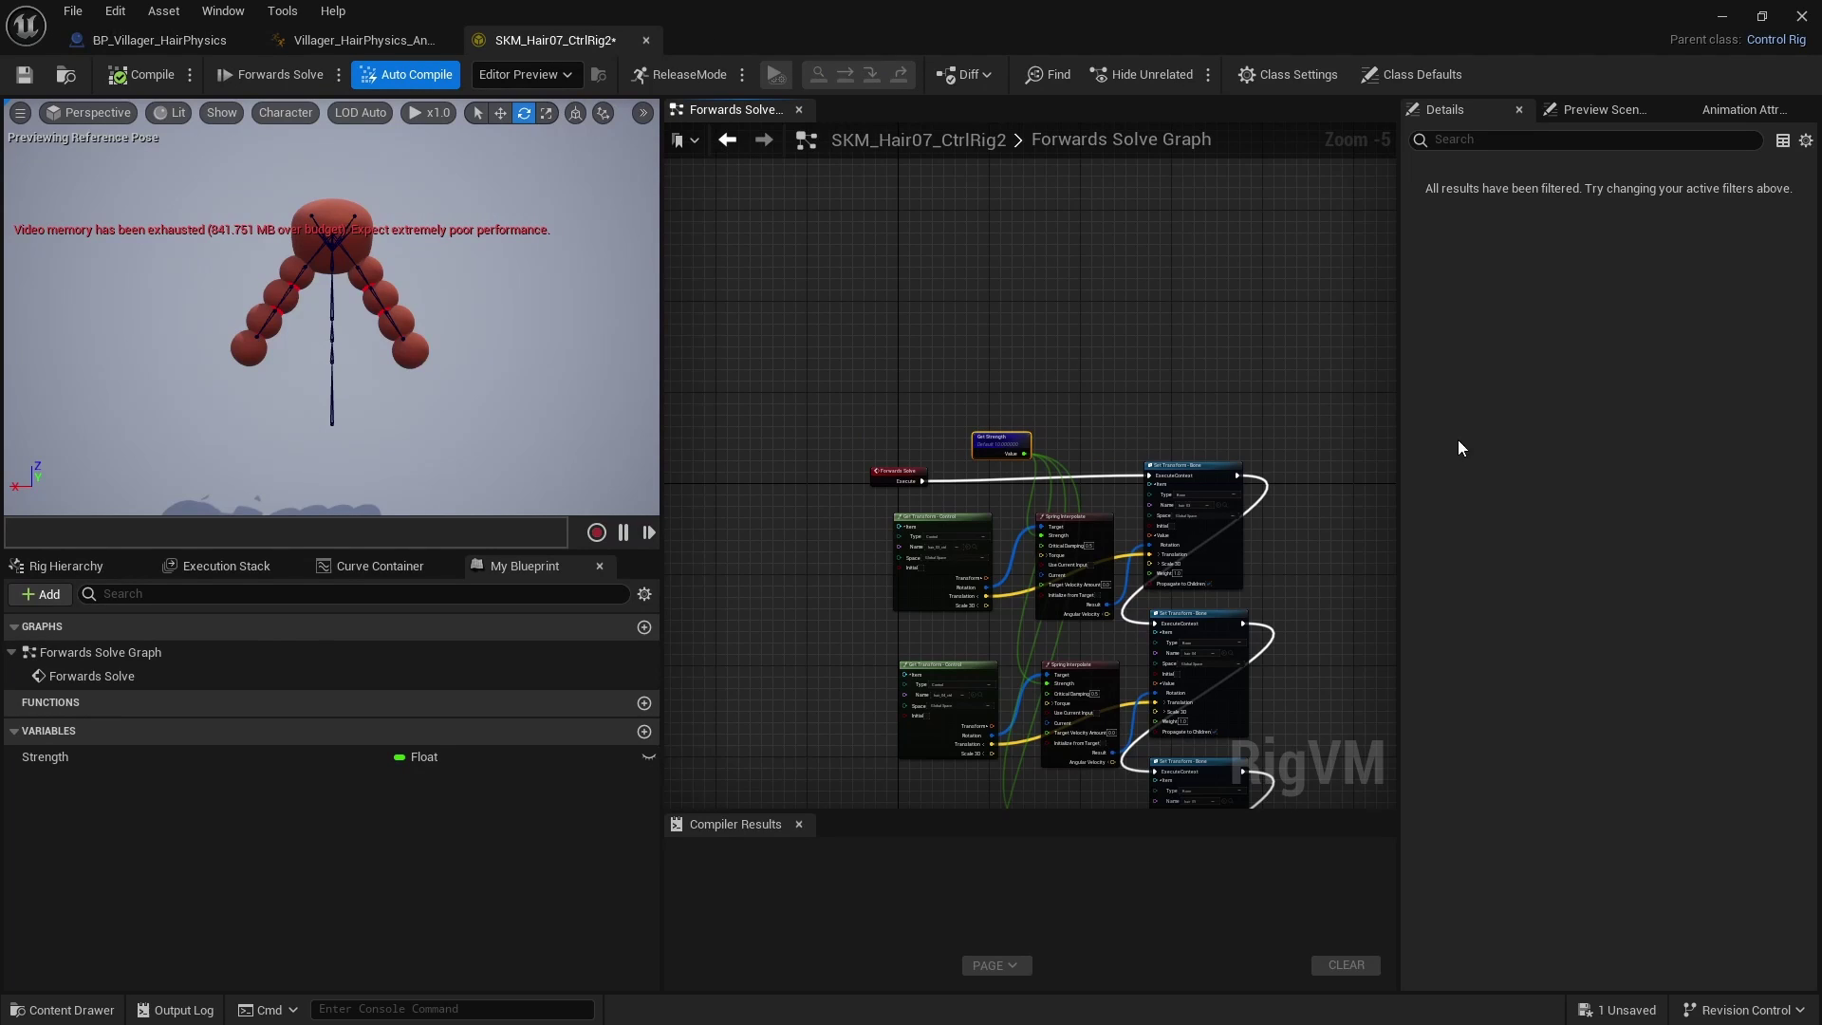
{"action": "scroll", "coordinate": [1056, 460], "scroll_direction": "up", "scroll_amount": 3}
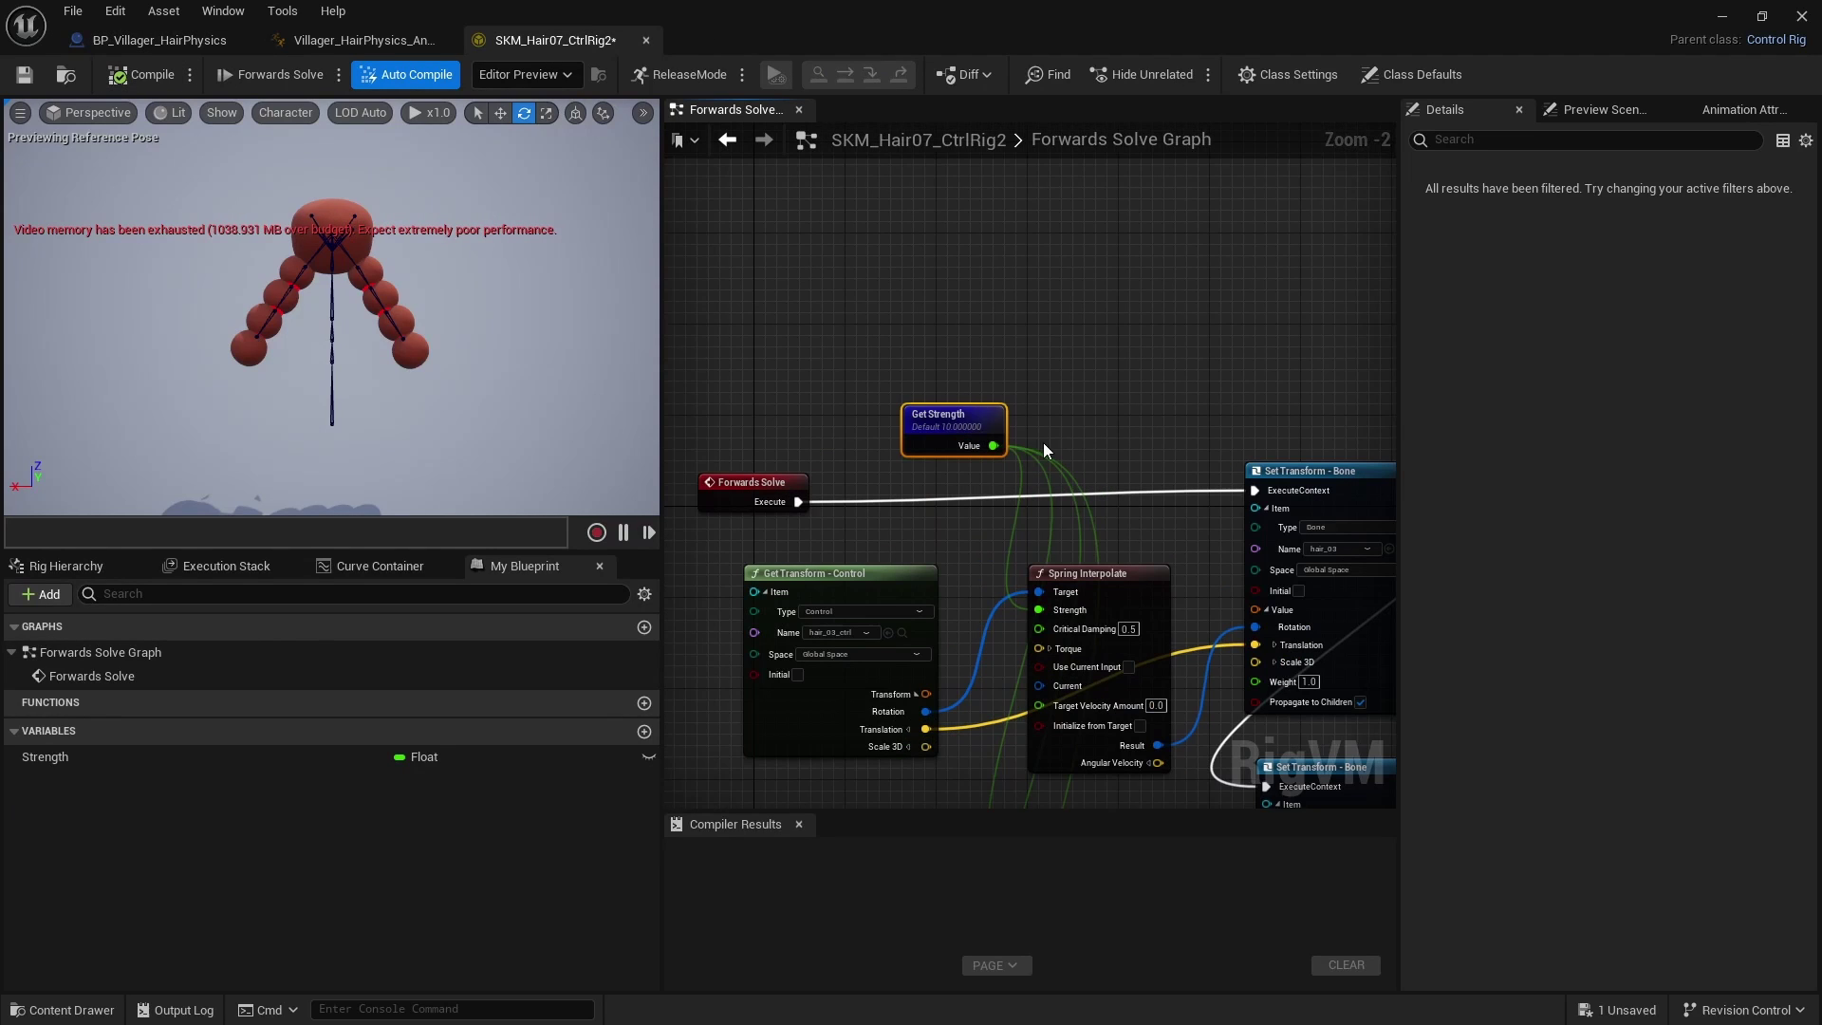
{"action": "left_click", "coordinate": [125, 757]}
{"action": "left_click", "coordinate": [1603, 632]}
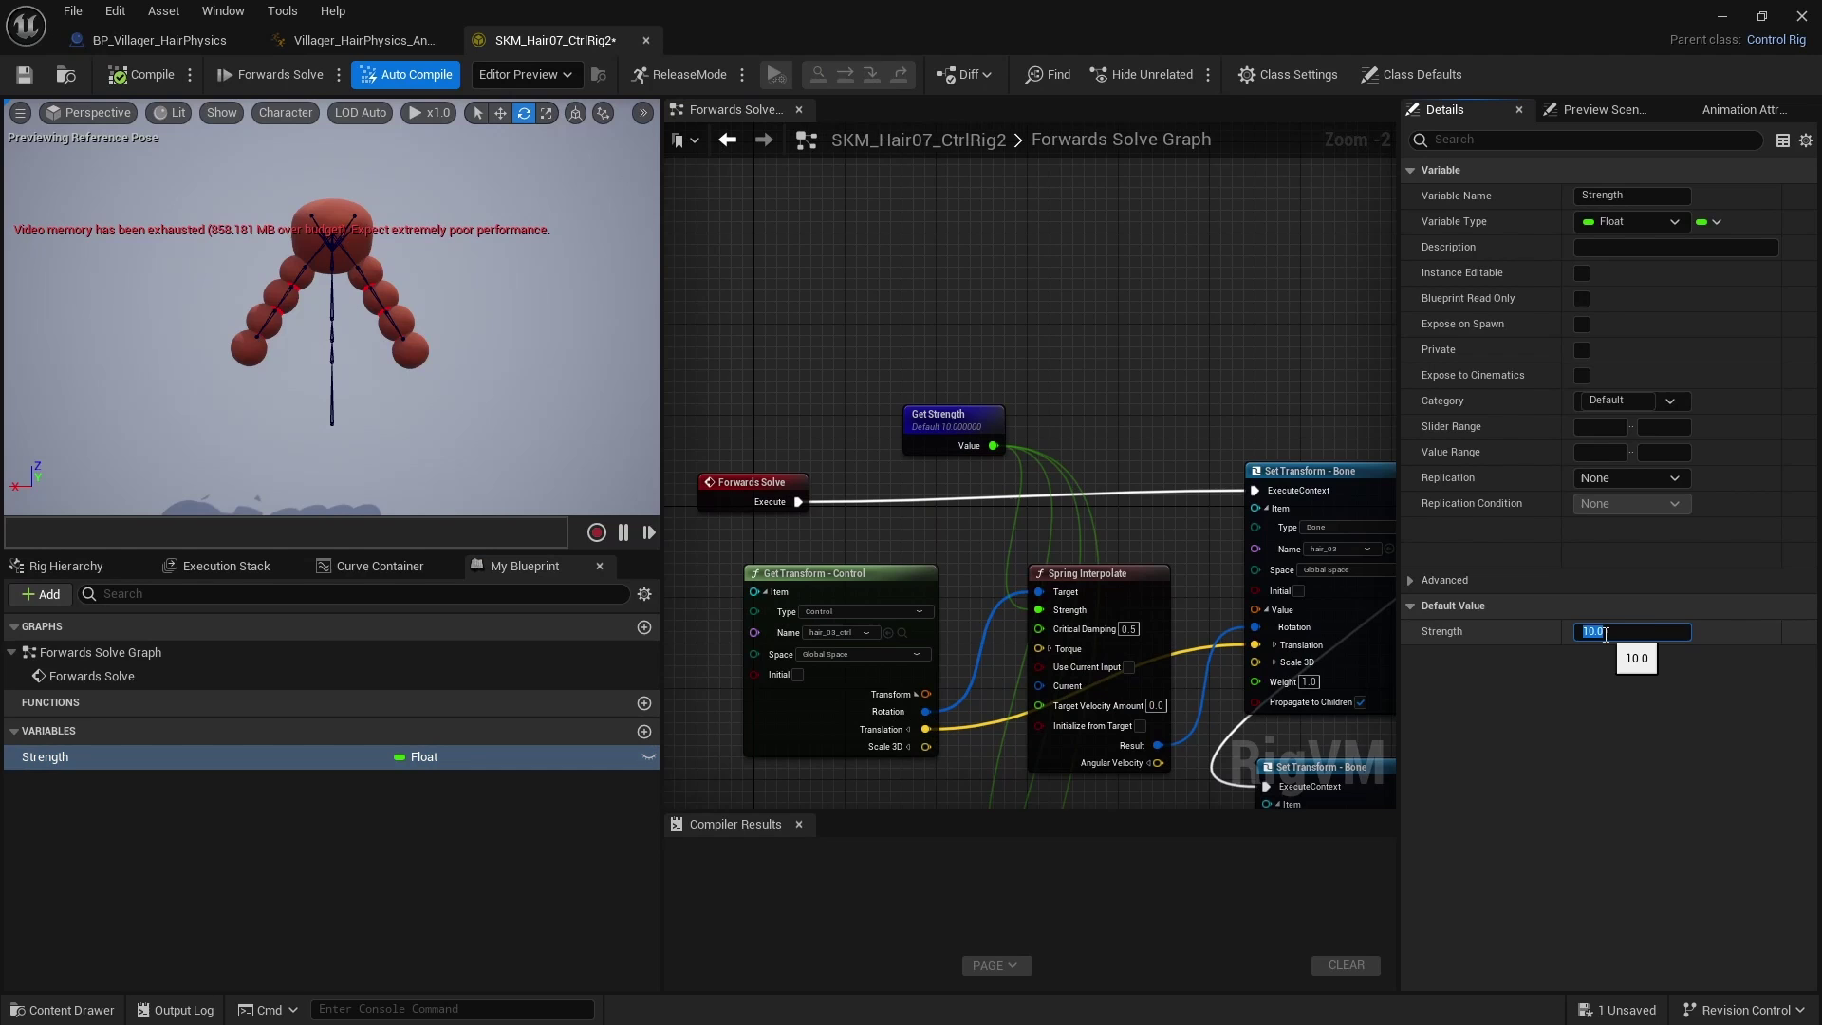
{"action": "left_click", "coordinate": [146, 74]}
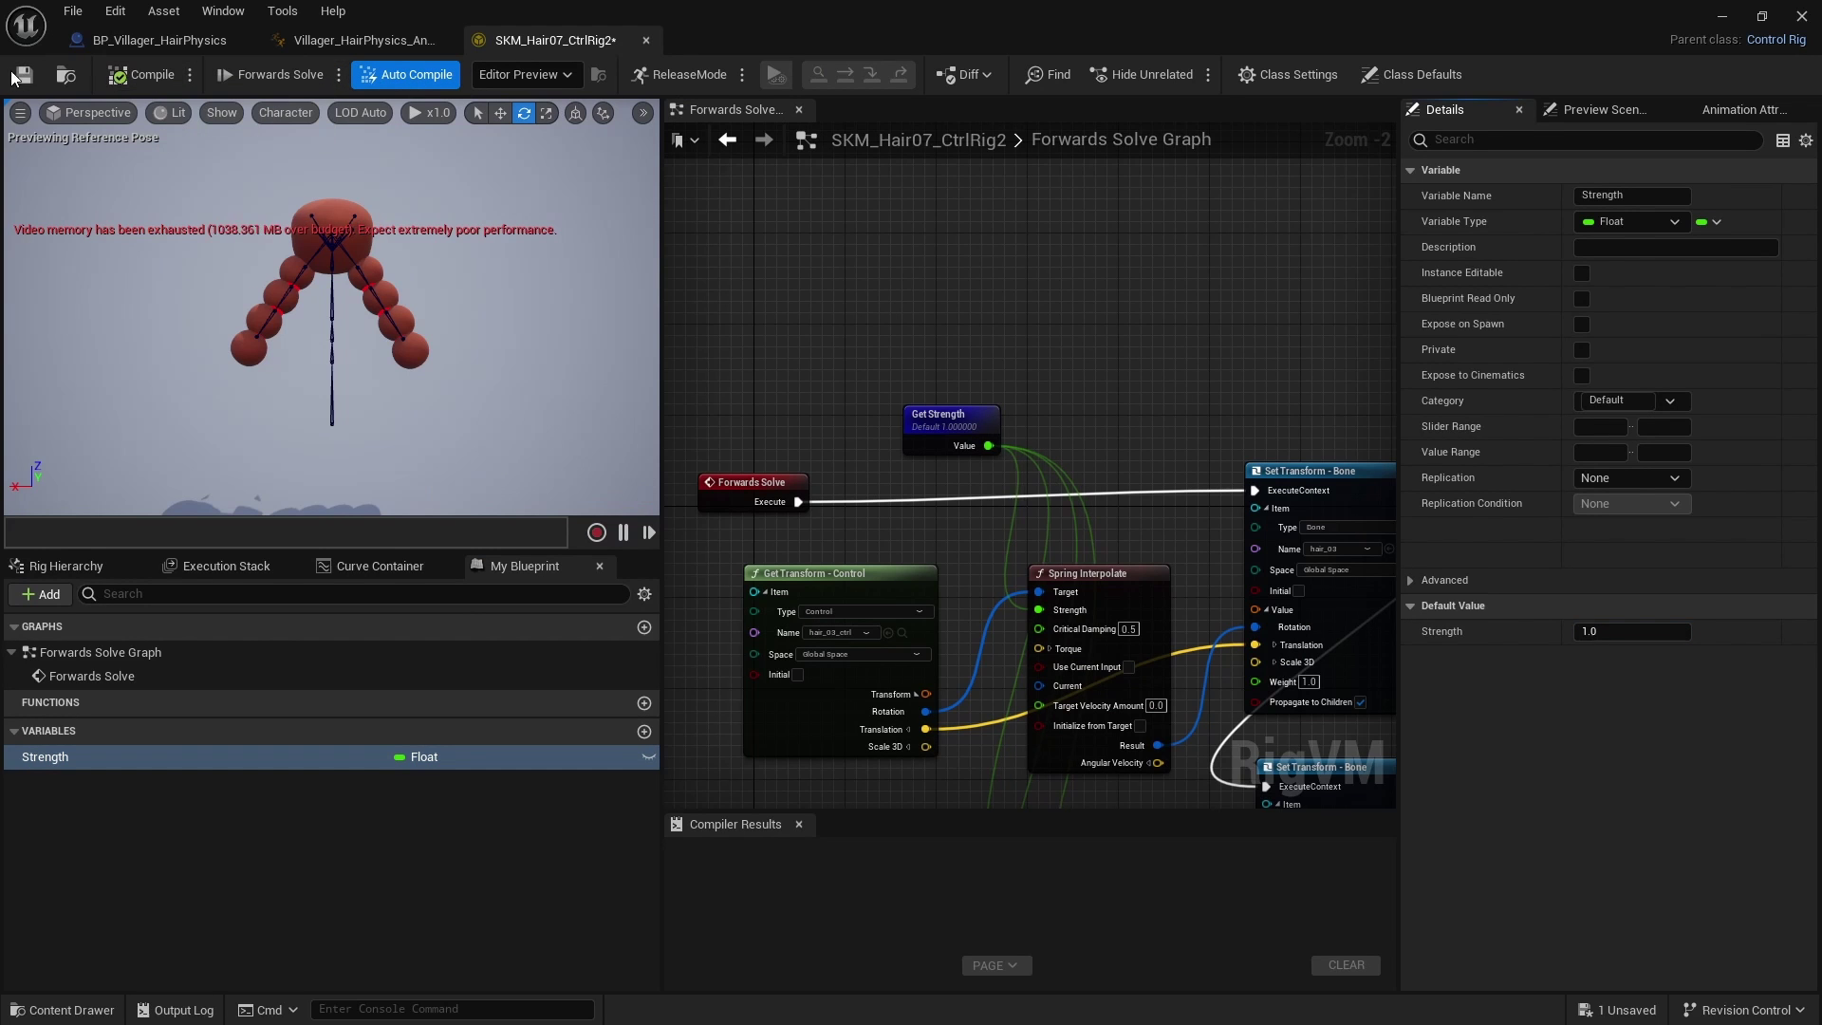
Step: Check the braid motion from the side in BP_Villager_HairPhysics and return to the SKM_Hair07_CtrlRig2 graph
{"action": "left_click", "coordinate": [117, 48]}
{"action": "left_click_drag", "start_coordinate": [754, 679], "coordinate": [828, 714], "text": "alt"}
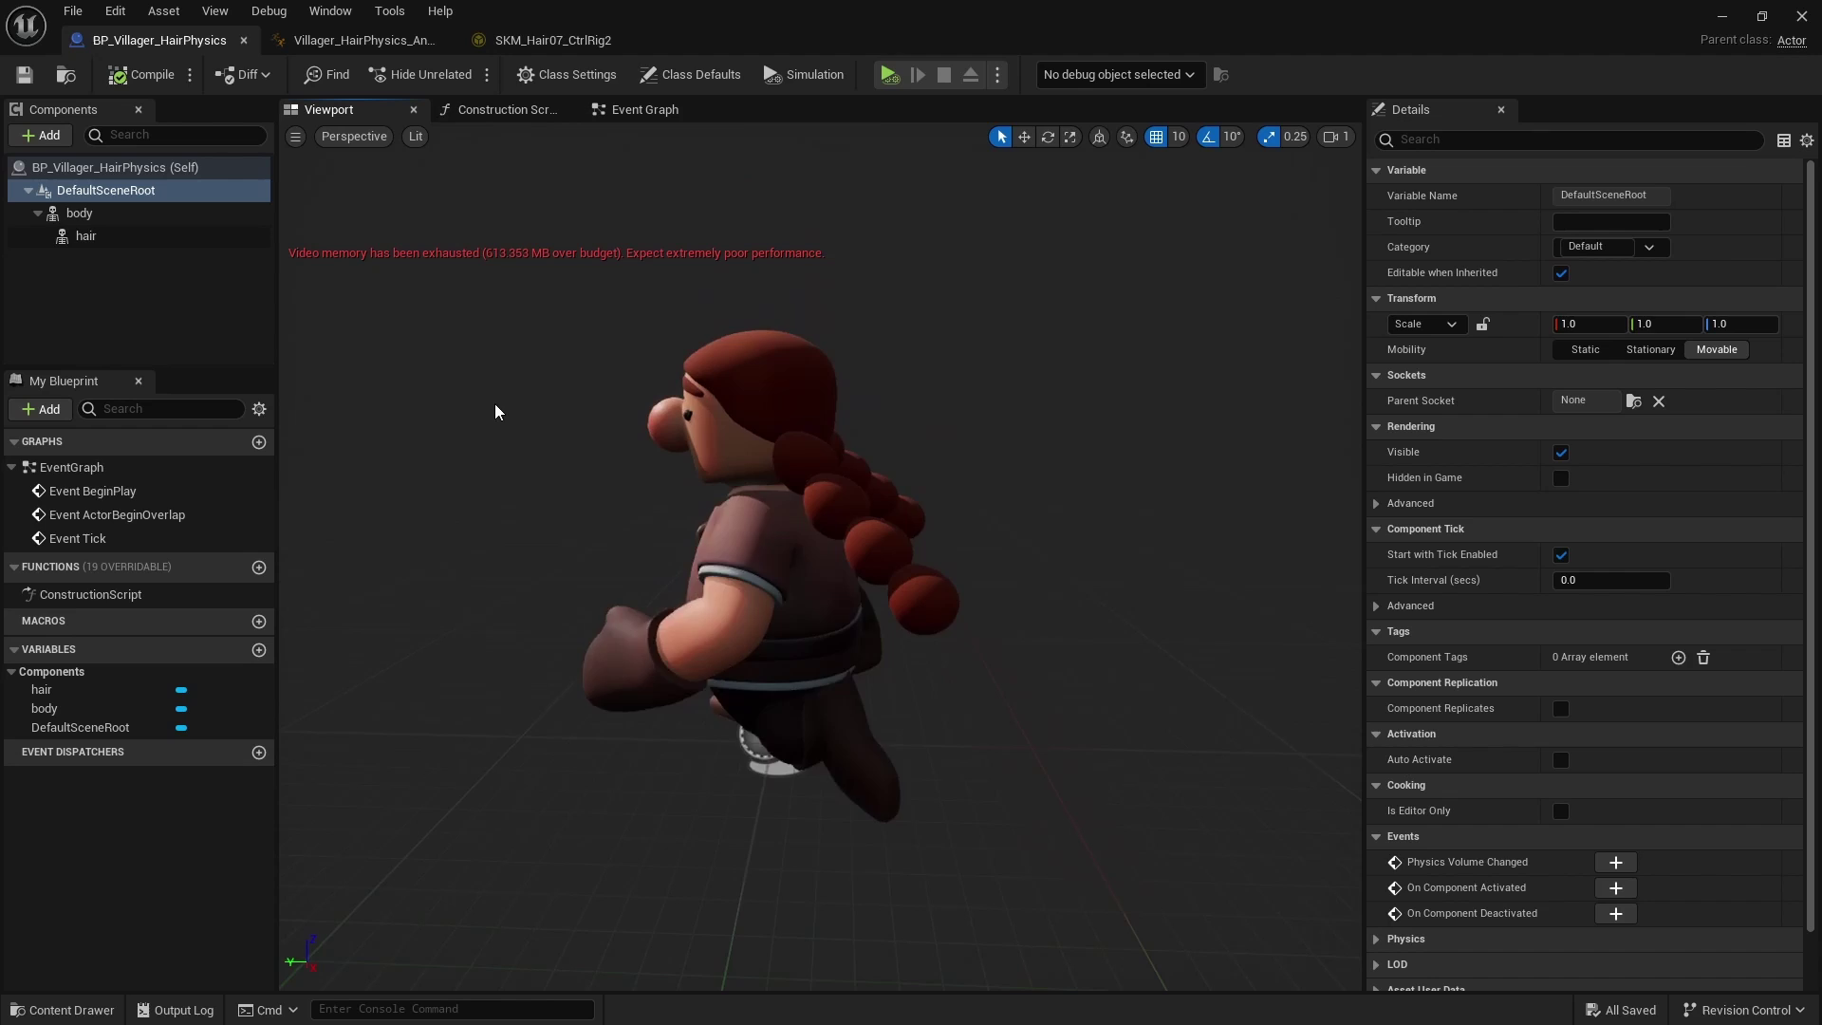
{"action": "left_click", "coordinate": [588, 40]}
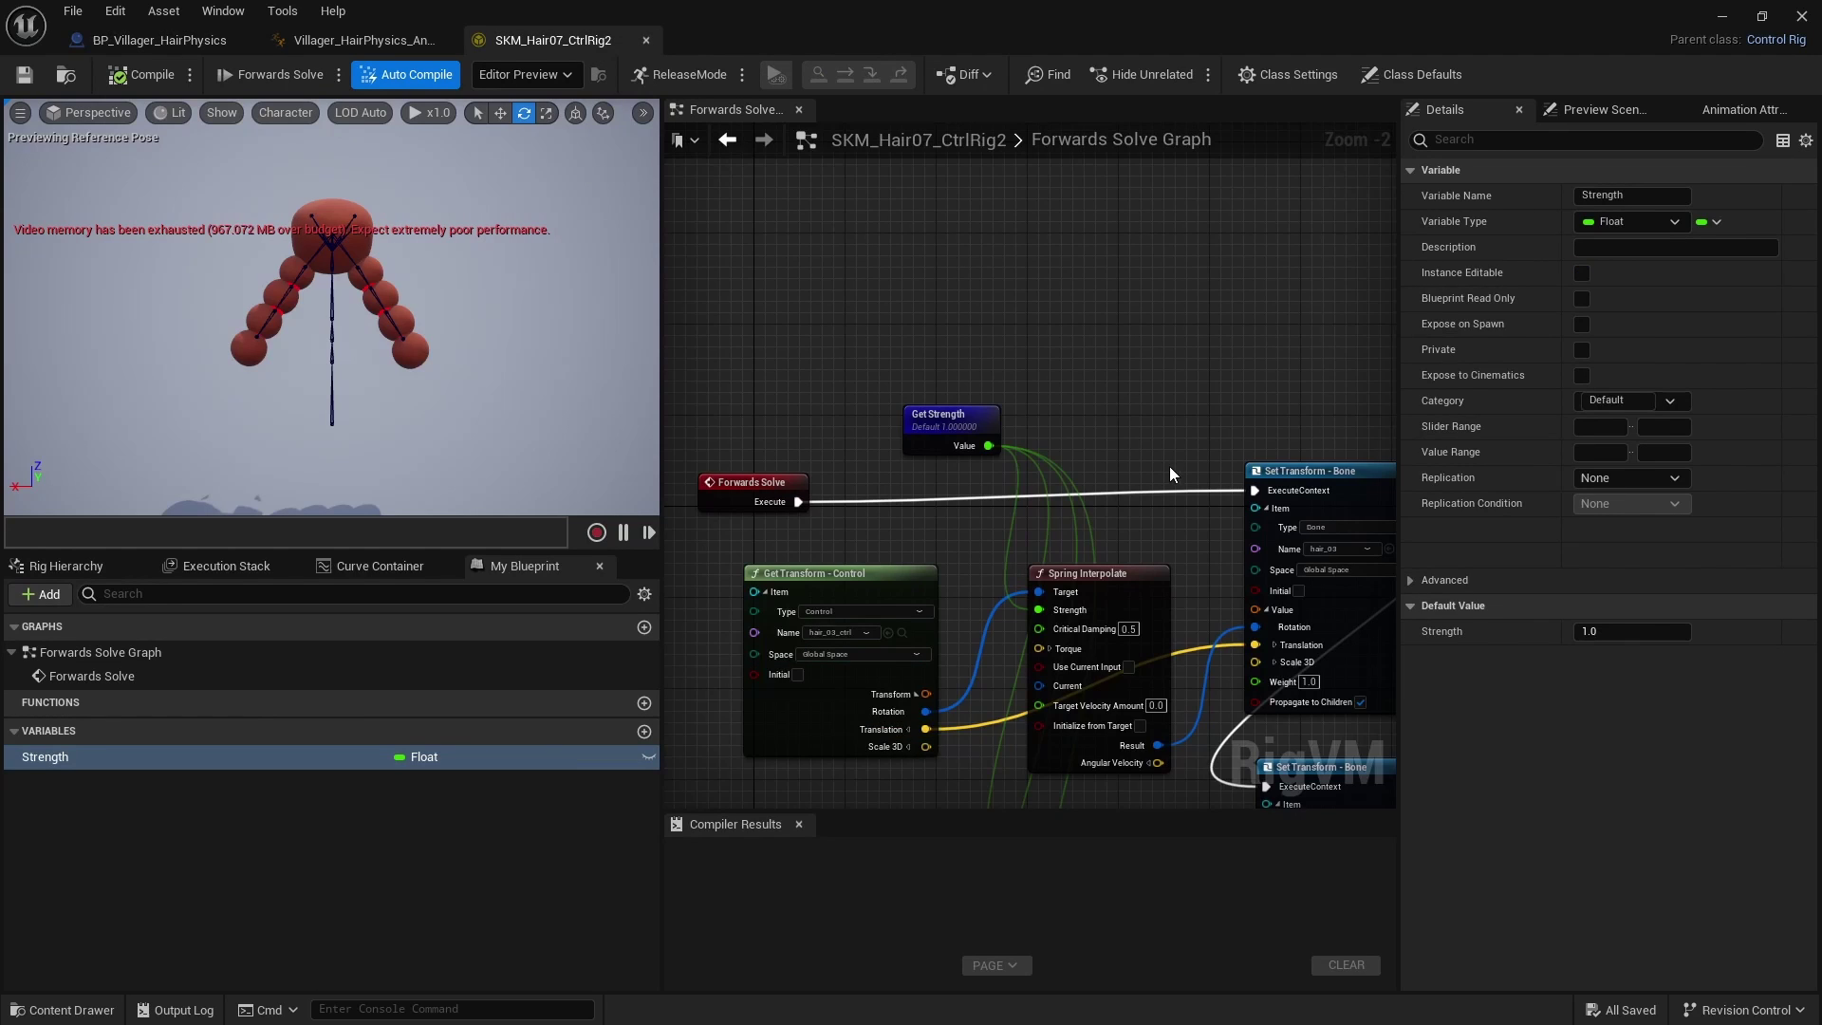
{"action": "scroll", "coordinate": [1169, 468], "scroll_direction": "down", "scroll_amount": 1}
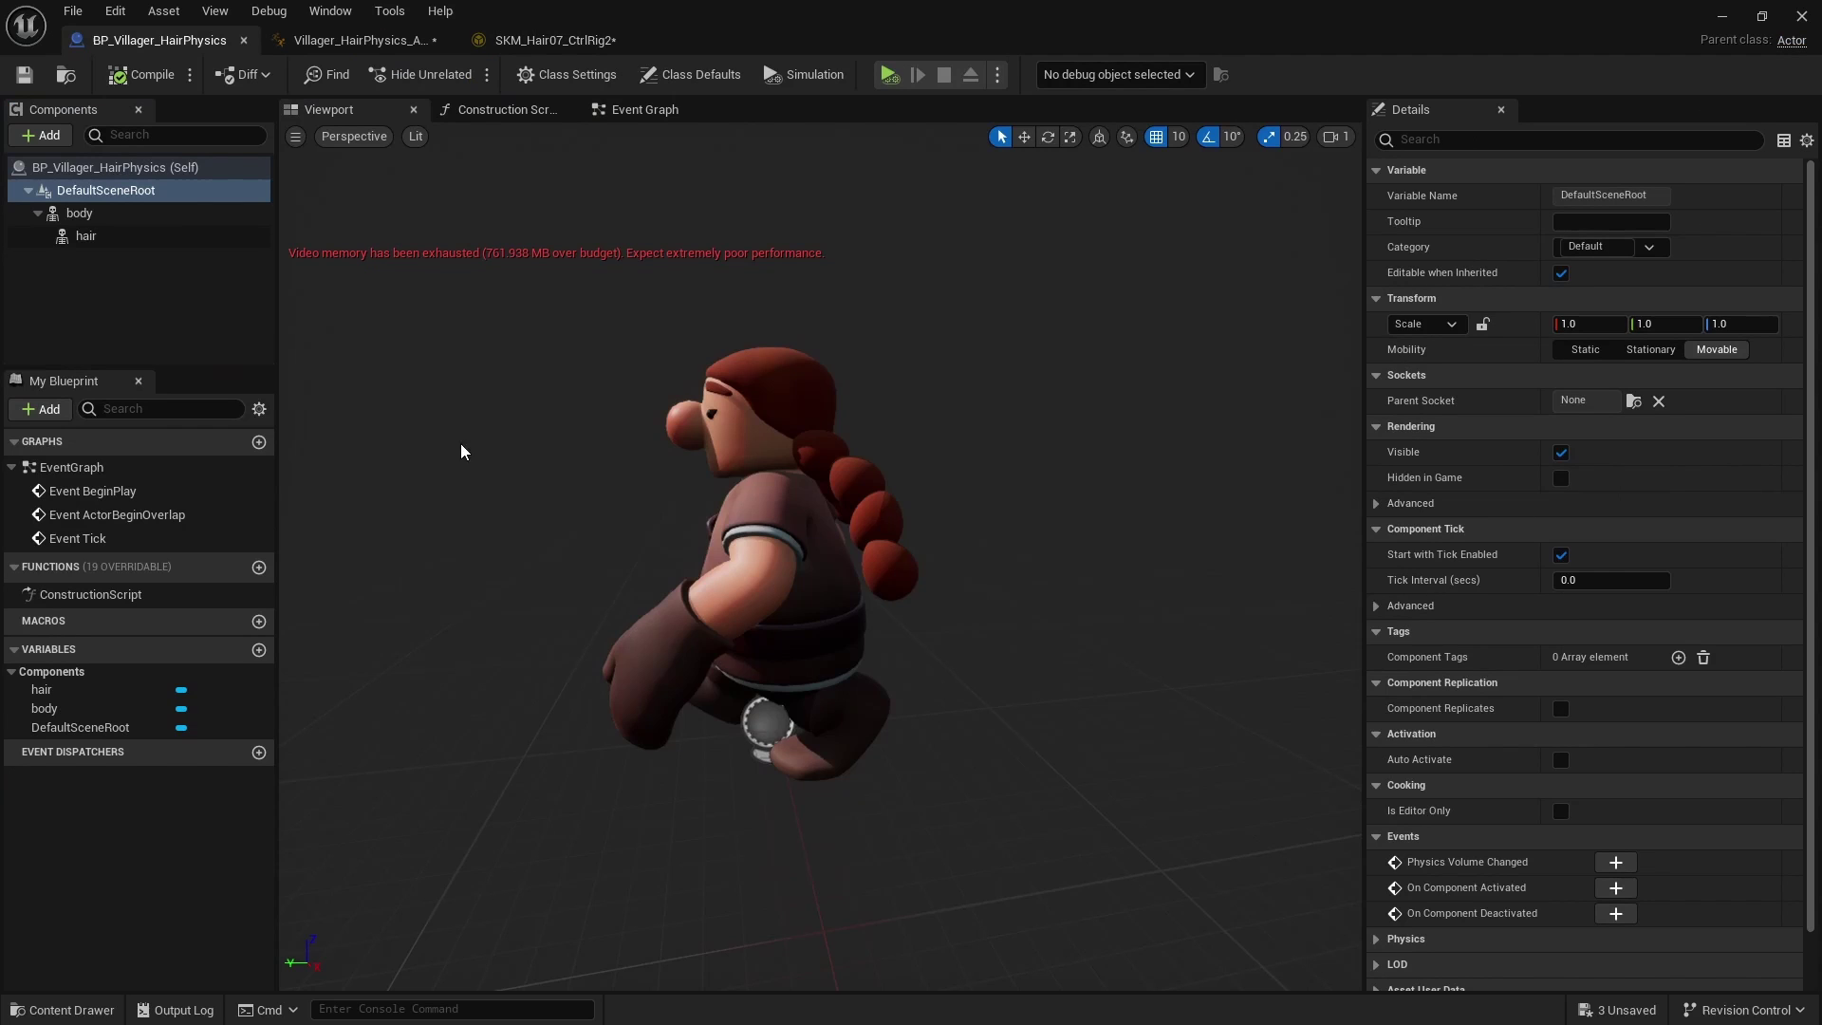
Step: Examine the villager's swinging braids from farther away and up close in the BP_Villager_HairPhysics viewport
{"action": "left_click", "coordinate": [461, 452]}
{"action": "scroll", "coordinate": [700, 561], "scroll_direction": "down", "scroll_amount": 3}
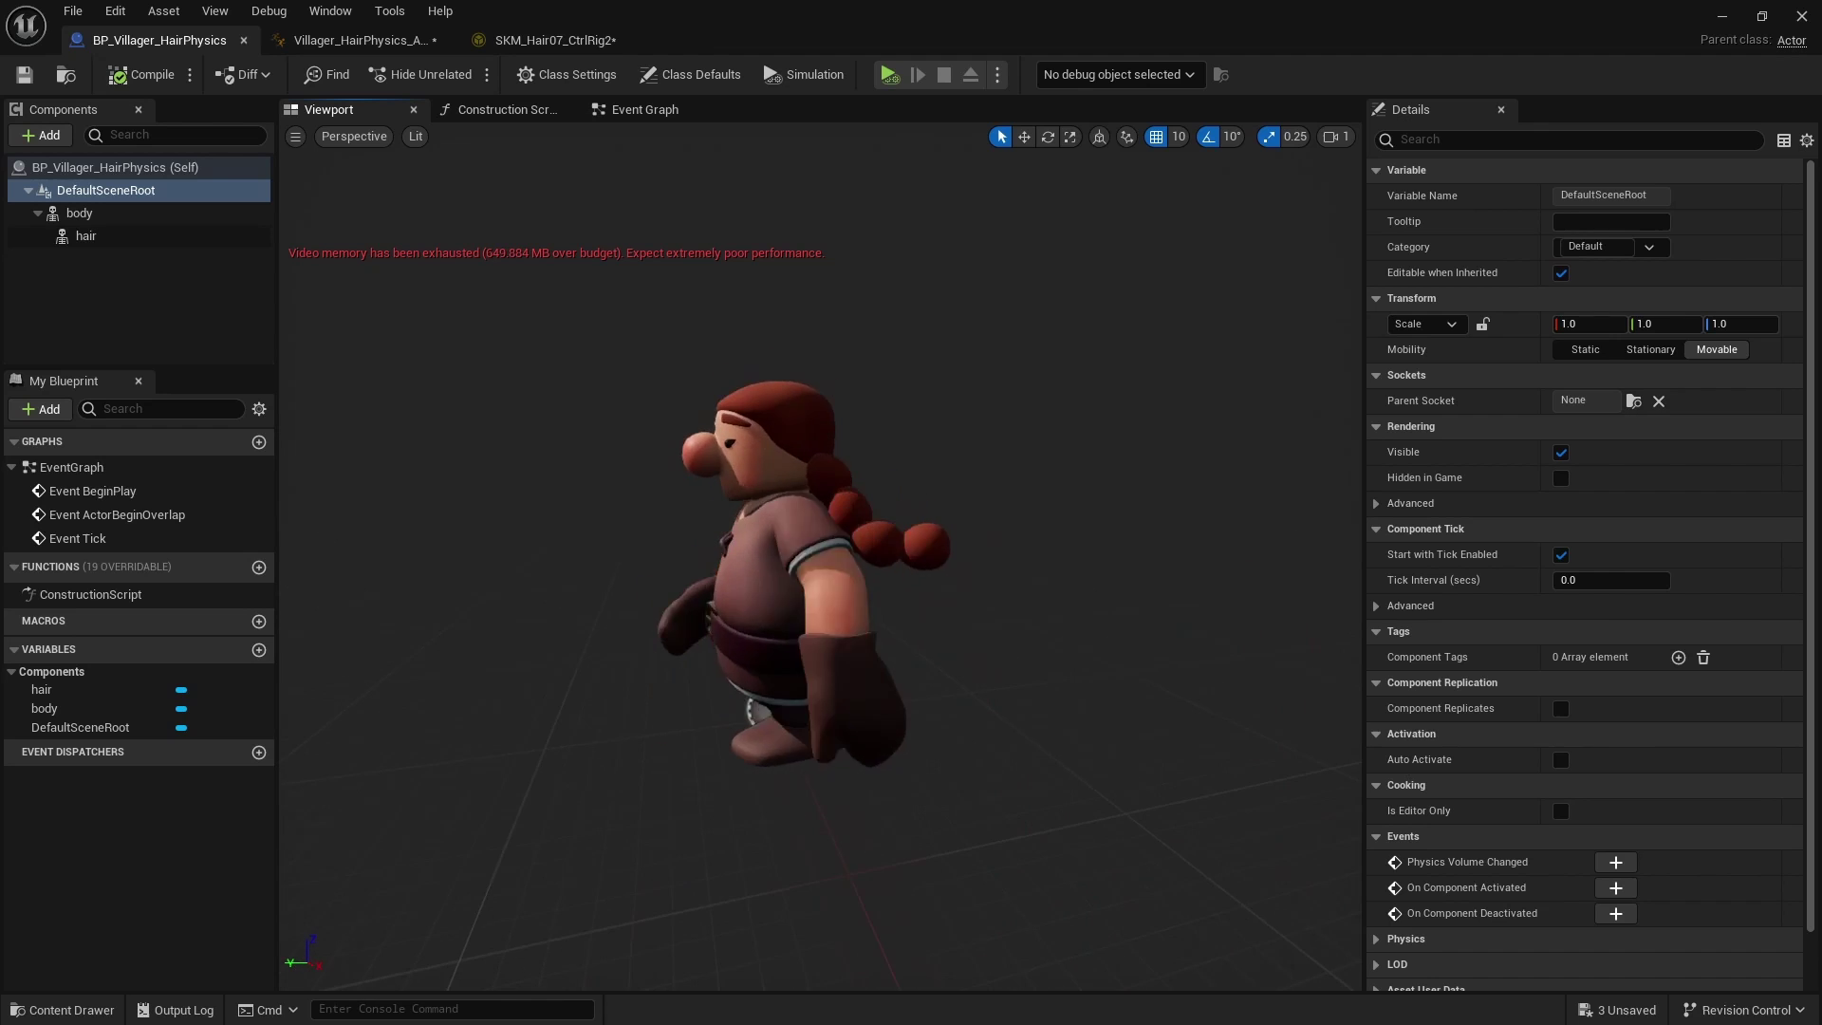
{"action": "scroll", "coordinate": [731, 560], "scroll_direction": "up", "scroll_amount": 3}
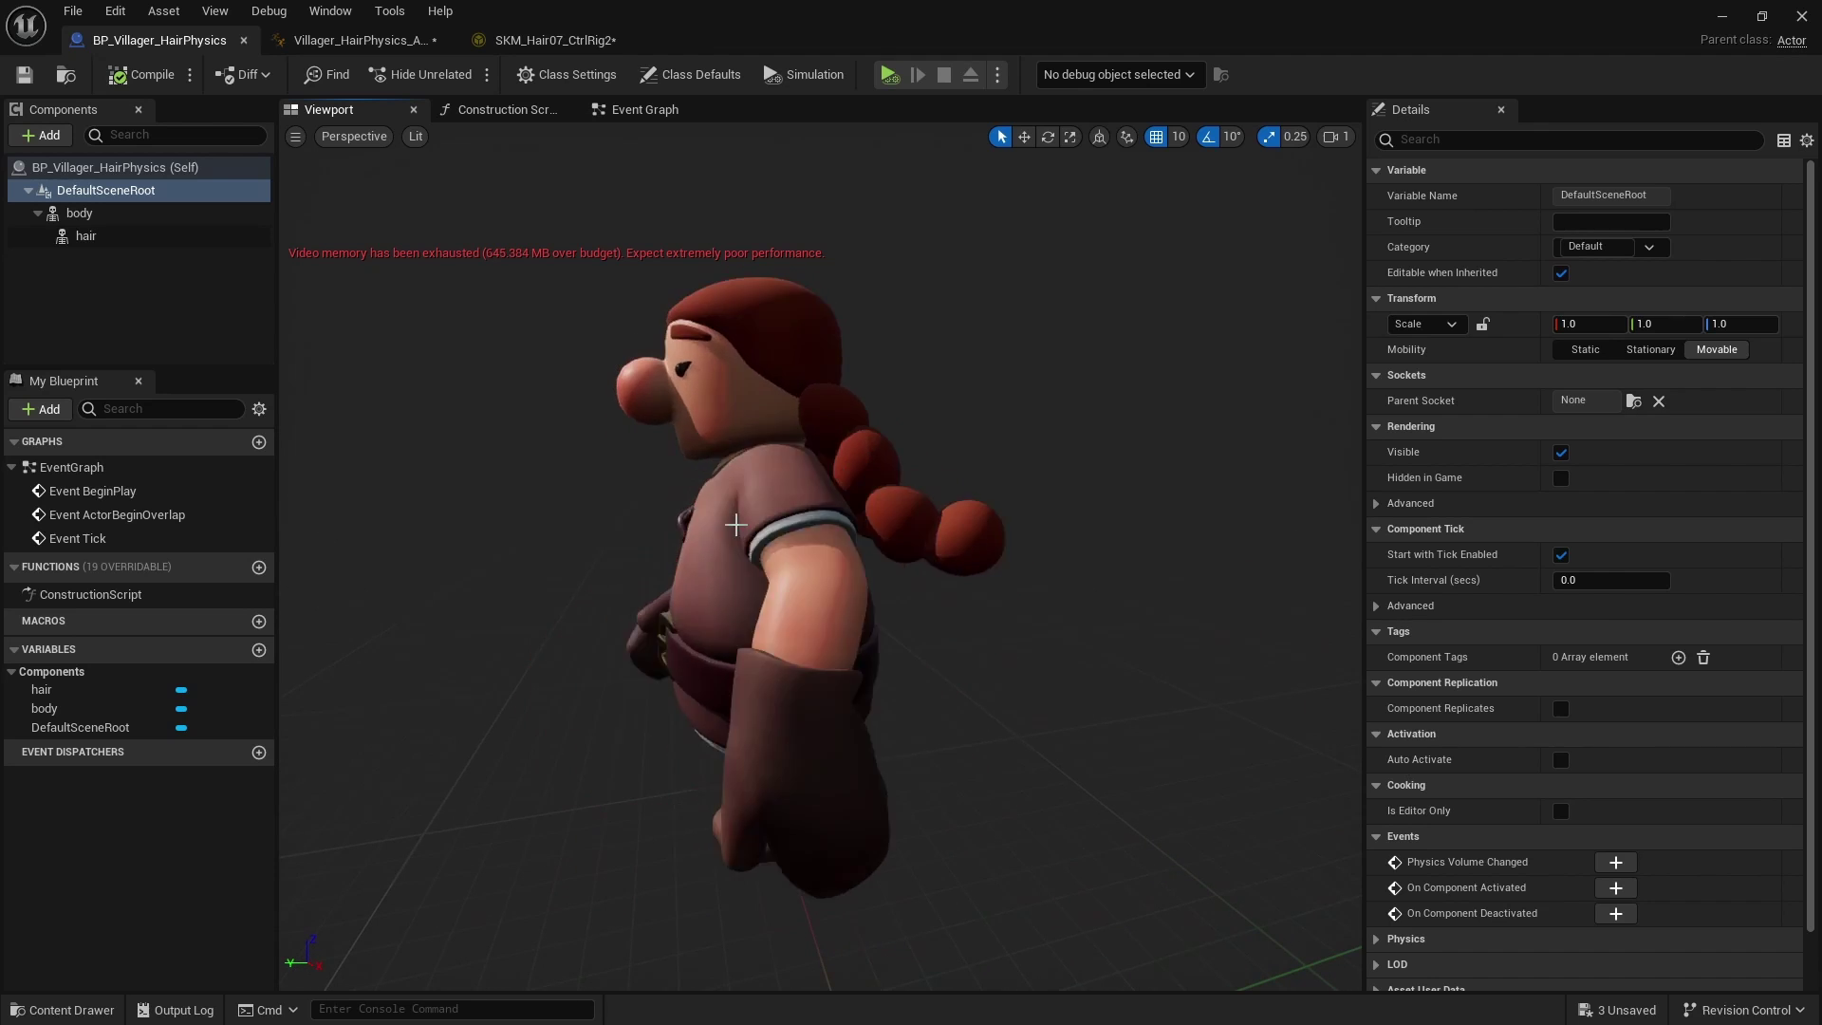
Step: In SKM_Hair07_CtrlRig2, examine the Strength connections and the Critical Damping values of the four Spring Interpolate nodes
{"action": "left_click", "coordinate": [551, 40]}
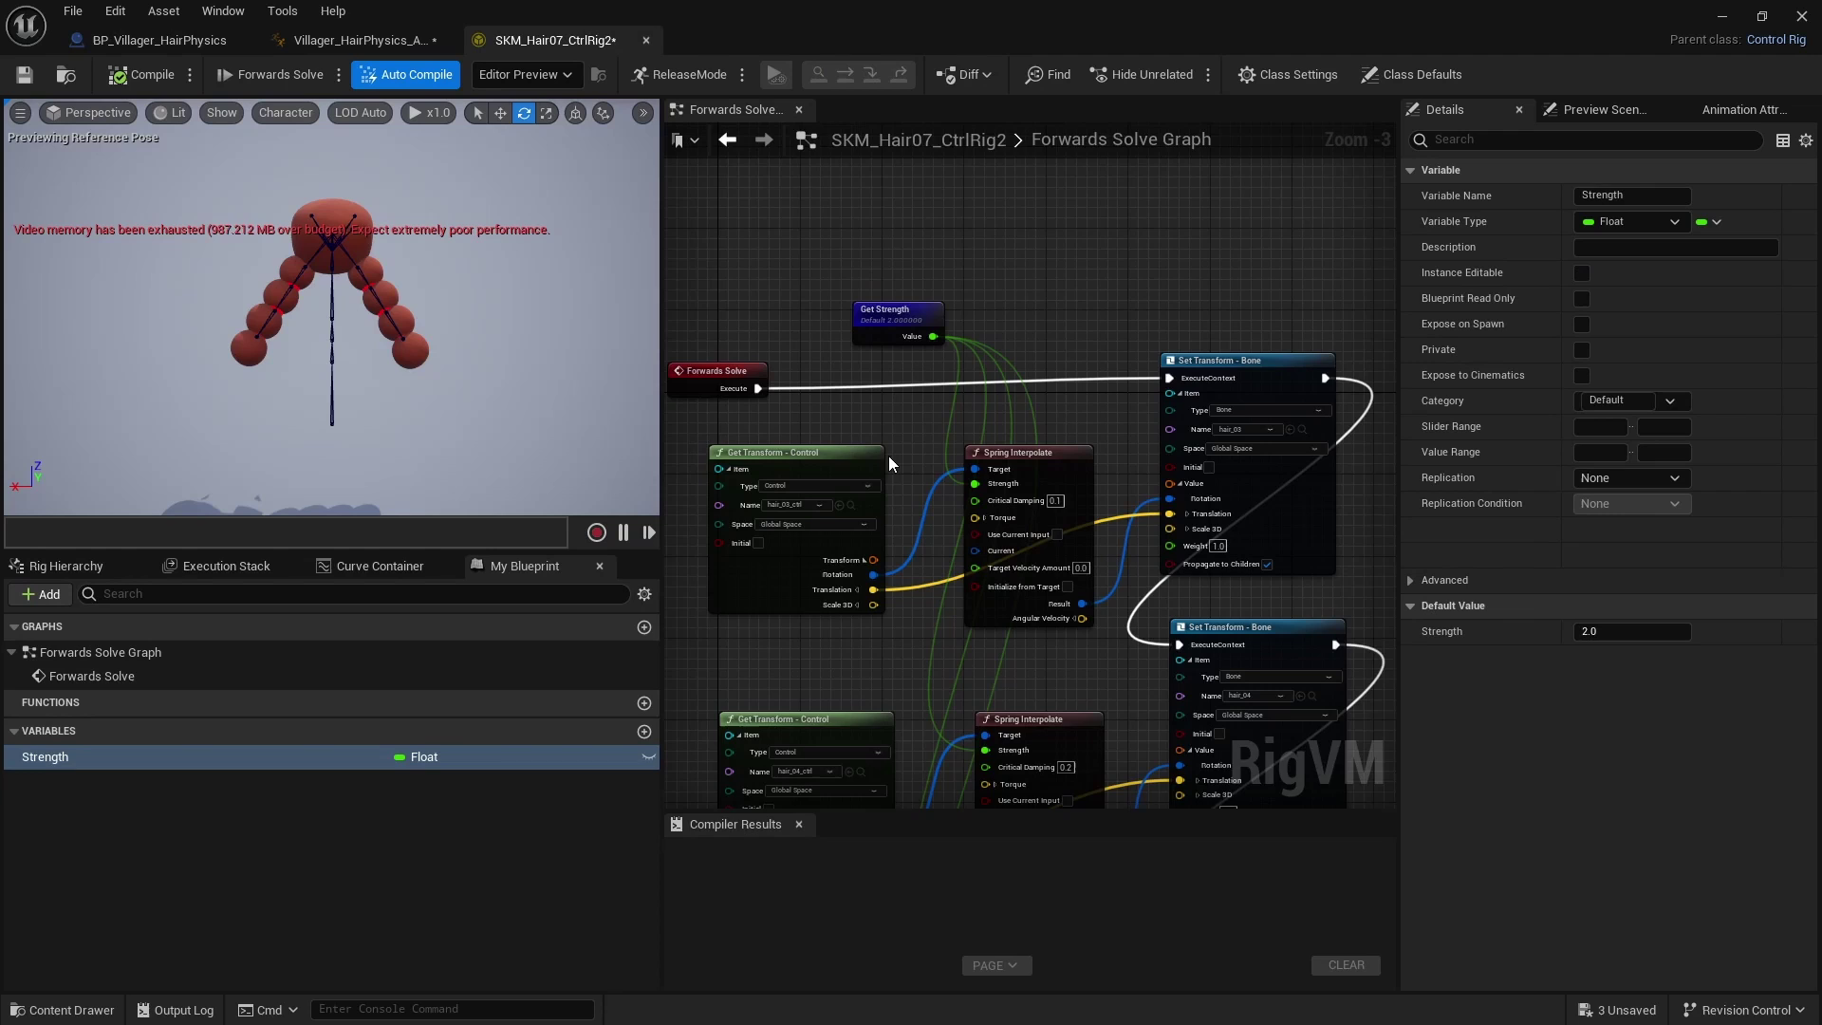
{"action": "right_click_drag", "start_coordinate": [888, 455], "coordinate": [836, 354]}
{"action": "left_click", "coordinate": [845, 211]}
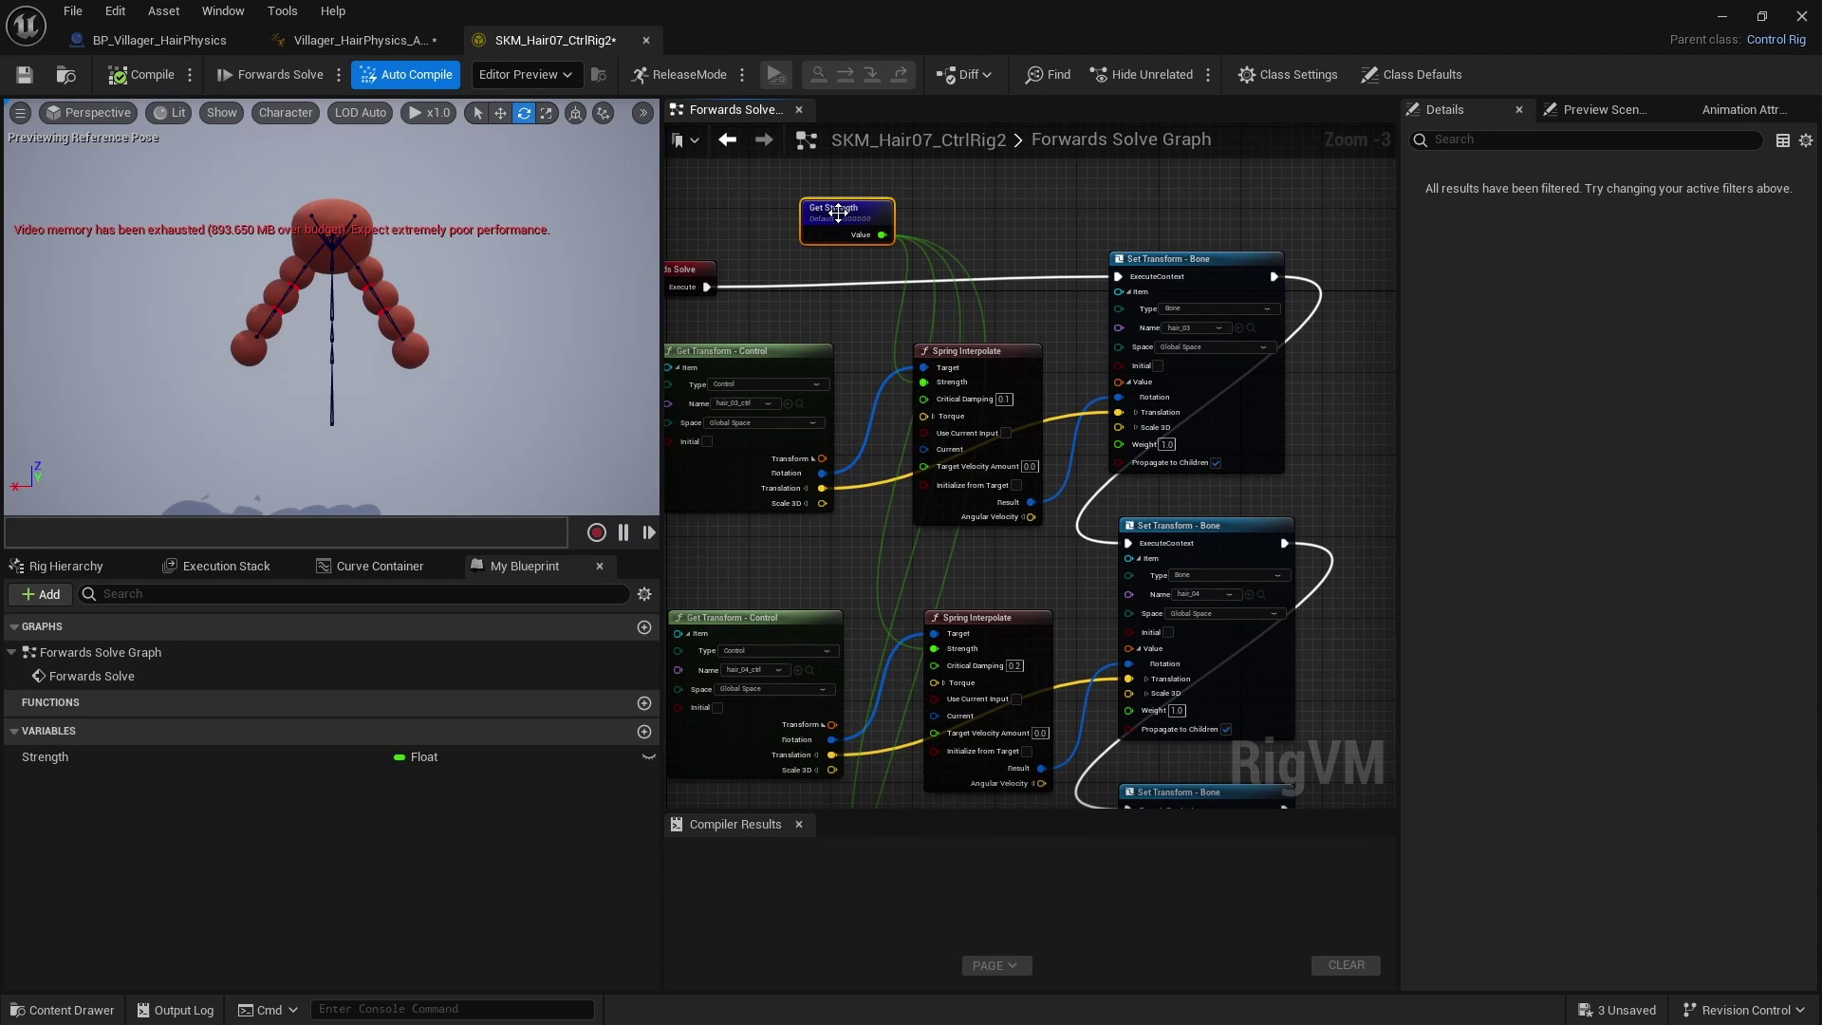
{"action": "scroll", "coordinate": [868, 334], "scroll_direction": "up", "scroll_amount": 2}
{"action": "right_click_drag", "start_coordinate": [889, 437], "coordinate": [850, 280]}
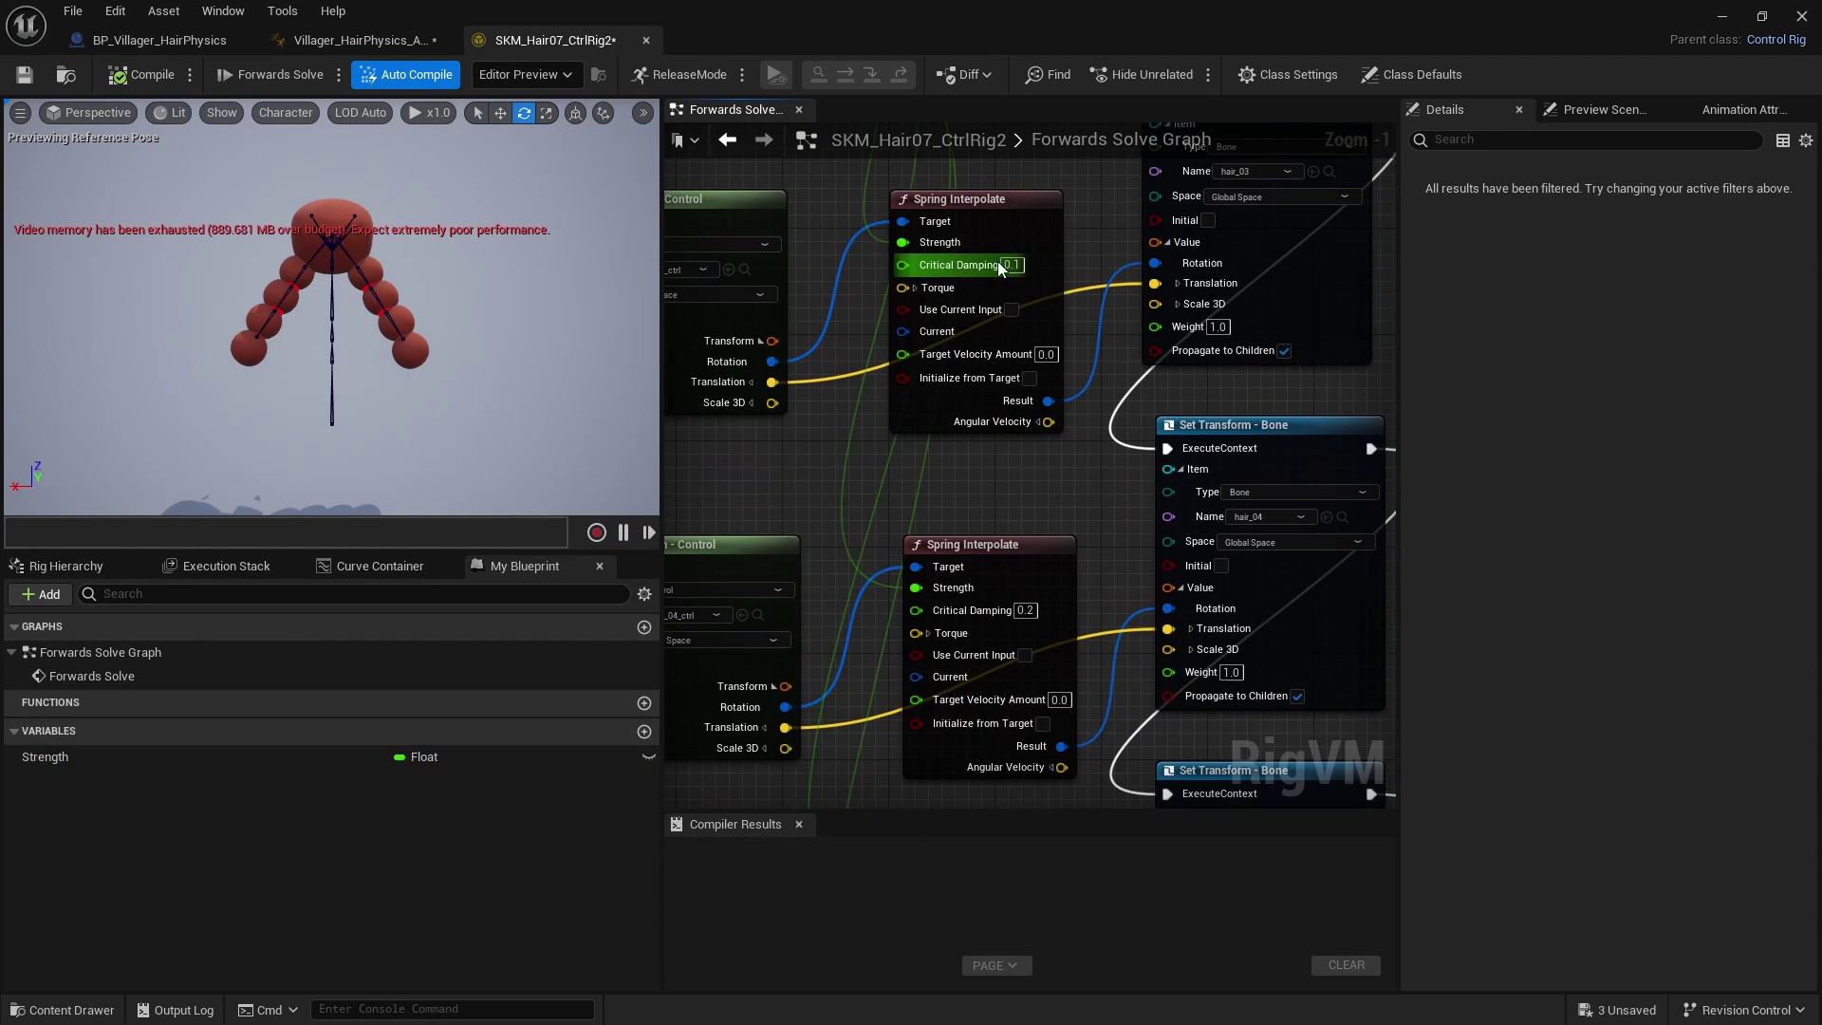
{"action": "right_click_drag", "start_coordinate": [1021, 609], "coordinate": [978, 280]}
{"action": "right_click_drag", "start_coordinate": [932, 737], "coordinate": [972, 487]}
{"action": "scroll", "coordinate": [968, 500], "scroll_direction": "down", "scroll_amount": 2}
{"action": "right_click_drag", "start_coordinate": [860, 336], "coordinate": [916, 485]}
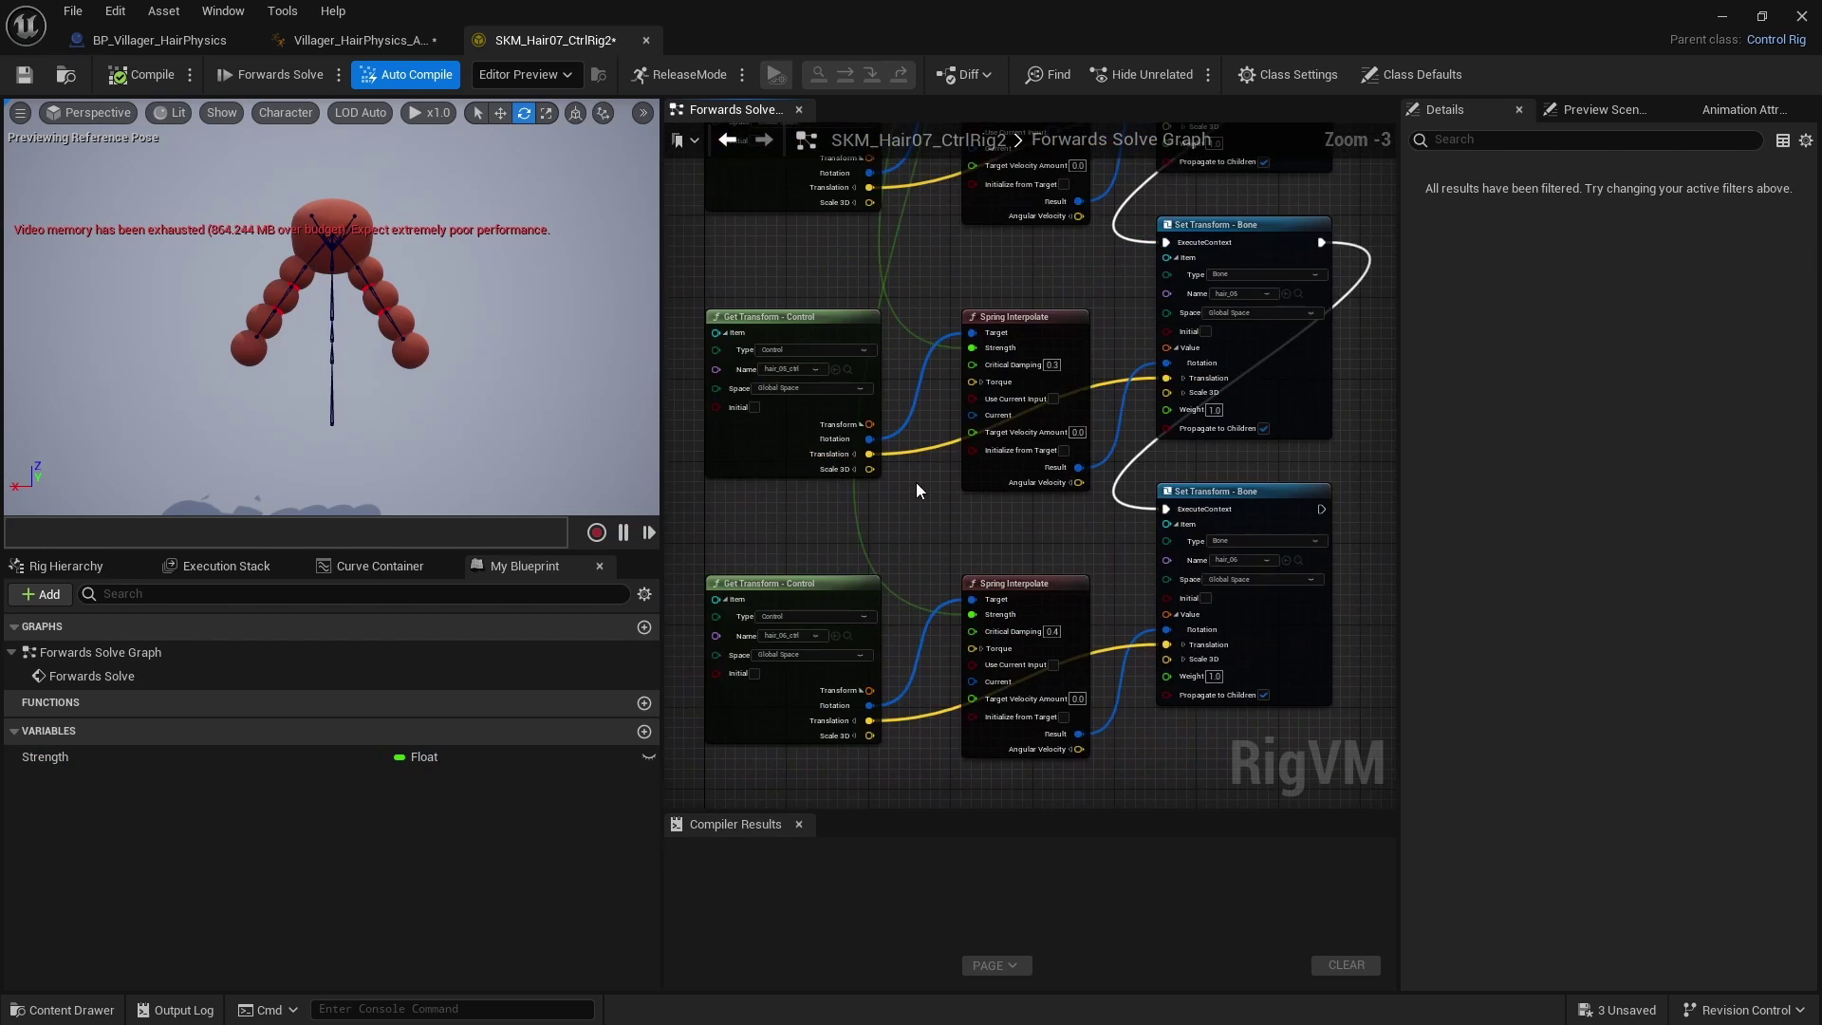
{"action": "scroll", "coordinate": [916, 490], "scroll_direction": "down", "scroll_amount": 2}
Step: Check the moving braids from a rotated side view in BP_Villager_HairPhysics and return to the SKM_Hair07_CtrlRig2 graph
{"action": "left_click", "coordinate": [156, 40]}
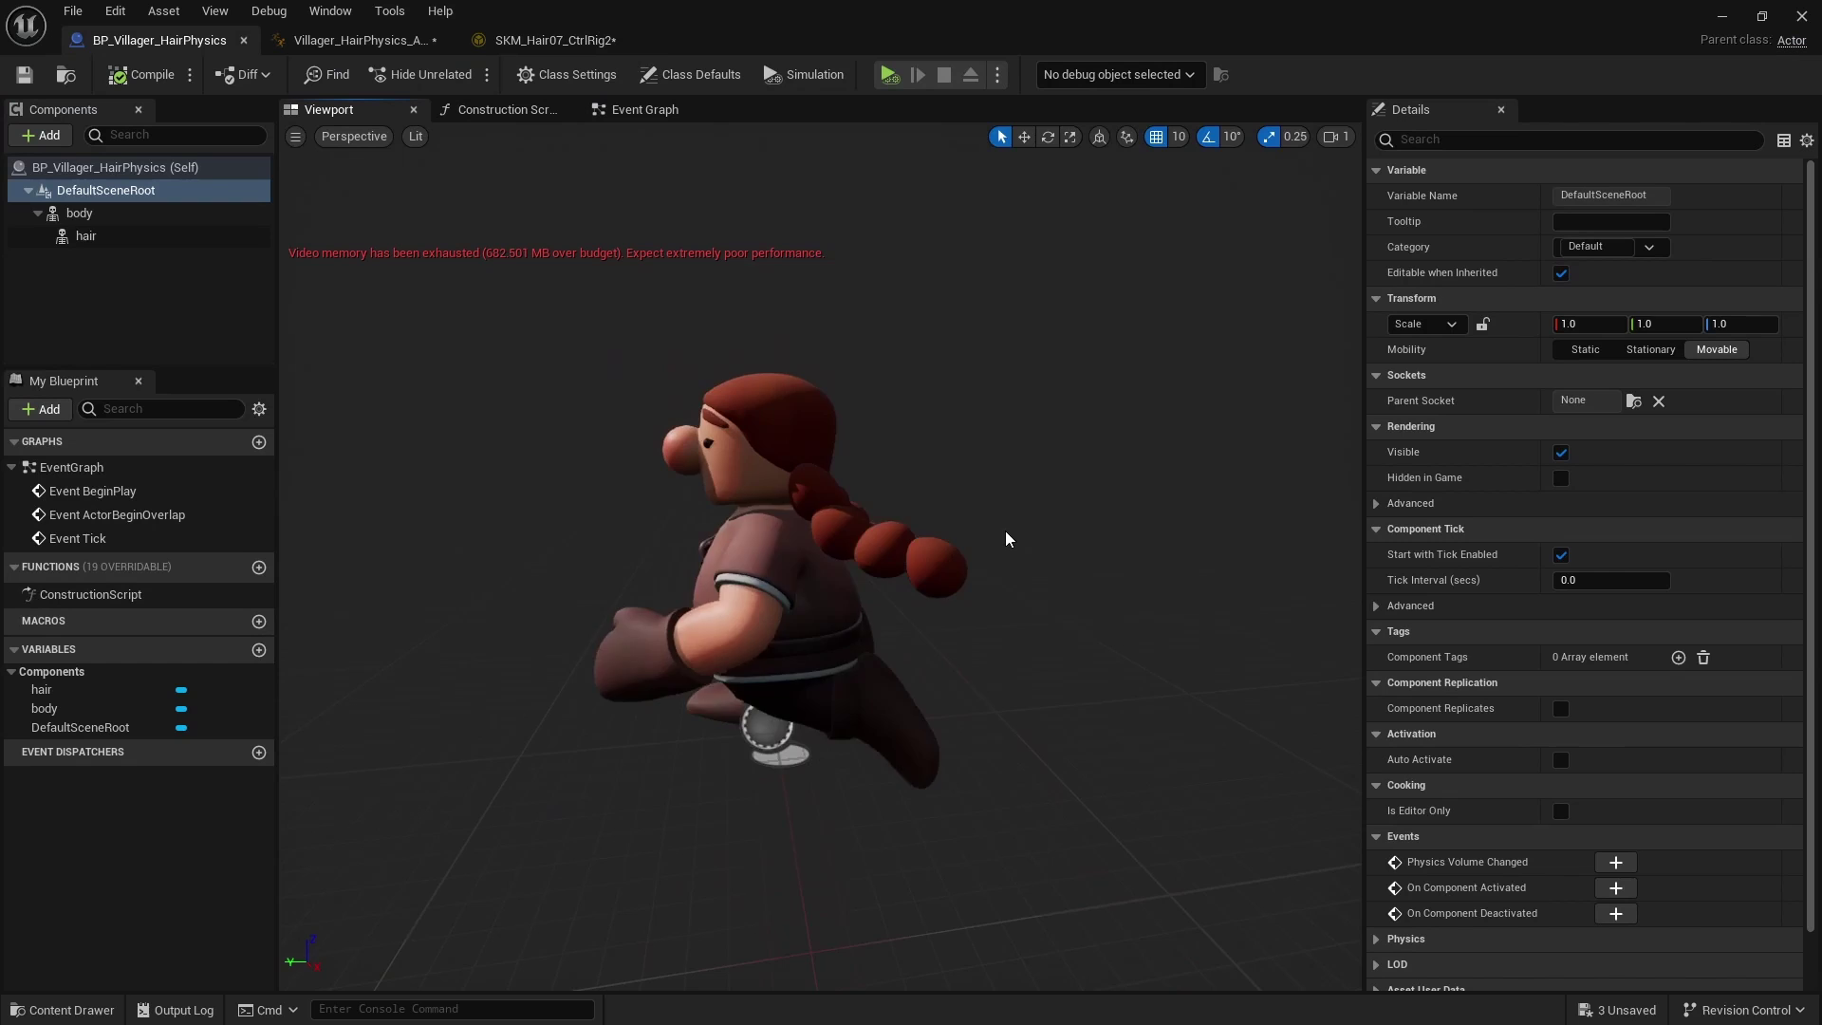
{"action": "left_click_drag", "start_coordinate": [1009, 537], "coordinate": [915, 539], "text": "alt"}
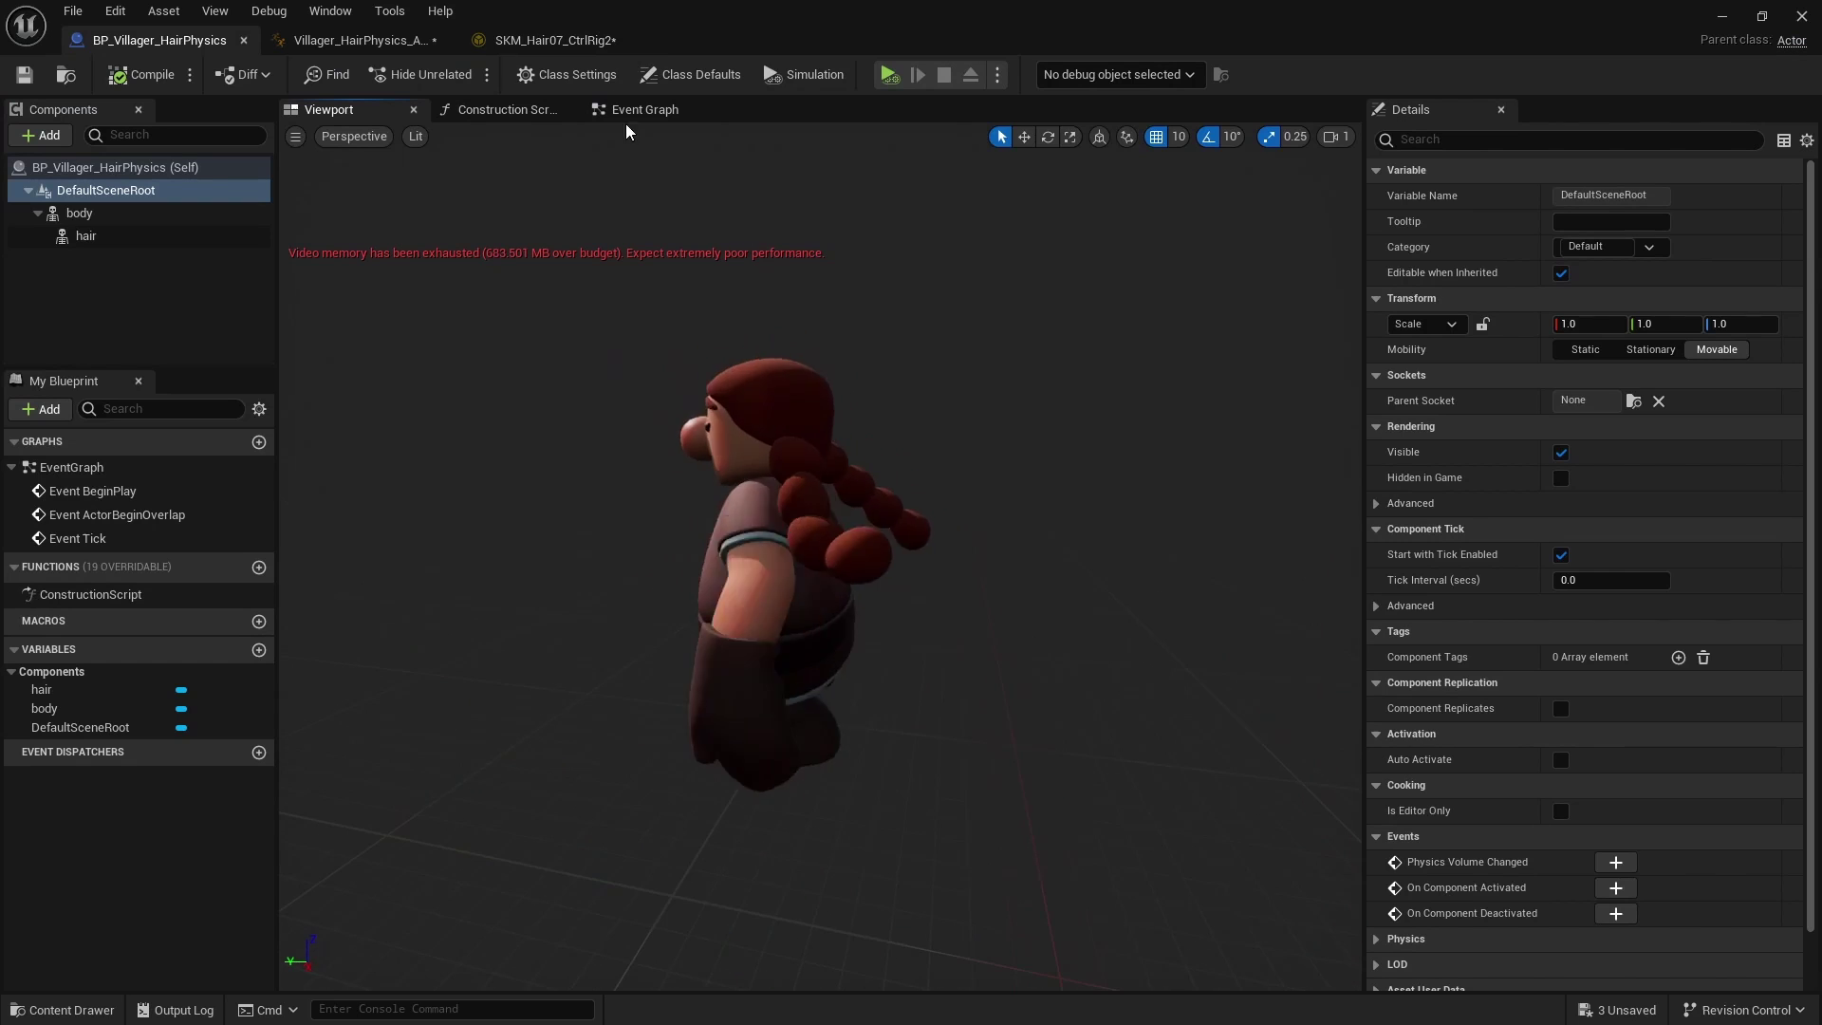
{"action": "left_click", "coordinate": [563, 32]}
{"action": "scroll", "coordinate": [1119, 541], "scroll_direction": "down", "scroll_amount": 2}
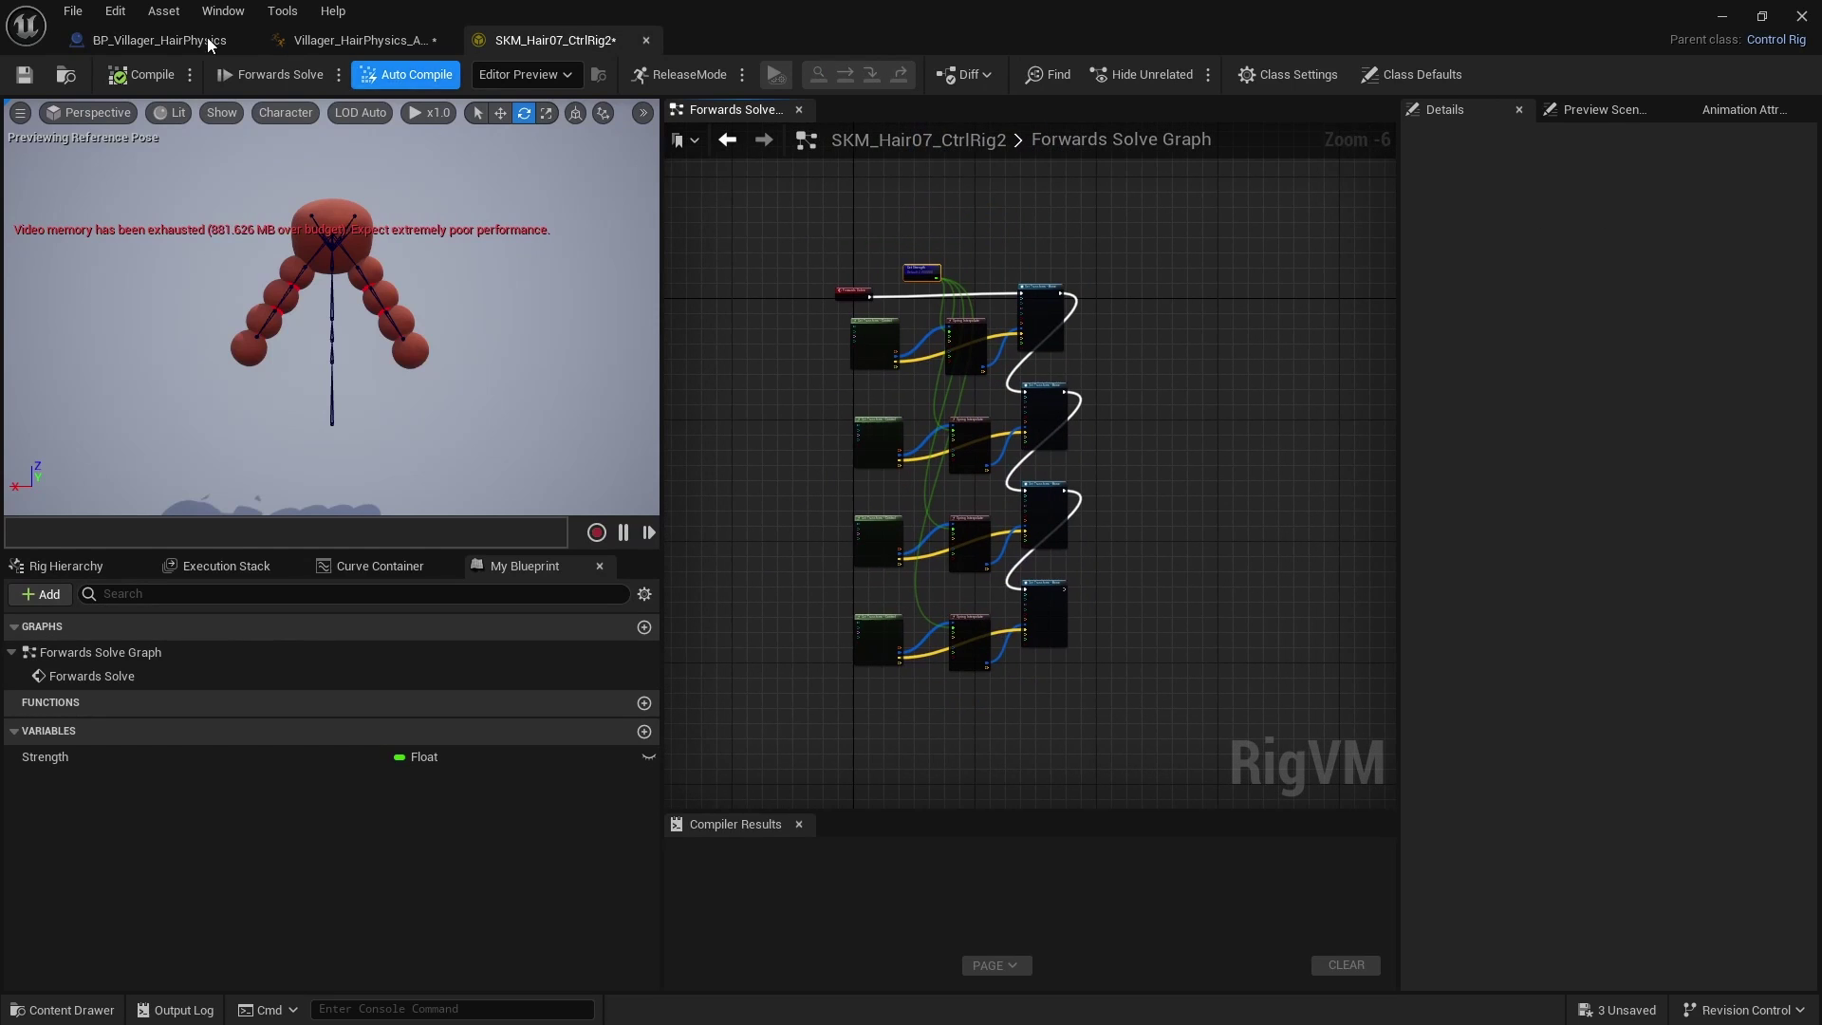
Step: Move the Forwards Solve node farther away from the other nodes and widen the graph area
{"action": "left_click_drag", "start_coordinate": [851, 291], "coordinate": [750, 283]}
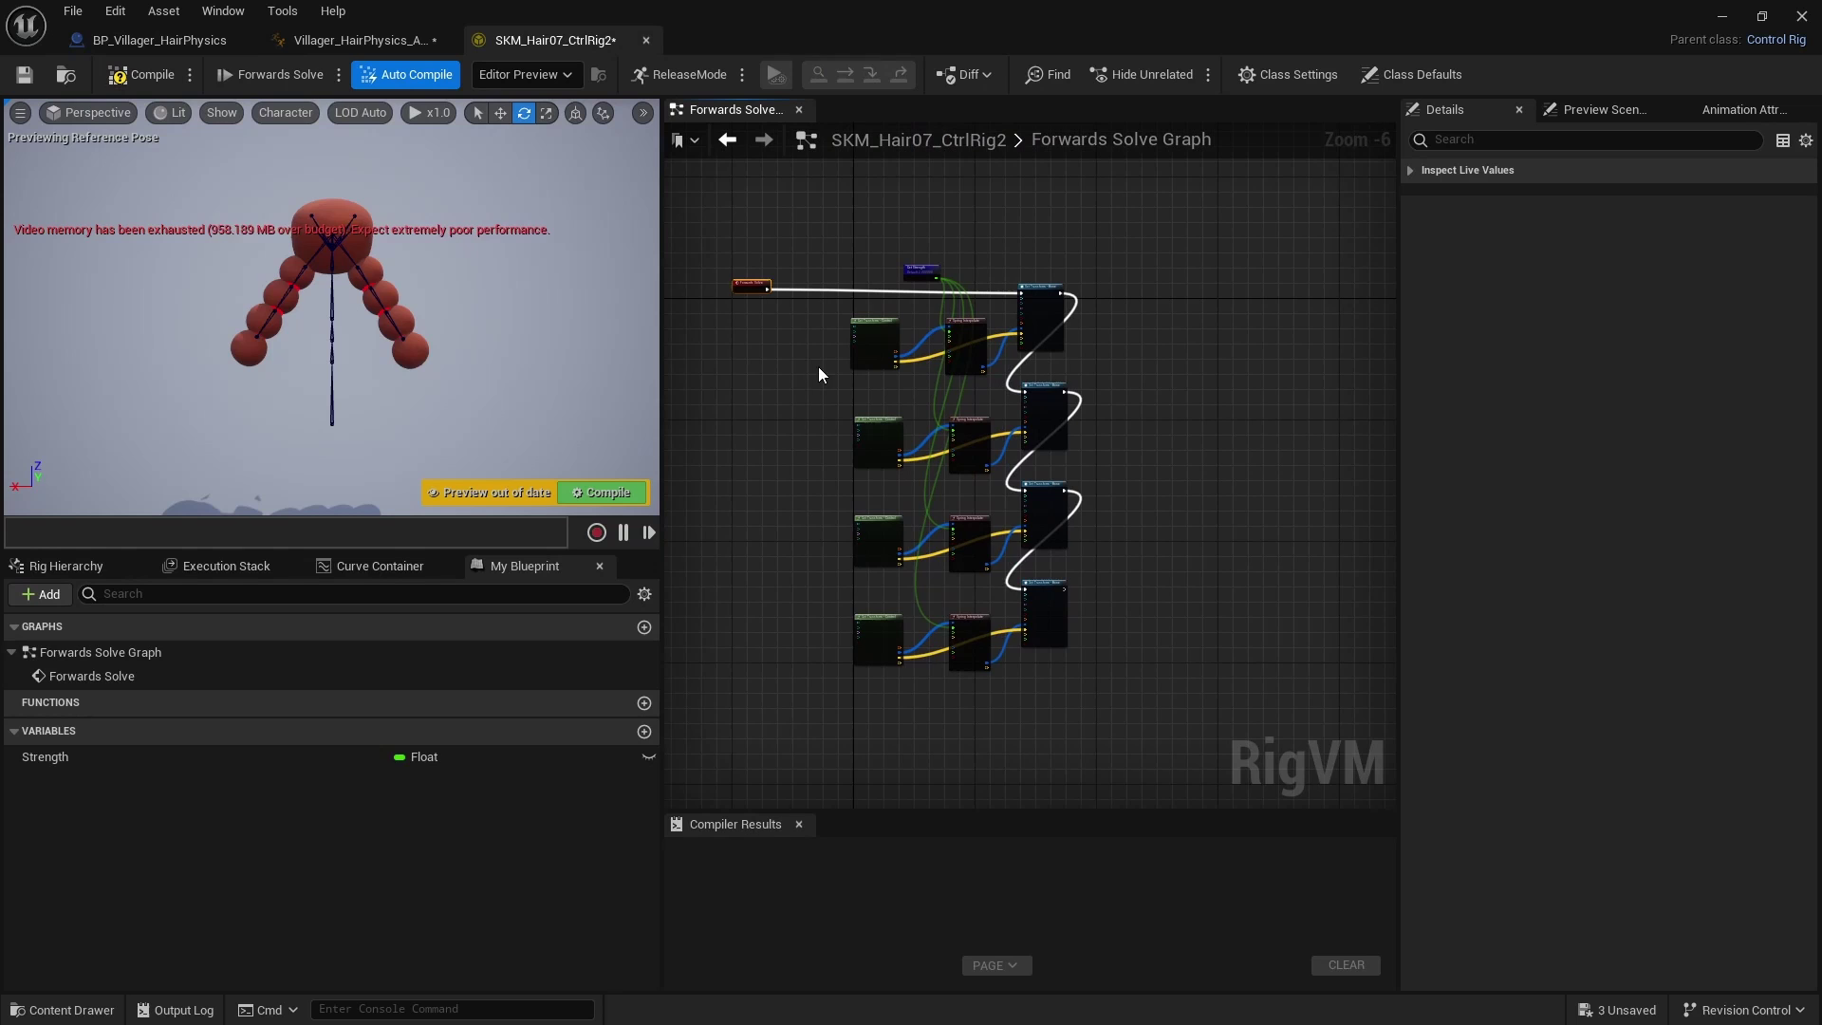
{"action": "right_click_drag", "start_coordinate": [816, 369], "coordinate": [791, 338]}
{"action": "scroll", "coordinate": [812, 469], "scroll_direction": "up", "scroll_amount": 1}
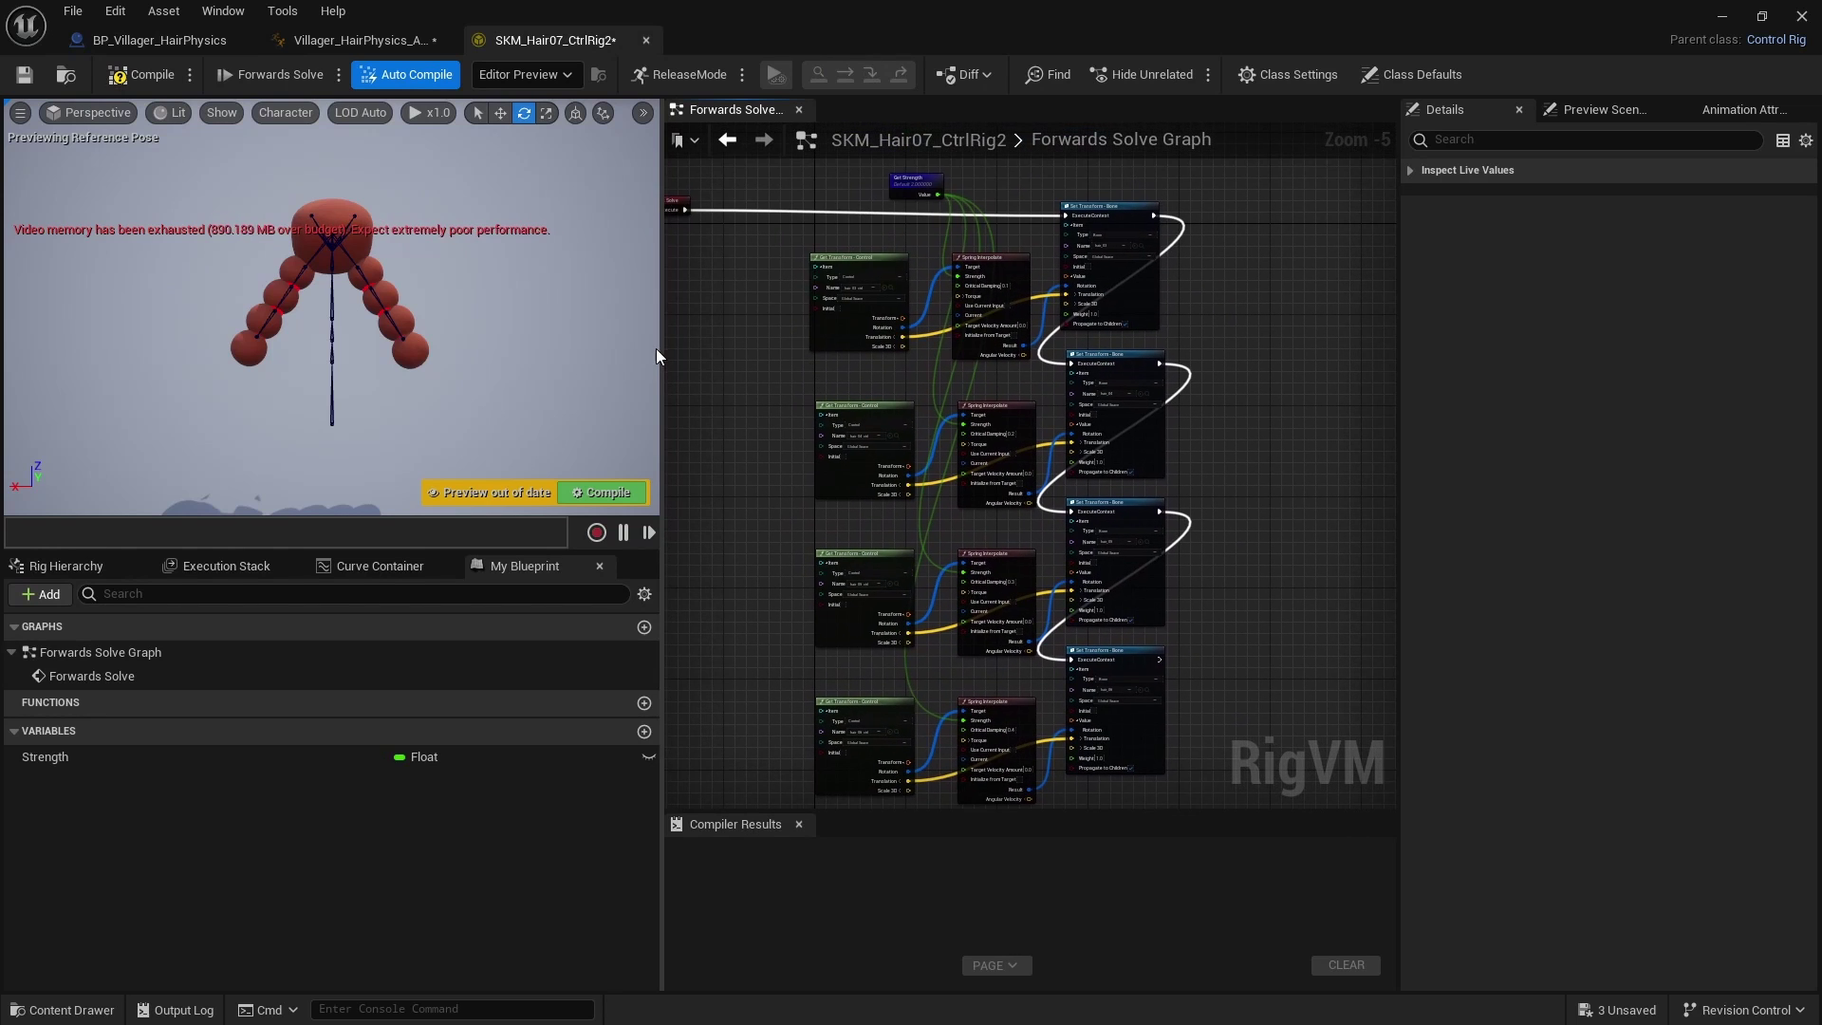
{"action": "left_click_drag", "start_coordinate": [532, 350], "coordinate": [488, 350]}
{"action": "scroll", "coordinate": [868, 459], "scroll_direction": "down", "scroll_amount": 2}
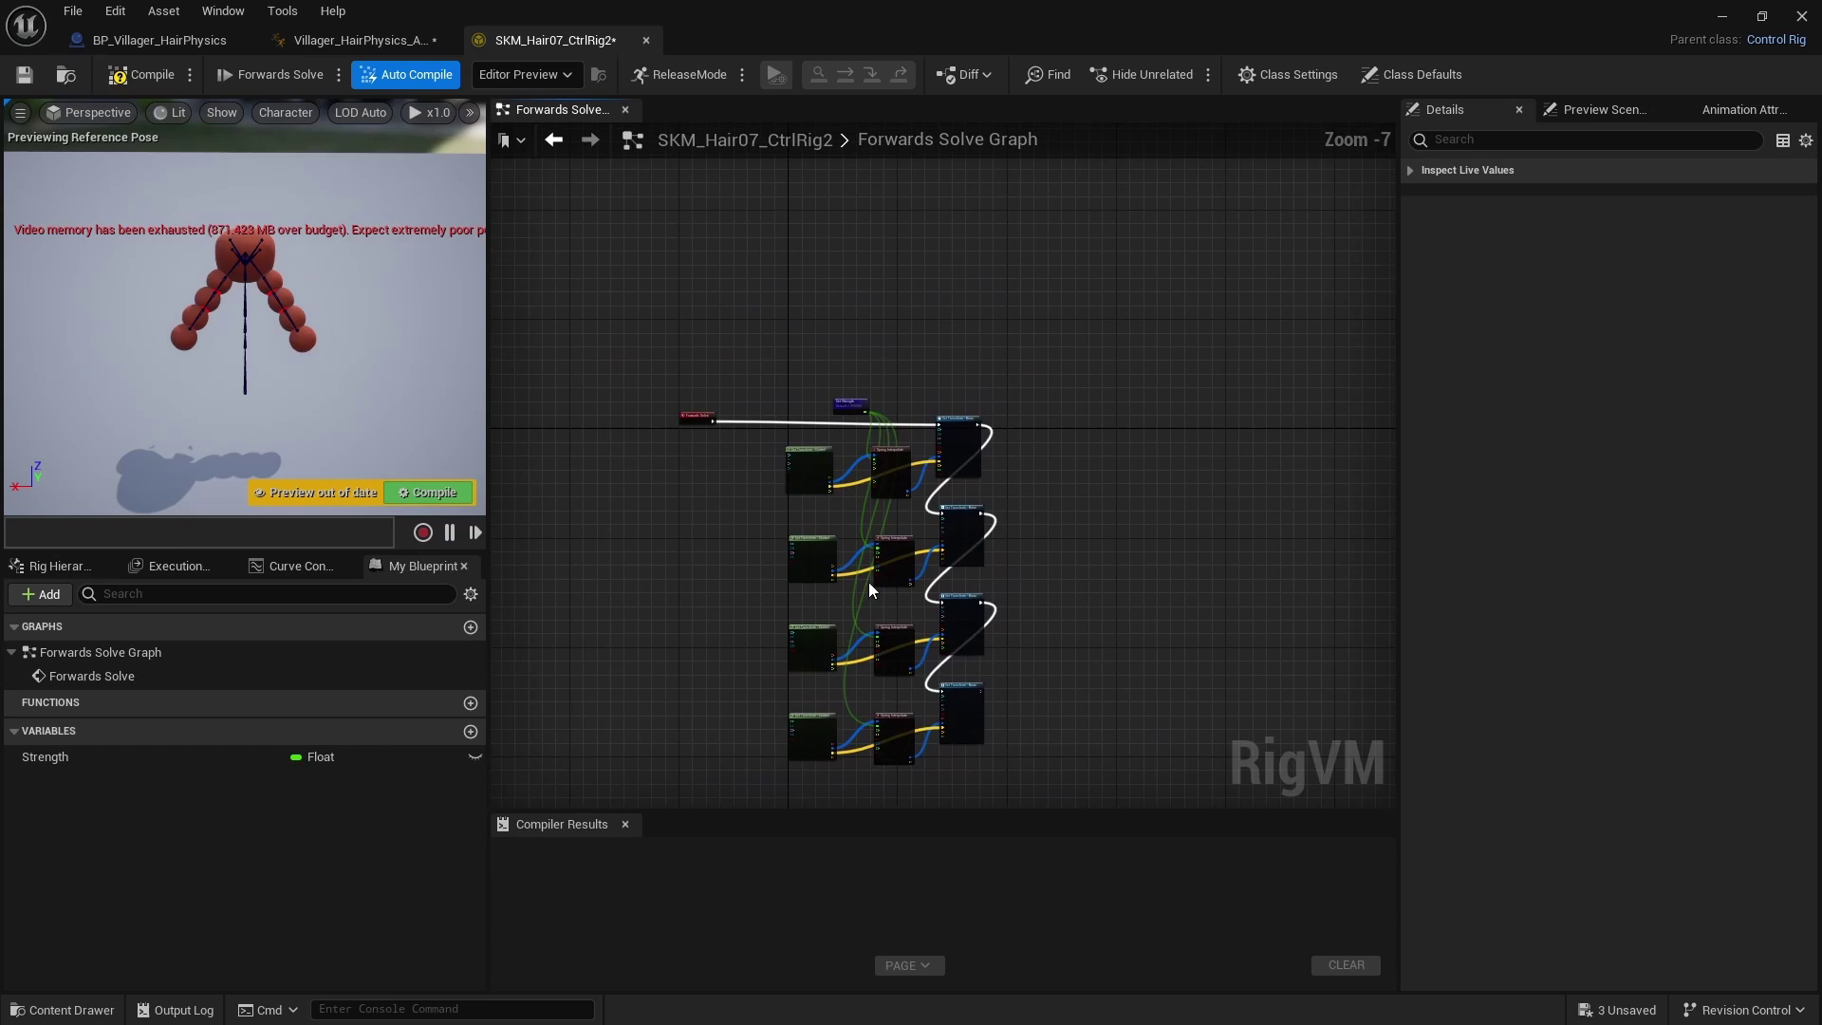
Step: Examine the four repeated rows of Get Transform, Spring Interpolate and Set Transform nodes in the Forwards Solve Graph
{"action": "scroll", "coordinate": [782, 453], "scroll_direction": "up", "scroll_amount": 3}
{"action": "scroll", "coordinate": [944, 562], "scroll_direction": "down", "scroll_amount": 2}
{"action": "right_click_drag", "start_coordinate": [754, 530], "coordinate": [730, 408]}
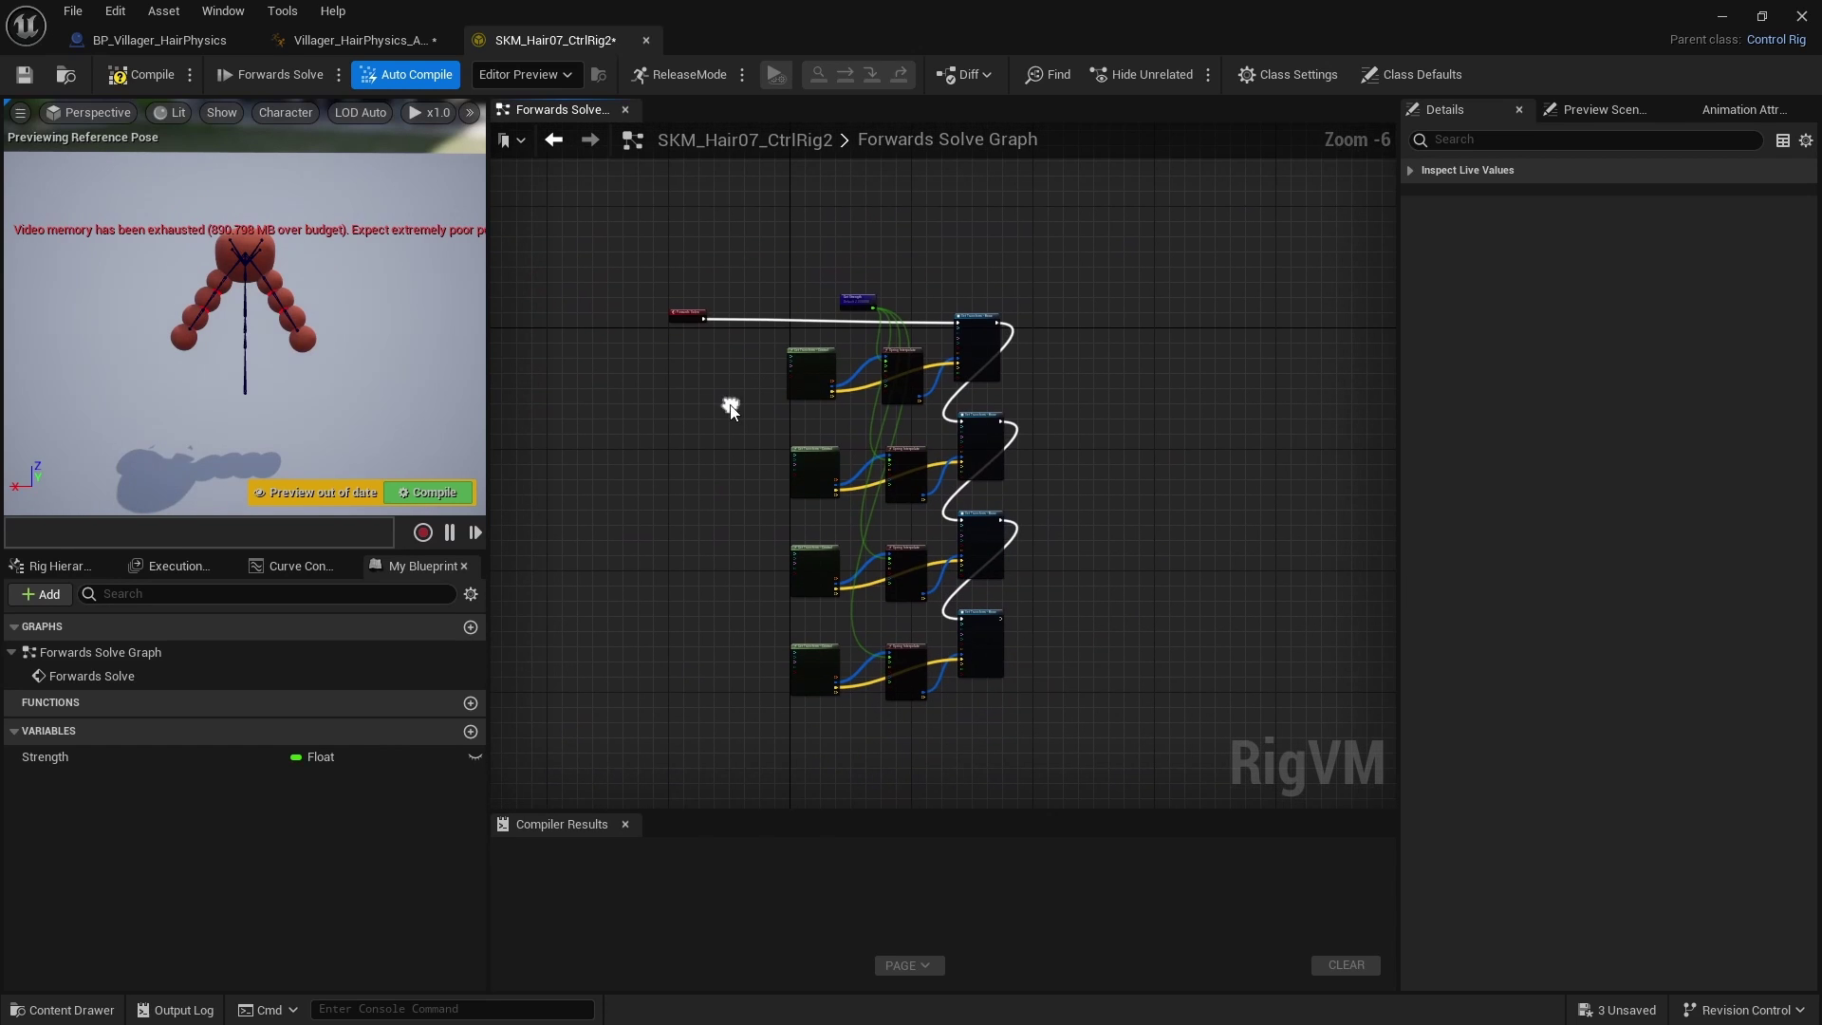
{"action": "scroll", "coordinate": [925, 360], "scroll_direction": "up", "scroll_amount": 3}
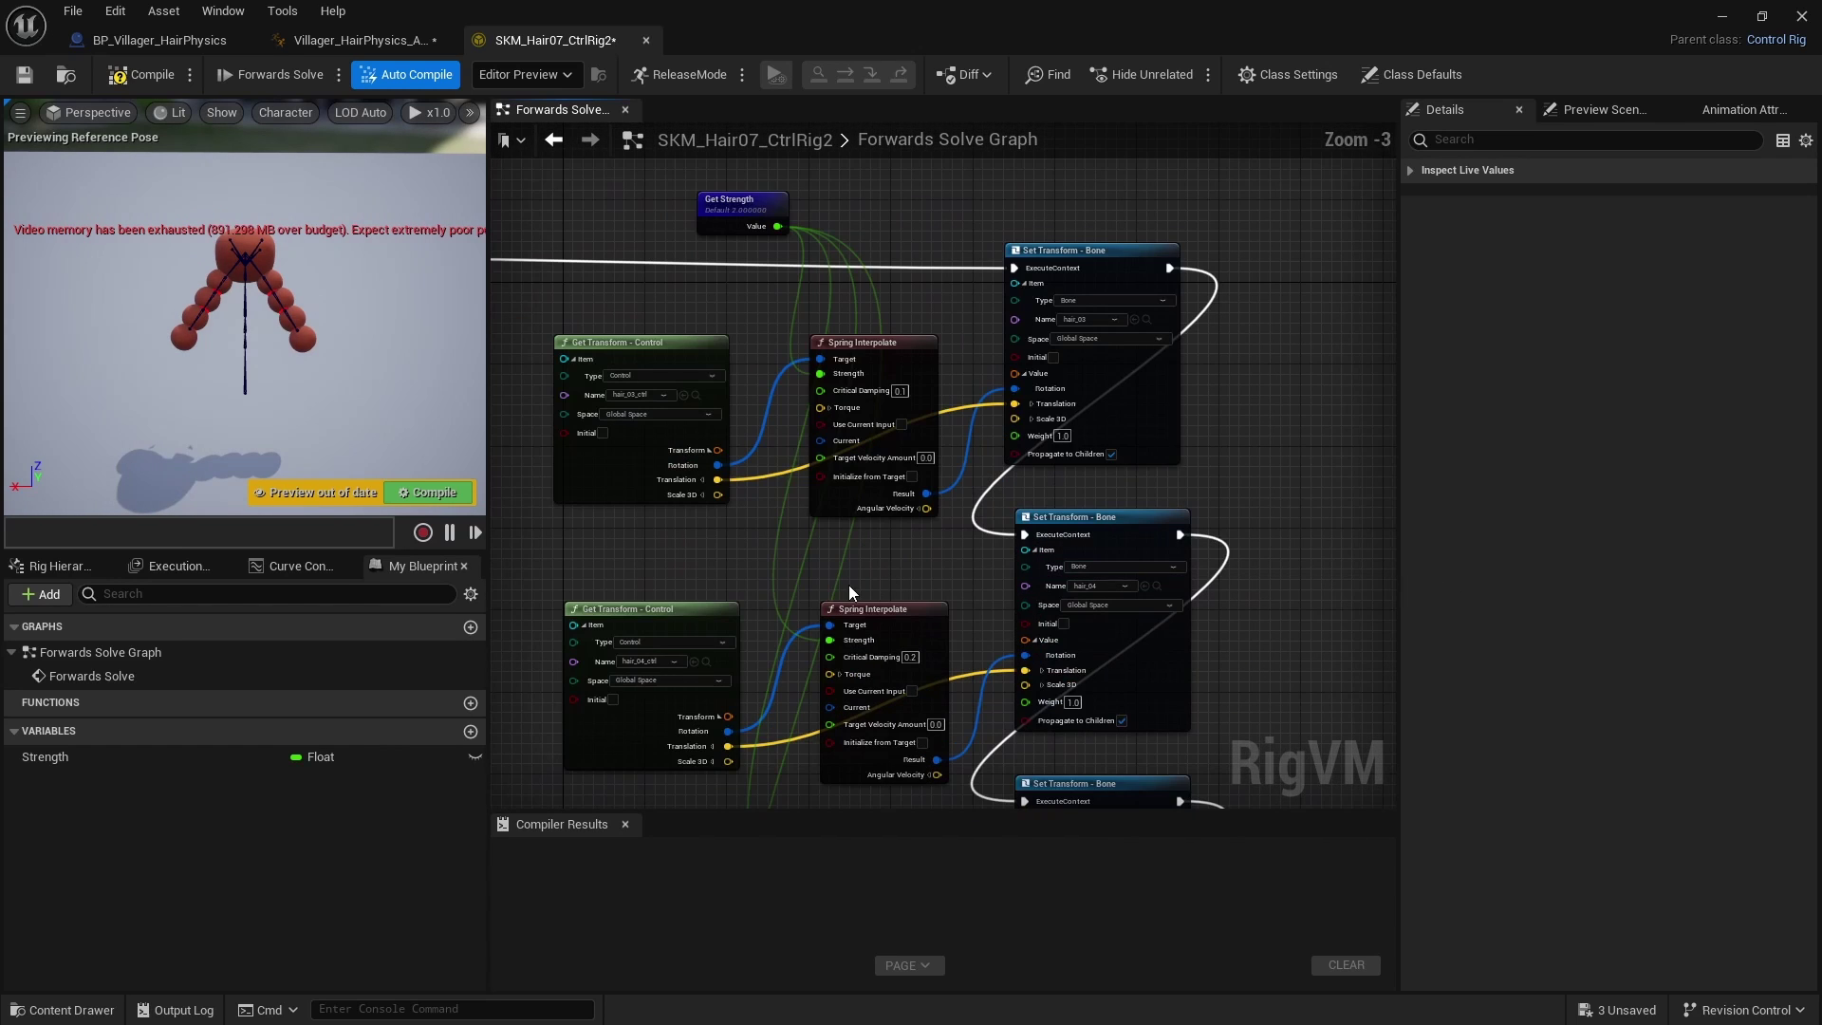
{"action": "scroll", "coordinate": [846, 579], "scroll_direction": "down", "scroll_amount": 1}
{"action": "right_click_drag", "start_coordinate": [669, 566], "coordinate": [840, 549]}
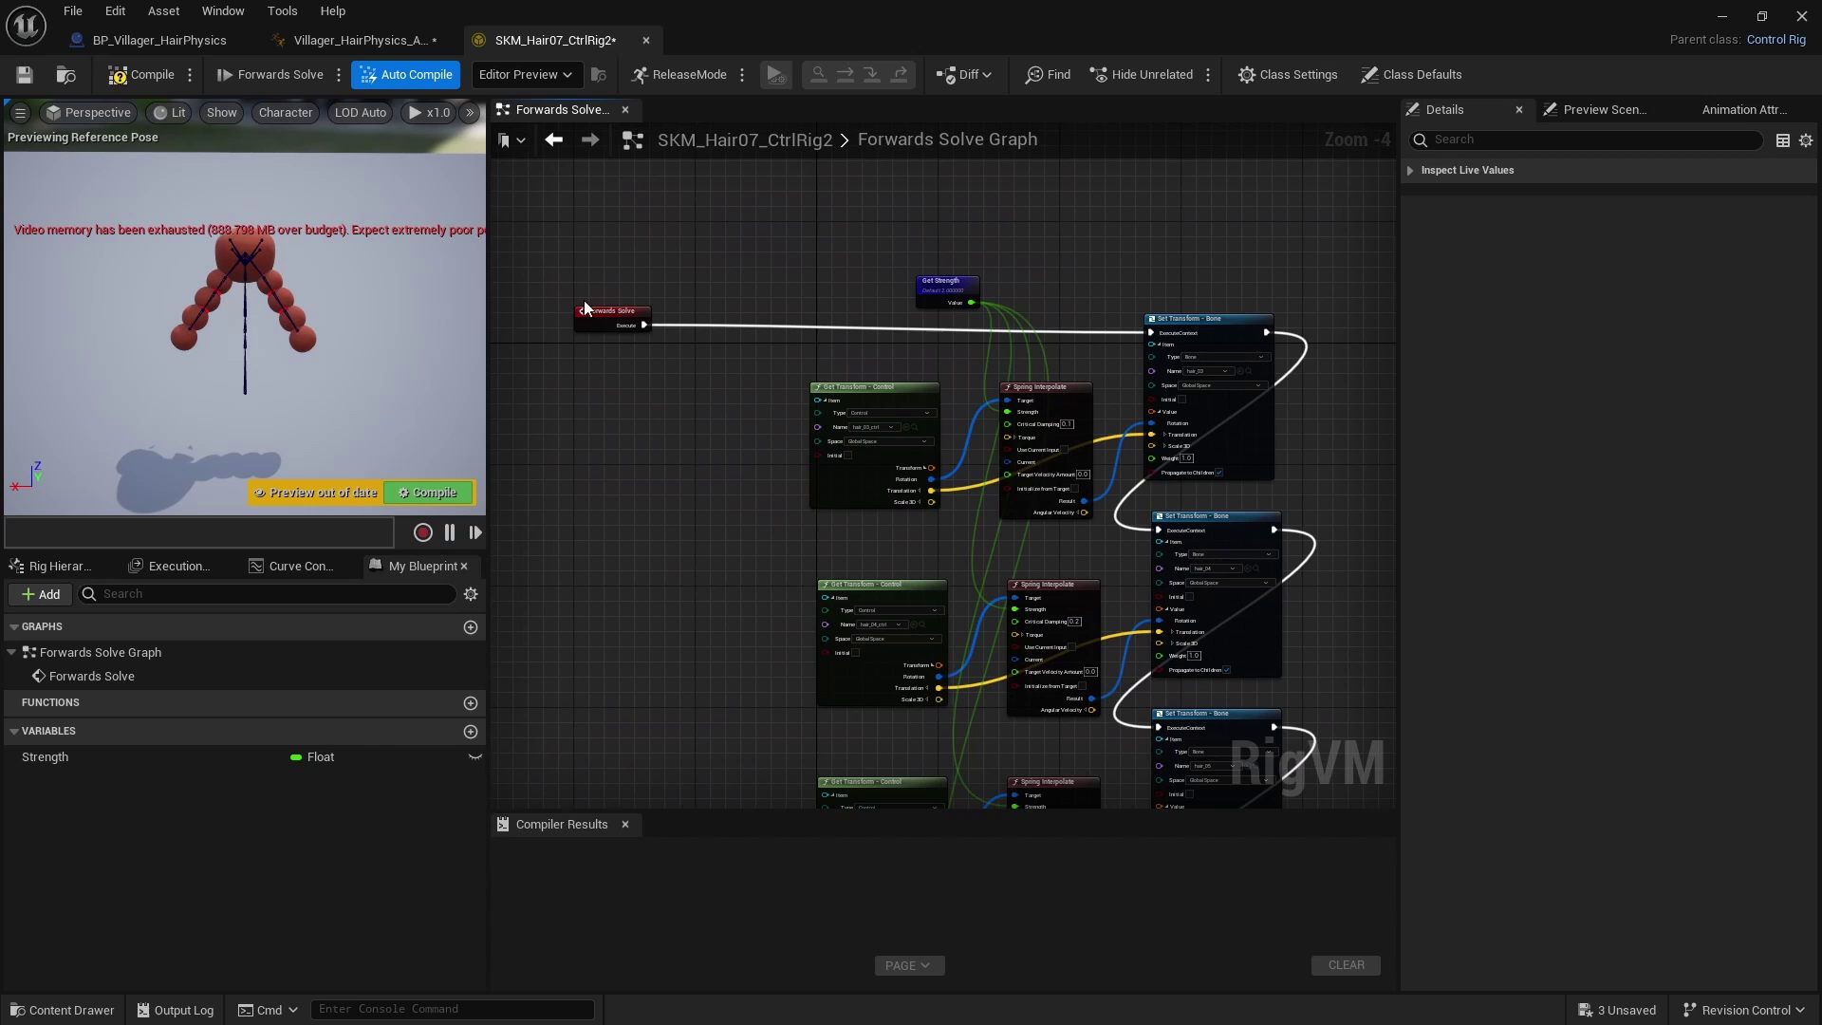
{"action": "right_click_drag", "start_coordinate": [697, 503], "coordinate": [609, 423]}
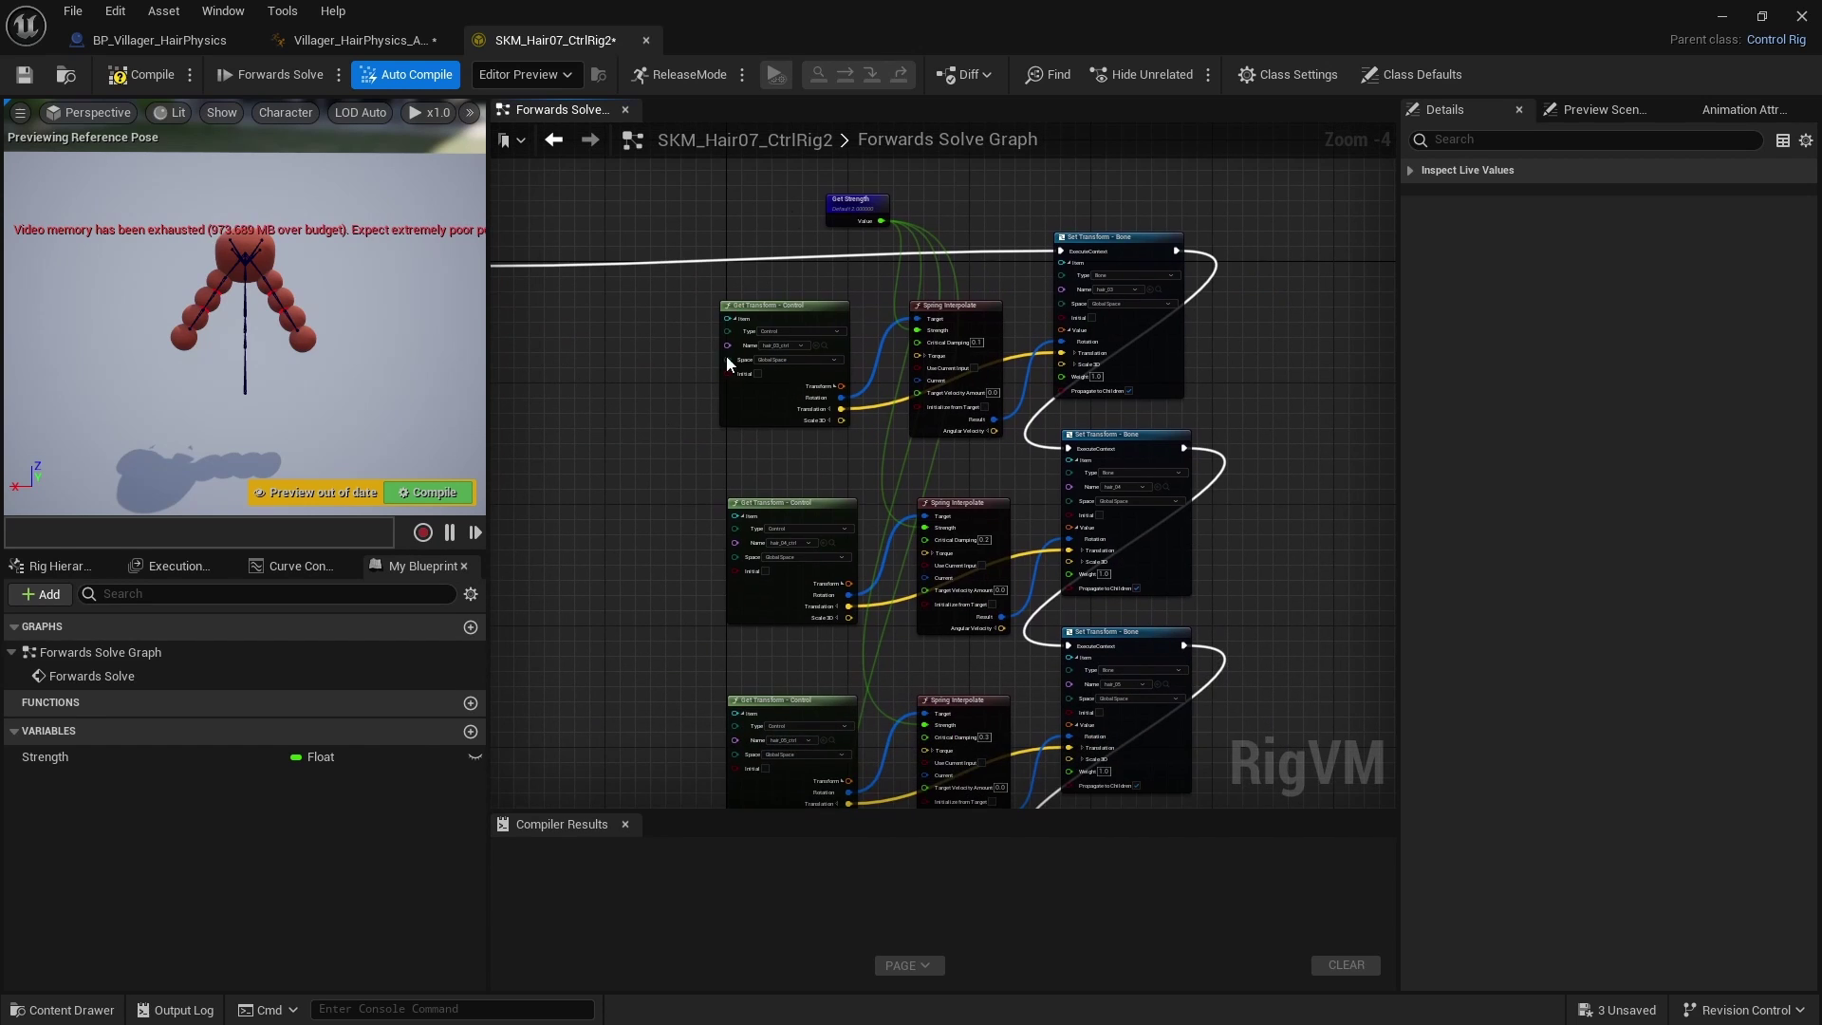
{"action": "scroll", "coordinate": [731, 314], "scroll_direction": "down", "scroll_amount": 2}
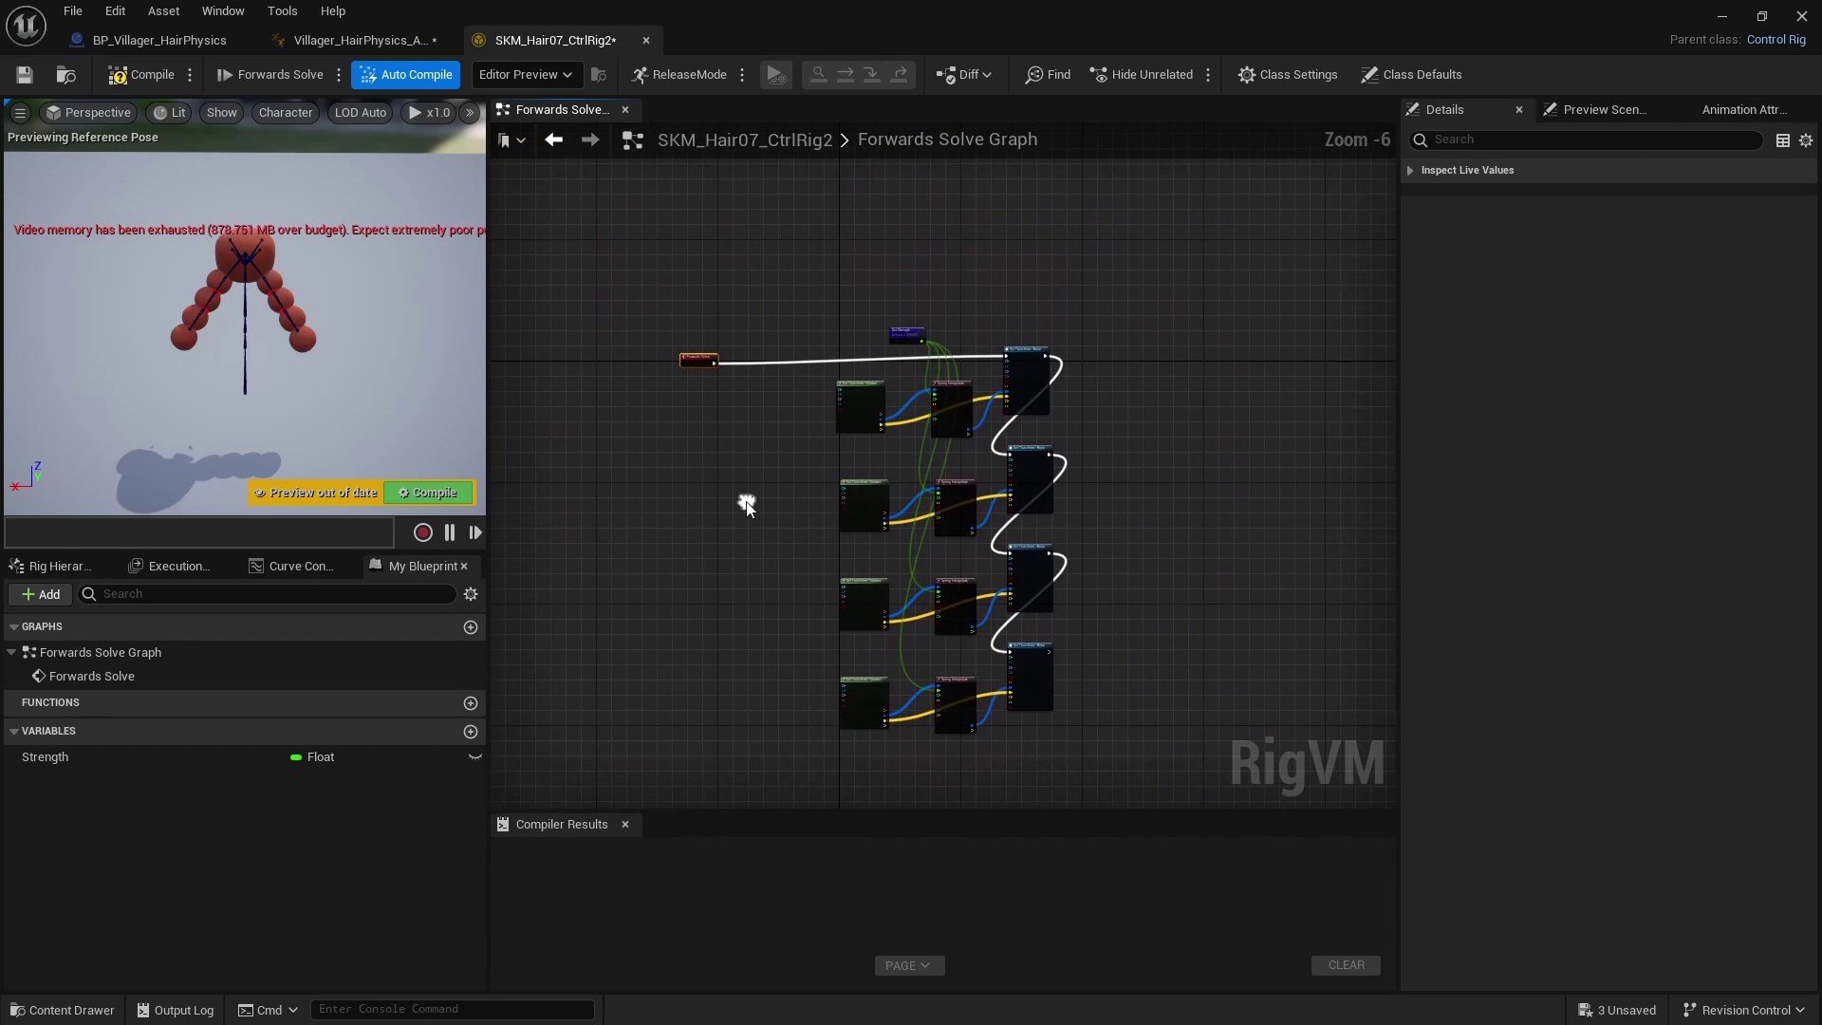
Step: Create a function named SpringInterpolate_4bones and move its Entry node away from the Return node
{"action": "left_click", "coordinate": [469, 704]}
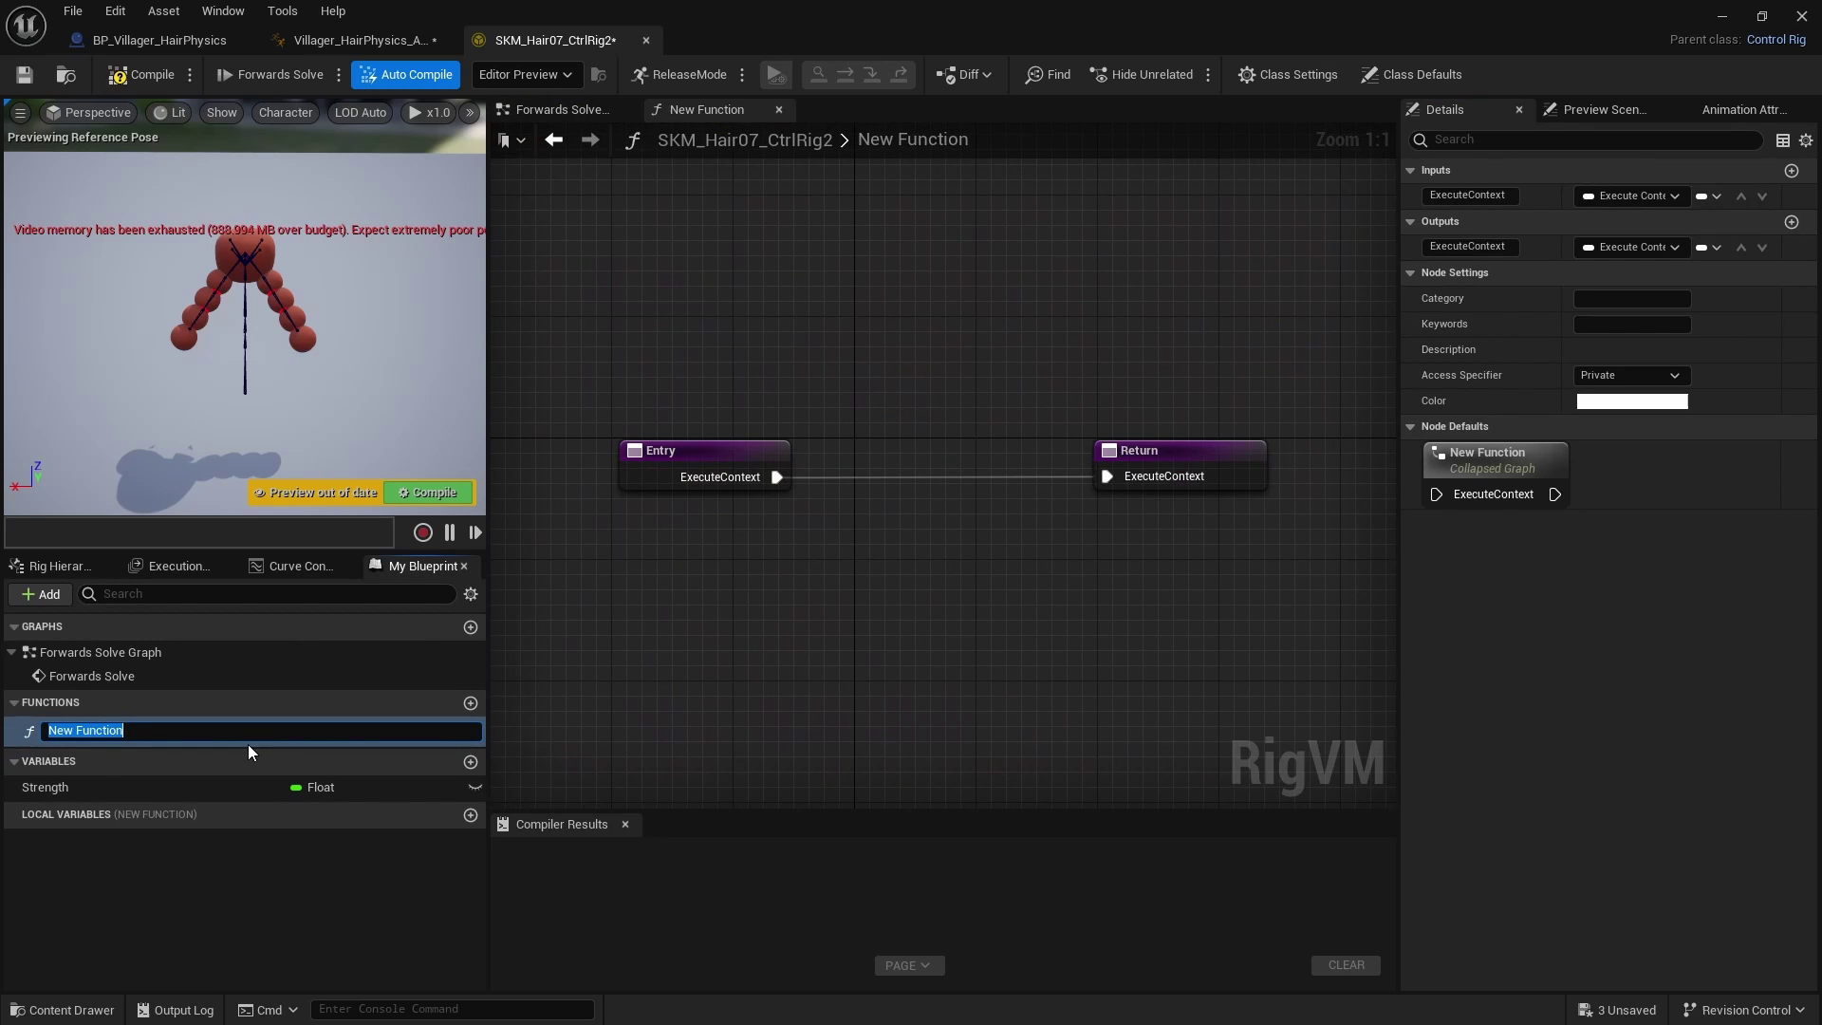
{"action": "type", "text": "SpringInterpolate_4bones"}
{"action": "key", "text": "Return"}
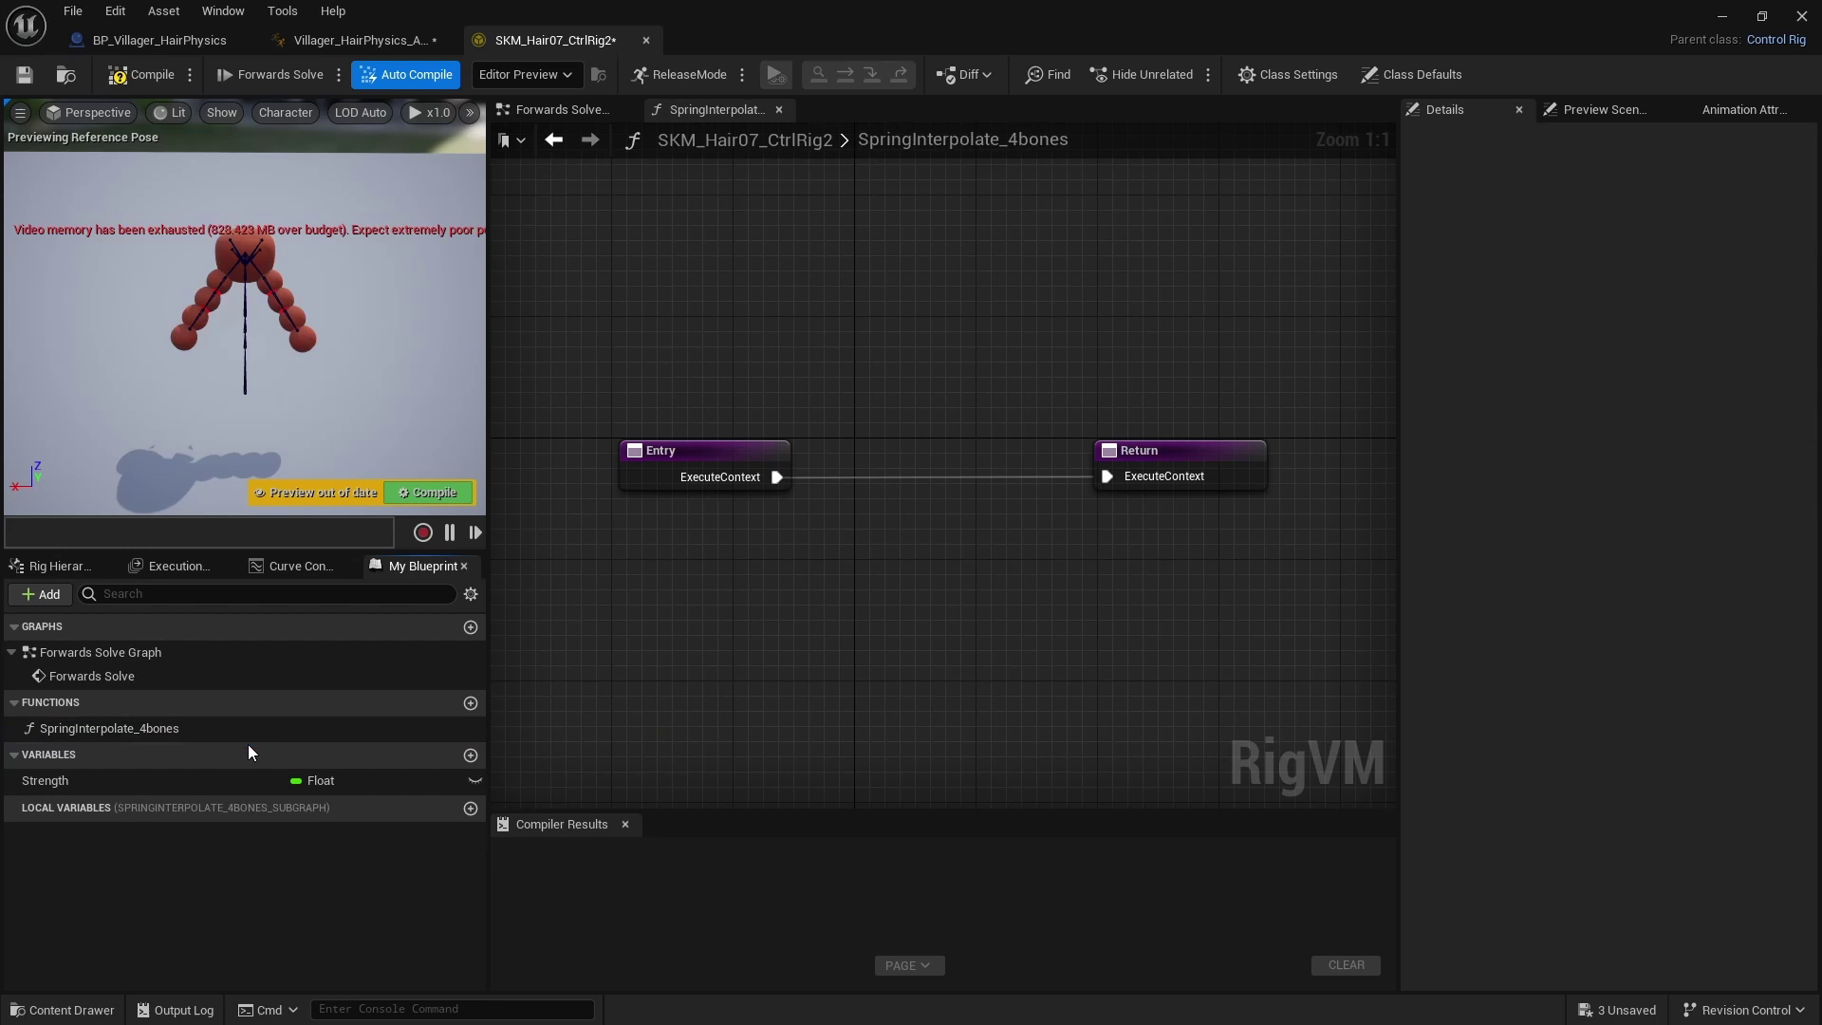
{"action": "left_click", "coordinate": [201, 730]}
{"action": "left_click_drag", "start_coordinate": [731, 455], "coordinate": [632, 440]}
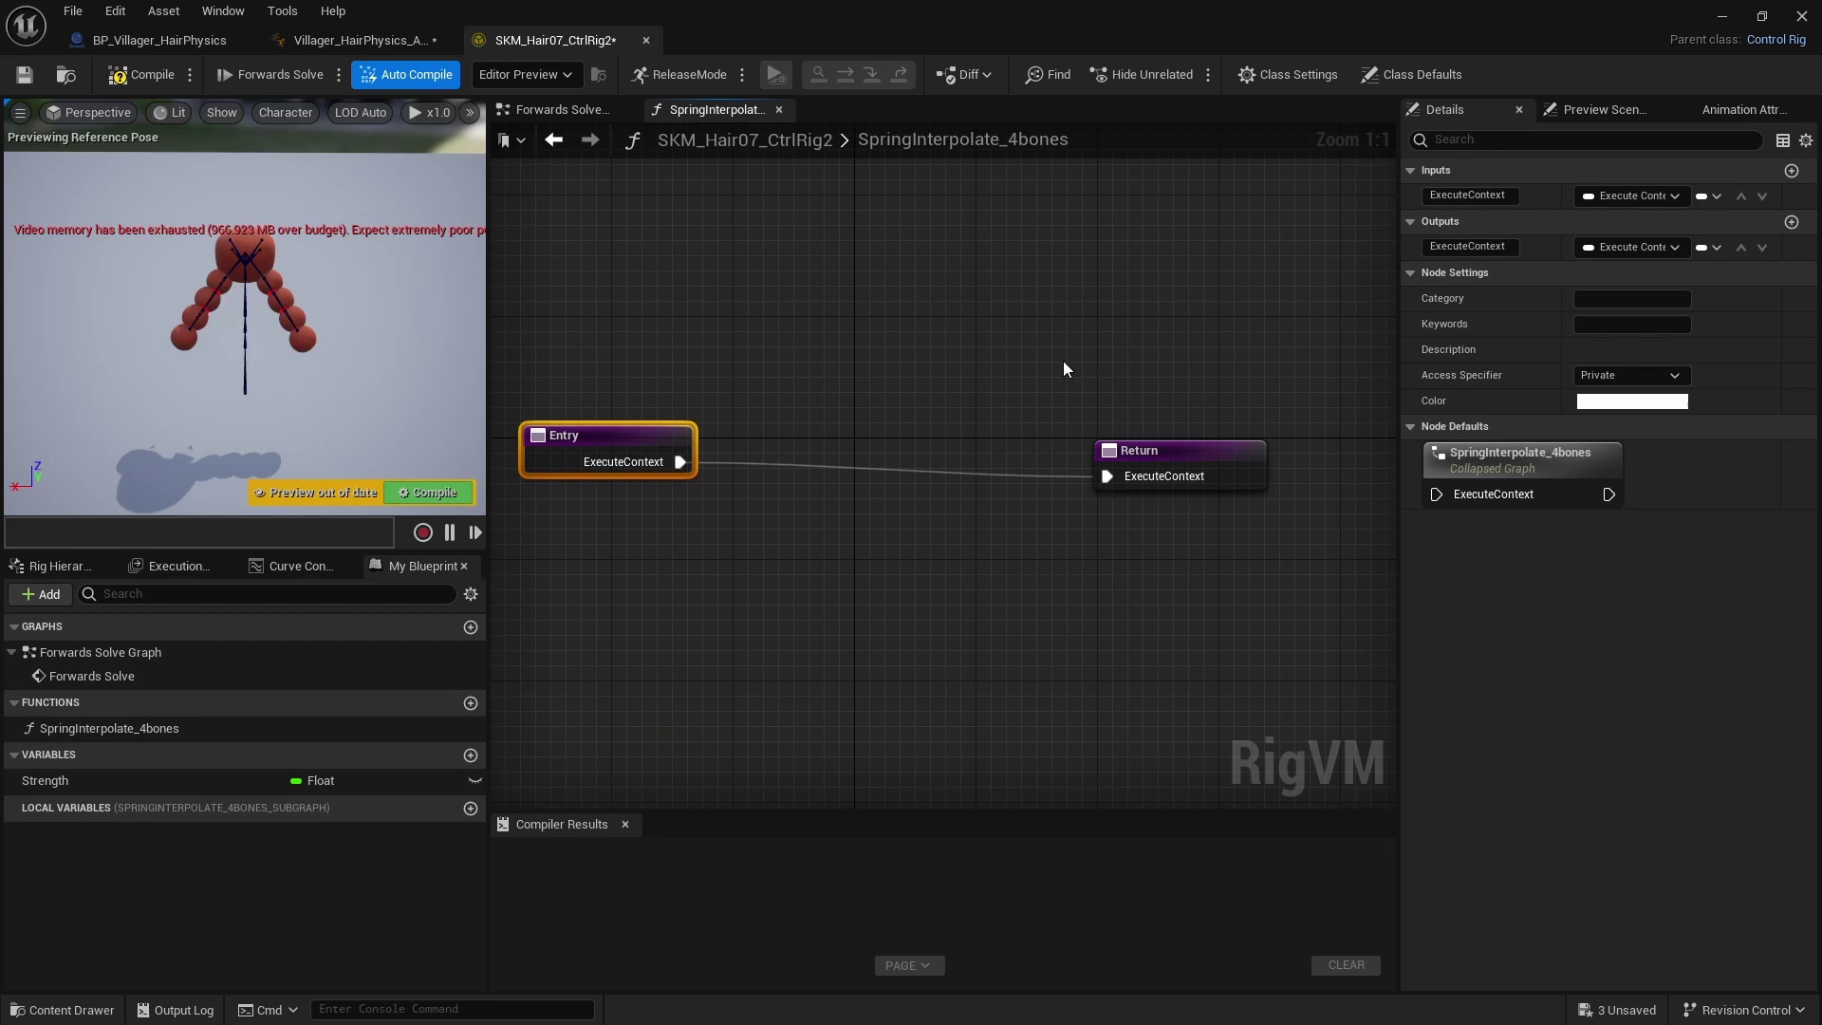
Step: Add an input named Bones to the SpringInterpolate_4bones function as an array of Rig Element Key
{"action": "left_click", "coordinate": [1790, 169]}
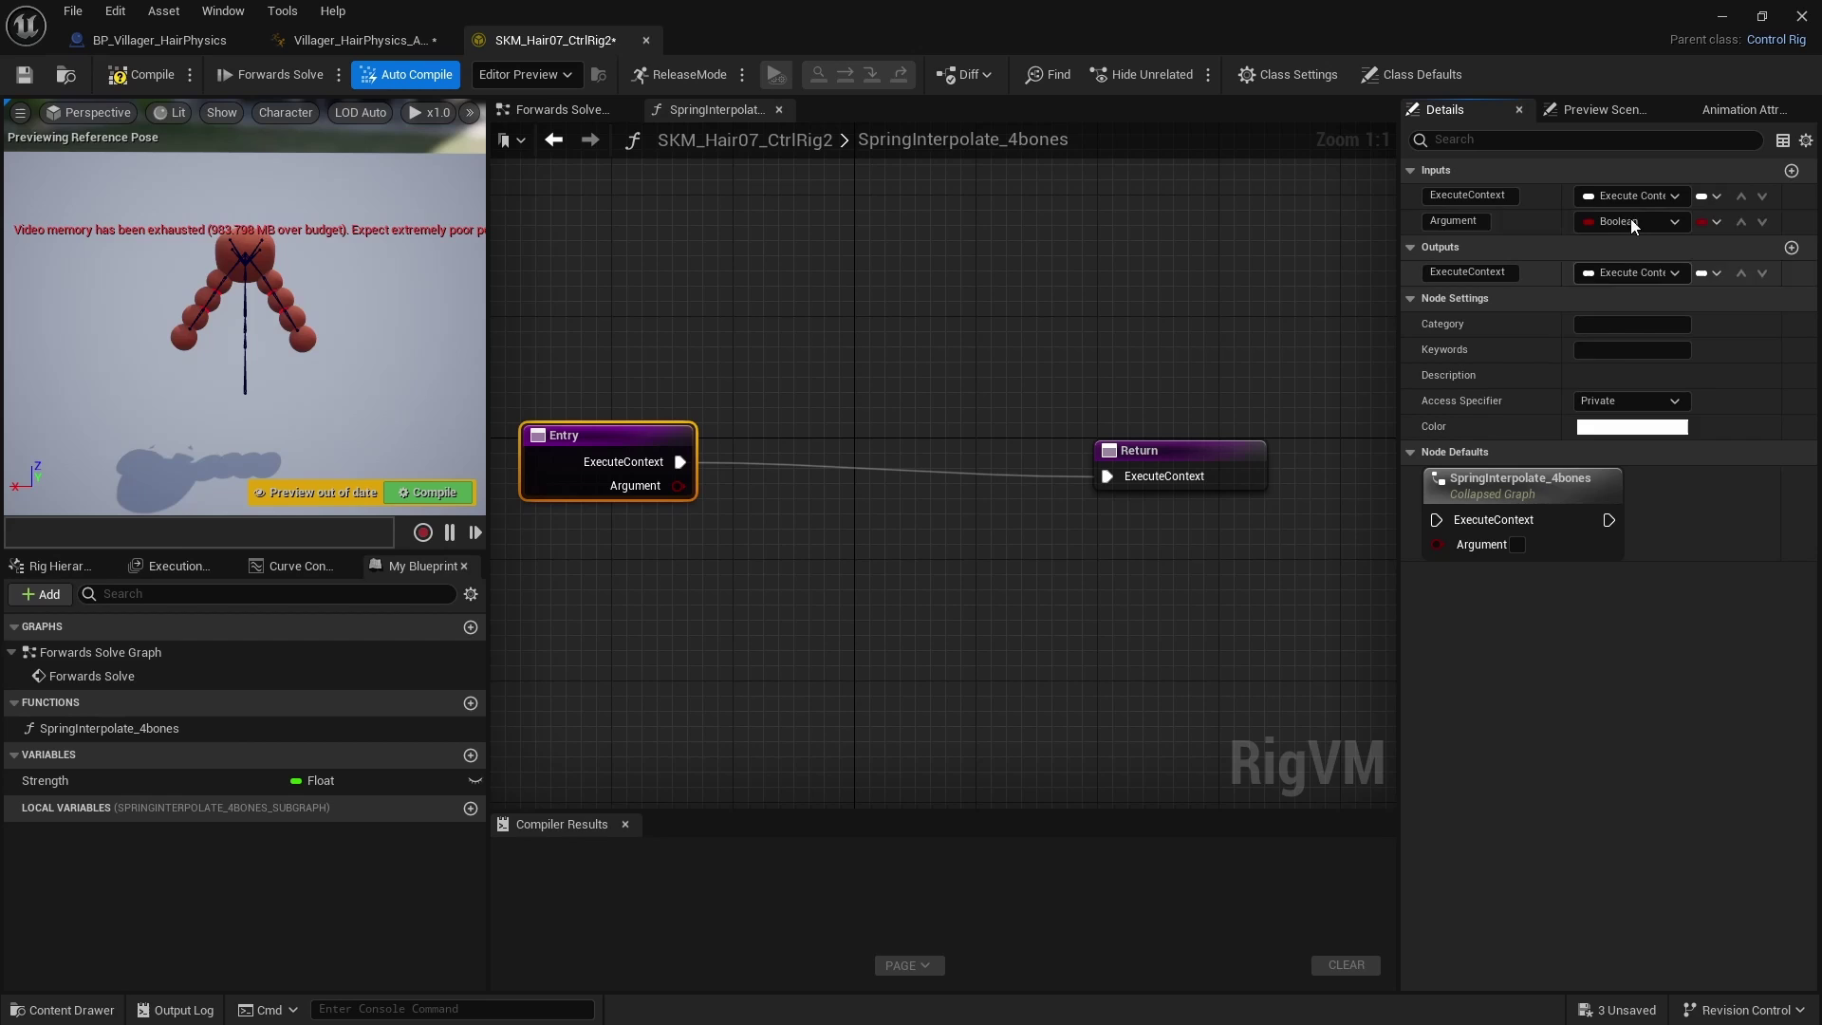
{"action": "left_click", "coordinate": [1630, 221]}
{"action": "left_click", "coordinate": [1716, 222]}
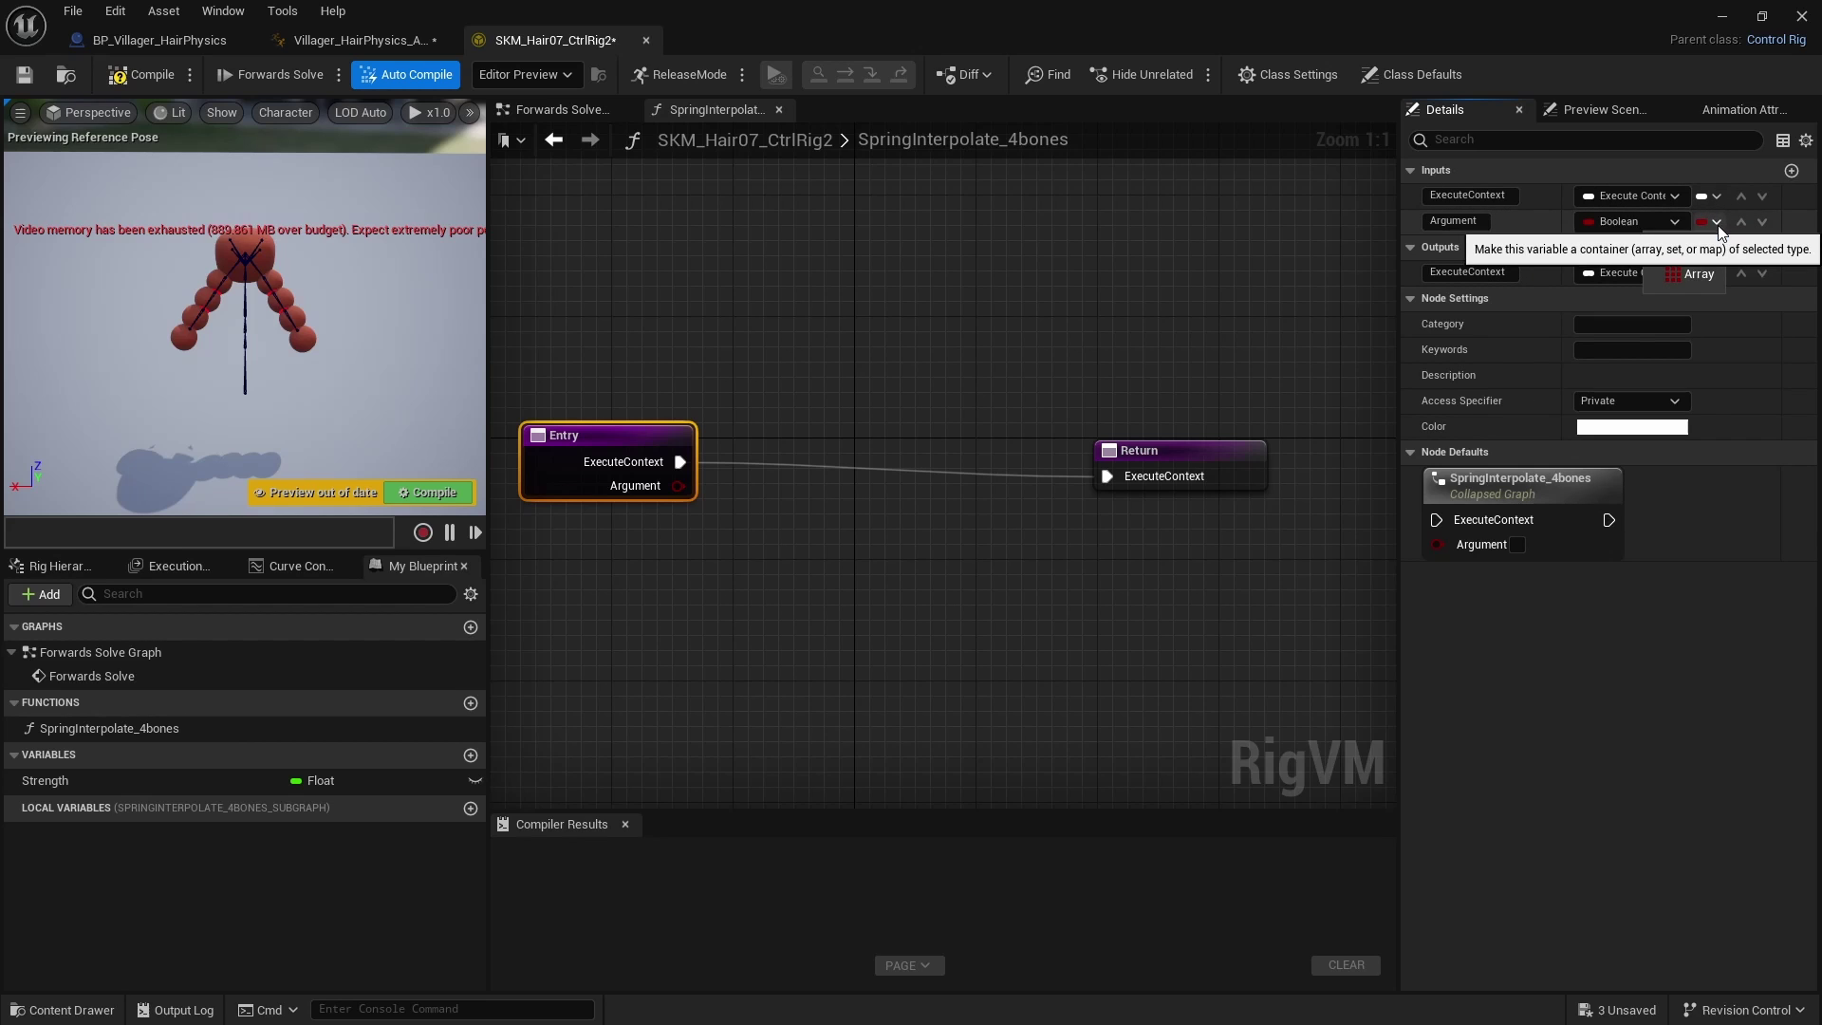
{"action": "left_click", "coordinate": [1618, 221]}
{"action": "type", "text": "rig ke"}
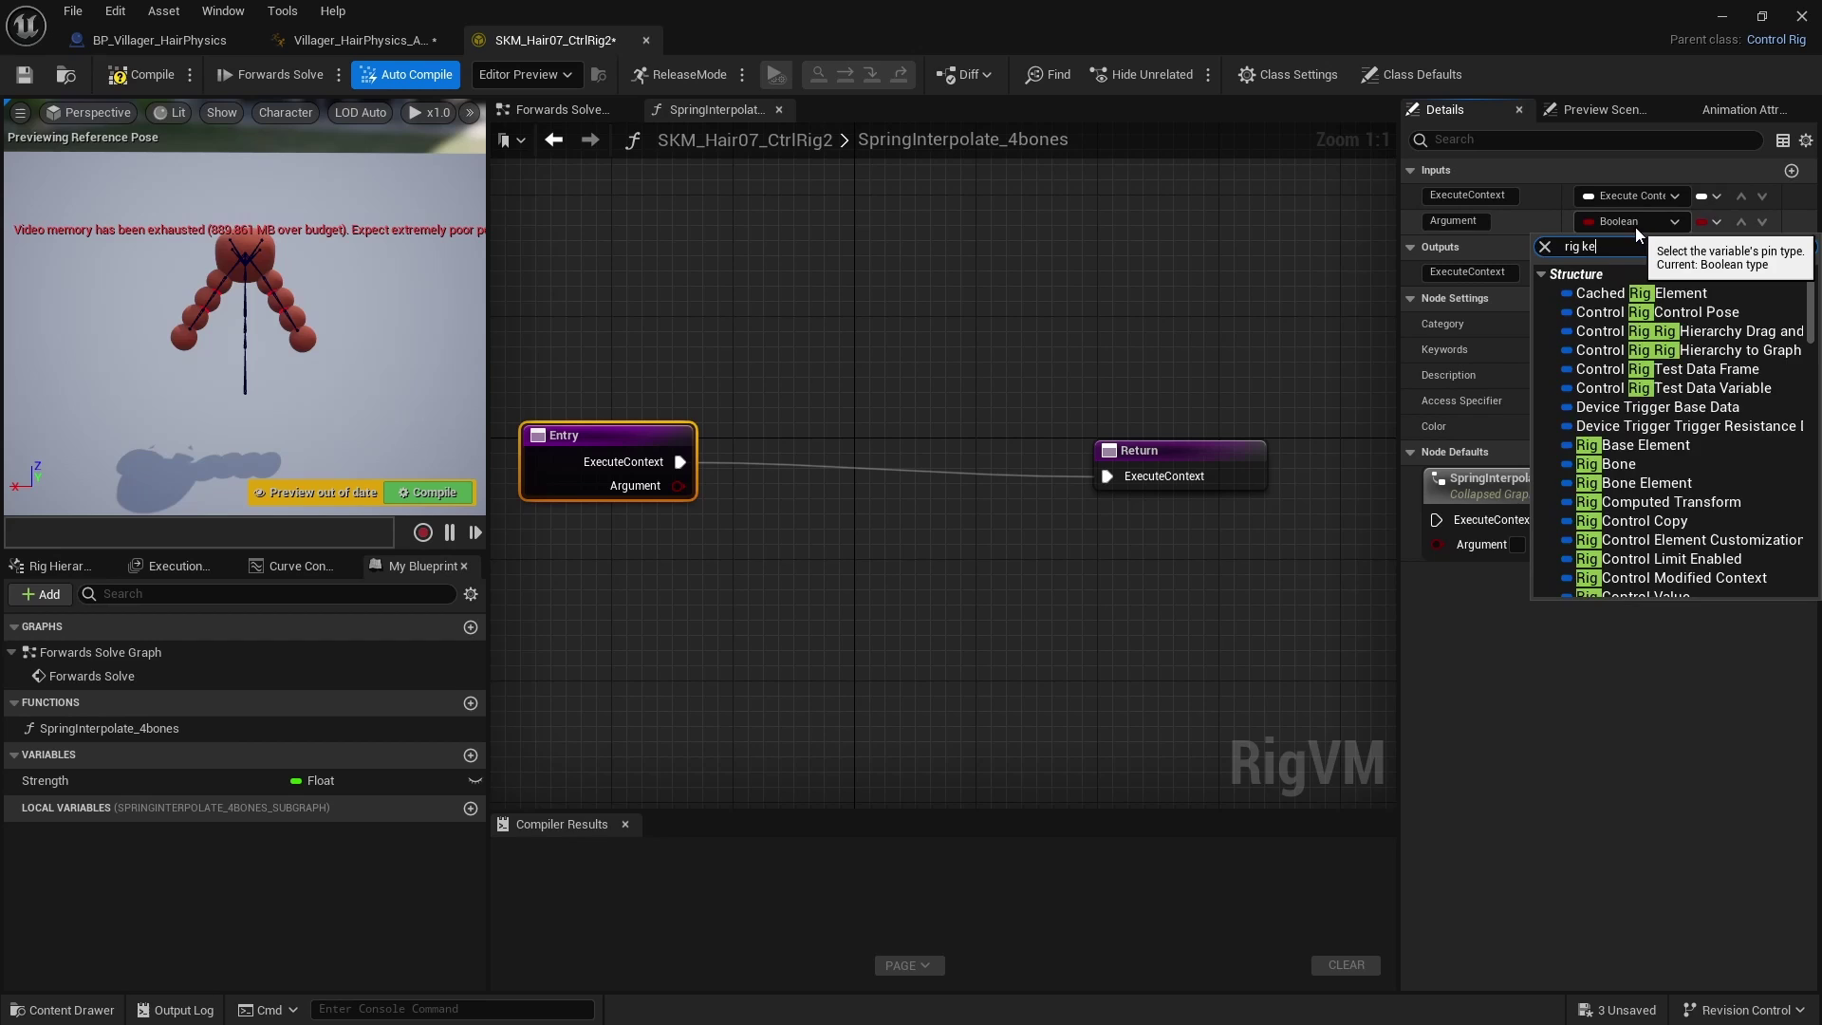
{"action": "type", "text": "y"}
{"action": "left_click", "coordinate": [1660, 293]}
{"action": "left_click", "coordinate": [1716, 224]}
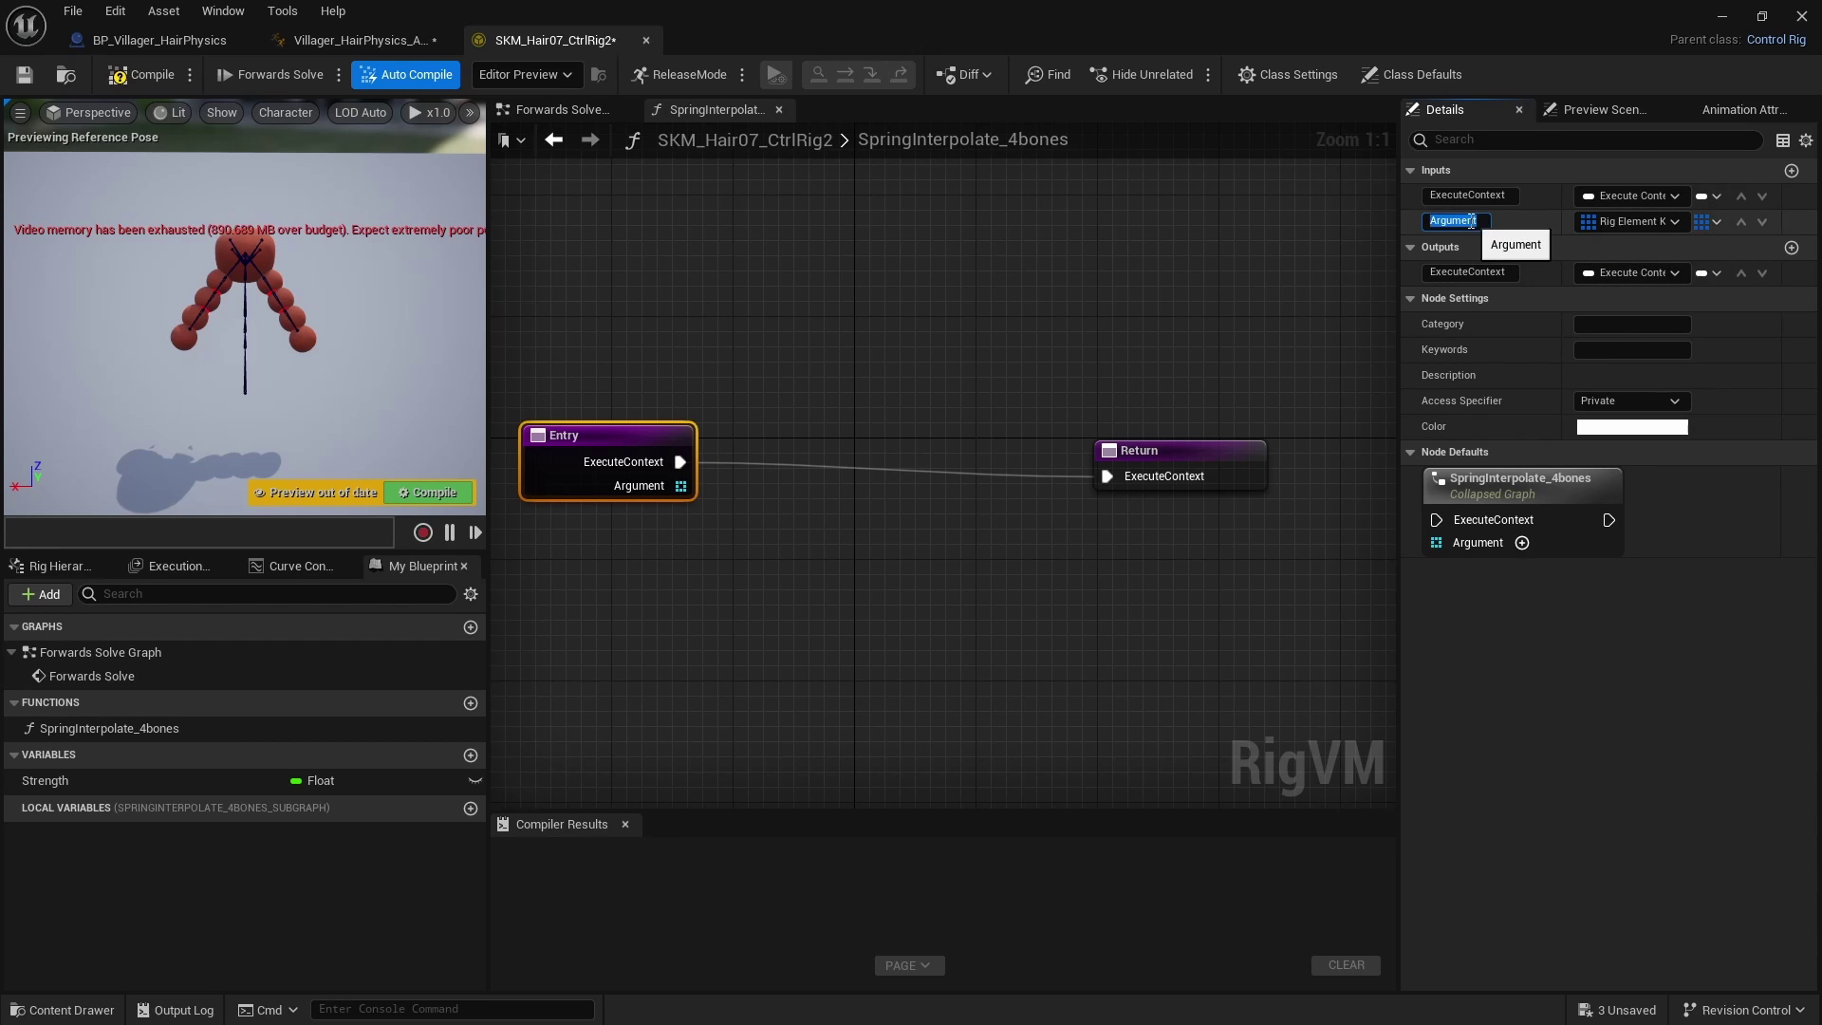
Step: Add a second Rig Element Key array input to the function and name it Controls
{"action": "left_click", "coordinate": [1791, 171]}
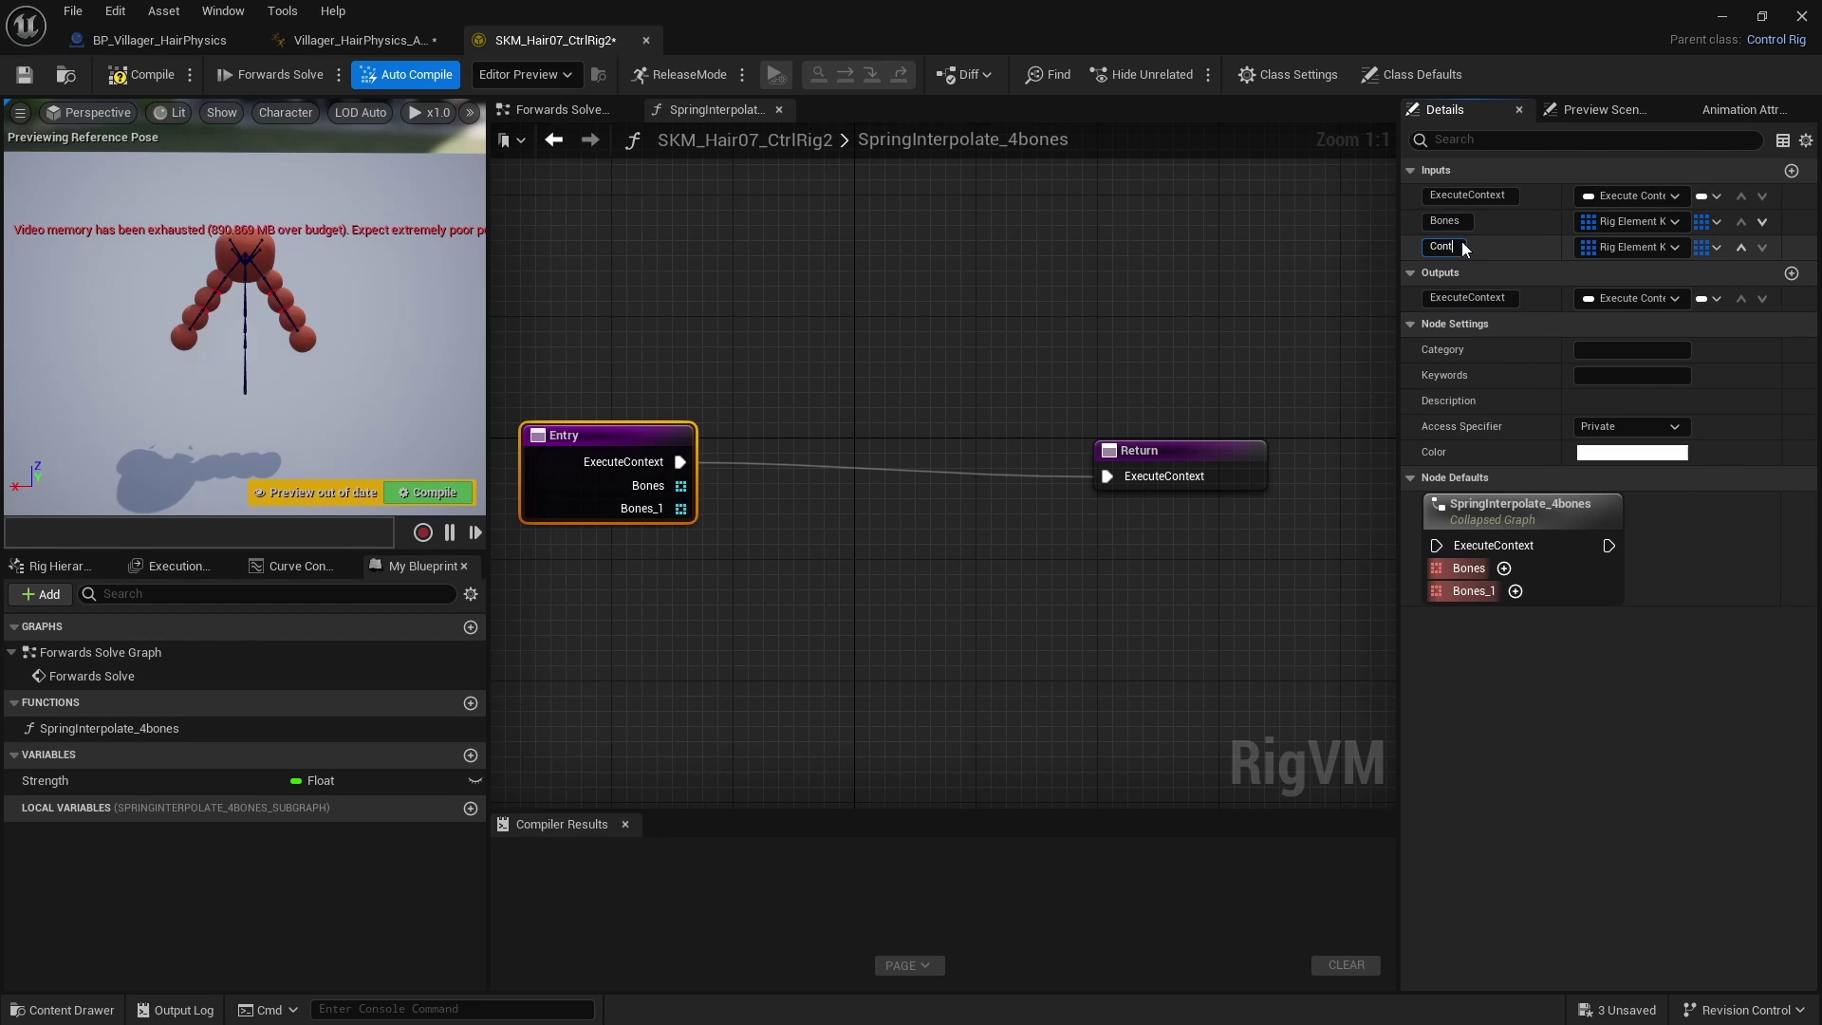
{"action": "type", "text": "Controls"}
{"action": "key", "text": "Return"}
Step: Add a function input named Strength and make it a single Float value
{"action": "left_click", "coordinate": [1792, 170]}
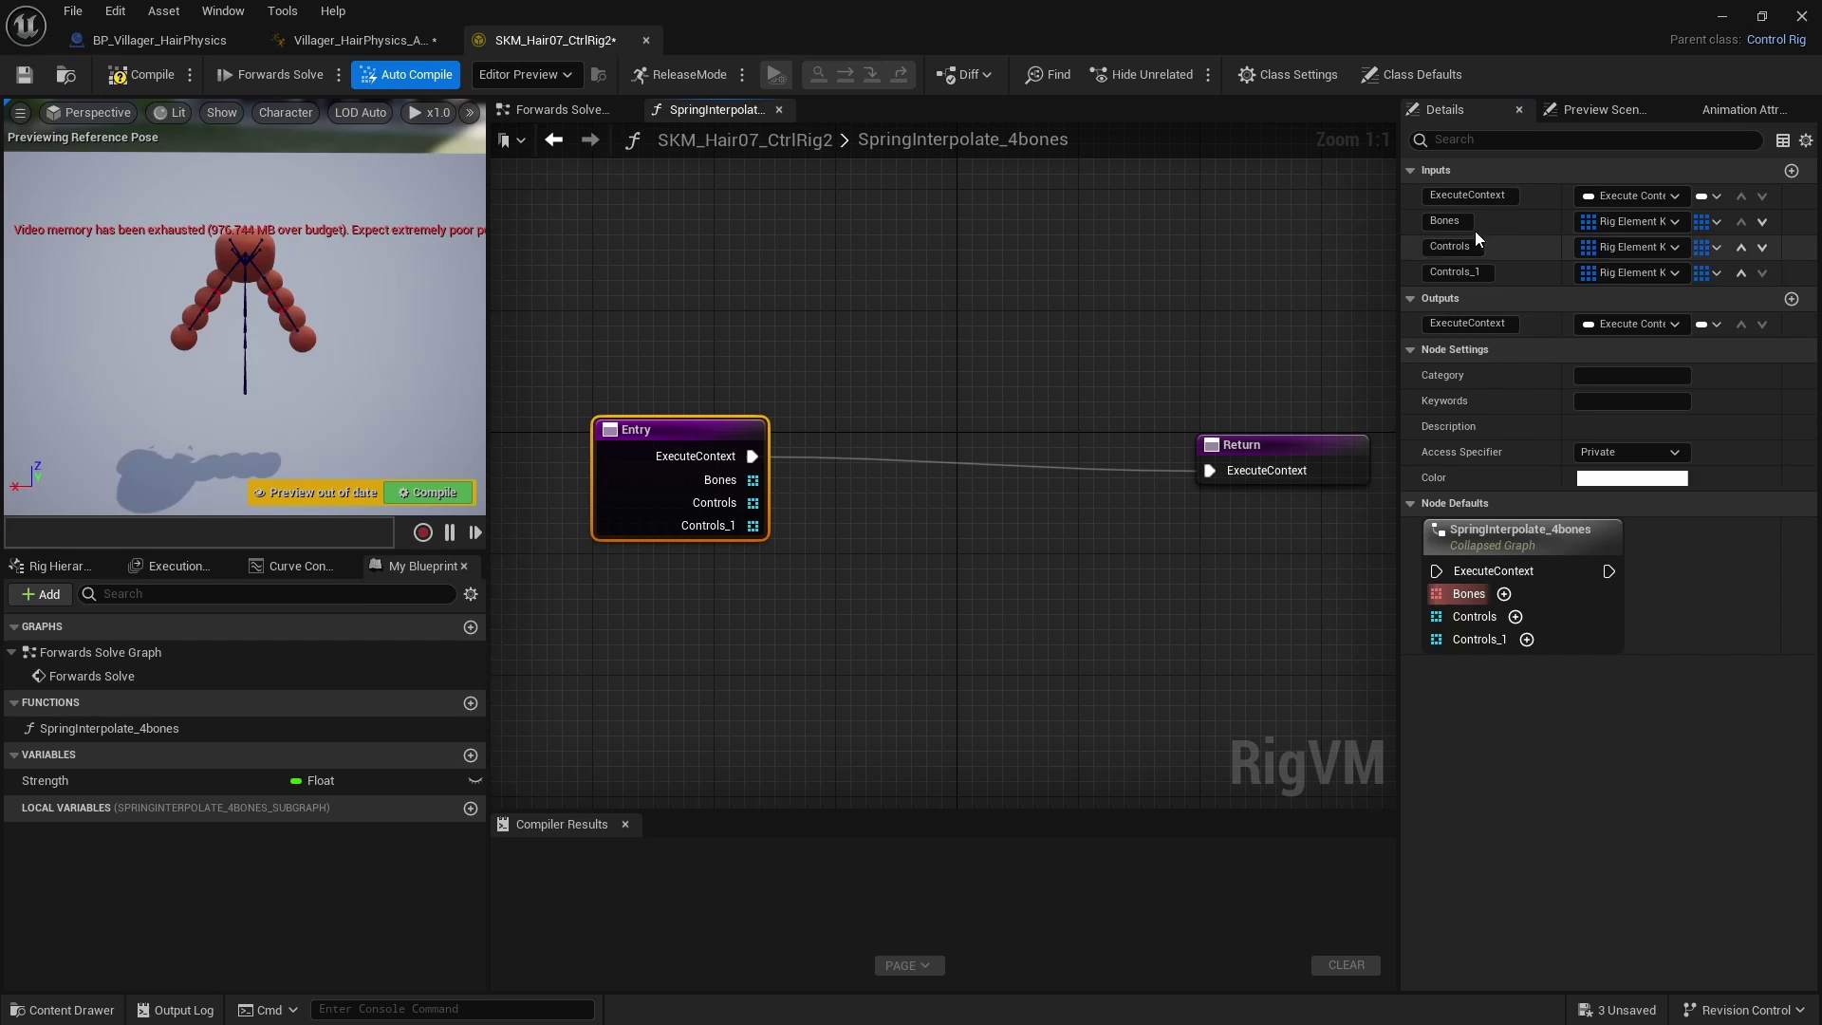
{"action": "double_click", "coordinate": [1461, 271]}
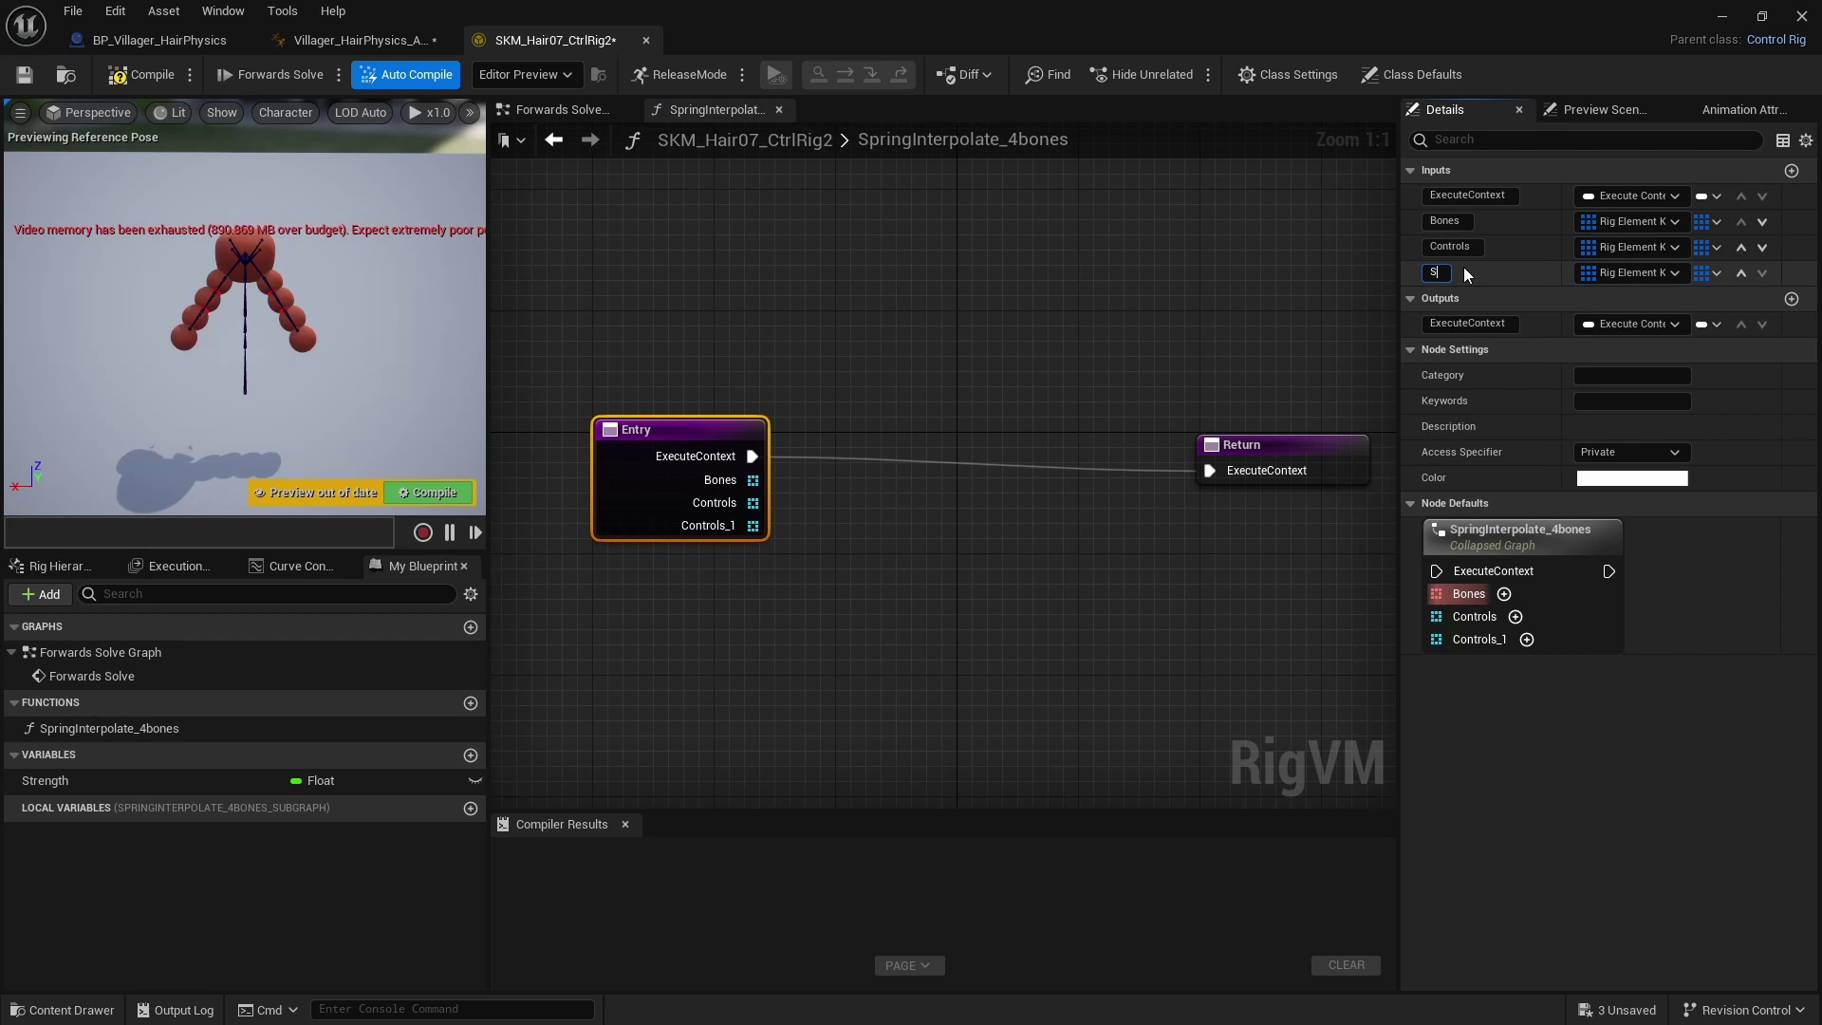
{"action": "type", "text": "Stregth"}
{"action": "key", "text": "Return"}
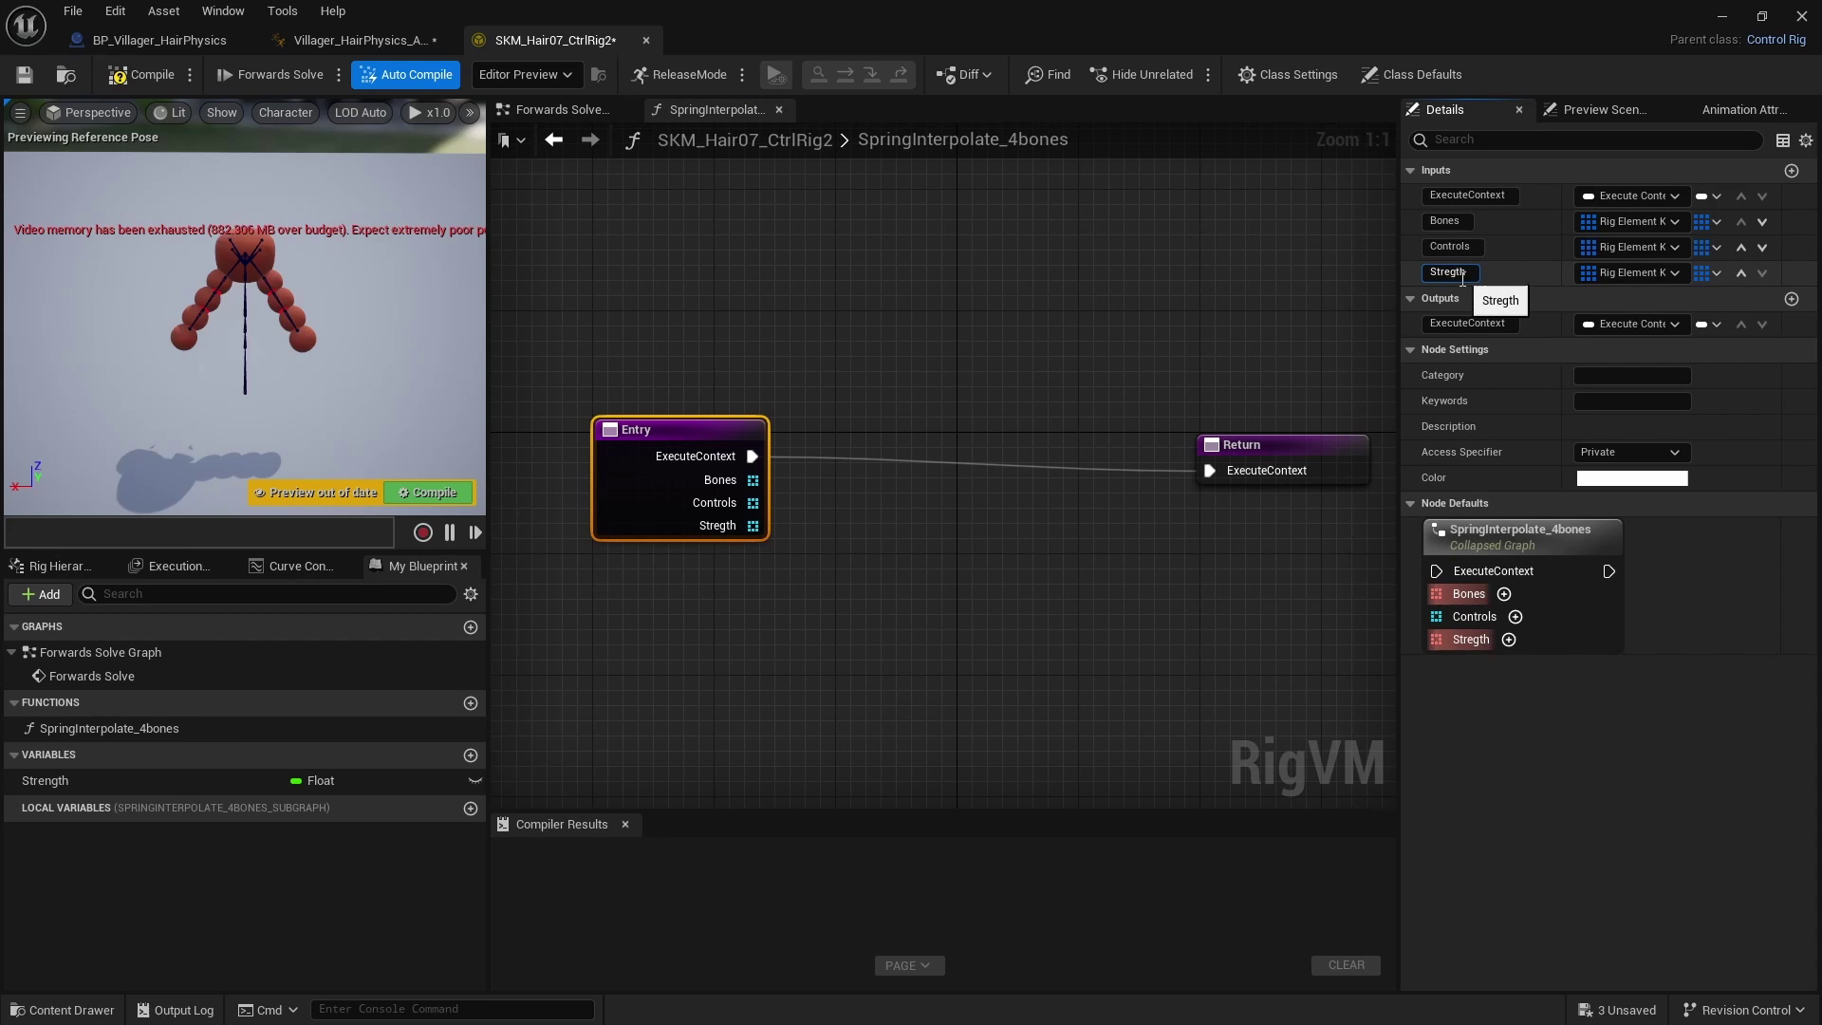
{"action": "type", "text": "n"}
{"action": "key", "text": "Return"}
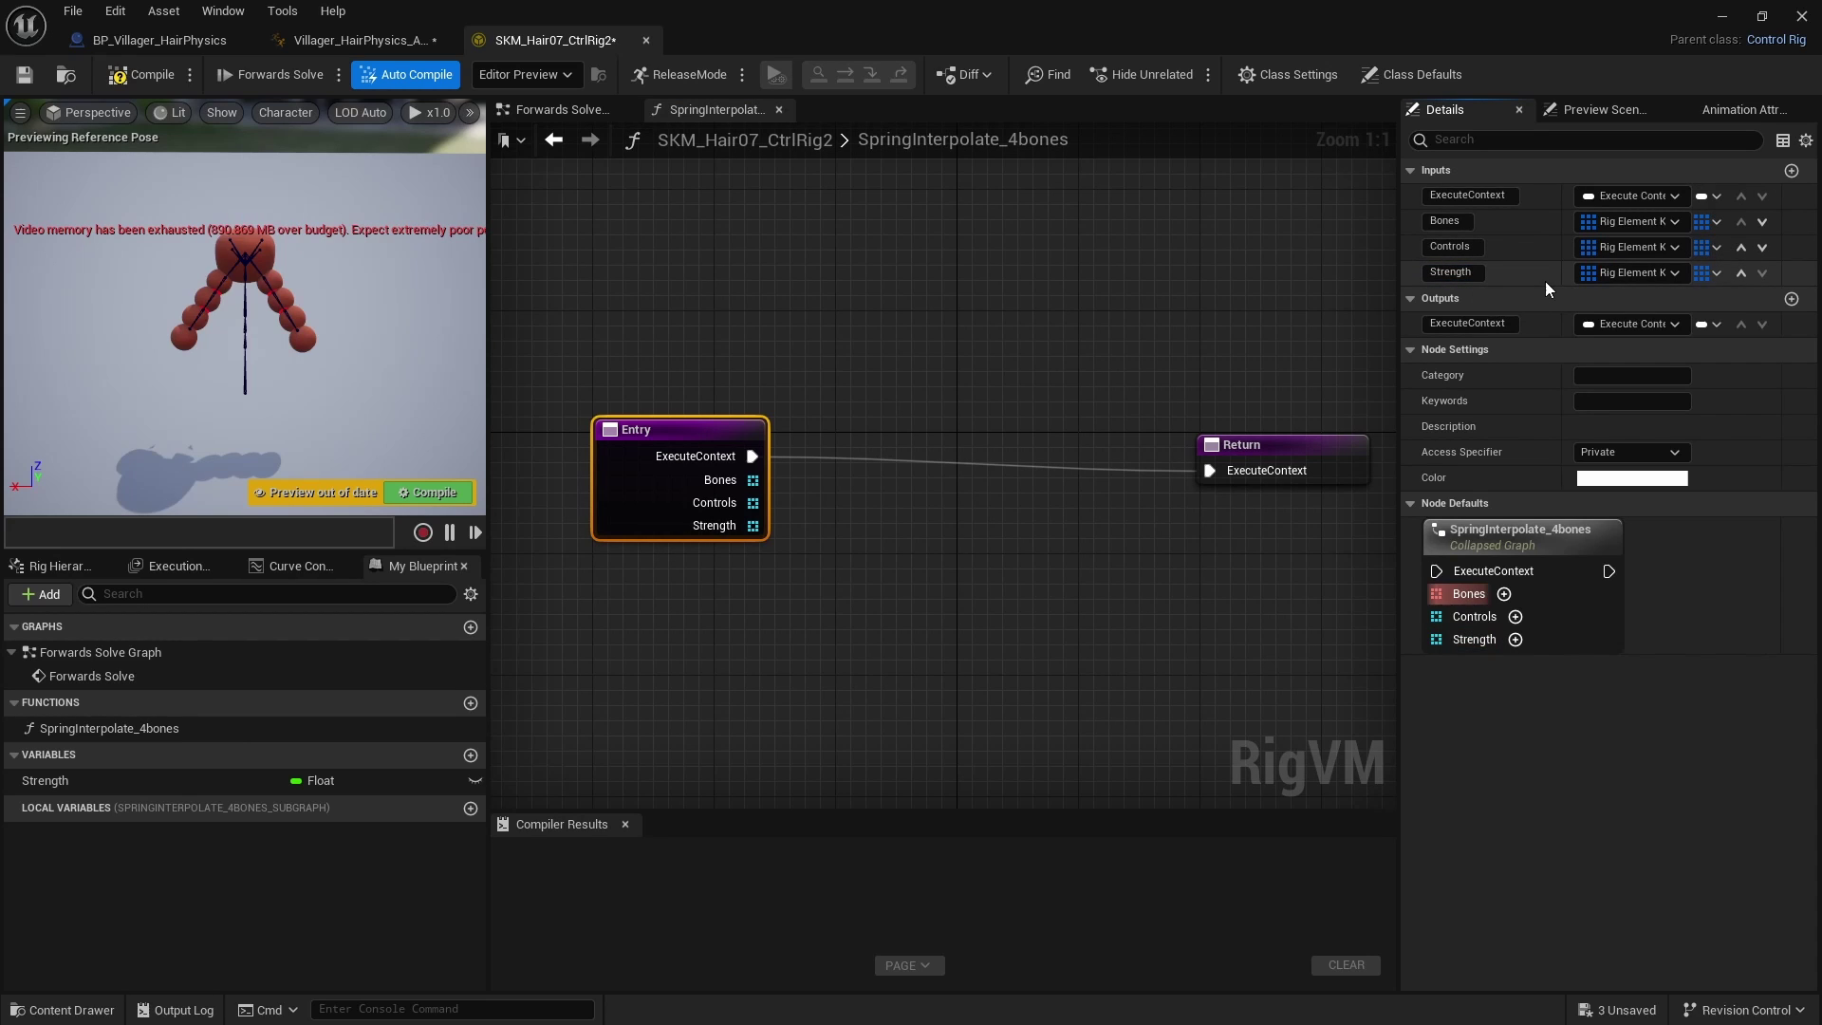
{"action": "left_click", "coordinate": [1712, 273]}
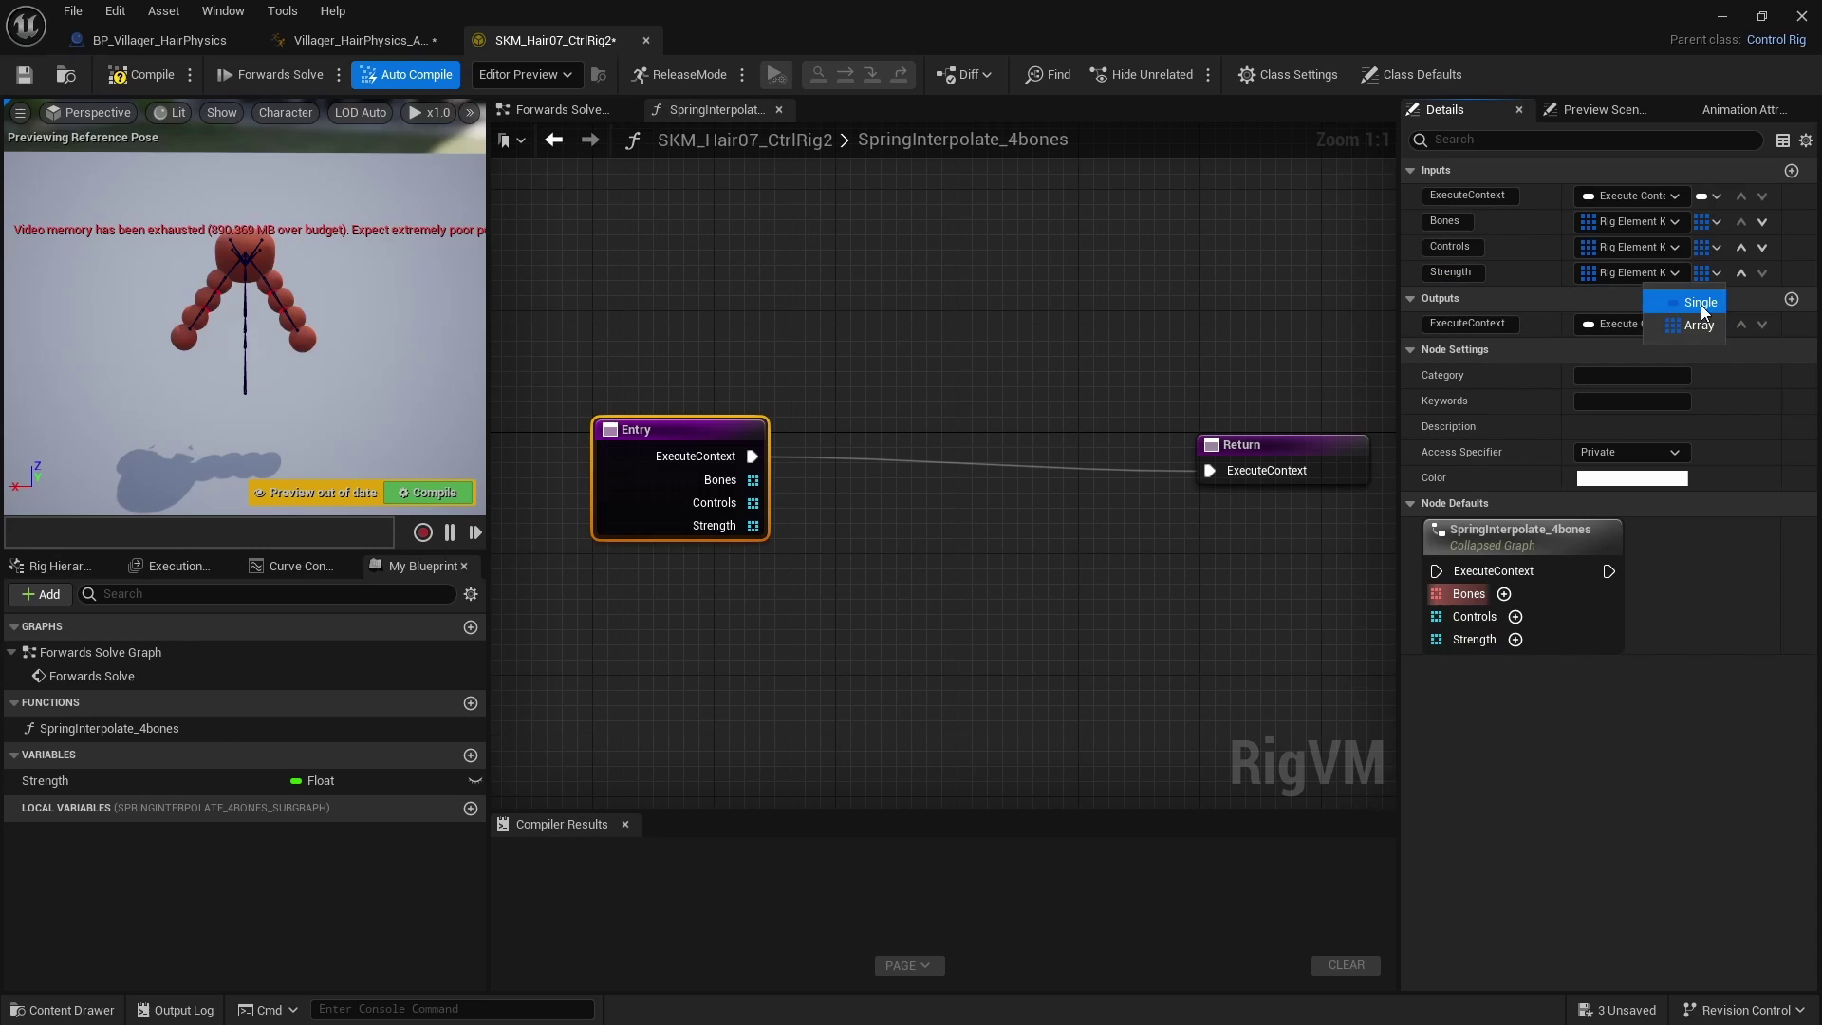
{"action": "left_click", "coordinate": [1698, 301]}
{"action": "left_click", "coordinate": [1659, 274]}
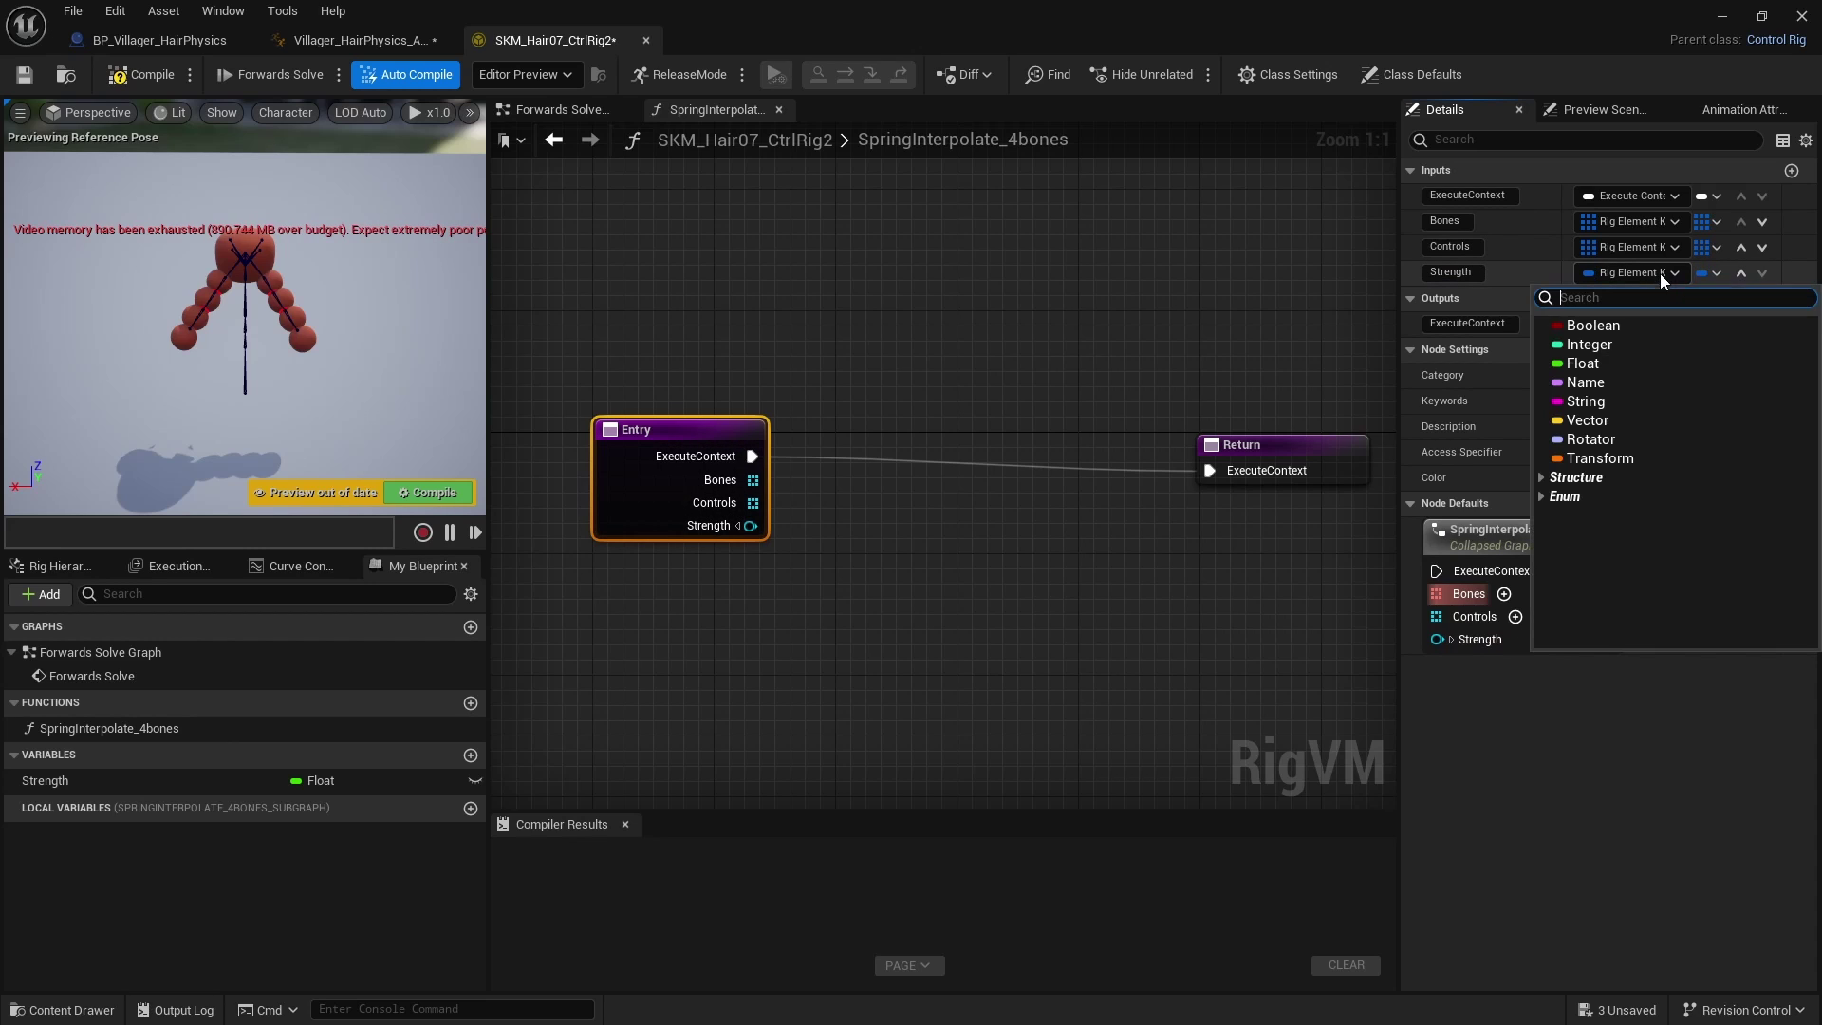
{"action": "left_click", "coordinate": [1587, 363]}
Step: Add a Float input named Damping to the function and compile the rig
{"action": "left_click", "coordinate": [1789, 174]}
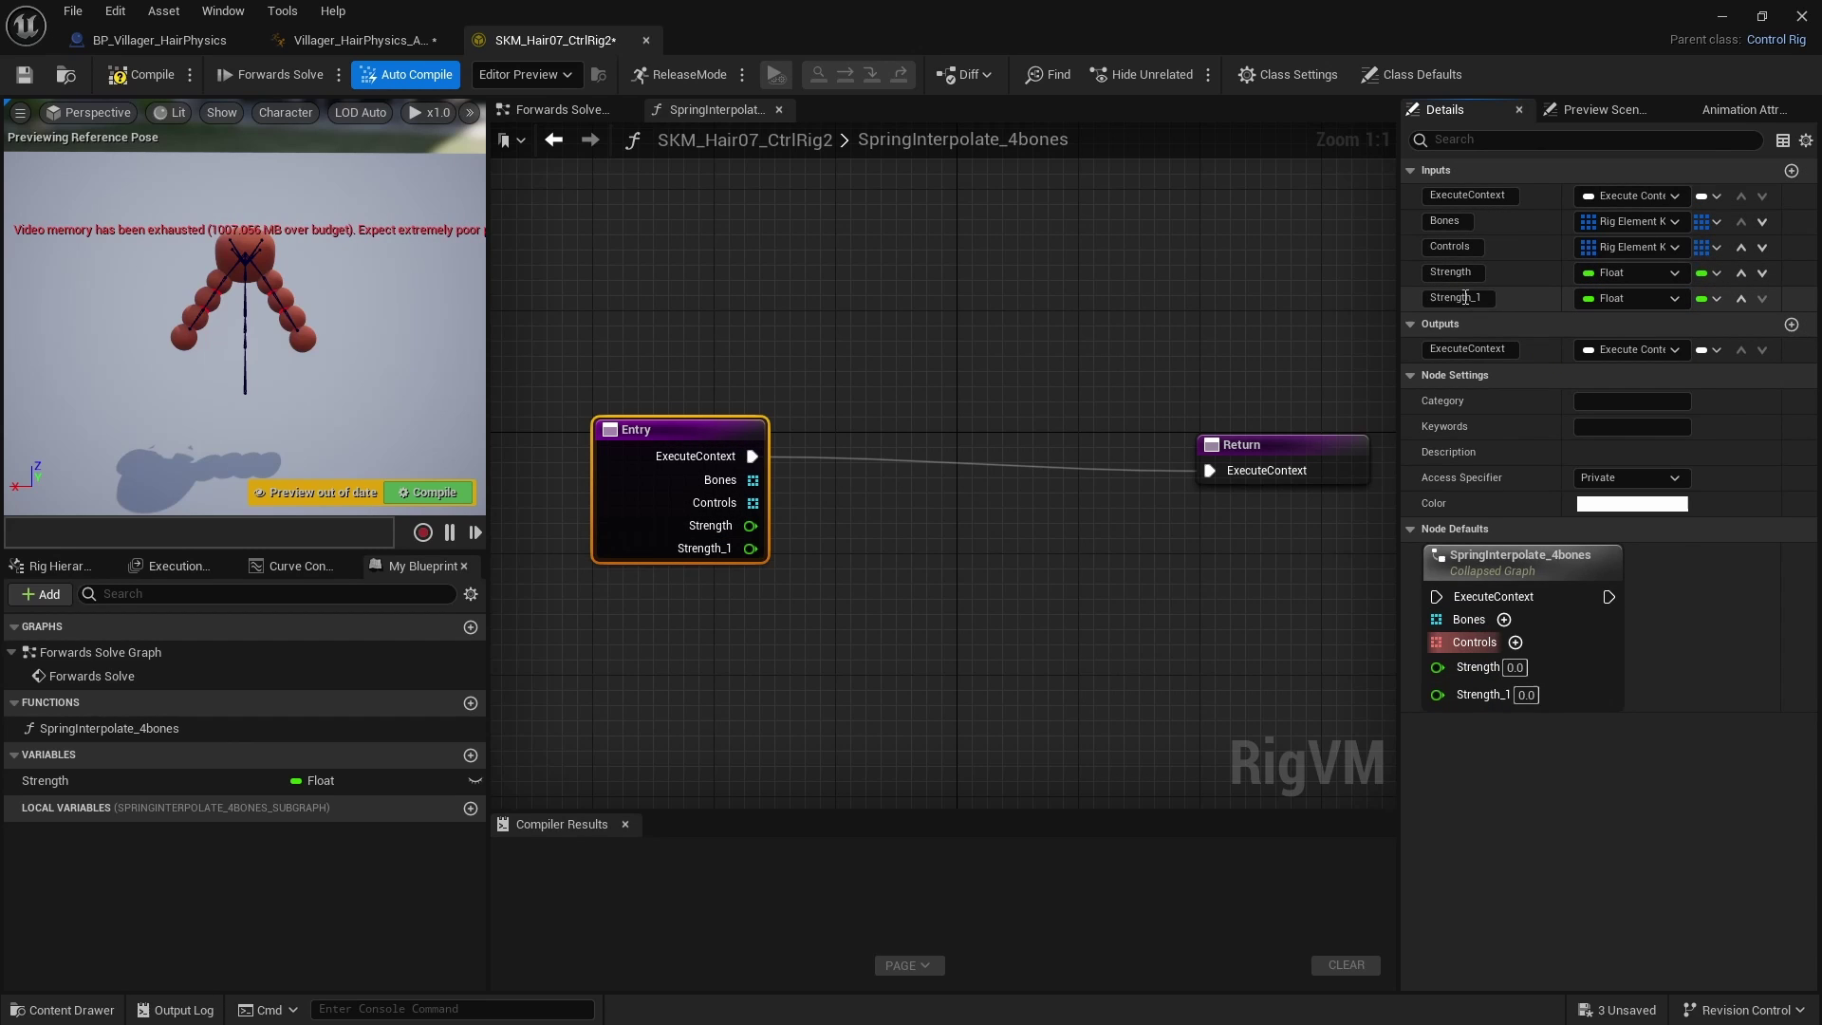
{"action": "left_click", "coordinate": [1440, 297]}
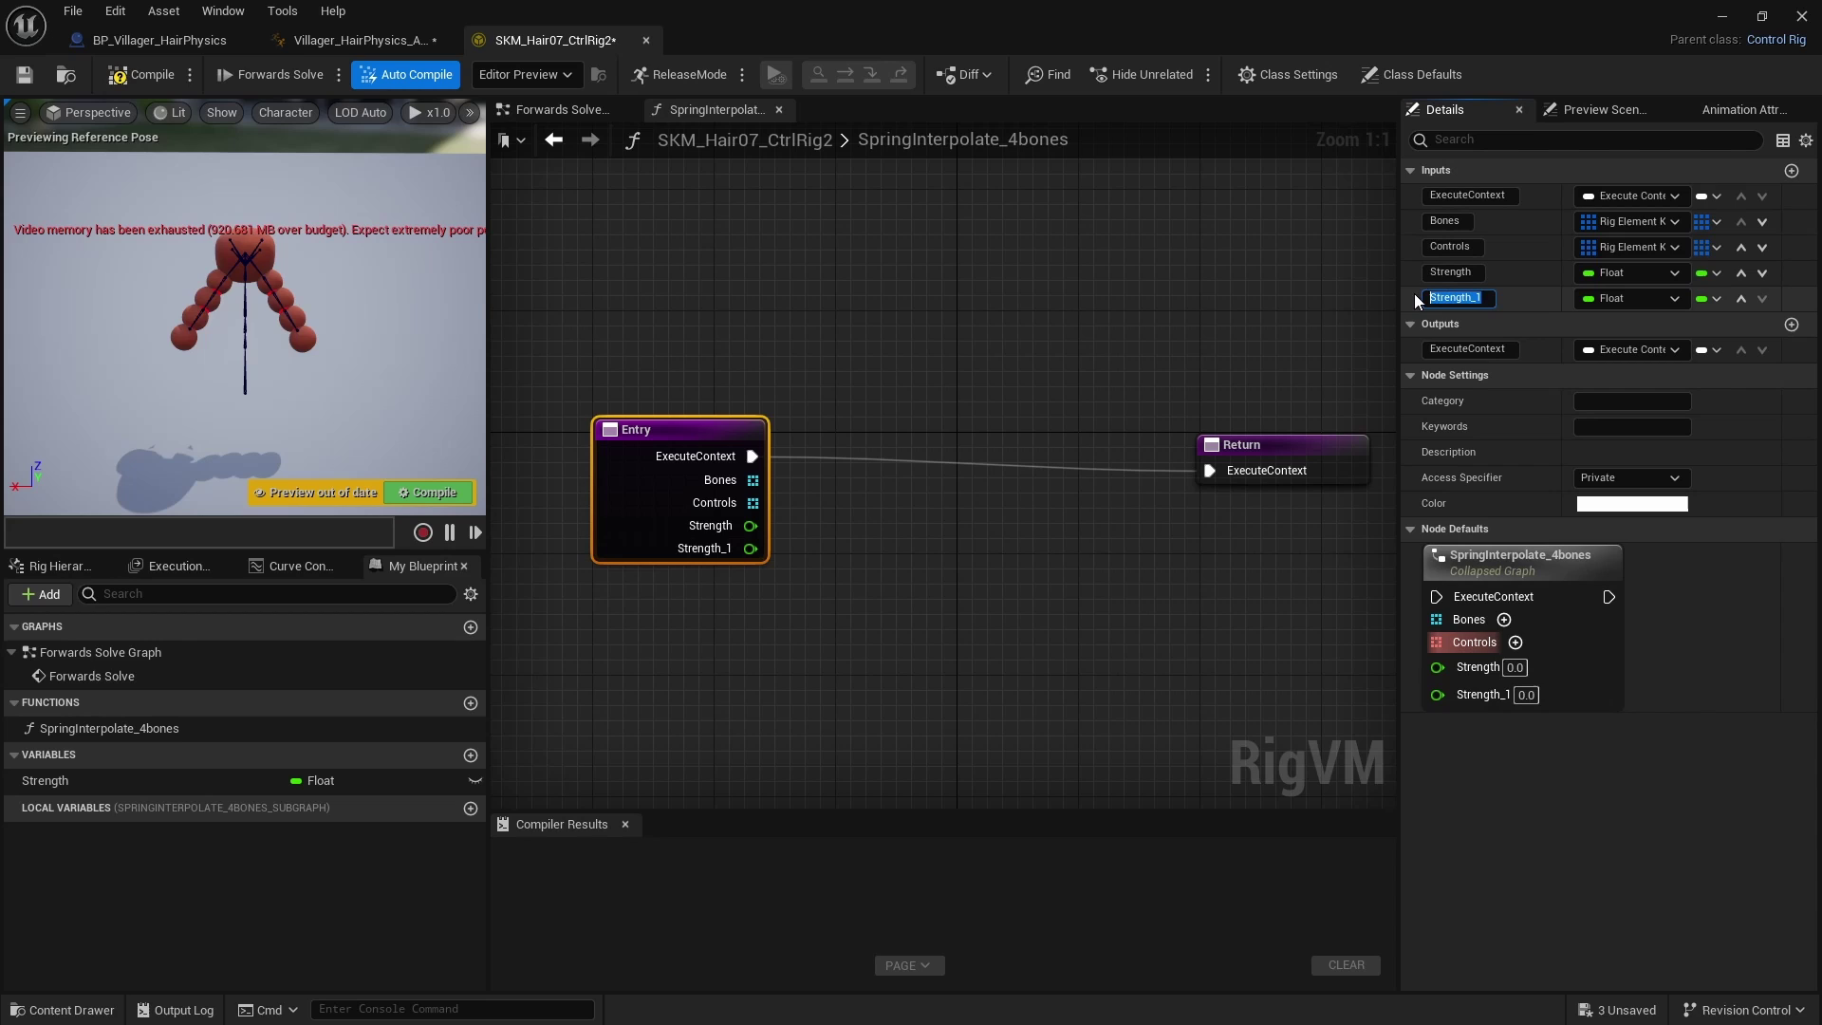
{"action": "type", "text": "Damping"}
{"action": "key", "text": "Return"}
{"action": "left_click", "coordinate": [121, 82]}
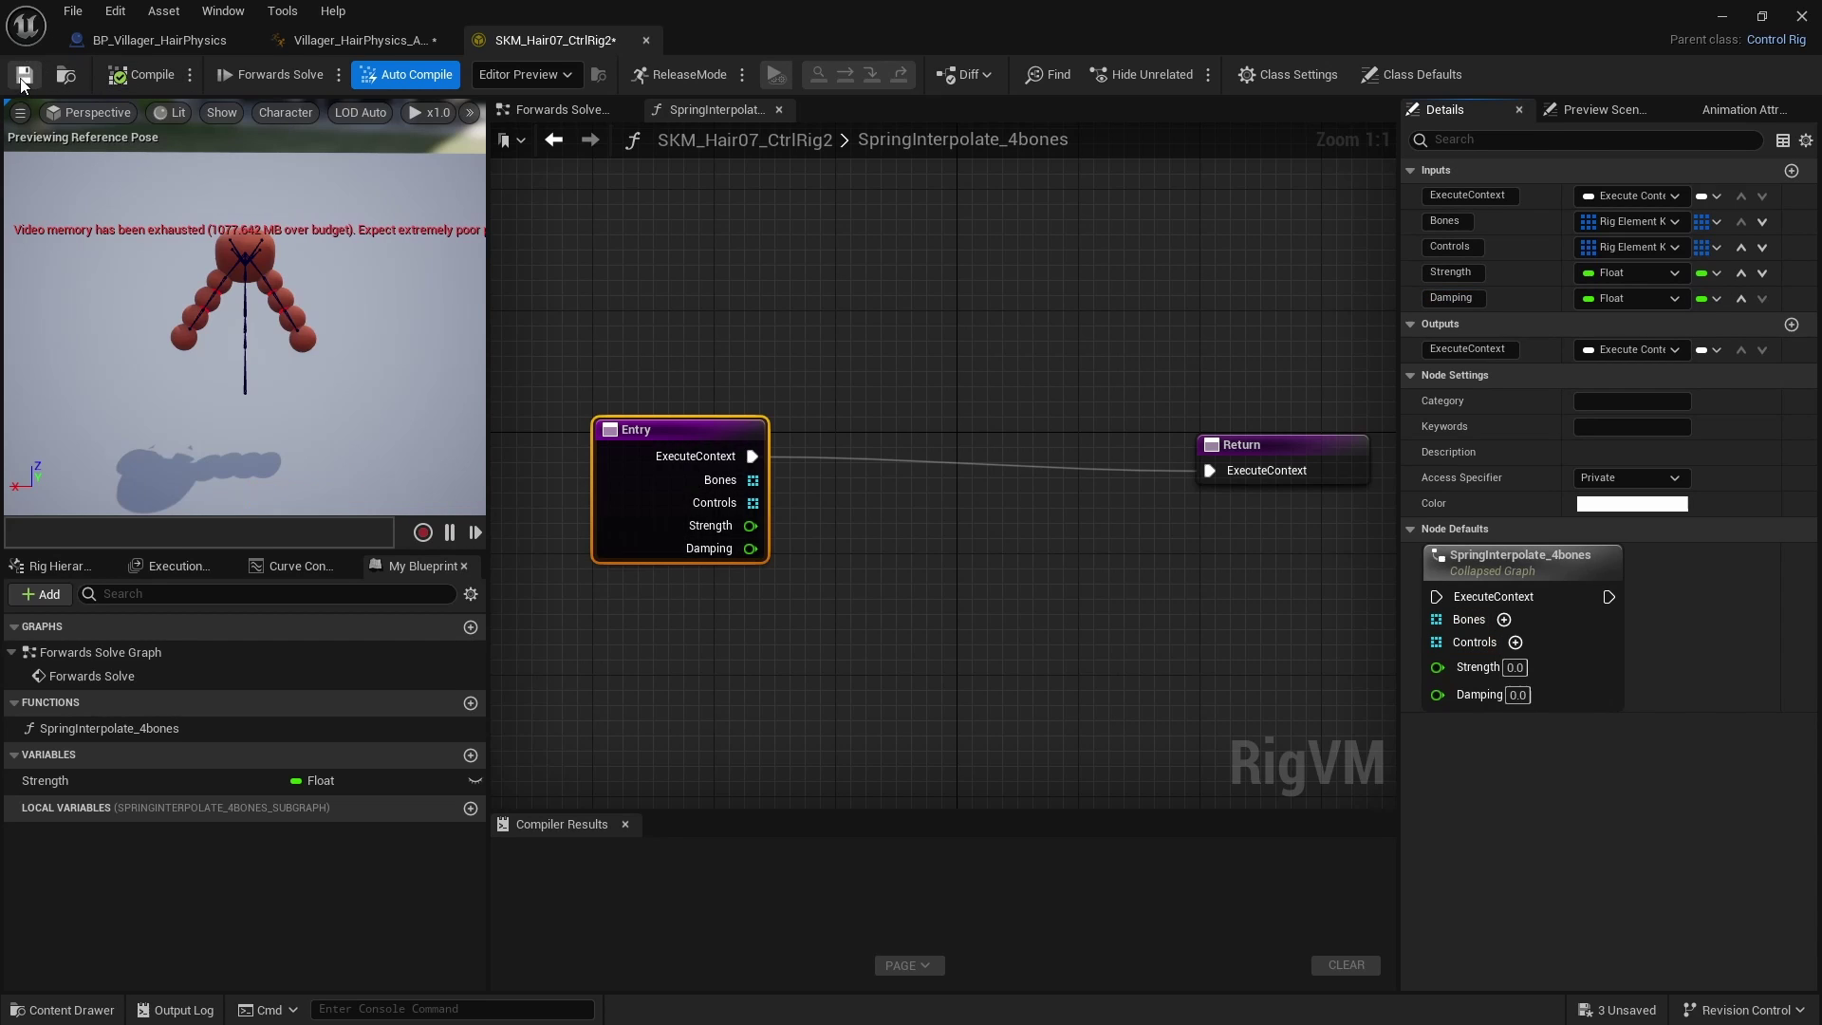
Step: Space out the Entry and Return nodes and paste a copy of the Forwards Solve transform and Spring Interpolate chain into the SpringInterpolate_4bones function
{"action": "left_click_drag", "start_coordinate": [683, 432], "coordinate": [532, 433]}
{"action": "left_click", "coordinate": [1255, 446]}
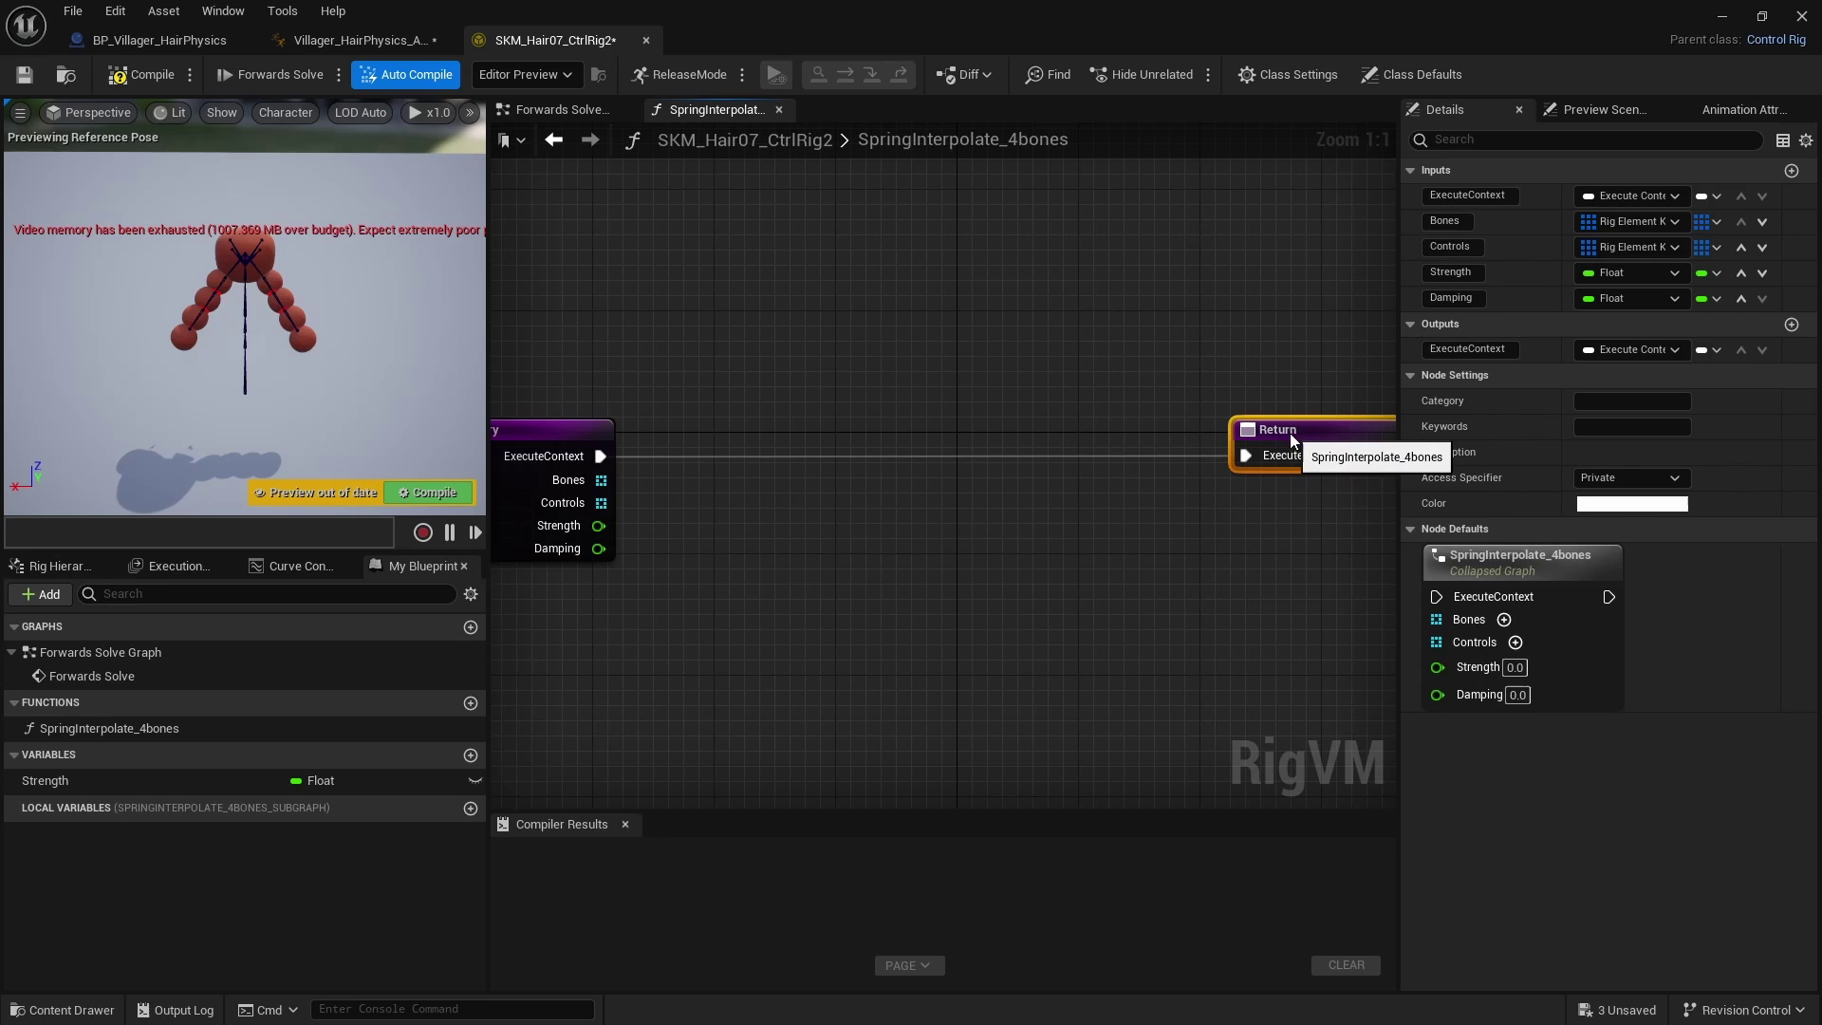
{"action": "left_click", "coordinate": [563, 110]}
{"action": "scroll", "coordinate": [776, 537], "scroll_direction": "up", "scroll_amount": 1}
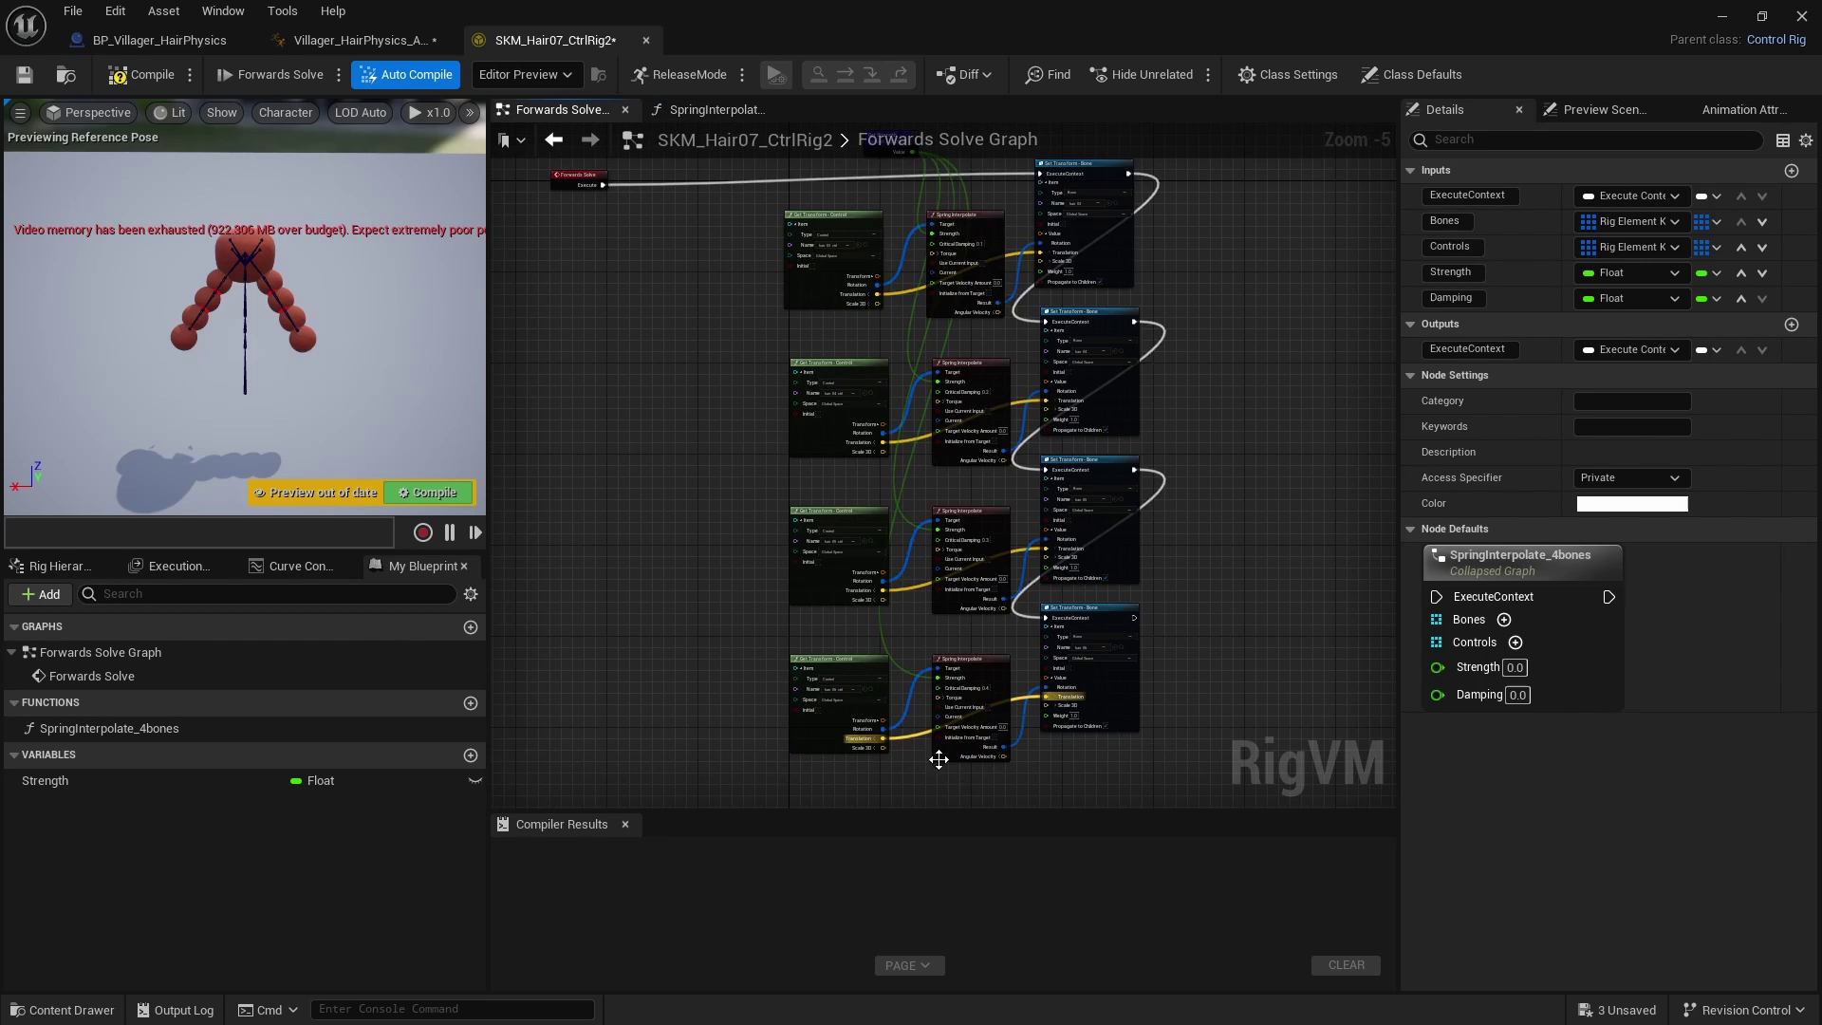
{"action": "left_click_drag", "start_coordinate": [816, 776], "coordinate": [1163, 264]}
{"action": "left_click", "coordinate": [707, 109]}
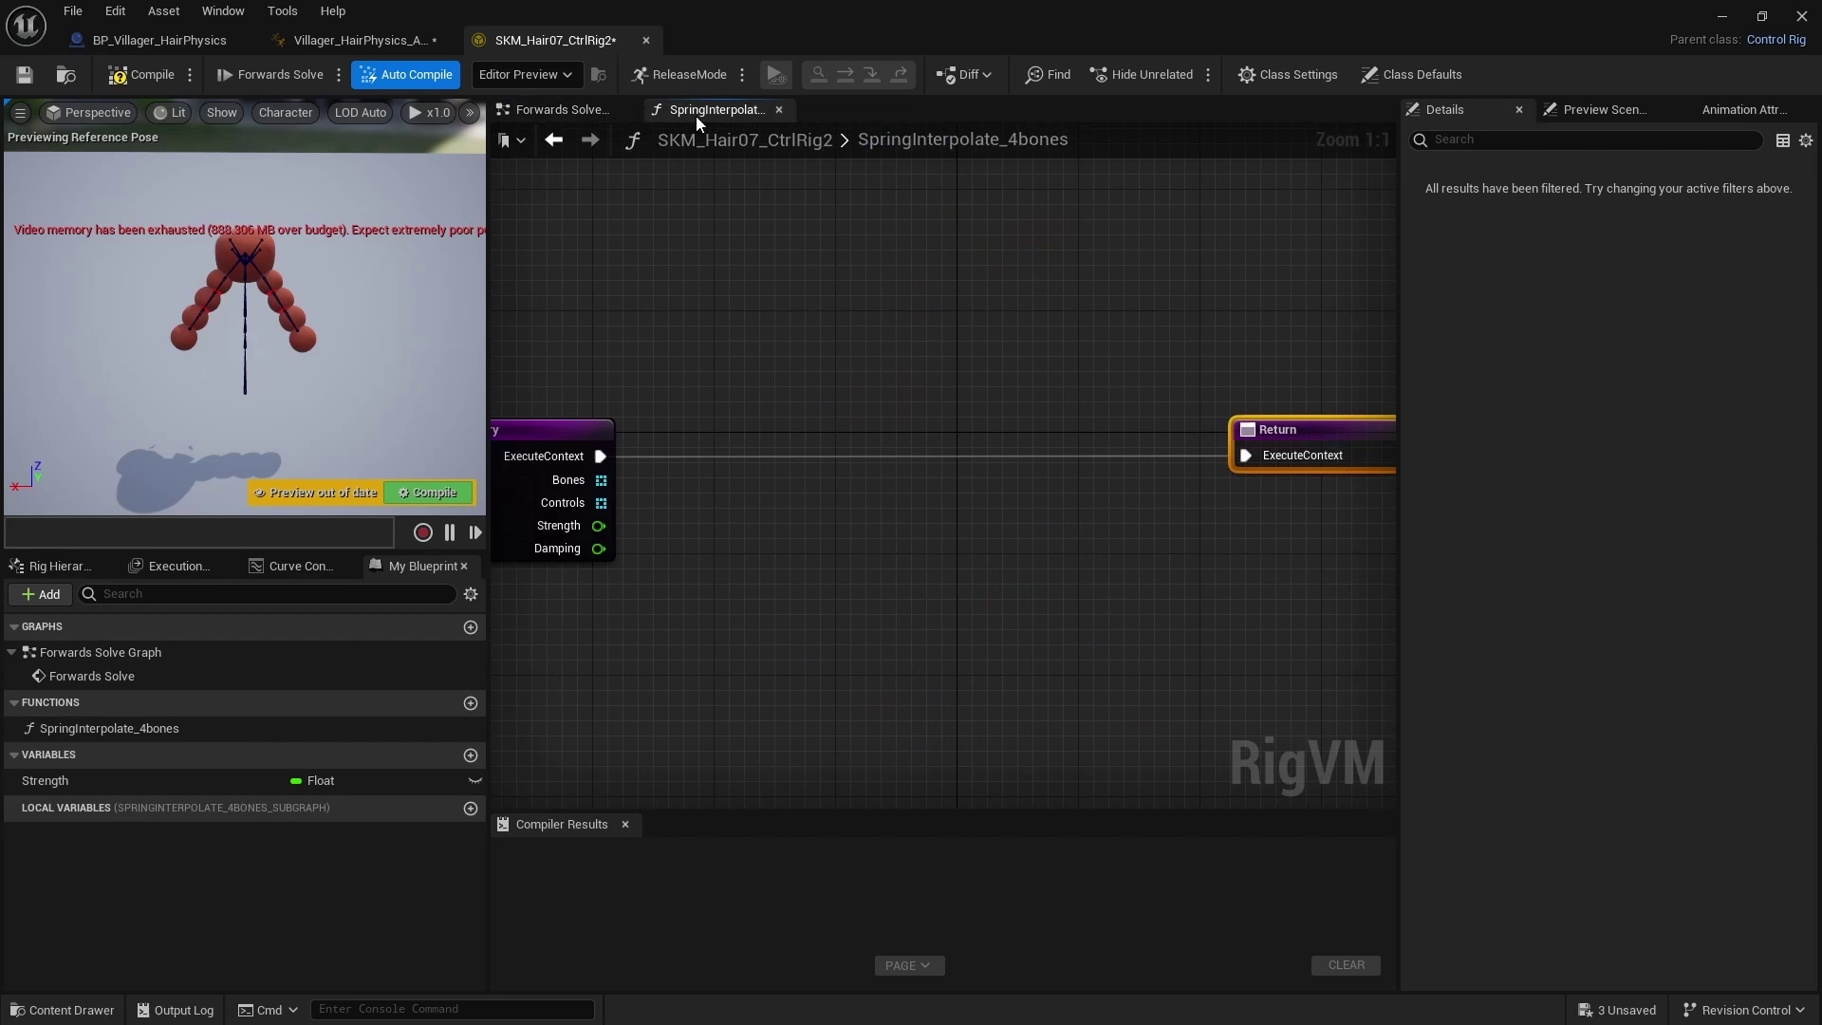
{"action": "key", "text": "ctrl+v"}
{"action": "scroll", "coordinate": [916, 594], "scroll_direction": "down", "scroll_amount": 6}
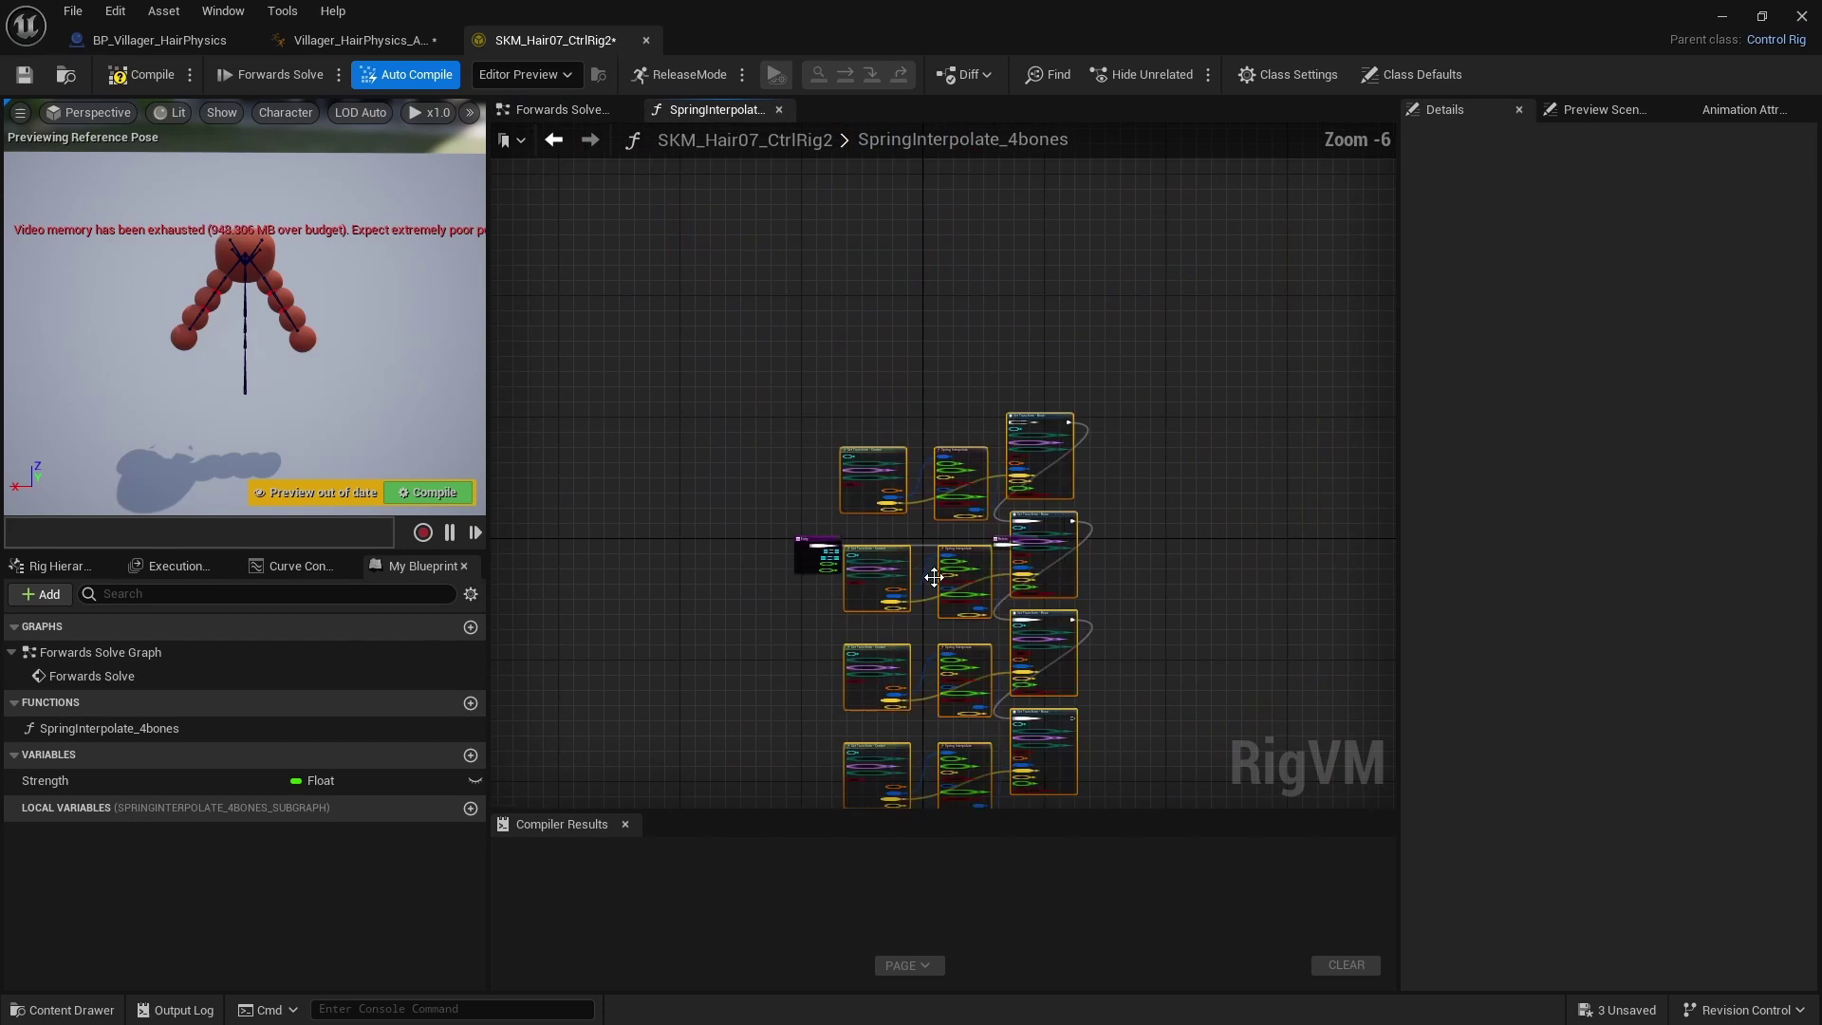
Step: Reposition the Entry node before the pasted node chain and the Return node beyond its Set Transform - Bone nodes
{"action": "left_click", "coordinate": [1155, 573]}
{"action": "scroll", "coordinate": [1035, 541], "scroll_direction": "up", "scroll_amount": 2}
{"action": "left_click_drag", "start_coordinate": [978, 536], "coordinate": [1224, 474]}
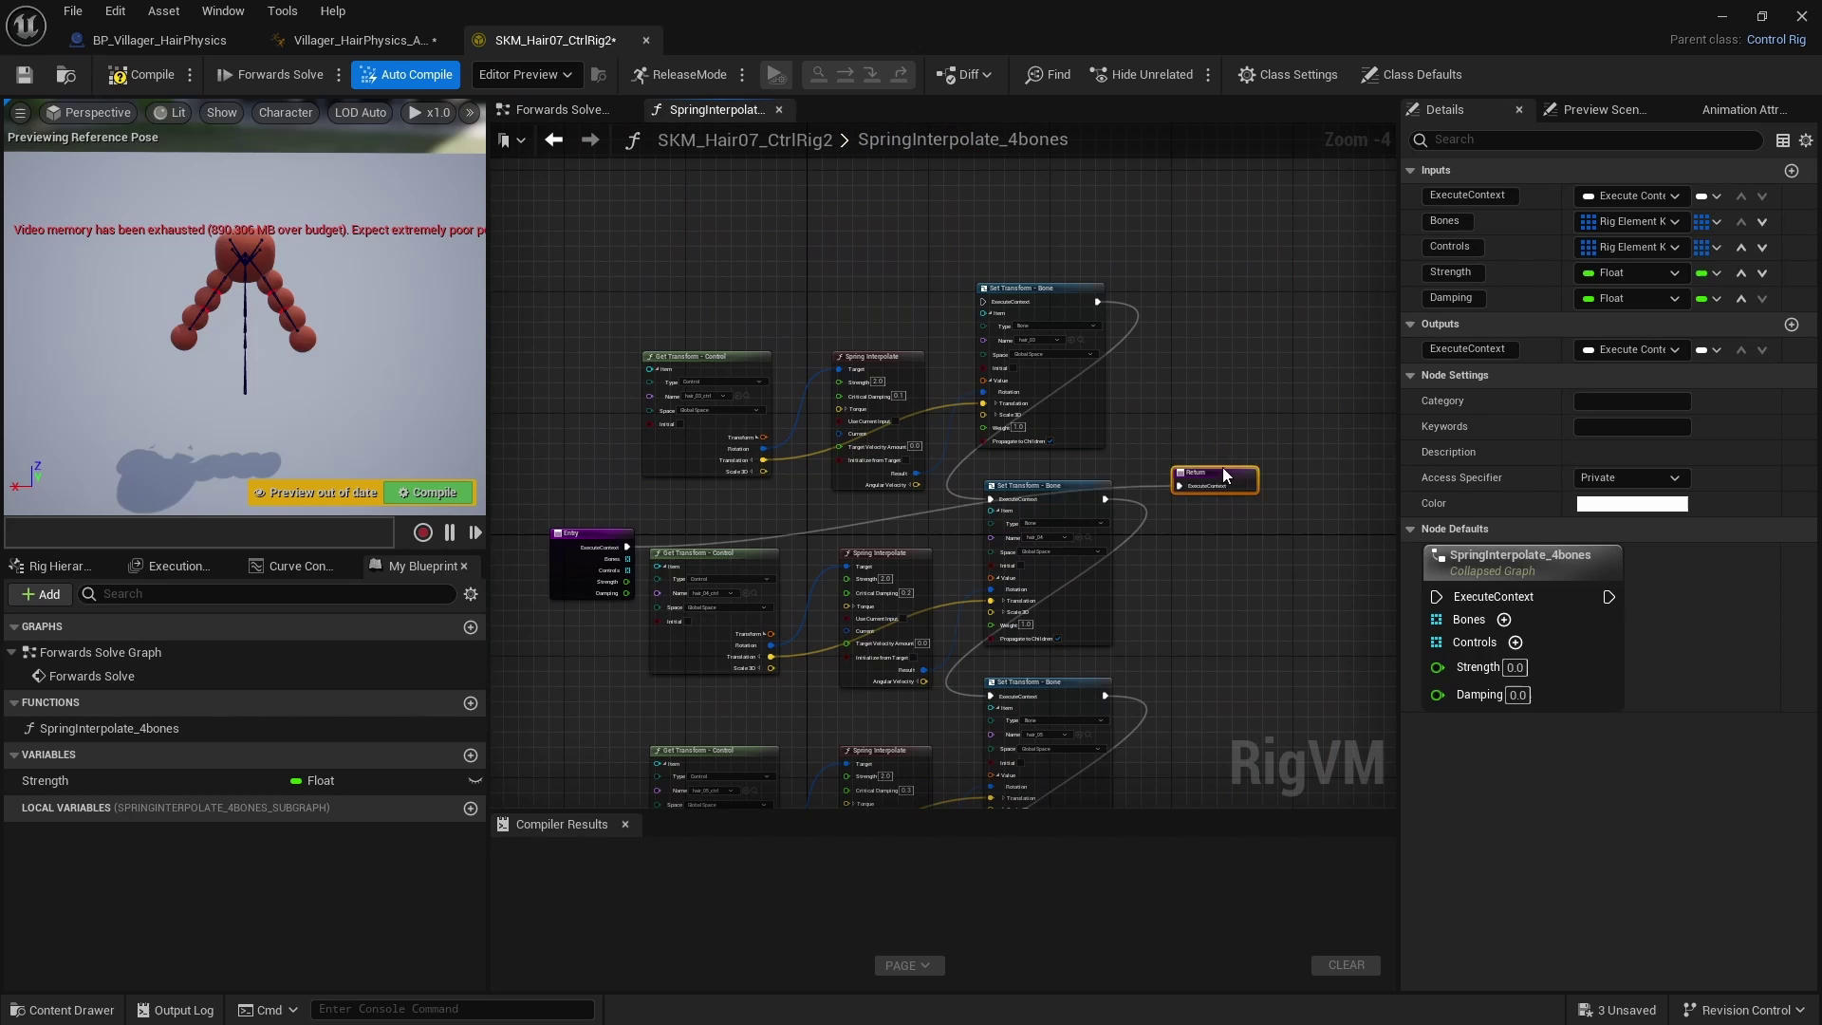
{"action": "left_click_drag", "start_coordinate": [537, 481], "coordinate": [493, 427]}
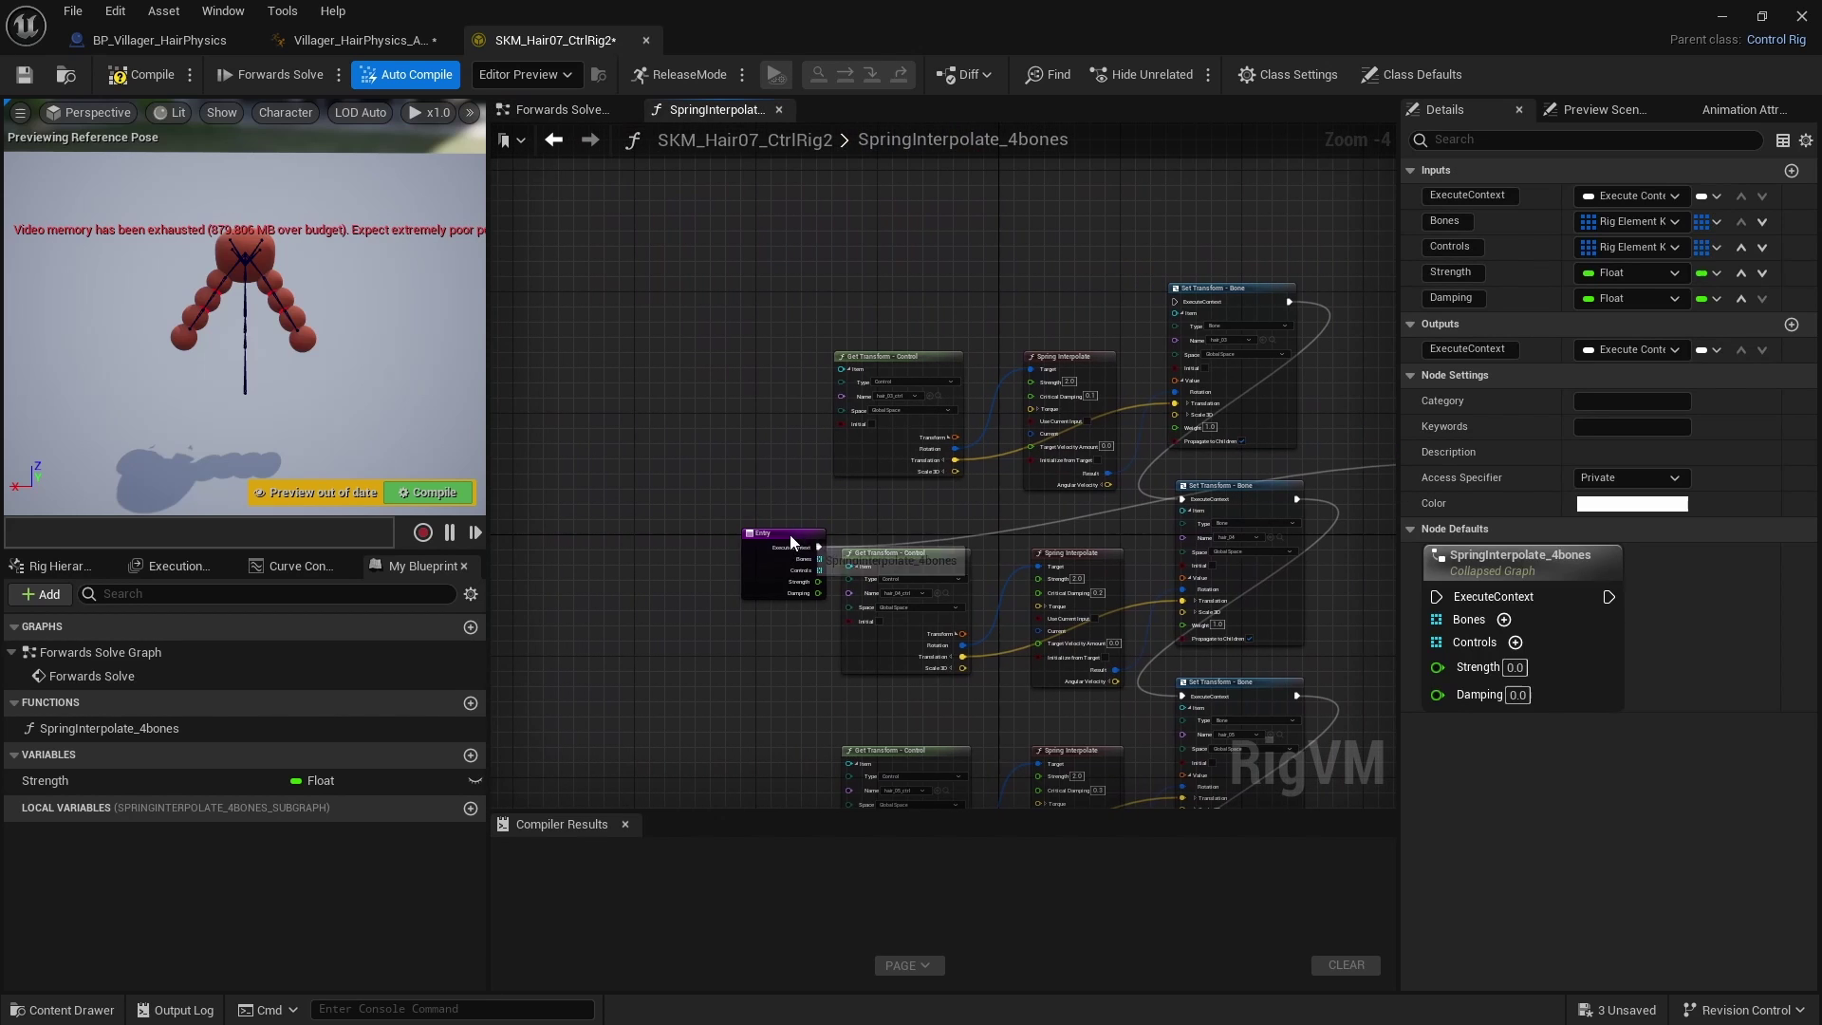
{"action": "left_click_drag", "start_coordinate": [789, 534], "coordinate": [692, 381]}
{"action": "right_click_drag", "start_coordinate": [931, 402], "coordinate": [744, 391]}
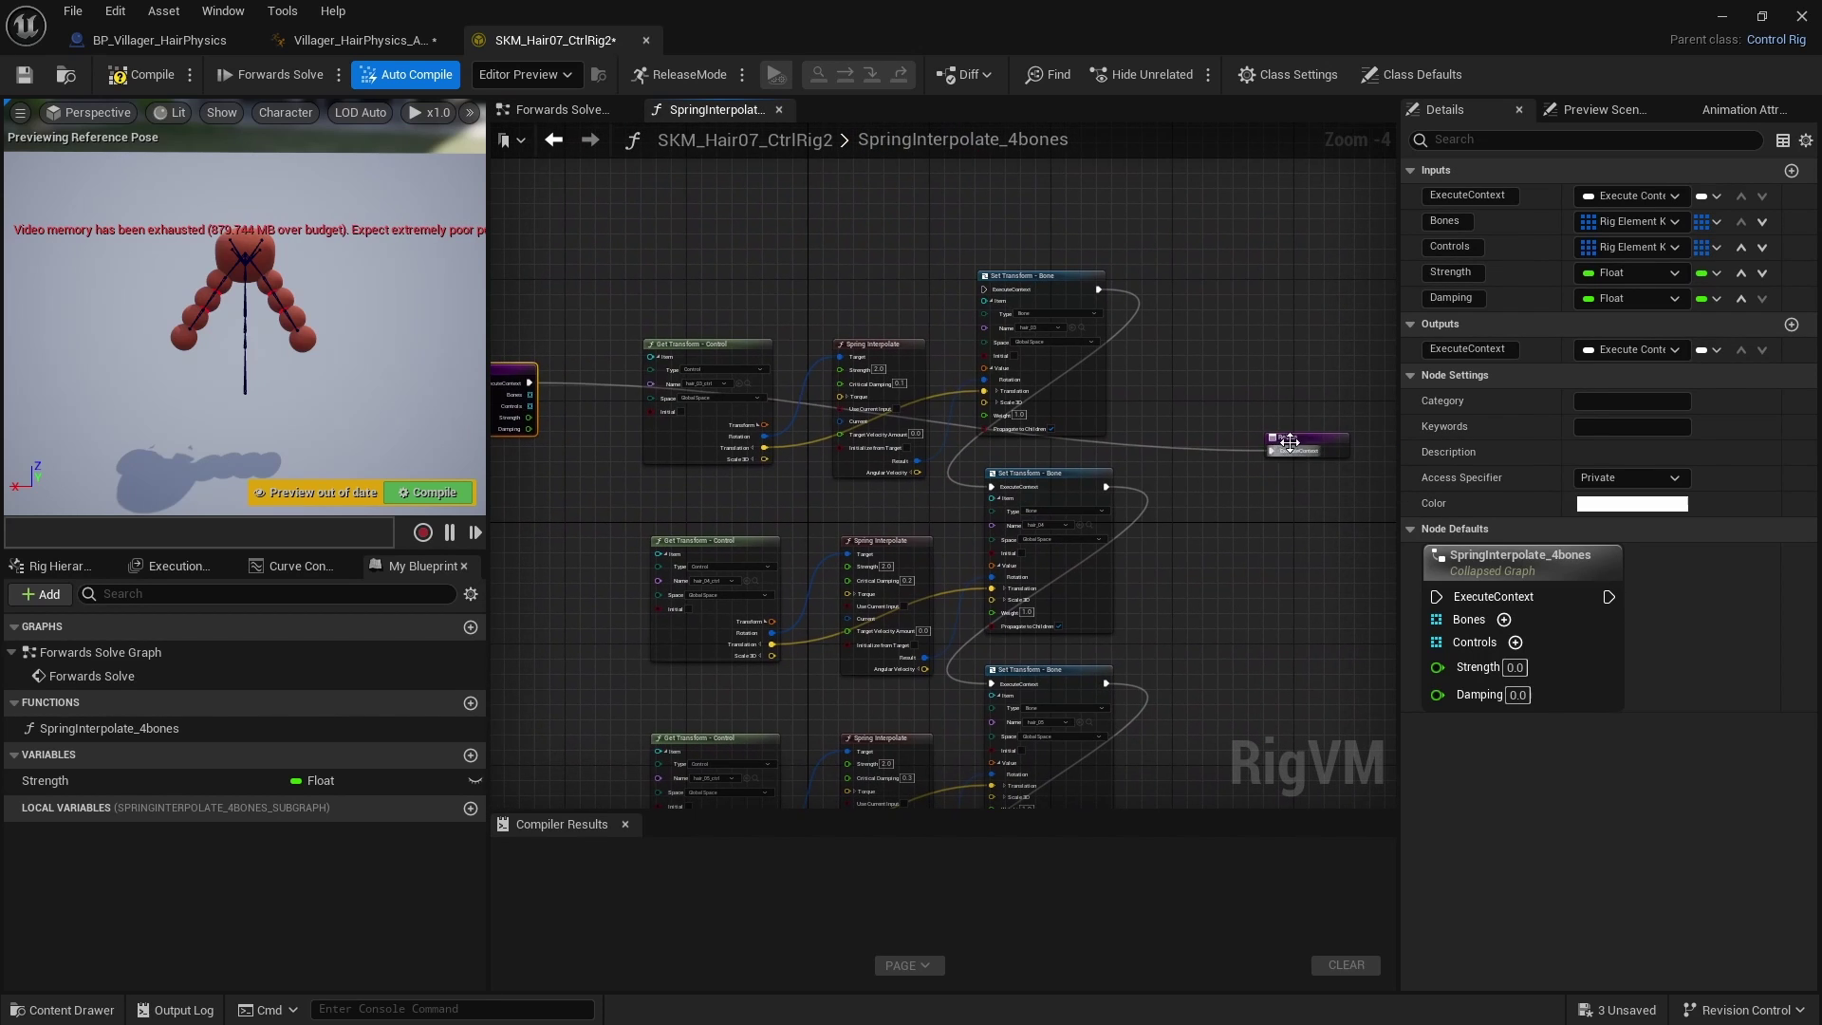
{"action": "left_click_drag", "start_coordinate": [1293, 444], "coordinate": [1329, 381]}
{"action": "right_click_drag", "start_coordinate": [1098, 470], "coordinate": [1309, 529]}
{"action": "scroll", "coordinate": [782, 583], "scroll_direction": "up", "scroll_amount": 3}
{"action": "right_click_drag", "start_coordinate": [770, 520], "coordinate": [699, 616]}
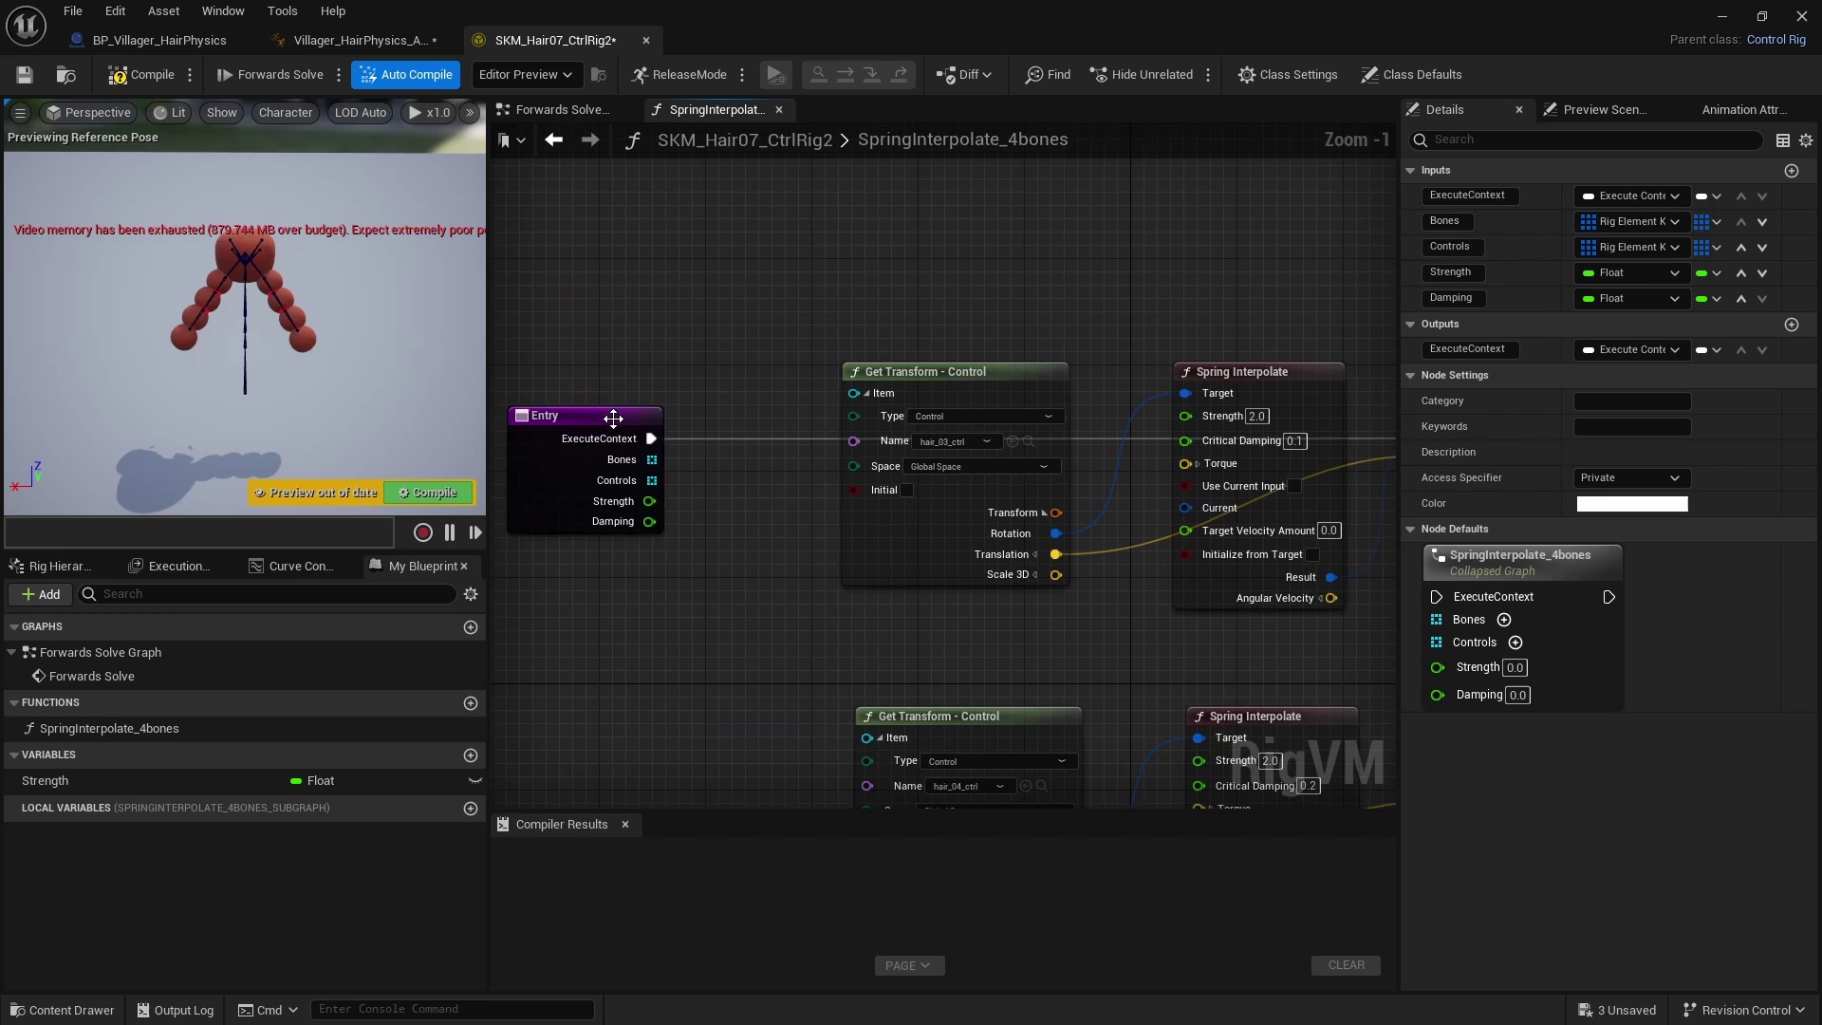
{"action": "left_click_drag", "start_coordinate": [610, 418], "coordinate": [499, 399]}
{"action": "right_click_drag", "start_coordinate": [604, 480], "coordinate": [677, 472]}
Step: Add an At node with index 0 from the Bones input and connect its Element to the first Set Transform - Bone node's Item
{"action": "left_click_drag", "start_coordinate": [615, 439], "coordinate": [761, 504]}
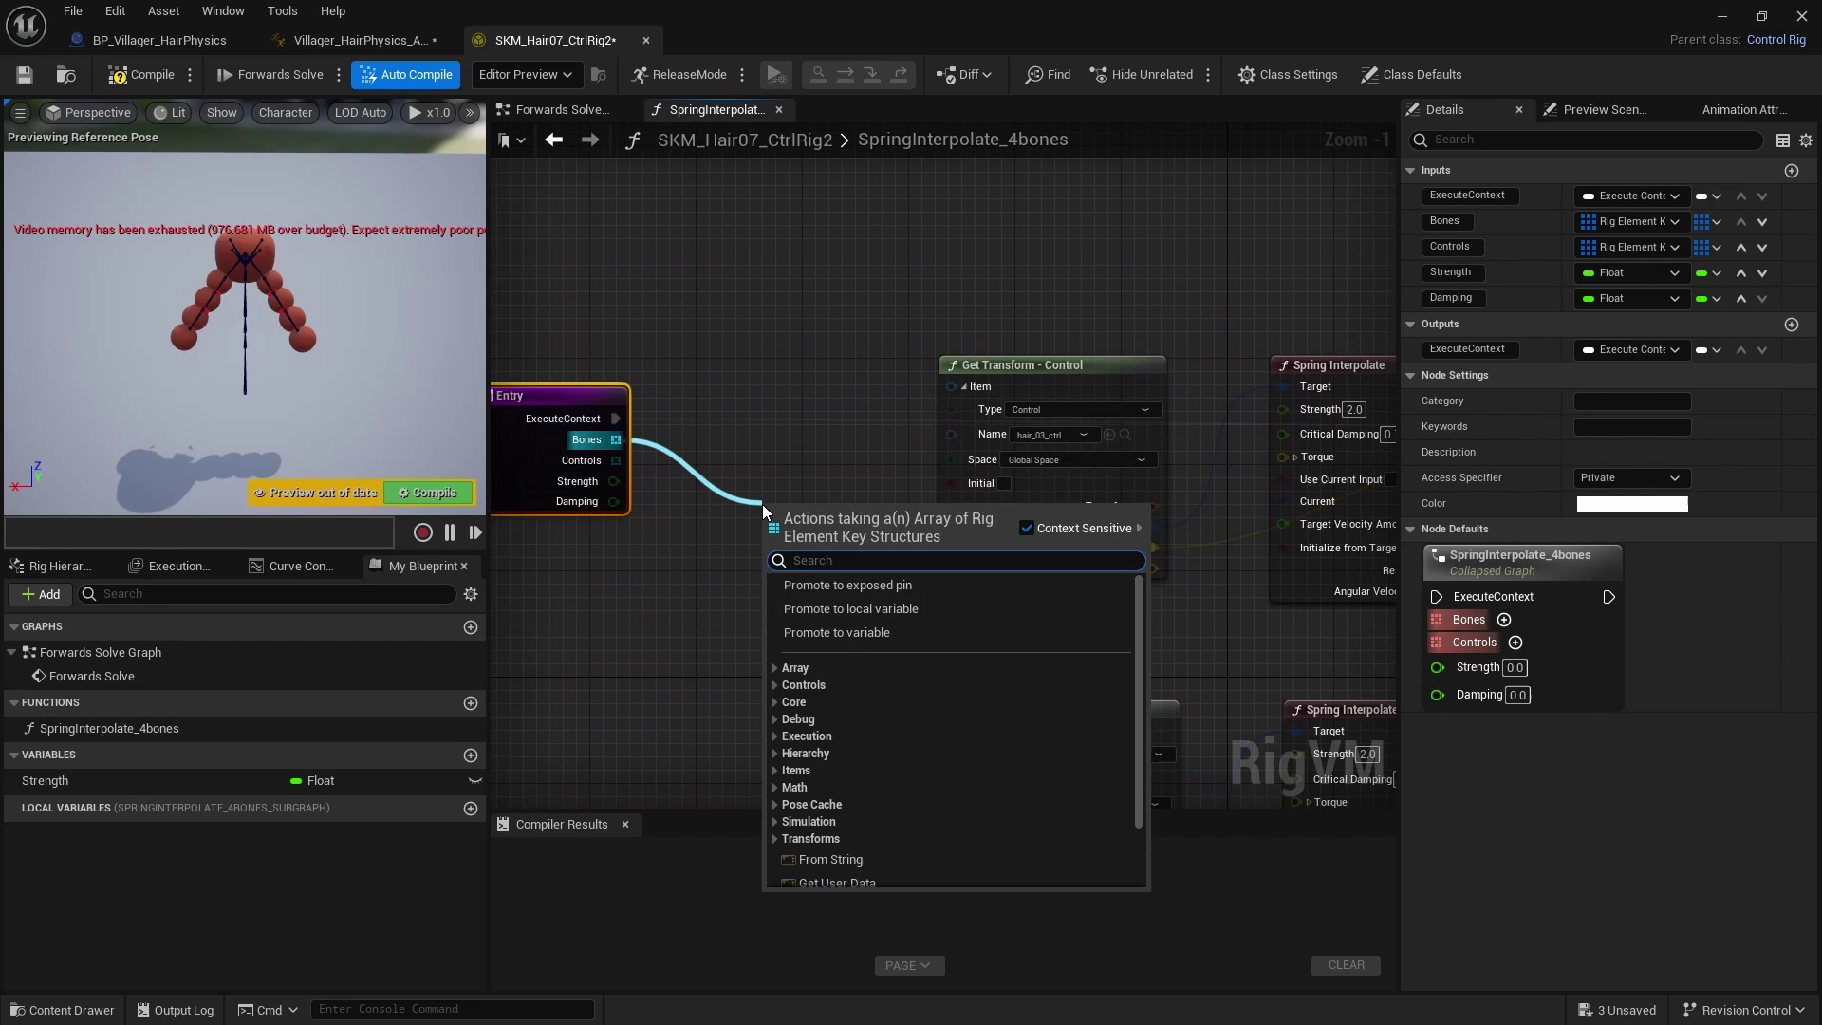
{"action": "type", "text": "at"}
{"action": "left_click", "coordinate": [824, 600]}
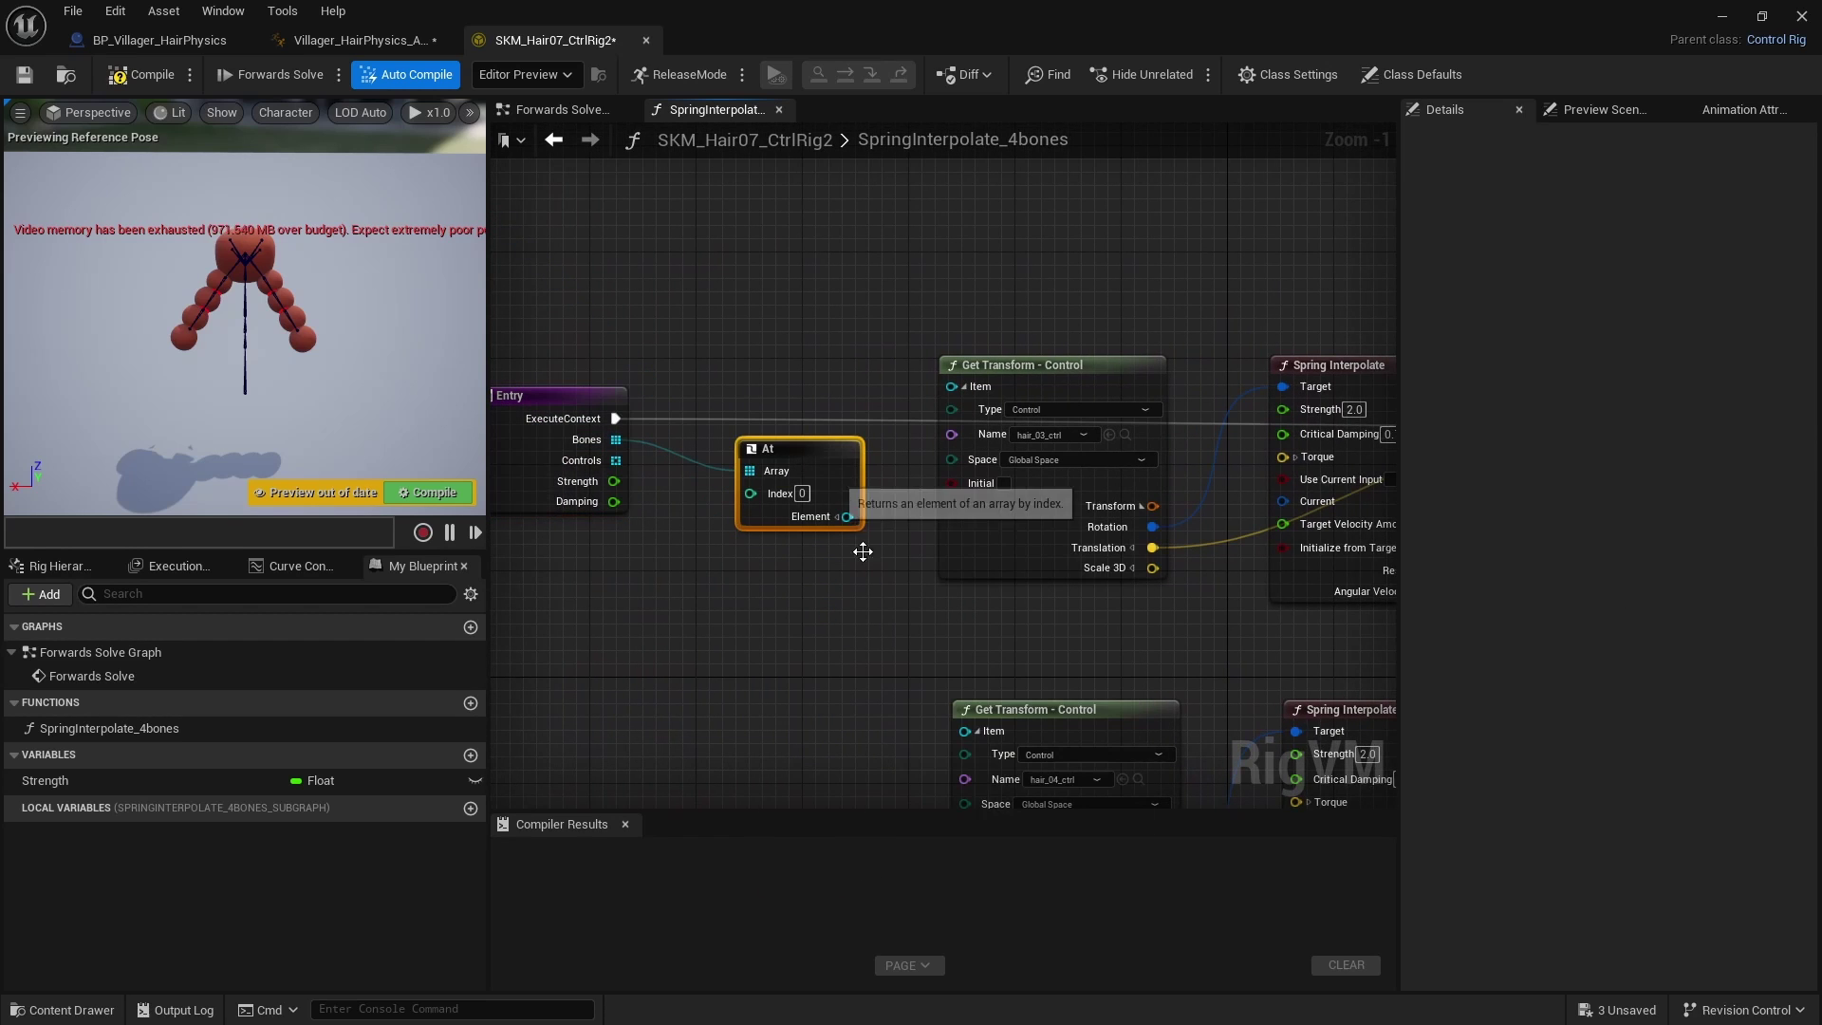
{"action": "right_click_drag", "start_coordinate": [863, 551], "coordinate": [690, 584]}
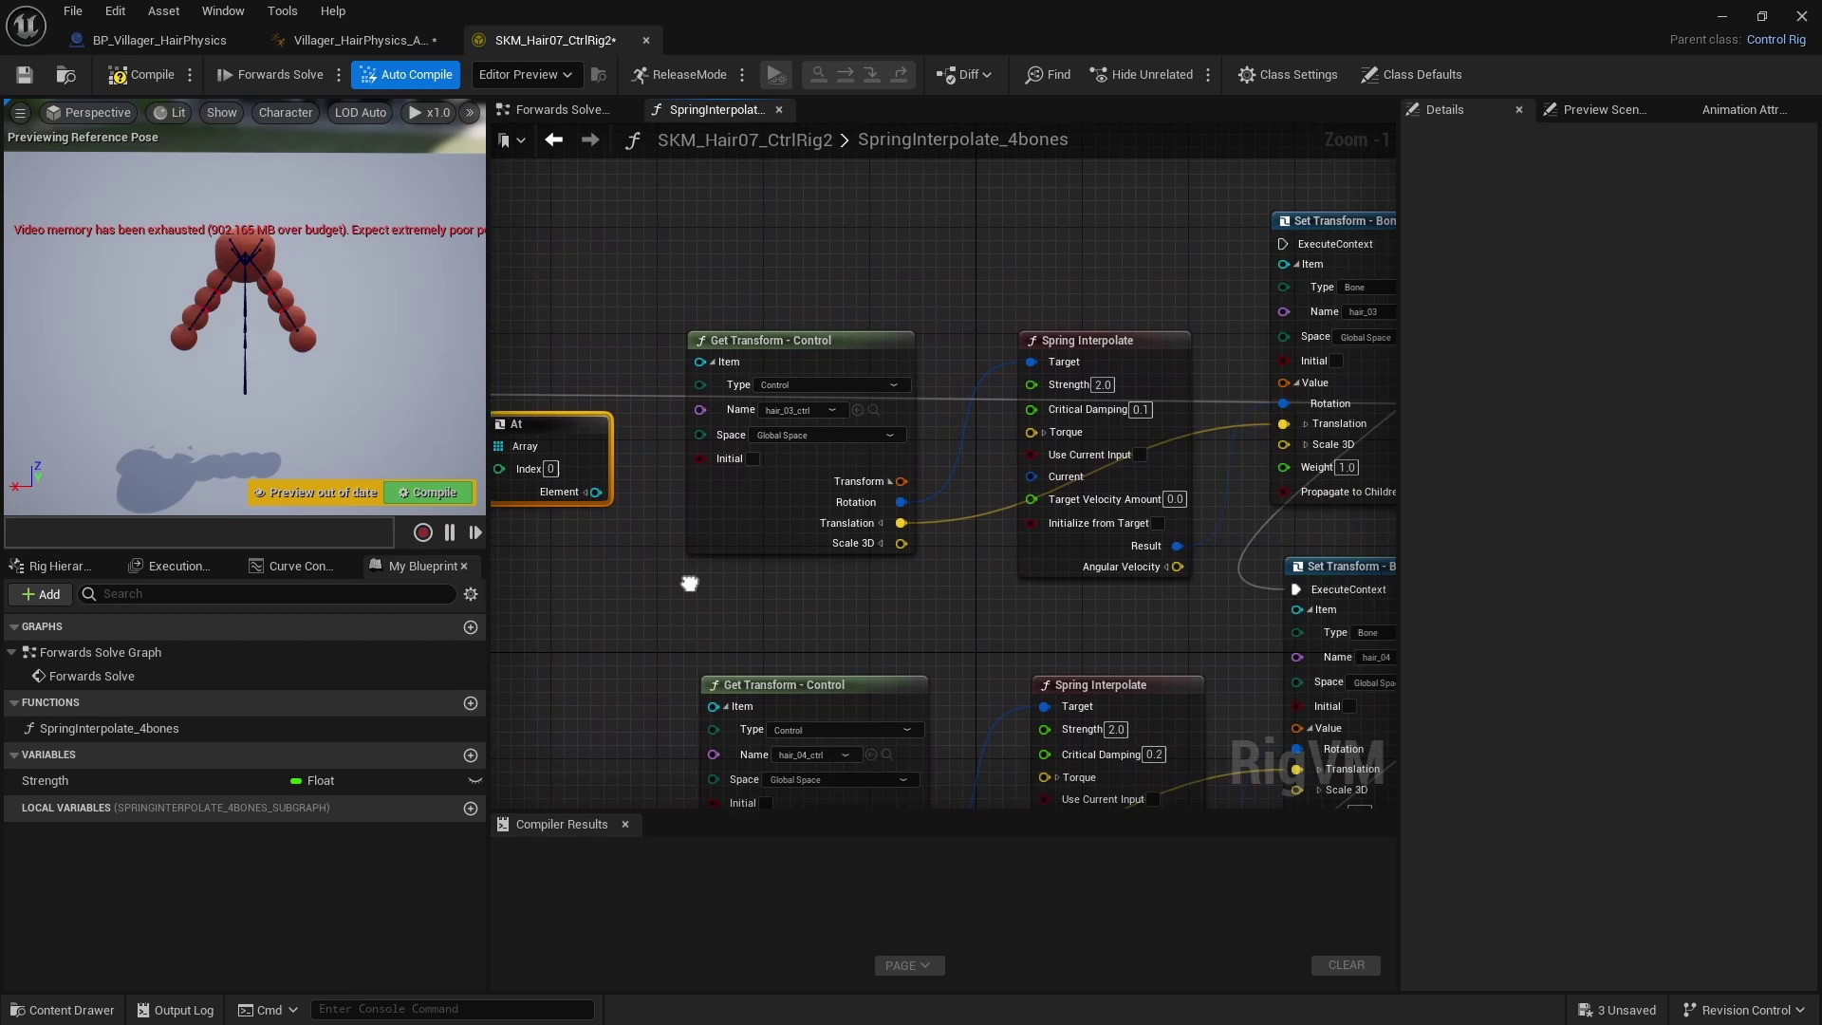
{"action": "left_click_drag", "start_coordinate": [618, 412], "coordinate": [1135, 225]}
{"action": "right_click_drag", "start_coordinate": [1122, 281], "coordinate": [842, 306]}
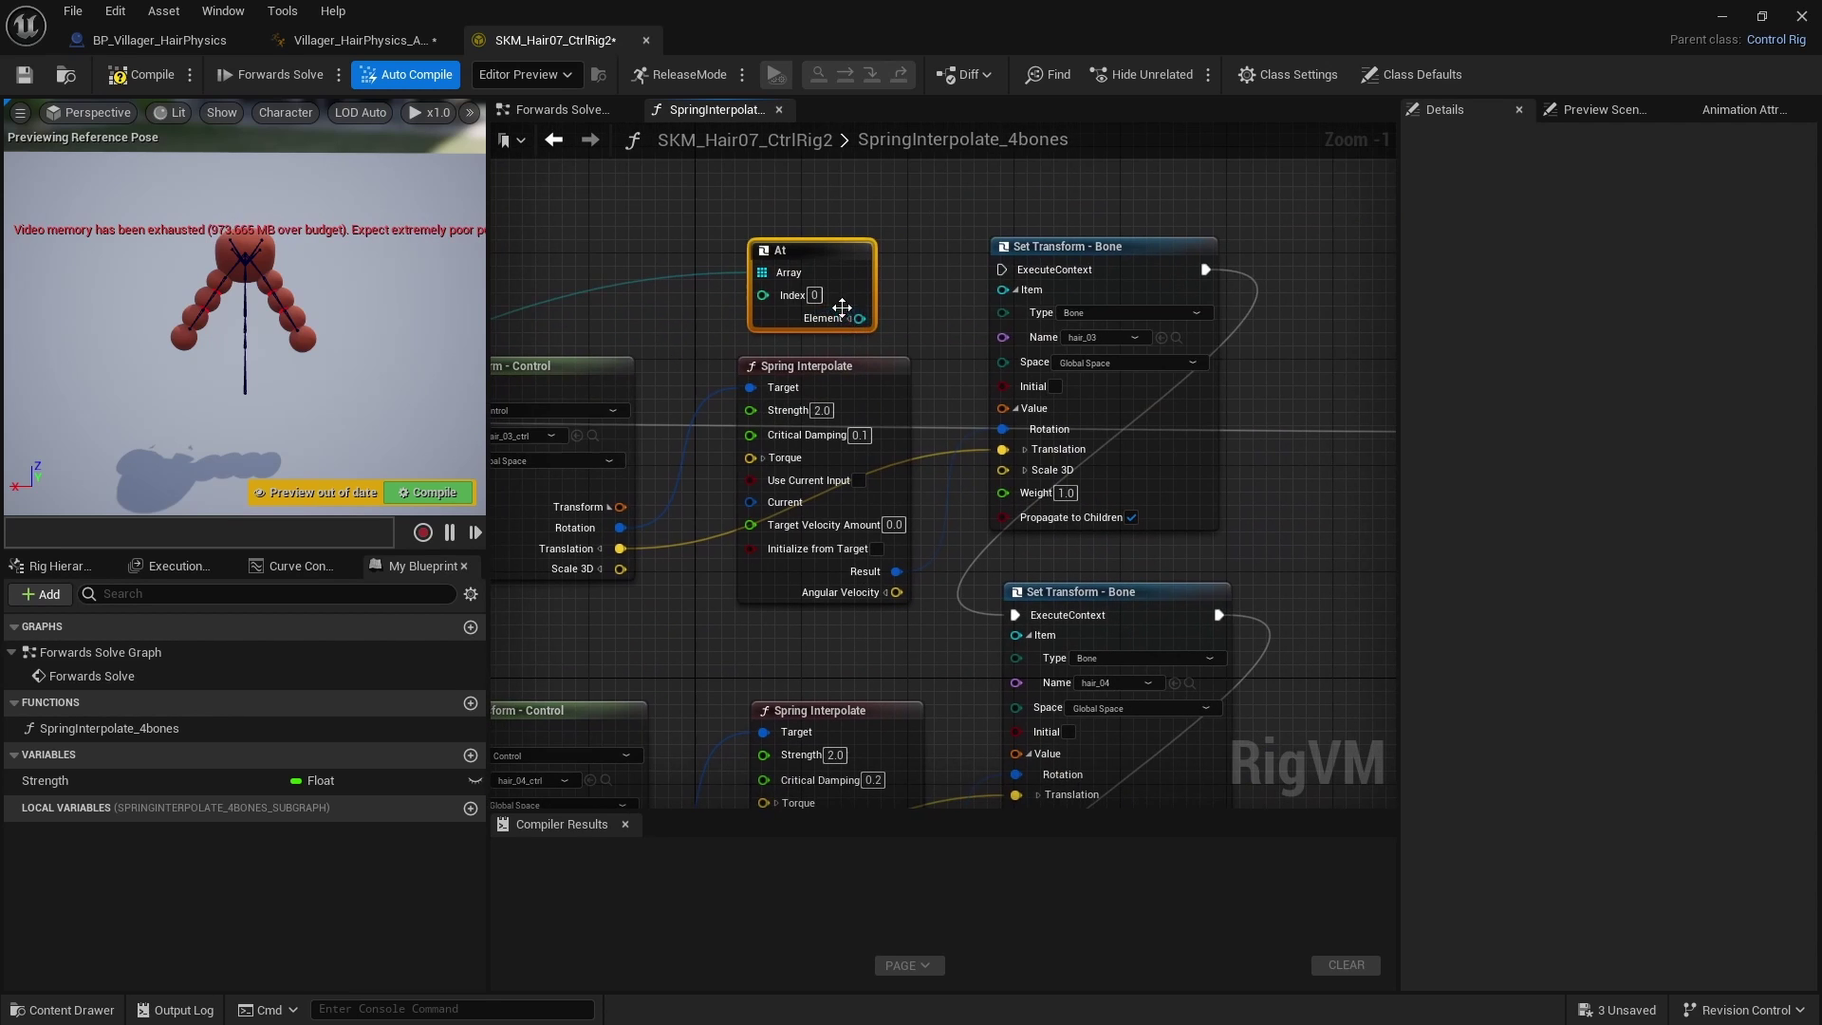
{"action": "left_click_drag", "start_coordinate": [859, 318], "coordinate": [1002, 289]}
Step: Add a Sequence node to Entry's execution output and connect its A output to the first Set Transform - Bone node
{"action": "right_click_drag", "start_coordinate": [582, 521], "coordinate": [958, 488]}
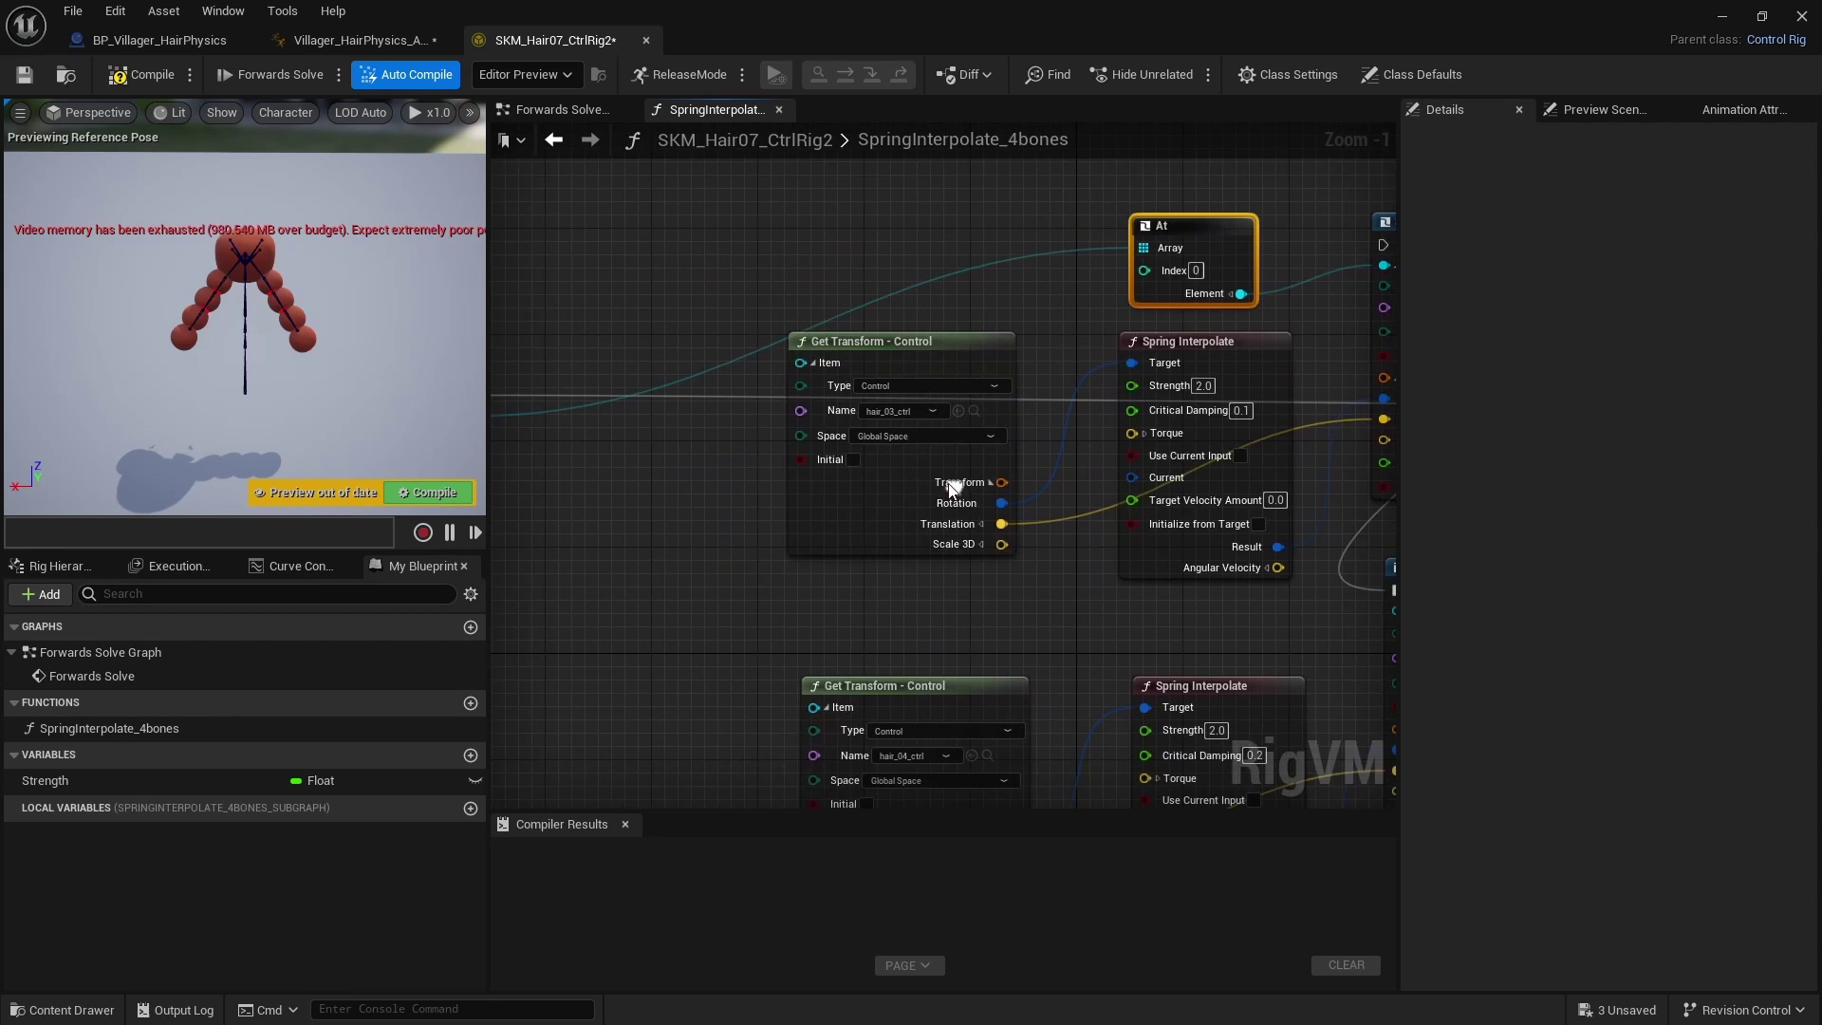
{"action": "scroll", "coordinate": [636, 579], "scroll_direction": "down", "scroll_amount": 1}
{"action": "right_click_drag", "start_coordinate": [635, 579], "coordinate": [747, 577]}
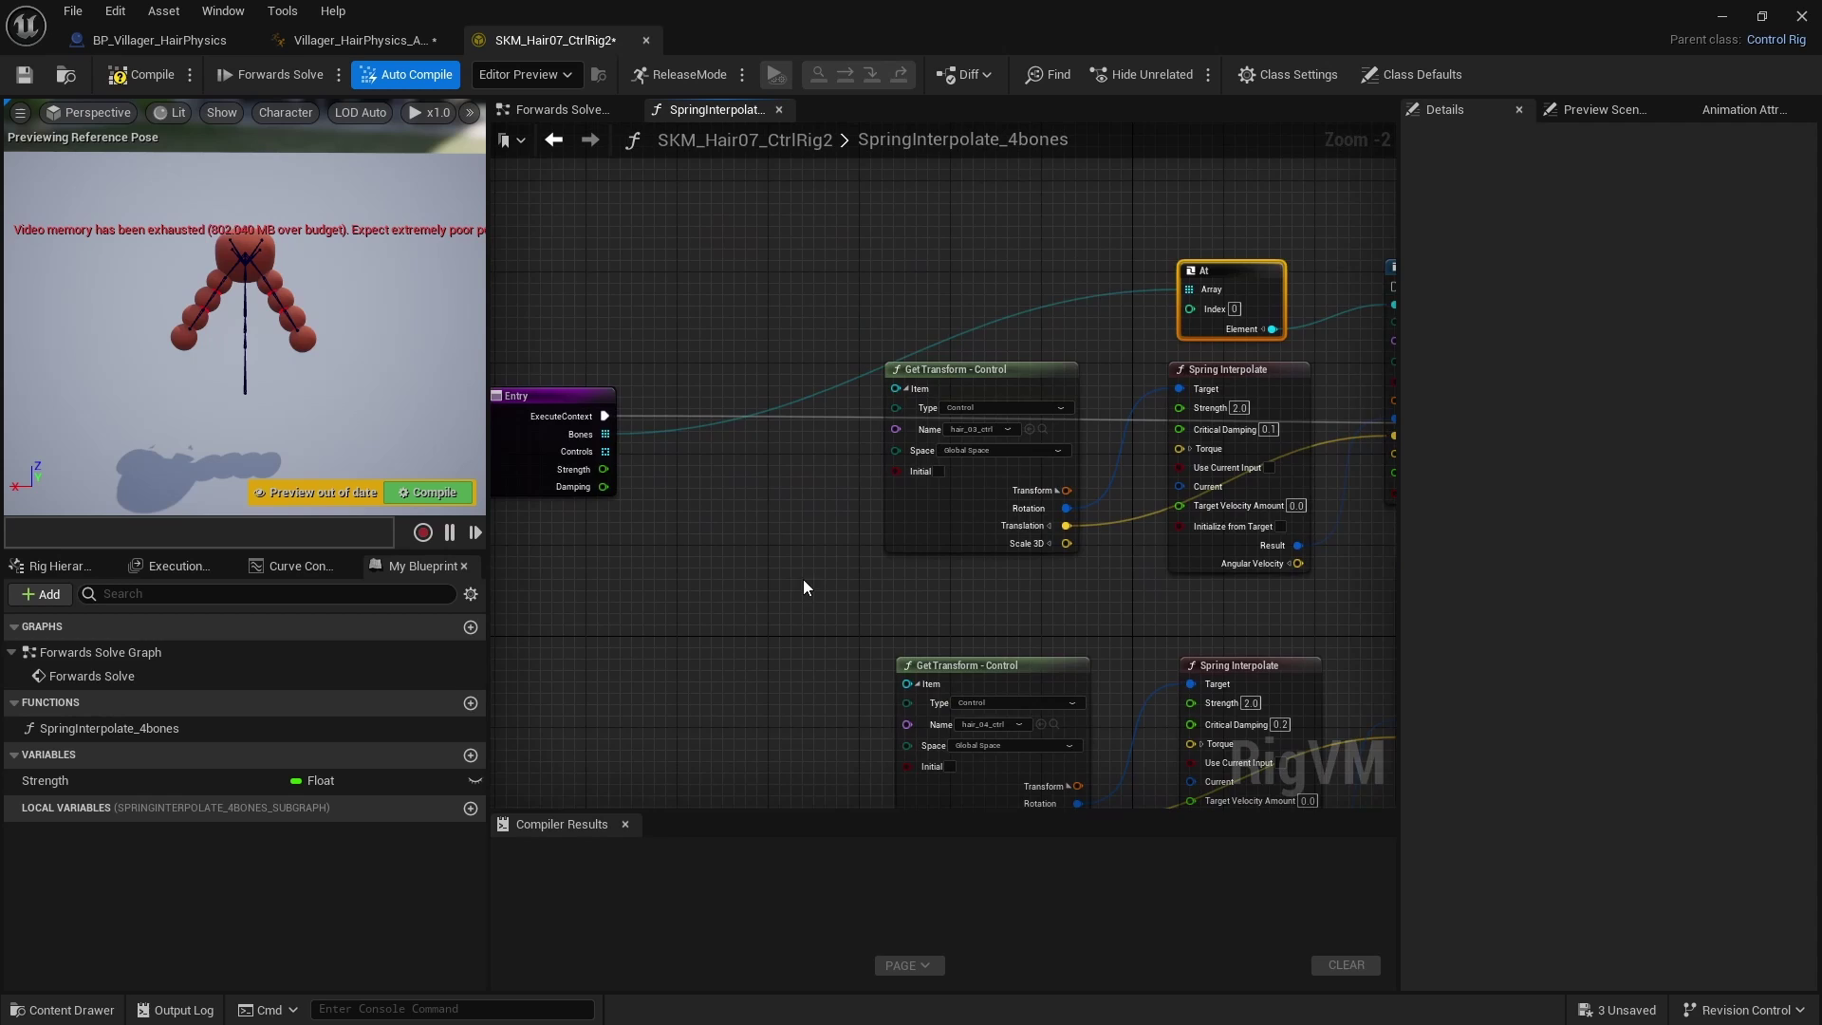
{"action": "scroll", "coordinate": [777, 569], "scroll_direction": "down", "scroll_amount": 4}
{"action": "scroll", "coordinate": [839, 601], "scroll_direction": "up", "scroll_amount": 4}
{"action": "right_click_drag", "start_coordinate": [695, 532], "coordinate": [733, 602]}
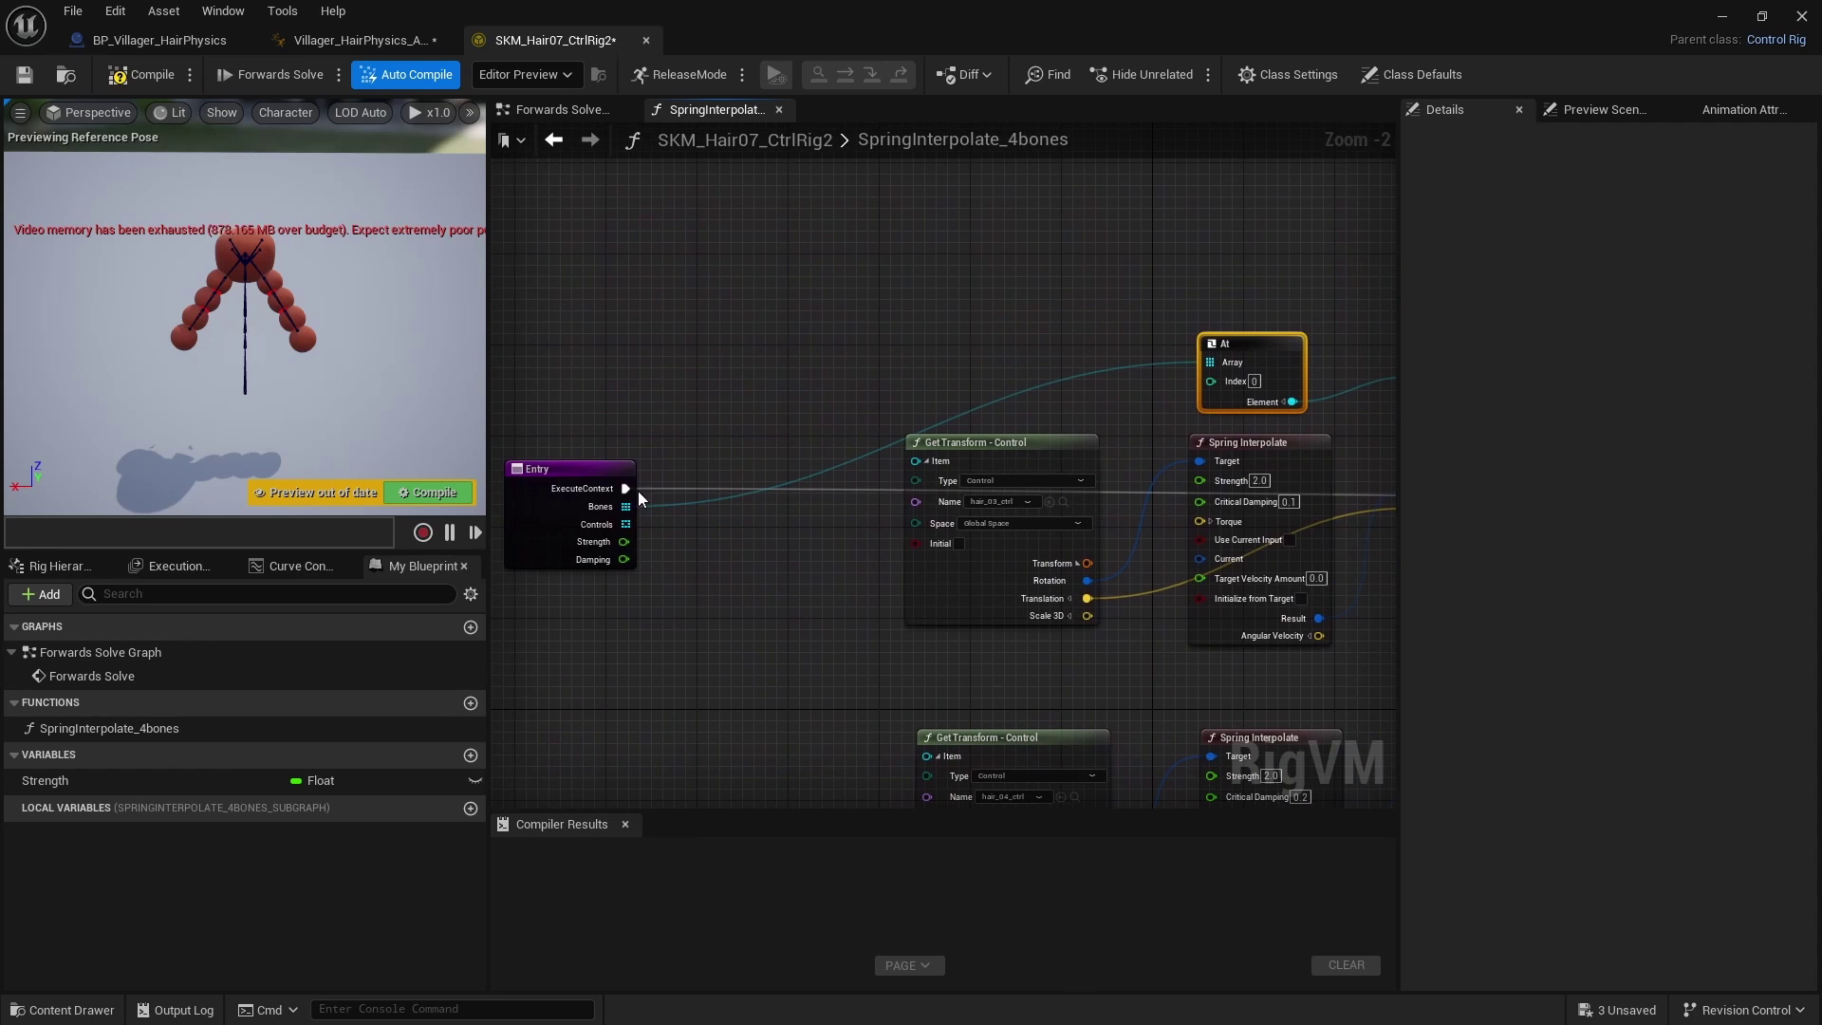
{"action": "left_click_drag", "start_coordinate": [617, 487], "coordinate": [755, 383]}
{"action": "type", "text": "sequence"}
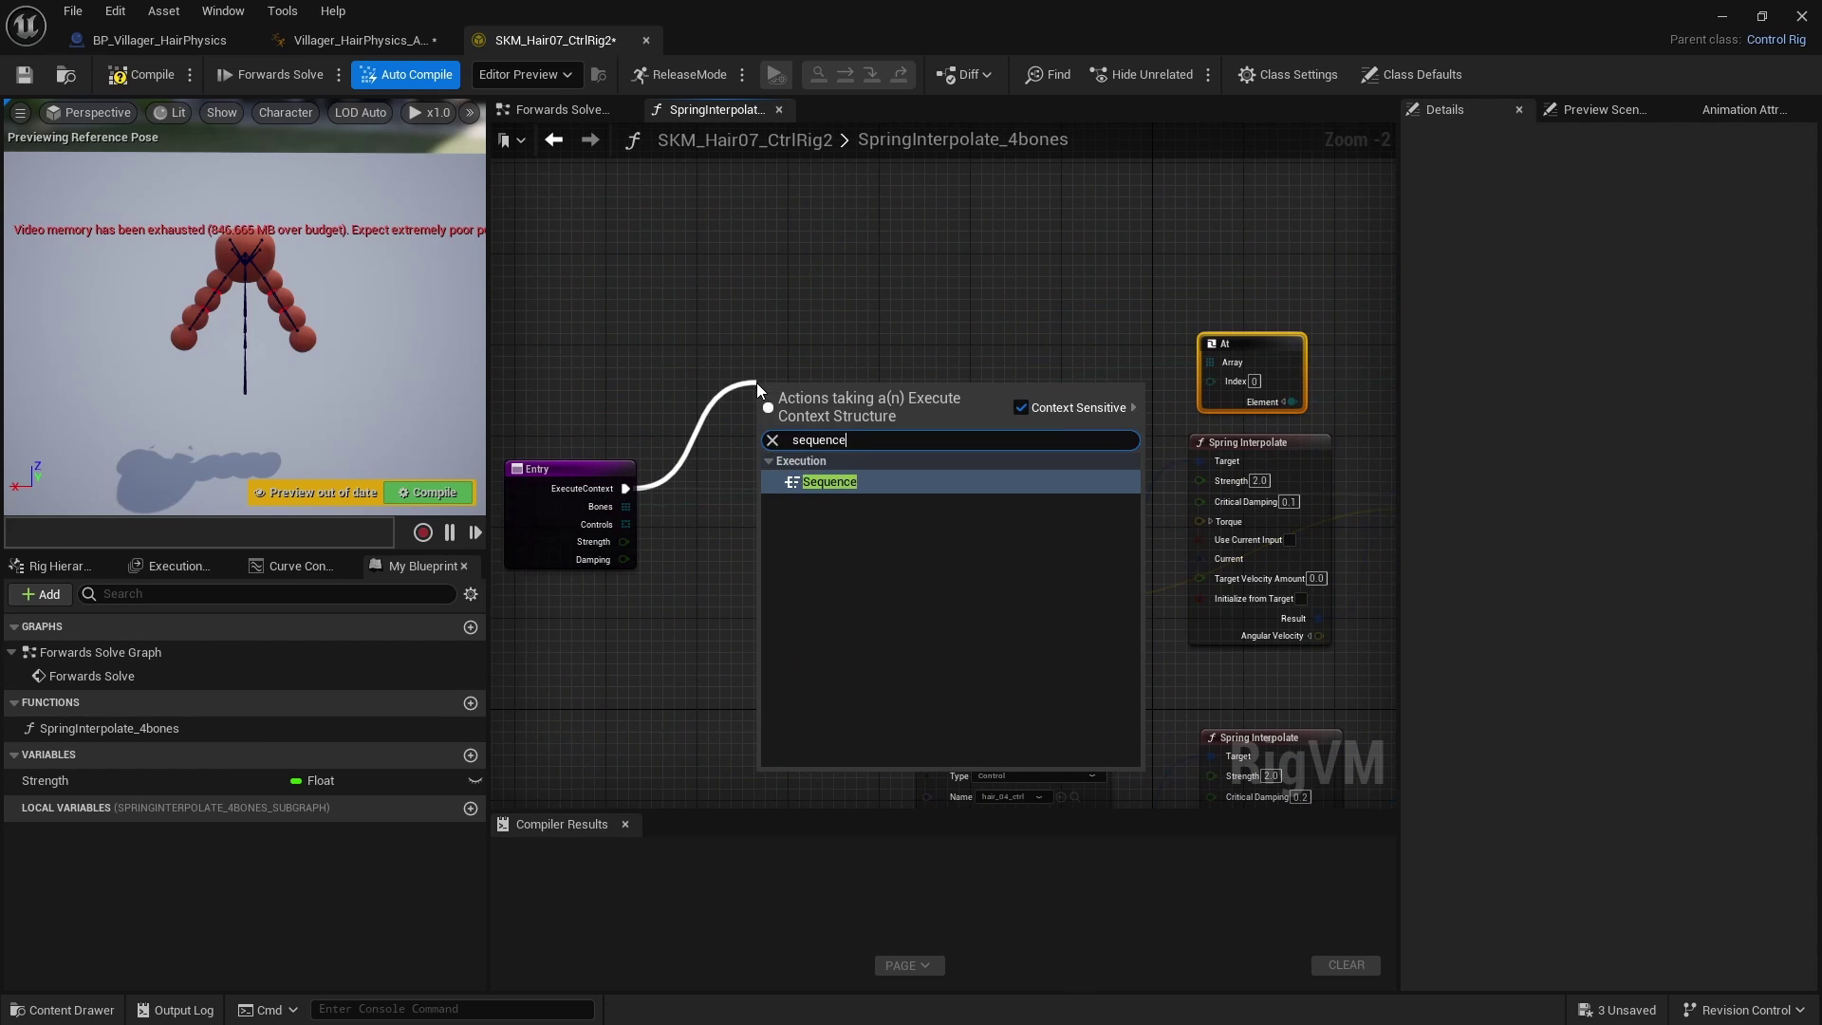
{"action": "left_click", "coordinate": [842, 481]}
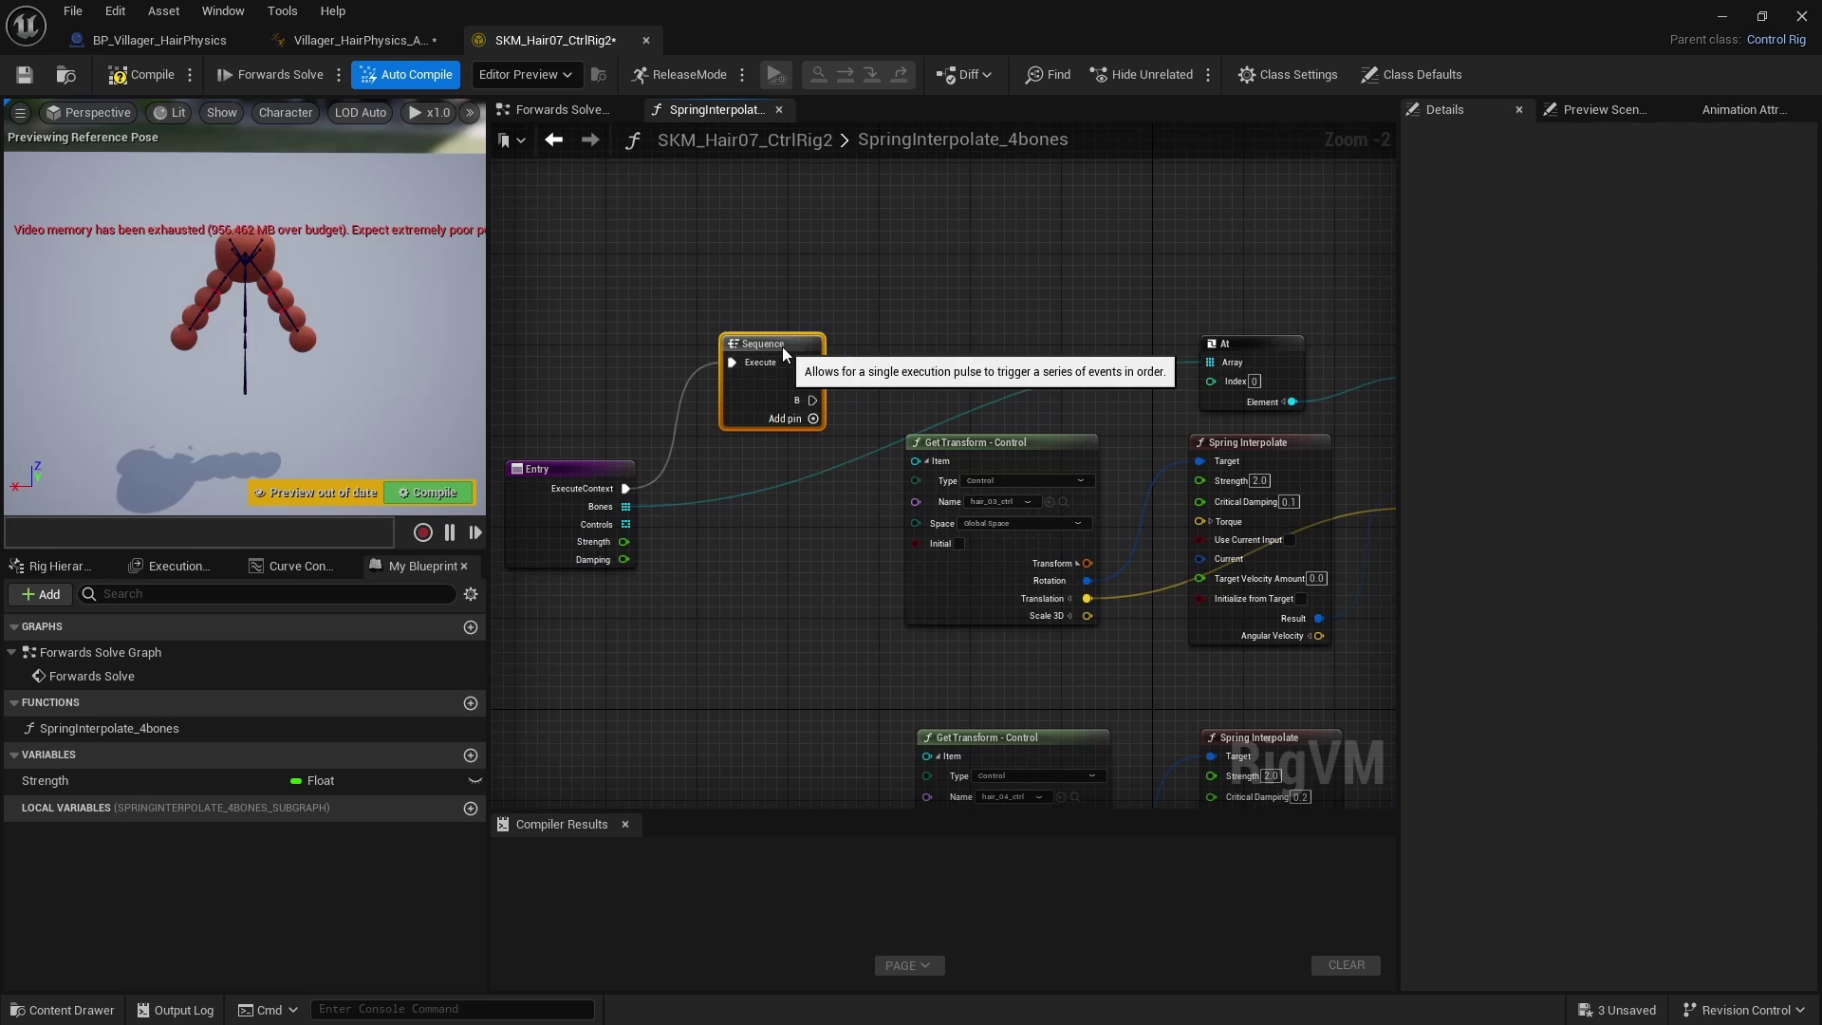
{"action": "left_click_drag", "start_coordinate": [811, 370], "coordinate": [1038, 359]}
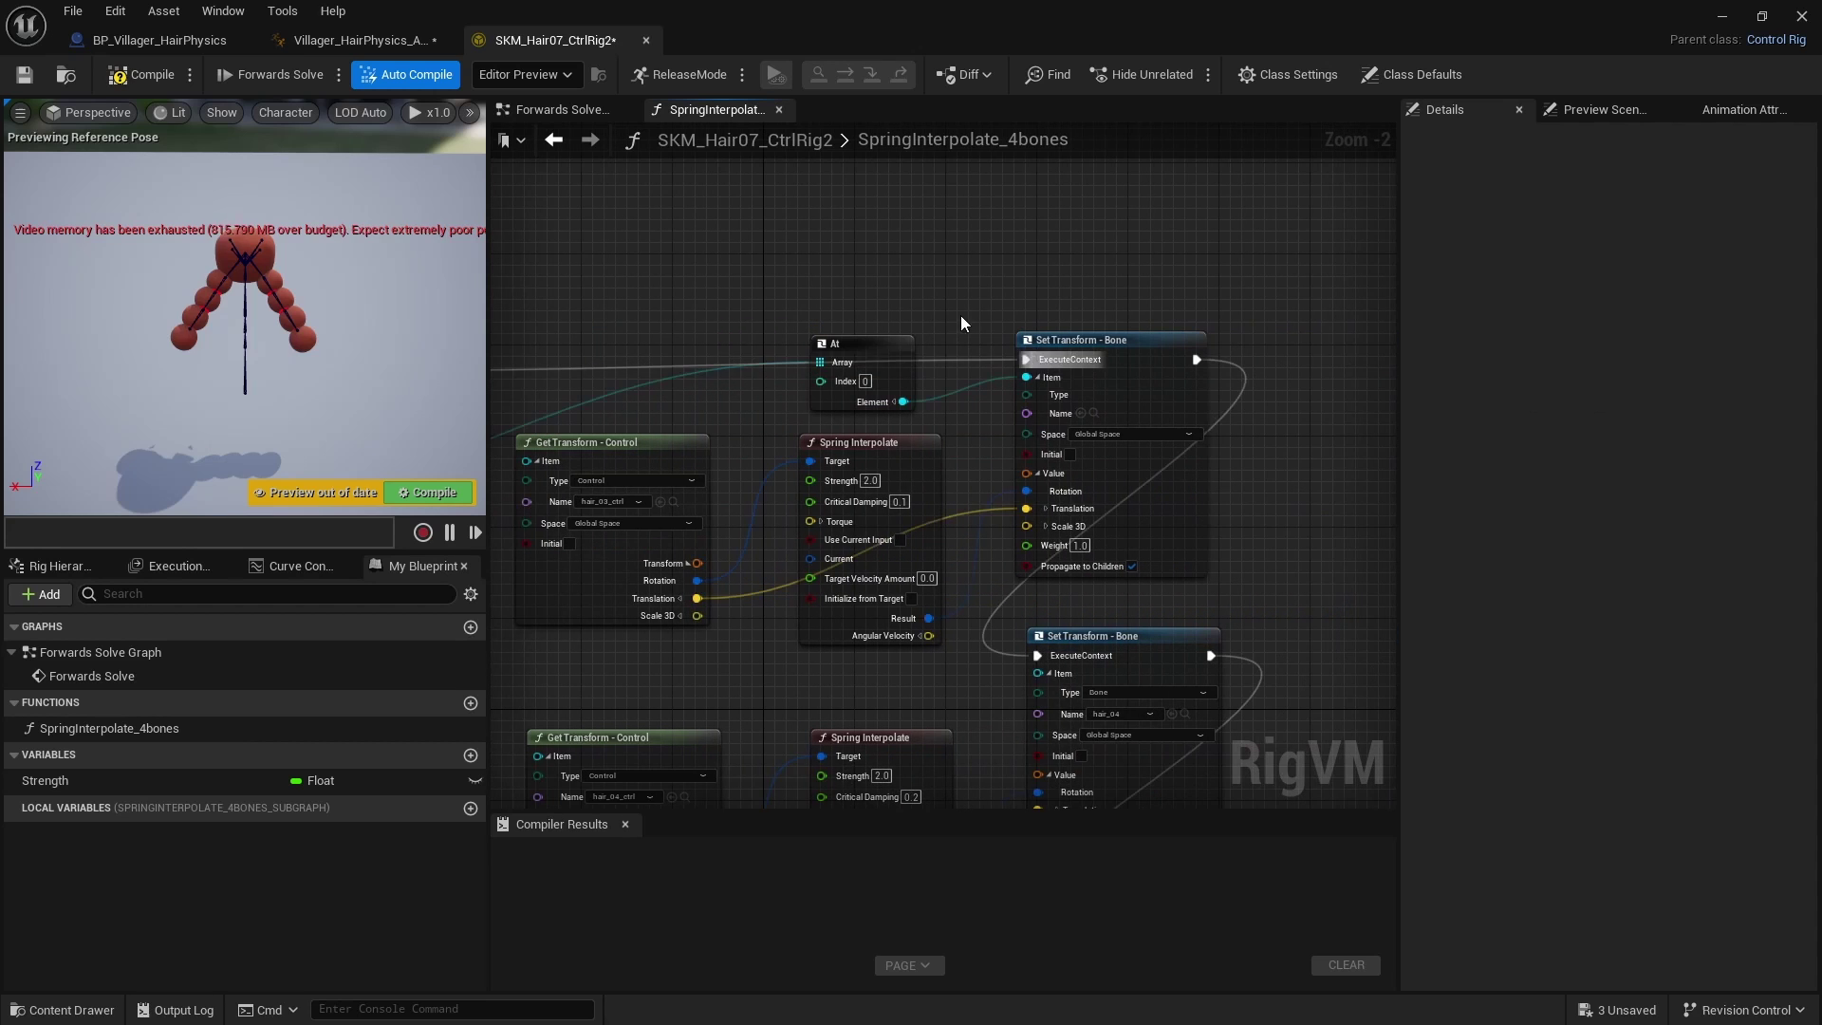
Step: Connect the Sequence's B output to the Return node and move Return just below the Sequence
{"action": "right_click_drag", "start_coordinate": [926, 300], "coordinate": [1131, 275]}
{"action": "left_click_drag", "start_coordinate": [652, 363], "coordinate": [1234, 284]}
{"action": "scroll", "coordinate": [1224, 333], "scroll_direction": "down", "scroll_amount": 3}
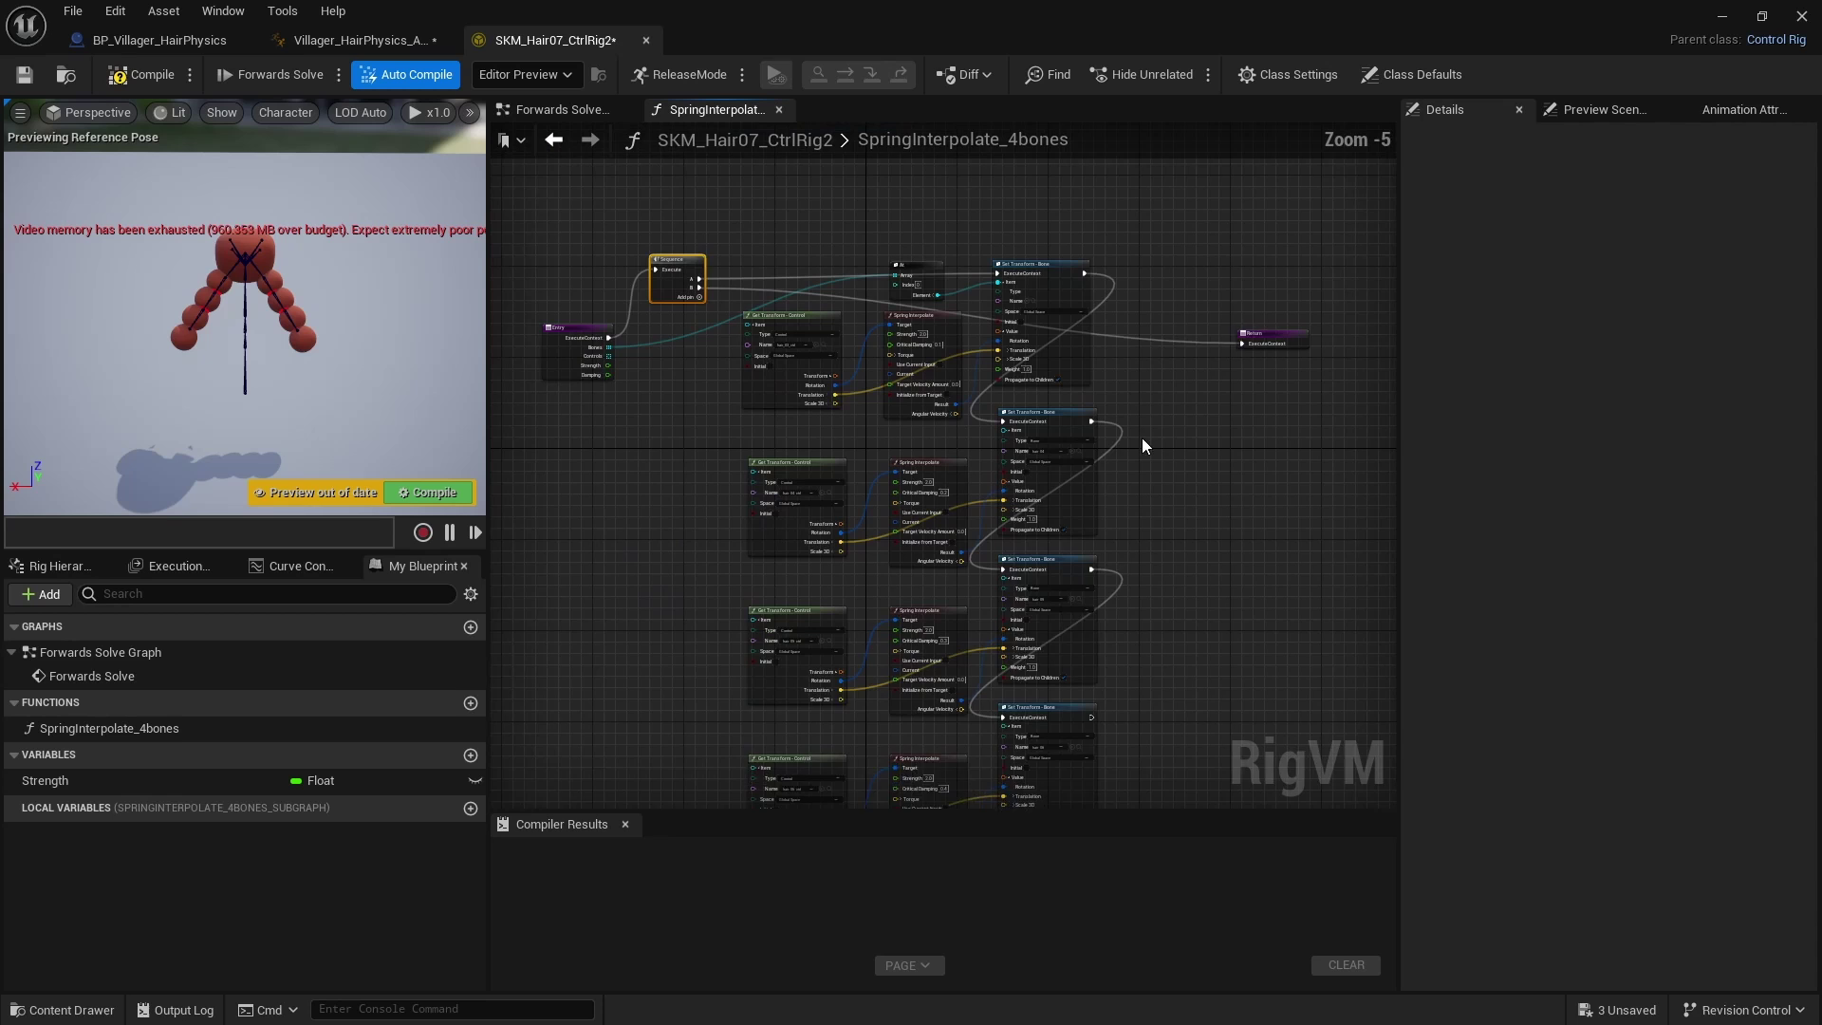
{"action": "left_click_drag", "start_coordinate": [1359, 340], "coordinate": [772, 391]}
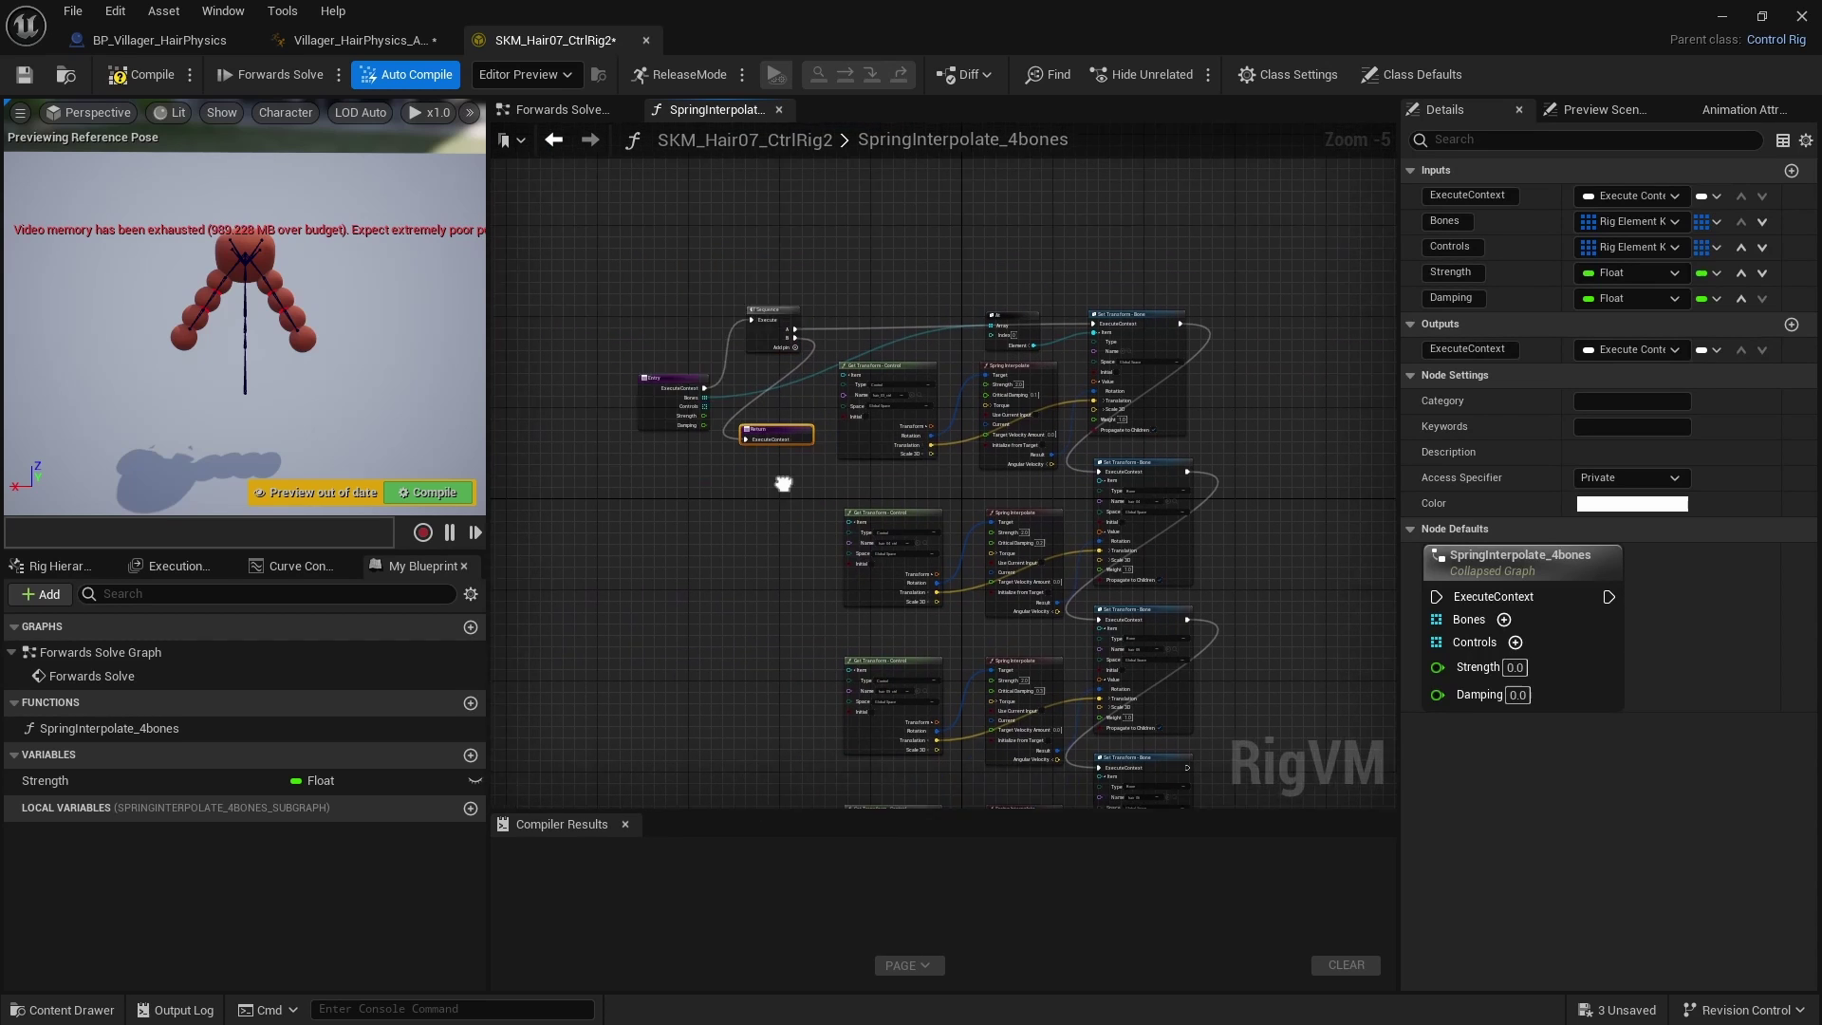
Step: Copy the first At node and move it and the first two Set Transform - Bone nodes farther from the Spring Interpolate nodes
{"action": "scroll", "coordinate": [785, 484], "scroll_direction": "up", "scroll_amount": 3}
{"action": "right_click_drag", "start_coordinate": [823, 603], "coordinate": [667, 642]}
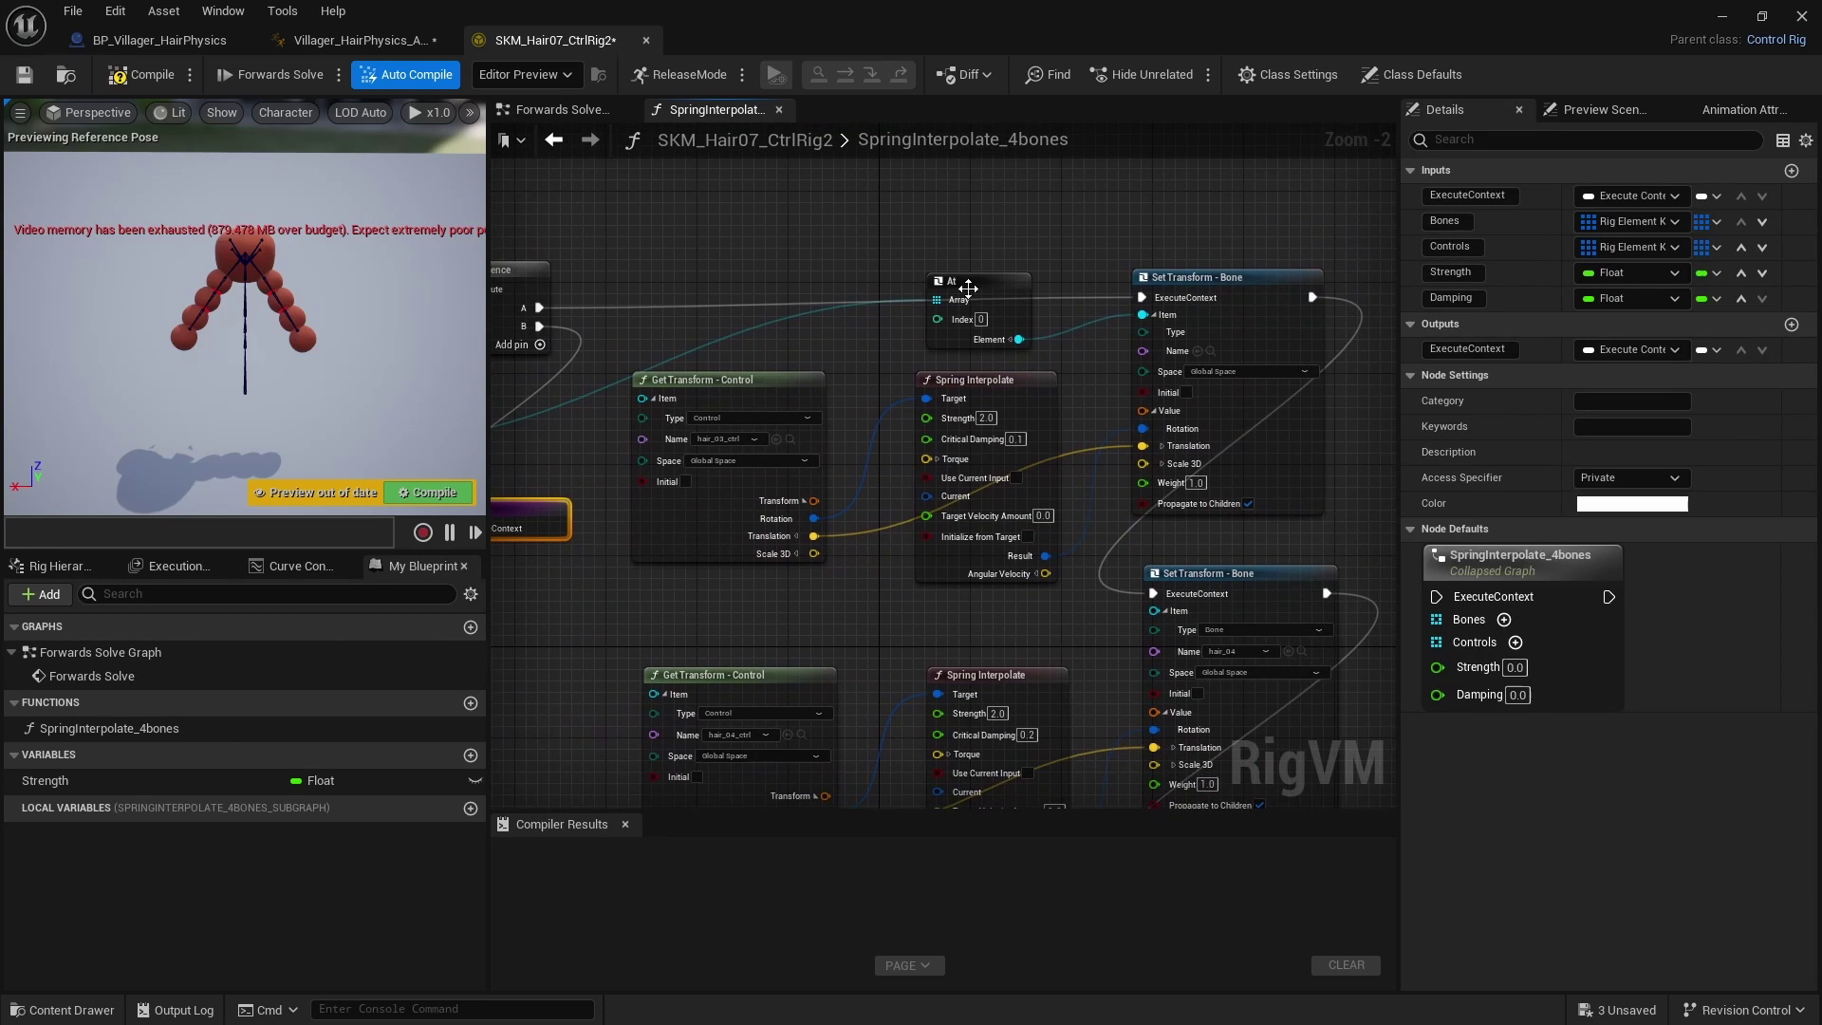
{"action": "left_click", "coordinate": [997, 267]}
{"action": "right_click_drag", "start_coordinate": [1177, 277], "coordinate": [1068, 251]}
{"action": "left_click_drag", "start_coordinate": [1070, 250], "coordinate": [1137, 243]}
{"action": "left_click_drag", "start_coordinate": [856, 233], "coordinate": [935, 233]}
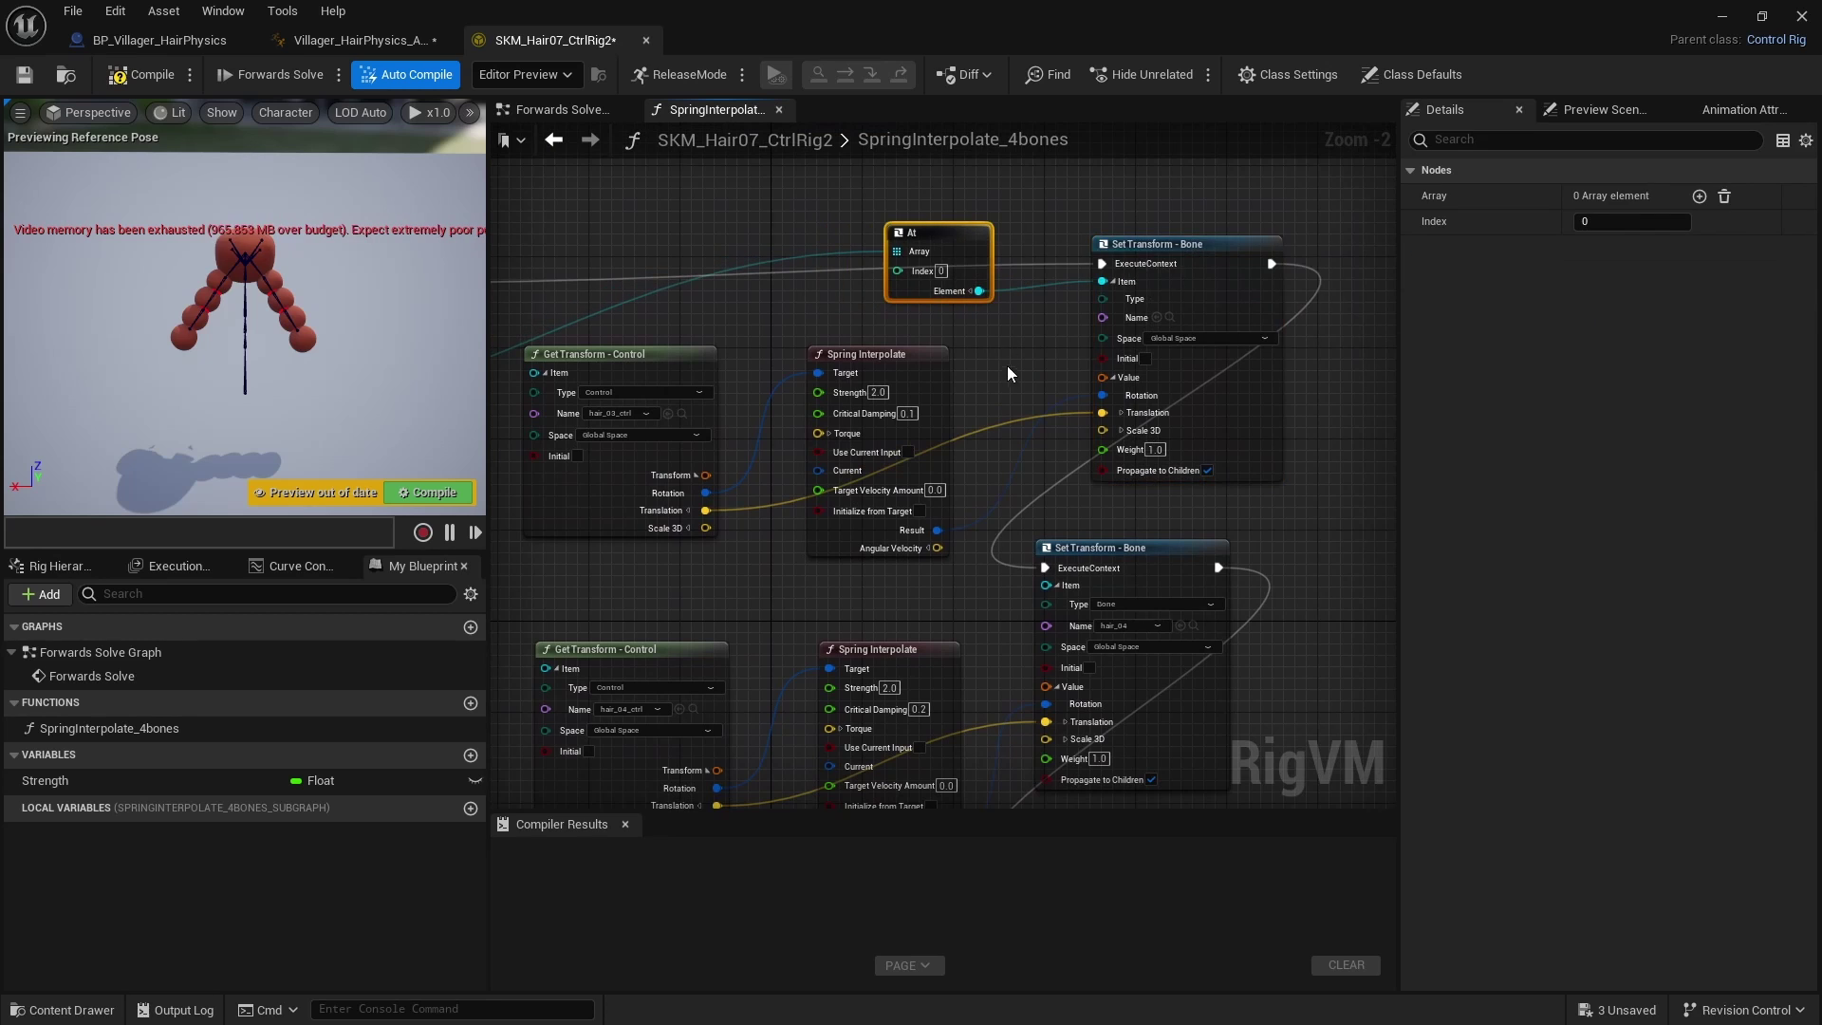
{"action": "right_click_drag", "start_coordinate": [1050, 379], "coordinate": [988, 226]}
{"action": "left_click_drag", "start_coordinate": [1083, 404], "coordinate": [1219, 408]}
Step: Paste an At node with index 1, connecting the Bones input to its Array and its Element to the second Set Transform - Bone node's Item
{"action": "key", "text": "ctrl+v"}
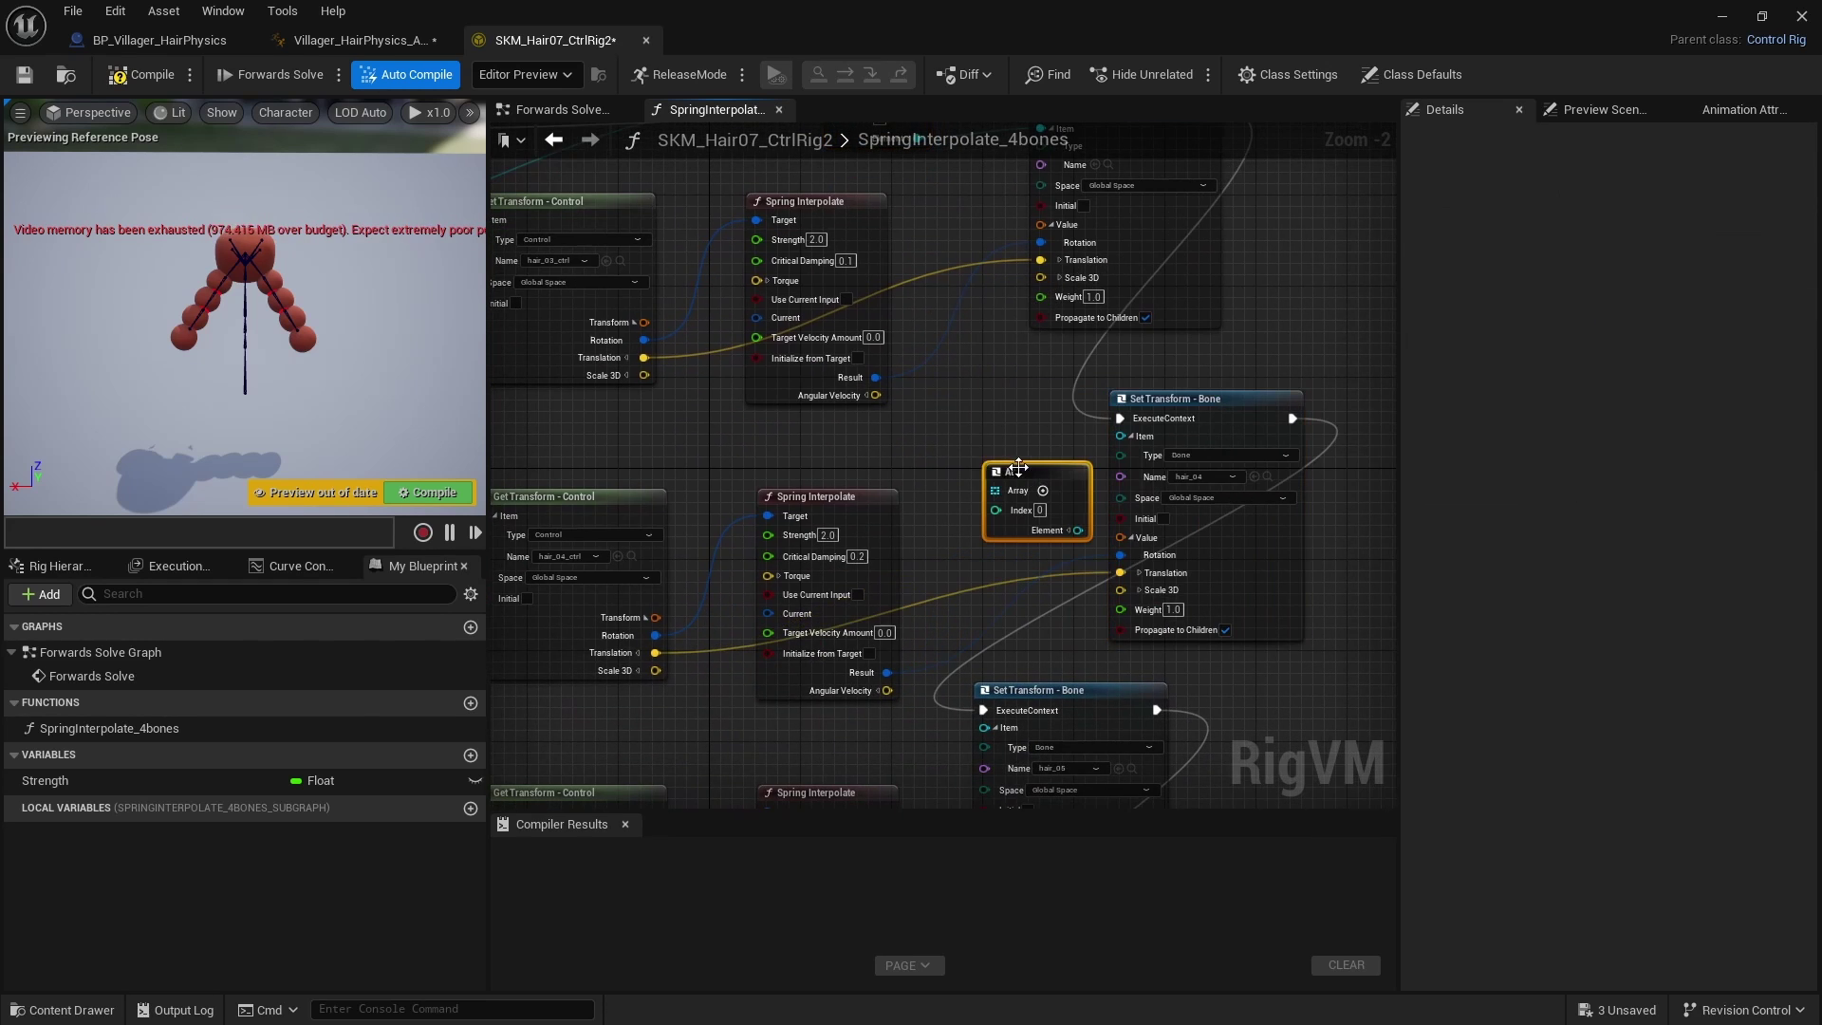
{"action": "left_click_drag", "start_coordinate": [1001, 471], "coordinate": [906, 410]}
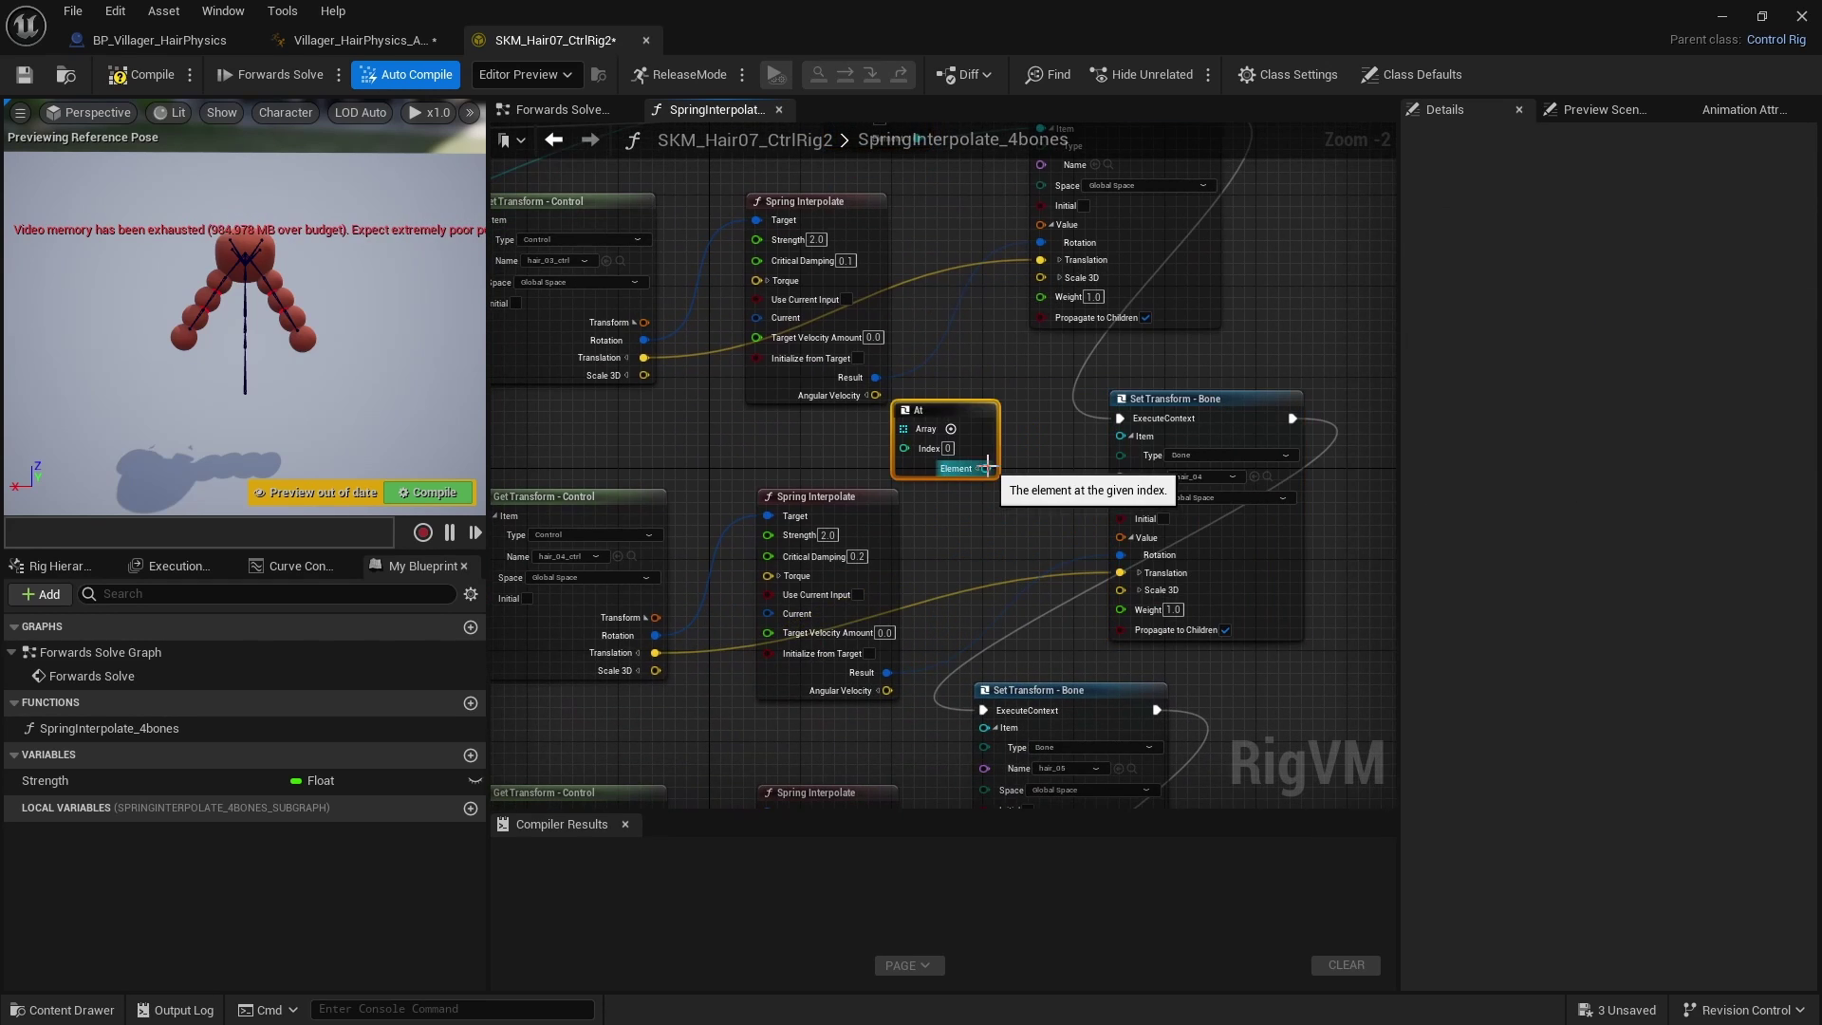
{"action": "left_click_drag", "start_coordinate": [987, 468], "coordinate": [1122, 435]}
{"action": "left_click", "coordinate": [948, 448]}
{"action": "type", "text": "1"}
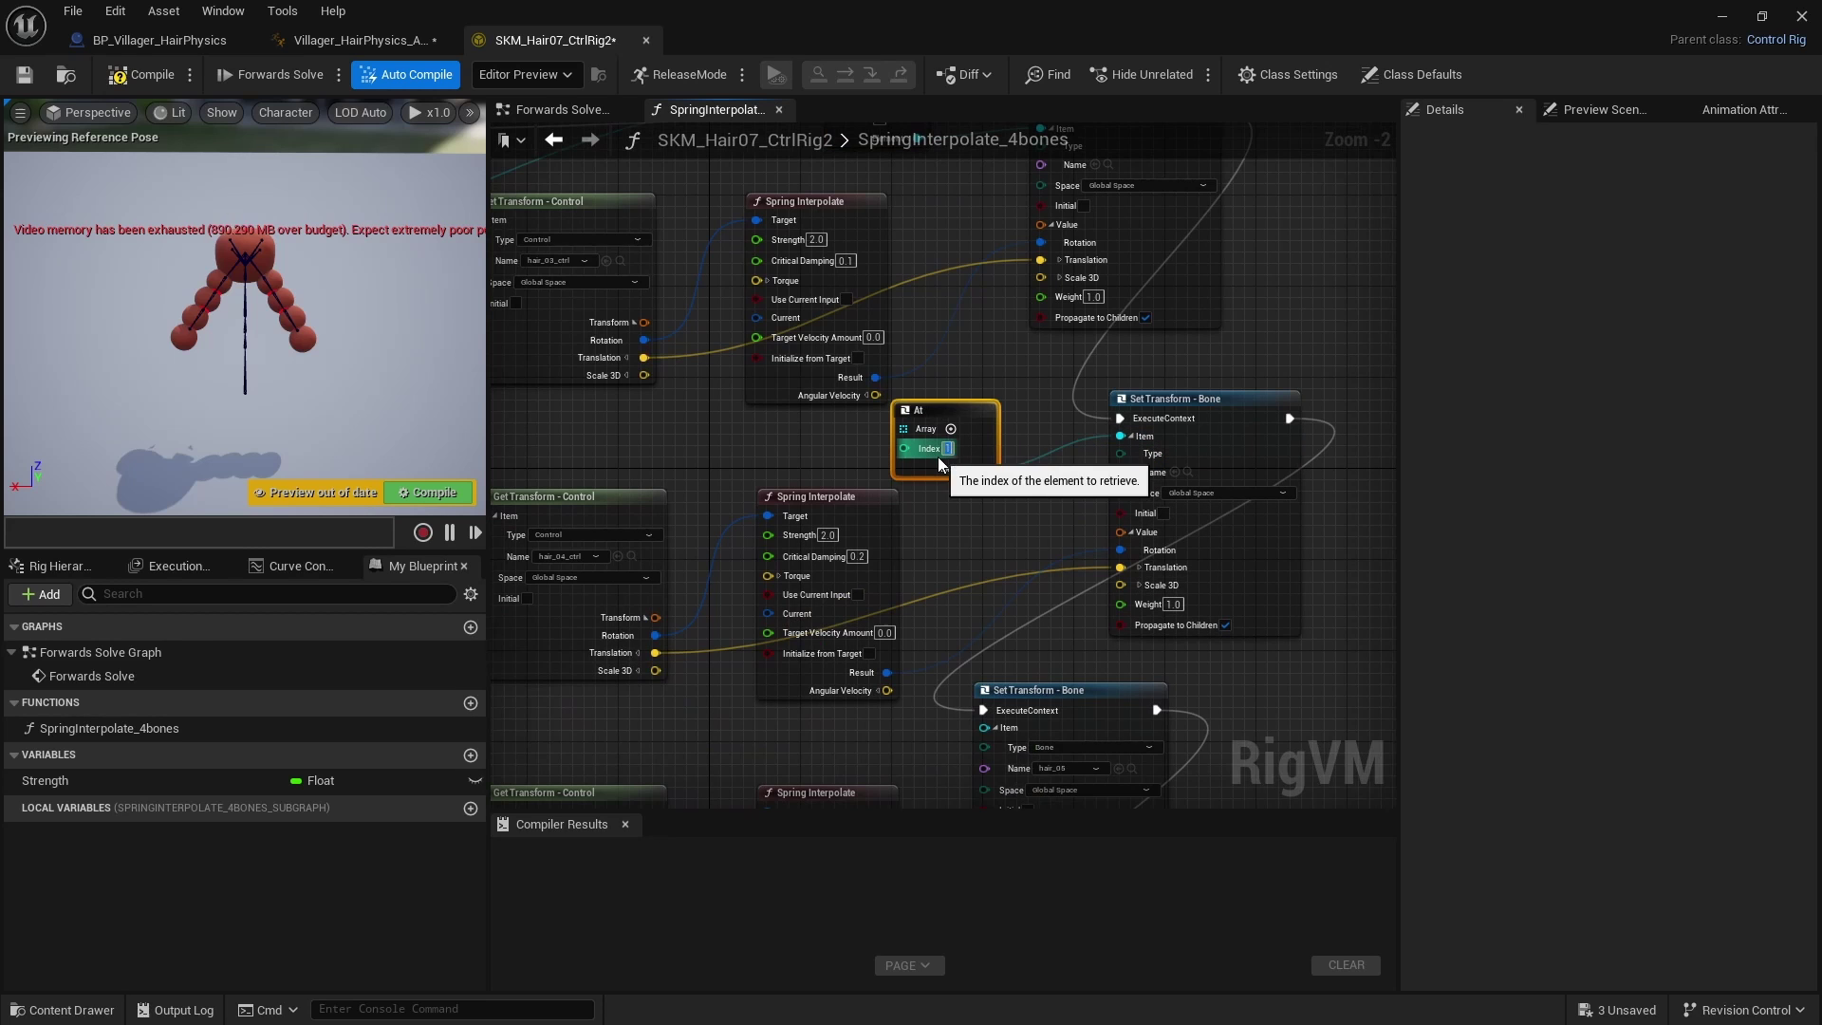
{"action": "key", "text": "Return"}
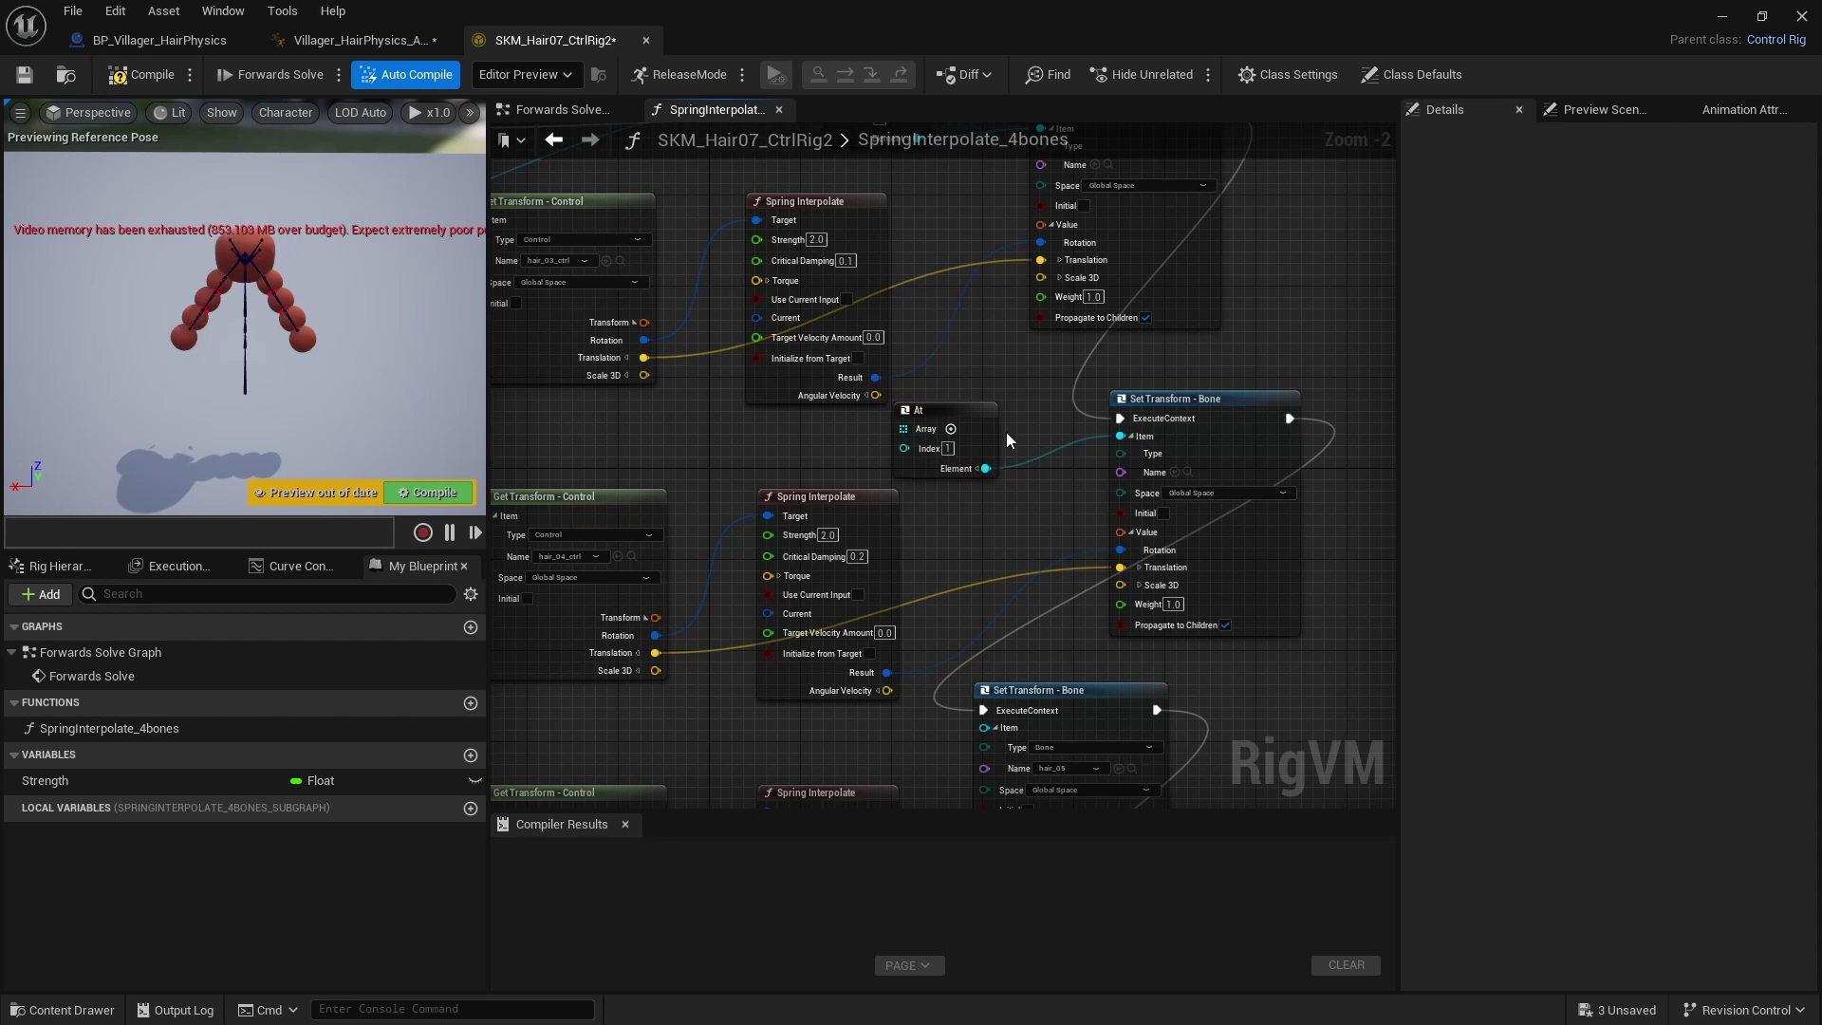
{"action": "right_click_drag", "start_coordinate": [1007, 440], "coordinate": [1171, 473]}
{"action": "scroll", "coordinate": [1075, 586], "scroll_direction": "down", "scroll_amount": 1}
{"action": "right_click_drag", "start_coordinate": [604, 488], "coordinate": [793, 489]}
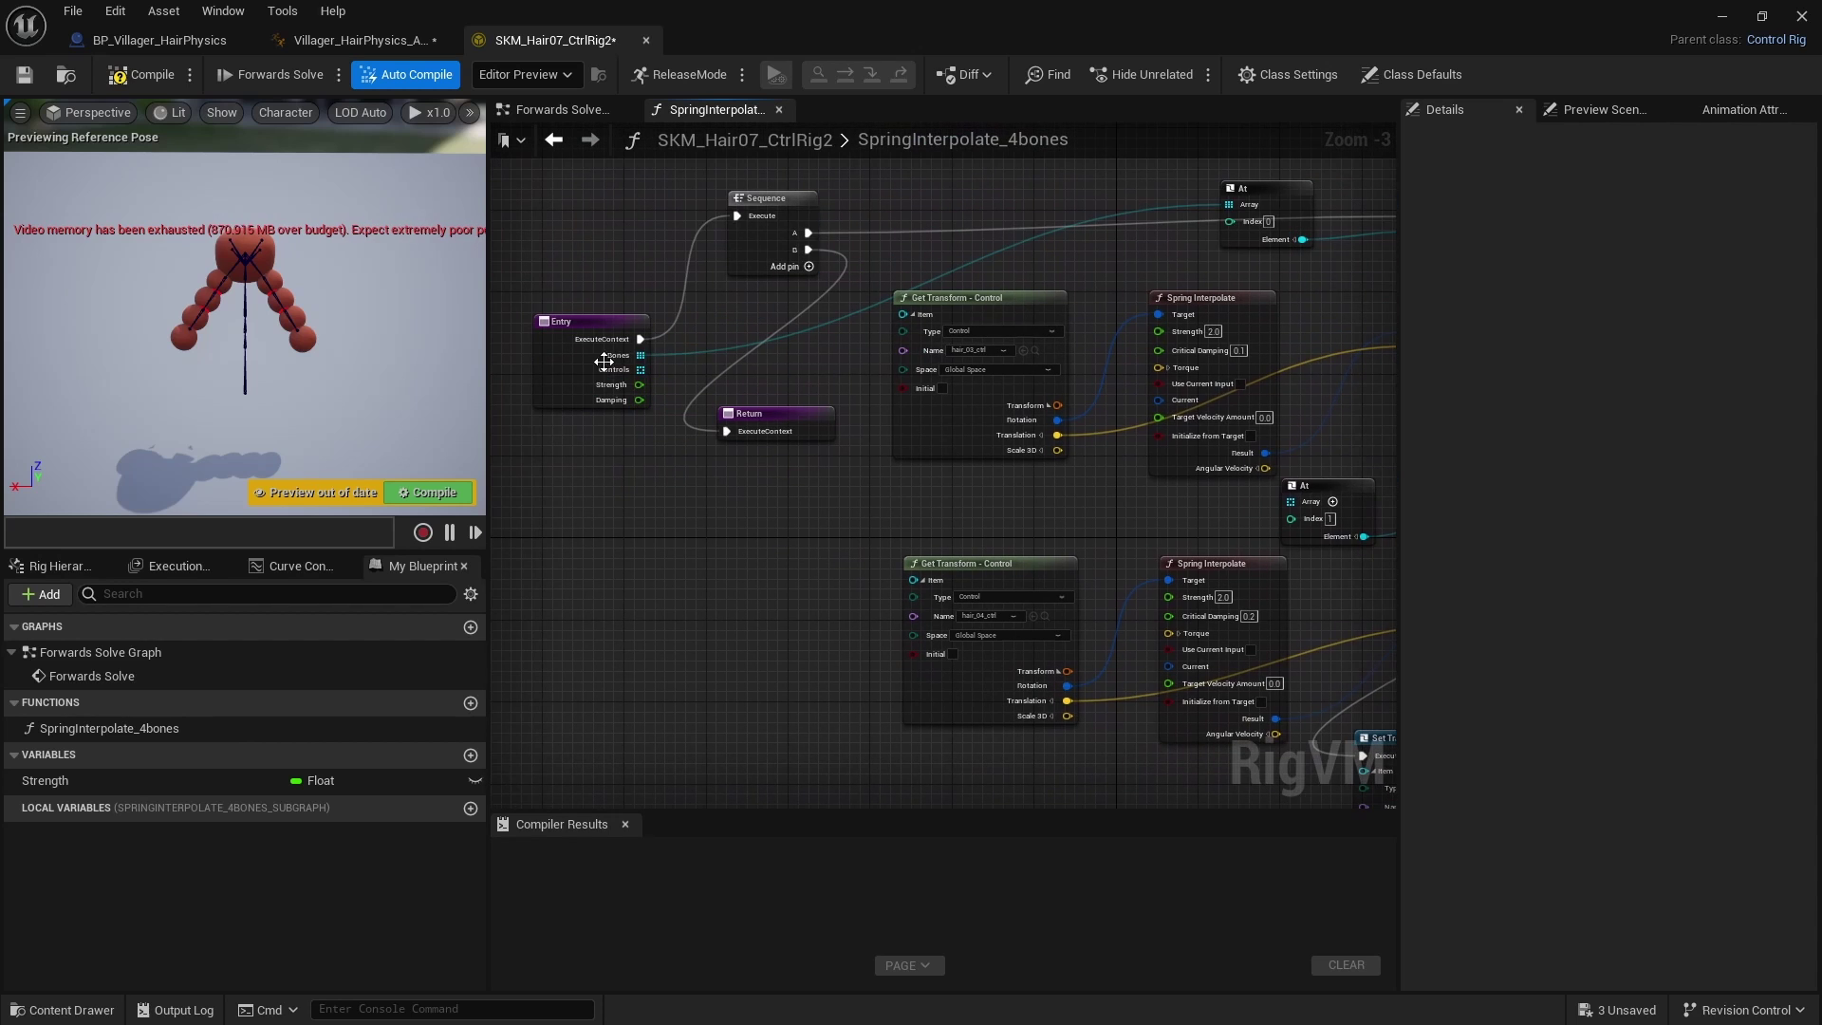
{"action": "left_click_drag", "start_coordinate": [640, 355], "coordinate": [1292, 502]}
Step: Paste another At node with index 2 and connect its Element to the Item of the shifted third Set Transform - Bone node
{"action": "right_click_drag", "start_coordinate": [1333, 587], "coordinate": [1119, 265]}
{"action": "left_click", "coordinate": [1246, 417]}
{"action": "key", "text": "ctrl+c"}
{"action": "key", "text": "ctrl+v"}
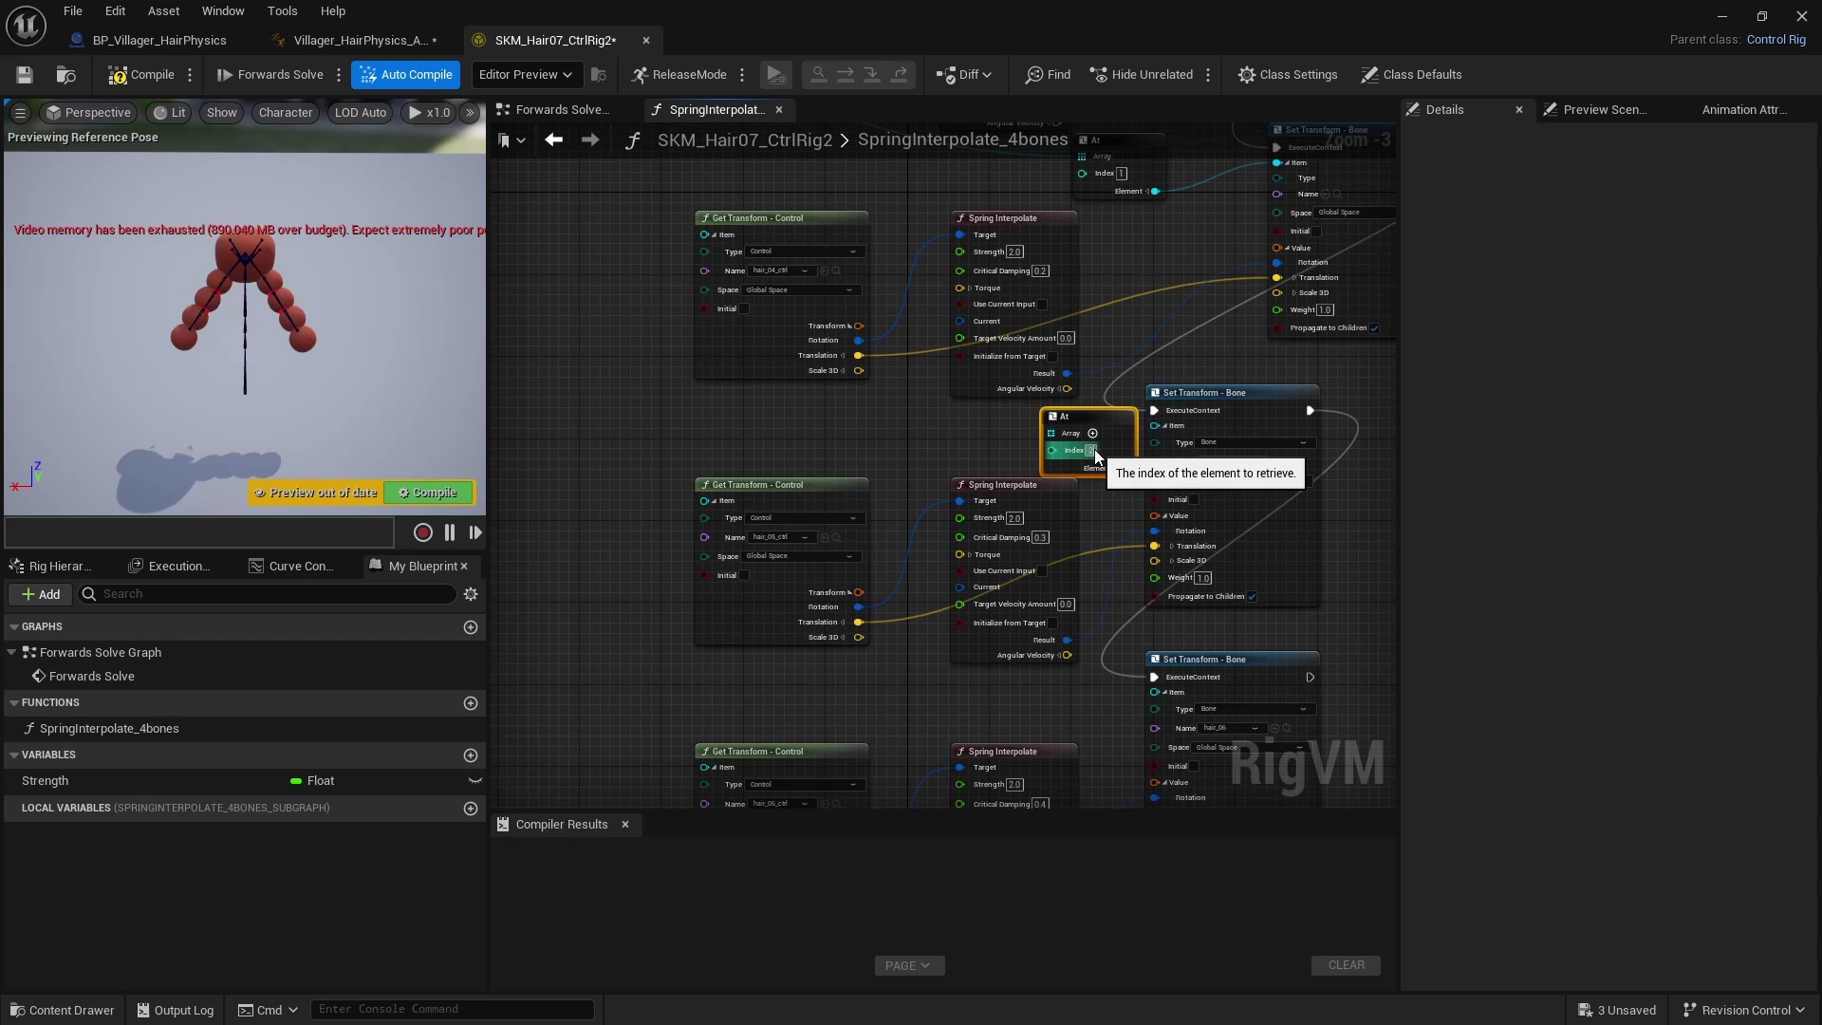
{"action": "type", "text": "2"}
{"action": "key", "text": "Return"}
{"action": "left_click_drag", "start_coordinate": [1236, 401], "coordinate": [1359, 394]}
{"action": "left_click_drag", "start_coordinate": [1091, 413], "coordinate": [1266, 419]}
Step: Shift the fourth Set Transform - Bone node outward and feed its Item from a pasted At node with index 3
{"action": "right_click_drag", "start_coordinate": [1147, 429], "coordinate": [1154, 306]}
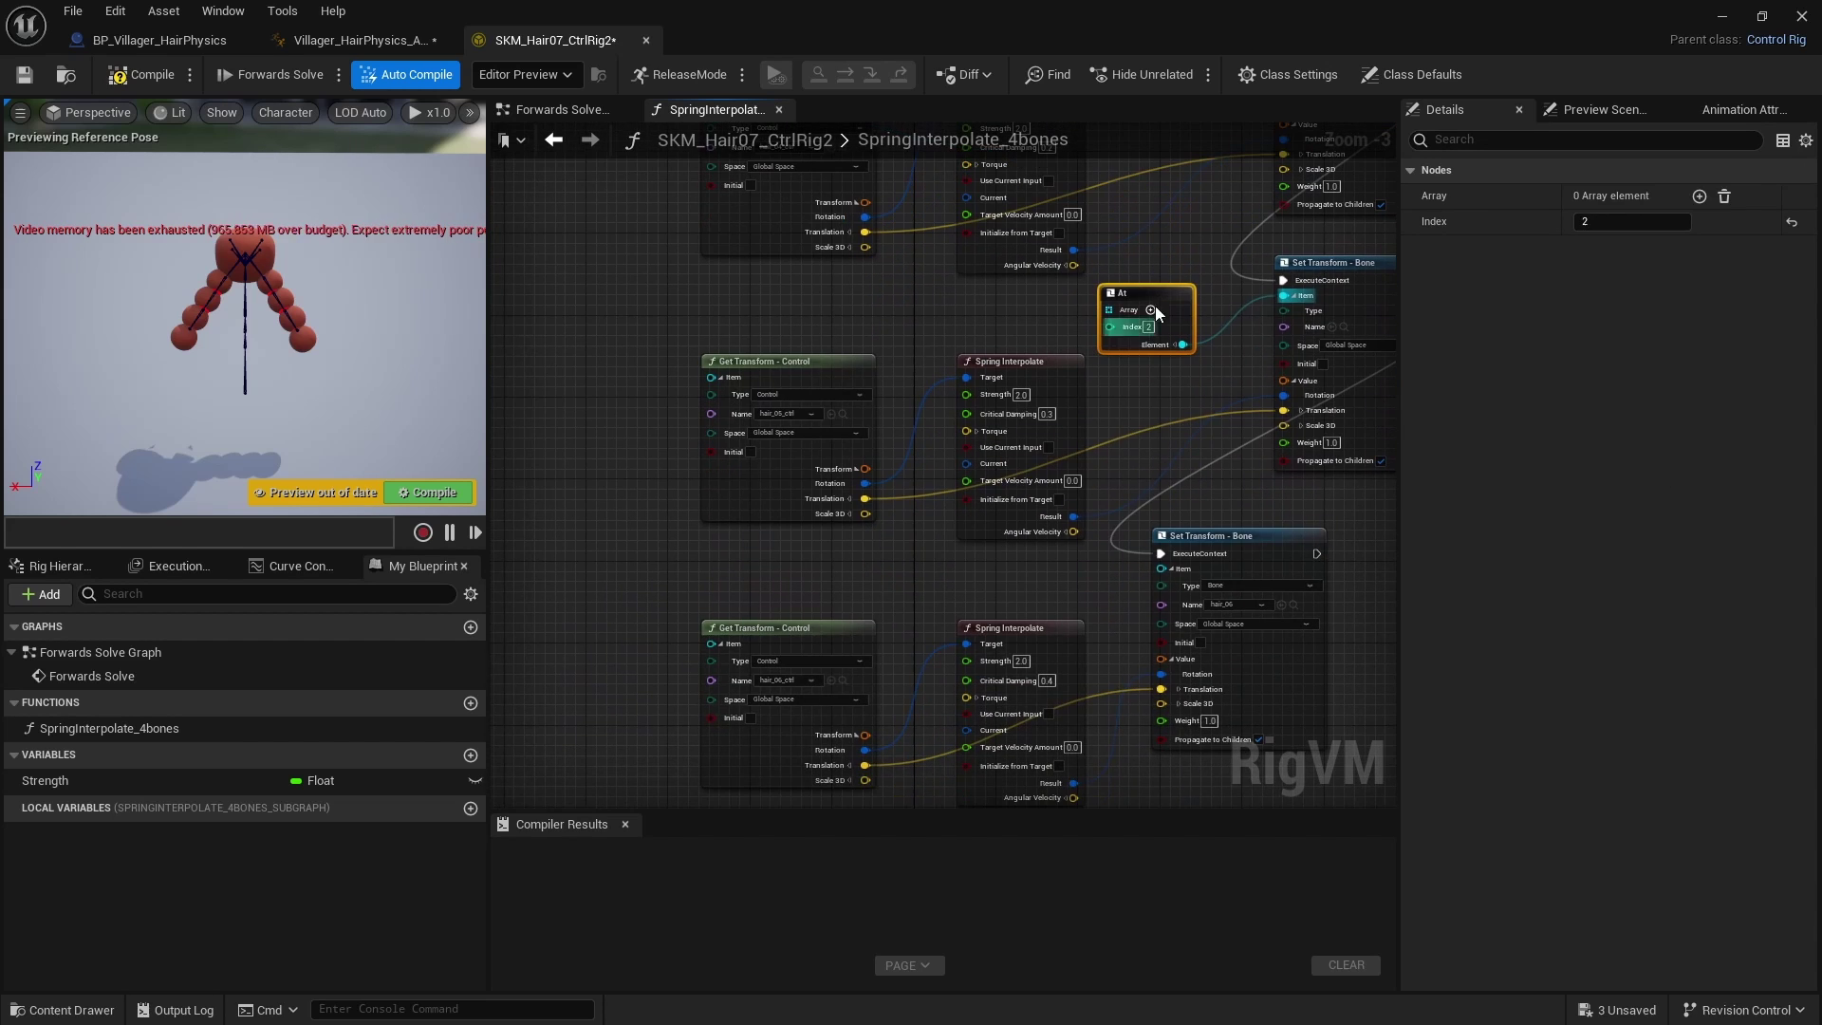
{"action": "left_click_drag", "start_coordinate": [1214, 550], "coordinate": [1347, 533]}
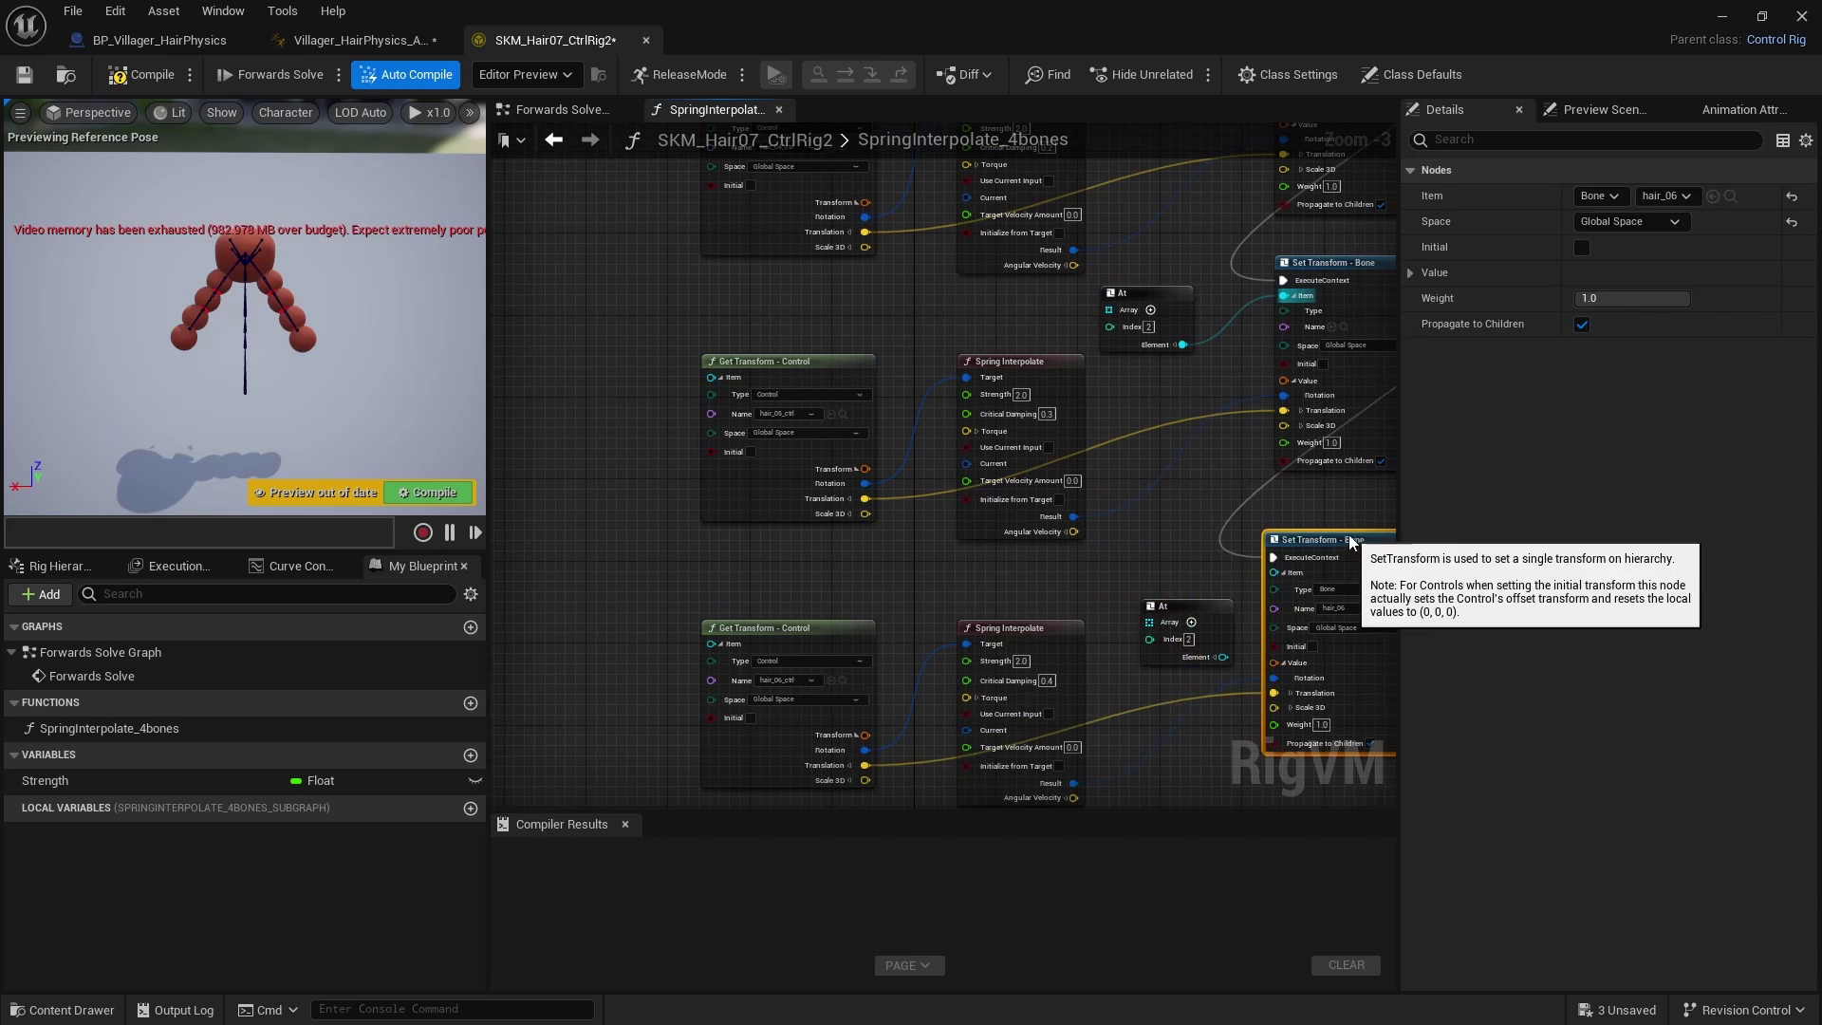
{"action": "key", "text": "ctrl+v"}
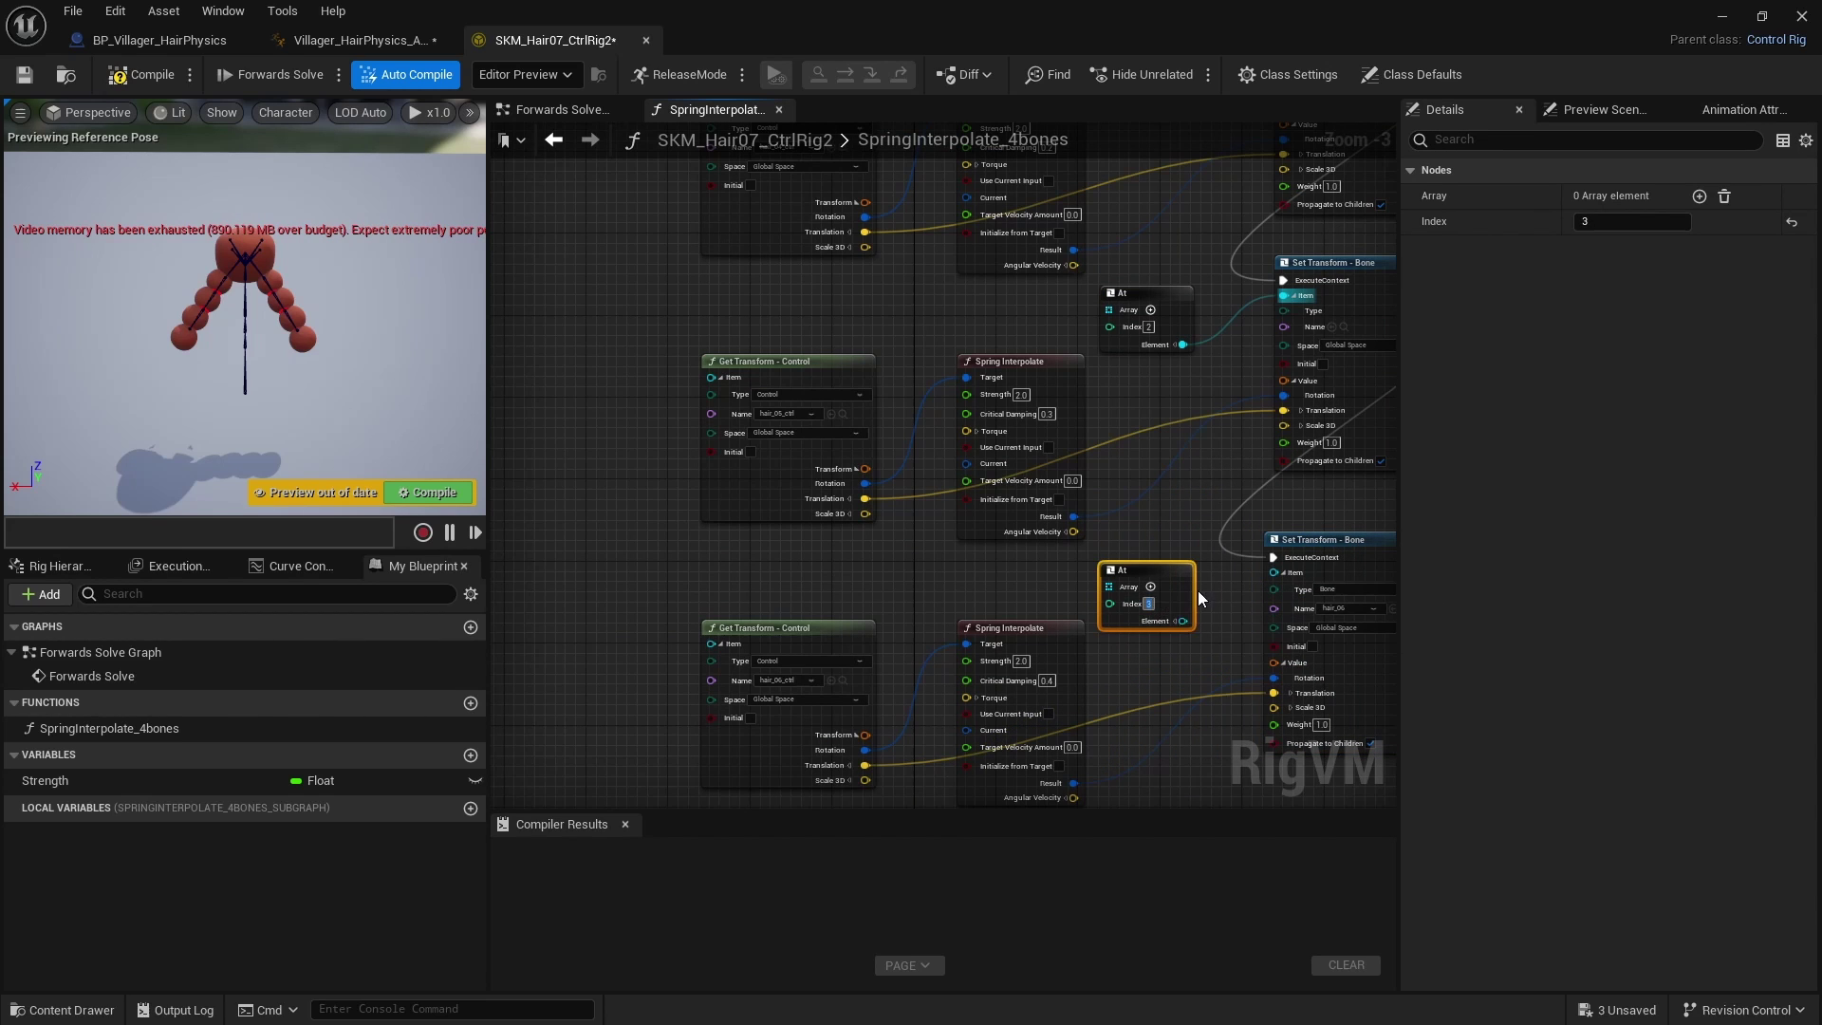
{"action": "left_click_drag", "start_coordinate": [1183, 621], "coordinate": [1286, 573]}
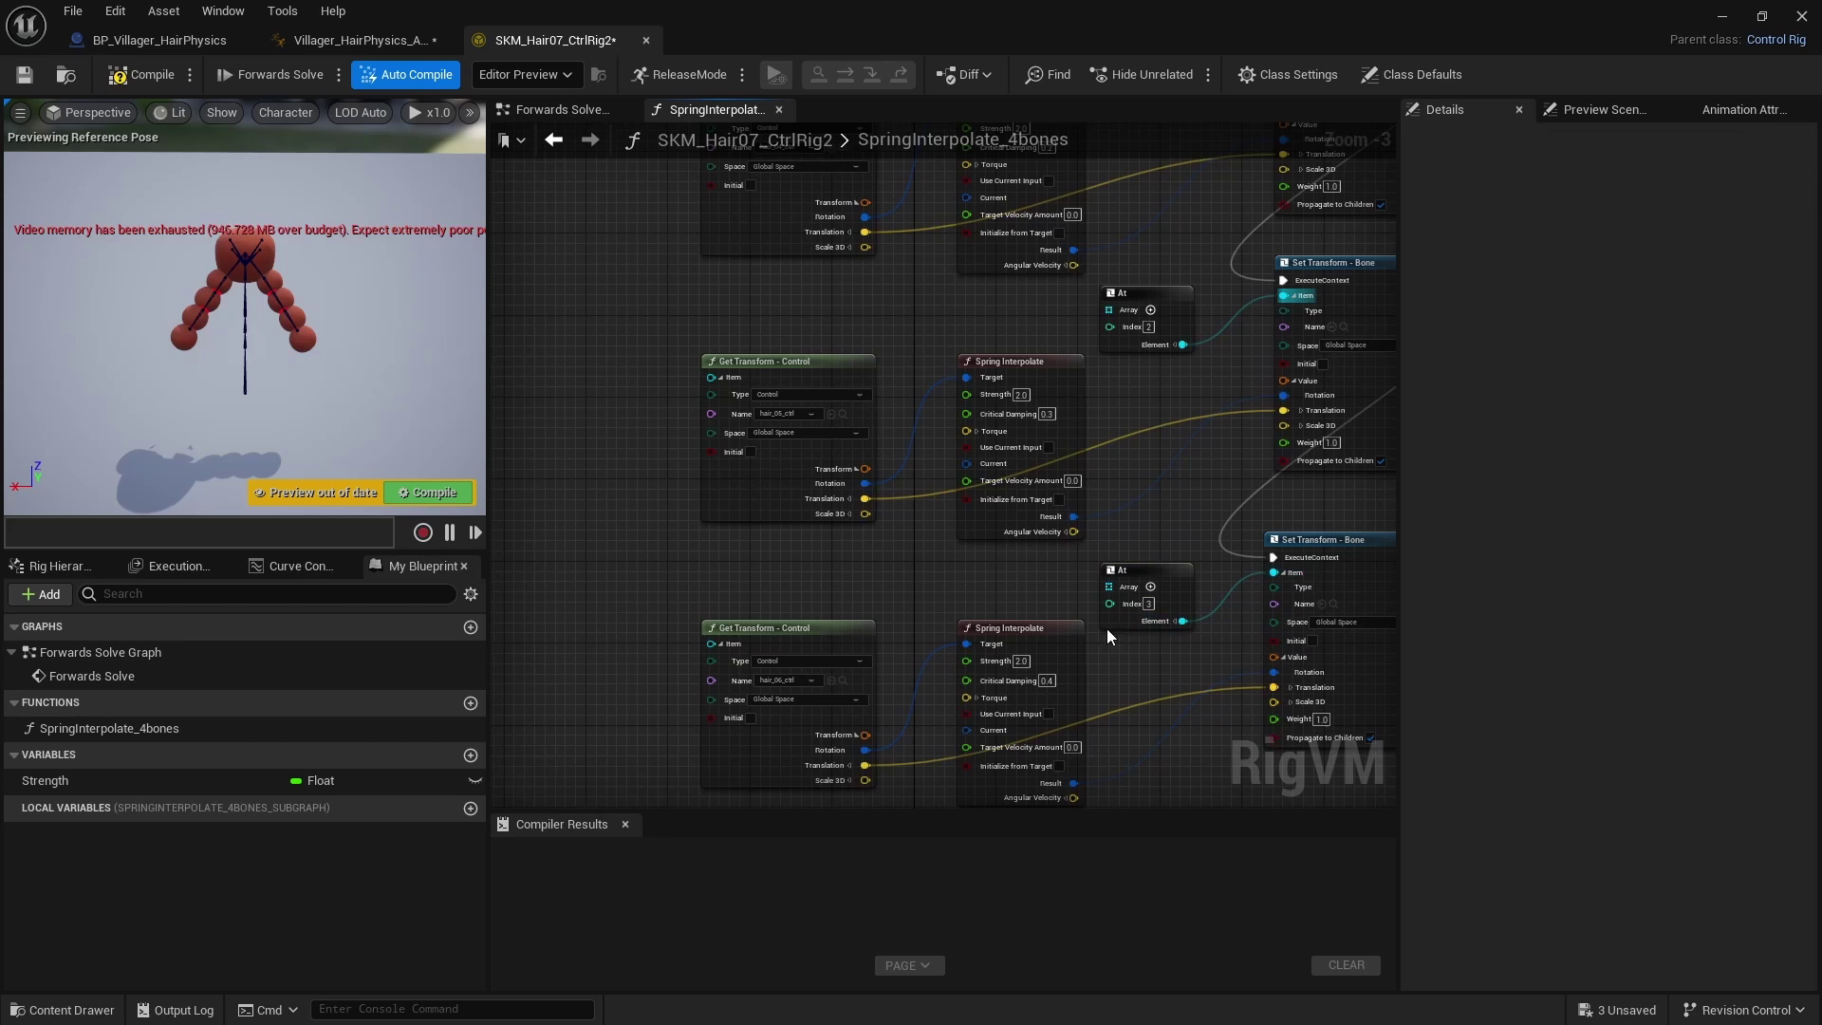
Step: Connect the Entry node's Bones input to the Array pins of the At nodes with index 2 and 3
{"action": "scroll", "coordinate": [1106, 628], "scroll_direction": "down", "scroll_amount": 2}
{"action": "right_click_drag", "start_coordinate": [834, 393], "coordinate": [900, 471]}
{"action": "scroll", "coordinate": [899, 471], "scroll_direction": "up", "scroll_amount": 2}
{"action": "left_click_drag", "start_coordinate": [835, 283], "coordinate": [1169, 499]}
{"action": "right_click_drag", "start_coordinate": [880, 499], "coordinate": [1066, 650]}
{"action": "left_click_drag", "start_coordinate": [682, 228], "coordinate": [1083, 633]}
Step: Duplicate the At node with index 0 and feed Controls through it into the first Get Transform - Control node's Item
{"action": "right_click_drag", "start_coordinate": [704, 489], "coordinate": [854, 736]}
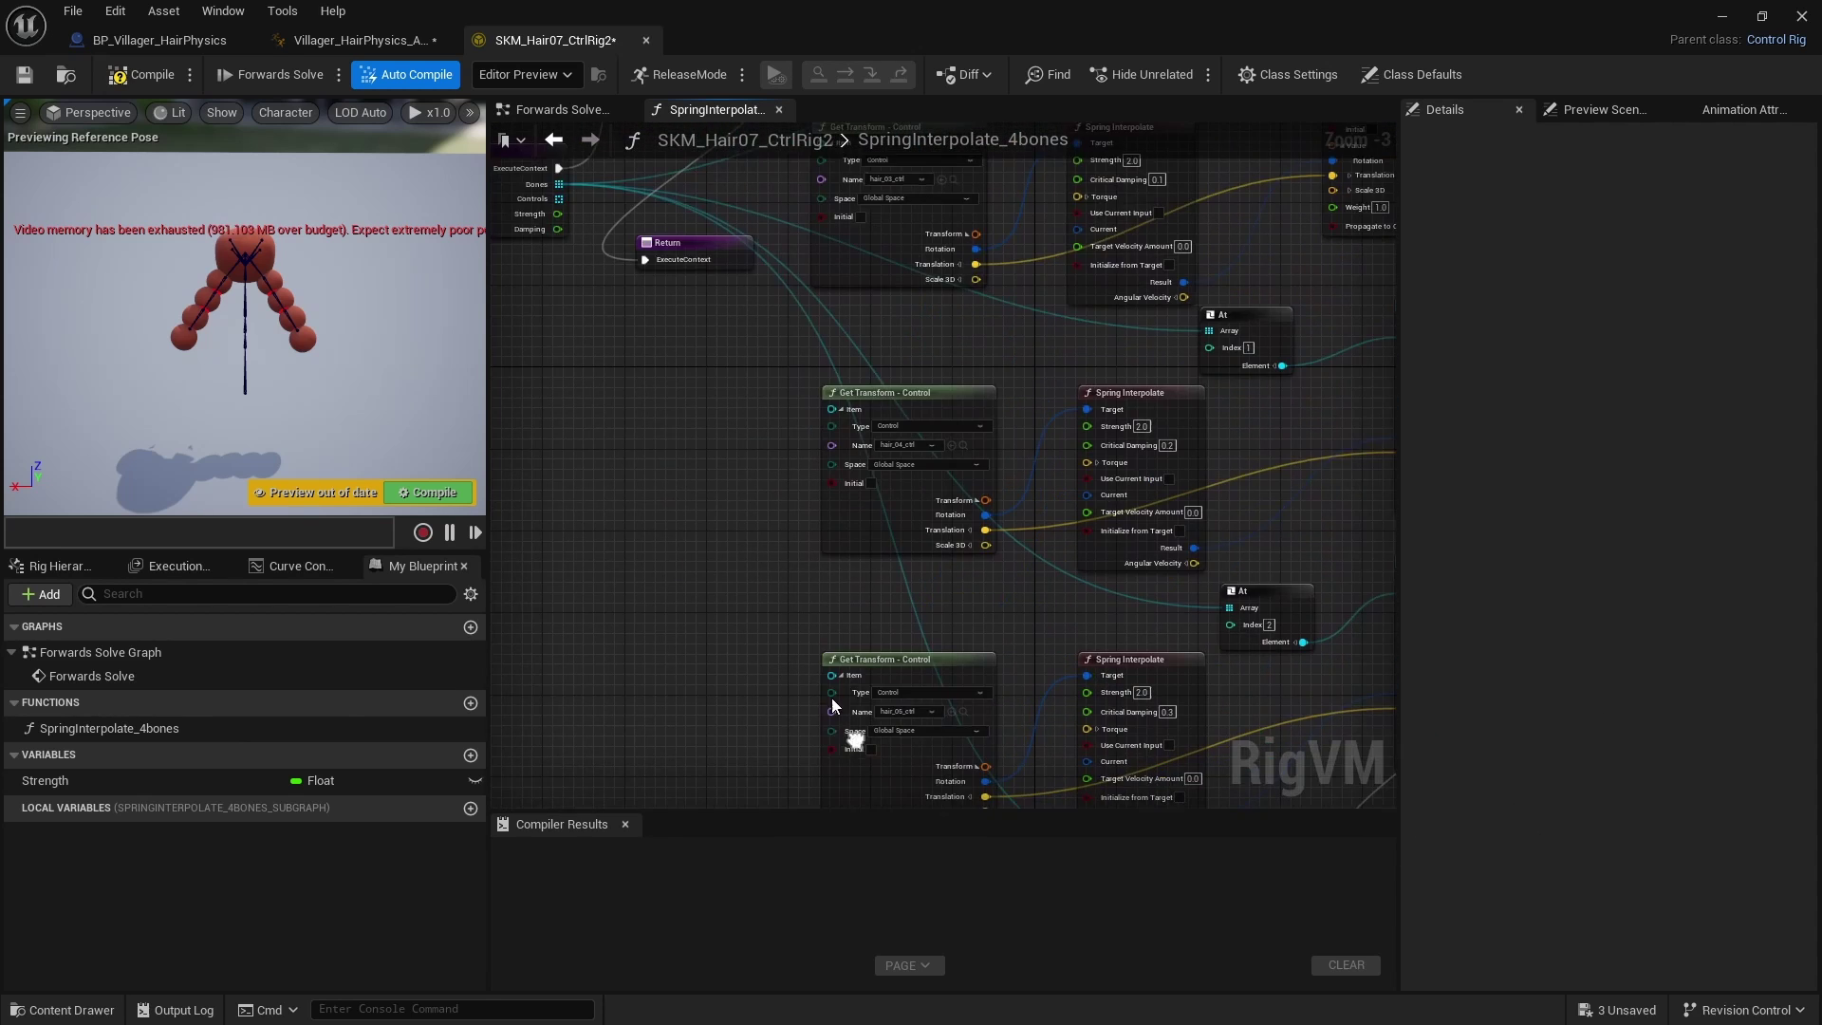
{"action": "right_click_drag", "start_coordinate": [837, 344], "coordinate": [887, 612]}
{"action": "right_click_drag", "start_coordinate": [1032, 402], "coordinate": [1025, 354]}
{"action": "left_click", "coordinate": [1232, 258]}
{"action": "key", "text": "ctrl+d"}
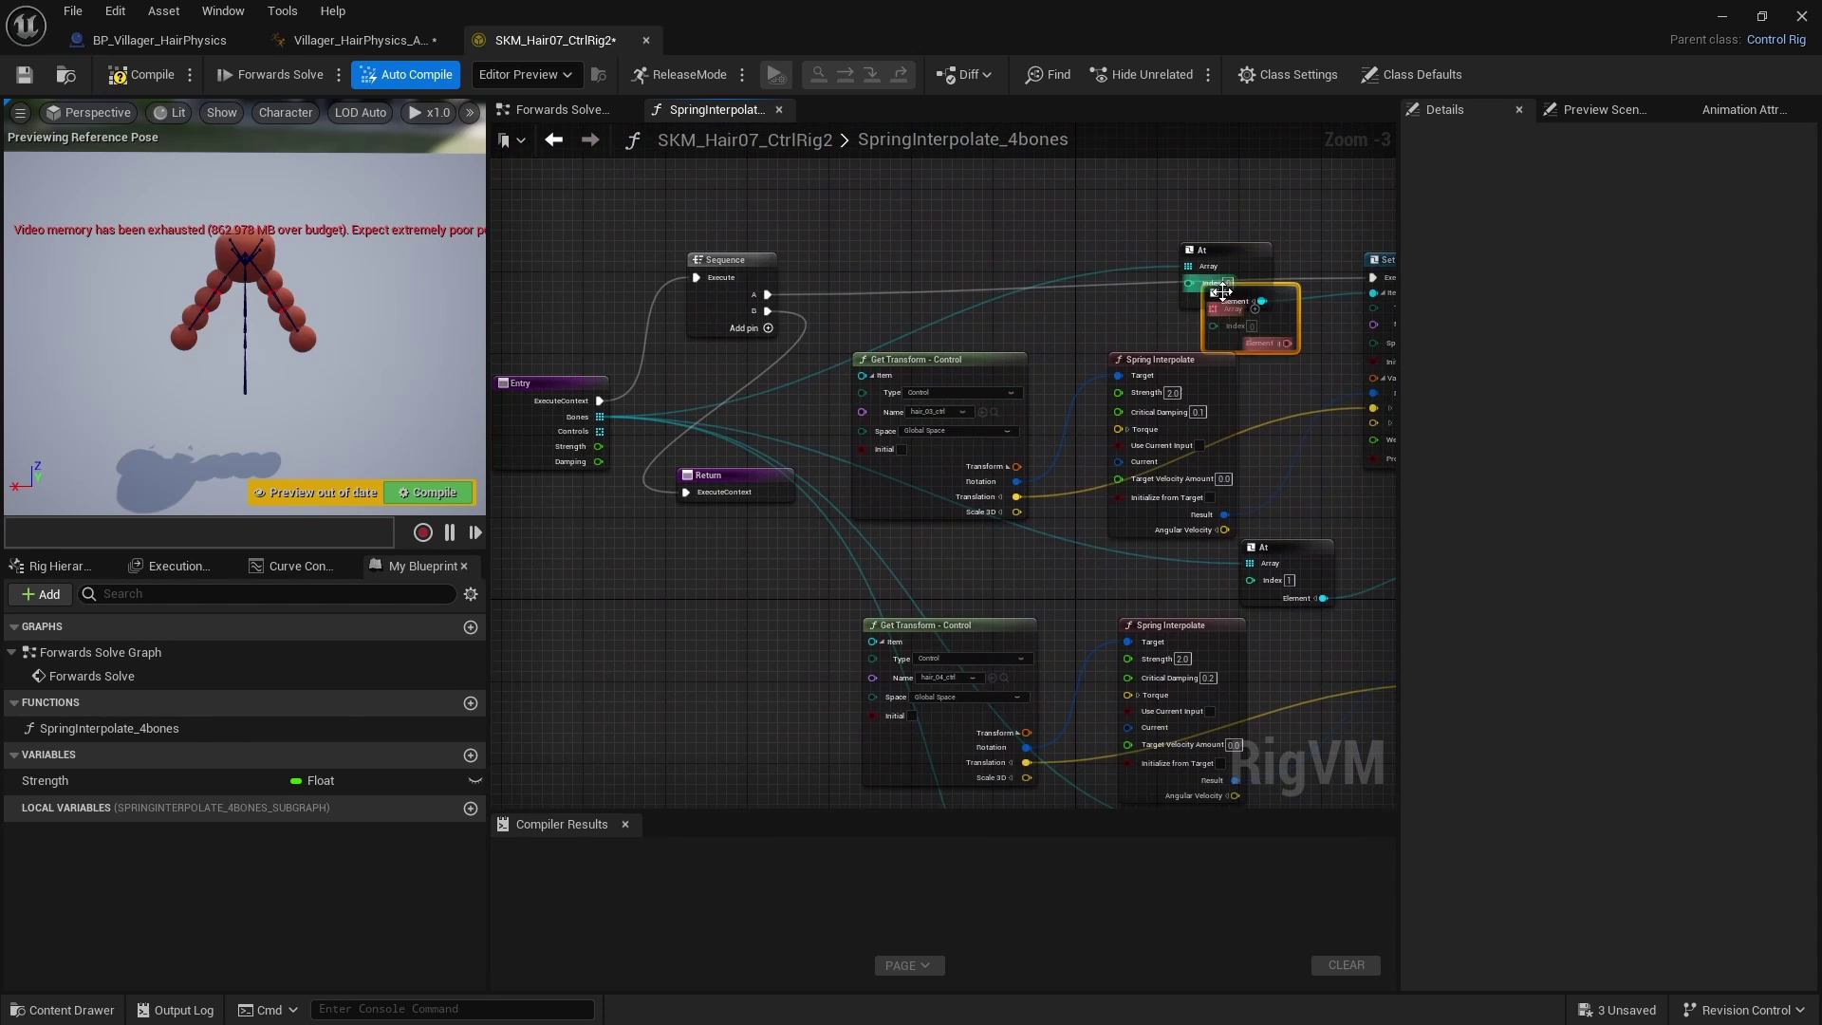
{"action": "left_click_drag", "start_coordinate": [1278, 301], "coordinate": [925, 271]}
{"action": "right_click_drag", "start_coordinate": [551, 457], "coordinate": [644, 492]}
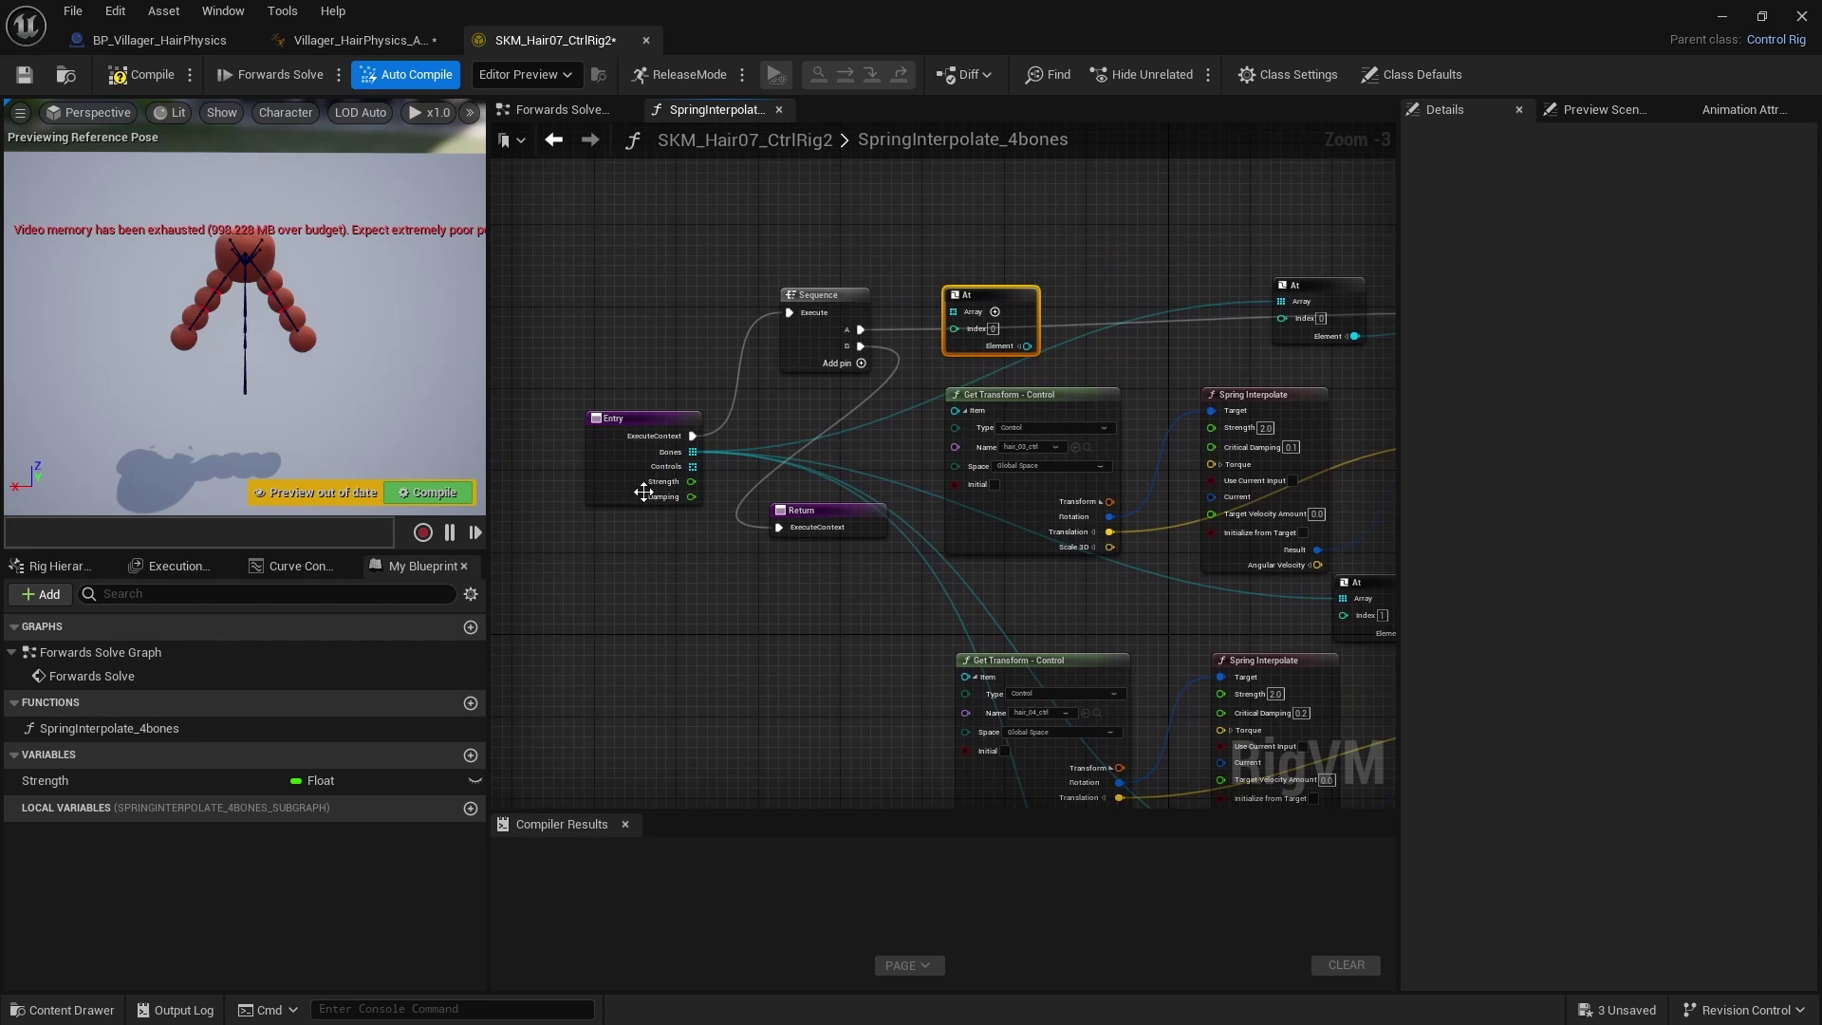
{"action": "left_click_drag", "start_coordinate": [699, 468], "coordinate": [958, 412]}
Step: Duplicate the At node with index 1, linking Controls to its Array and its Element to the second Get Transform - Control node's Item
{"action": "right_click_drag", "start_coordinate": [1052, 602], "coordinate": [1014, 384]}
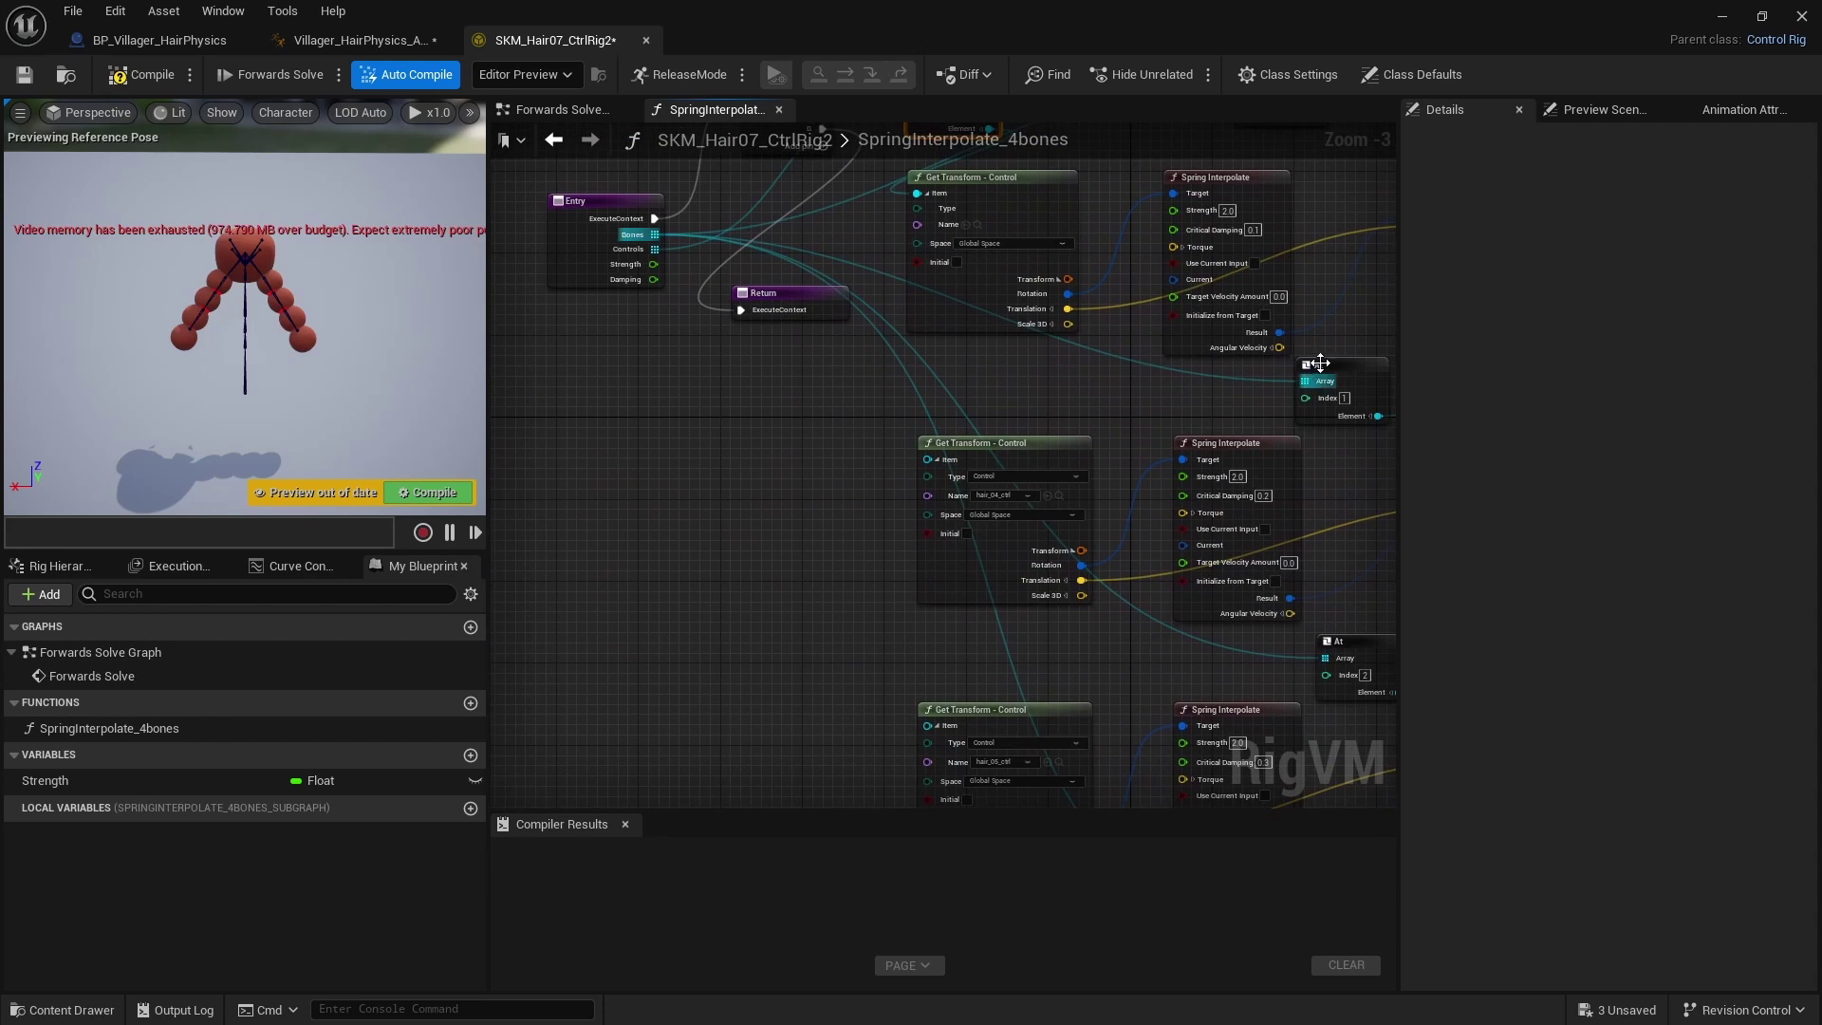
{"action": "left_click", "coordinate": [1346, 377]}
{"action": "key", "text": "ctrl+d"}
{"action": "right_click_drag", "start_coordinate": [1233, 422], "coordinate": [1098, 455]}
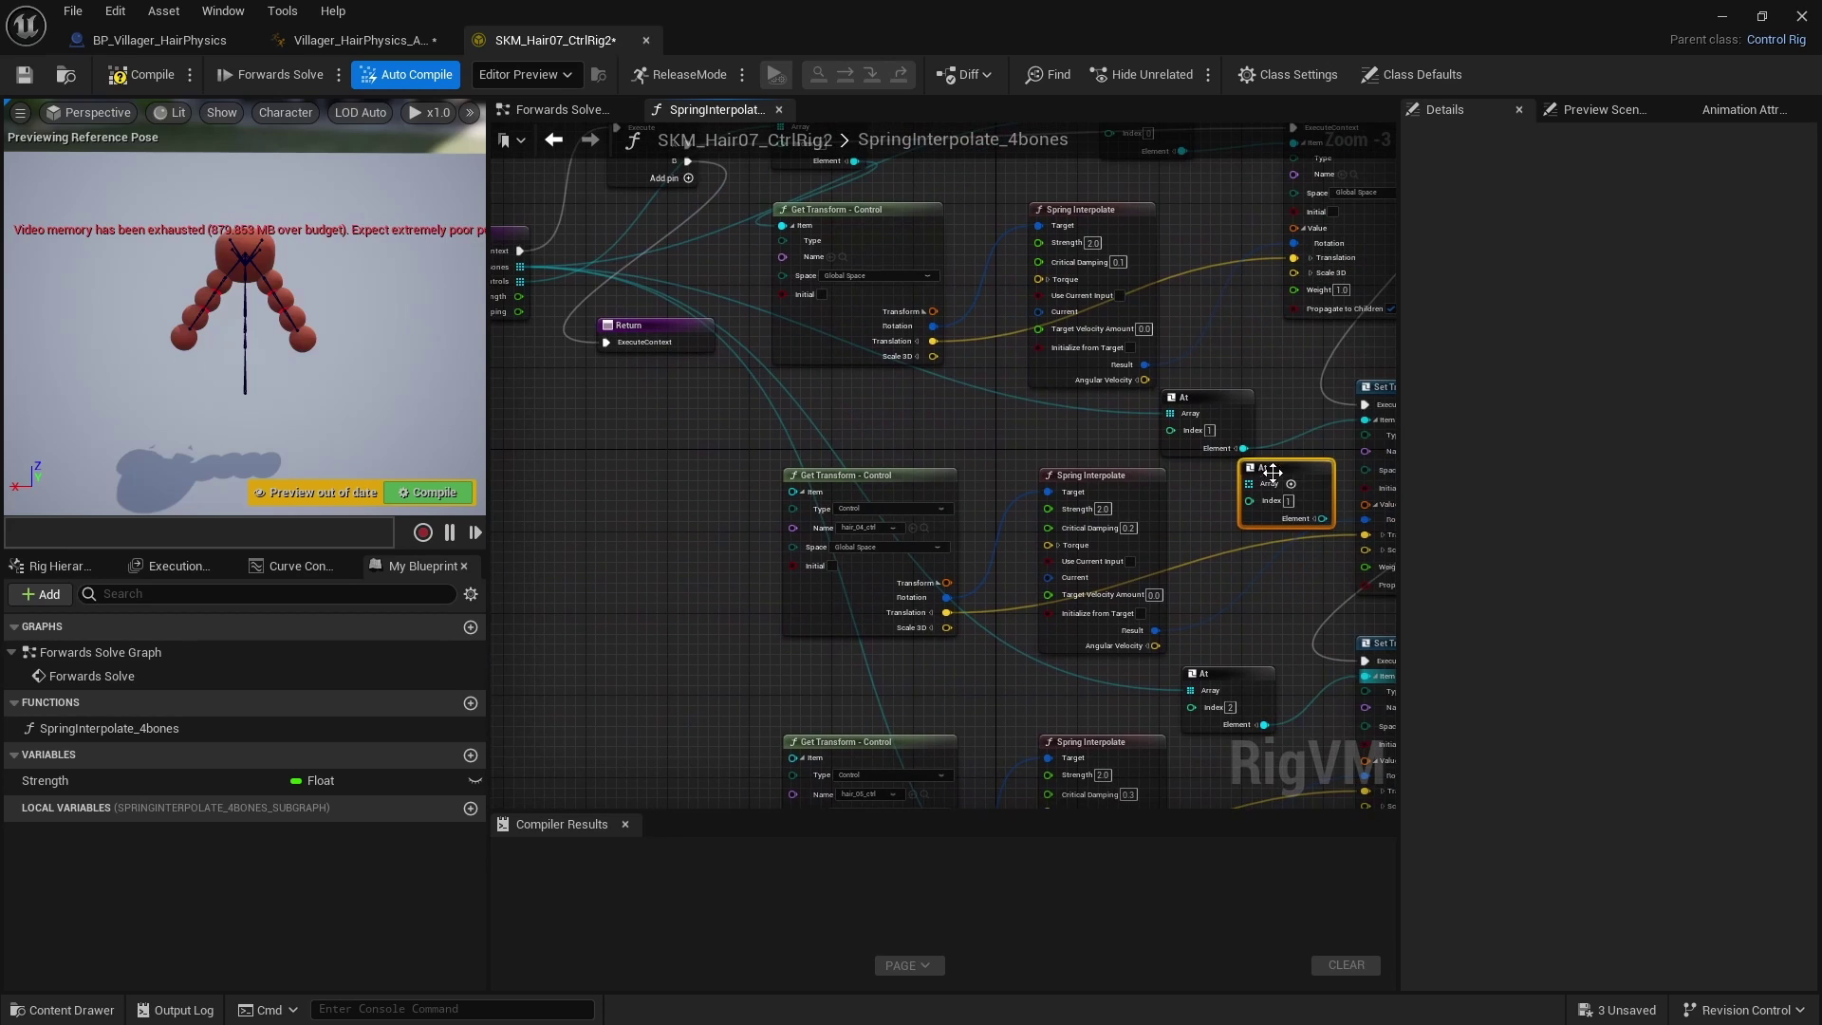
{"action": "right_click_drag", "start_coordinate": [724, 419], "coordinate": [952, 452]}
{"action": "left_click_drag", "start_coordinate": [748, 314], "coordinate": [1029, 527]}
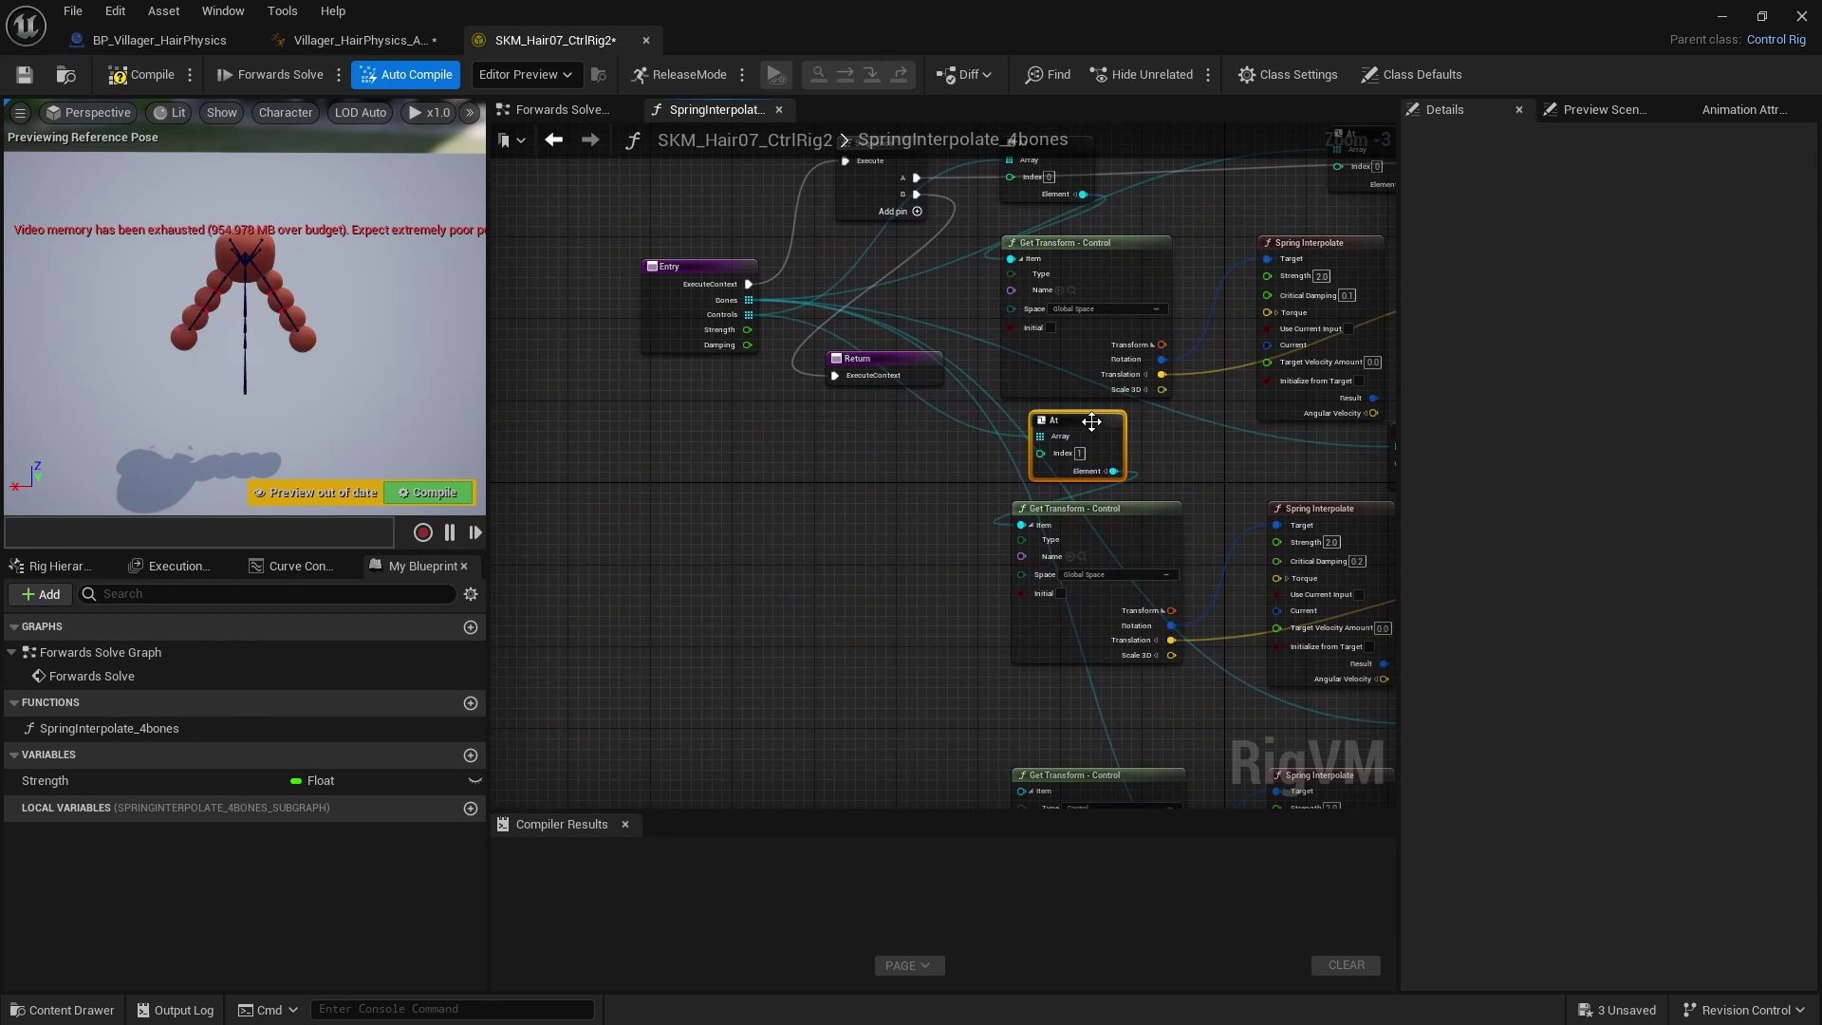
{"action": "left_click_drag", "start_coordinate": [1115, 424], "coordinate": [940, 517]}
Step: Place a copy of the index 2 At node before the third Get Transform - Control node, connecting Controls to its Array and Element to Item
{"action": "right_click_drag", "start_coordinate": [1342, 649], "coordinate": [1199, 483]}
{"action": "left_click_drag", "start_coordinate": [1322, 545], "coordinate": [798, 573]}
{"action": "right_click_drag", "start_coordinate": [798, 573], "coordinate": [932, 600]}
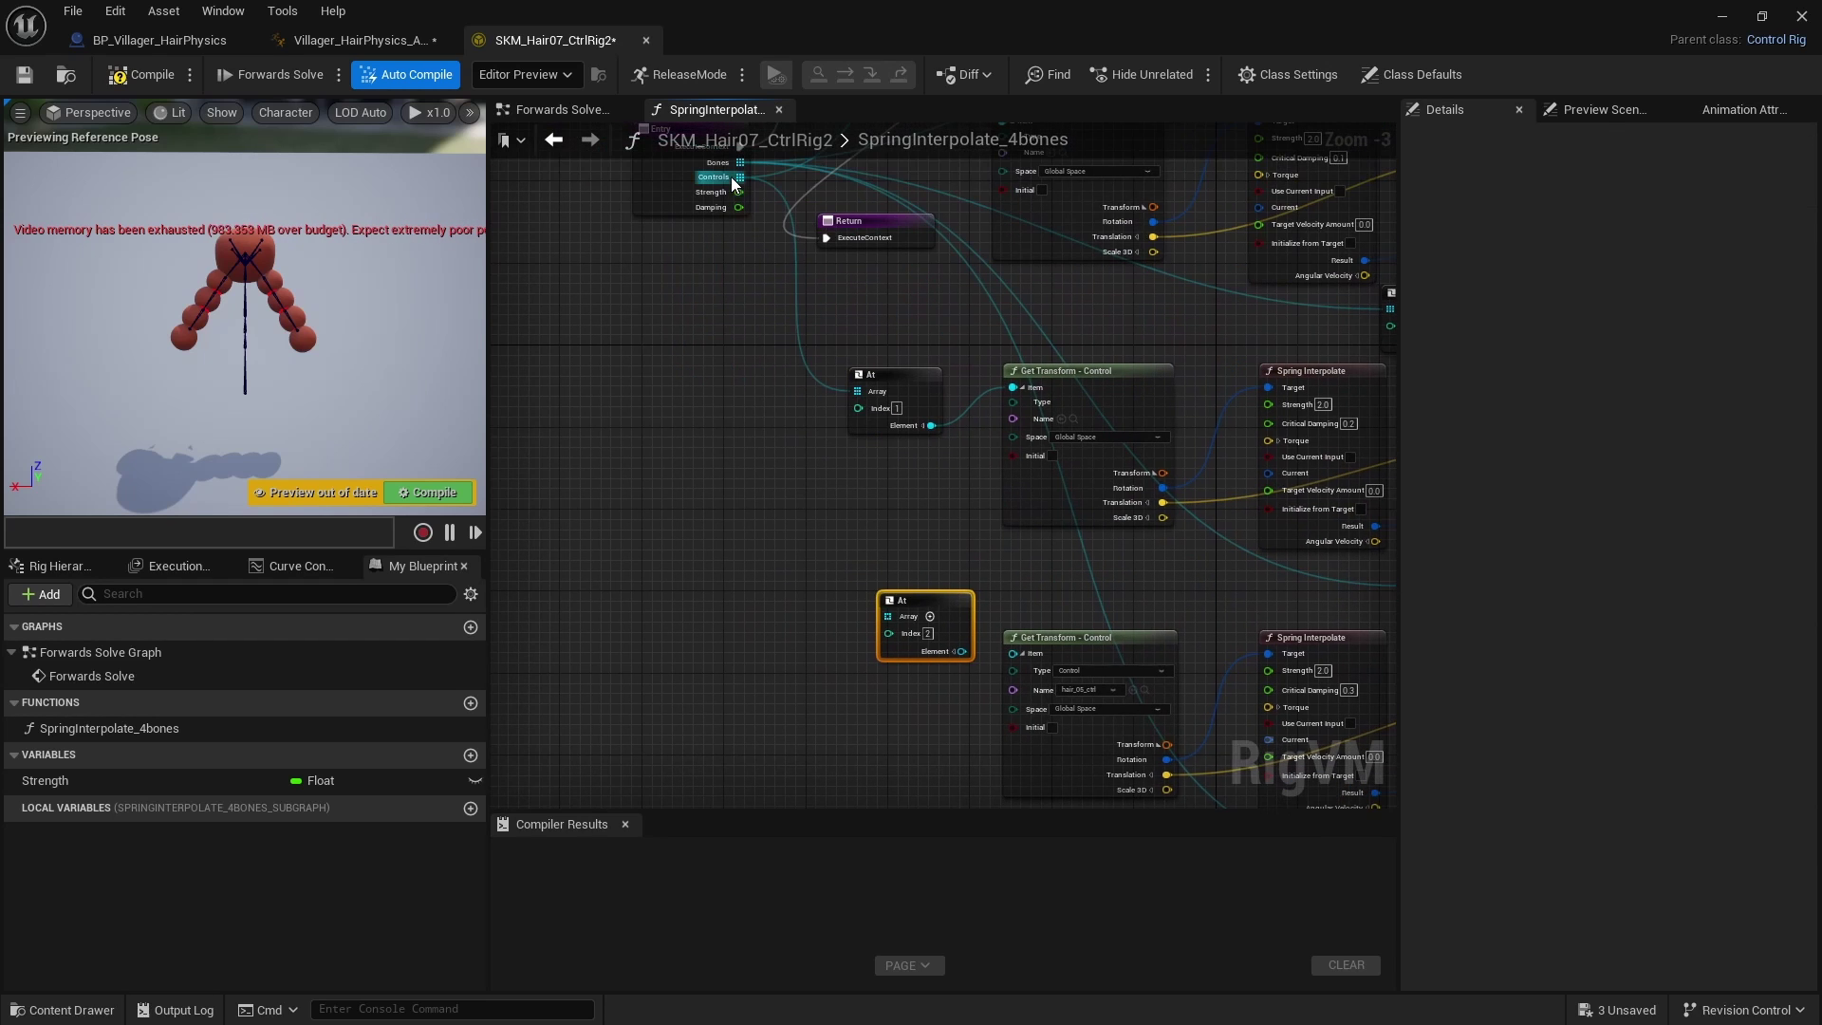
{"action": "left_click_drag", "start_coordinate": [736, 182], "coordinate": [888, 615]}
{"action": "right_click_drag", "start_coordinate": [888, 616], "coordinate": [821, 556]}
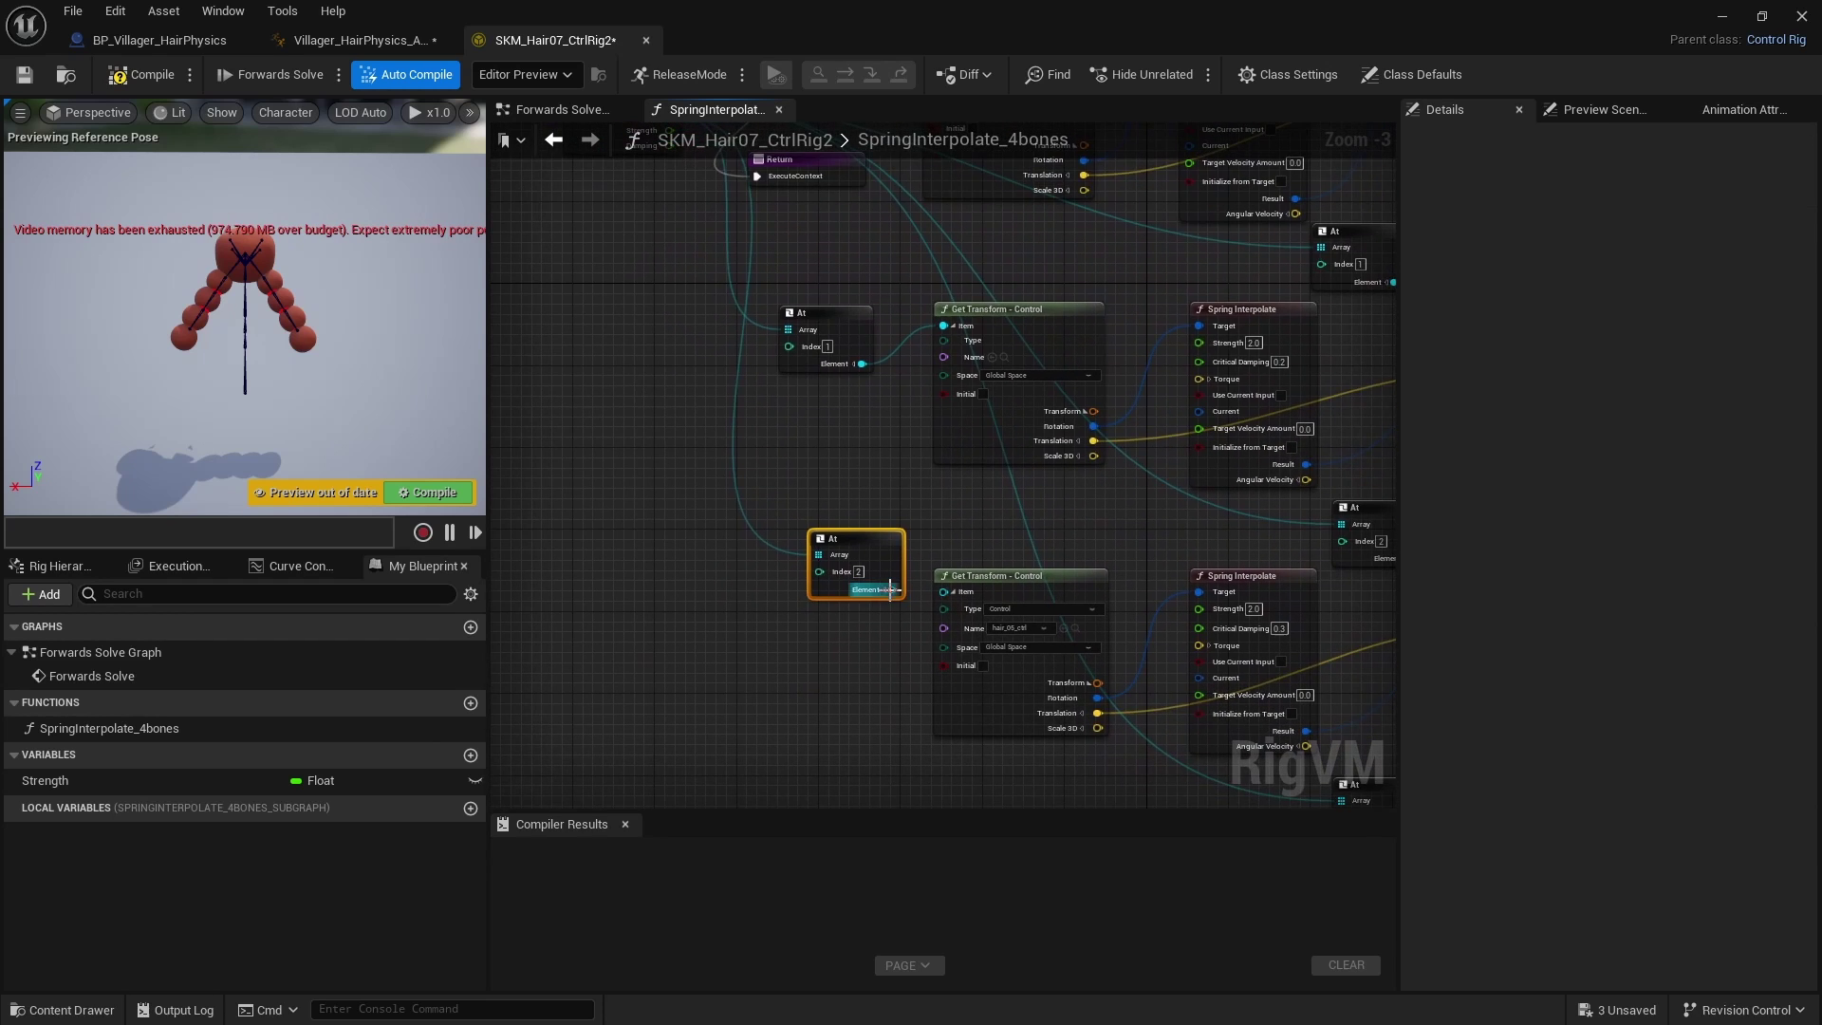
{"action": "left_click_drag", "start_coordinate": [890, 589], "coordinate": [954, 590]}
Step: Duplicate the At node with index 3 to pass the Controls input into the fourth Get Transform - Control node's Item
{"action": "right_click_drag", "start_coordinate": [886, 677], "coordinate": [742, 387]}
{"action": "left_click", "coordinate": [1240, 500]}
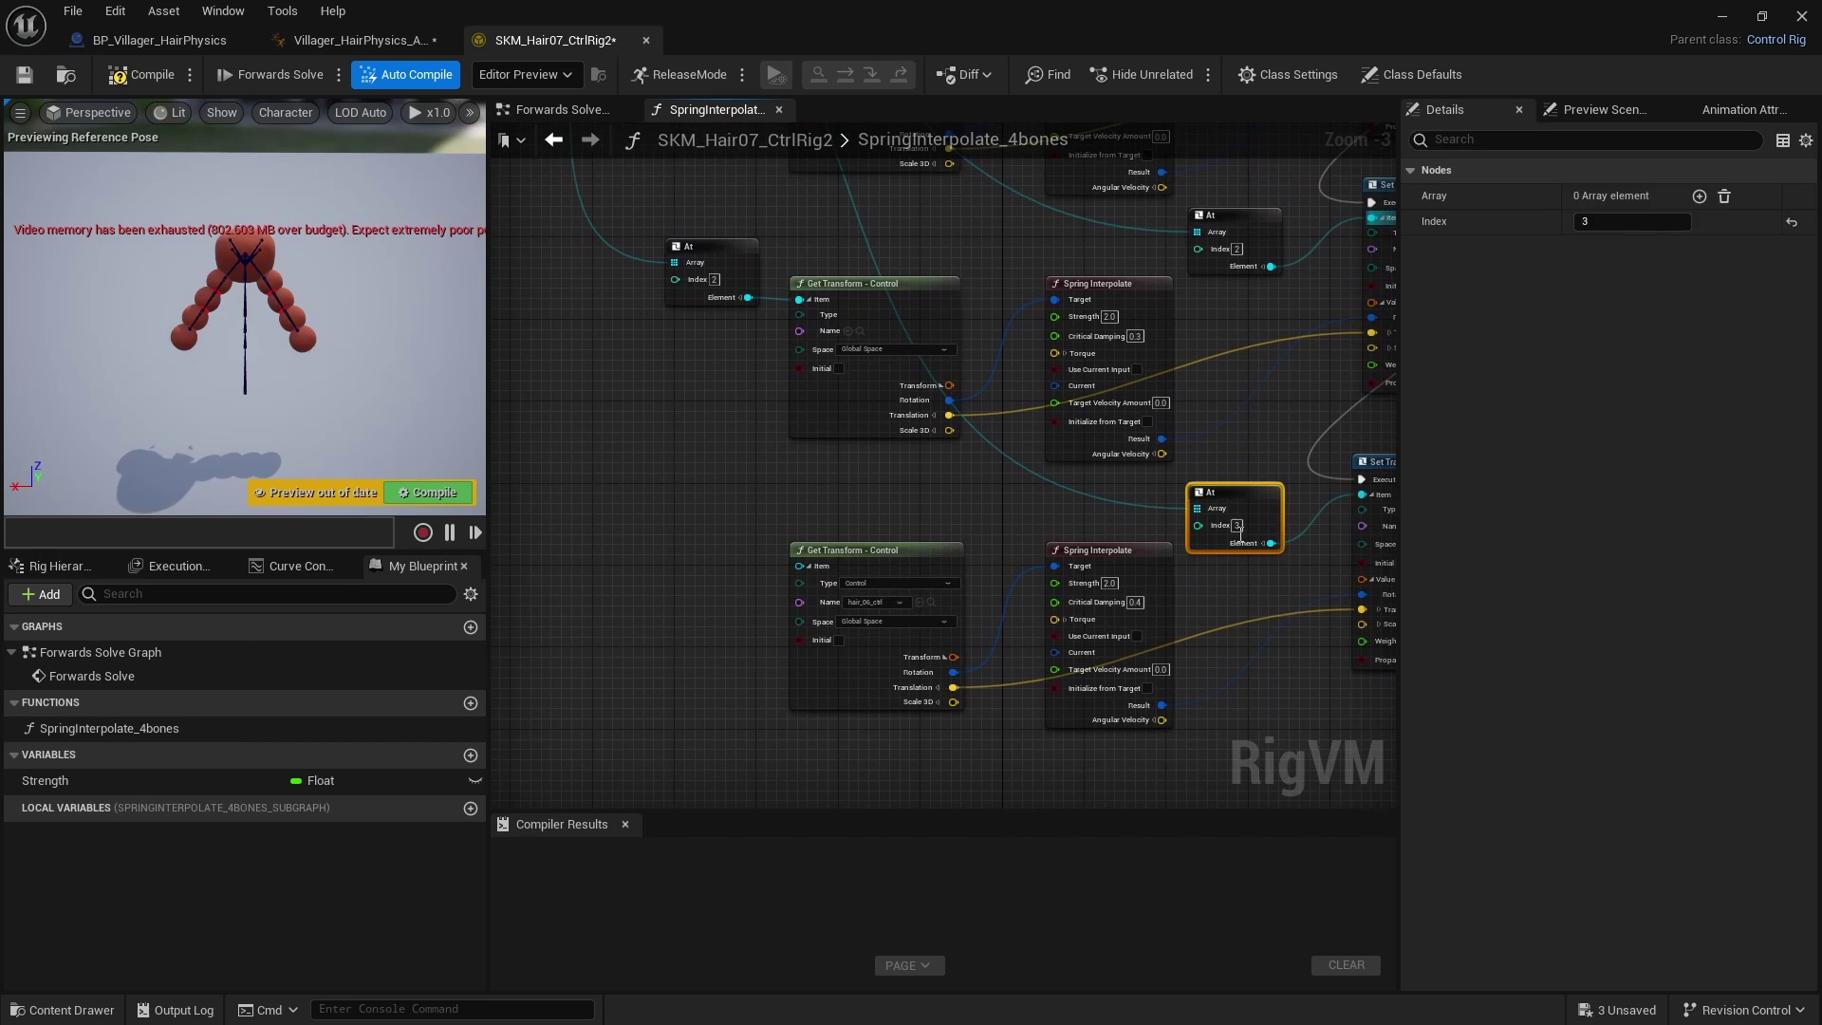
{"action": "key", "text": "ctrl+d"}
{"action": "left_click_drag", "start_coordinate": [1284, 580], "coordinate": [800, 566]}
{"action": "right_click_drag", "start_coordinate": [808, 479], "coordinate": [930, 703]}
{"action": "right_click_drag", "start_coordinate": [737, 534], "coordinate": [801, 698]}
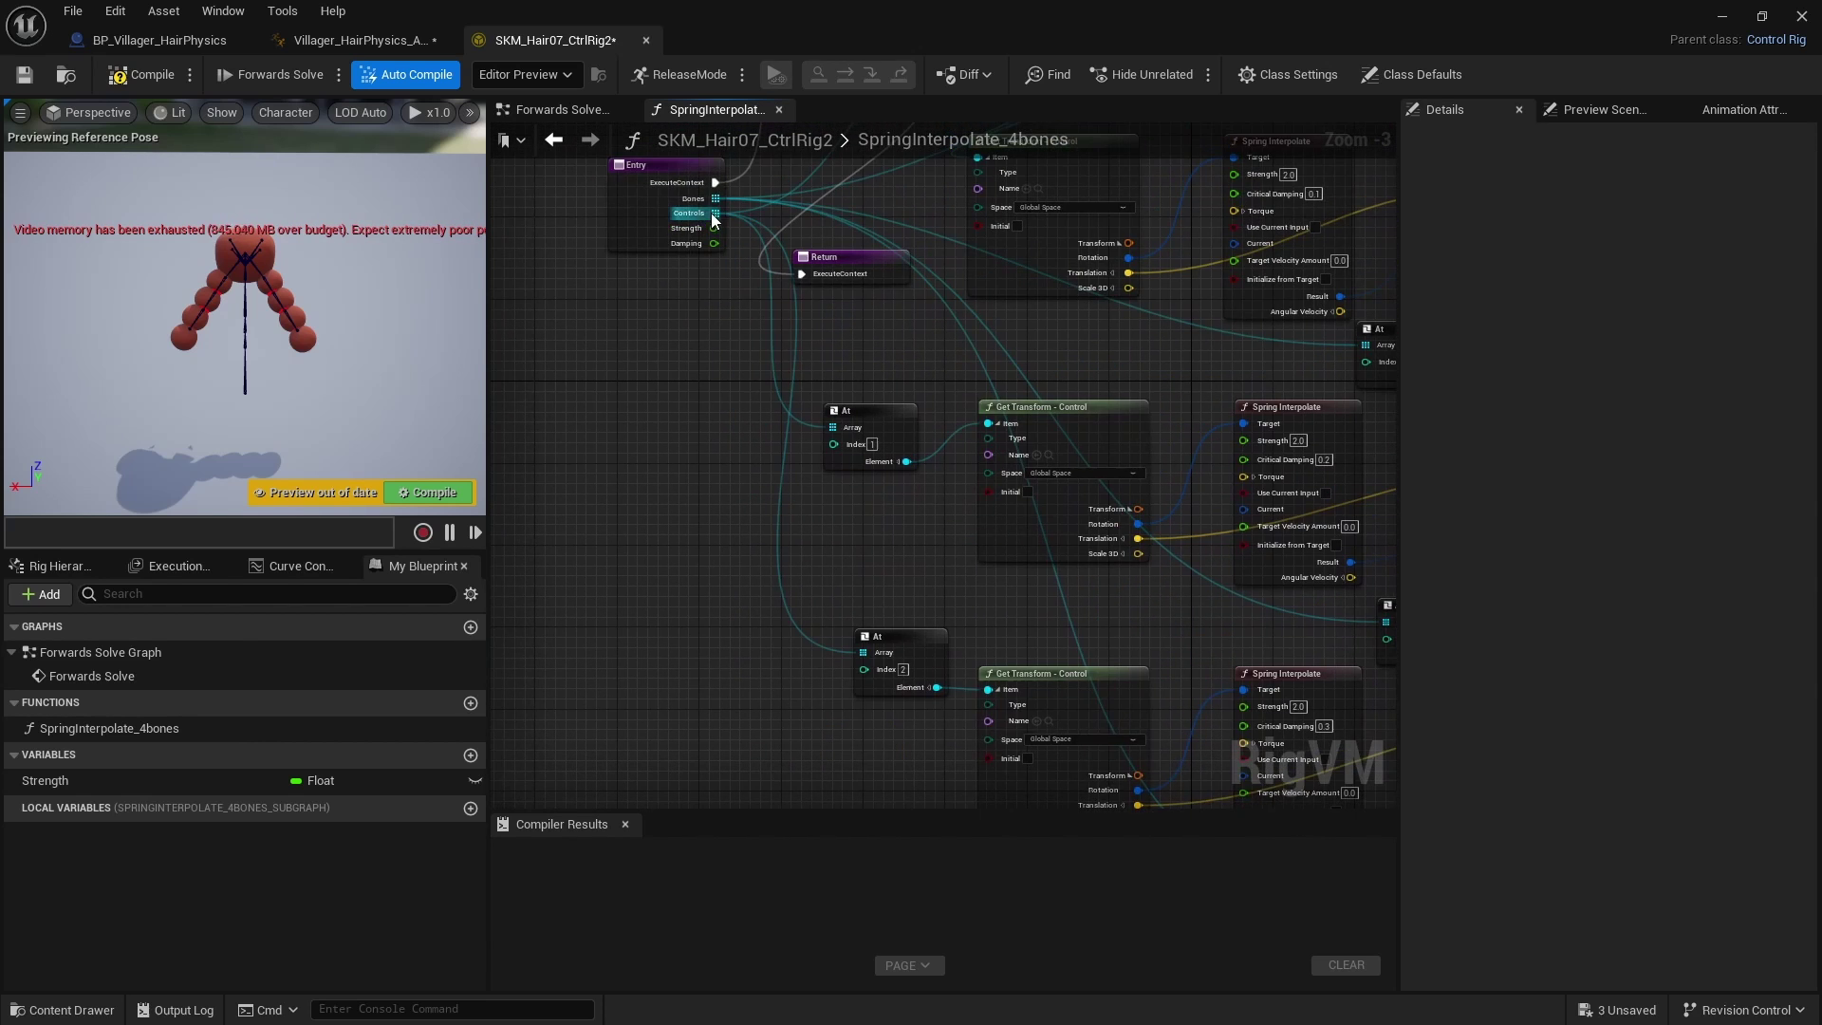
{"action": "left_click_drag", "start_coordinate": [713, 217], "coordinate": [873, 651]}
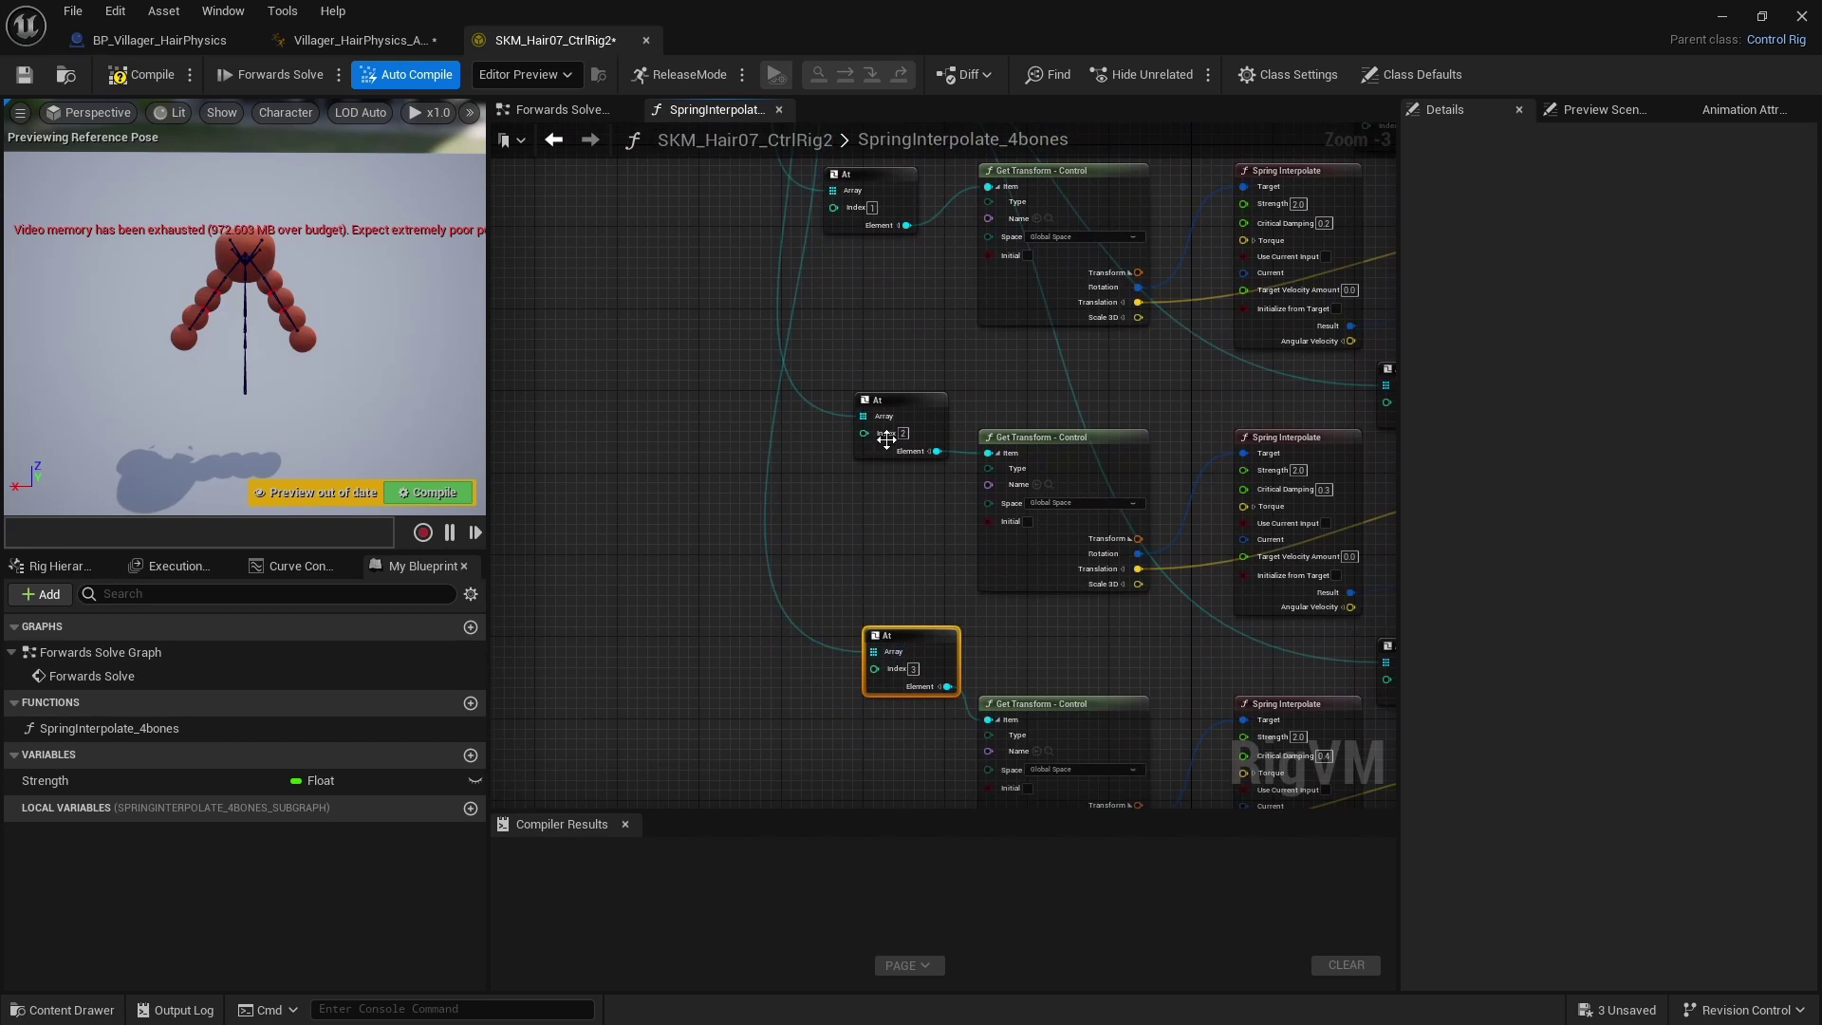
Step: Adjust the positions of the first Spring Interpolate node and the Entry node, and widen the graph area by narrowing the Details panel
{"action": "right_click_drag", "start_coordinate": [886, 439], "coordinate": [1119, 534]}
{"action": "left_click_drag", "start_coordinate": [1213, 428], "coordinate": [1232, 411]}
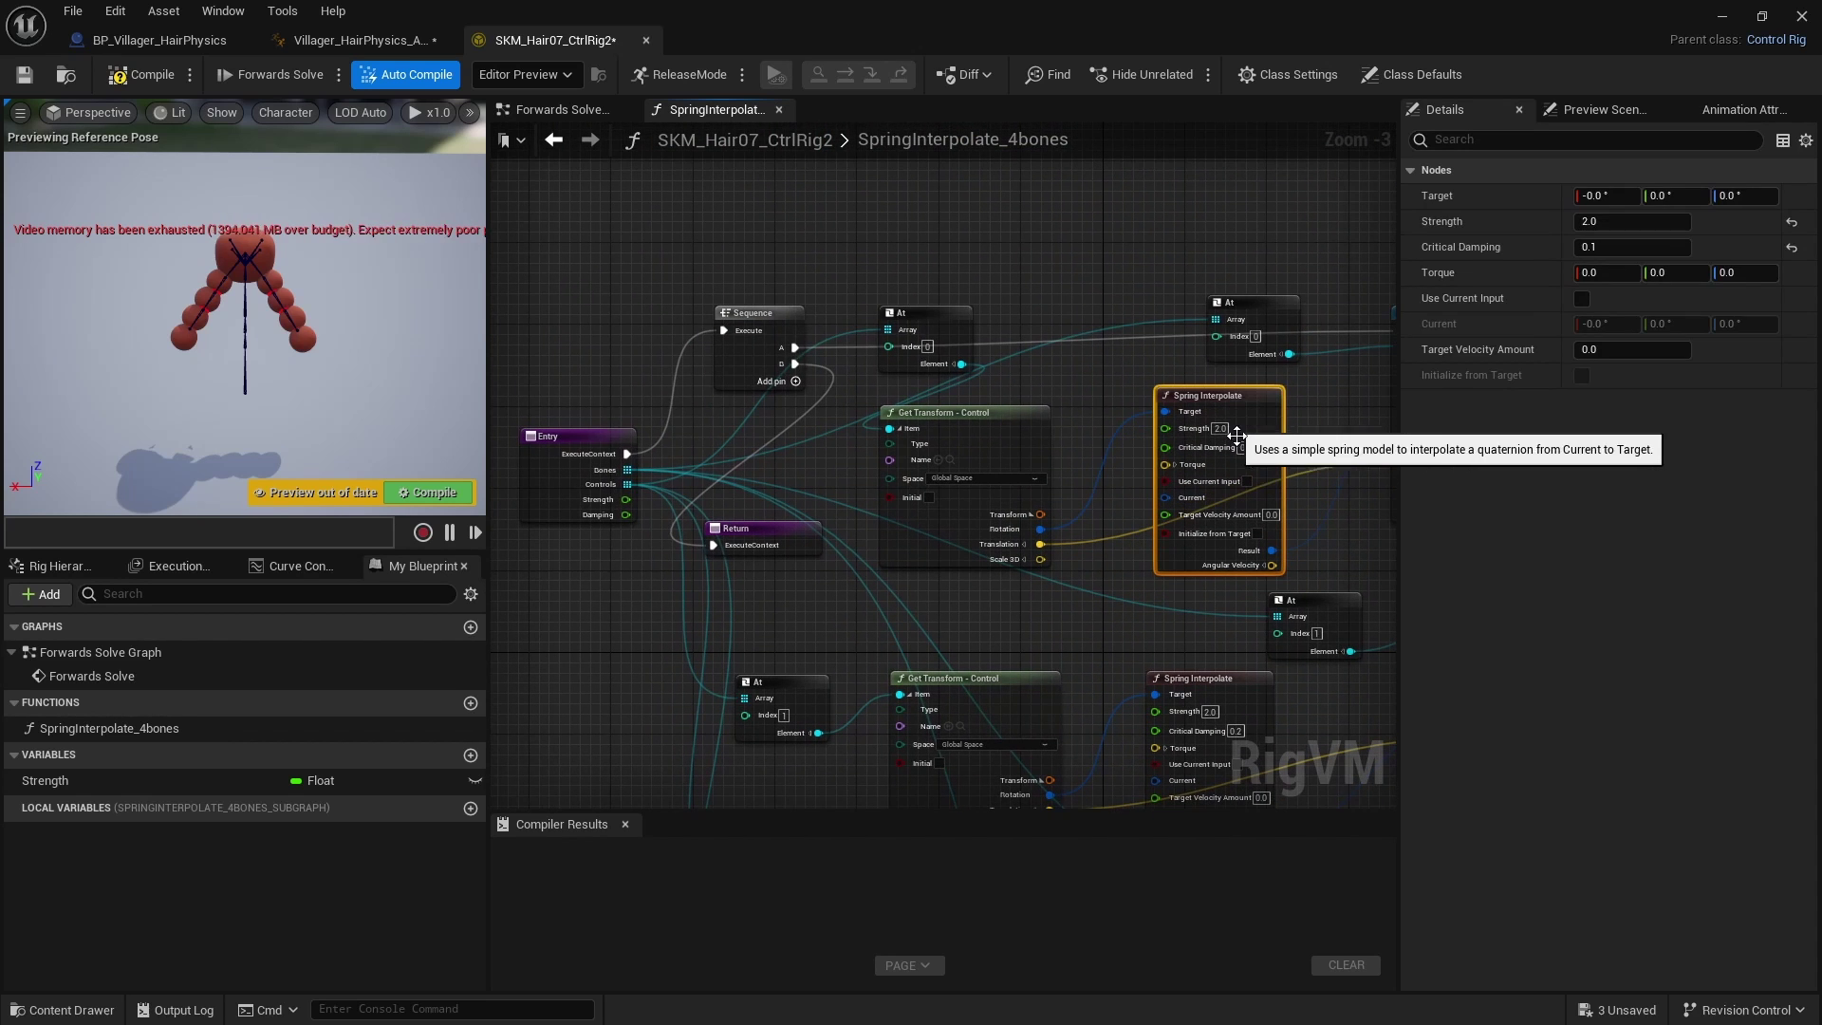
{"action": "left_click_drag", "start_coordinate": [1398, 469], "coordinate": [1628, 468]}
{"action": "scroll", "coordinate": [886, 571], "scroll_direction": "up", "scroll_amount": 2}
{"action": "right_click_drag", "start_coordinate": [777, 600], "coordinate": [800, 544]}
{"action": "left_click_drag", "start_coordinate": [530, 428], "coordinate": [482, 417]}
{"action": "right_click_drag", "start_coordinate": [577, 458], "coordinate": [618, 442]}
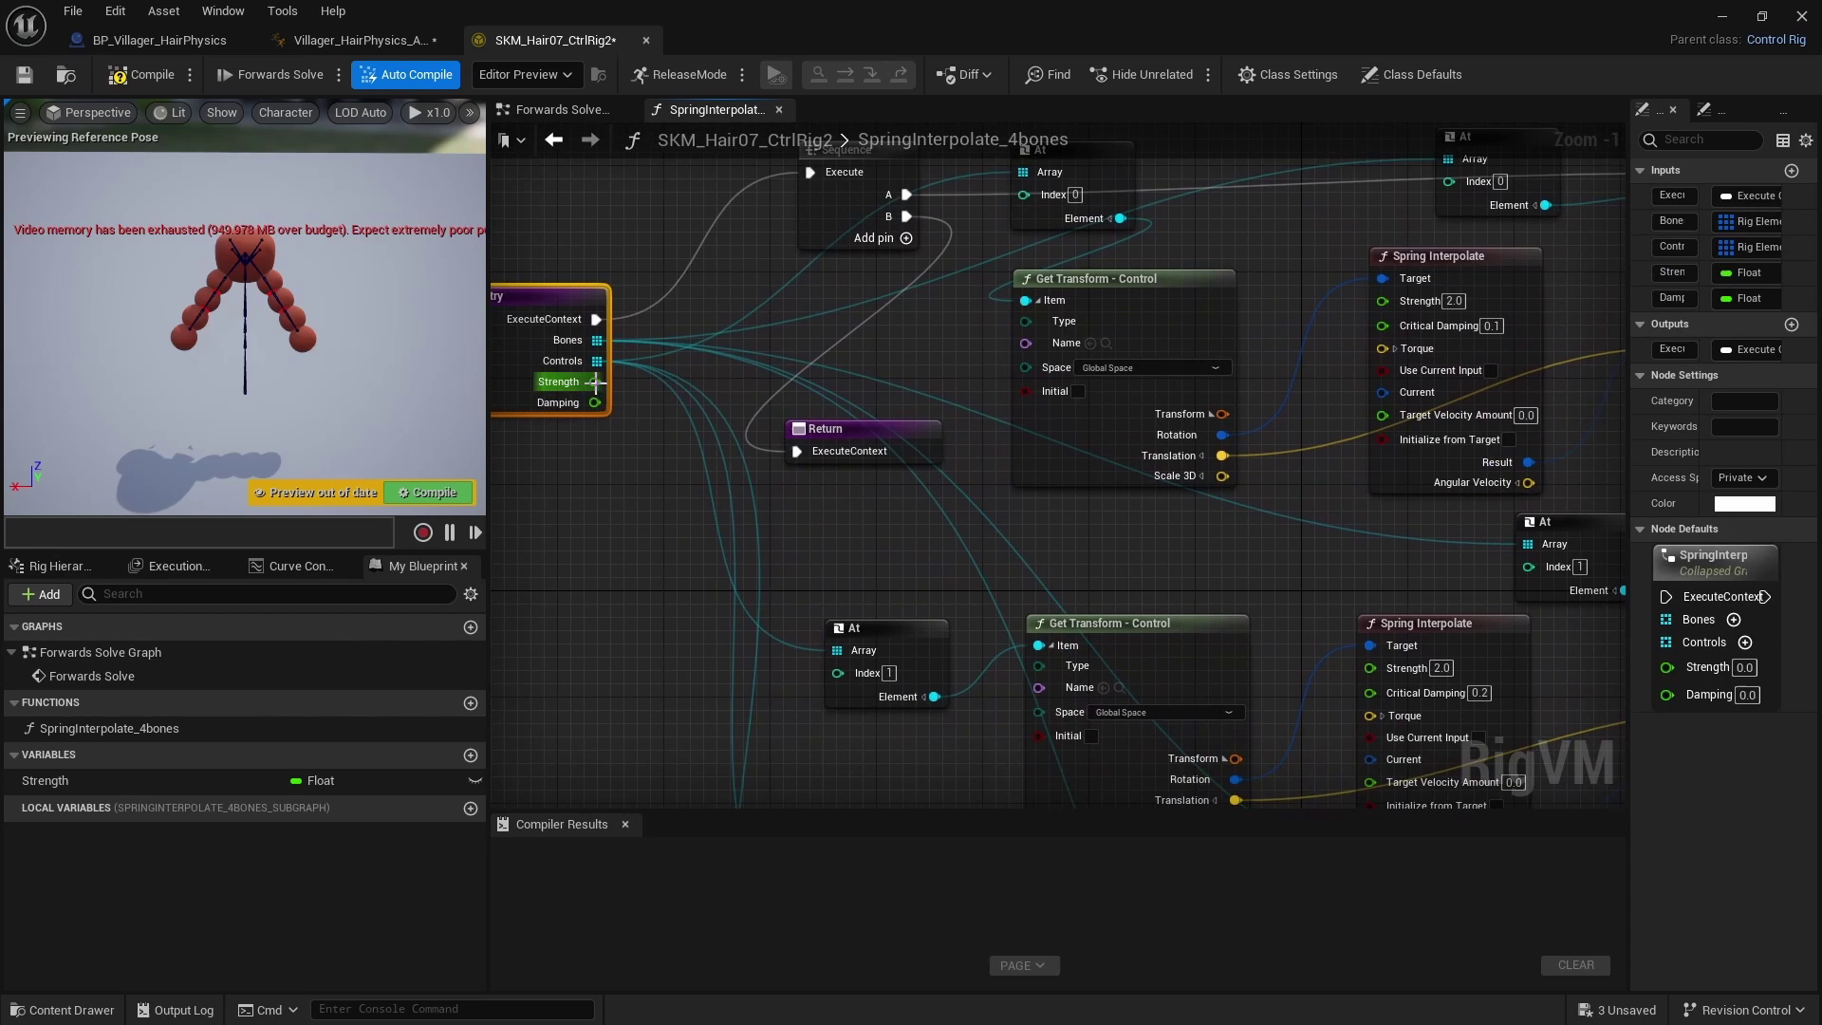
Step: Connect the Entry node's Strength input to the Strength pins of all four Spring Interpolate nodes
{"action": "left_click_drag", "start_coordinate": [594, 381], "coordinate": [1382, 301]}
{"action": "left_click_drag", "start_coordinate": [594, 381], "coordinate": [1379, 668]}
{"action": "left_click_drag", "start_coordinate": [594, 381], "coordinate": [1380, 668]}
{"action": "scroll", "coordinate": [1063, 579], "scroll_direction": "down", "scroll_amount": 2}
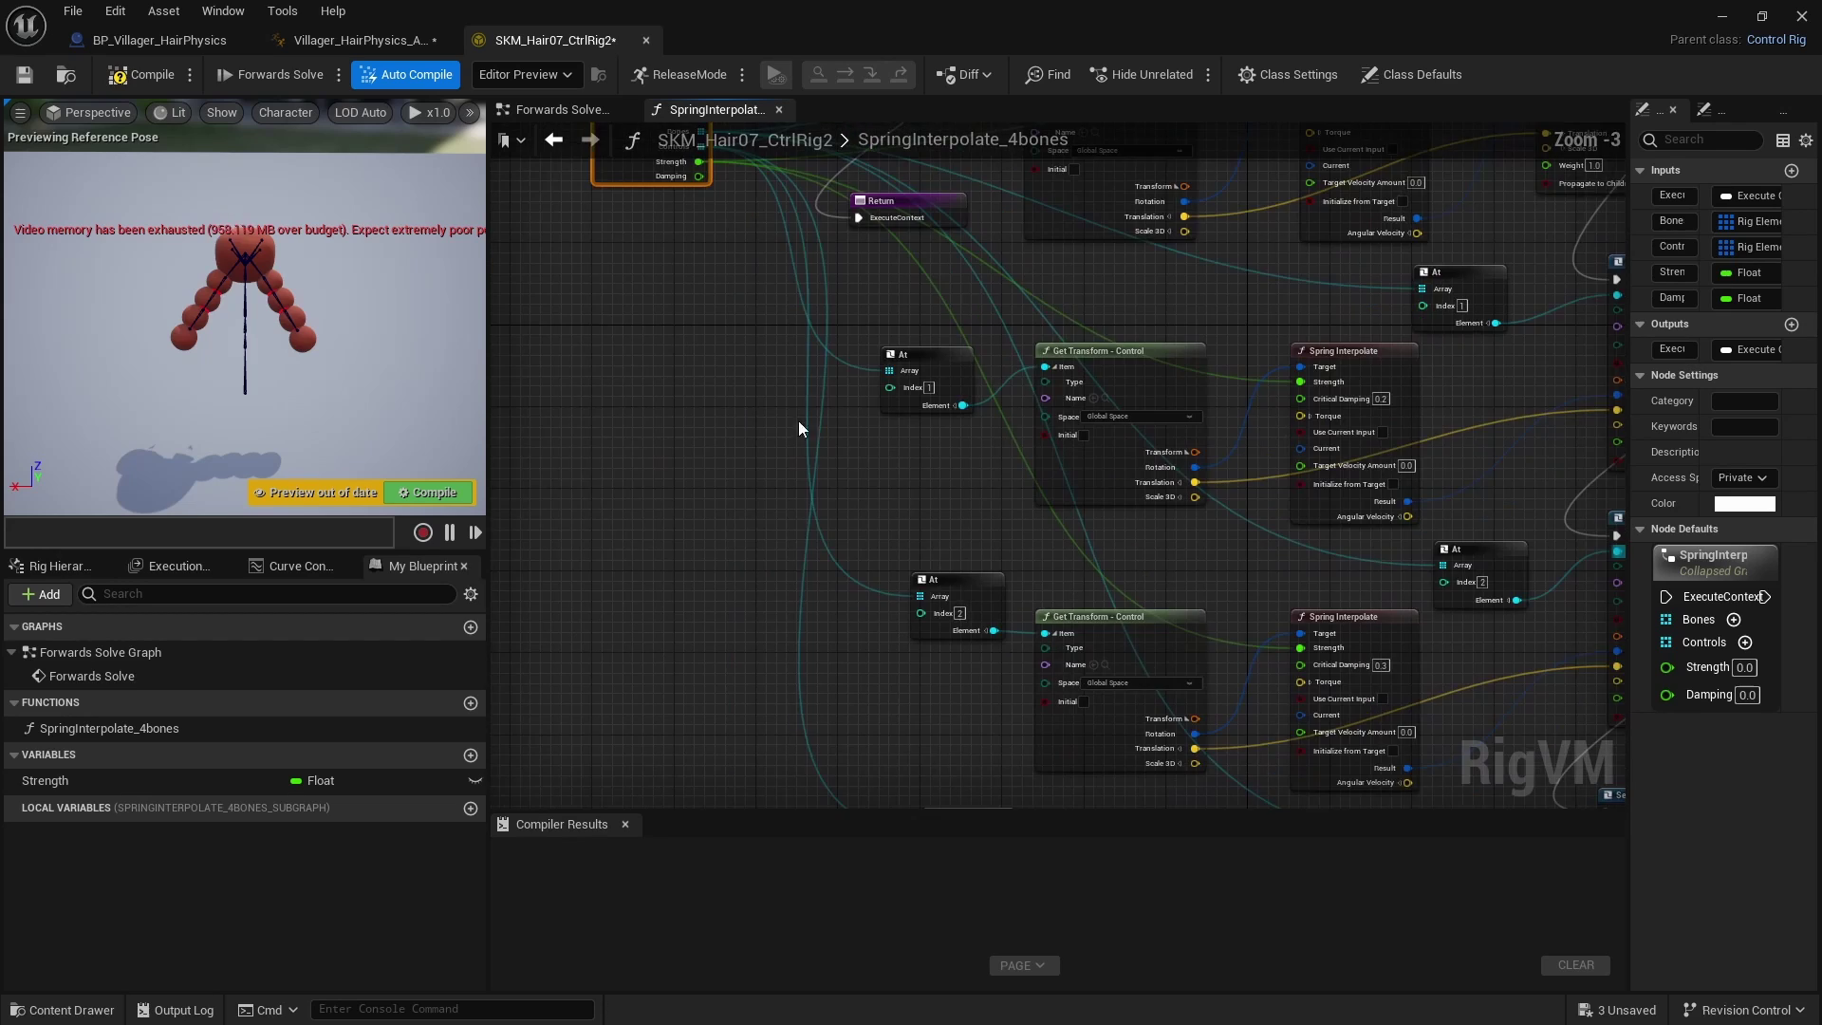
{"action": "left_click_drag", "start_coordinate": [753, 257], "coordinate": [1359, 647]}
{"action": "scroll", "coordinate": [1178, 736], "scroll_direction": "down", "scroll_amount": 4}
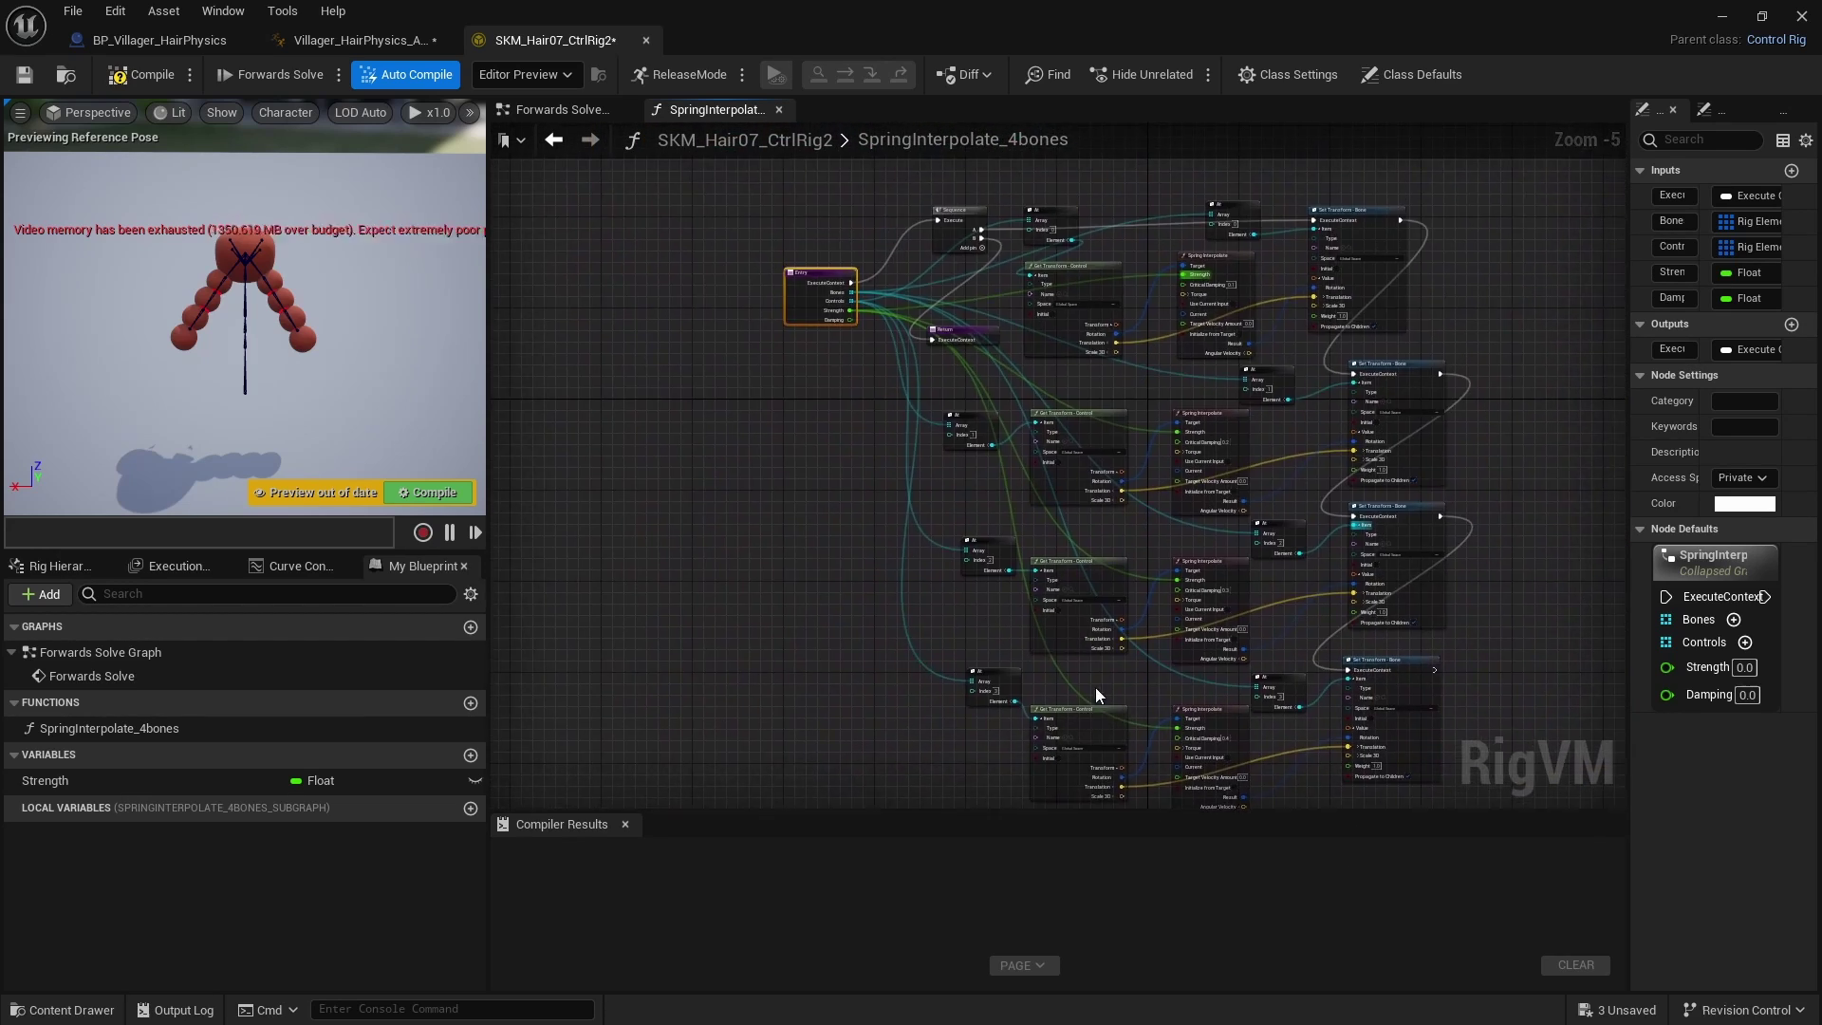
Step: Connect the Entry node's Damping input to the first Spring Interpolate node's Critical Damping
{"action": "scroll", "coordinate": [784, 389], "scroll_direction": "up", "scroll_amount": 5}
{"action": "right_click_drag", "start_coordinate": [649, 546], "coordinate": [770, 569]}
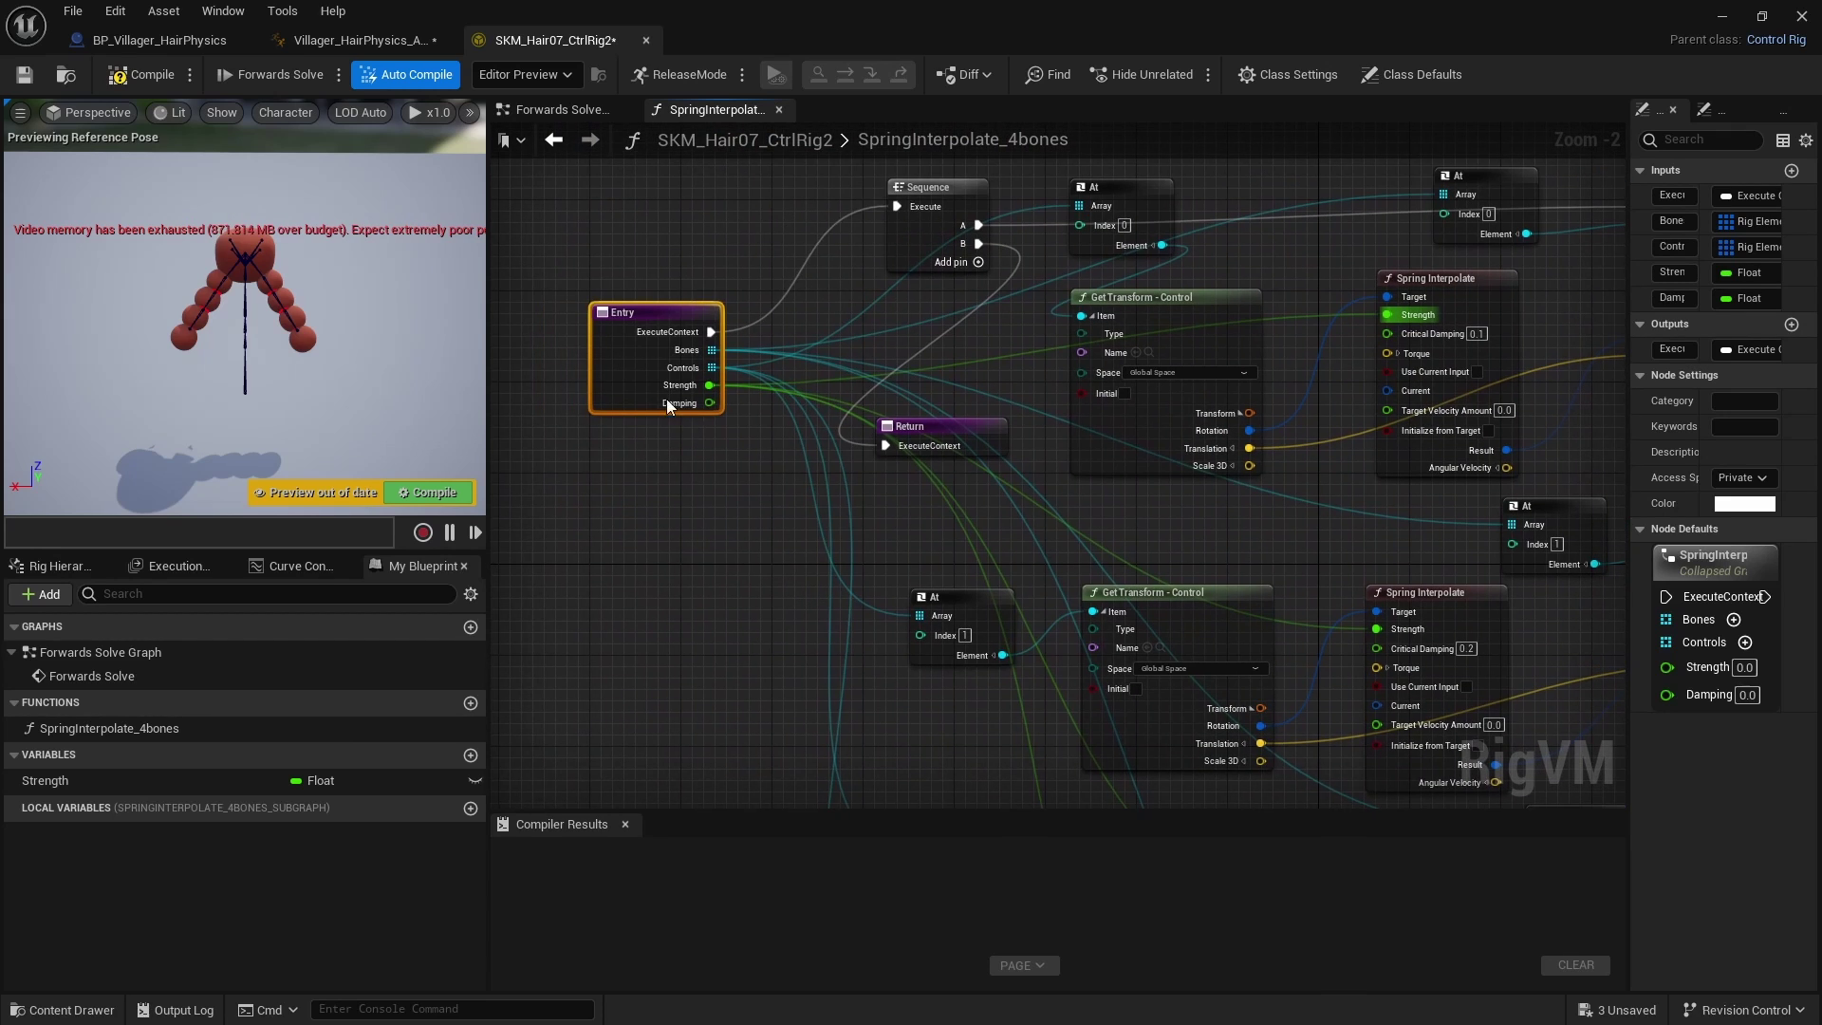
{"action": "left_click_drag", "start_coordinate": [666, 398], "coordinate": [1389, 334]}
Step: Add 0.1 to Damping with an Add node and connect the Result to the second Spring Interpolate node's Critical Damping
{"action": "right_click_drag", "start_coordinate": [1407, 558], "coordinate": [1427, 476]}
{"action": "left_click_drag", "start_coordinate": [683, 323], "coordinate": [1323, 460]}
{"action": "type", "text": "+"}
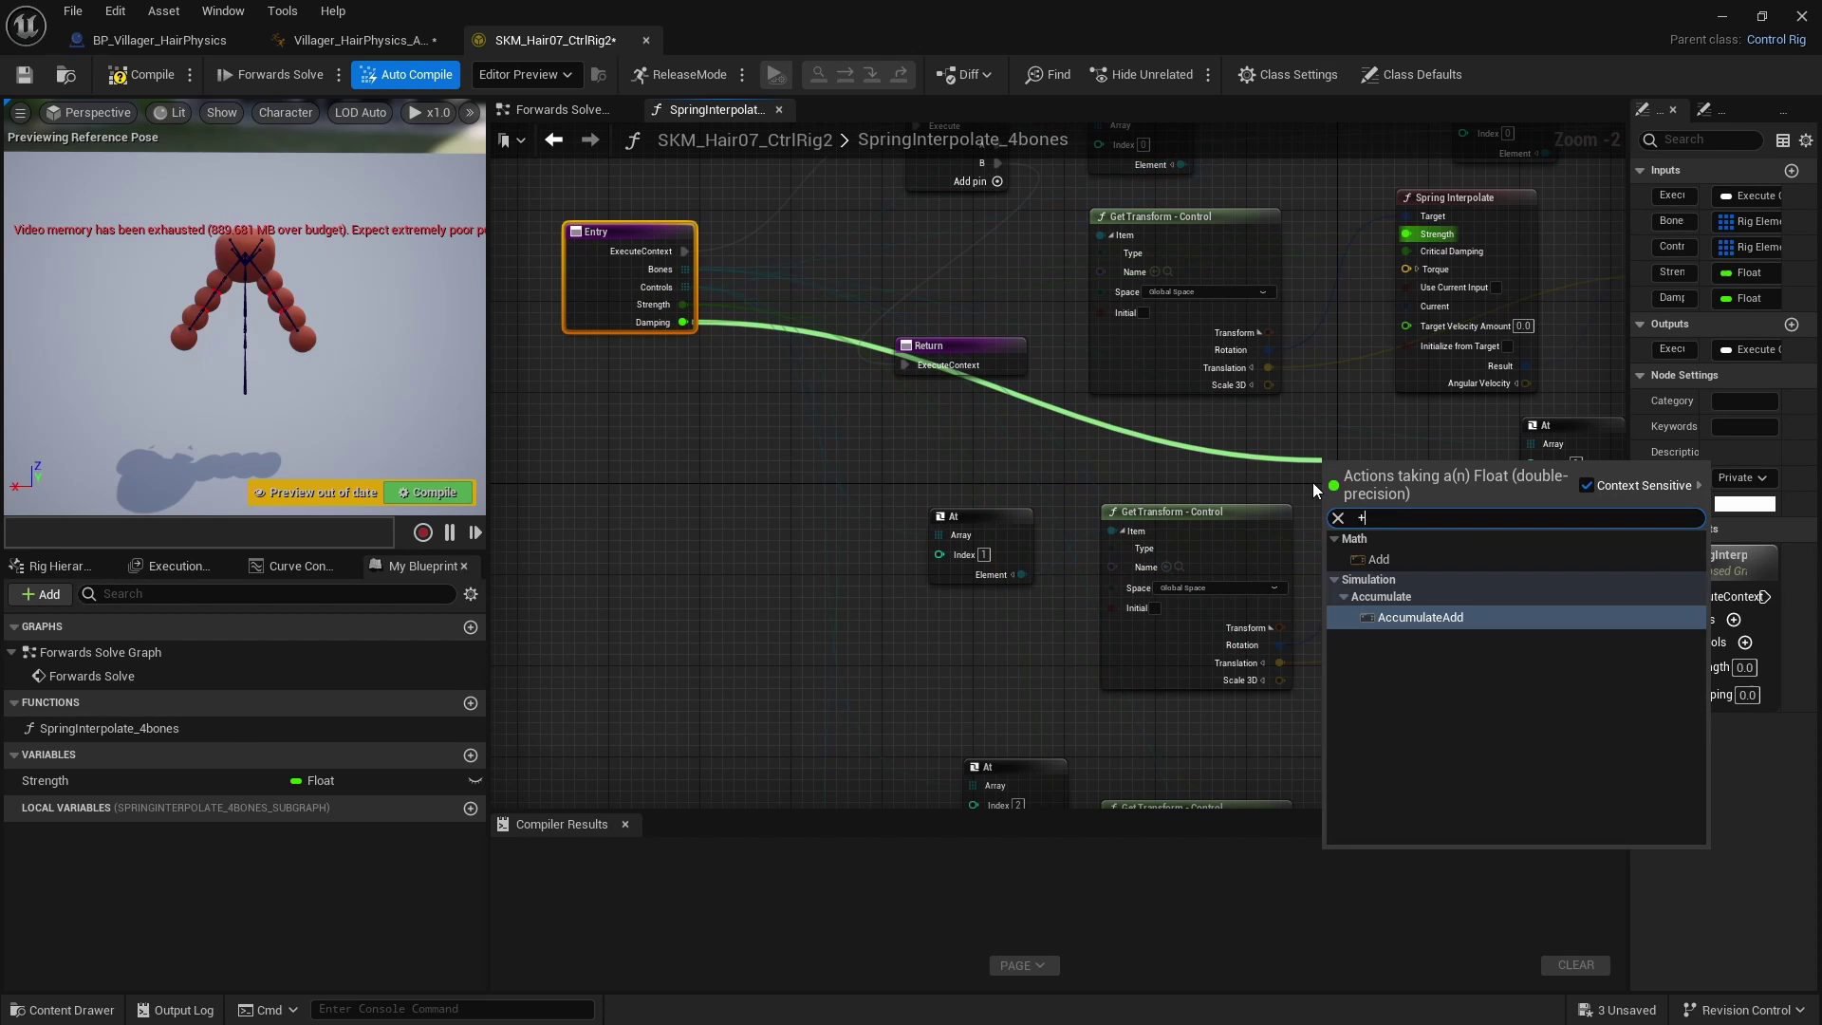
{"action": "left_click", "coordinate": [1382, 556]}
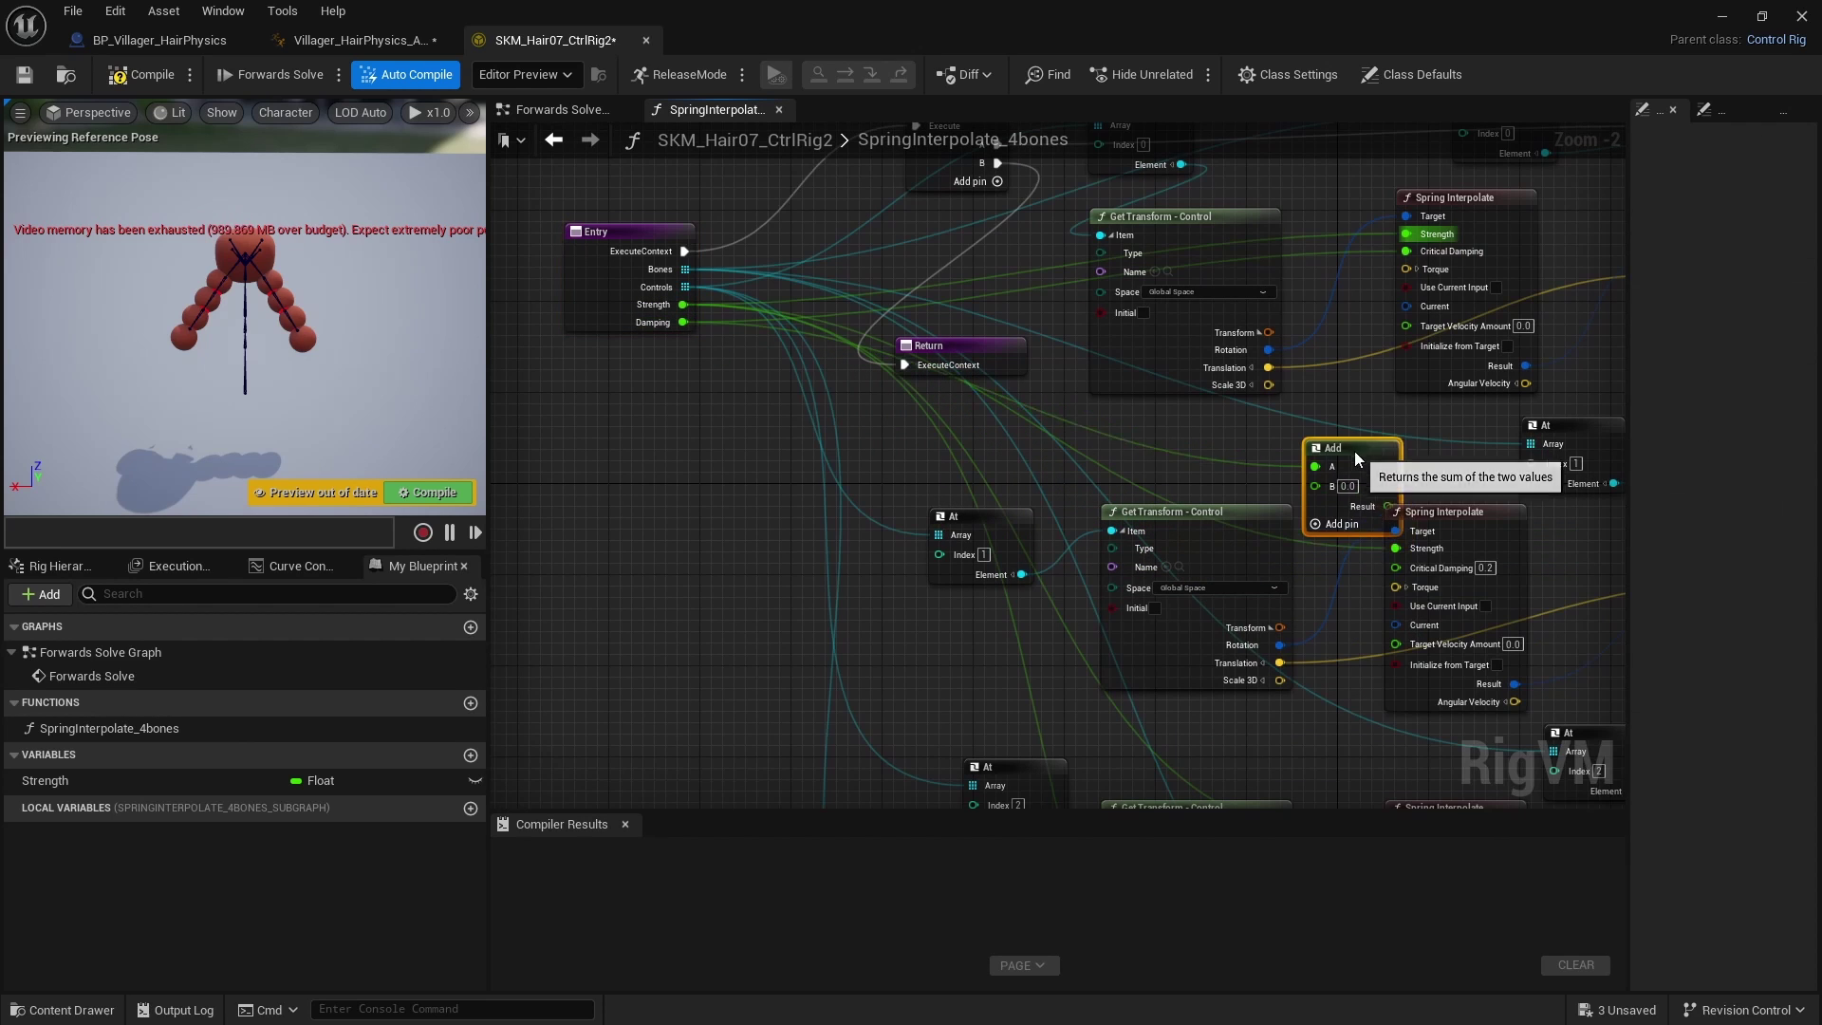
{"action": "type", "text": "0.1"}
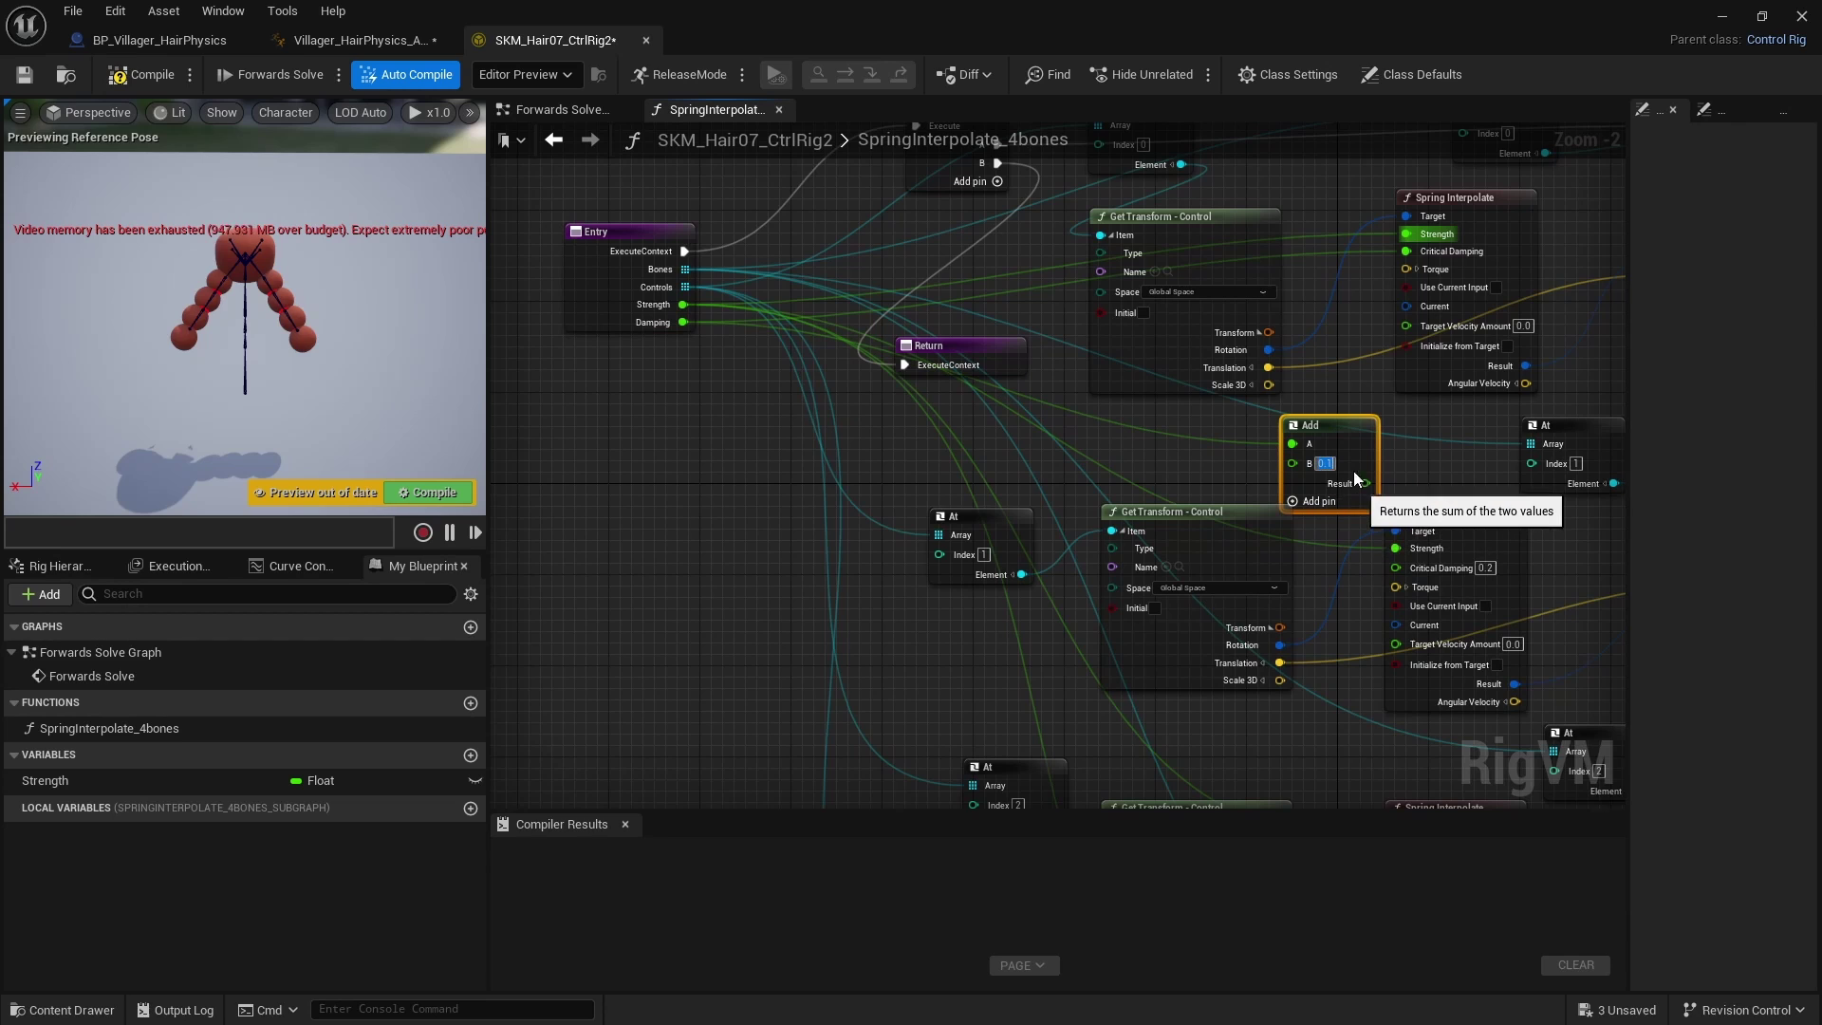
{"action": "left_click_drag", "start_coordinate": [1366, 483], "coordinate": [1402, 567]}
{"action": "right_click_drag", "start_coordinate": [1319, 396], "coordinate": [1315, 249]}
{"action": "left_click_drag", "start_coordinate": [1340, 292], "coordinate": [1329, 273]}
Step: Paste an Add node that sums Damping and 0.2, and connect its Result to the third Spring Interpolate node's Critical Damping
{"action": "right_click_drag", "start_coordinate": [1350, 581], "coordinate": [1375, 407]}
{"action": "key", "text": "ctrl+v"}
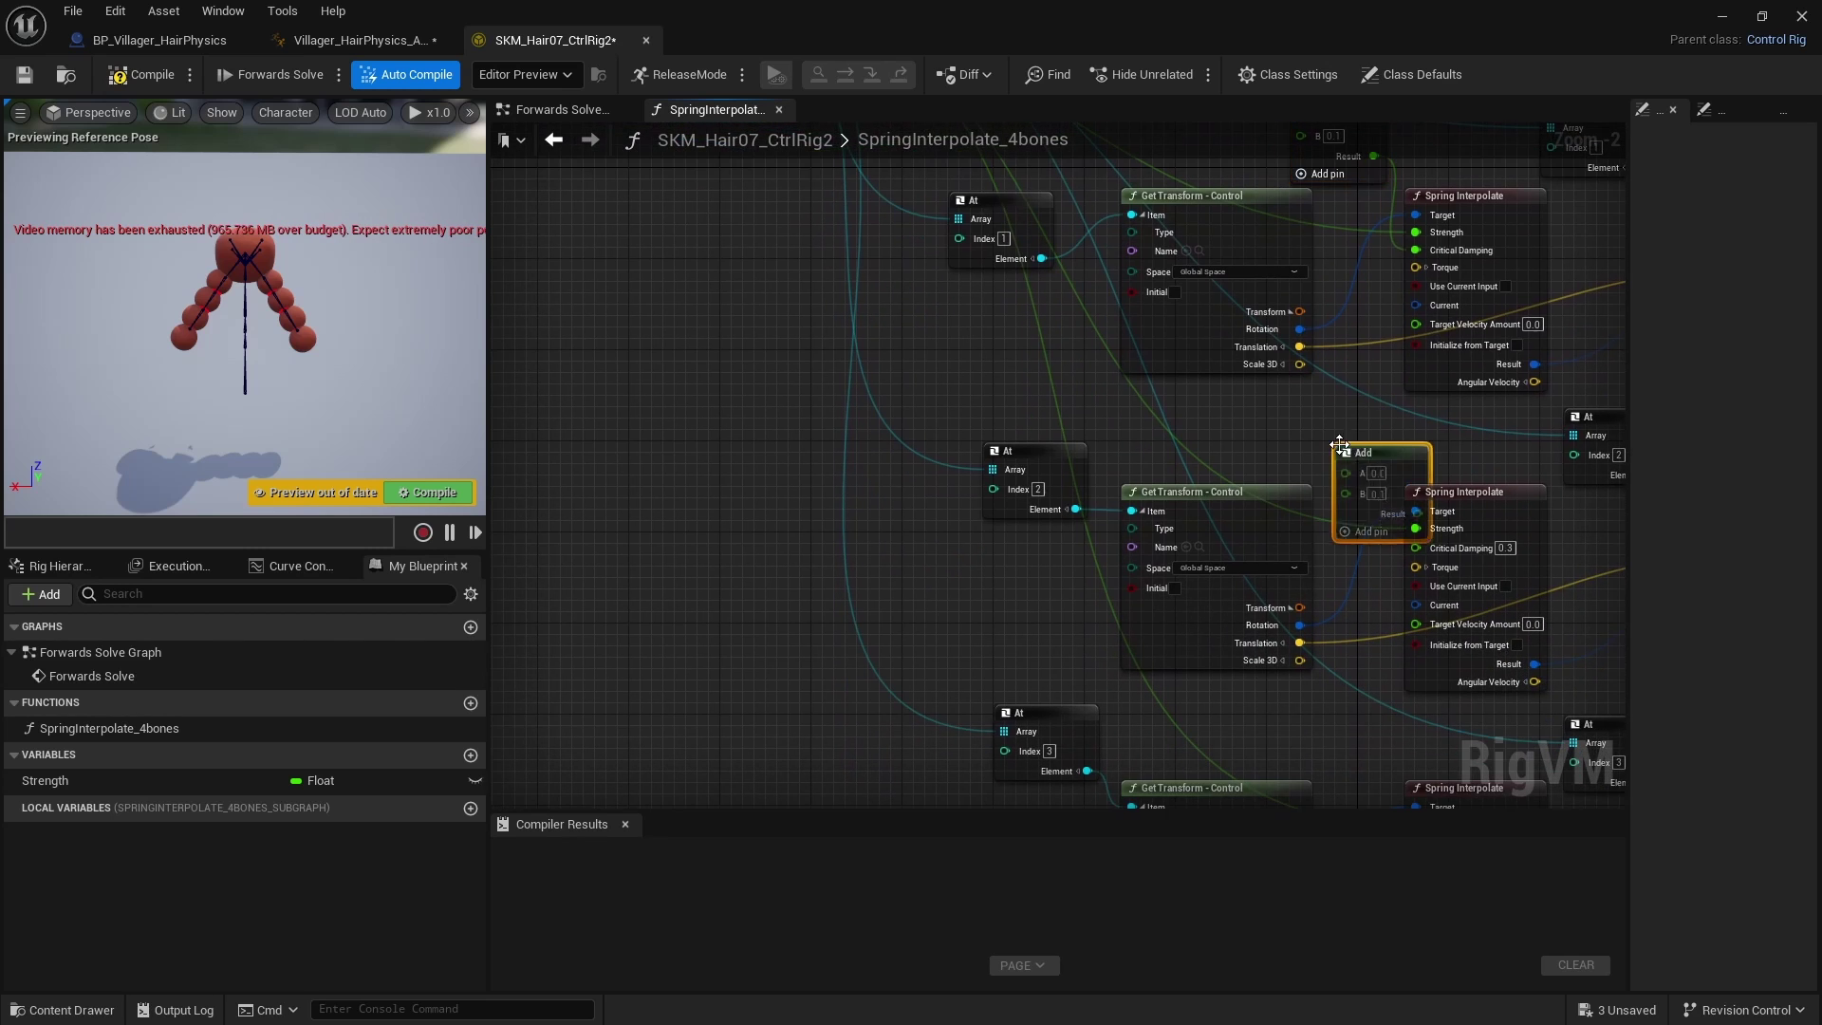
{"action": "left_click_drag", "start_coordinate": [1377, 451], "coordinate": [1347, 392]}
{"action": "right_click_drag", "start_coordinate": [1112, 406], "coordinate": [1155, 647]}
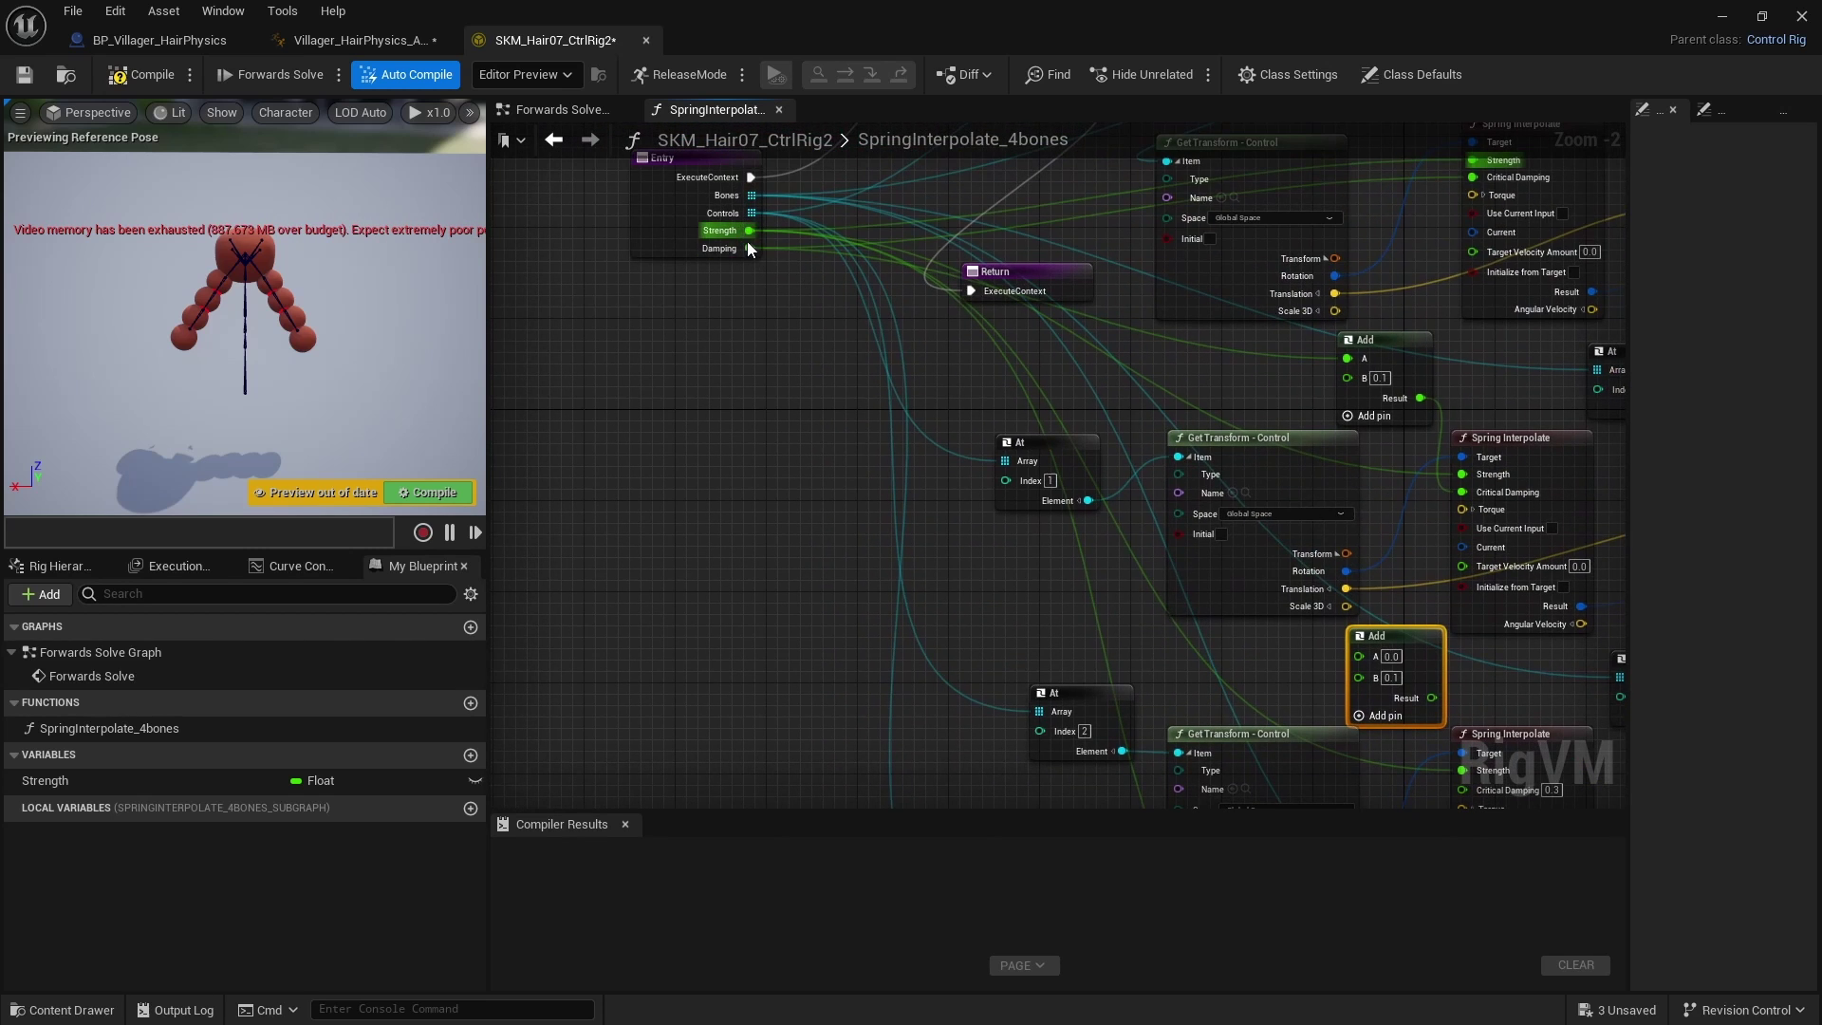
{"action": "left_click_drag", "start_coordinate": [750, 248], "coordinate": [1359, 656]}
{"action": "right_click_drag", "start_coordinate": [1359, 655], "coordinate": [1119, 483]}
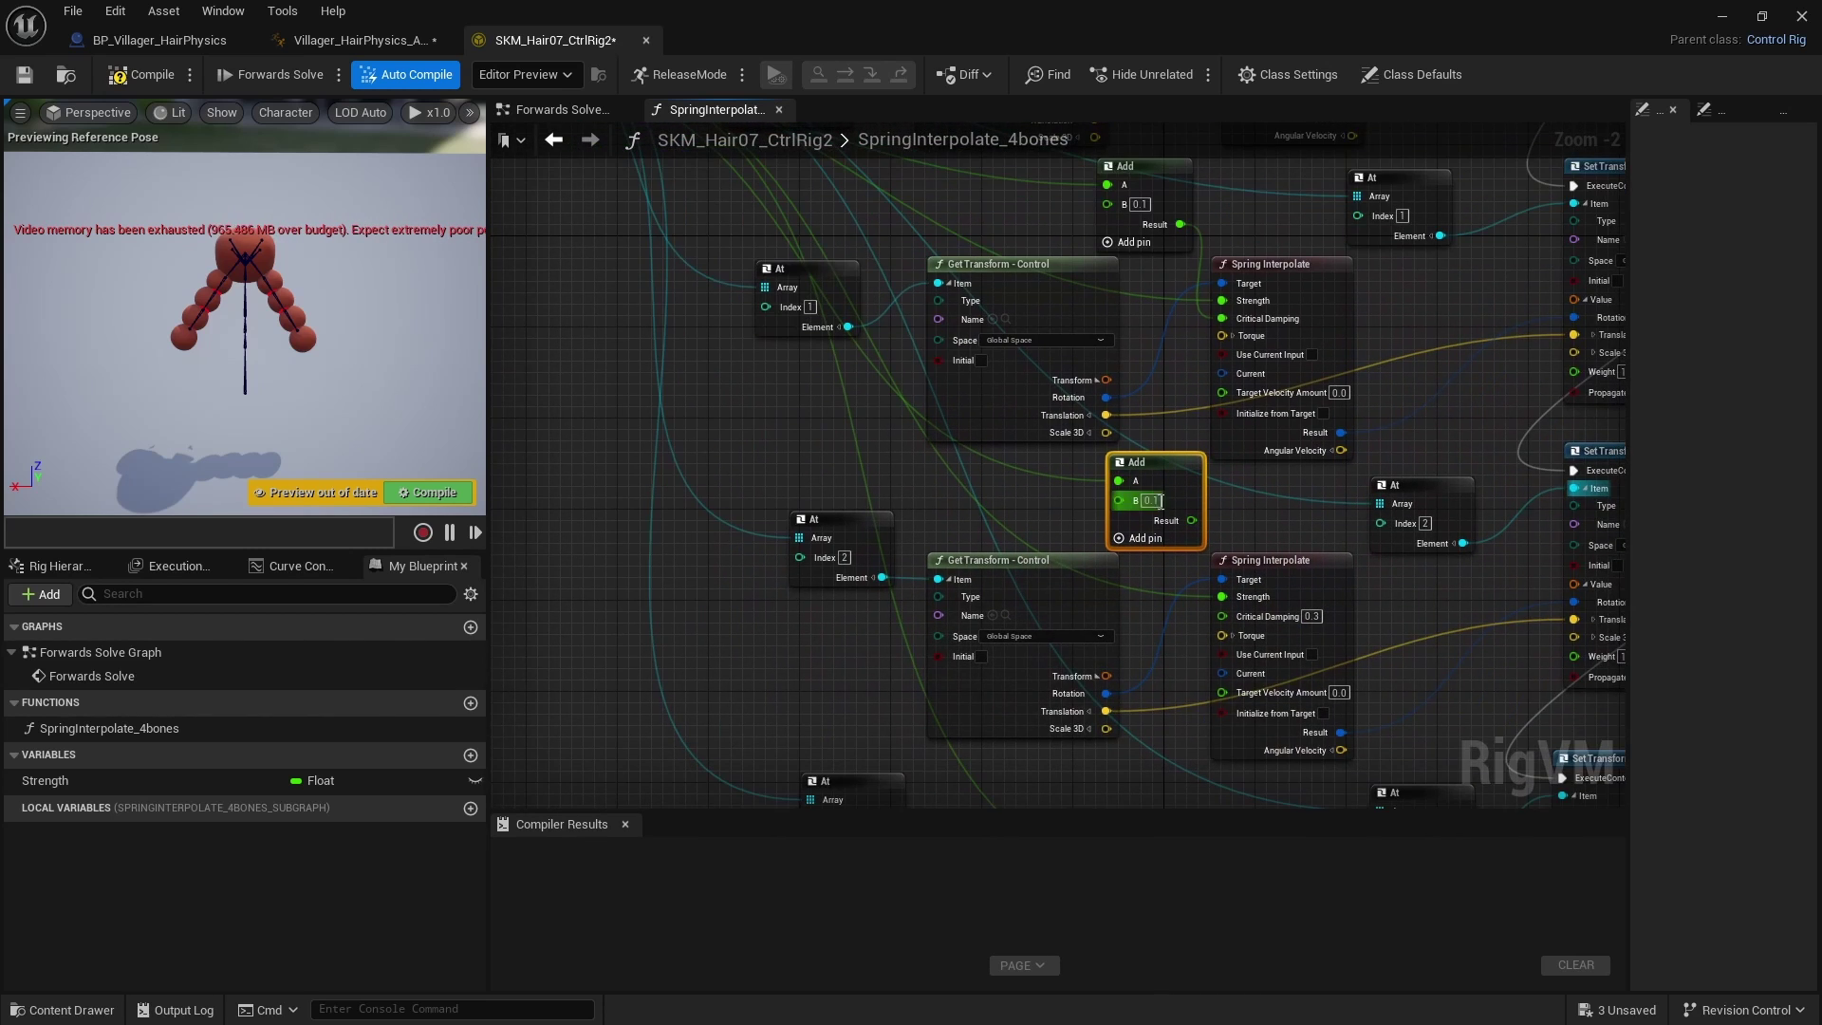
{"action": "type", "text": "0.2"}
{"action": "key", "text": "Return"}
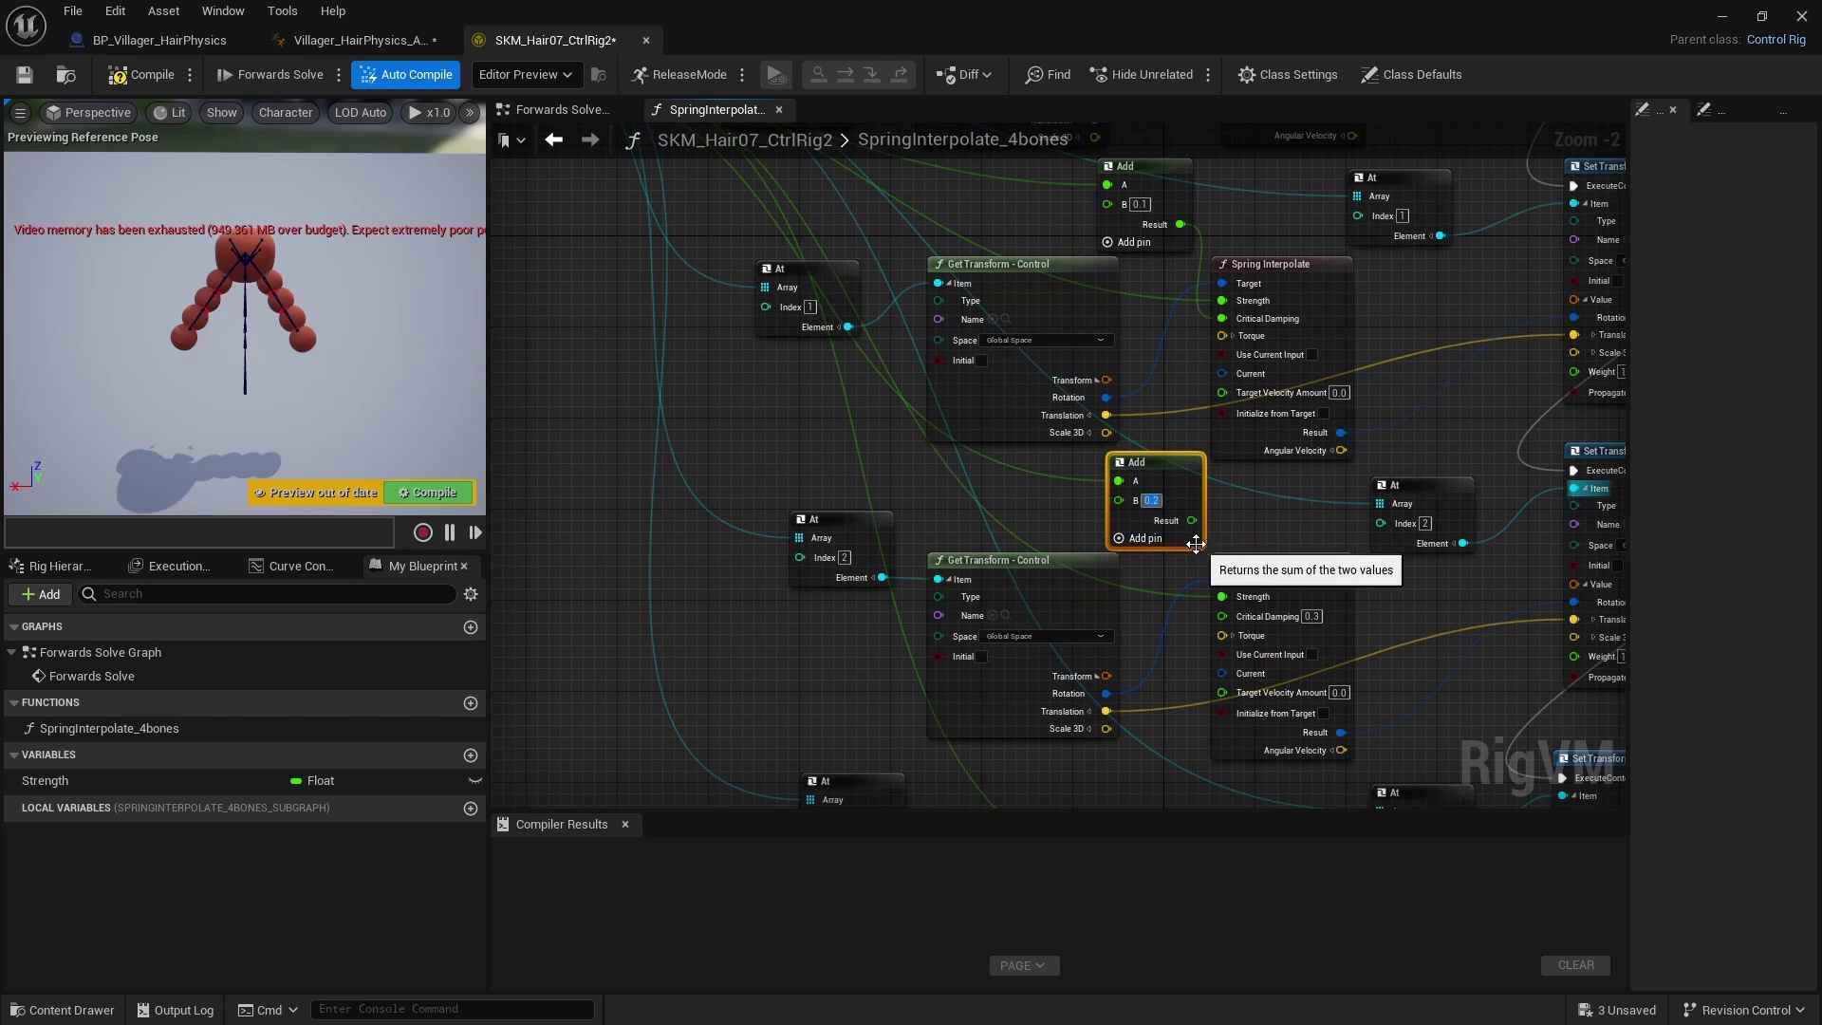
{"action": "left_click_drag", "start_coordinate": [1192, 520], "coordinate": [1223, 616]}
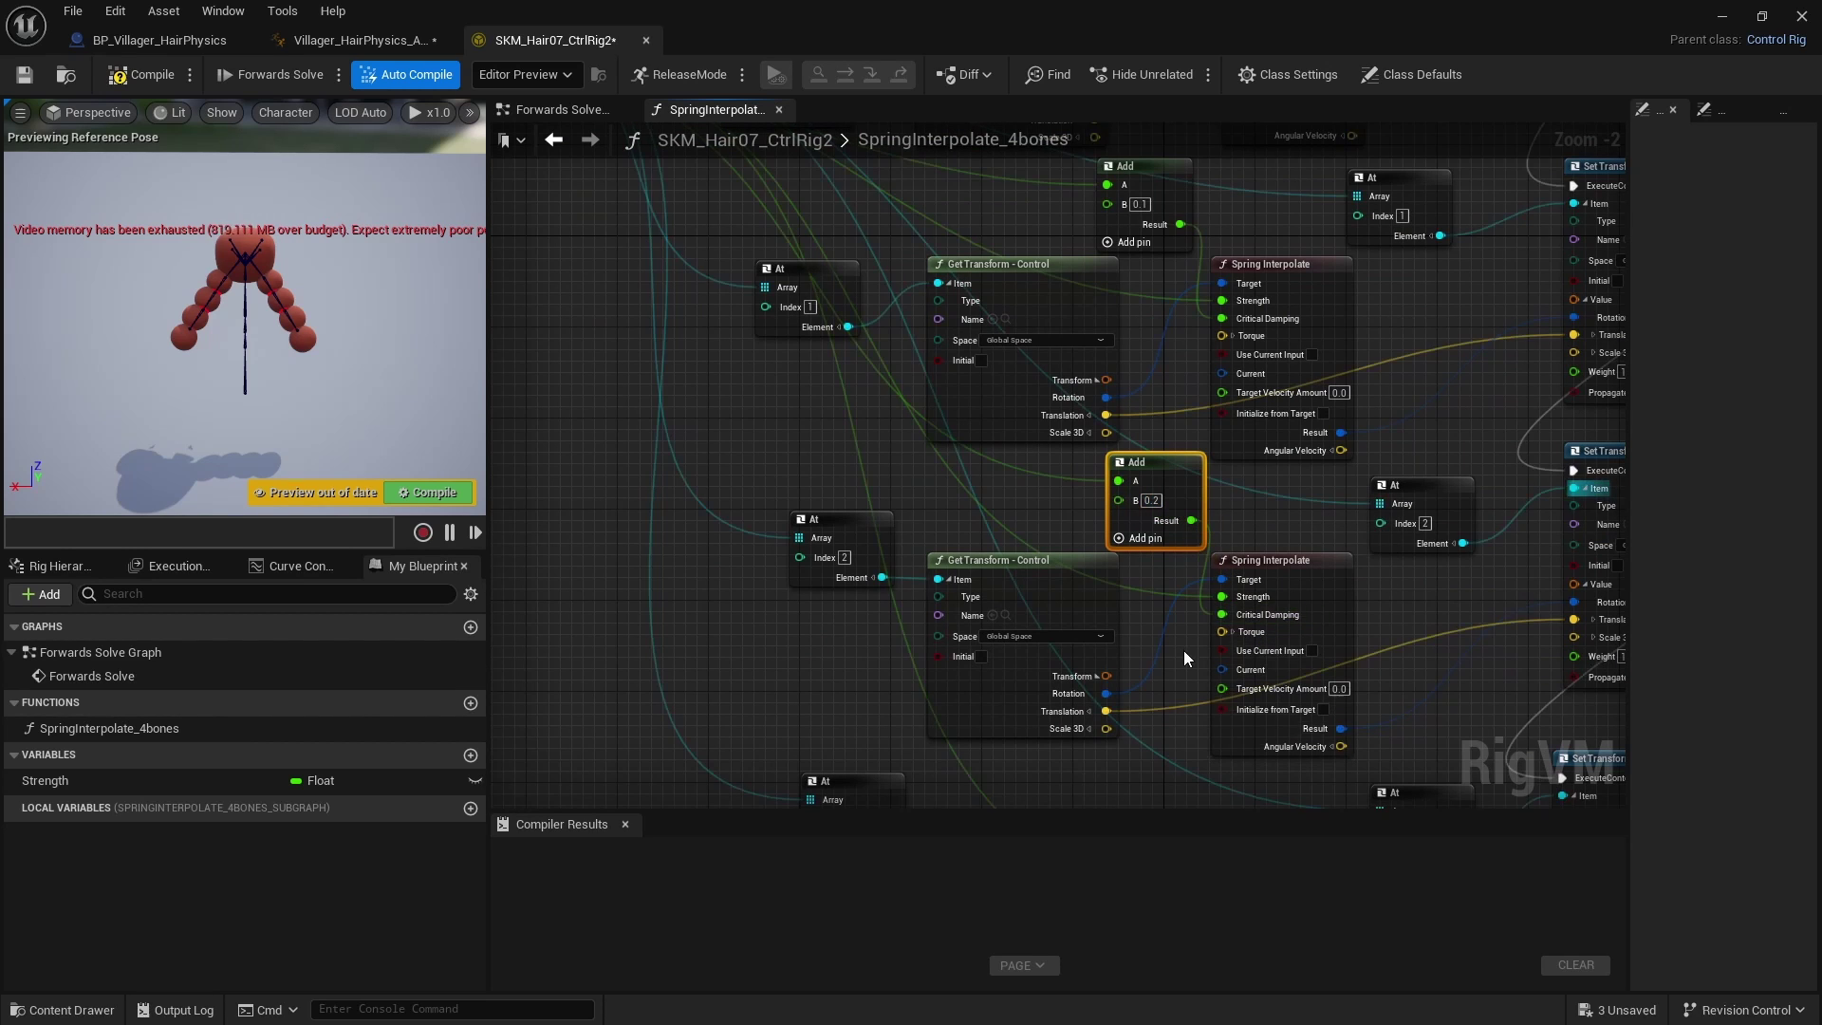
Step: Duplicate the Add node for the fourth Spring Interpolate node, connecting Damping to A and Result to Critical Damping
{"action": "right_click_drag", "start_coordinate": [1183, 508], "coordinate": [1264, 309]}
{"action": "key", "text": "ctrl+d"}
{"action": "left_click_drag", "start_coordinate": [1279, 623], "coordinate": [1215, 578]}
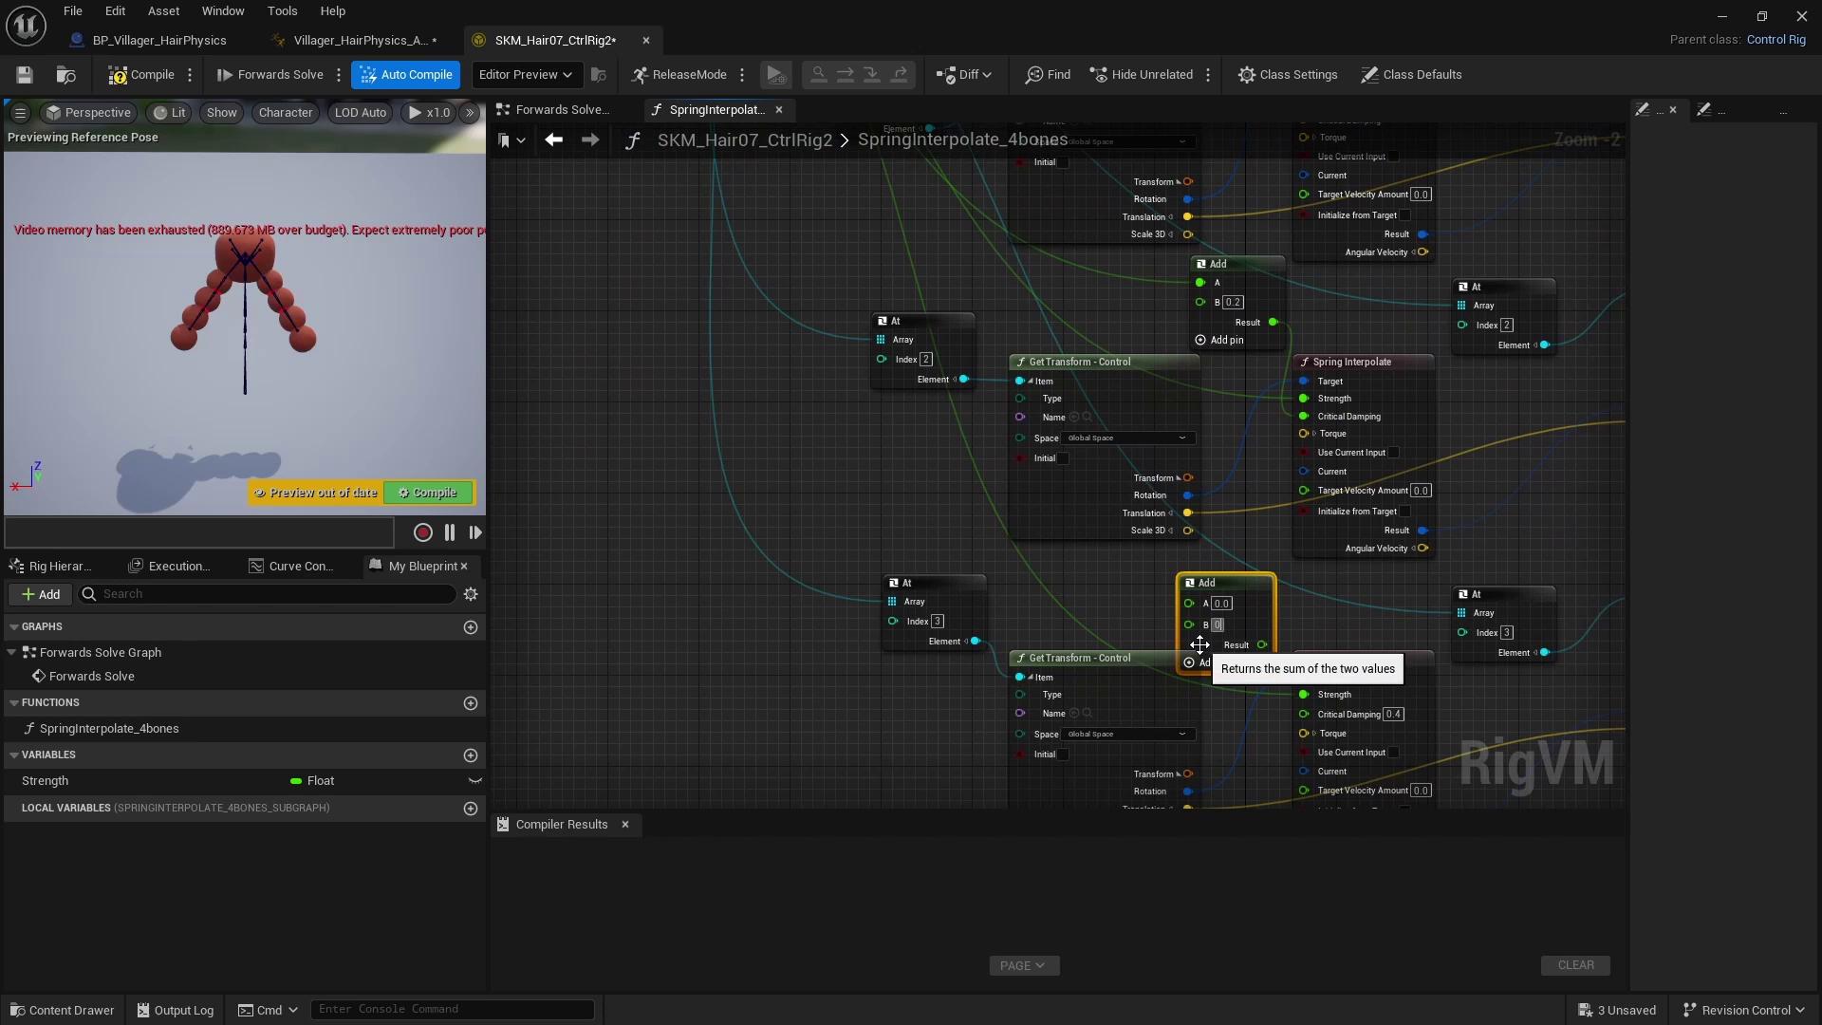
{"action": "left_click_drag", "start_coordinate": [1259, 646], "coordinate": [1304, 715]}
{"action": "scroll", "coordinate": [903, 537], "scroll_direction": "down", "scroll_amount": 1}
{"action": "right_click_drag", "start_coordinate": [904, 538], "coordinate": [1080, 716]}
{"action": "right_click_drag", "start_coordinate": [939, 326], "coordinate": [942, 587]}
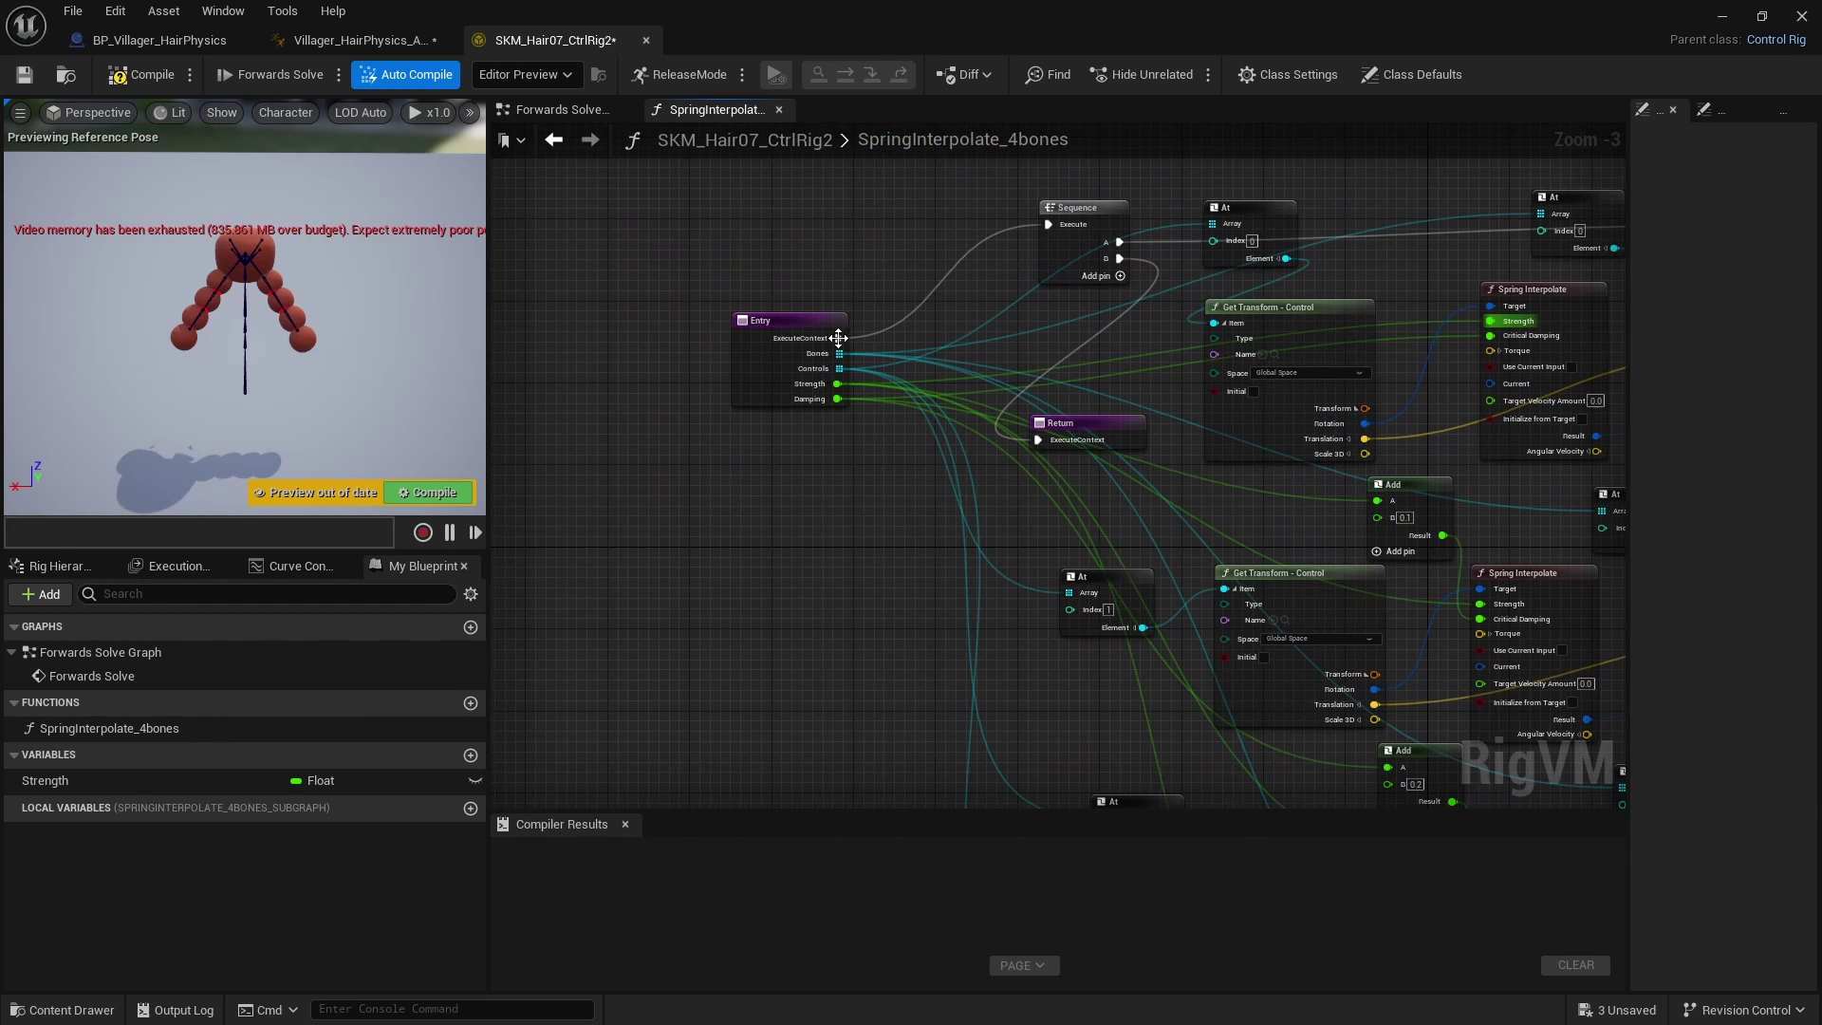
{"action": "left_click_drag", "start_coordinate": [837, 399], "coordinate": [1376, 639]}
{"action": "scroll", "coordinate": [1255, 645], "scroll_direction": "down", "scroll_amount": 3}
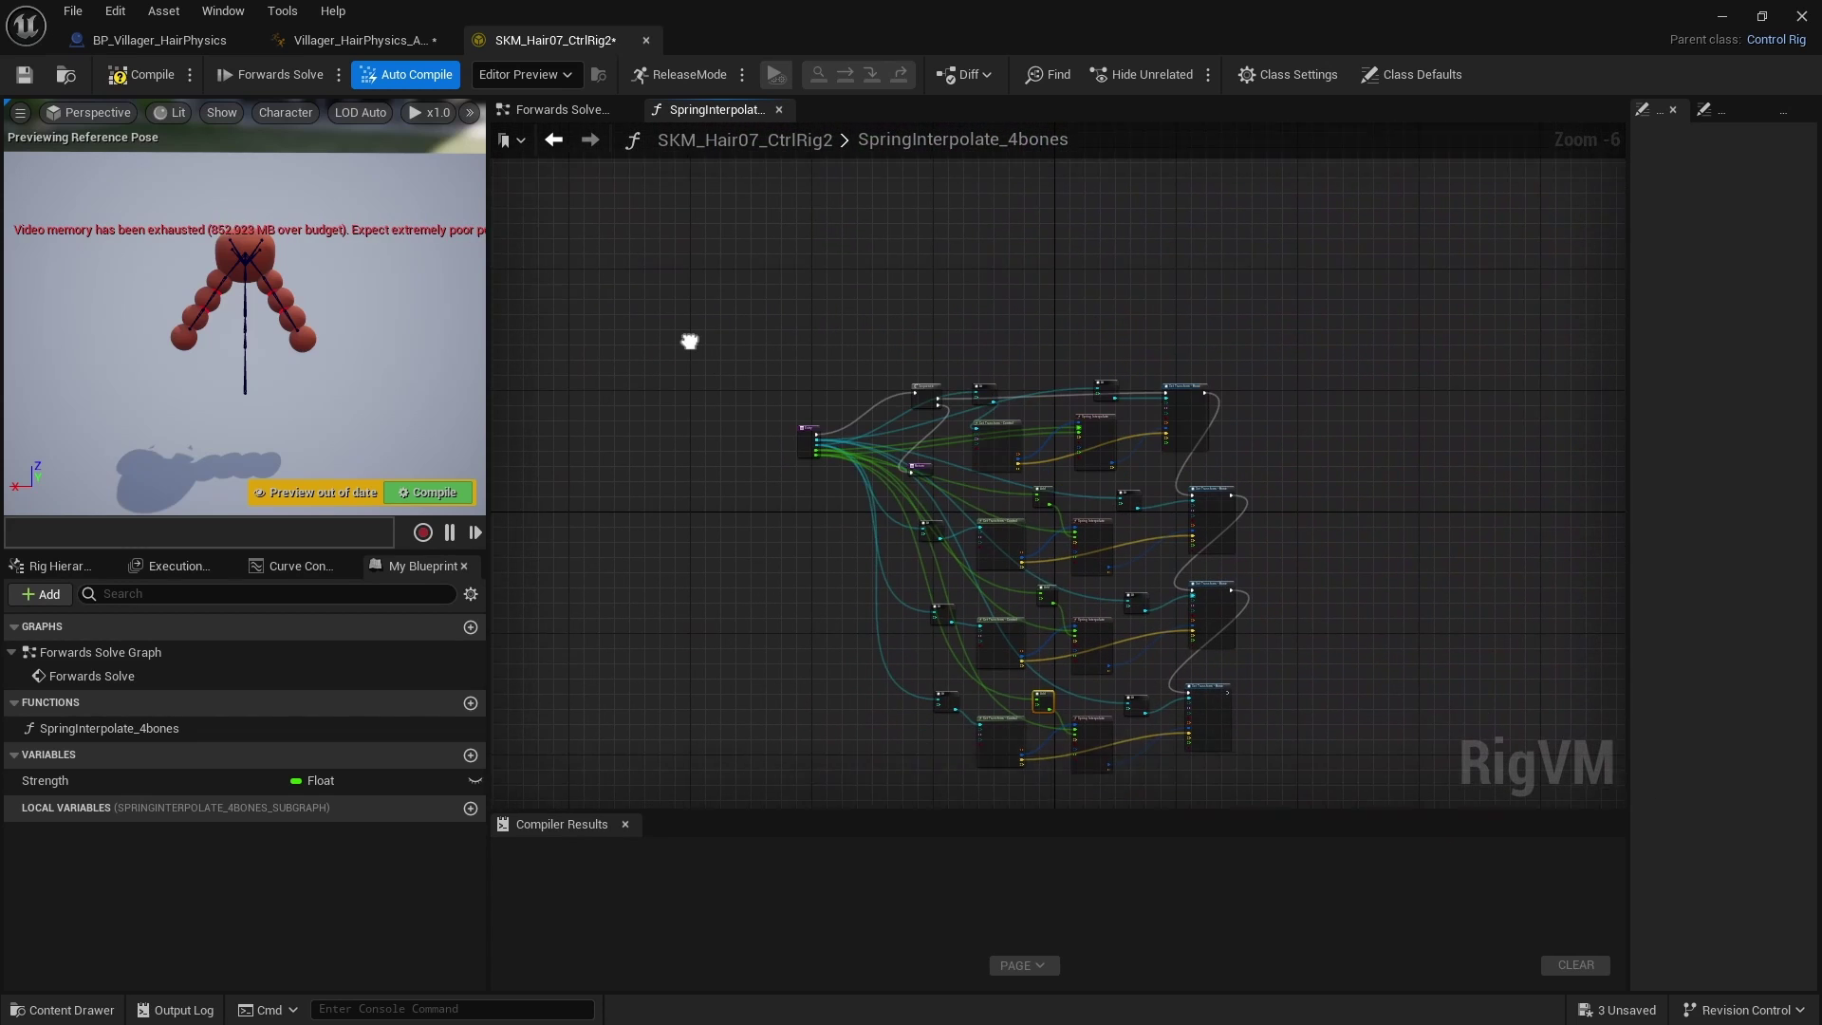
Step: Compile and save the control rig with the finished SpringInterpolate_4bones function
{"action": "left_click", "coordinate": [557, 111]}
{"action": "left_click", "coordinate": [681, 111]}
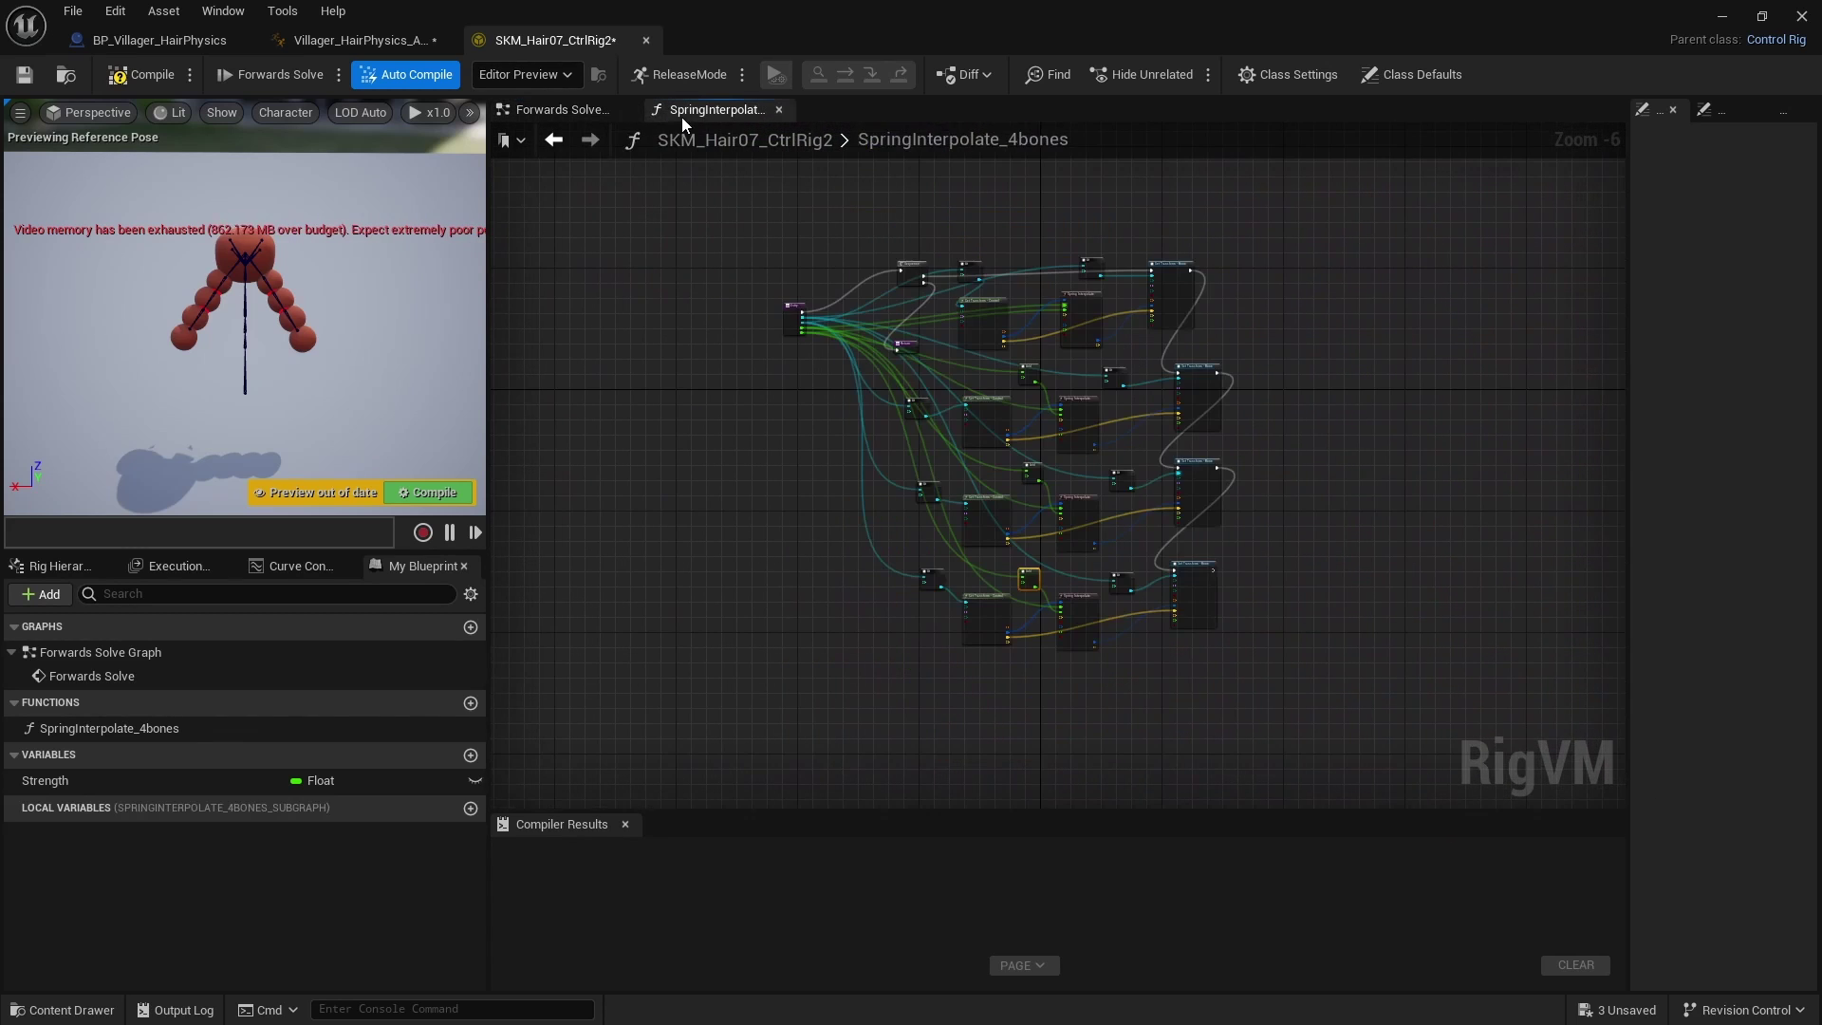
{"action": "left_click", "coordinate": [140, 74]}
{"action": "left_click", "coordinate": [21, 80]}
Step: Detach the Forwards Solve node from its old chain in the Forwards Solve Graph and connect Execute to a new SpringInterpolate_4bones node
{"action": "left_click", "coordinate": [557, 110]}
{"action": "right_click_drag", "start_coordinate": [735, 238], "coordinate": [988, 528]}
{"action": "left_click", "coordinate": [958, 513], "text": "alt"}
{"action": "left_click_drag", "start_coordinate": [850, 500], "coordinate": [685, 488]}
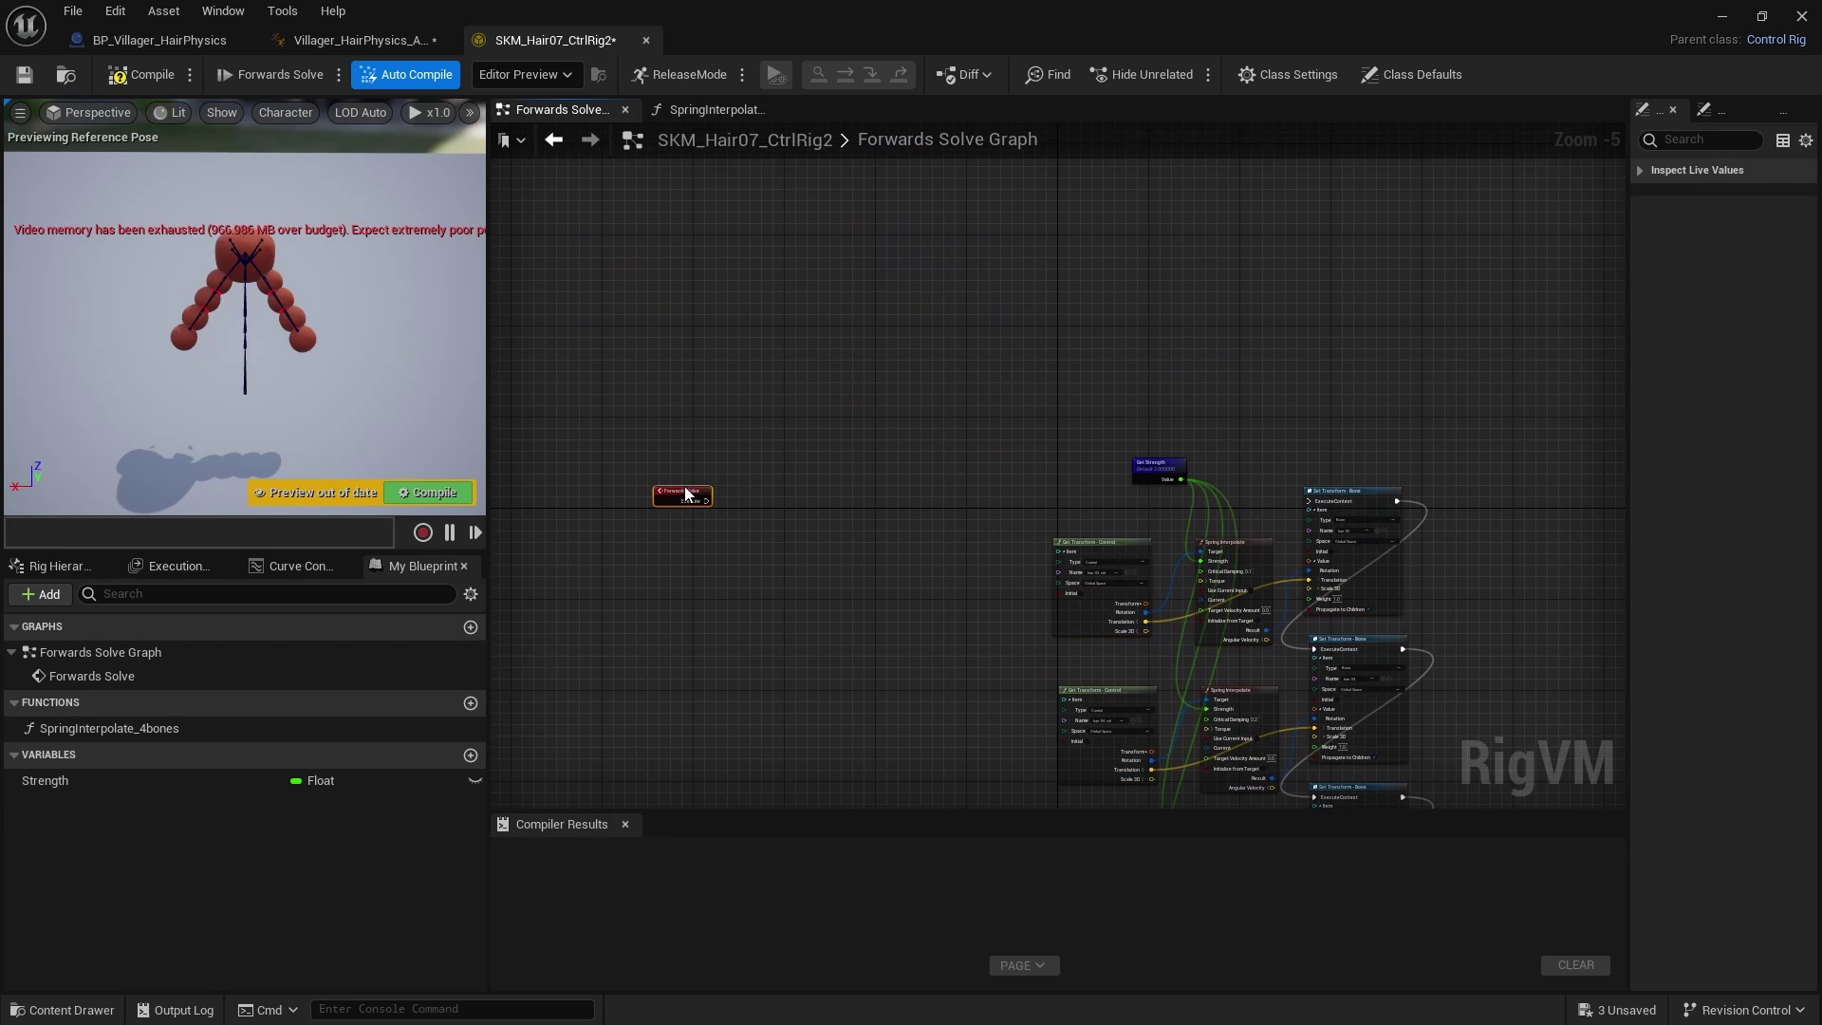
{"action": "scroll", "coordinate": [780, 634], "scroll_direction": "up", "scroll_amount": 4}
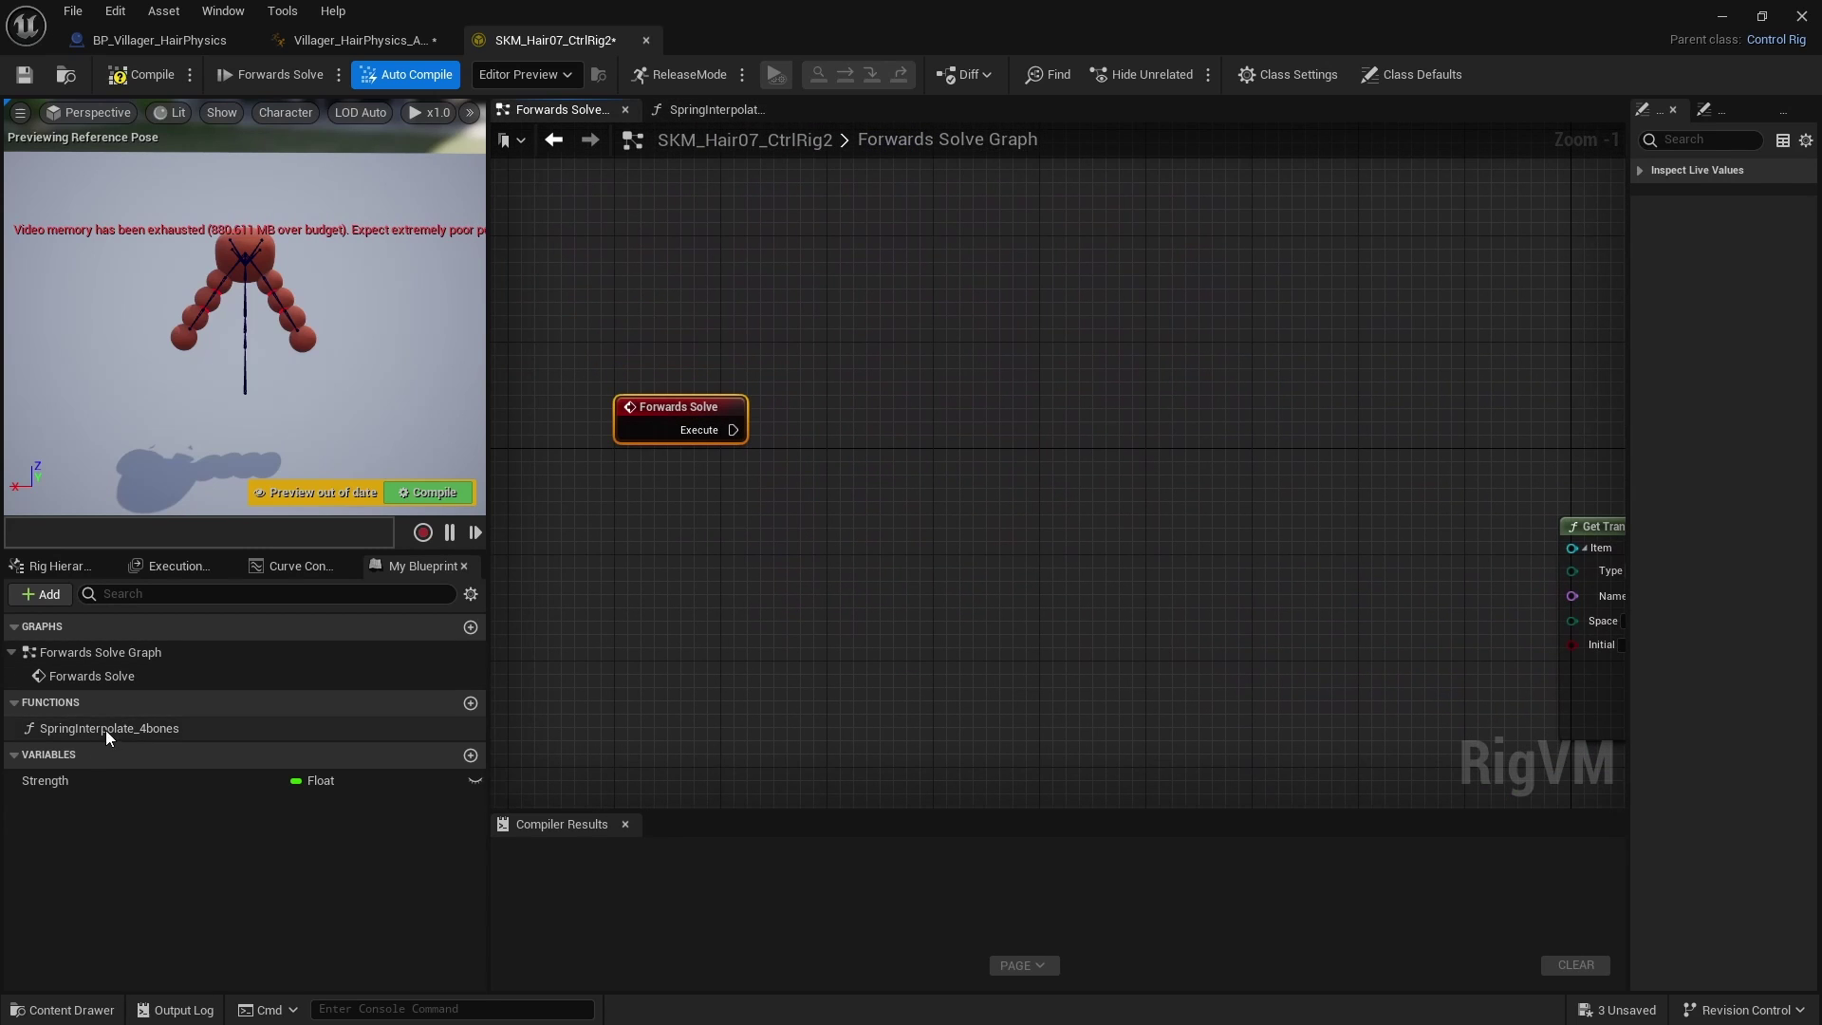
{"action": "left_click_drag", "start_coordinate": [109, 728], "coordinate": [902, 446]}
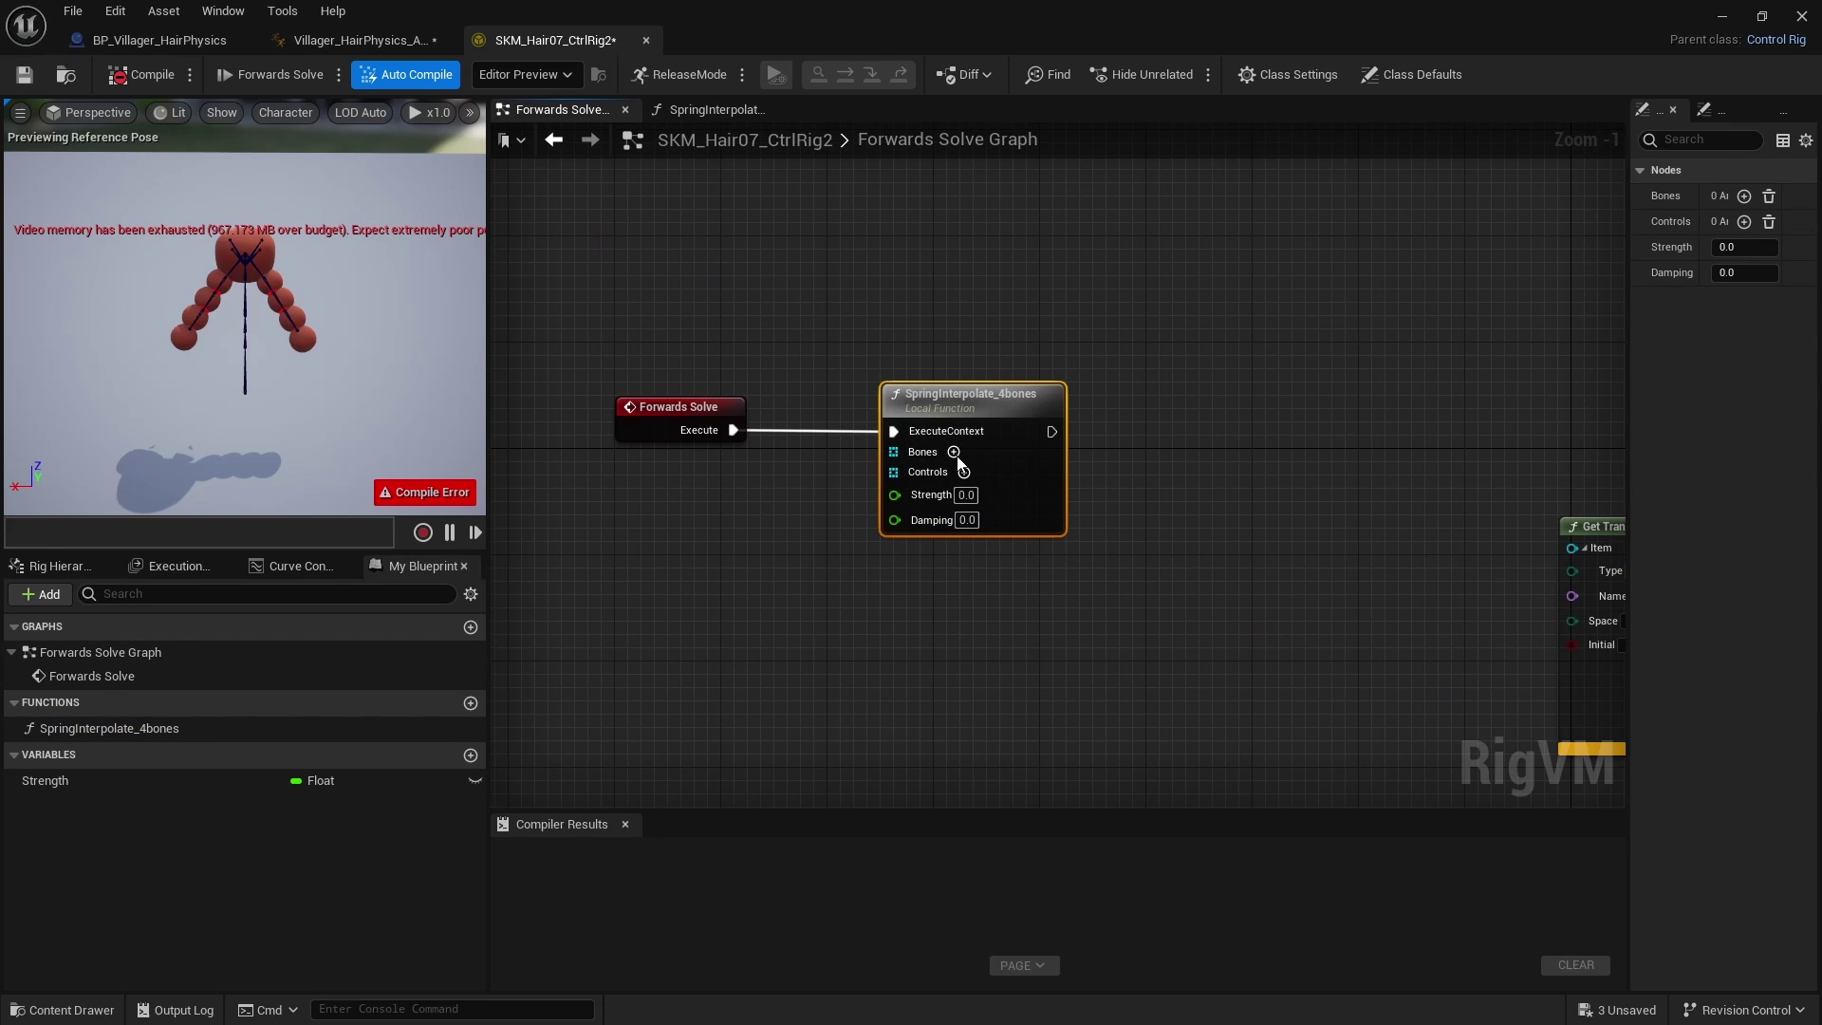
Step: Add four elements to the SpringInterpolate_4bones node's Bones array and matching elements to its Controls array
{"action": "left_click", "coordinate": [955, 453]}
{"action": "left_click", "coordinate": [955, 452]}
{"action": "left_click", "coordinate": [955, 453]}
{"action": "left_click", "coordinate": [955, 453]}
{"action": "right_click_drag", "start_coordinate": [826, 634], "coordinate": [770, 463]}
{"action": "right_click_drag", "start_coordinate": [894, 606], "coordinate": [921, 652]}
{"action": "left_click", "coordinate": [933, 631]}
{"action": "left_click", "coordinate": [934, 631]}
{"action": "left_click", "coordinate": [933, 631]}
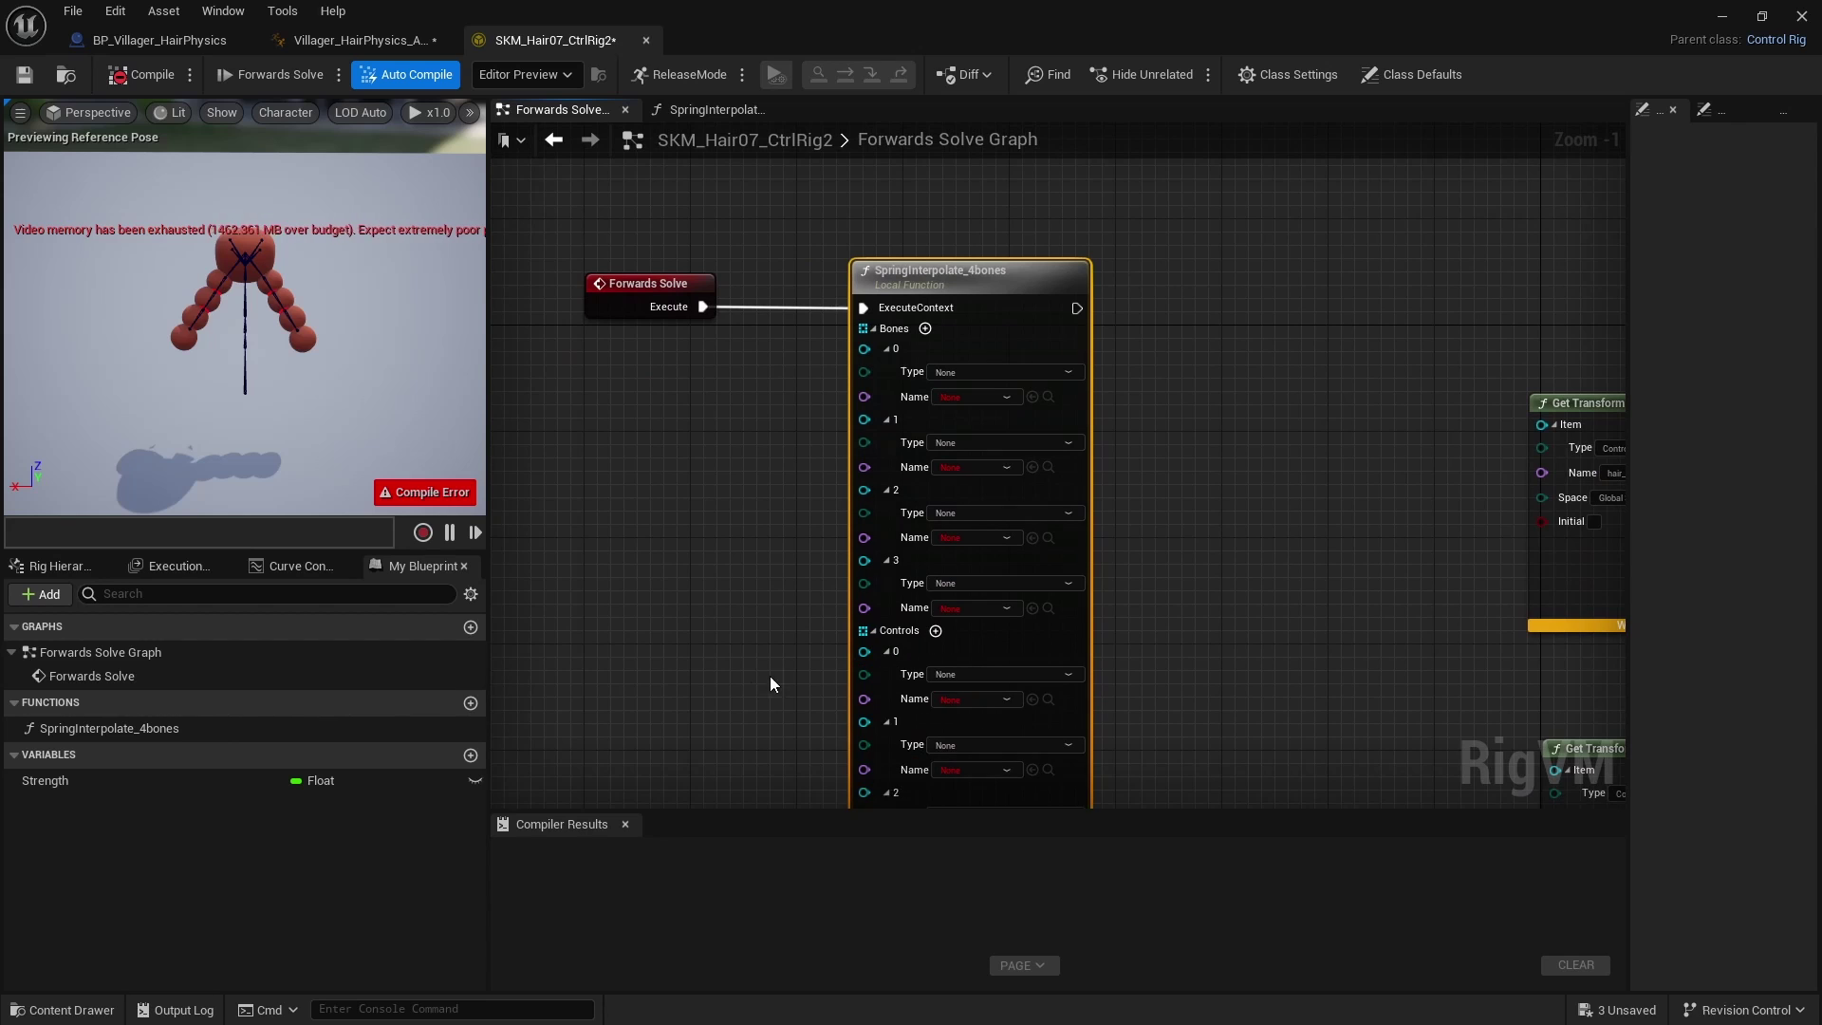
{"action": "right_click_drag", "start_coordinate": [746, 685], "coordinate": [800, 570]}
{"action": "right_click_drag", "start_coordinate": [747, 457], "coordinate": [747, 532]}
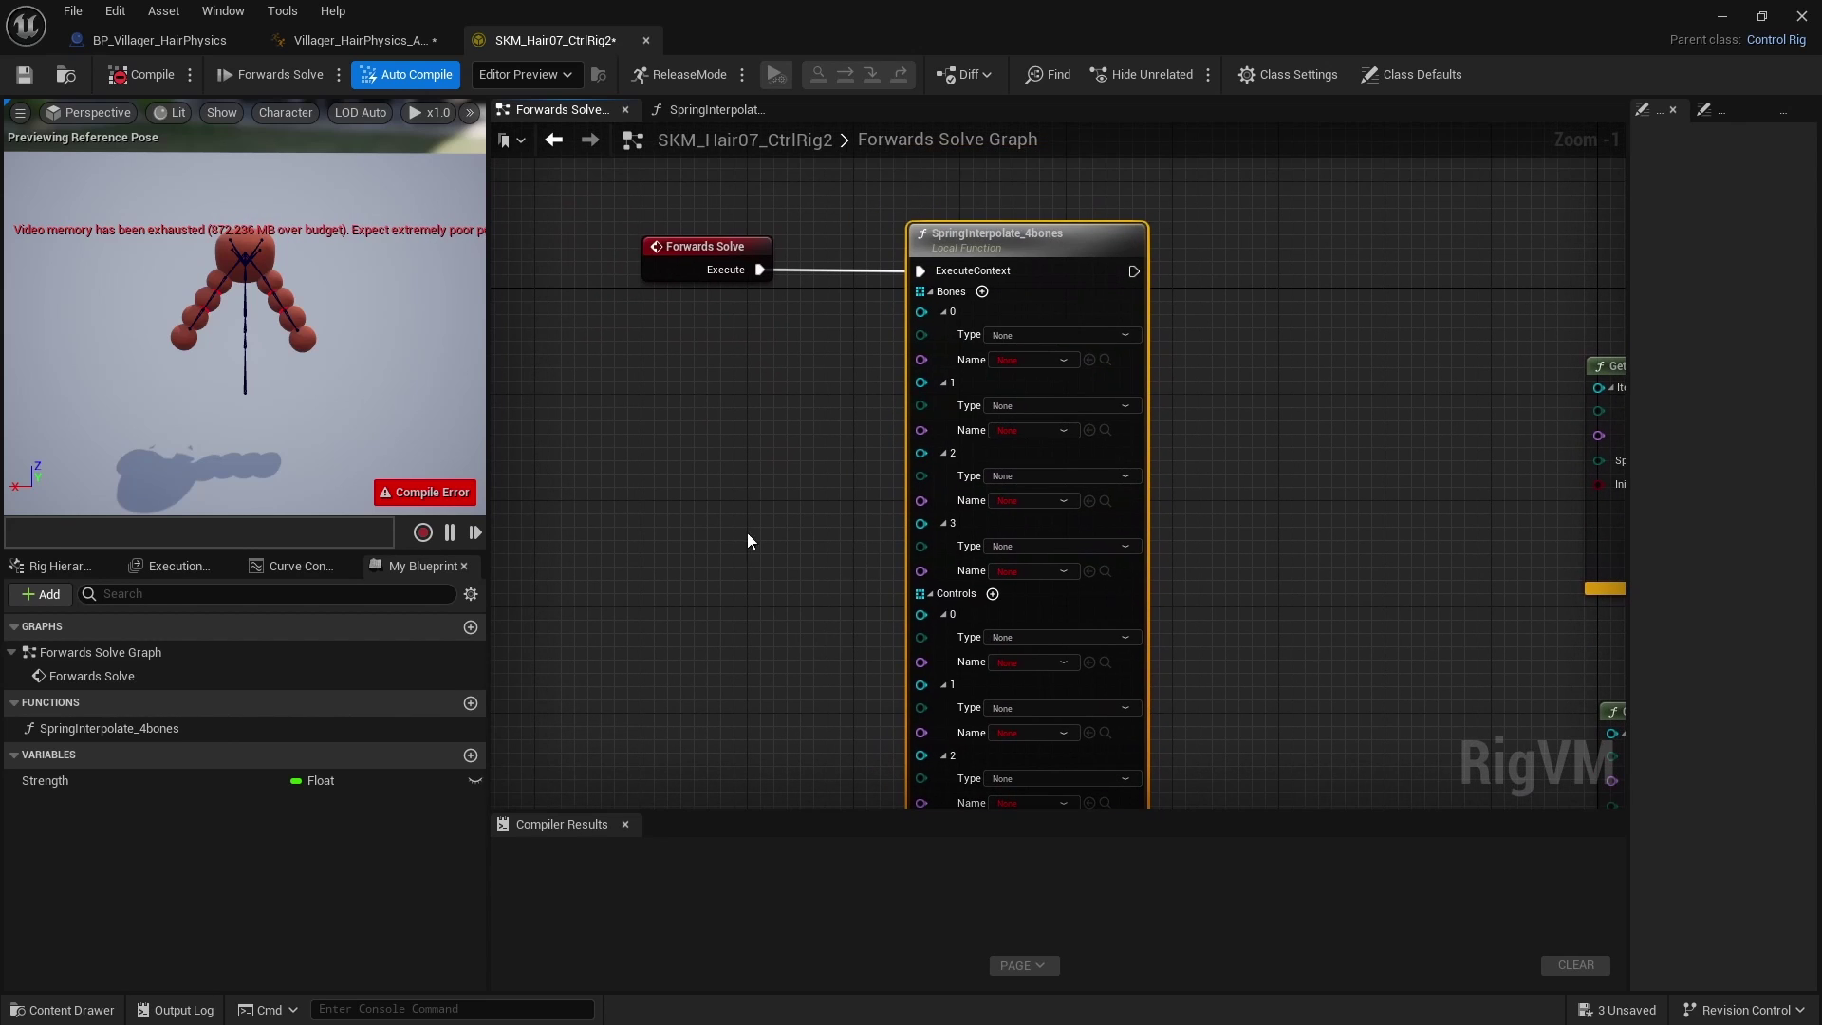
Step: Assign bones hair_03, hair_04, hair_05 and hair_06 to elements 0 to 3 of the SpringInterpolate_4bones node's Bones array
{"action": "left_click", "coordinate": [42, 566]}
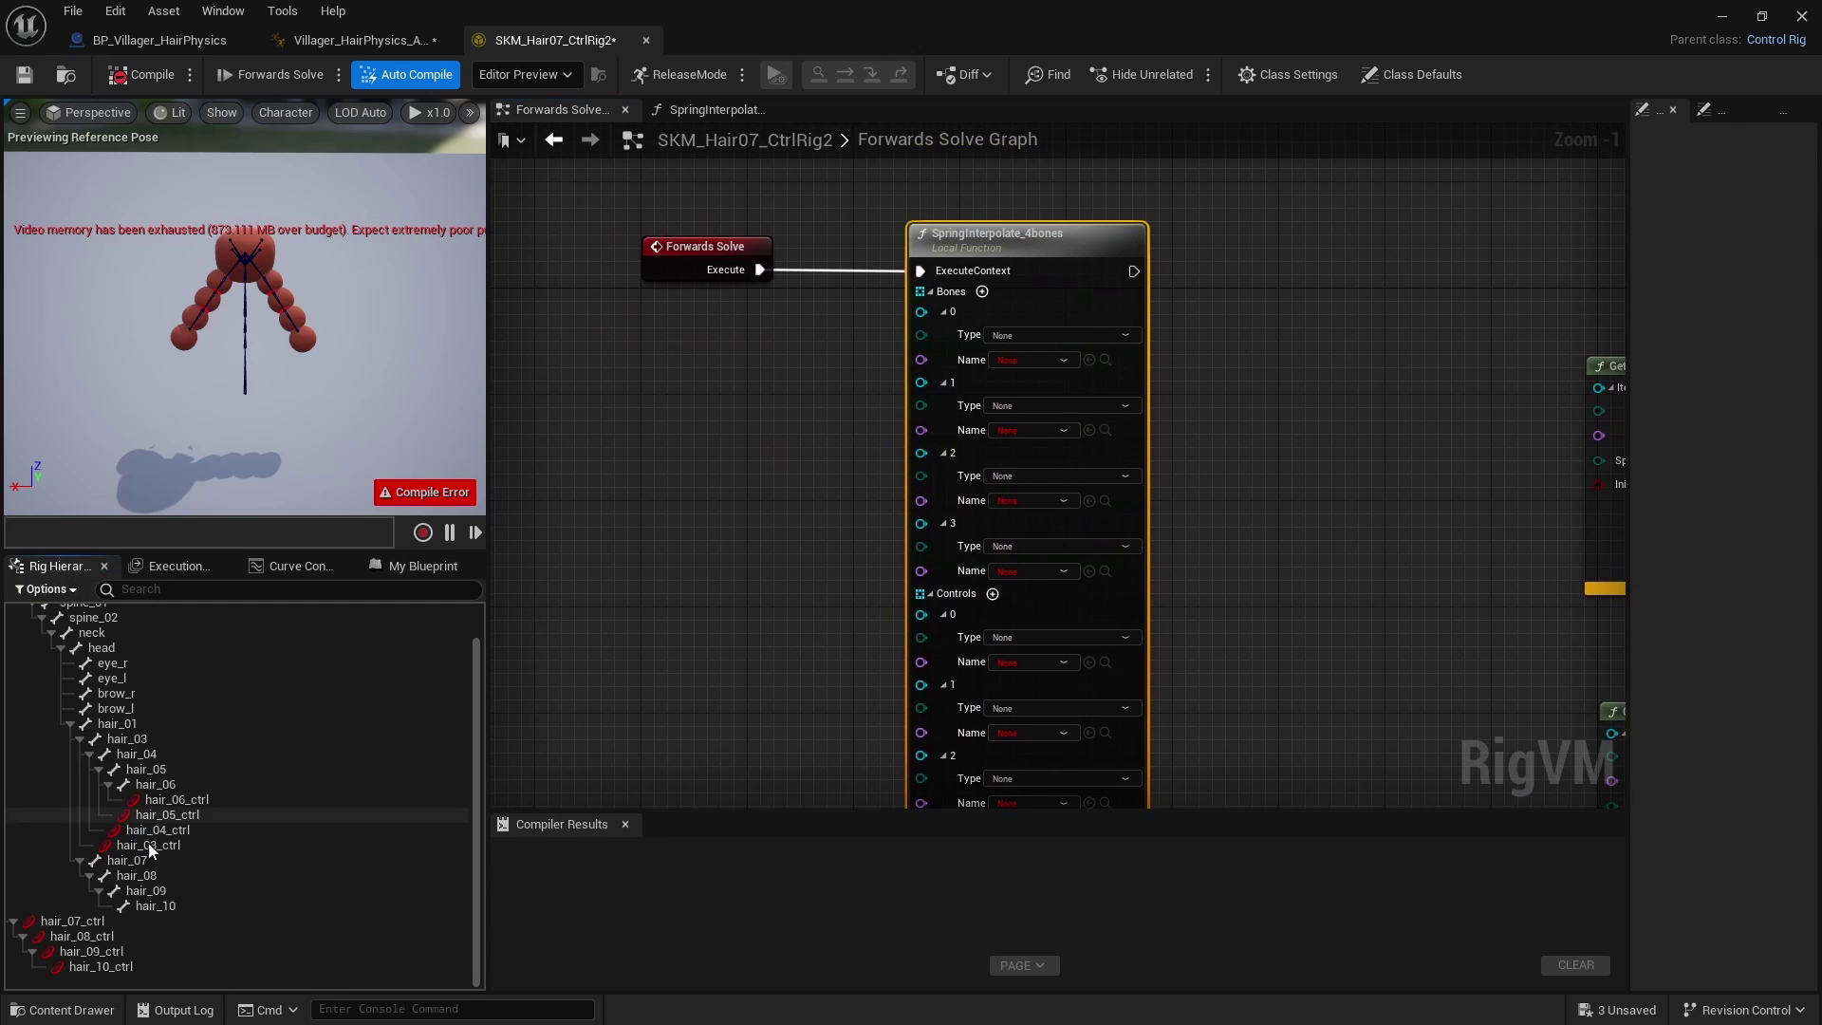
{"action": "left_click", "coordinate": [141, 739]}
{"action": "left_click", "coordinate": [1089, 360]}
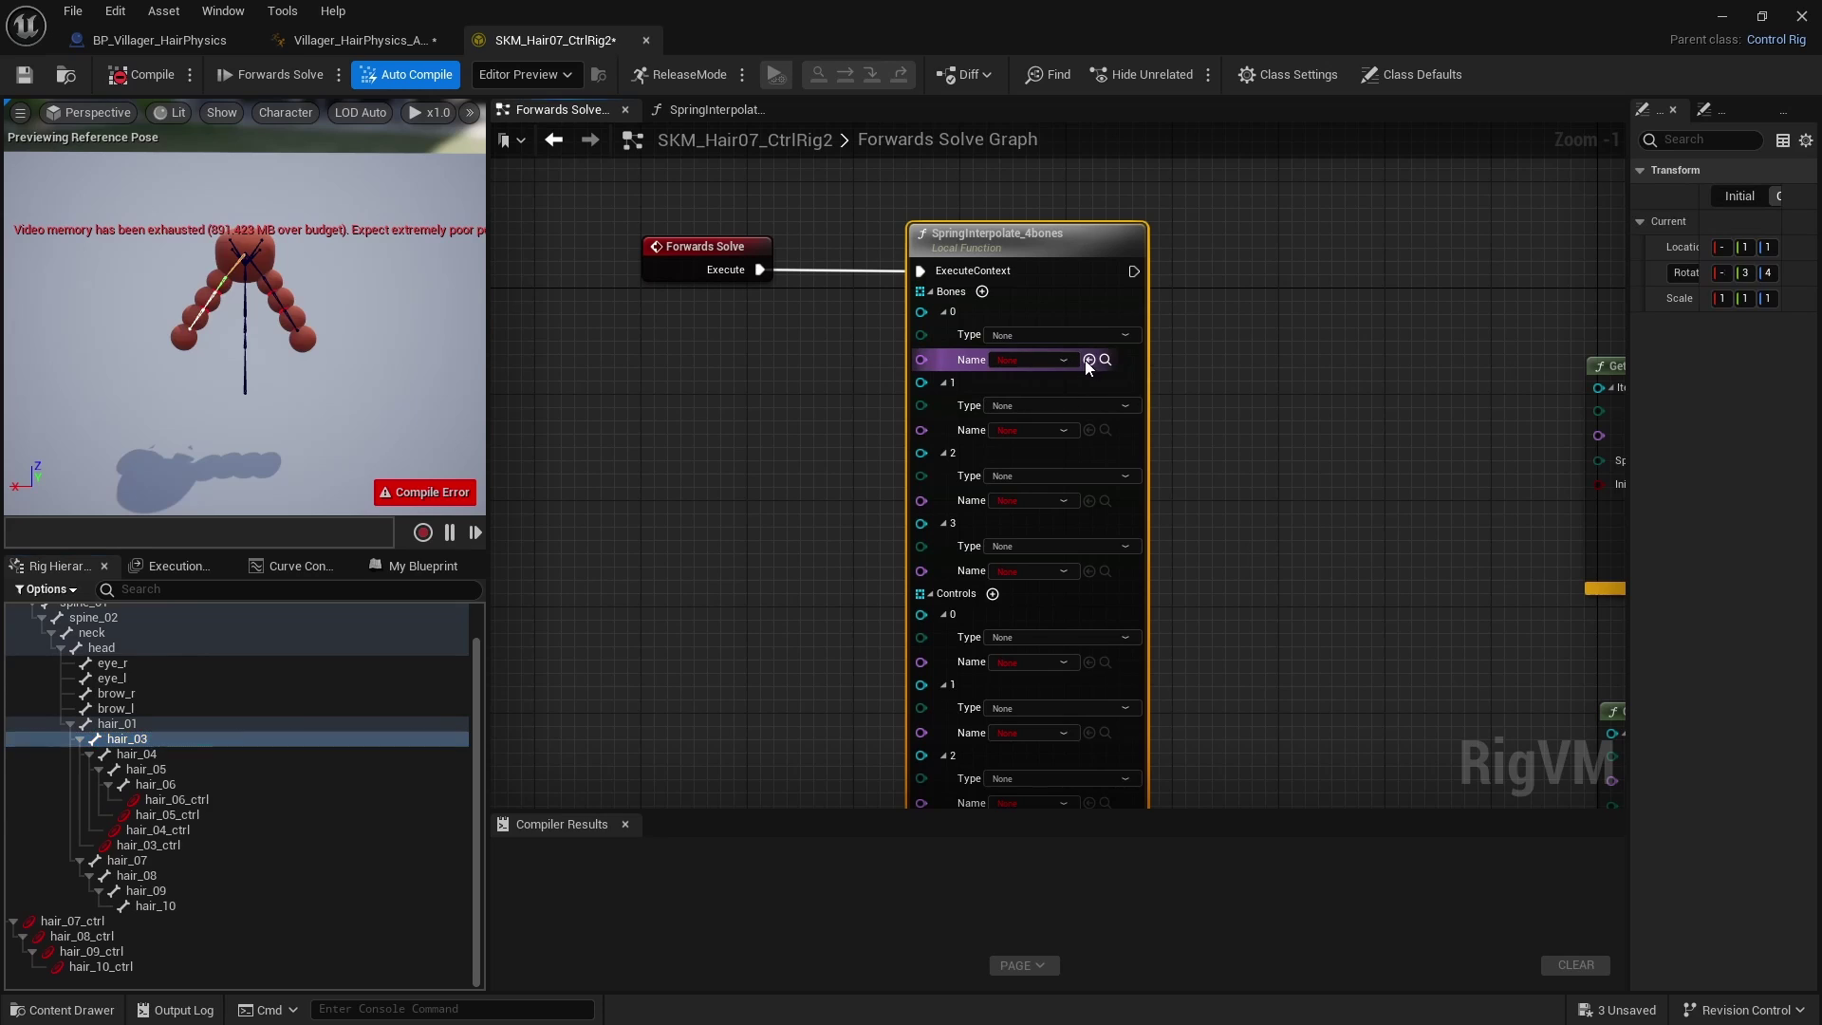
{"action": "left_click", "coordinate": [178, 754]}
{"action": "left_click", "coordinate": [1089, 430]}
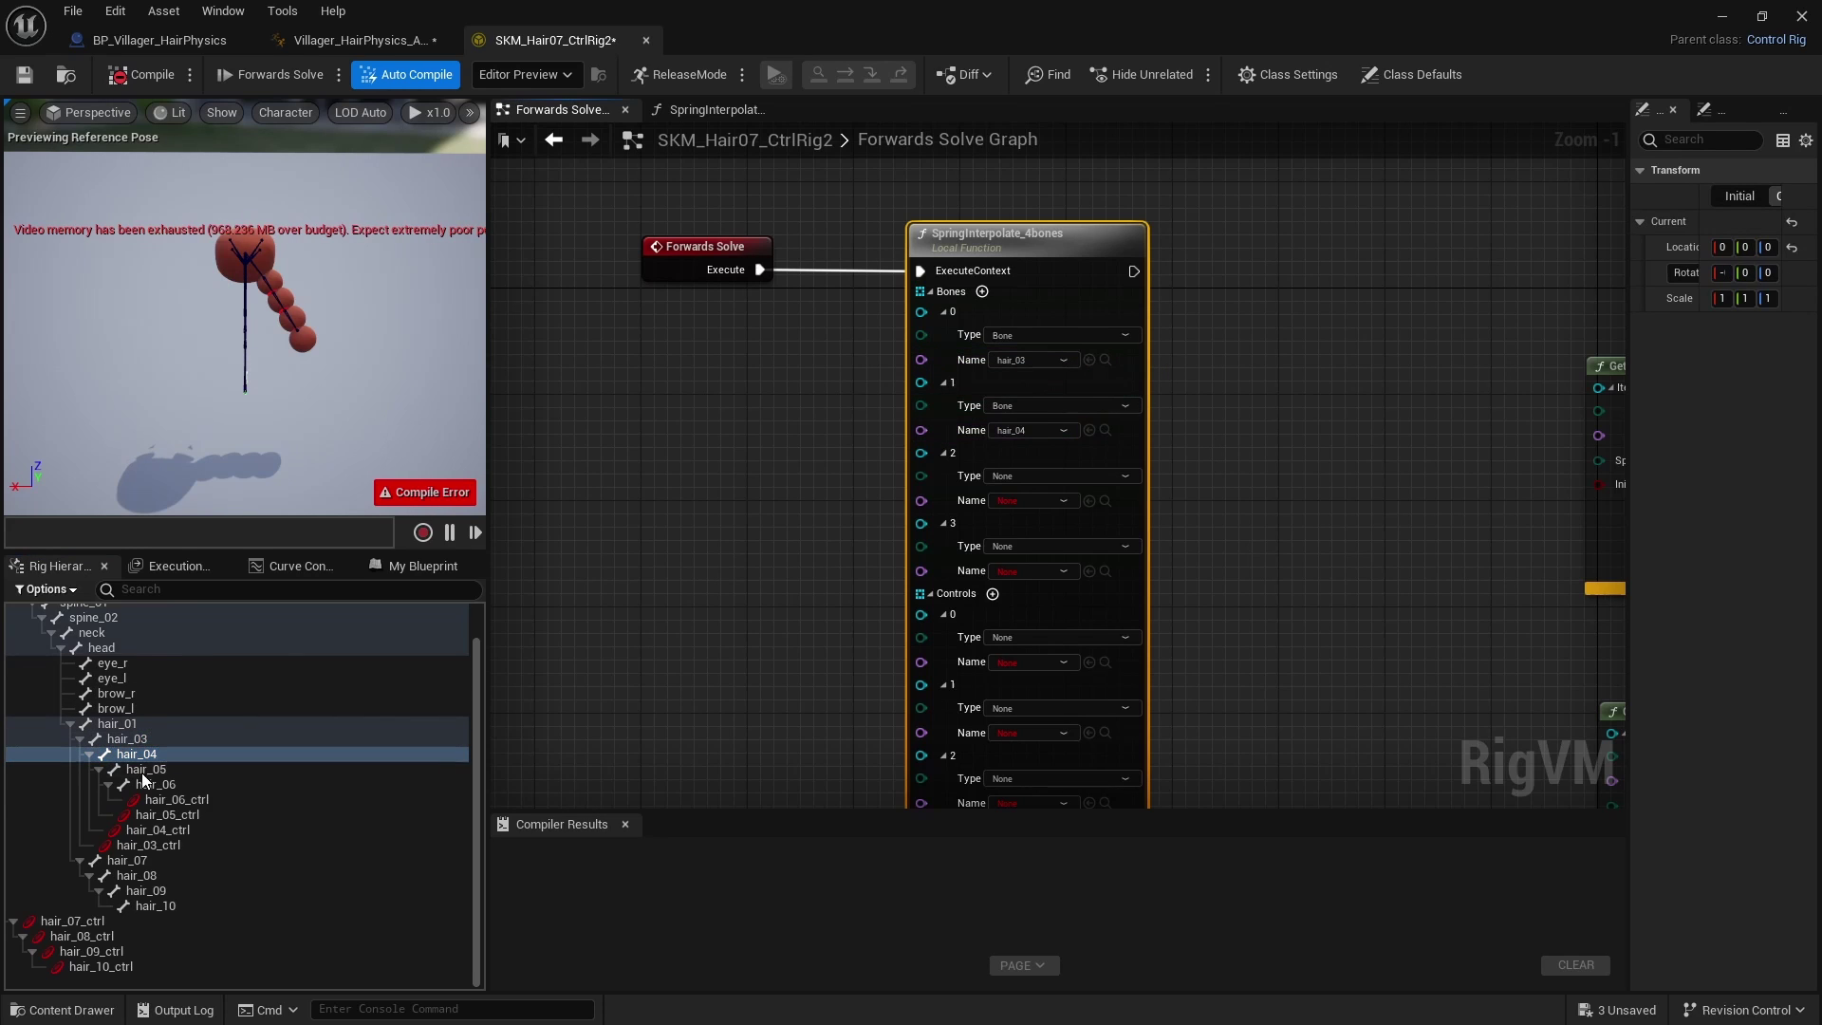
{"action": "left_click", "coordinate": [162, 769]}
{"action": "left_click", "coordinate": [1089, 500]}
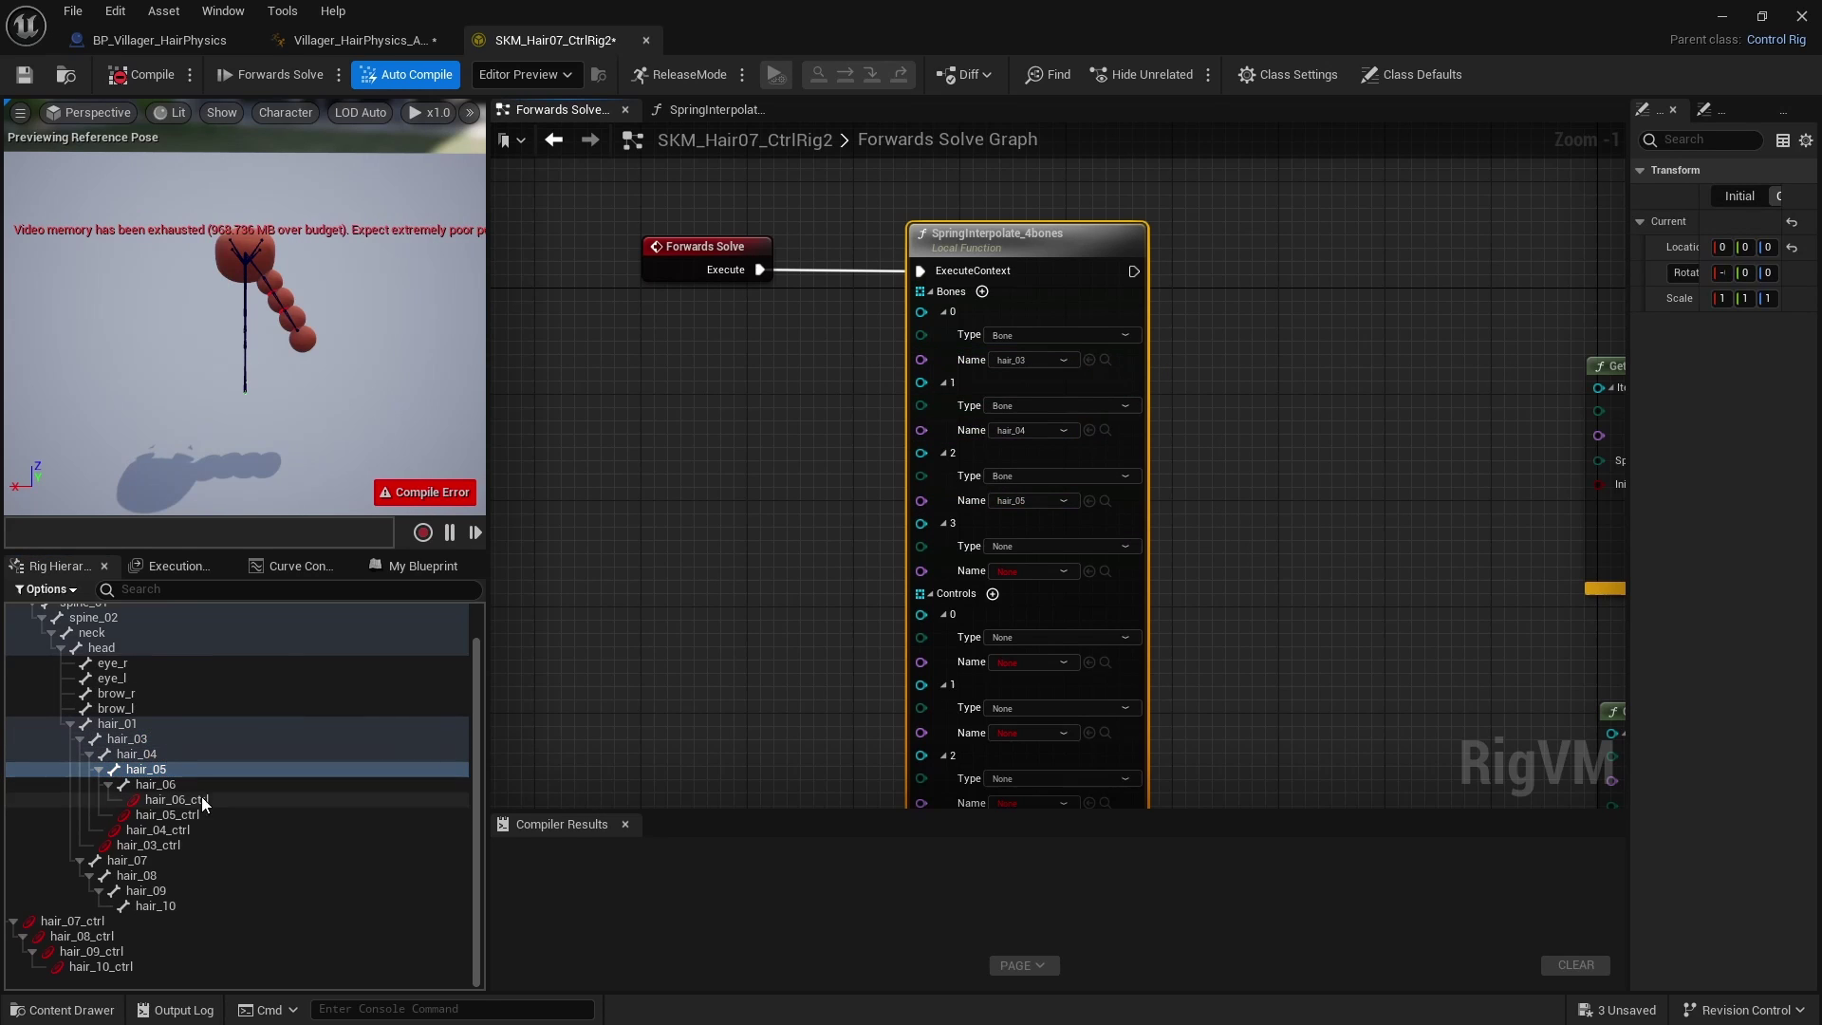
{"action": "left_click", "coordinate": [166, 784]}
{"action": "left_click", "coordinate": [1090, 570]}
Step: Add the missing fourth Controls element and assign hair_03_ctrl, hair_04_ctrl, hair_05_ctrl and hair_06_ctrl to elements 0 to 3
{"action": "right_click_drag", "start_coordinate": [764, 711], "coordinate": [717, 569]}
{"action": "left_click", "coordinate": [173, 844]}
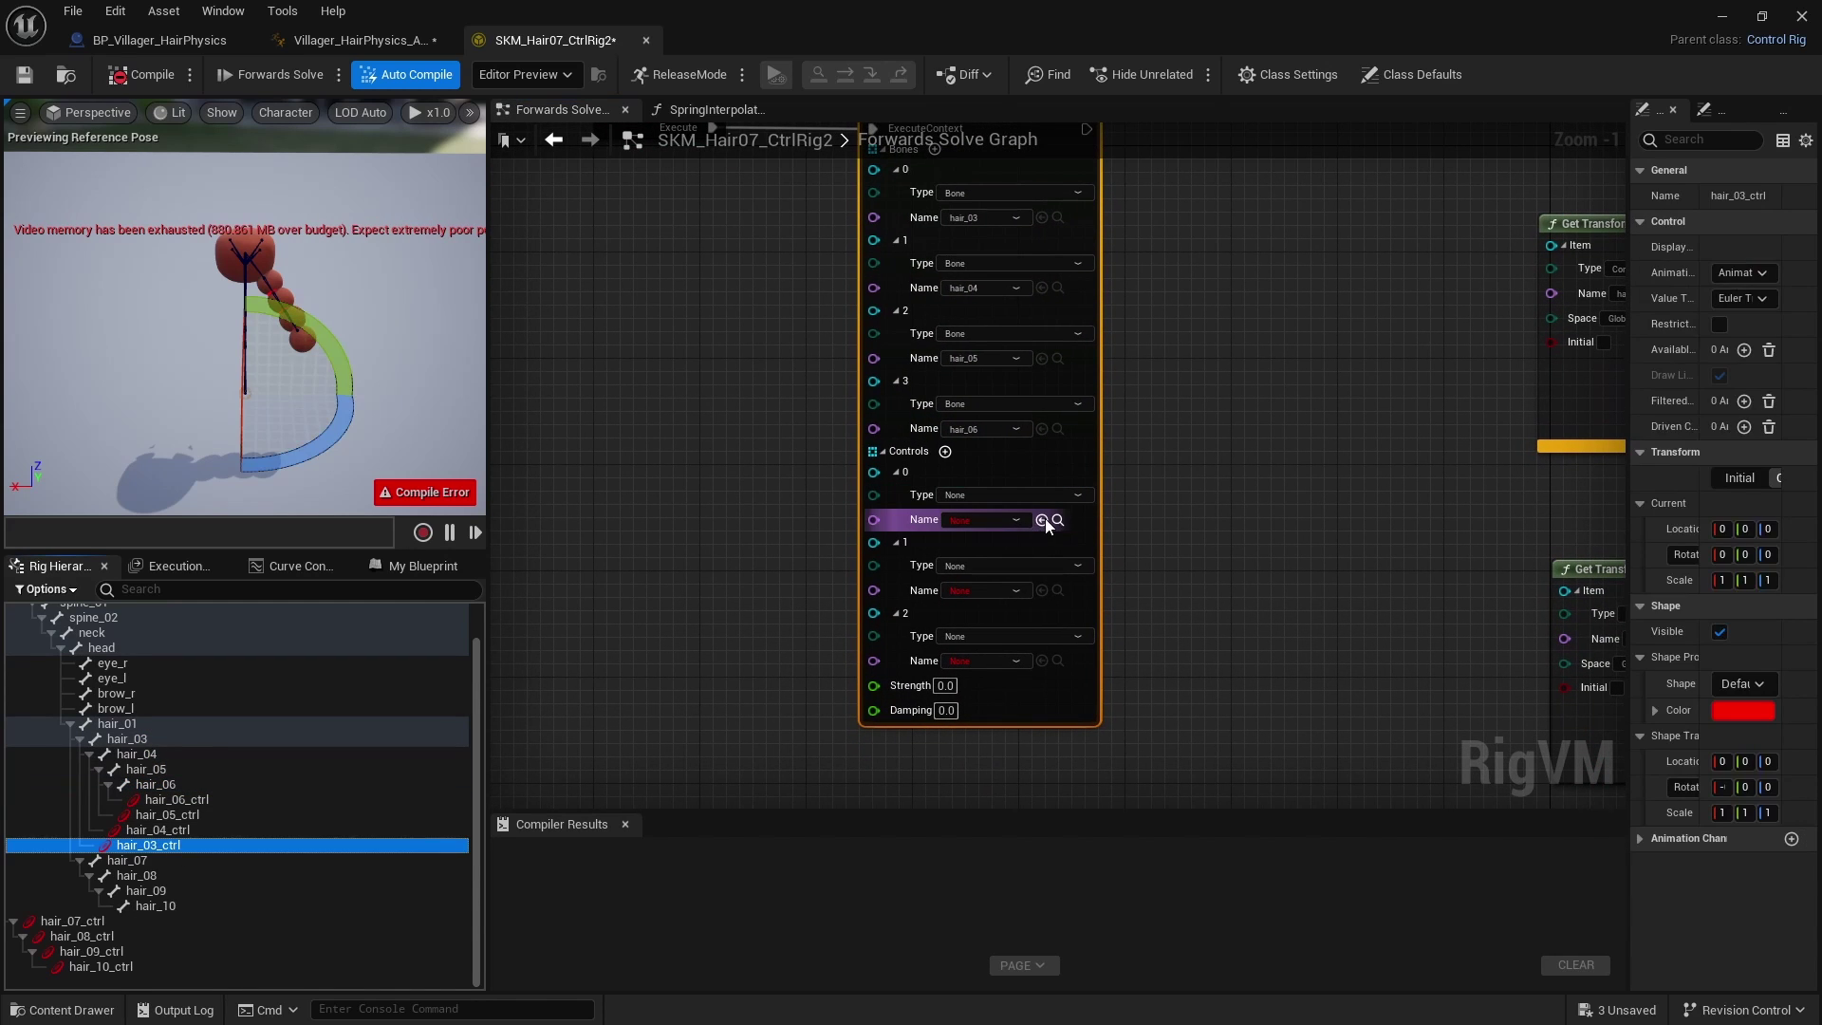
{"action": "left_click", "coordinate": [1043, 519]}
{"action": "left_click", "coordinate": [230, 827]}
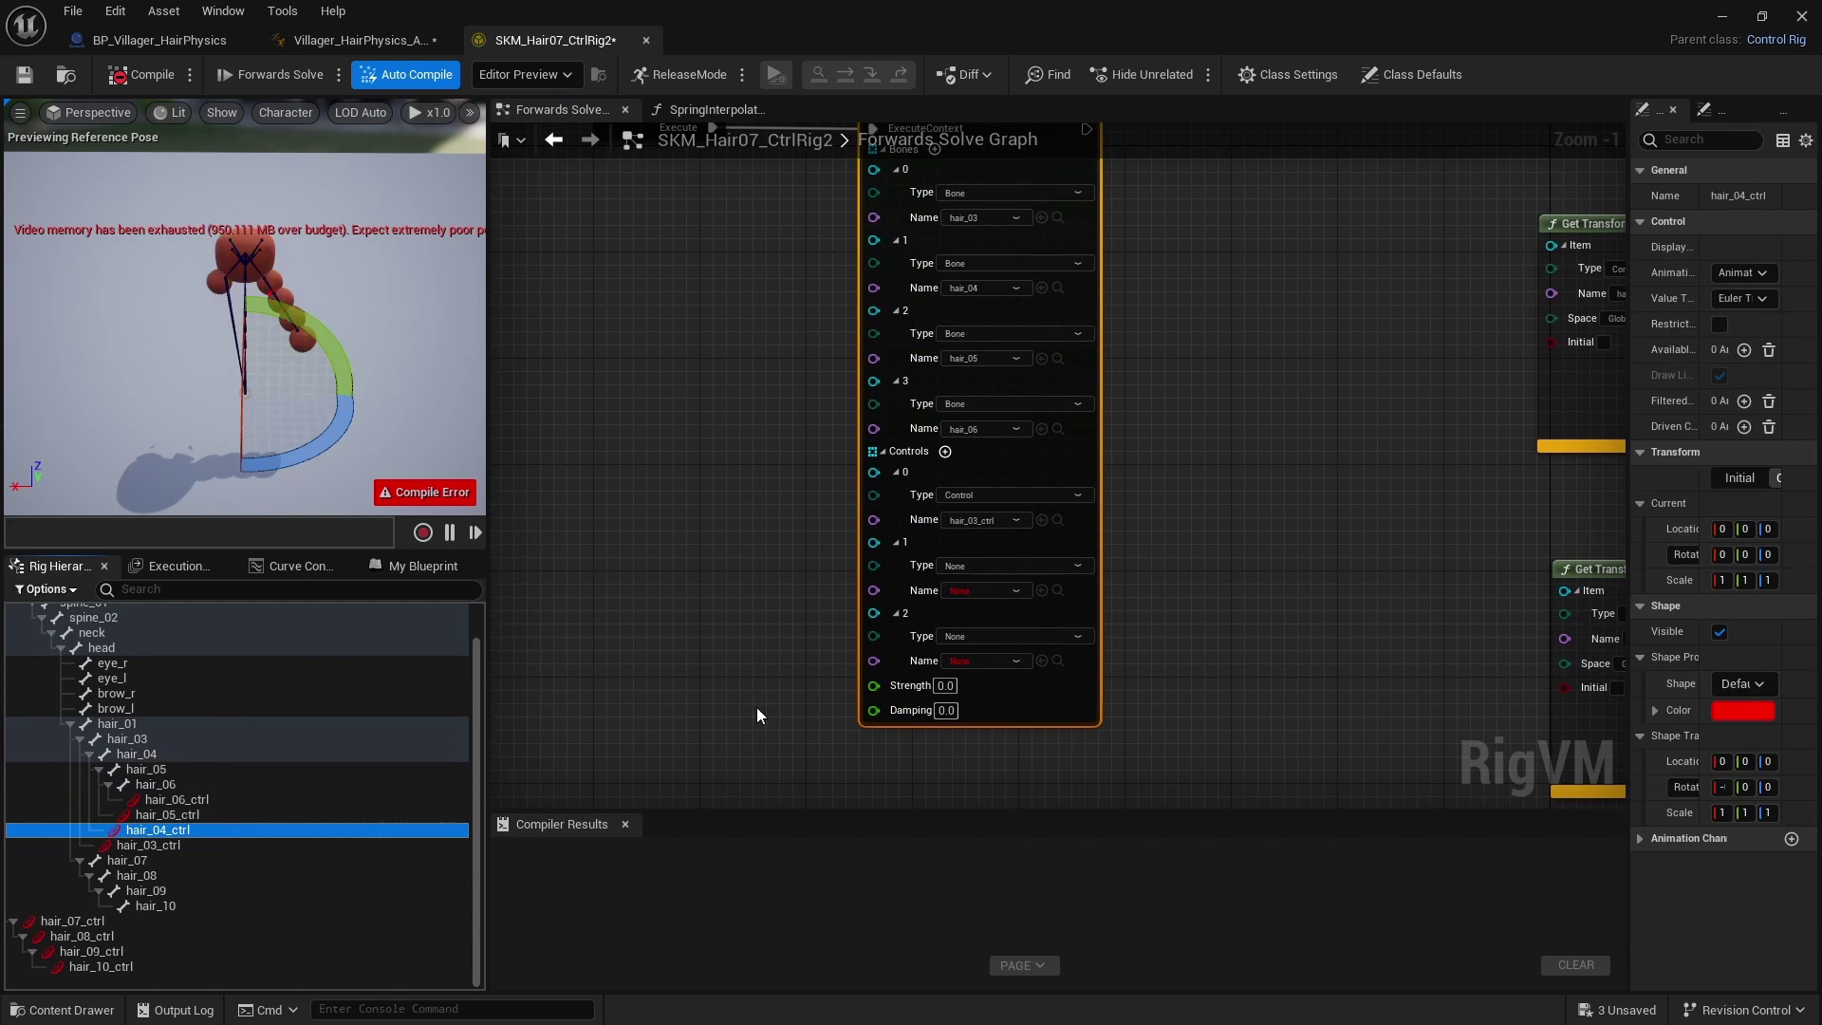
{"action": "left_click", "coordinate": [1043, 590]}
{"action": "left_click", "coordinate": [167, 814]}
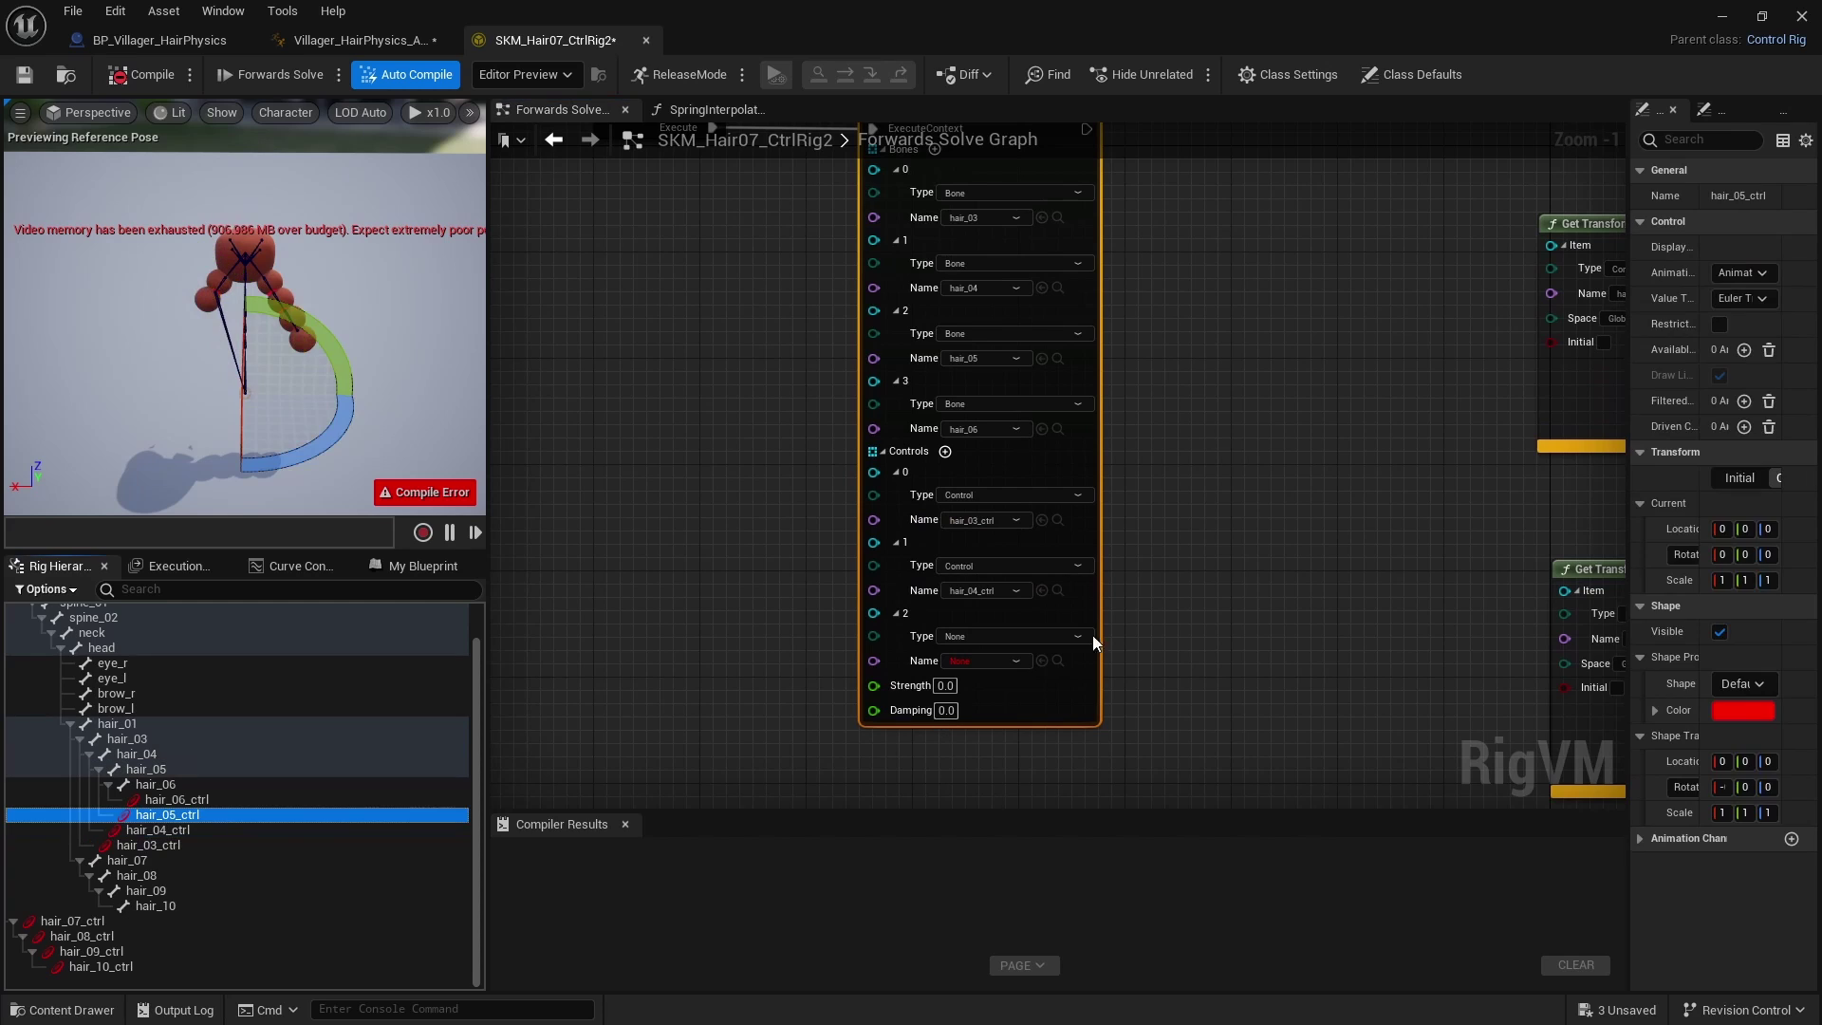
{"action": "left_click", "coordinate": [1042, 661]}
{"action": "left_click", "coordinate": [944, 451]}
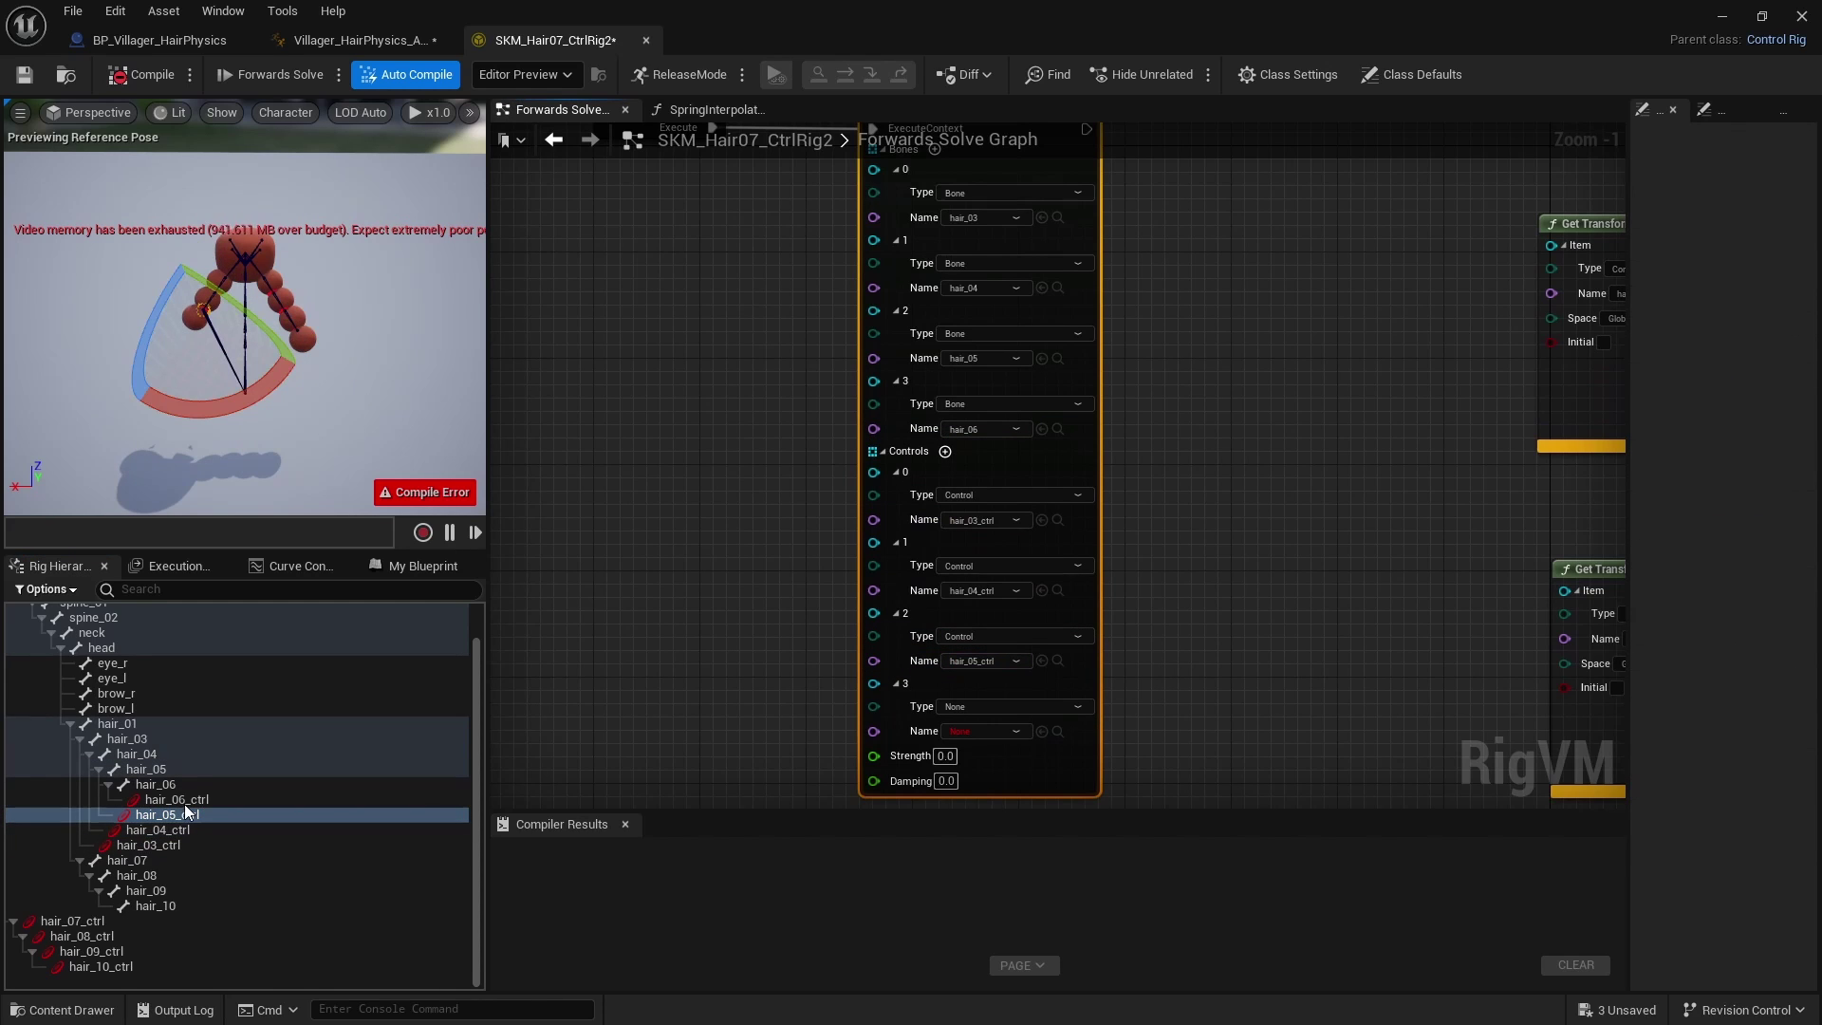
{"action": "left_click", "coordinate": [177, 799]}
{"action": "left_click", "coordinate": [1042, 730]}
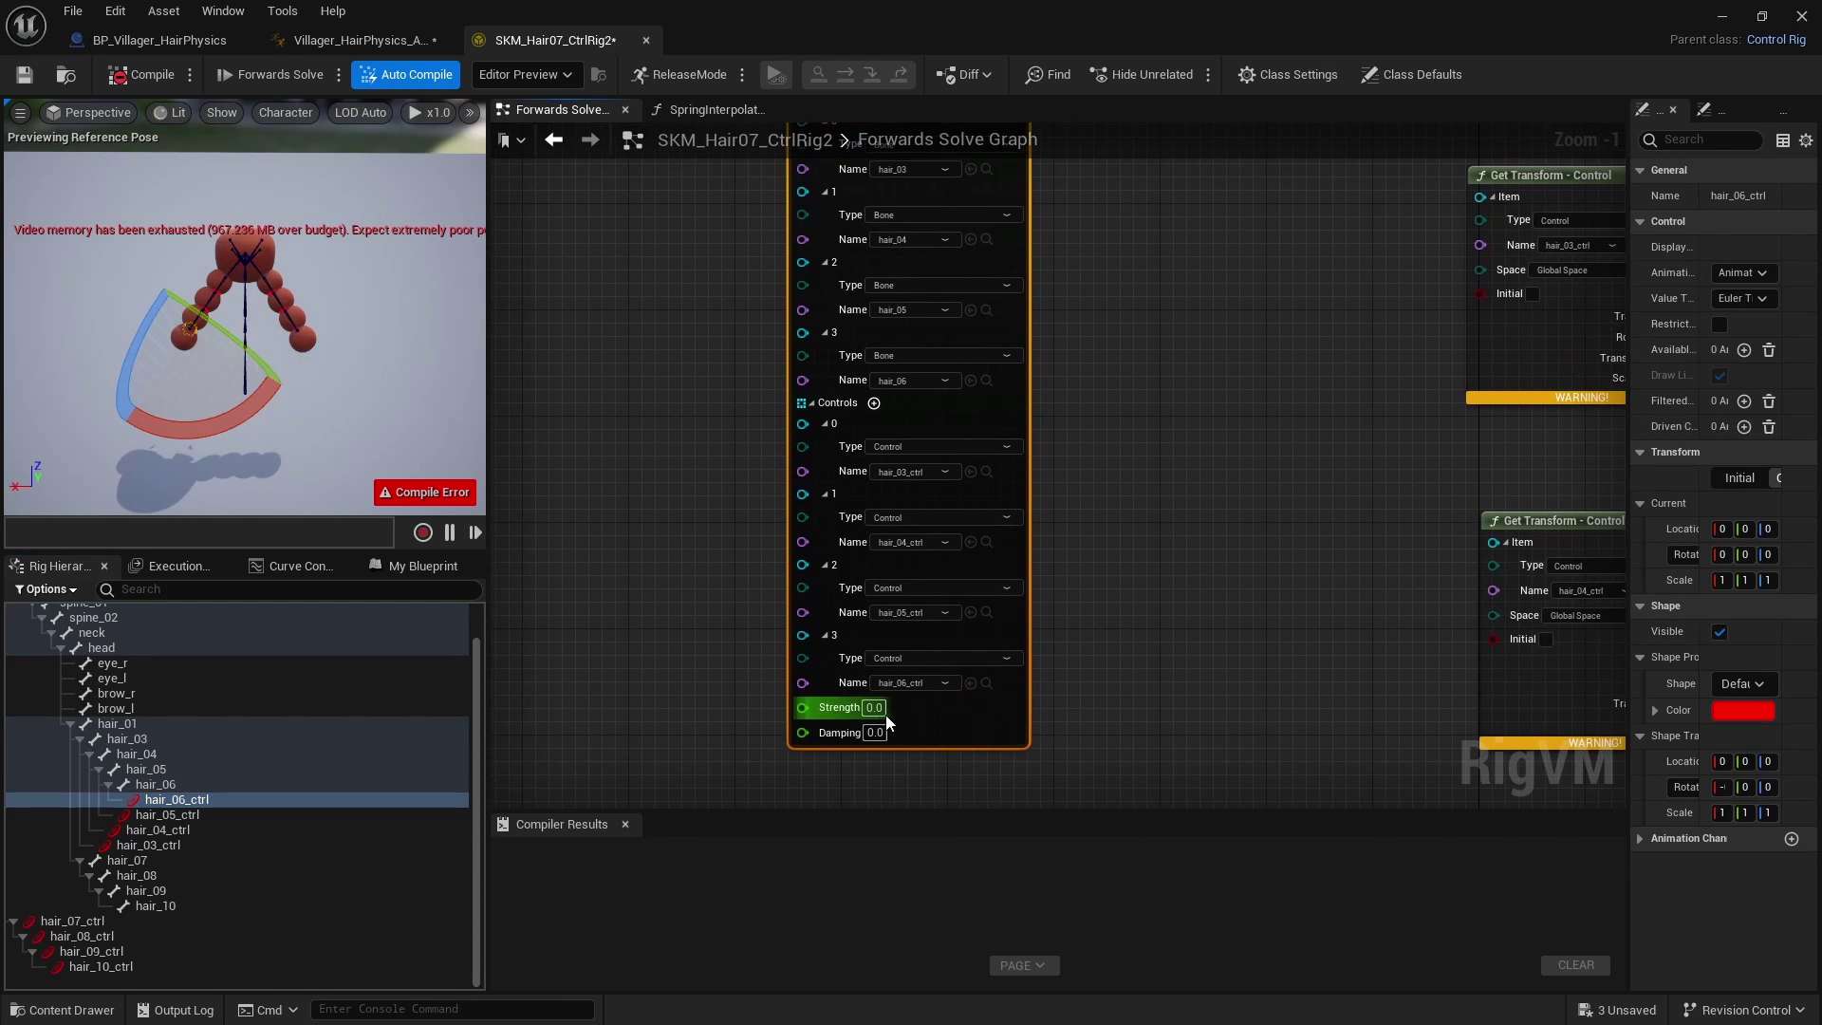
Step: Set the SpringInterpolate_4bones node's Strength to 2.0 and Damping to 0.1, and compile the control rig
{"action": "left_click", "coordinate": [873, 732]}
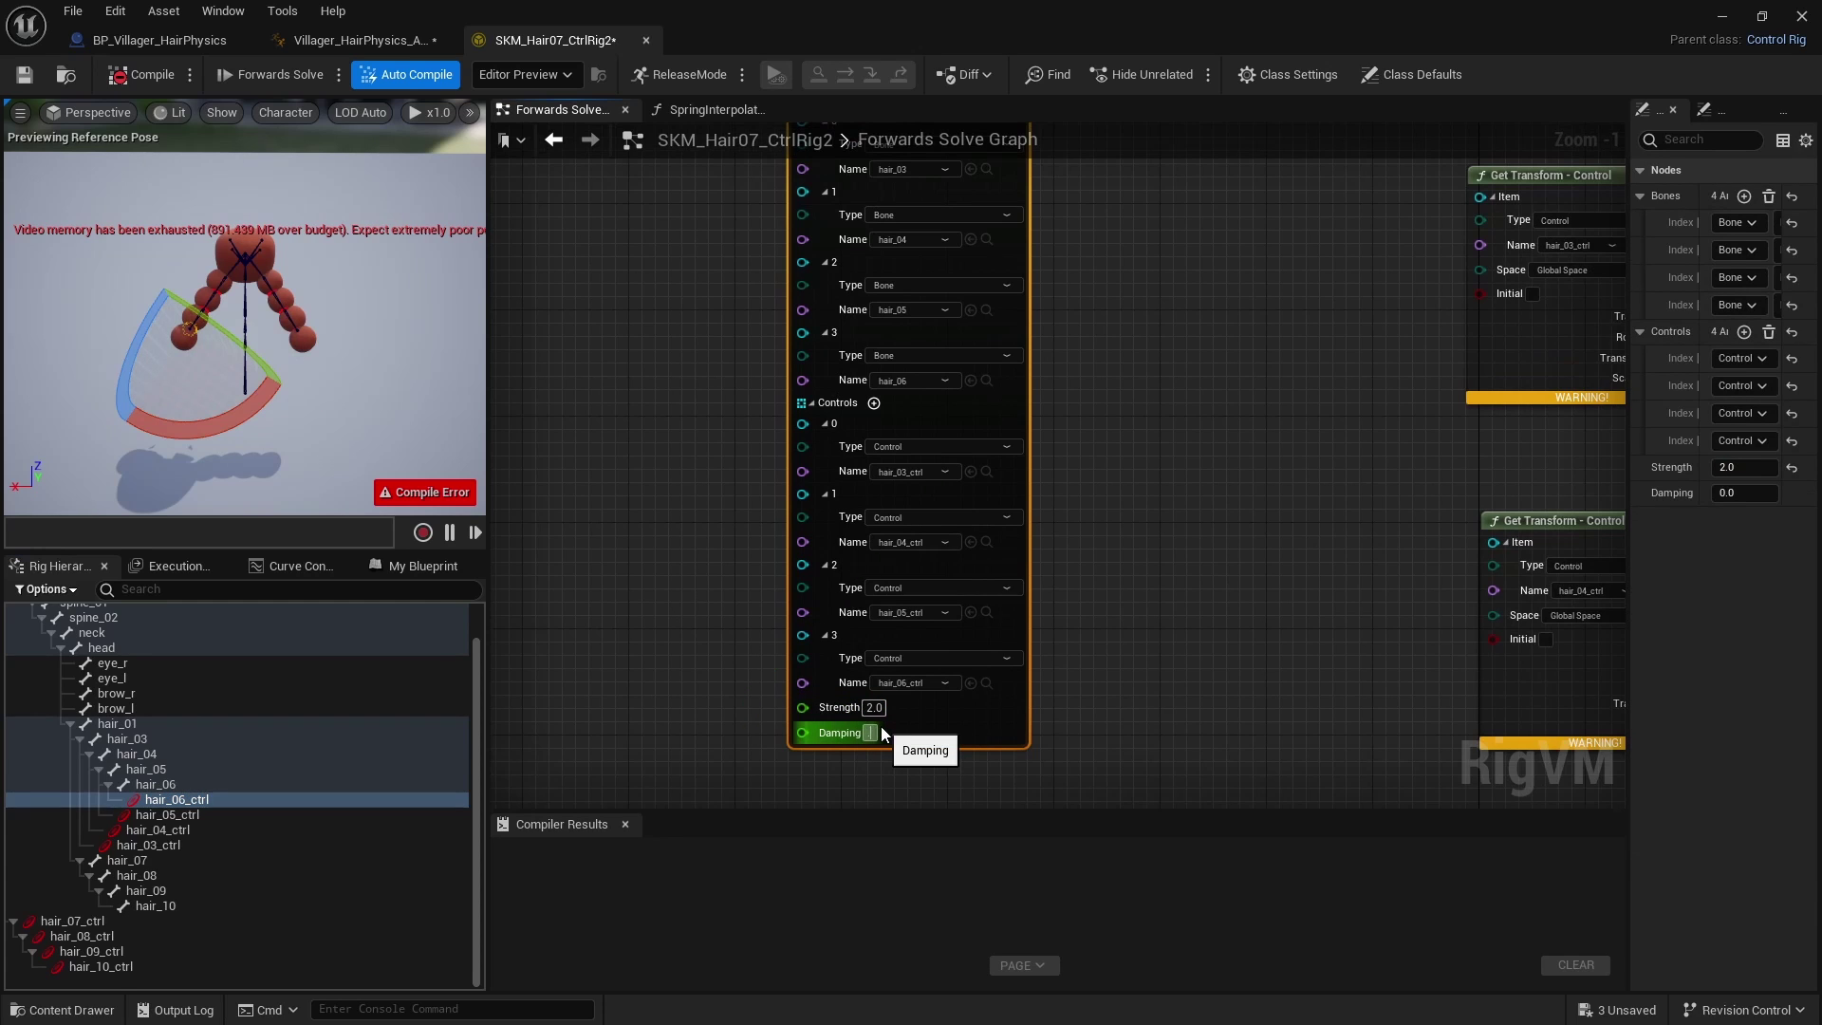
{"action": "type", "text": "0.1"}
{"action": "key", "text": "Return"}
{"action": "scroll", "coordinate": [1178, 504], "scroll_direction": "down", "scroll_amount": 2}
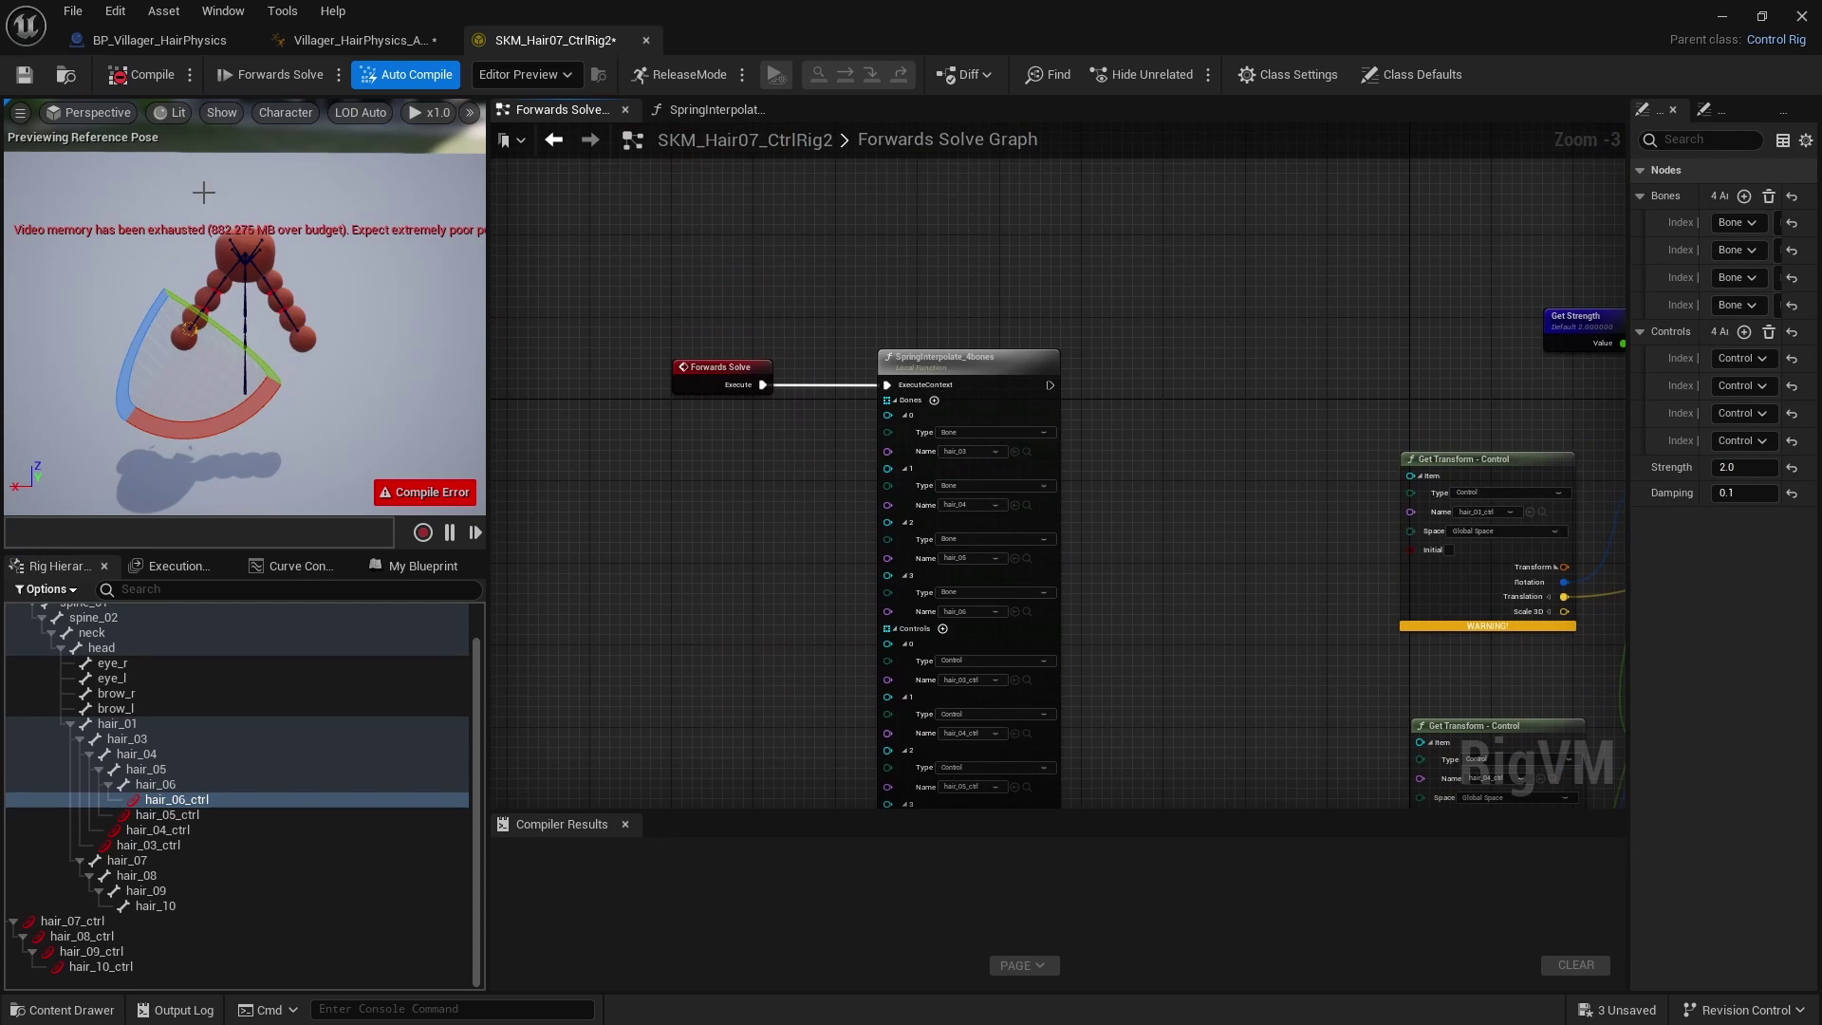
{"action": "left_click", "coordinate": [142, 75]}
Step: Review the inside of the SpringInterpolate_4bones function, and compile and save the control rig
{"action": "scroll", "coordinate": [750, 532], "scroll_direction": "up", "scroll_amount": 2}
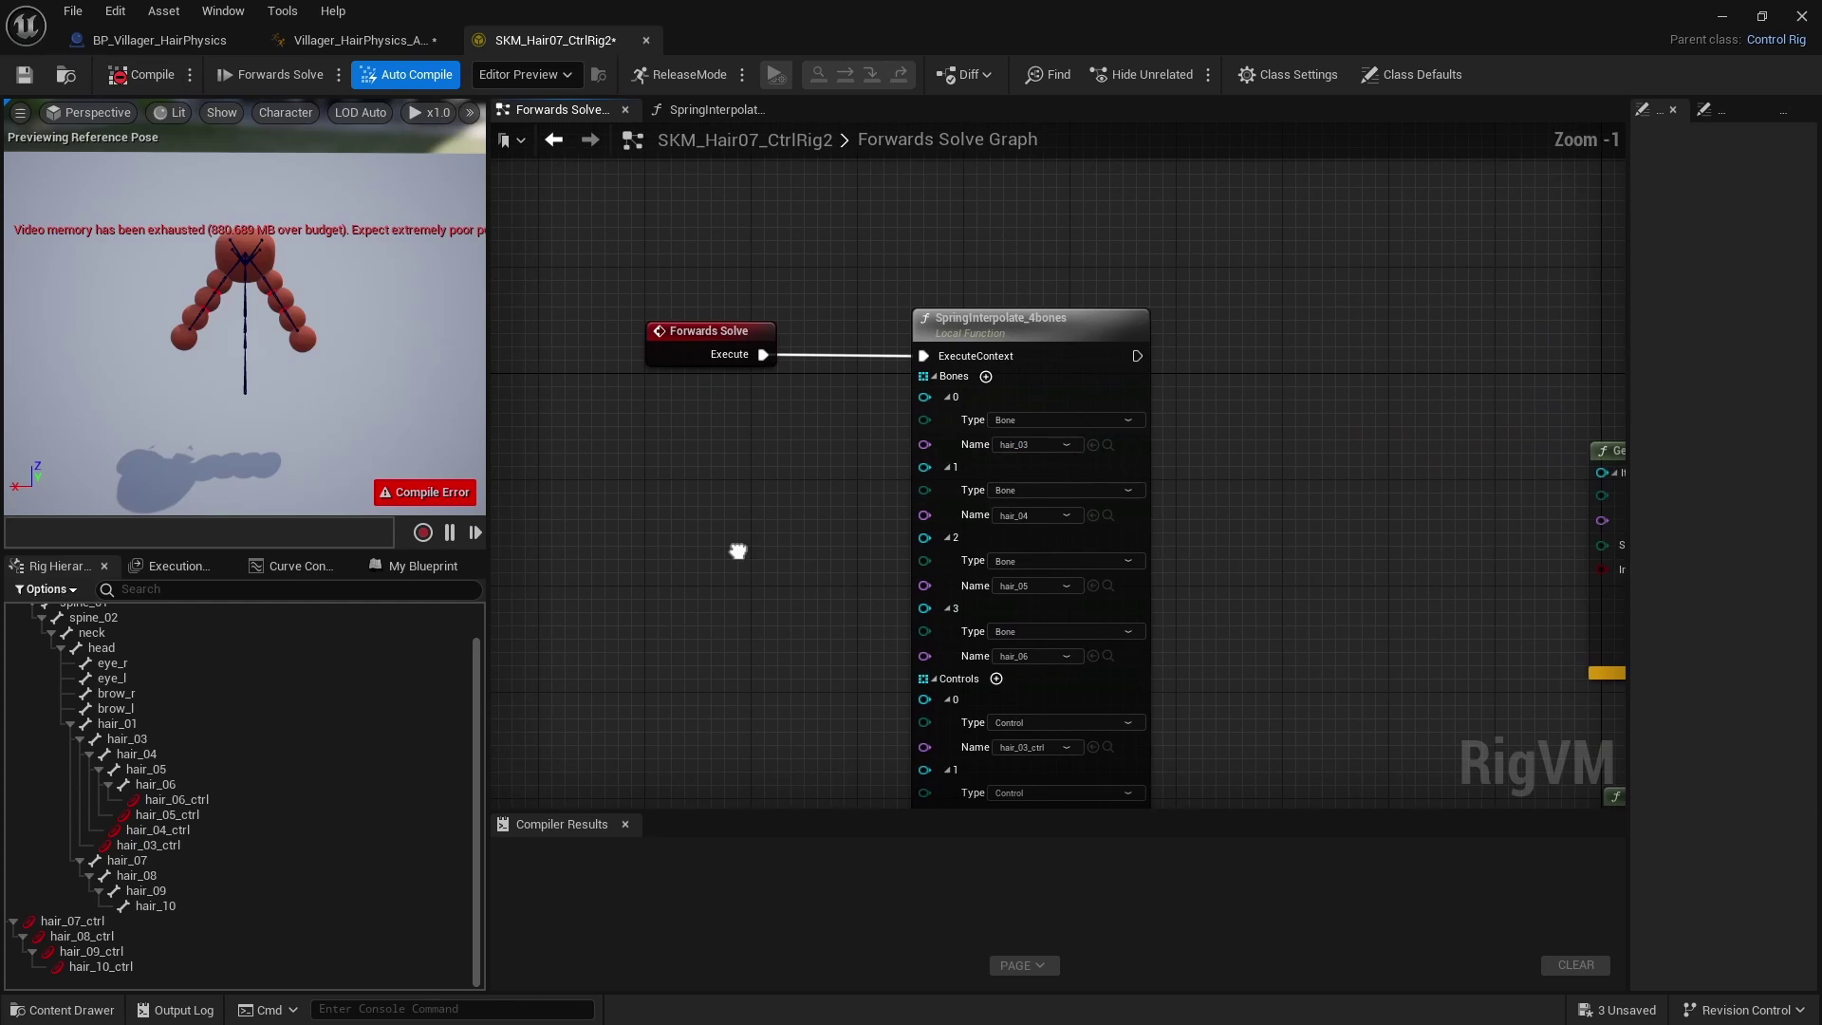
{"action": "right_click_drag", "start_coordinate": [805, 567], "coordinate": [705, 552]}
{"action": "scroll", "coordinate": [1081, 533], "scroll_direction": "down", "scroll_amount": 2}
{"action": "right_click_drag", "start_coordinate": [1091, 531], "coordinate": [1117, 465]}
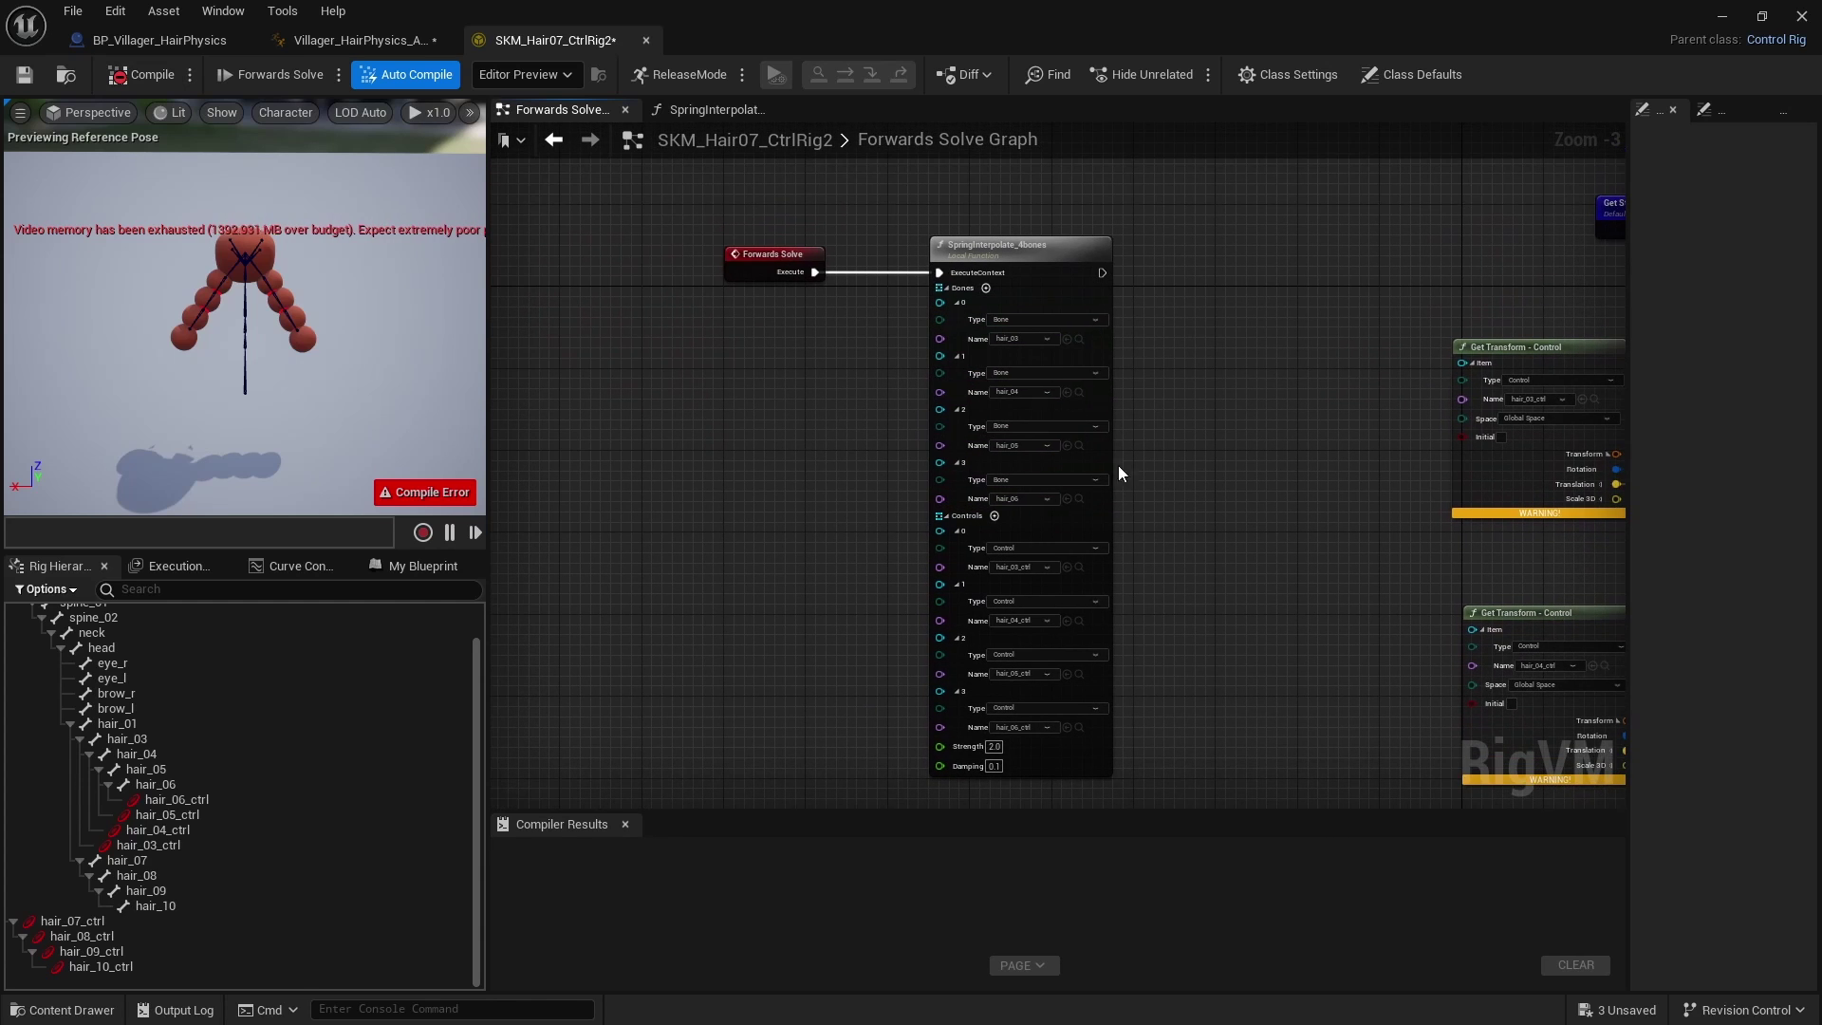
{"action": "double_click", "coordinate": [1048, 250]}
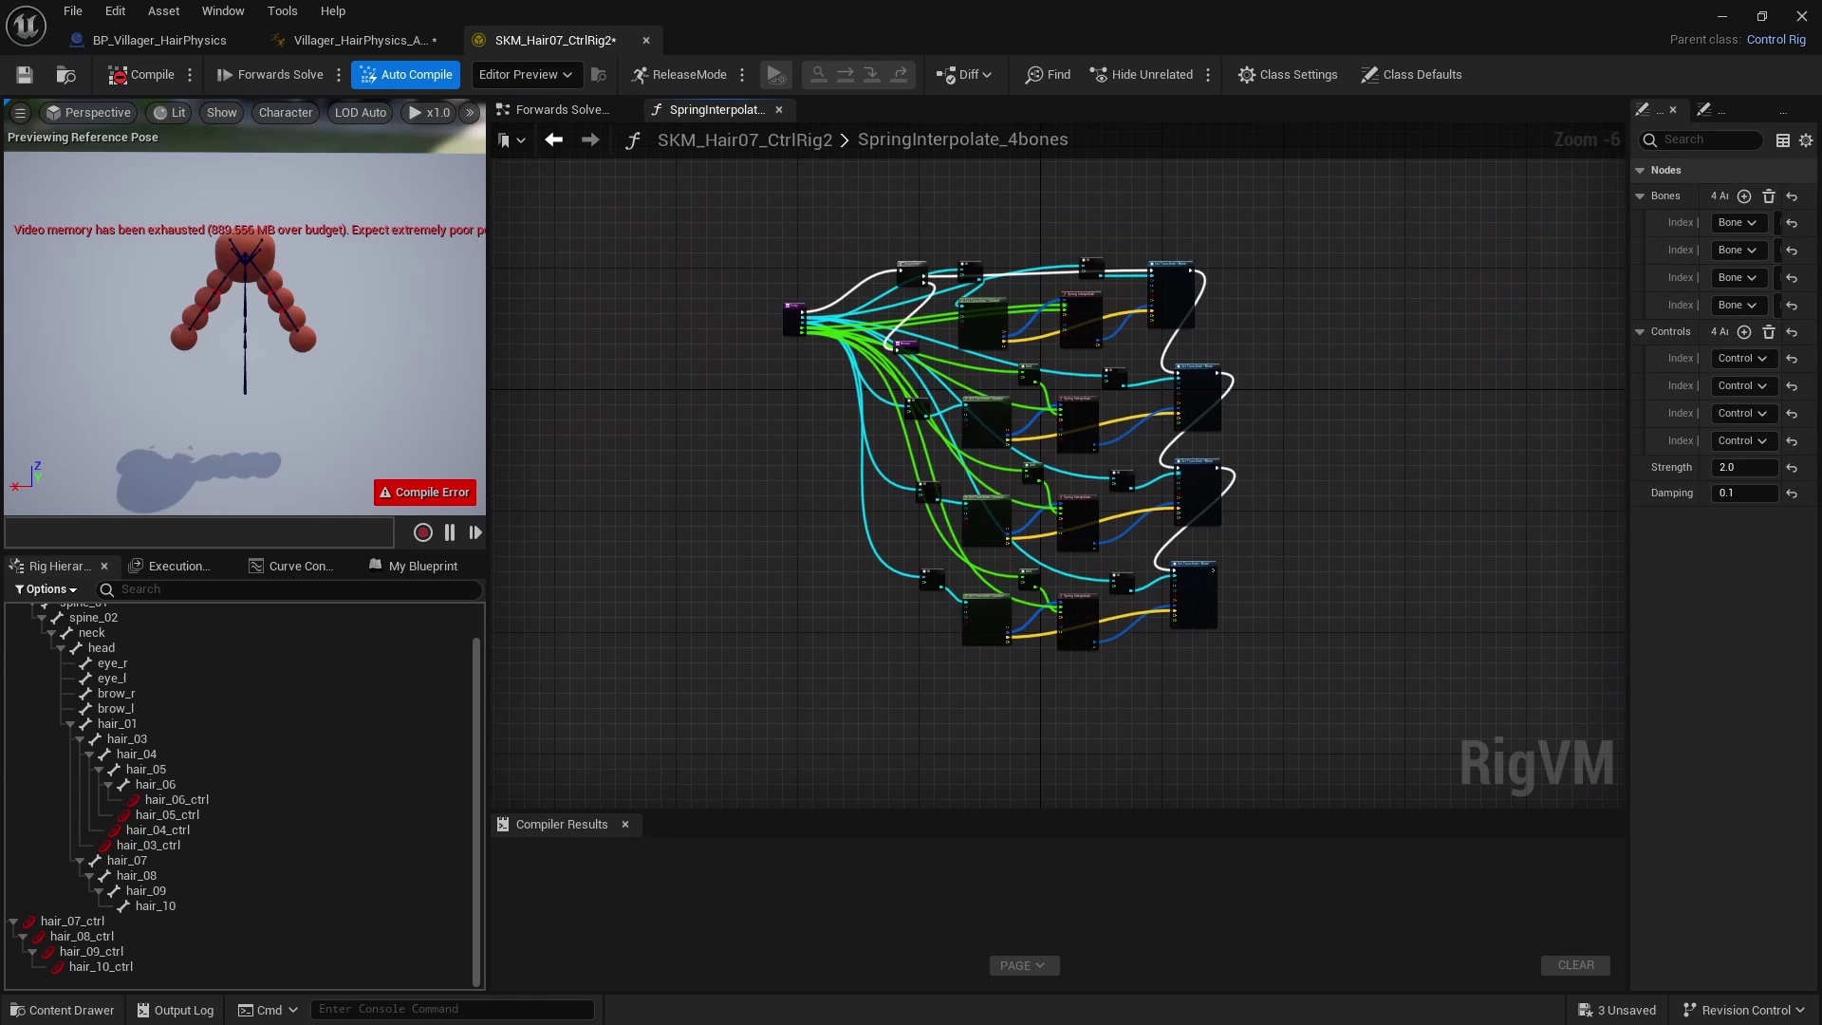
{"action": "scroll", "coordinate": [854, 360], "scroll_direction": "up", "scroll_amount": 1}
{"action": "right_click_drag", "start_coordinate": [784, 600], "coordinate": [647, 460]}
{"action": "left_click", "coordinate": [143, 75]}
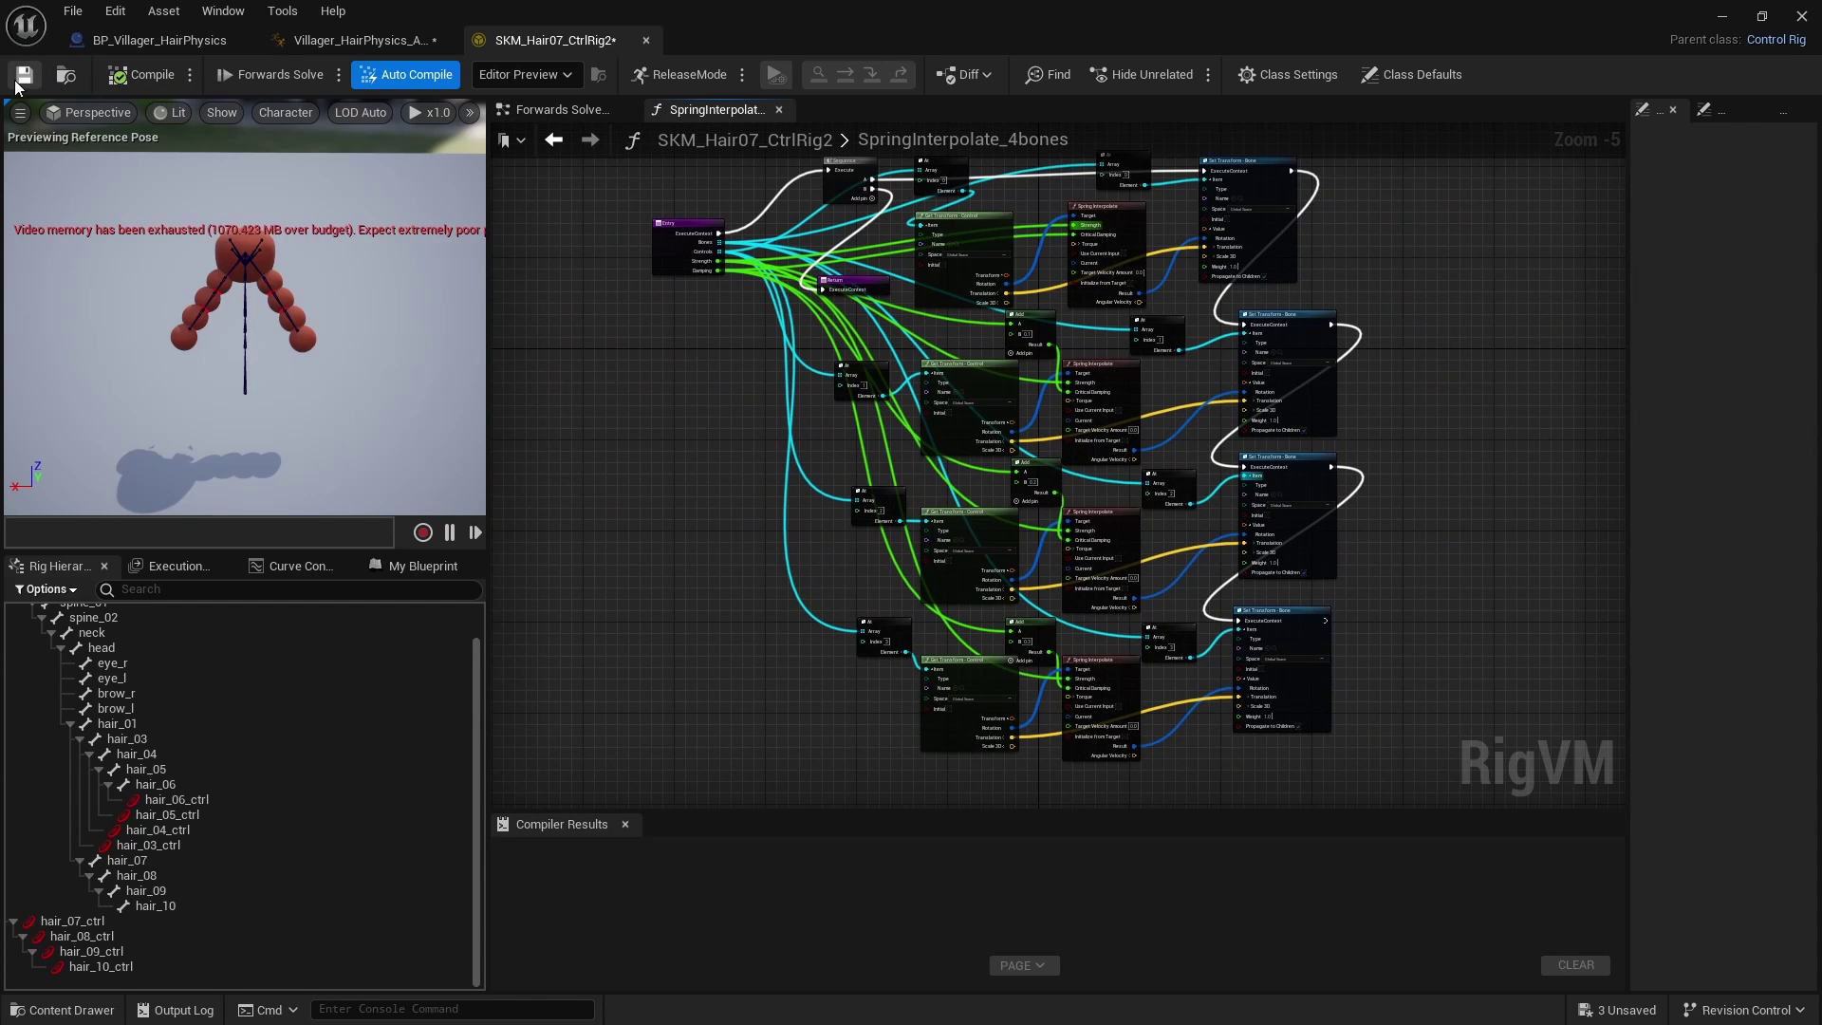
{"action": "left_click", "coordinate": [23, 79]}
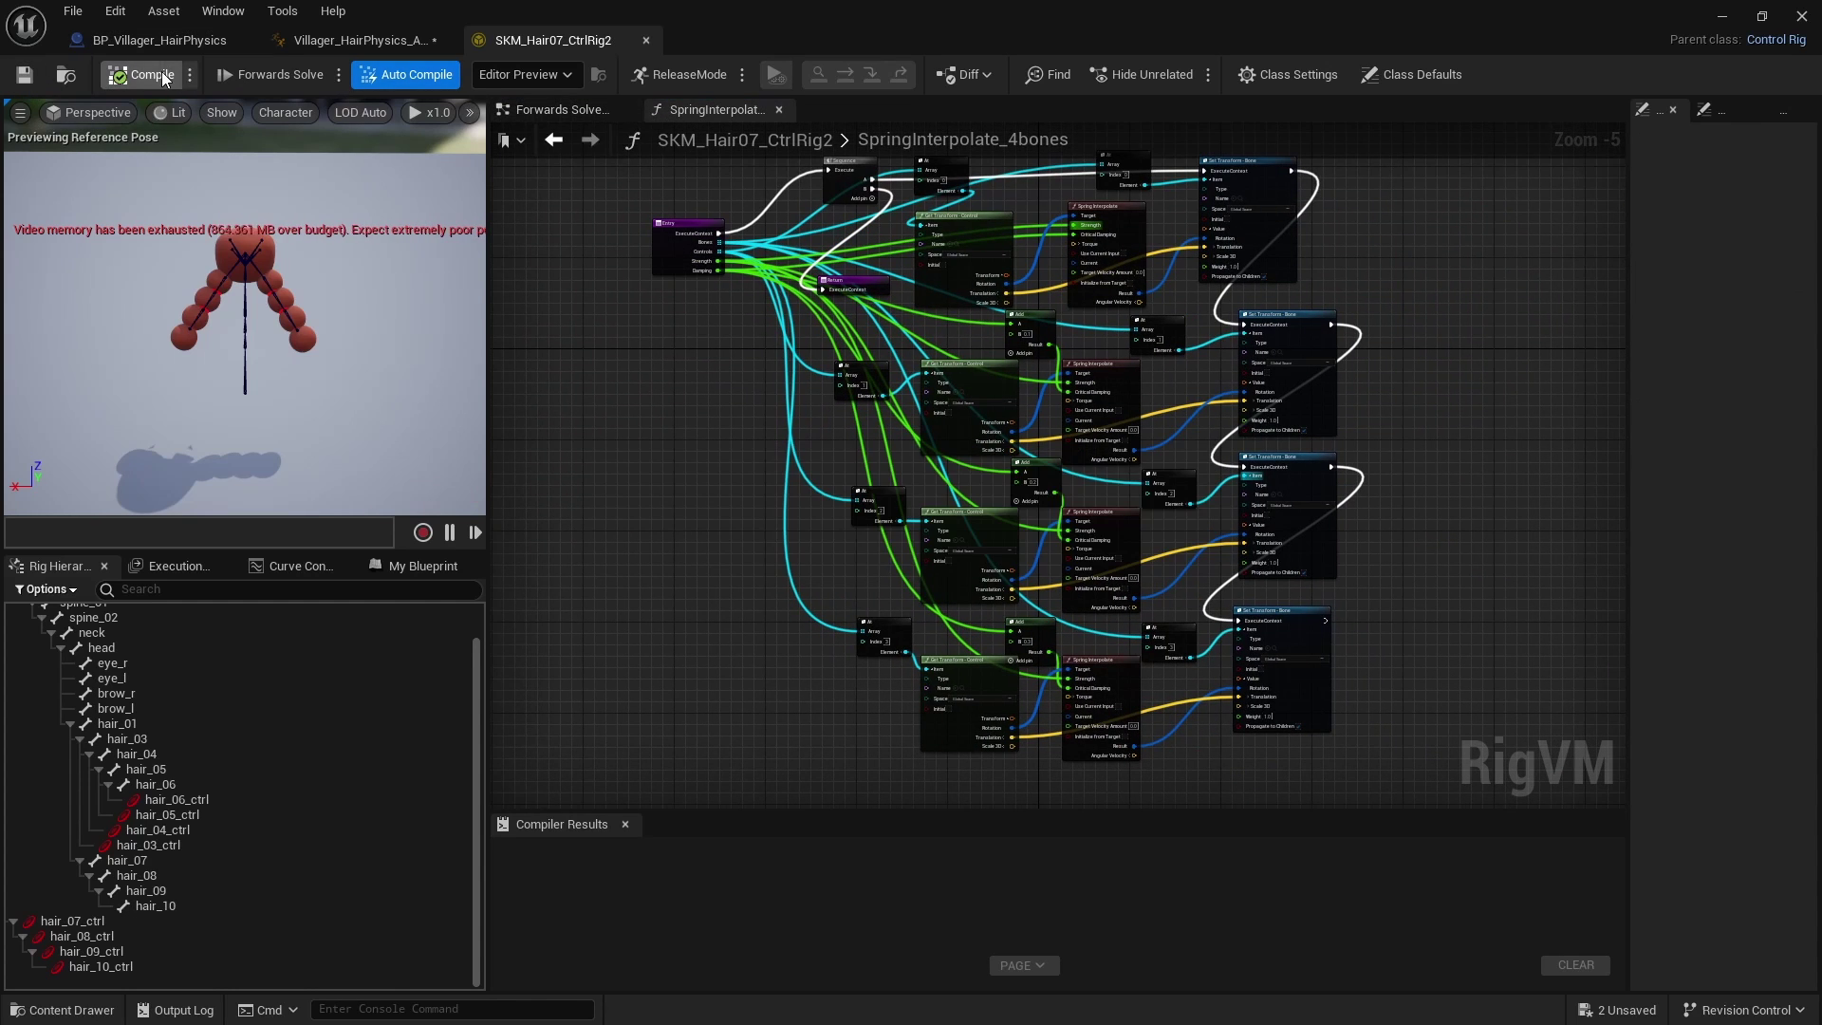
Step: Return to the Forwards Solve Graph and check the braid's motion on the character in BP_Villager_HairPhysics
{"action": "left_click", "coordinate": [559, 111]}
{"action": "scroll", "coordinate": [678, 474], "scroll_direction": "up", "scroll_amount": 3}
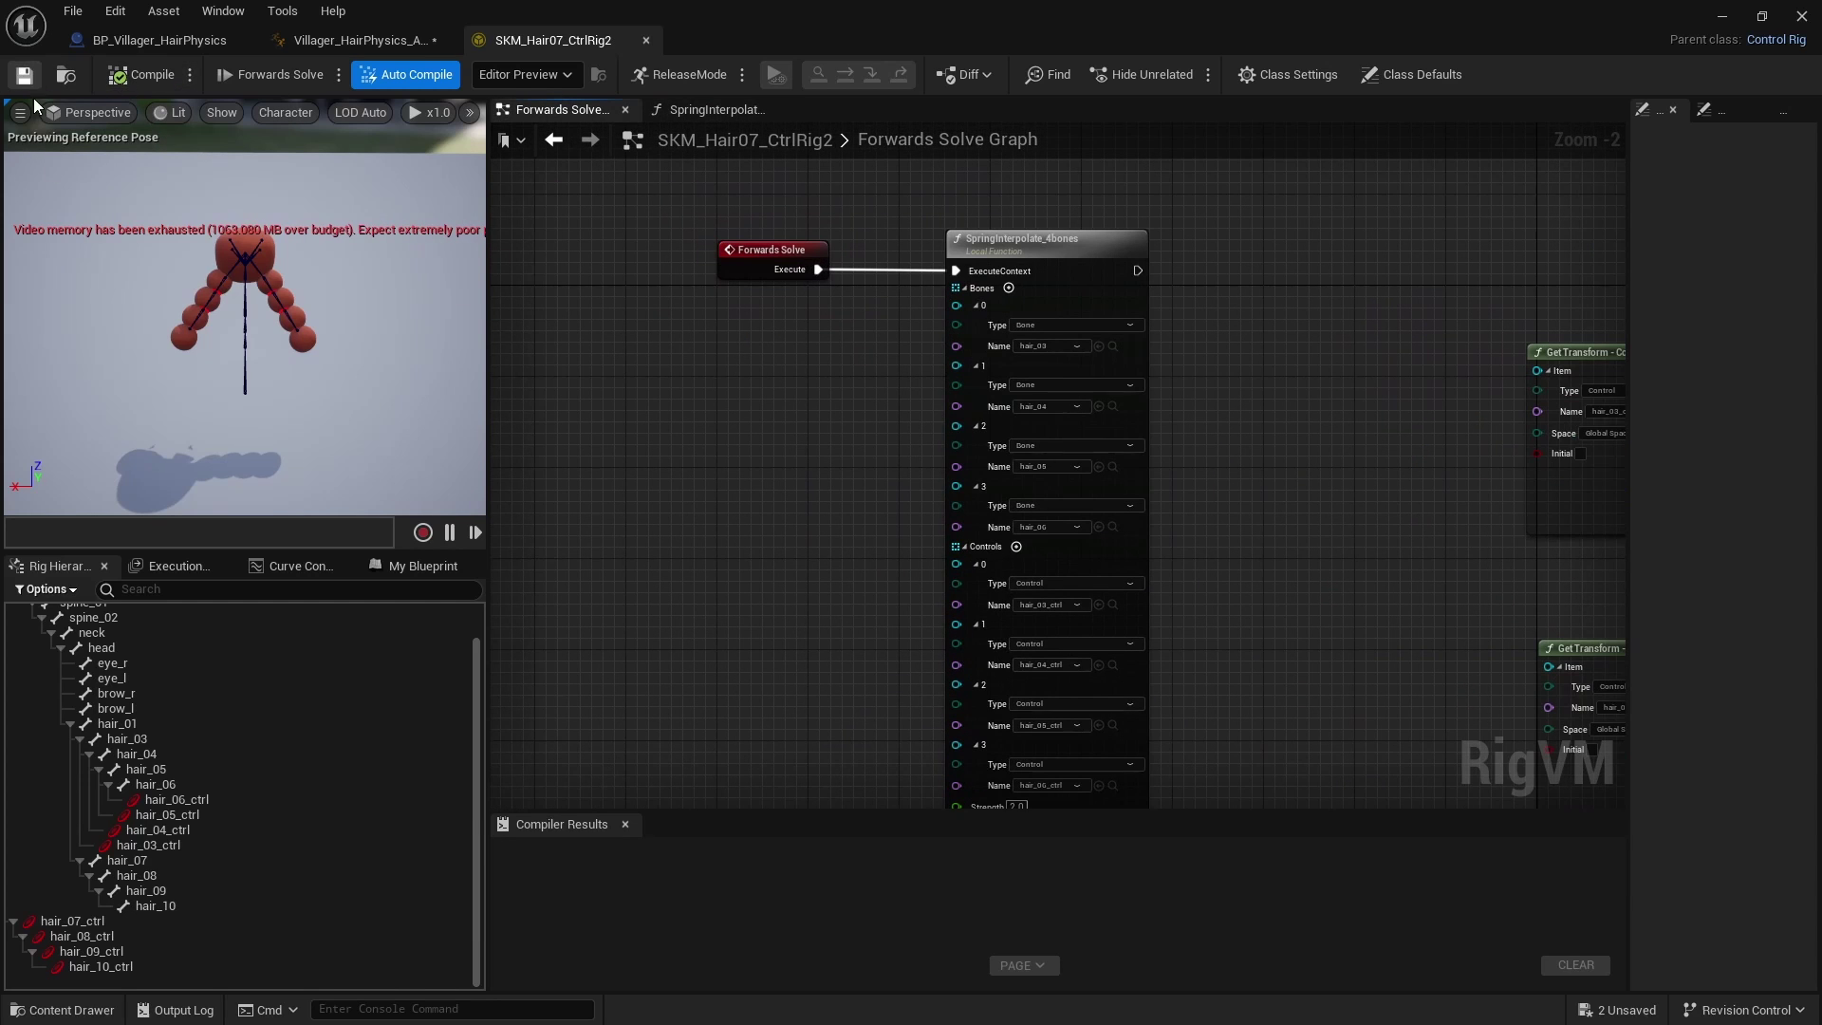
{"action": "left_click_drag", "start_coordinate": [268, 334], "coordinate": [379, 328], "text": "alt"}
{"action": "right_click_drag", "start_coordinate": [747, 478], "coordinate": [697, 454]}
{"action": "scroll", "coordinate": [617, 427], "scroll_direction": "down", "scroll_amount": 1}
{"action": "left_click", "coordinate": [142, 42]}
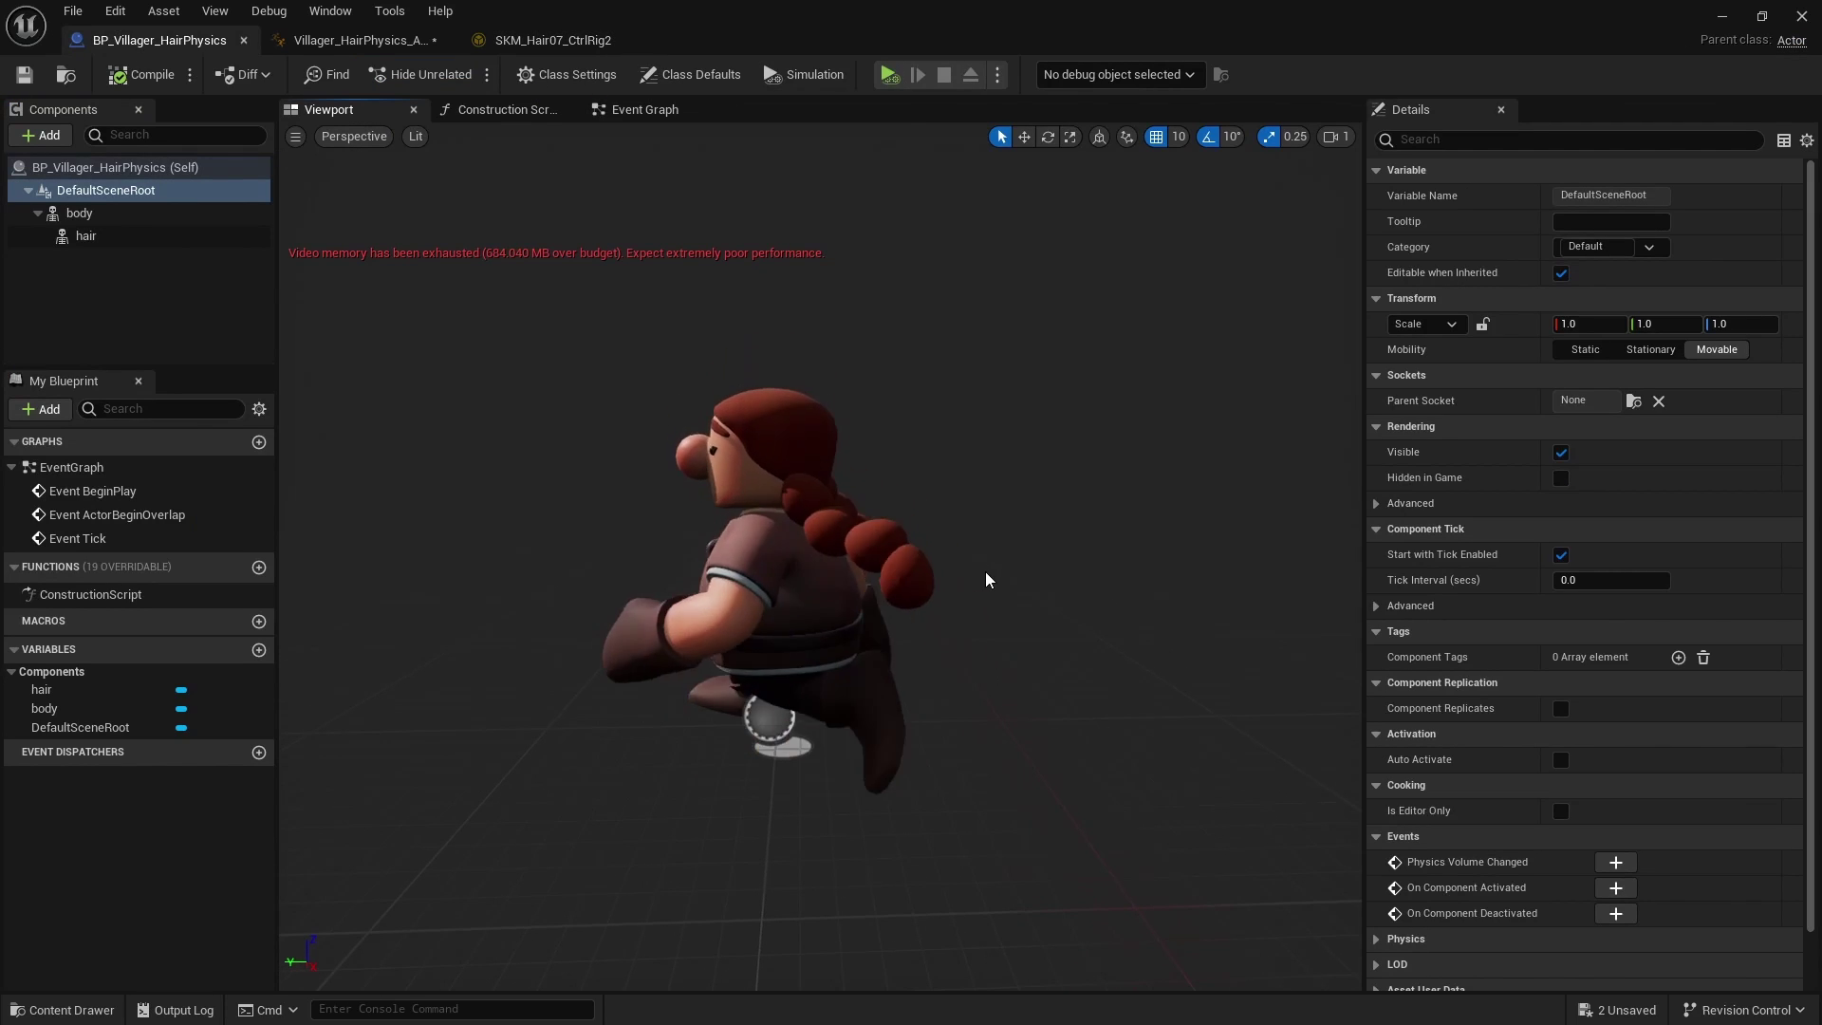
Step: Test the hair motion in BP_Villager_HairPhysics with the function node's Damping at 0.5, and set Damping back to 0.1
{"action": "left_click", "coordinate": [536, 40]}
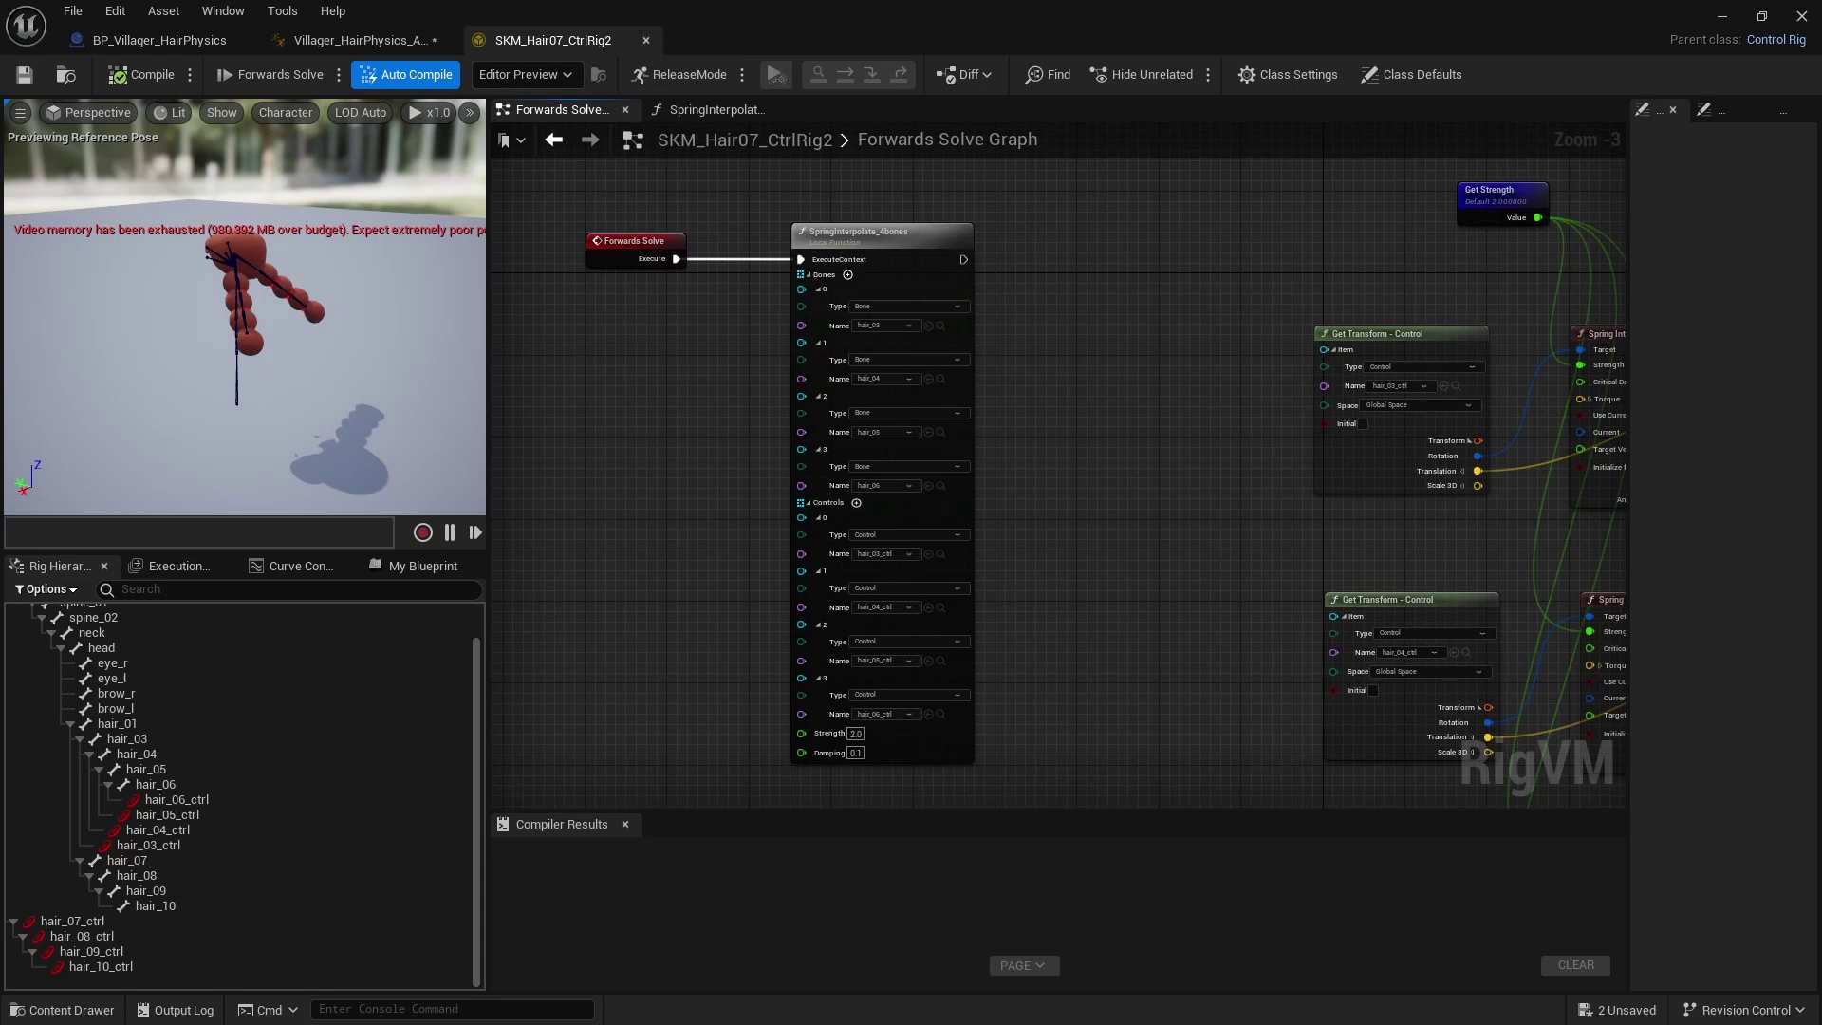
{"action": "scroll", "coordinate": [787, 618], "scroll_direction": "up", "scroll_amount": 3}
{"action": "left_click", "coordinate": [931, 649]}
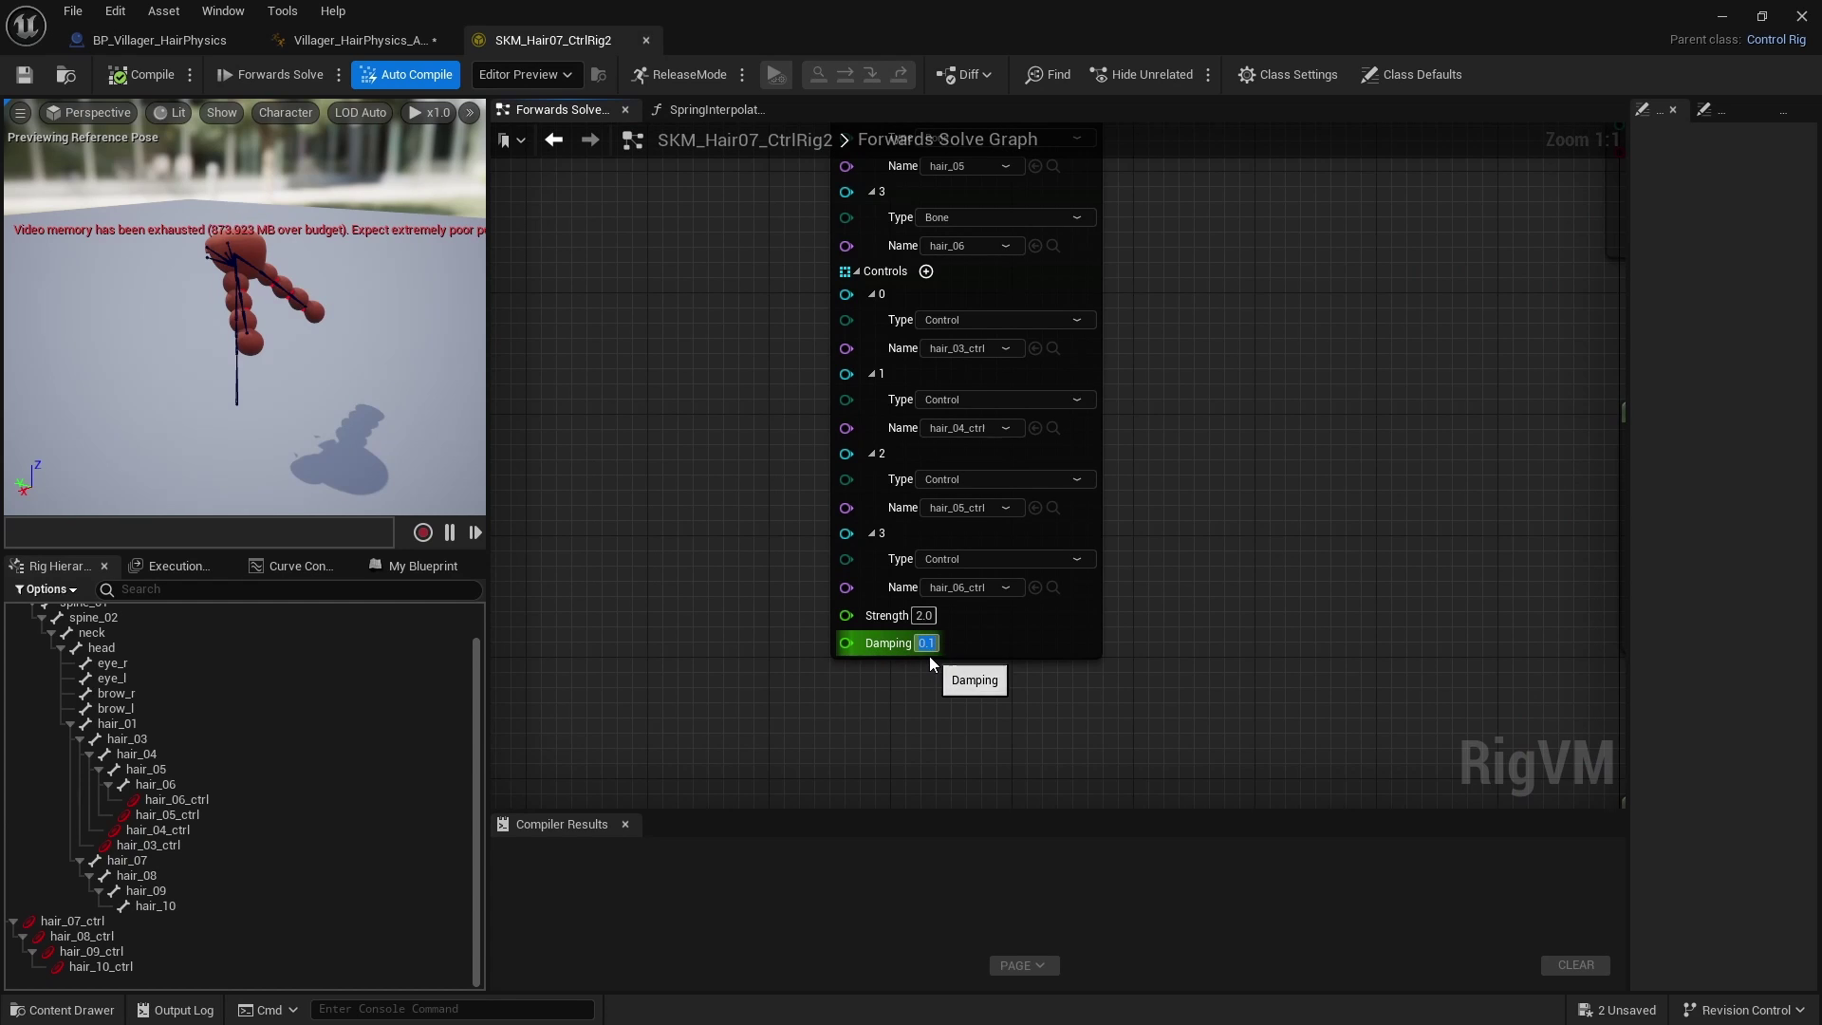
{"action": "type", "text": "0.5"}
{"action": "key", "text": "Return"}
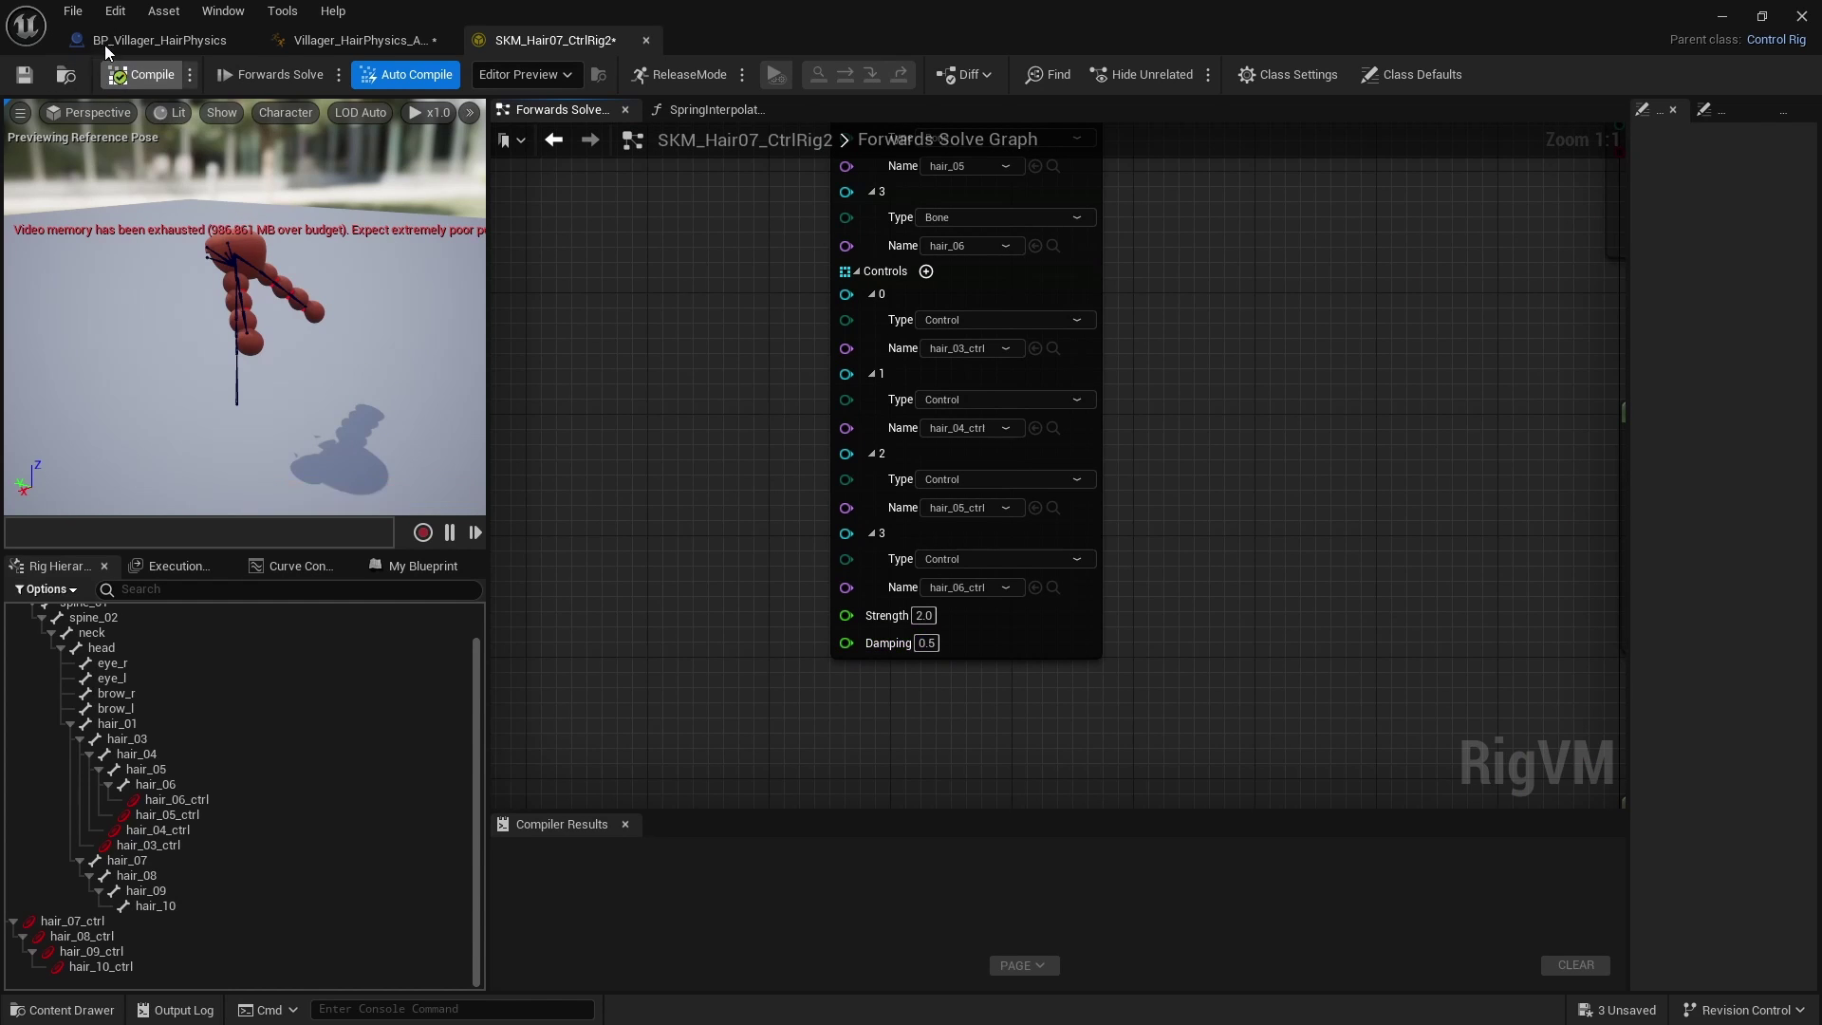
{"action": "left_click", "coordinate": [104, 44]}
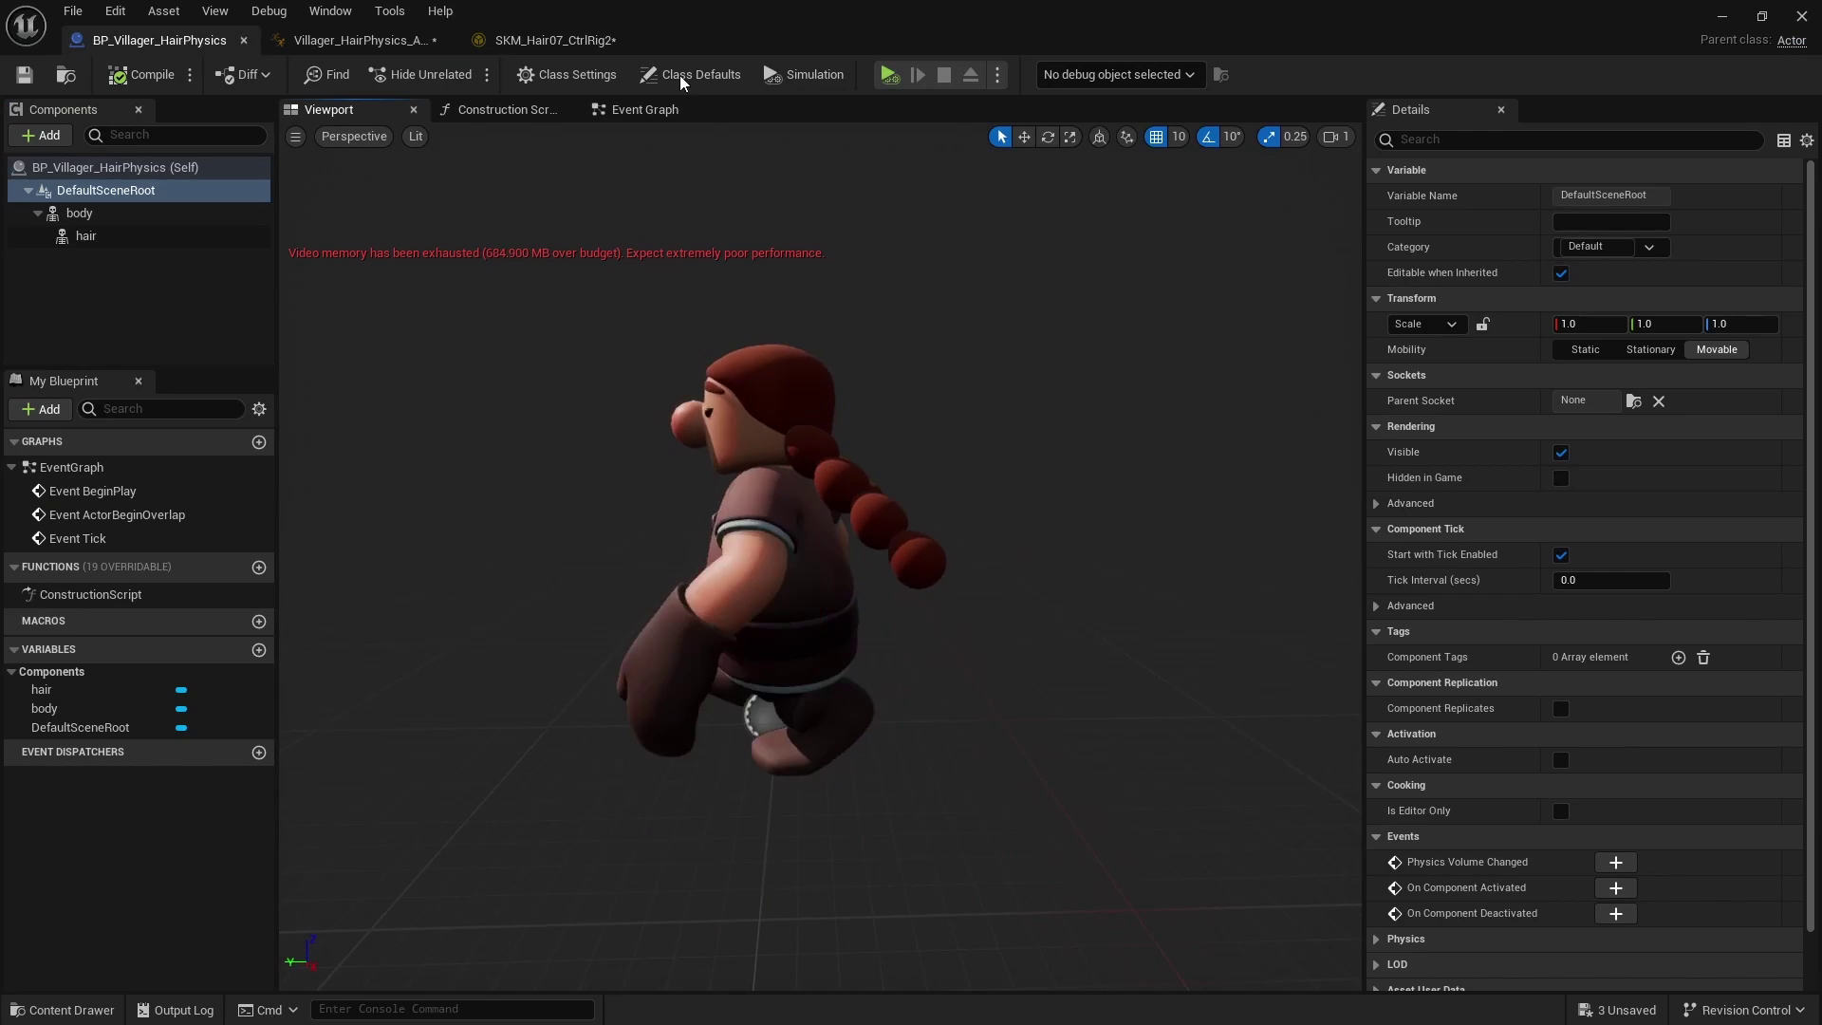
{"action": "left_click", "coordinate": [555, 40]}
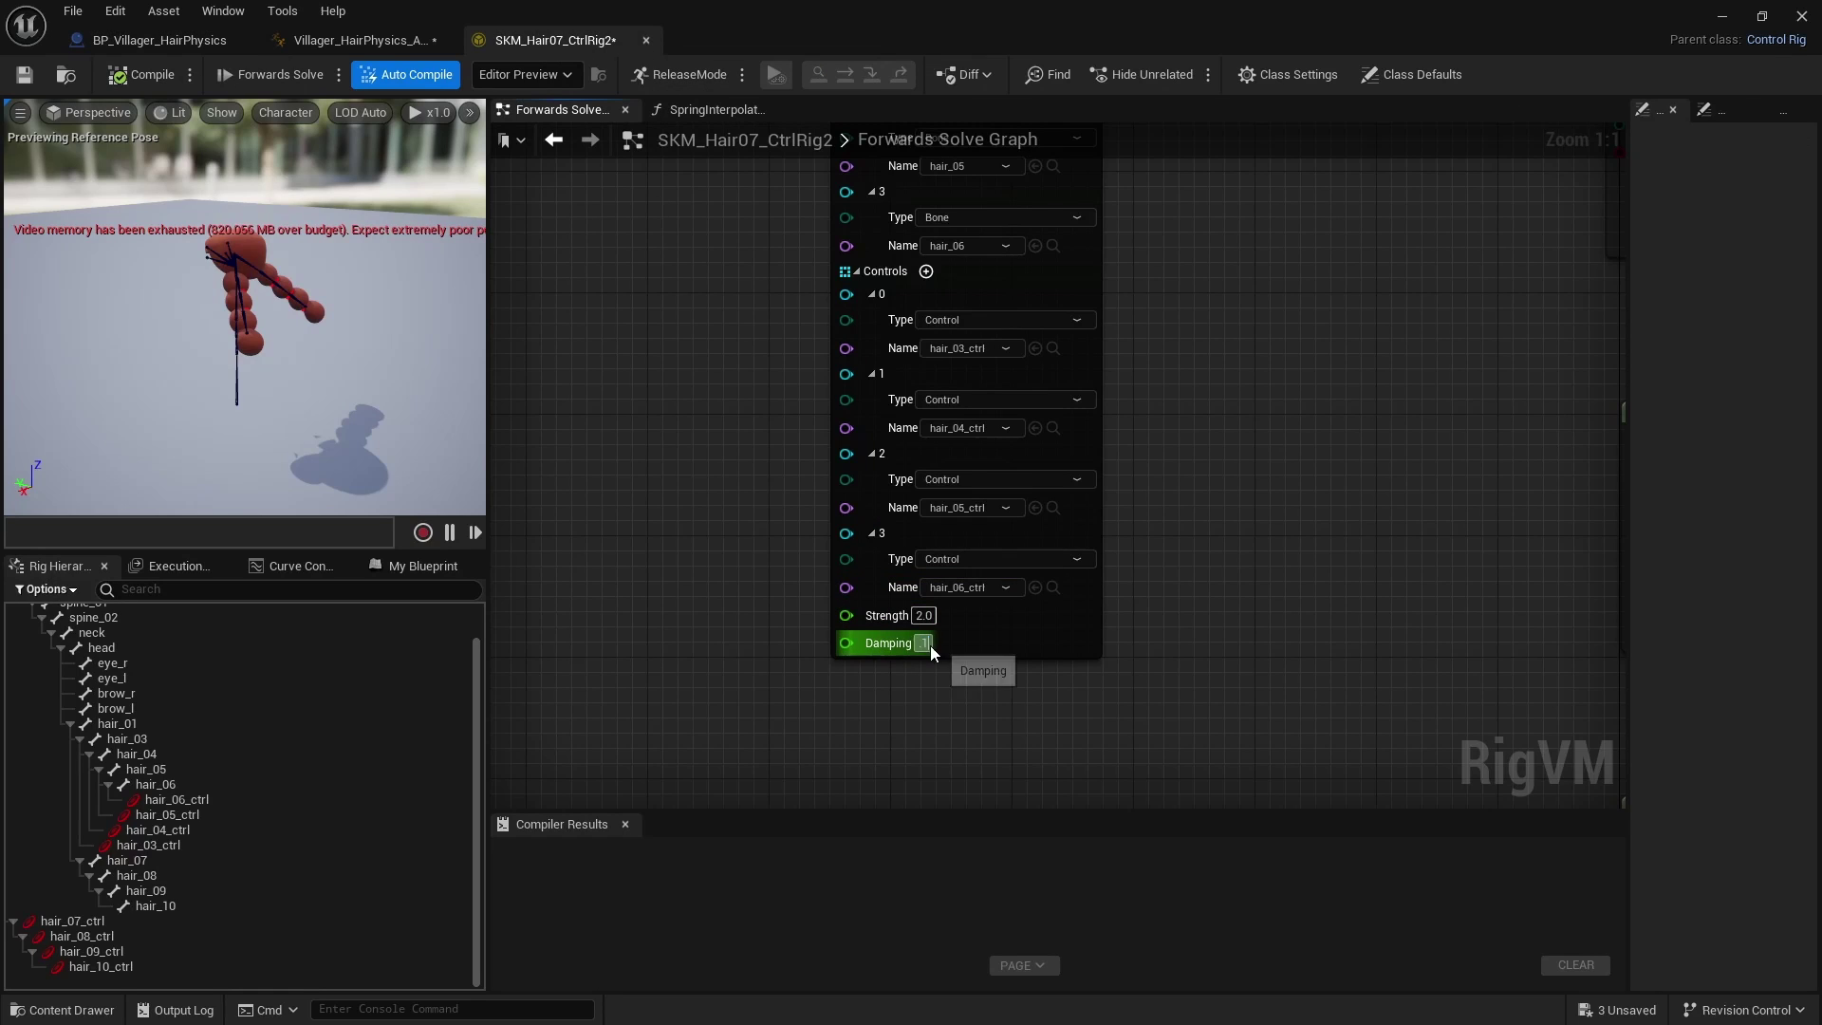
{"action": "scroll", "coordinate": [1025, 575], "scroll_direction": "down", "scroll_amount": 4}
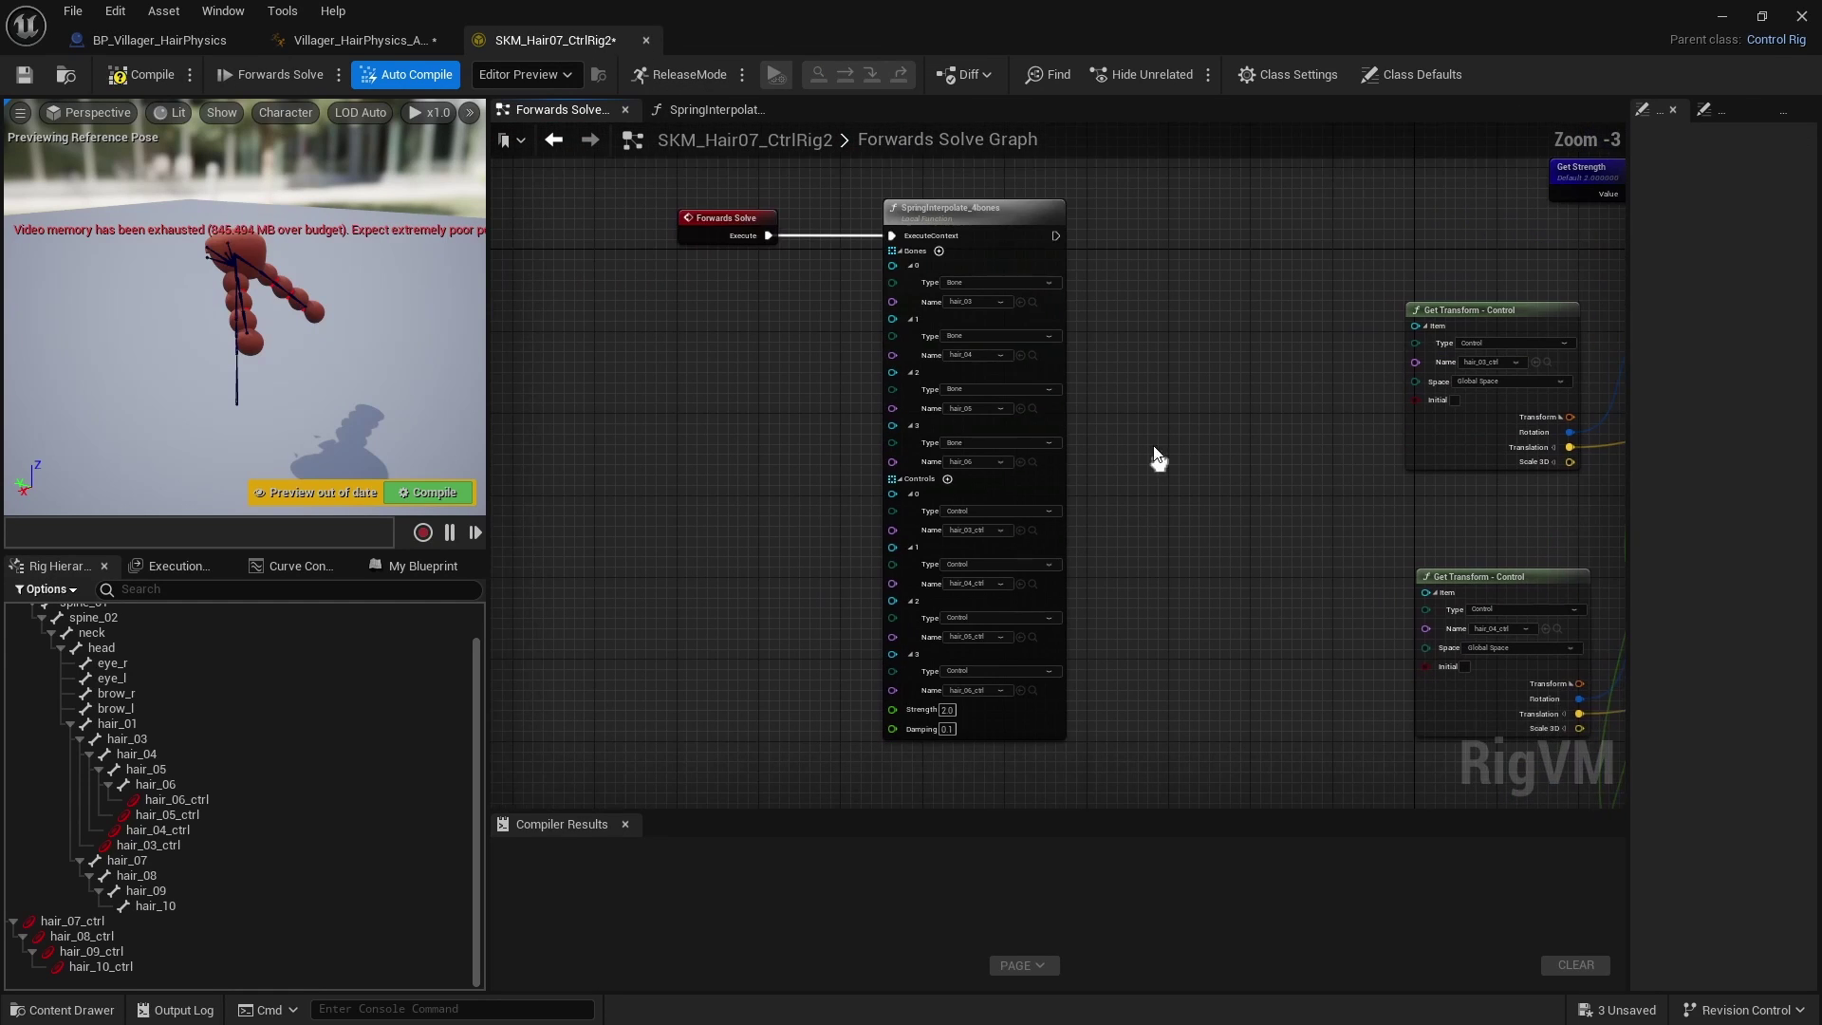
Step: Duplicate the SpringInterpolate_4bones node and clear the copy's Bones and Controls arrays
{"action": "left_click", "coordinate": [942, 214]}
{"action": "left_click_drag", "start_coordinate": [909, 199], "coordinate": [920, 210]}
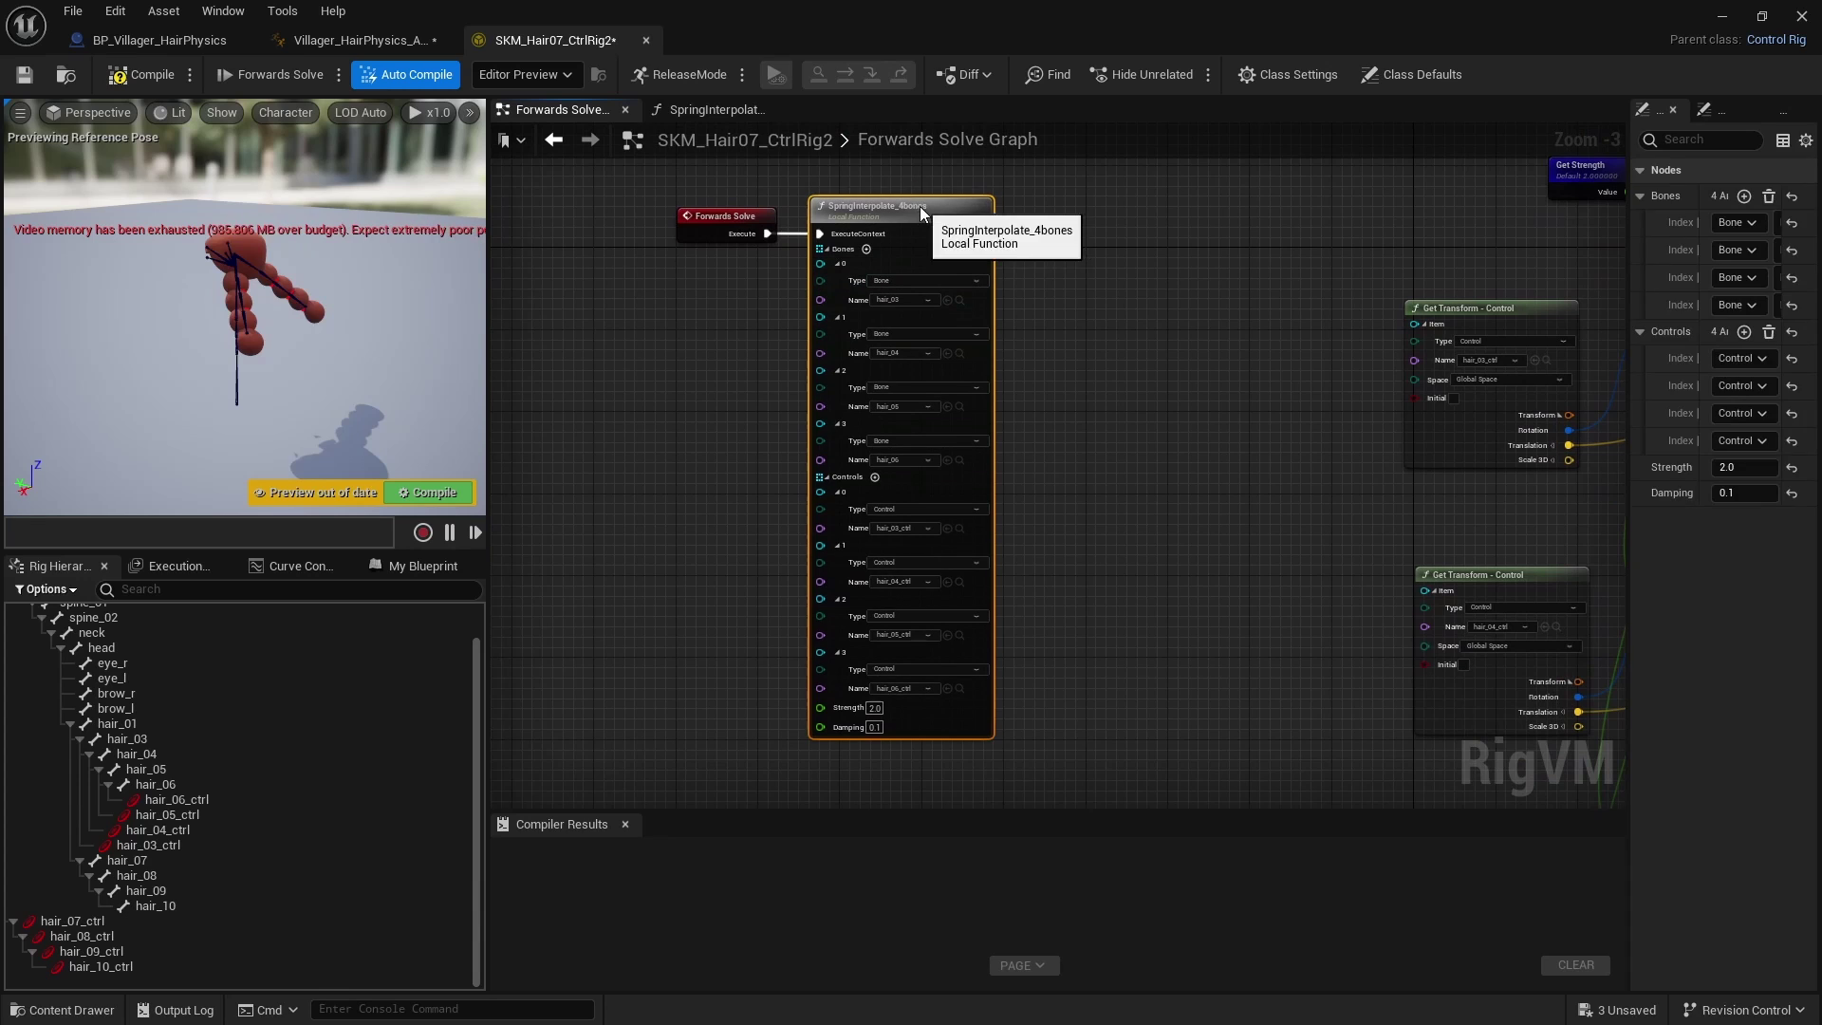
{"action": "key", "text": "ctrl+v"}
{"action": "left_click_drag", "start_coordinate": [1210, 303], "coordinate": [1140, 206]}
{"action": "right_click", "coordinate": [1123, 251]}
{"action": "left_click", "coordinate": [1176, 349]}
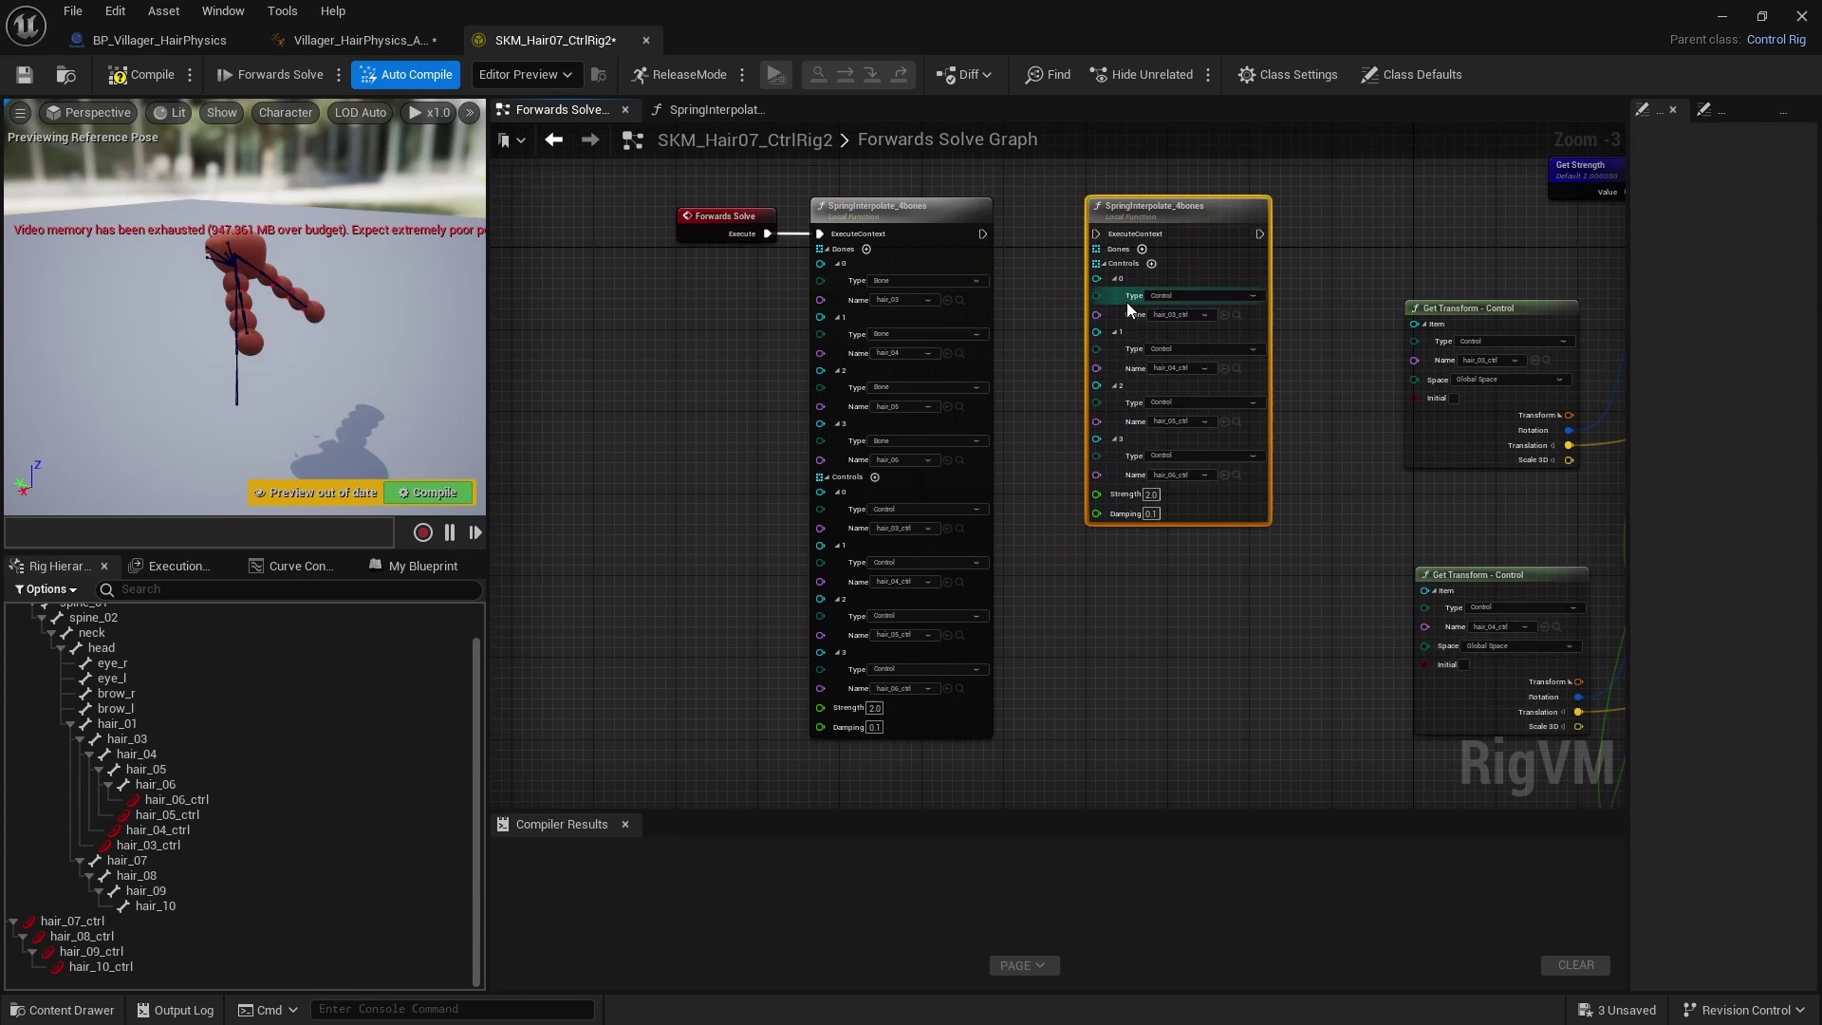
{"action": "right_click", "coordinate": [1127, 265]}
{"action": "left_click", "coordinate": [1161, 366]}
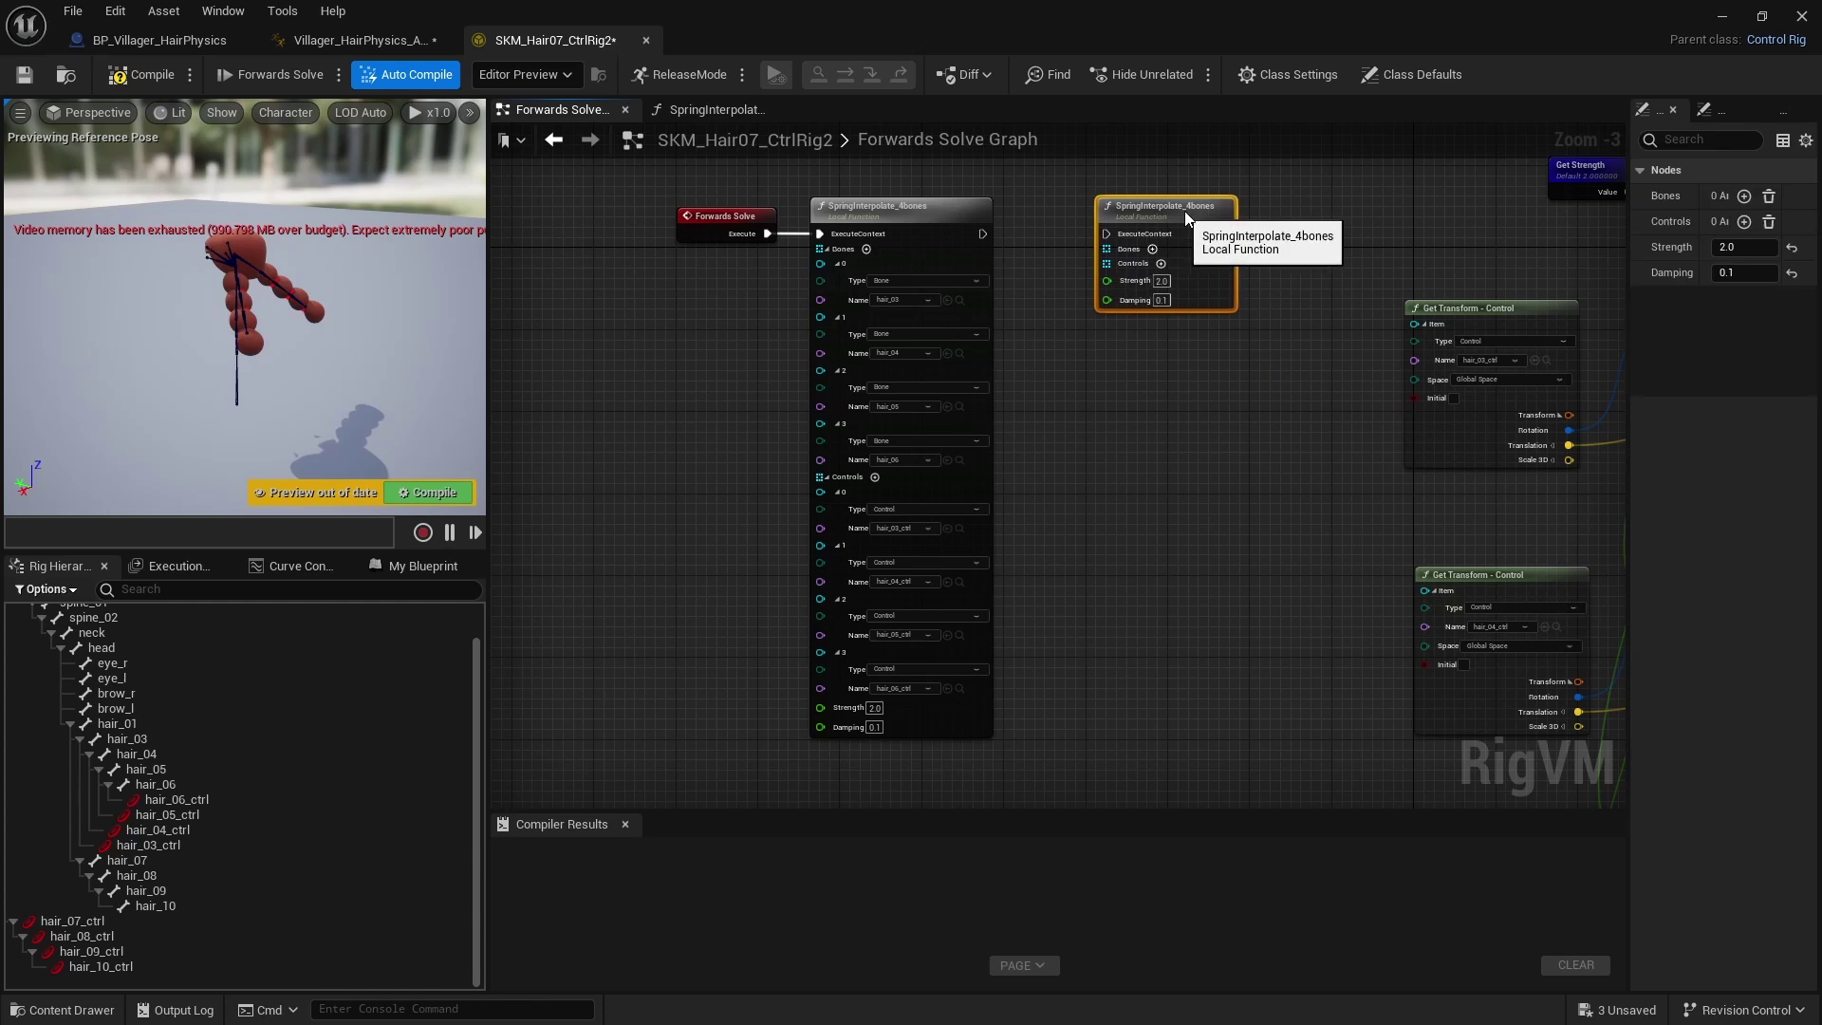
Step: Move the duplicate node farther from the first one and connect the first node's execution output to its ExecuteContext
{"action": "left_click_drag", "start_coordinate": [1184, 210], "coordinate": [1266, 206]}
{"action": "left_click_drag", "start_coordinate": [983, 233], "coordinate": [1178, 234]}
{"action": "right_click_drag", "start_coordinate": [1228, 399], "coordinate": [1110, 391]}
Step: Create an Item Array from hair_07_ctrl through hair_10_ctrl and connect it to the second function node's Controls input
{"action": "left_click", "coordinate": [93, 915]}
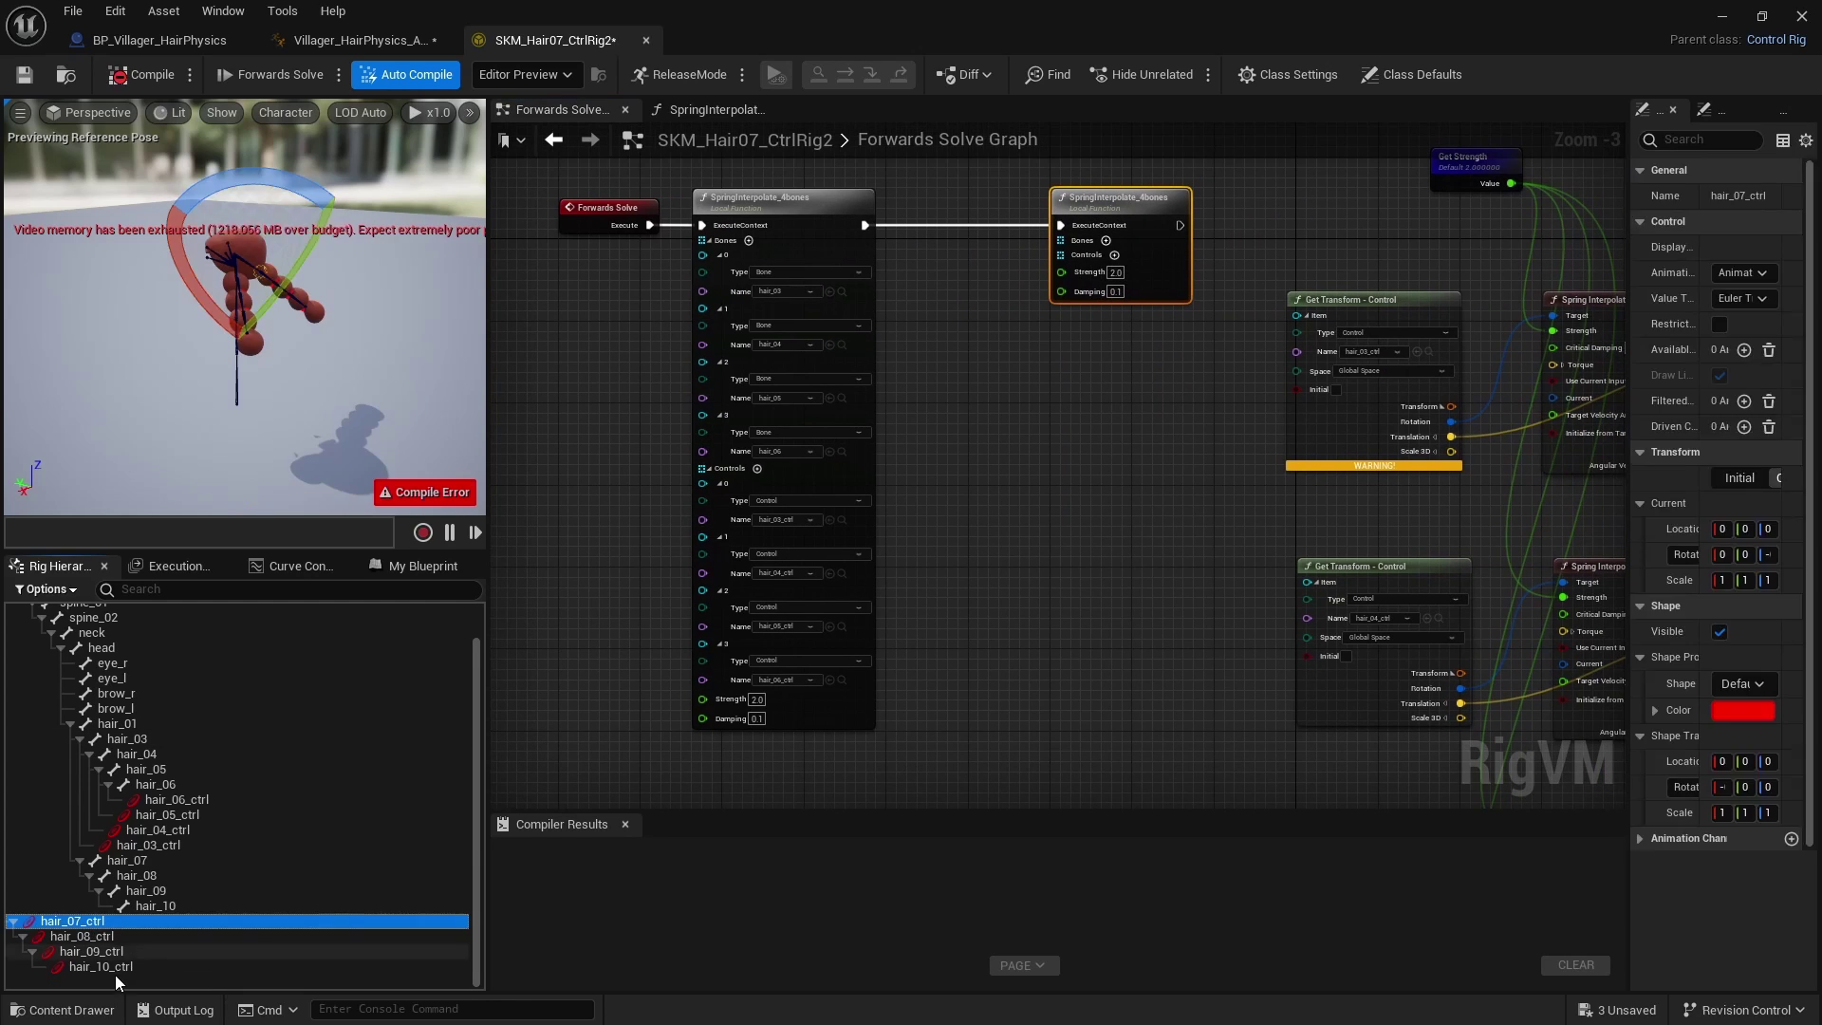
{"action": "left_click", "coordinate": [103, 966], "text": "shift"}
{"action": "left_click_drag", "start_coordinate": [103, 965], "coordinate": [937, 497]}
{"action": "left_click", "coordinate": [1002, 698]}
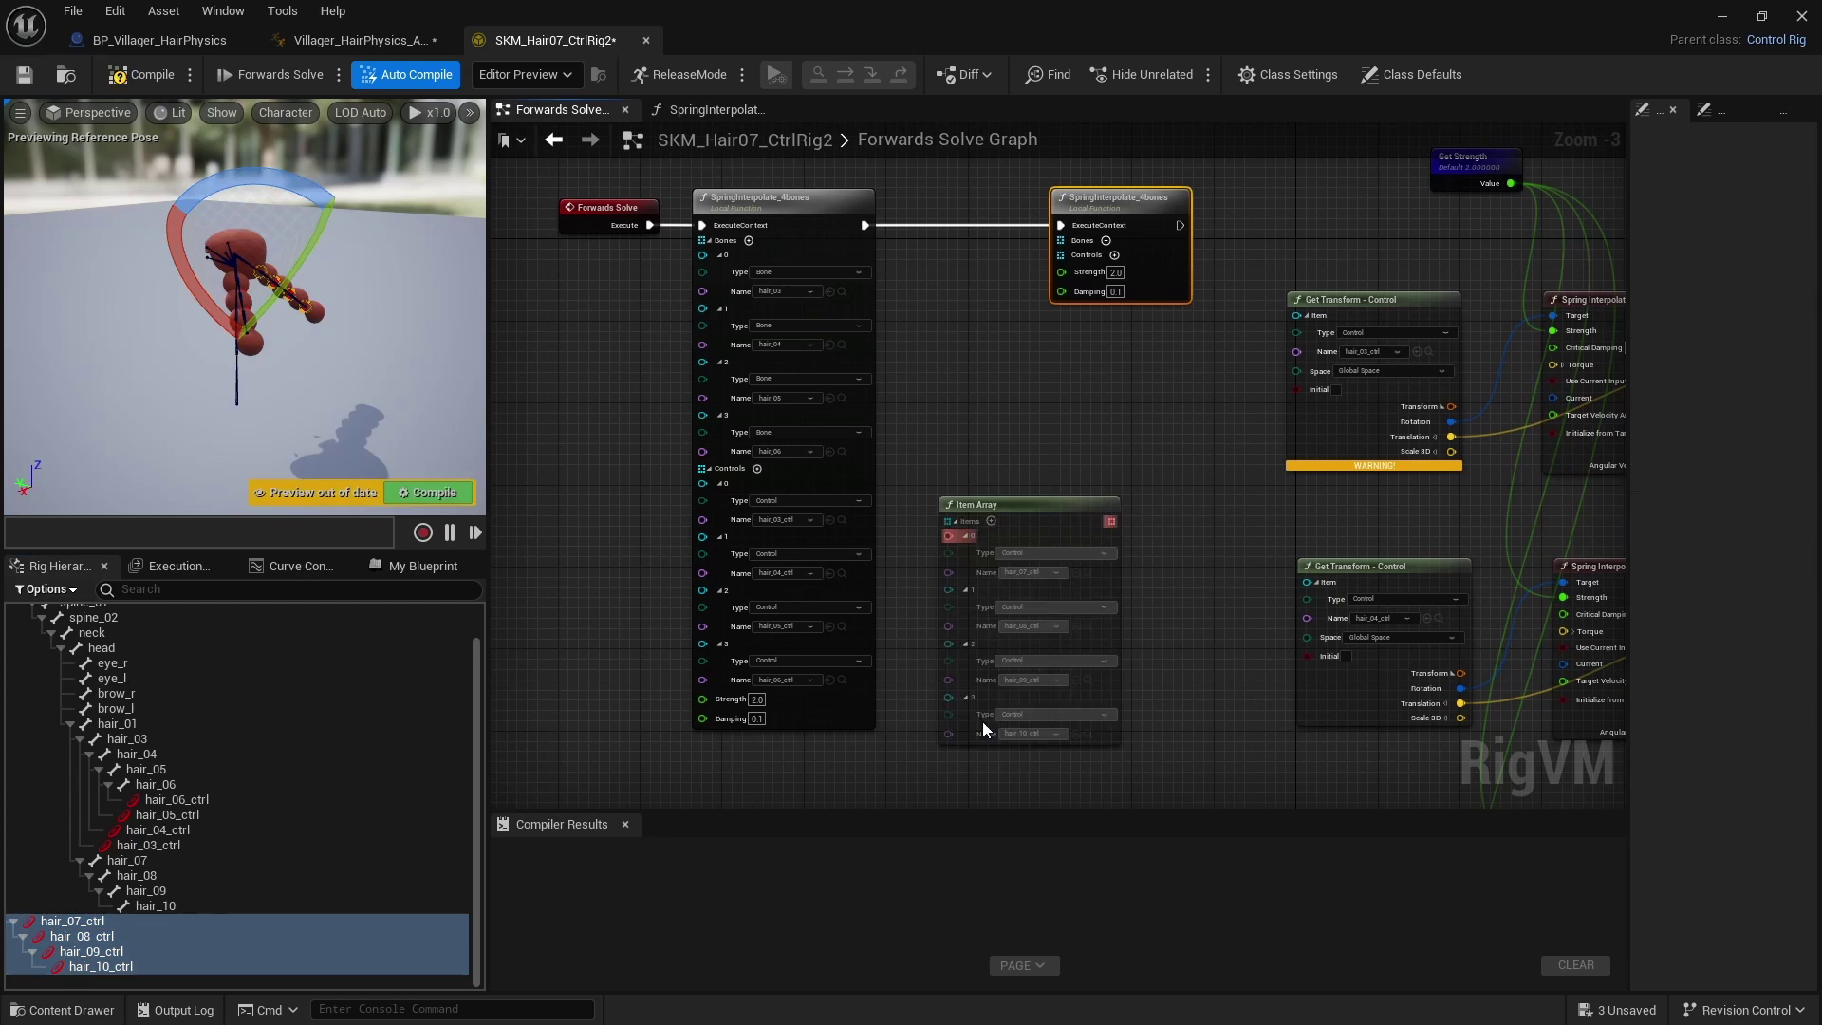
{"action": "left_click_drag", "start_coordinate": [1055, 522], "coordinate": [1076, 338]}
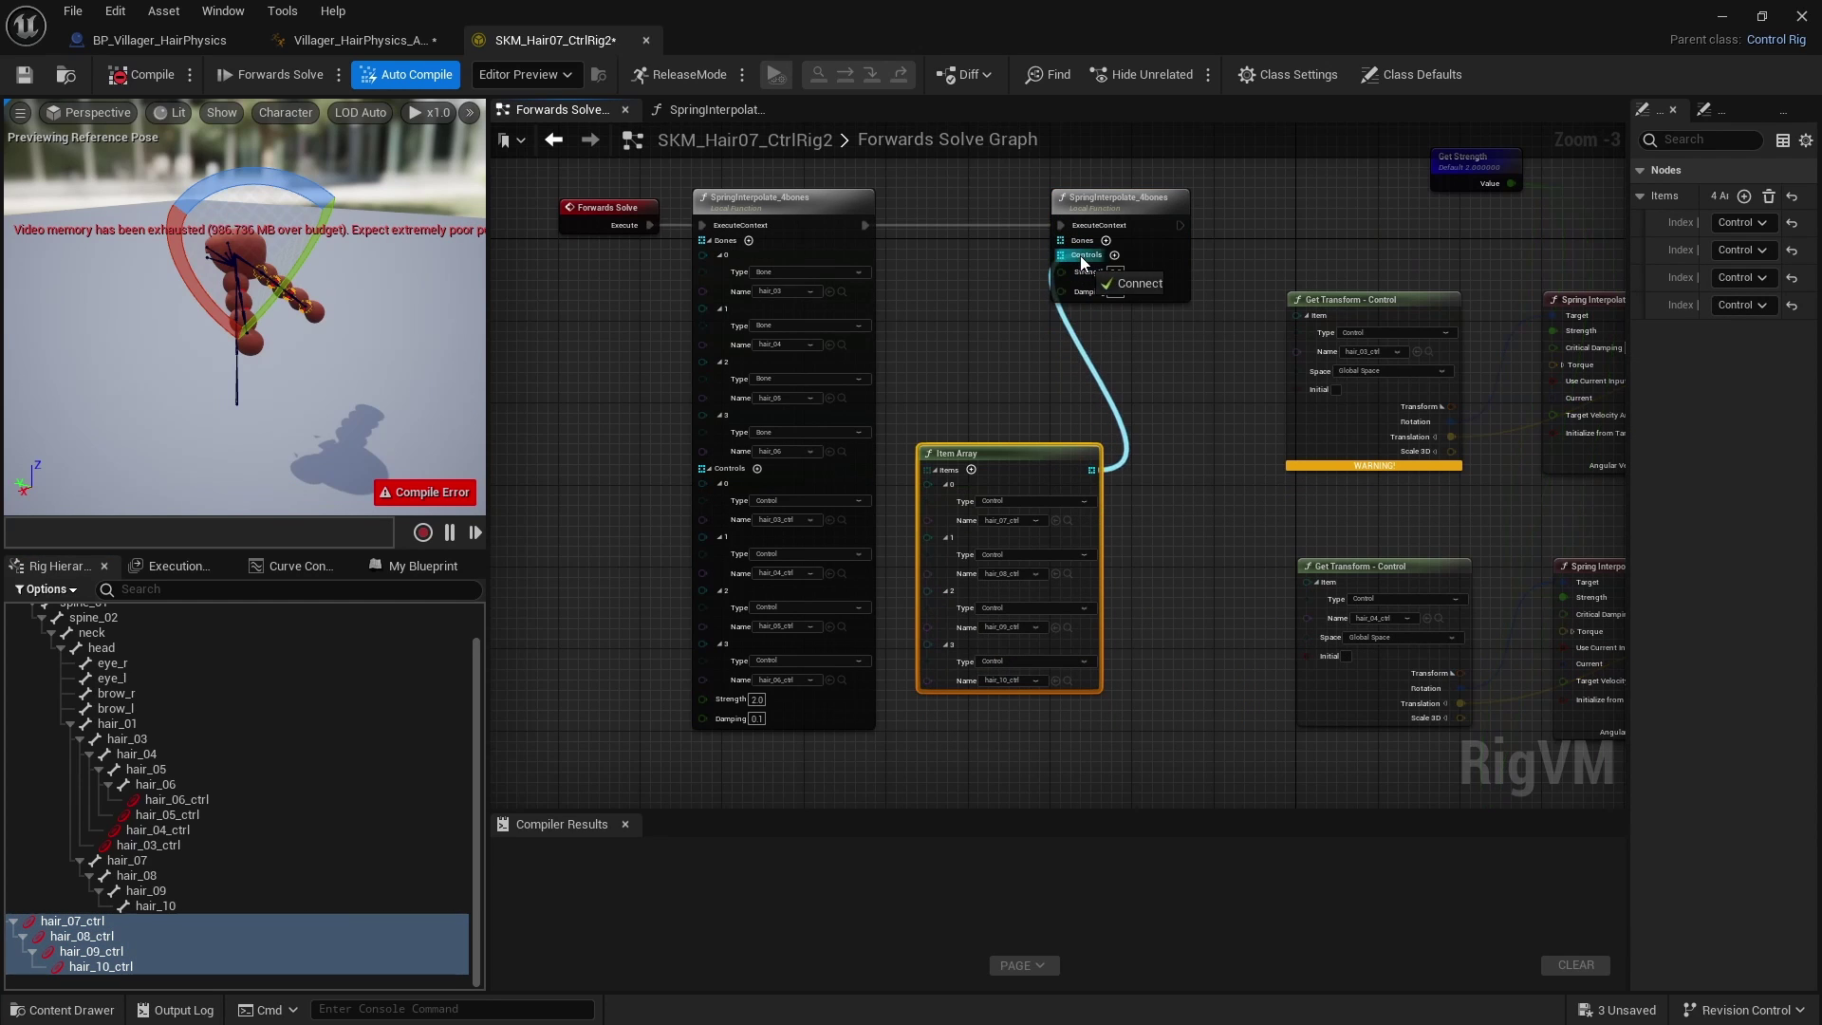
{"action": "left_click_drag", "start_coordinate": [1082, 263], "coordinate": [1082, 262]}
Step: Parent the controls hair_07_ctrl through hair_10_ctrl to their matching hair bones in the rig hierarchy
{"action": "left_click", "coordinate": [106, 921]}
{"action": "left_click_drag", "start_coordinate": [108, 921], "coordinate": [127, 860]}
{"action": "left_click_drag", "start_coordinate": [160, 937], "coordinate": [1059, 243]}
Step: Create an Item Array from bones hair_07 through hair_10, connect it to the second function node's Bones input, and collapse its items
{"action": "left_click", "coordinate": [147, 863]}
{"action": "left_click", "coordinate": [154, 905], "text": "shift"}
{"action": "left_click", "coordinate": [1042, 548]}
{"action": "left_click", "coordinate": [913, 265]}
{"action": "left_click", "coordinate": [994, 300]}
{"action": "left_click_drag", "start_coordinate": [976, 270], "coordinate": [987, 289]}
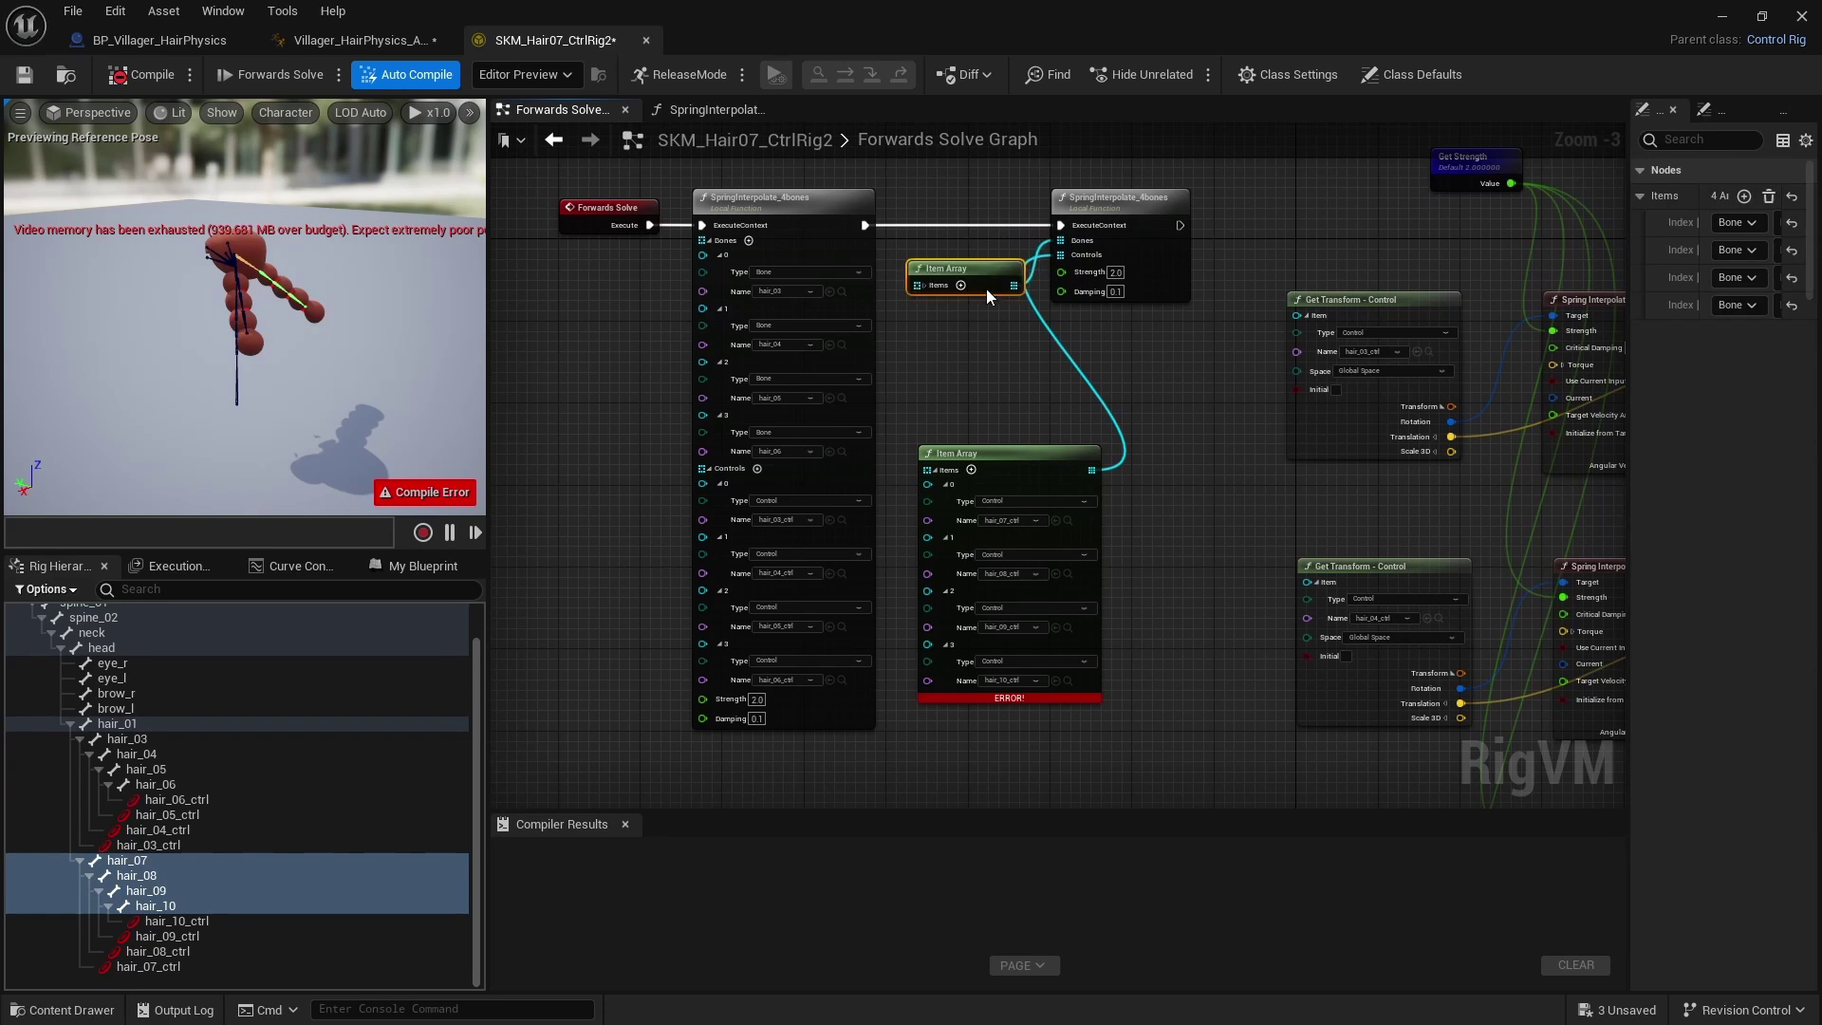
Step: Compile and save the control rig with both SpringInterpolate_4bones calls in the Forwards Solve Graph
{"action": "left_click", "coordinate": [142, 74]}
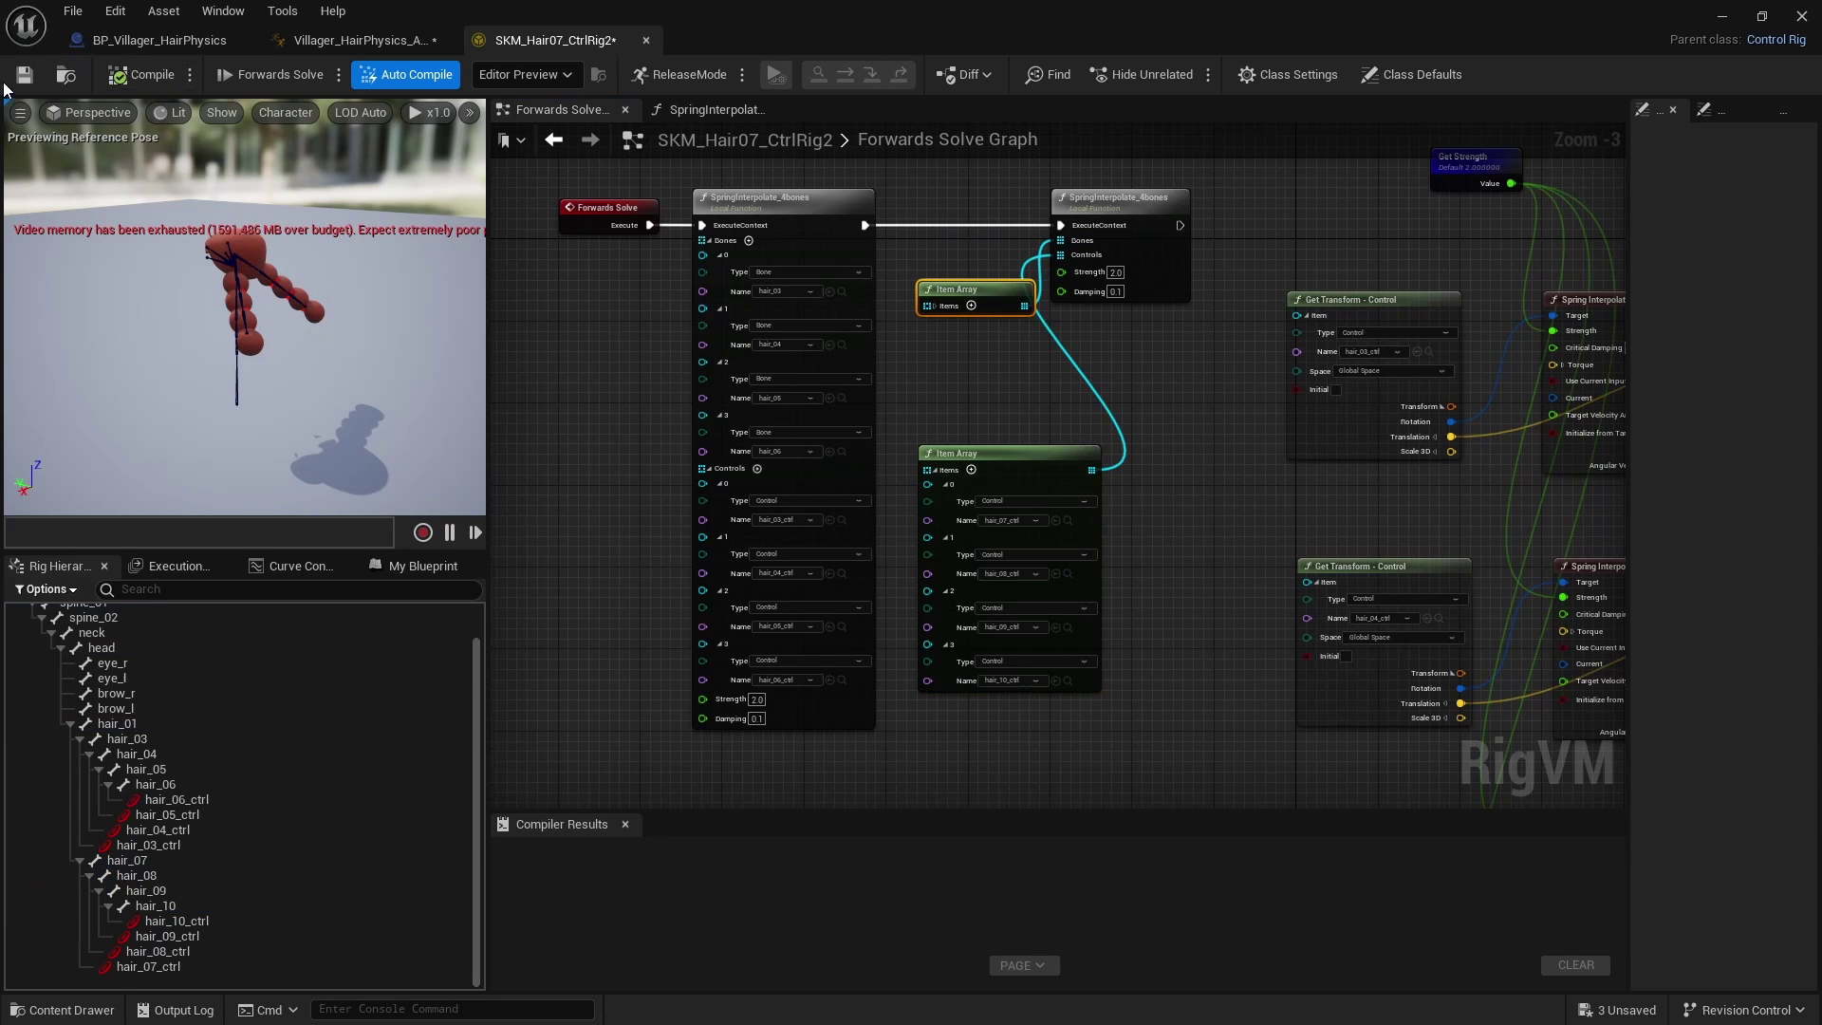
{"action": "left_click", "coordinate": [697, 108]}
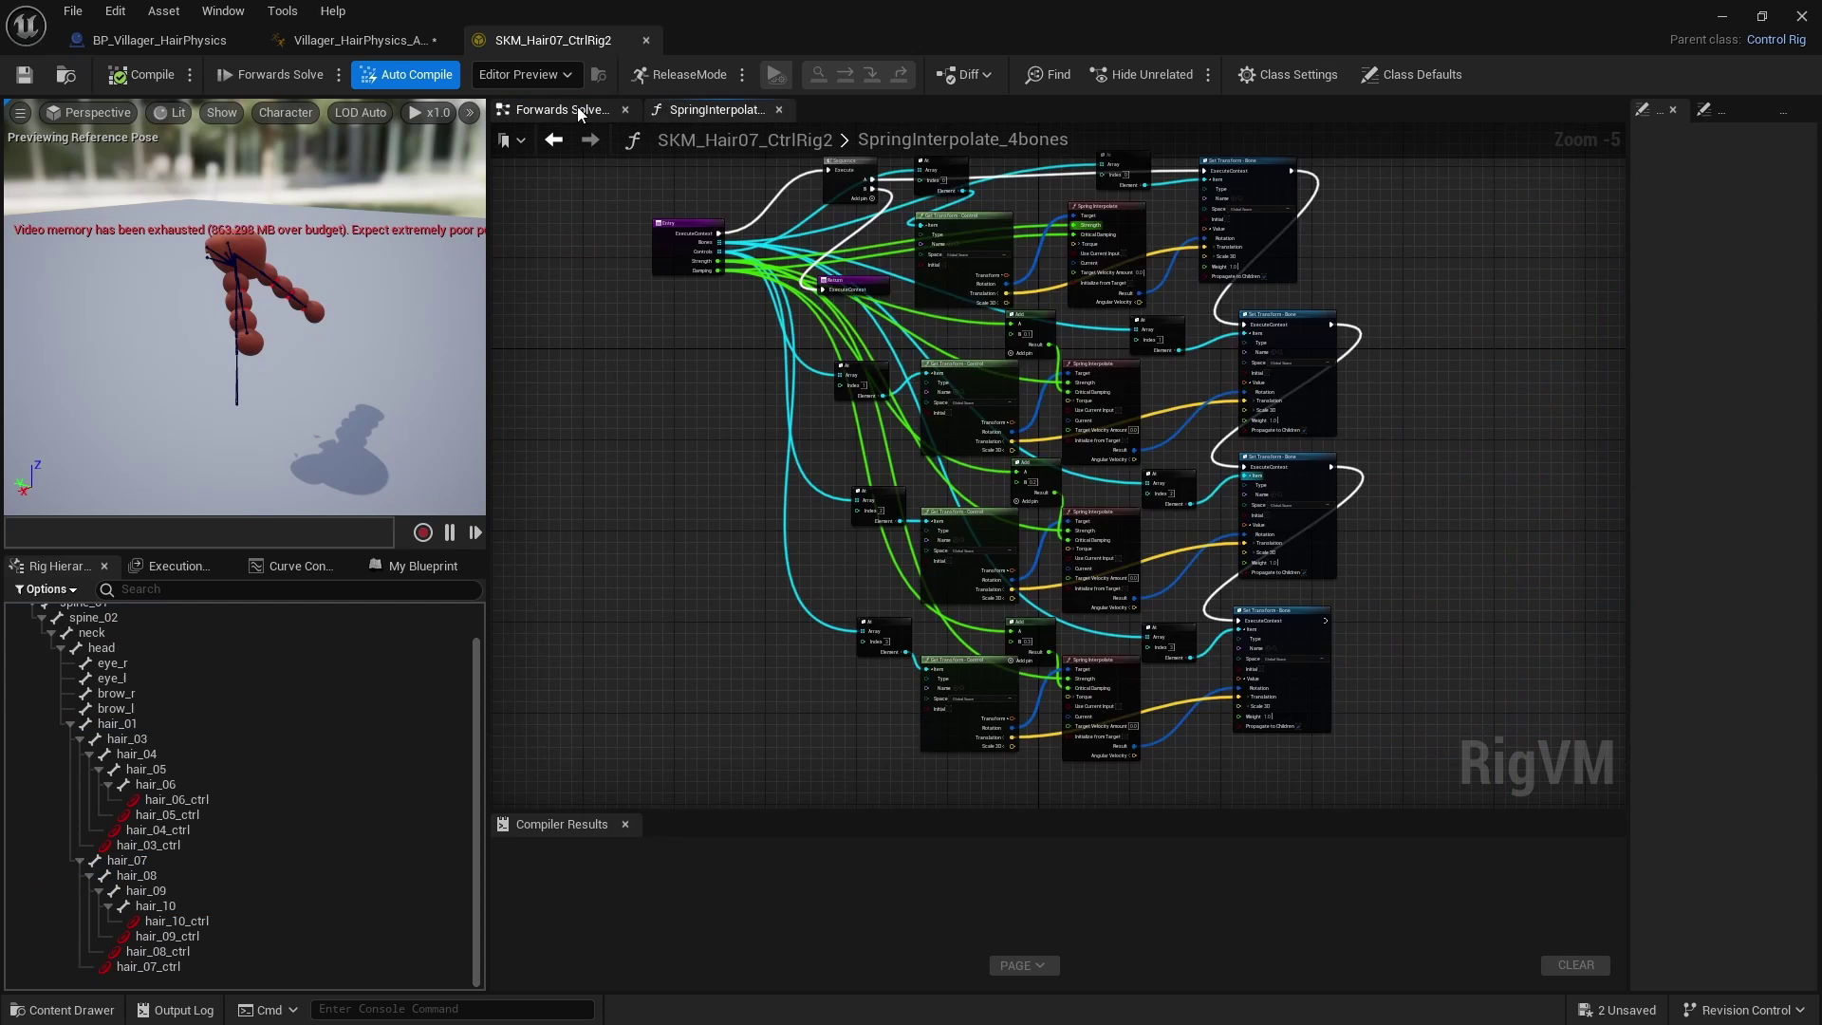
{"action": "left_click", "coordinate": [574, 108]}
Step: Examine the motion of both braids on the character from different angles in BP_Villager_HairPhysics
{"action": "left_click", "coordinate": [138, 40]}
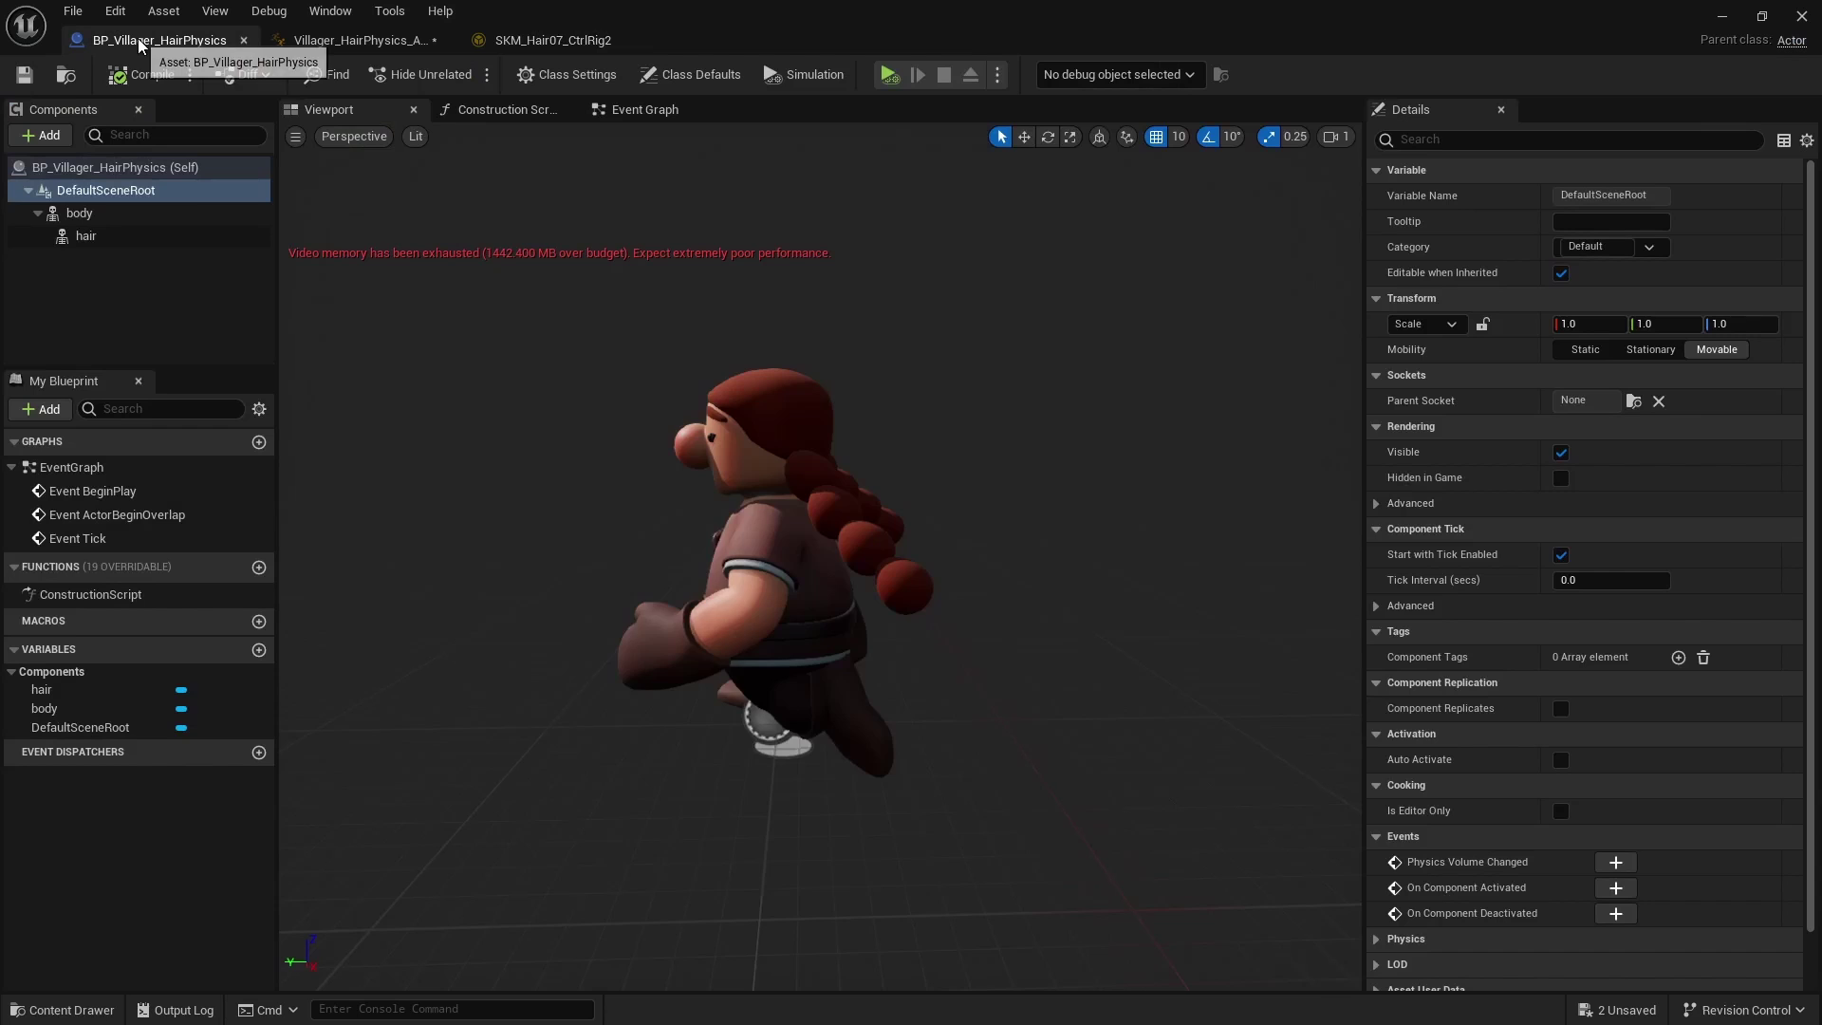
{"action": "left_click_drag", "start_coordinate": [980, 602], "coordinate": [977, 551], "text": "alt"}
{"action": "left_click_drag", "start_coordinate": [816, 601], "coordinate": [740, 601]}
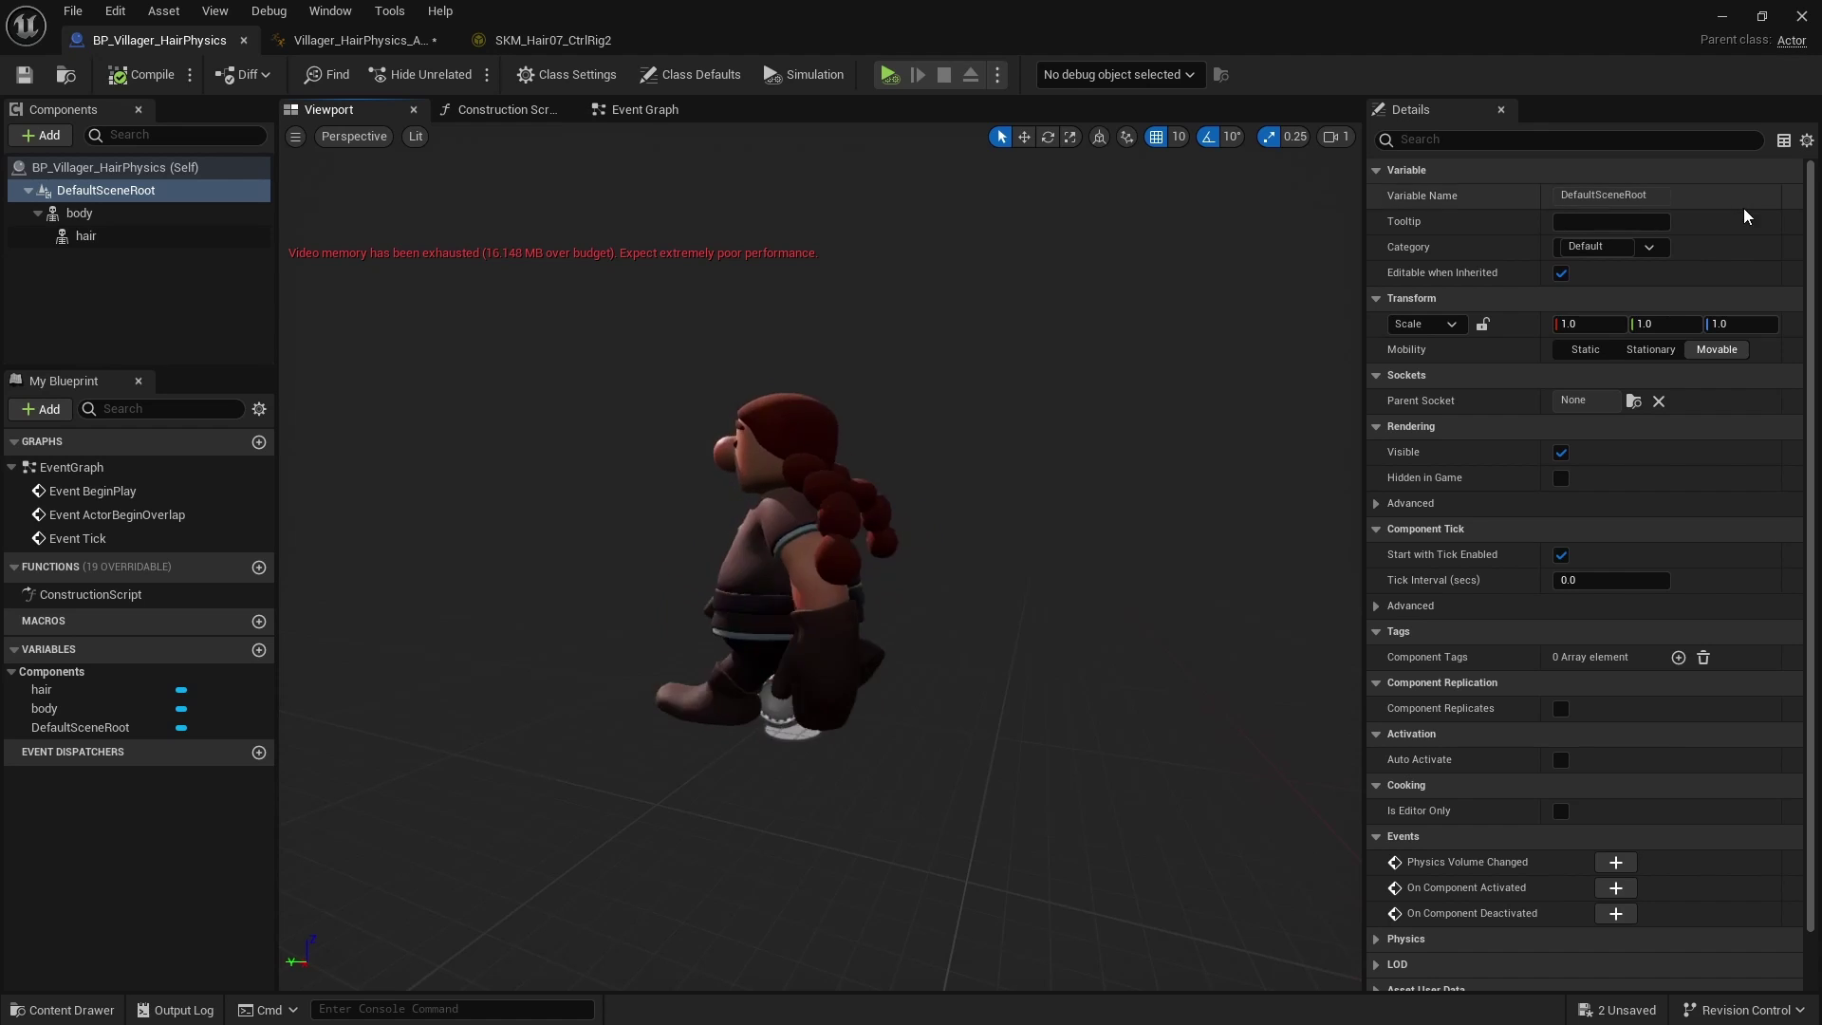
Step: Examine the SpringInterpolate_4bones calls and the separate per-bone Spring Interpolate chain in the Forwards Solve Graph of SKM_Hair07_CtrlRig2
{"action": "left_click", "coordinate": [365, 40]}
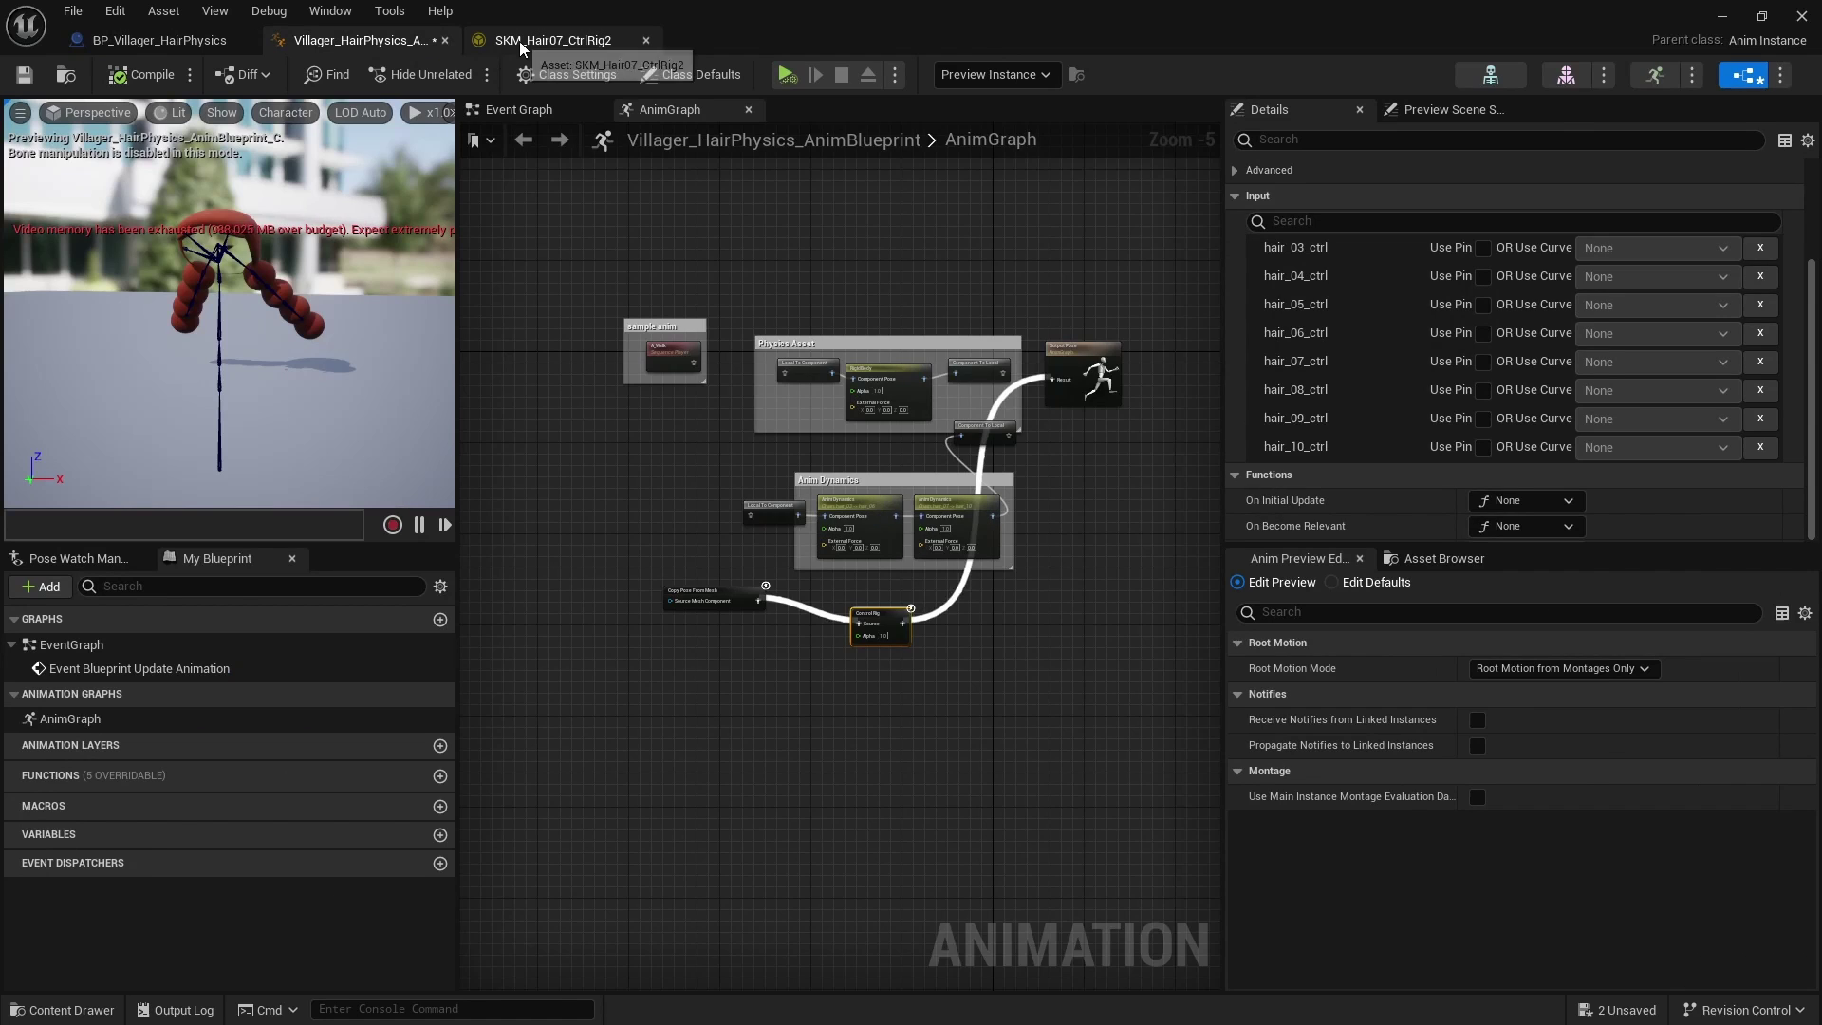
{"action": "left_click", "coordinate": [520, 42]}
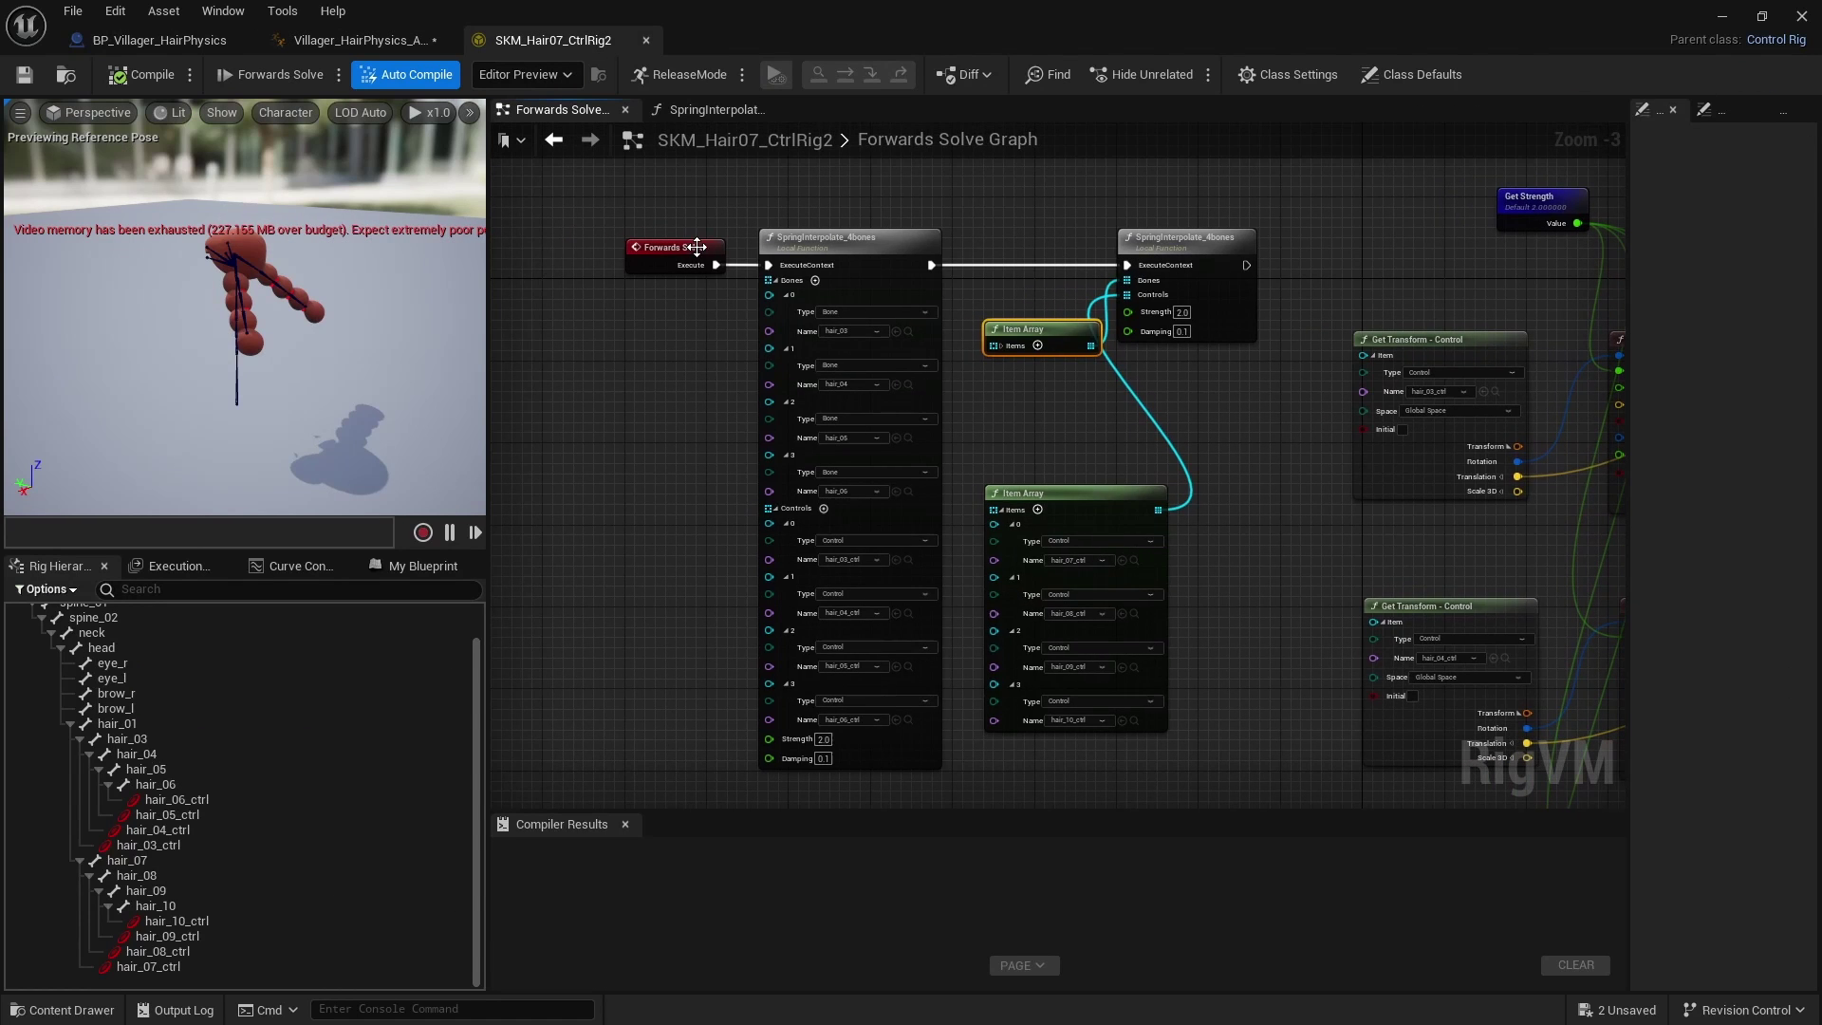
{"action": "left_click", "coordinate": [698, 247]}
{"action": "right_click_drag", "start_coordinate": [698, 377], "coordinate": [494, 330]}
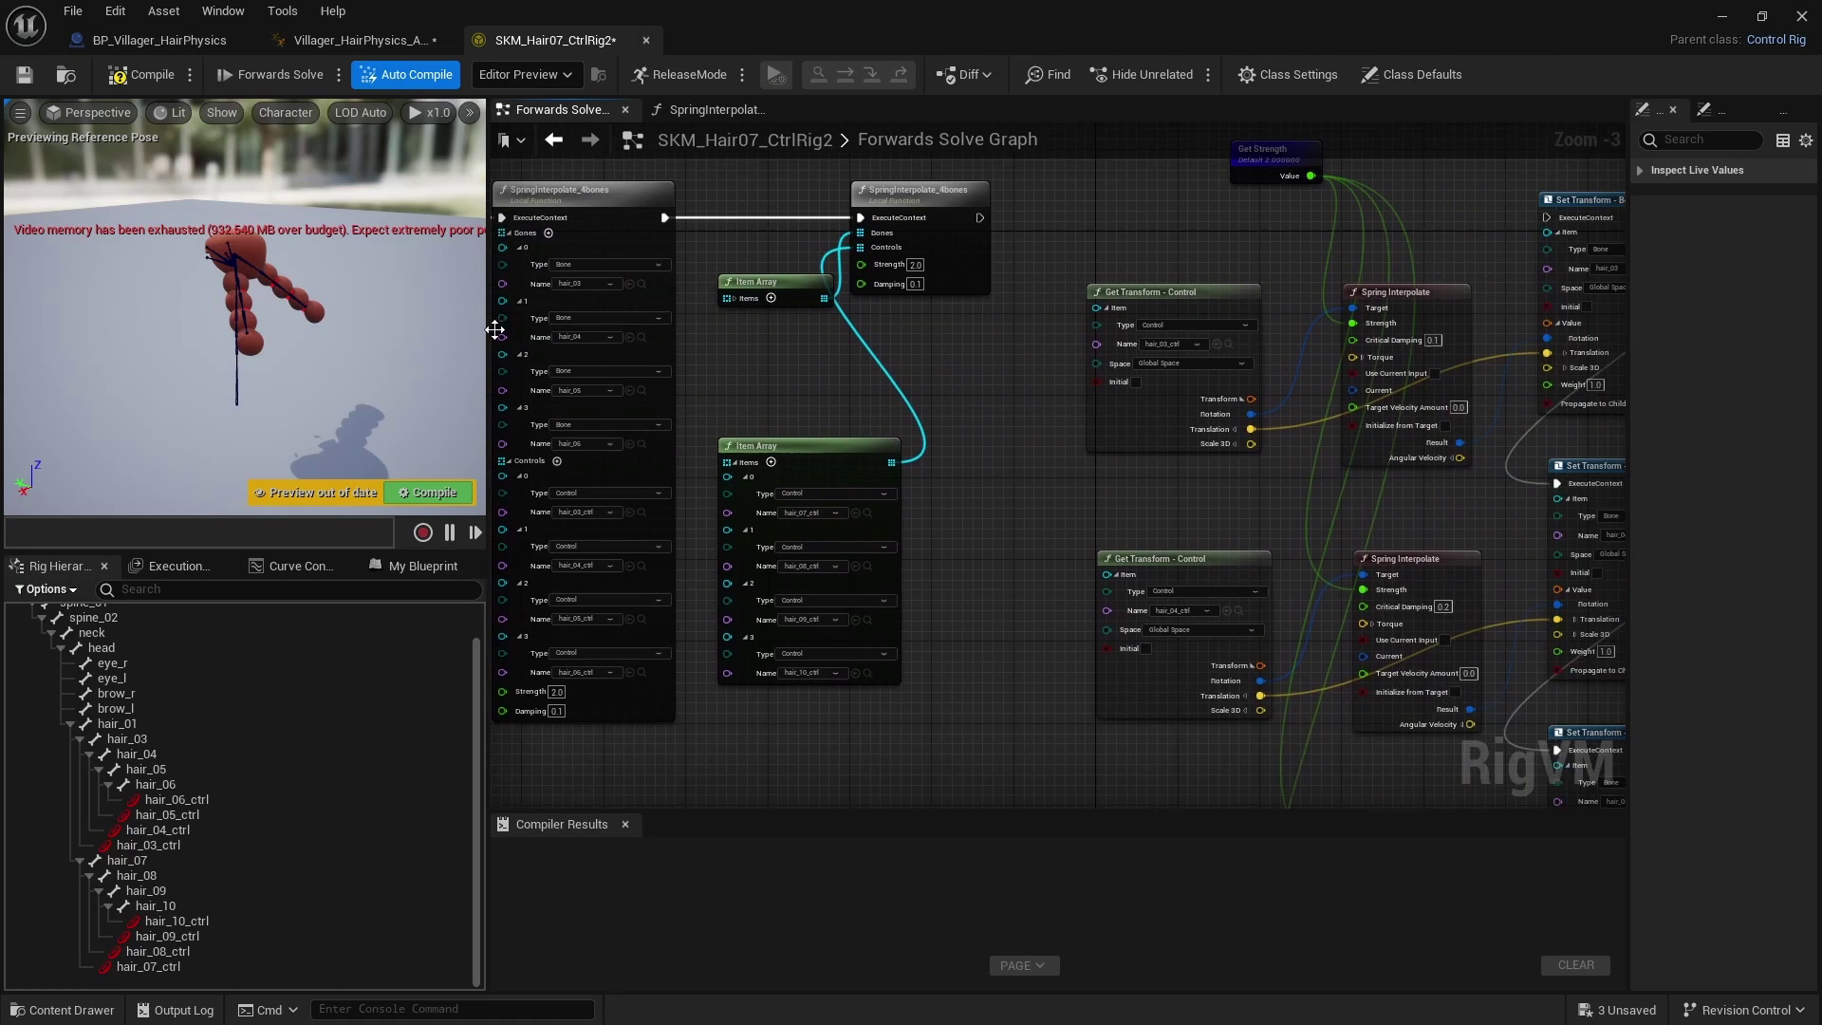
{"action": "right_click_drag", "start_coordinate": [1431, 262], "coordinate": [1262, 408]}
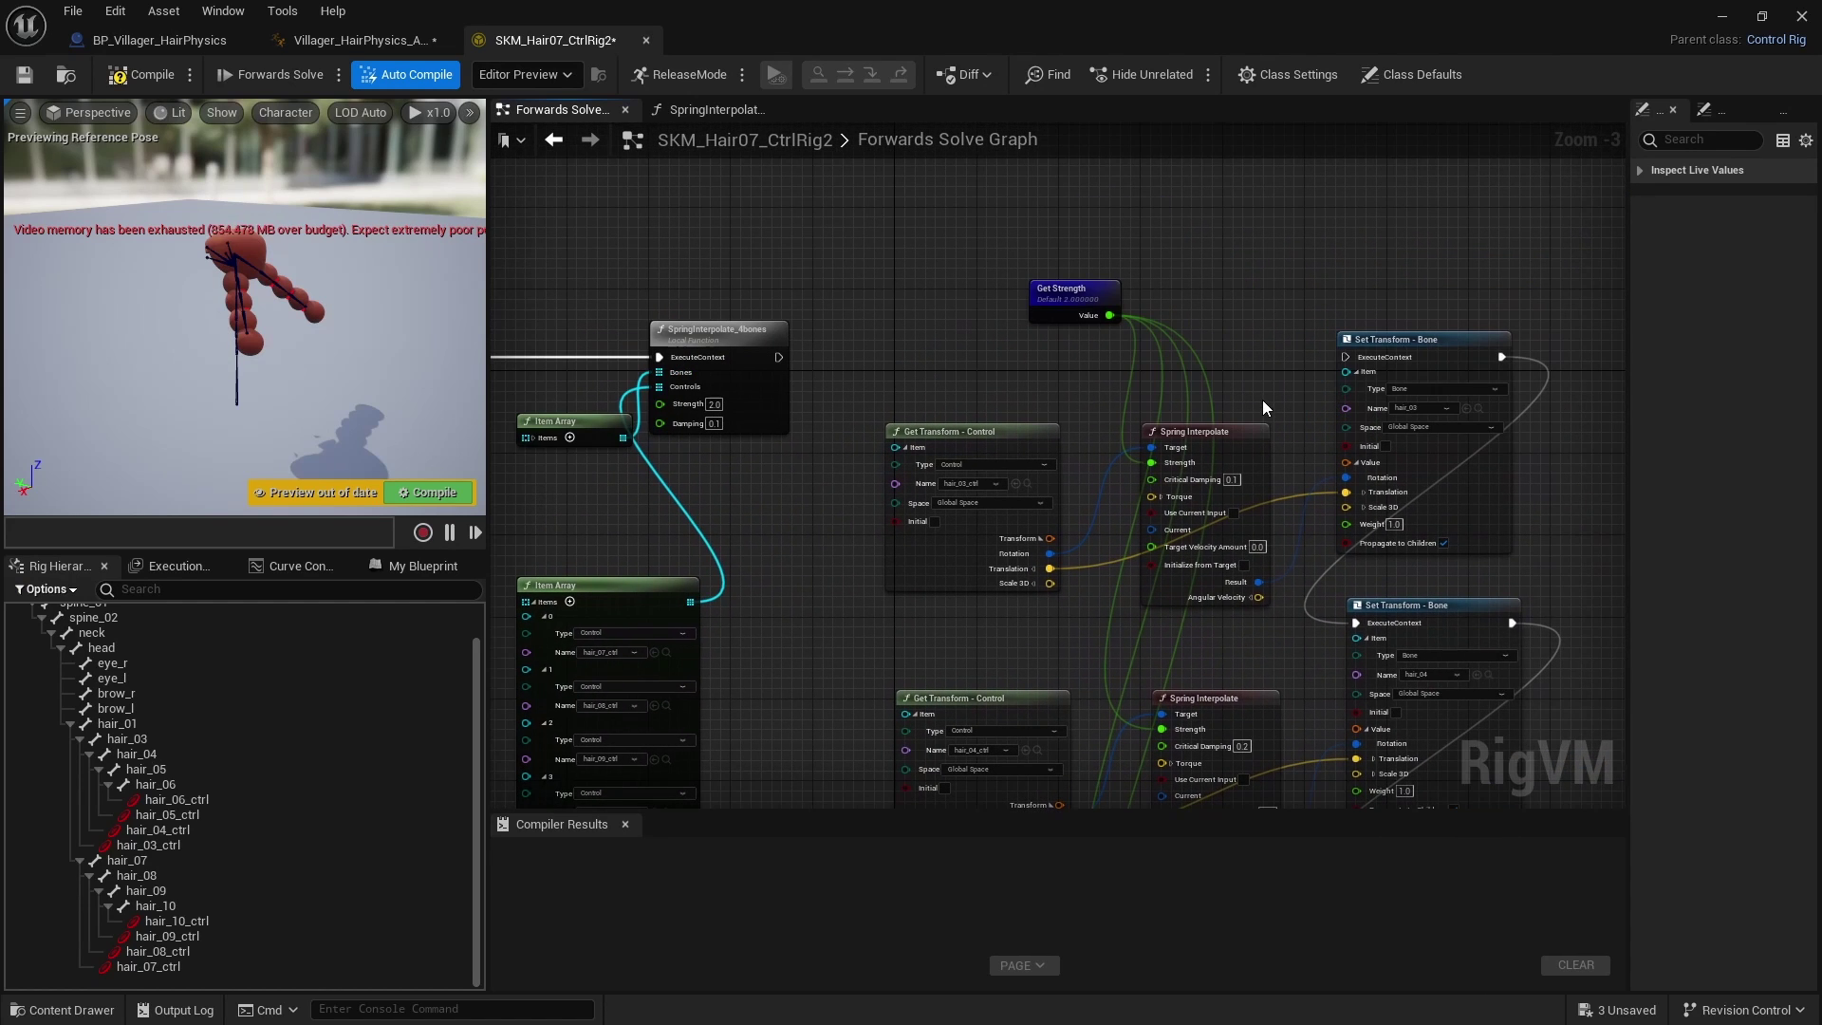
{"action": "right_click_drag", "start_coordinate": [810, 296], "coordinate": [992, 339]}
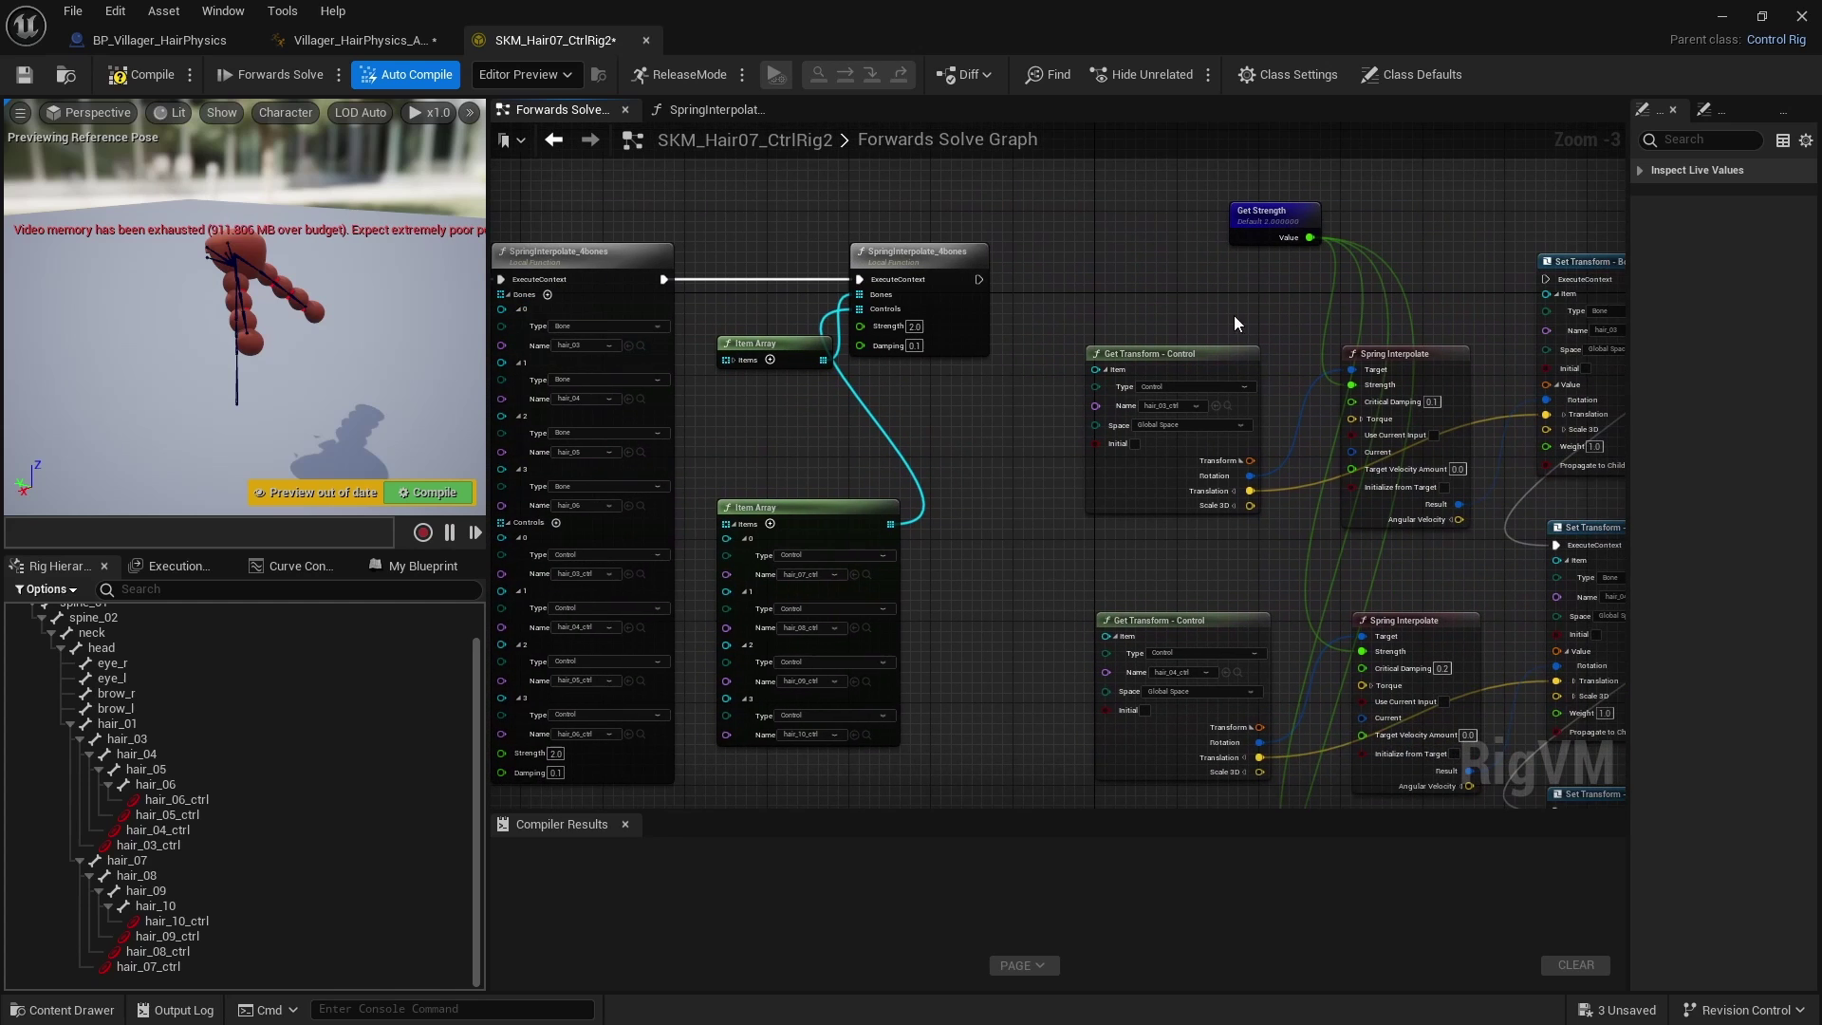
{"action": "right_click_drag", "start_coordinate": [1205, 322], "coordinate": [1204, 334]}
{"action": "right_click_drag", "start_coordinate": [1048, 505], "coordinate": [866, 500]}
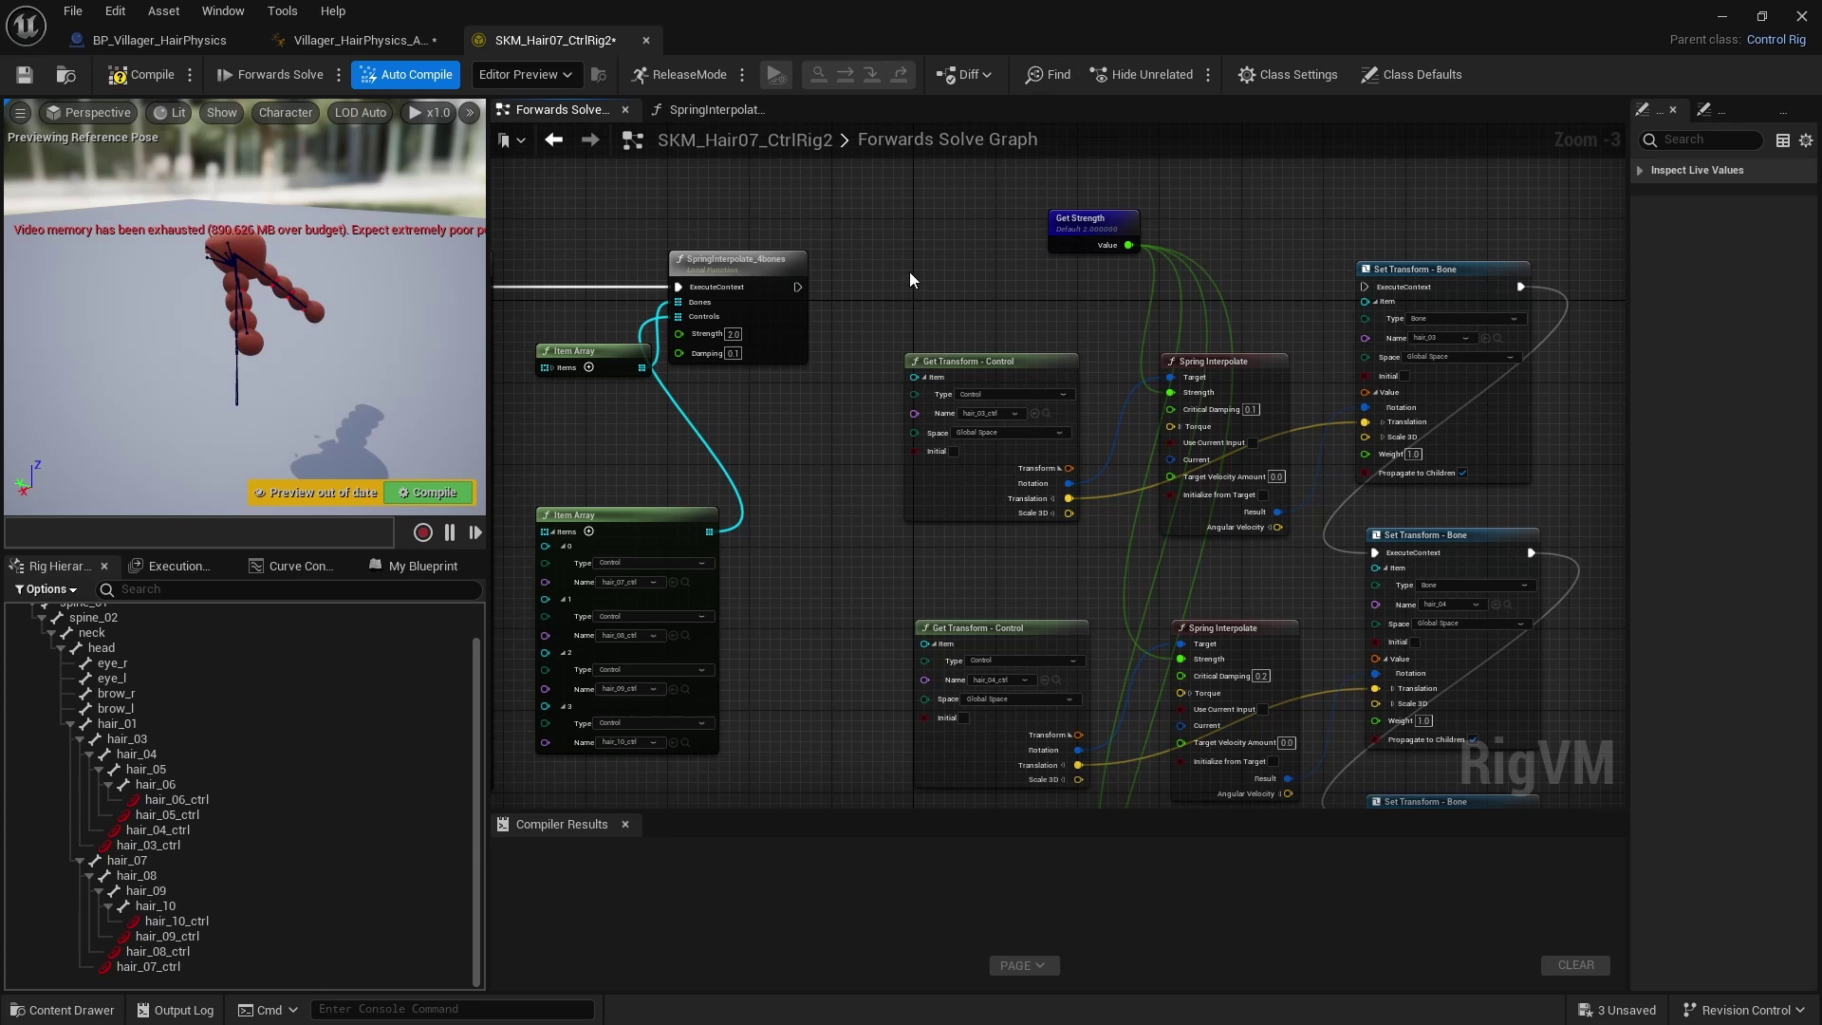
{"action": "scroll", "coordinate": [909, 279], "scroll_direction": "down", "scroll_amount": 1}
{"action": "right_click_drag", "start_coordinate": [890, 279], "coordinate": [930, 351]}
{"action": "scroll", "coordinate": [1060, 379], "scroll_direction": "up", "scroll_amount": 1}
{"action": "right_click_drag", "start_coordinate": [1060, 380], "coordinate": [964, 389]}
{"action": "scroll", "coordinate": [848, 393], "scroll_direction": "up", "scroll_amount": 1}
{"action": "right_click_drag", "start_coordinate": [848, 392], "coordinate": [1176, 318]}
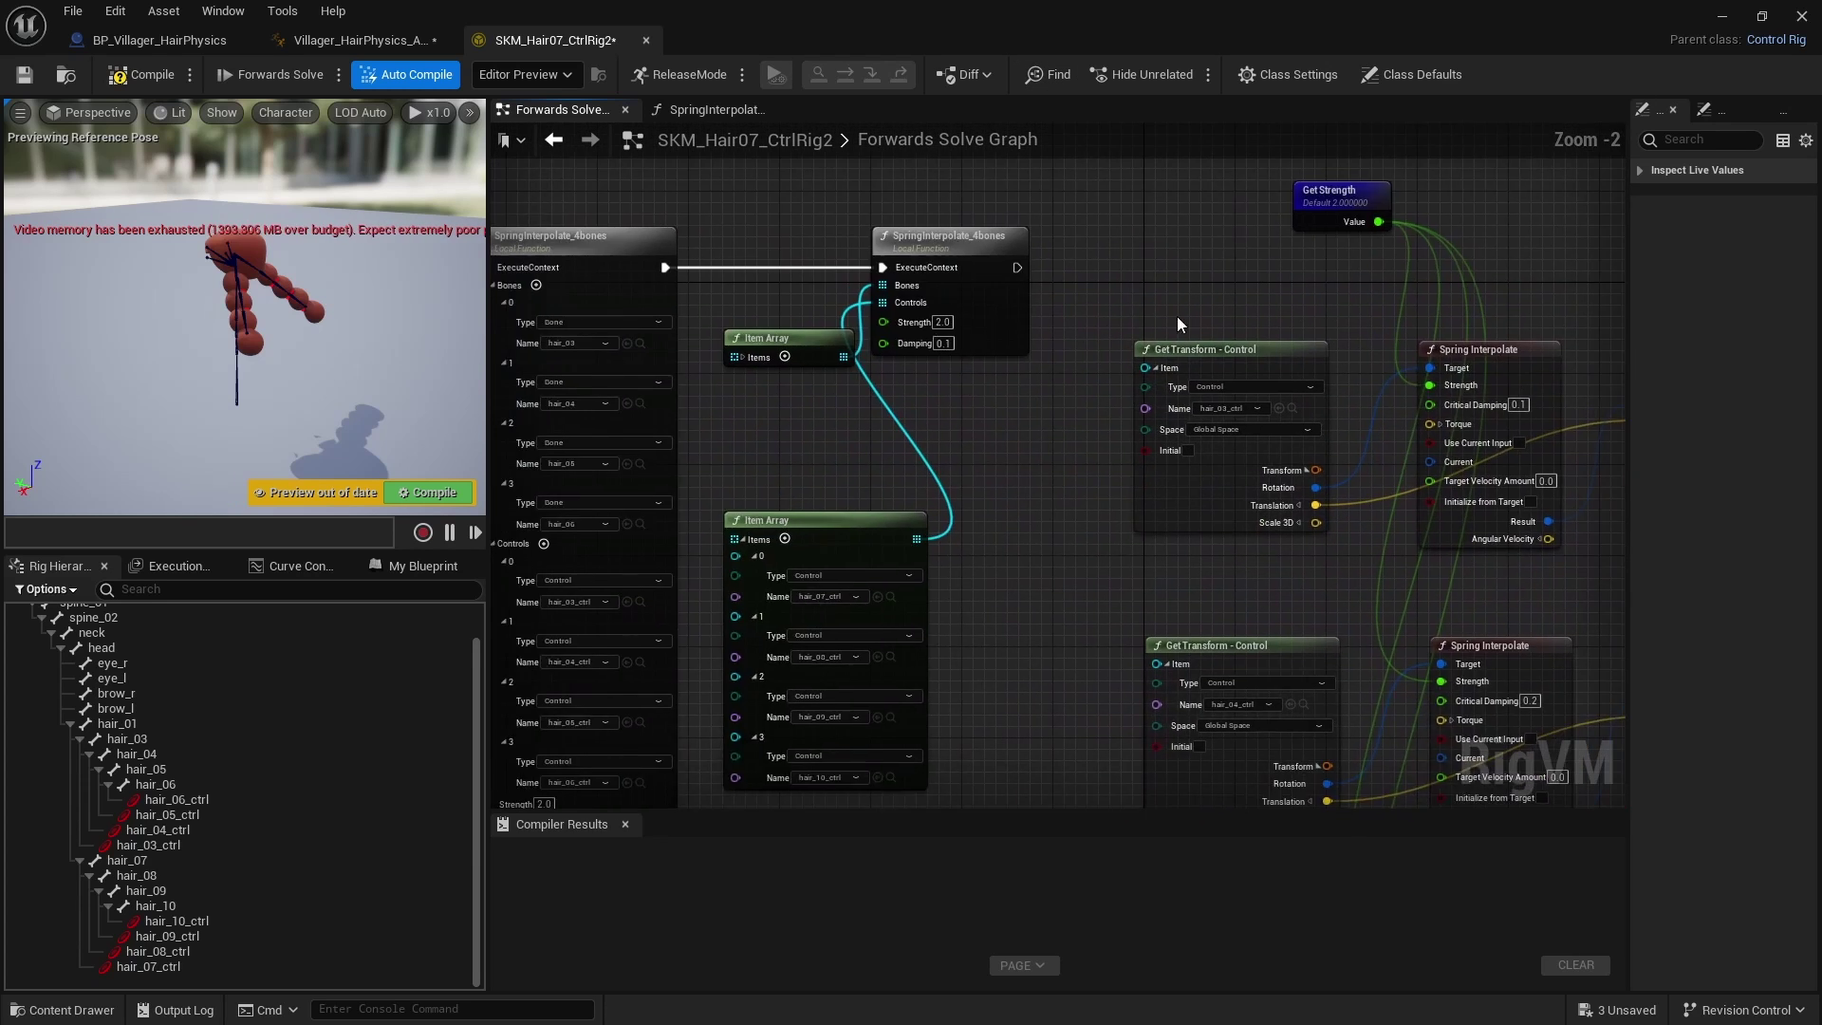
{"action": "scroll", "coordinate": [1176, 323], "scroll_direction": "down", "scroll_amount": 1}
{"action": "right_click_drag", "start_coordinate": [845, 462], "coordinate": [1017, 416]}
{"action": "right_click_drag", "start_coordinate": [1336, 330], "coordinate": [1015, 342]}
{"action": "scroll", "coordinate": [1056, 298], "scroll_direction": "down", "scroll_amount": 1}
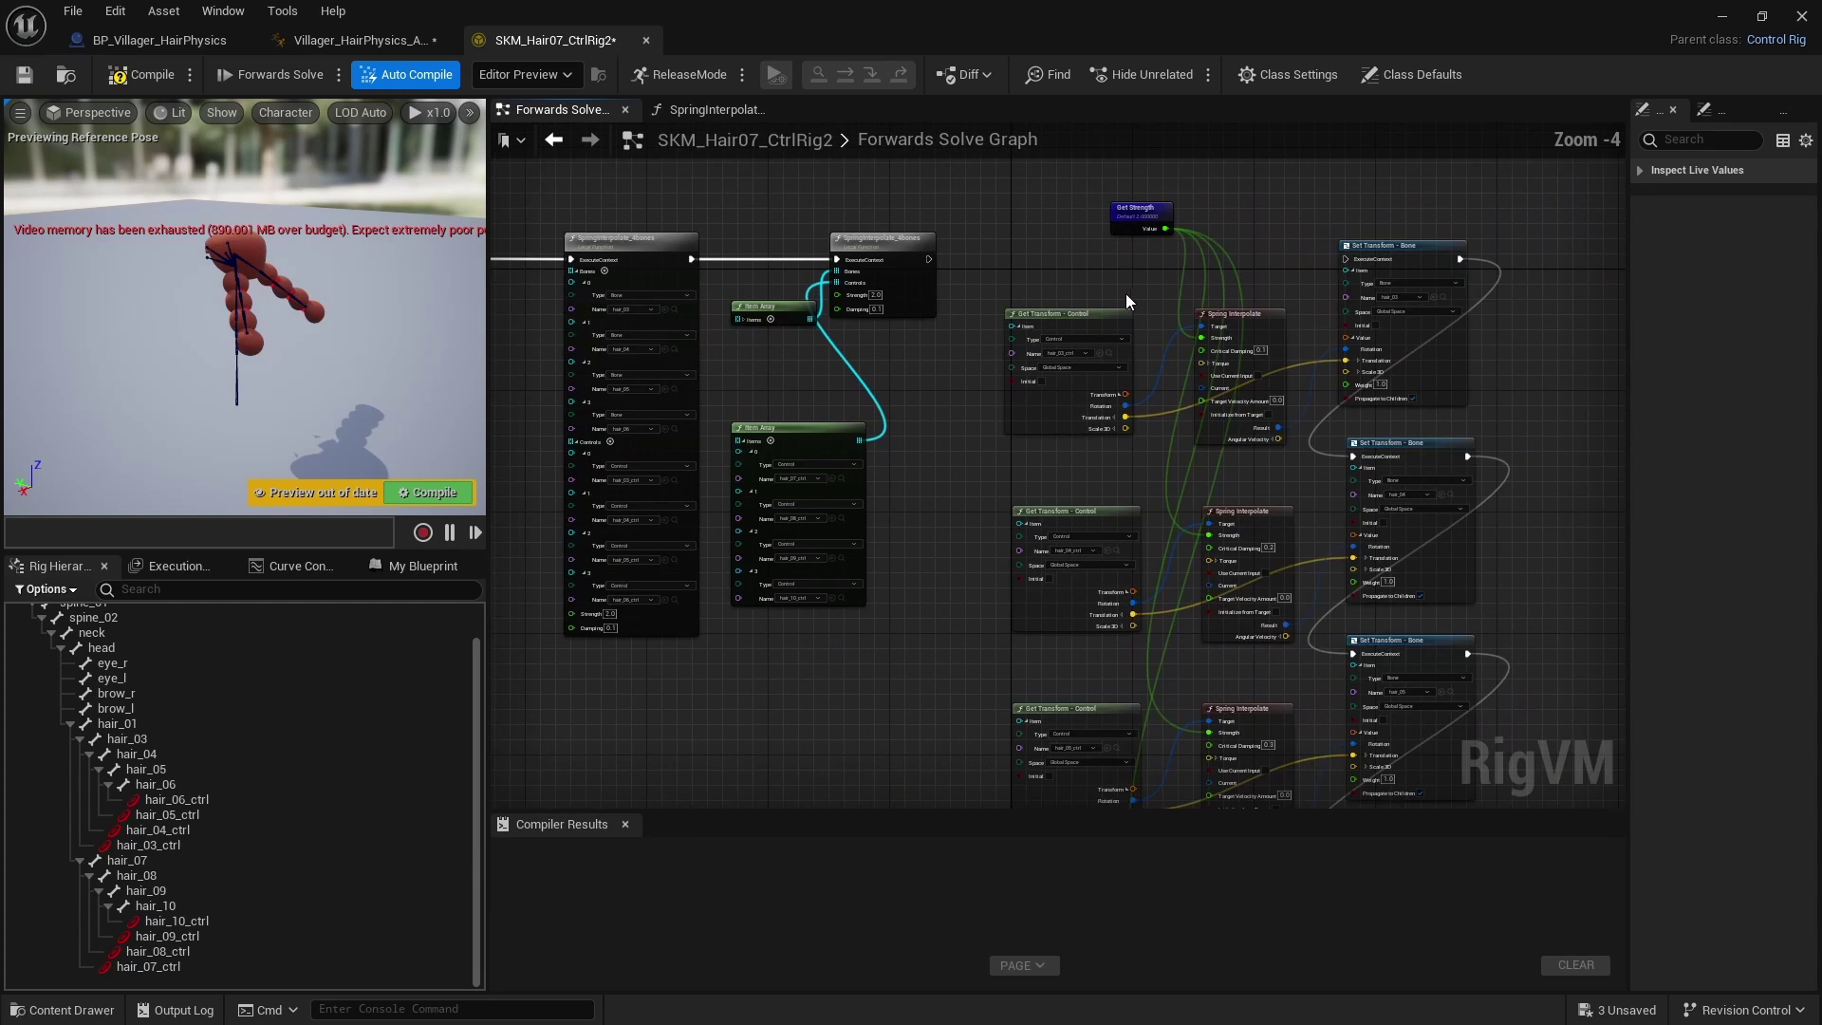
{"action": "right_click_drag", "start_coordinate": [1125, 293], "coordinate": [1019, 350]}
{"action": "scroll", "coordinate": [1126, 405], "scroll_direction": "up", "scroll_amount": 1}
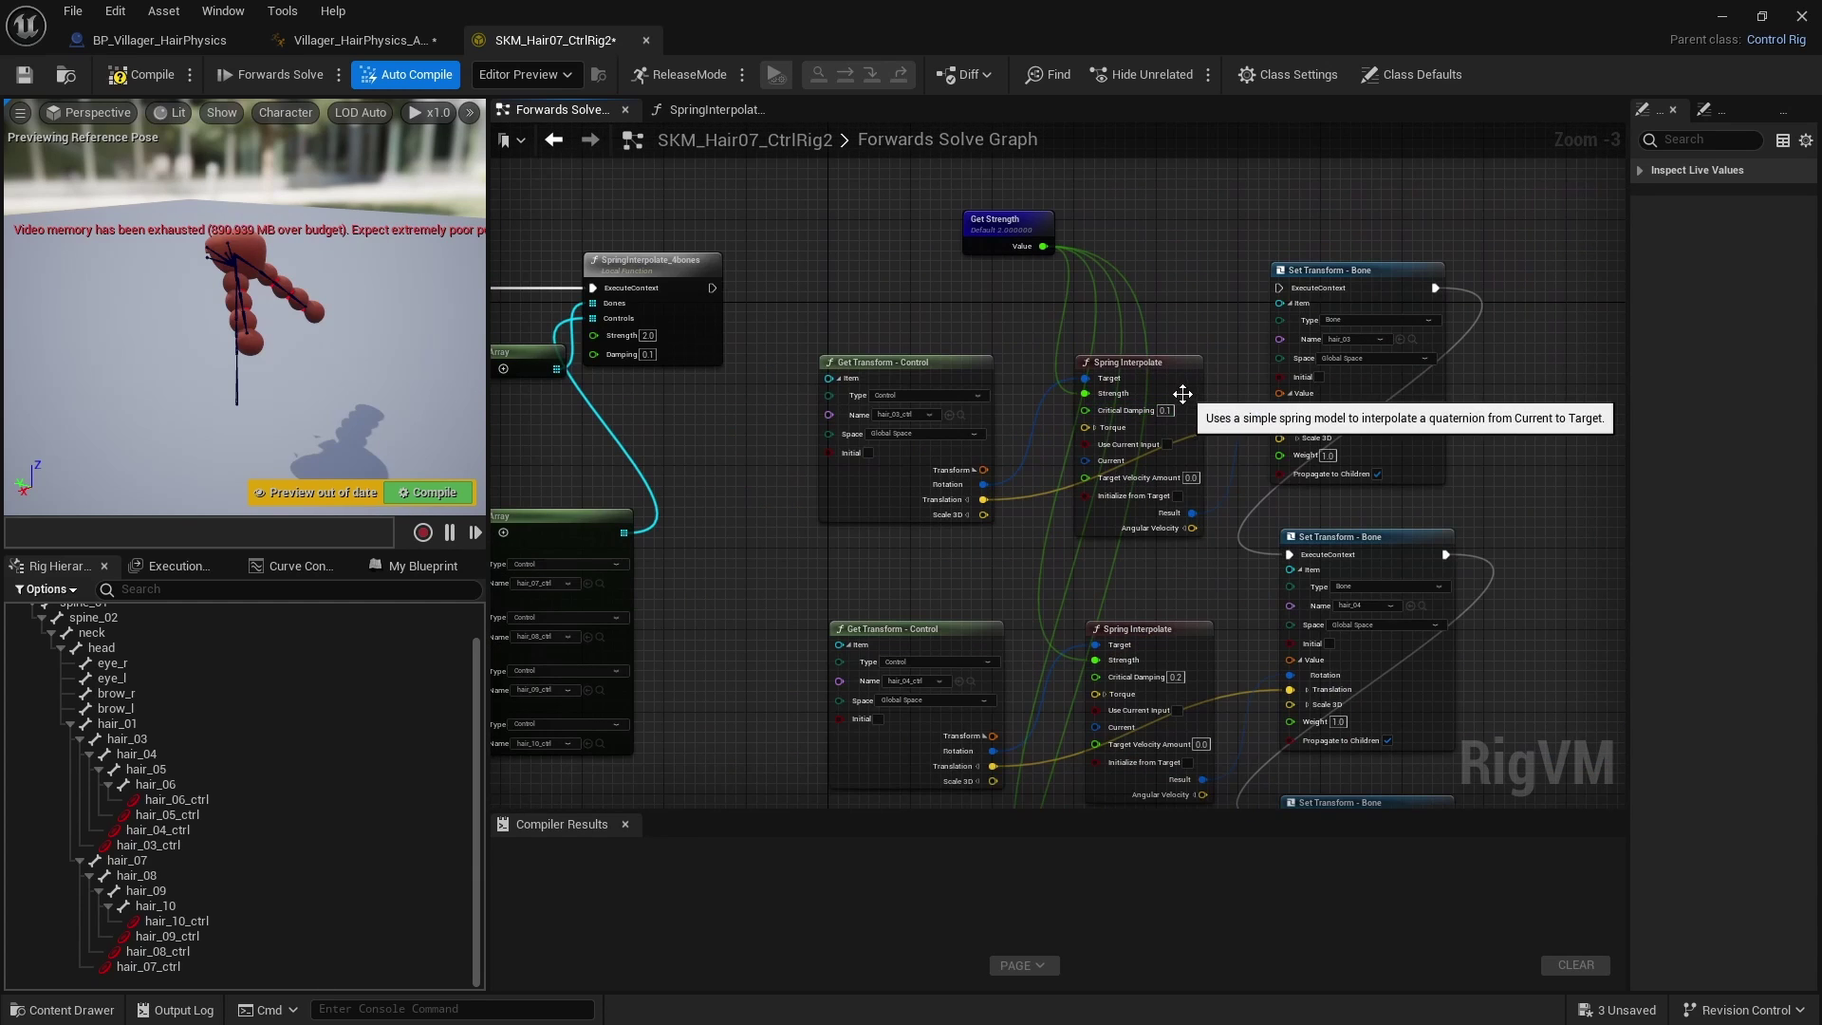
Step: Replace the Spring Interpolate node in the hair_03 row with a Verlet (Vector) node
{"action": "left_click", "coordinate": [1188, 377]}
{"action": "key", "text": "Delete"}
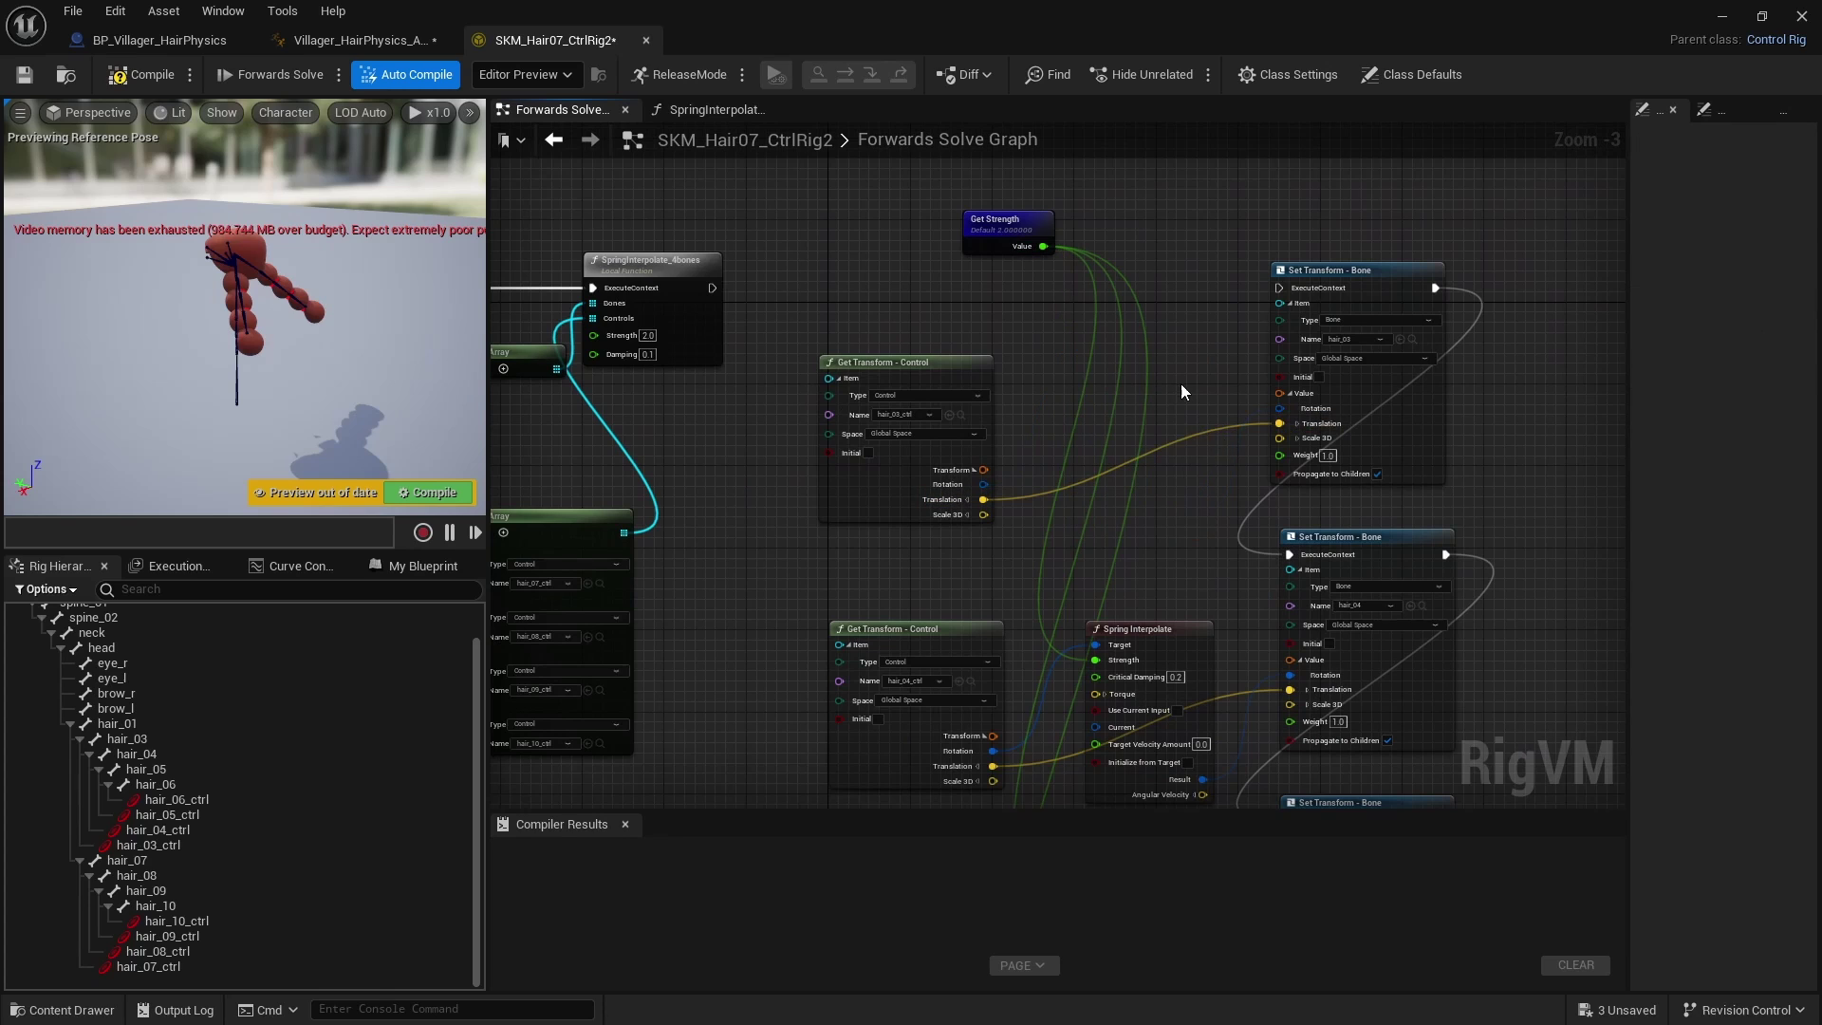
{"action": "right_click", "coordinate": [1178, 385]}
{"action": "type", "text": "verlet"}
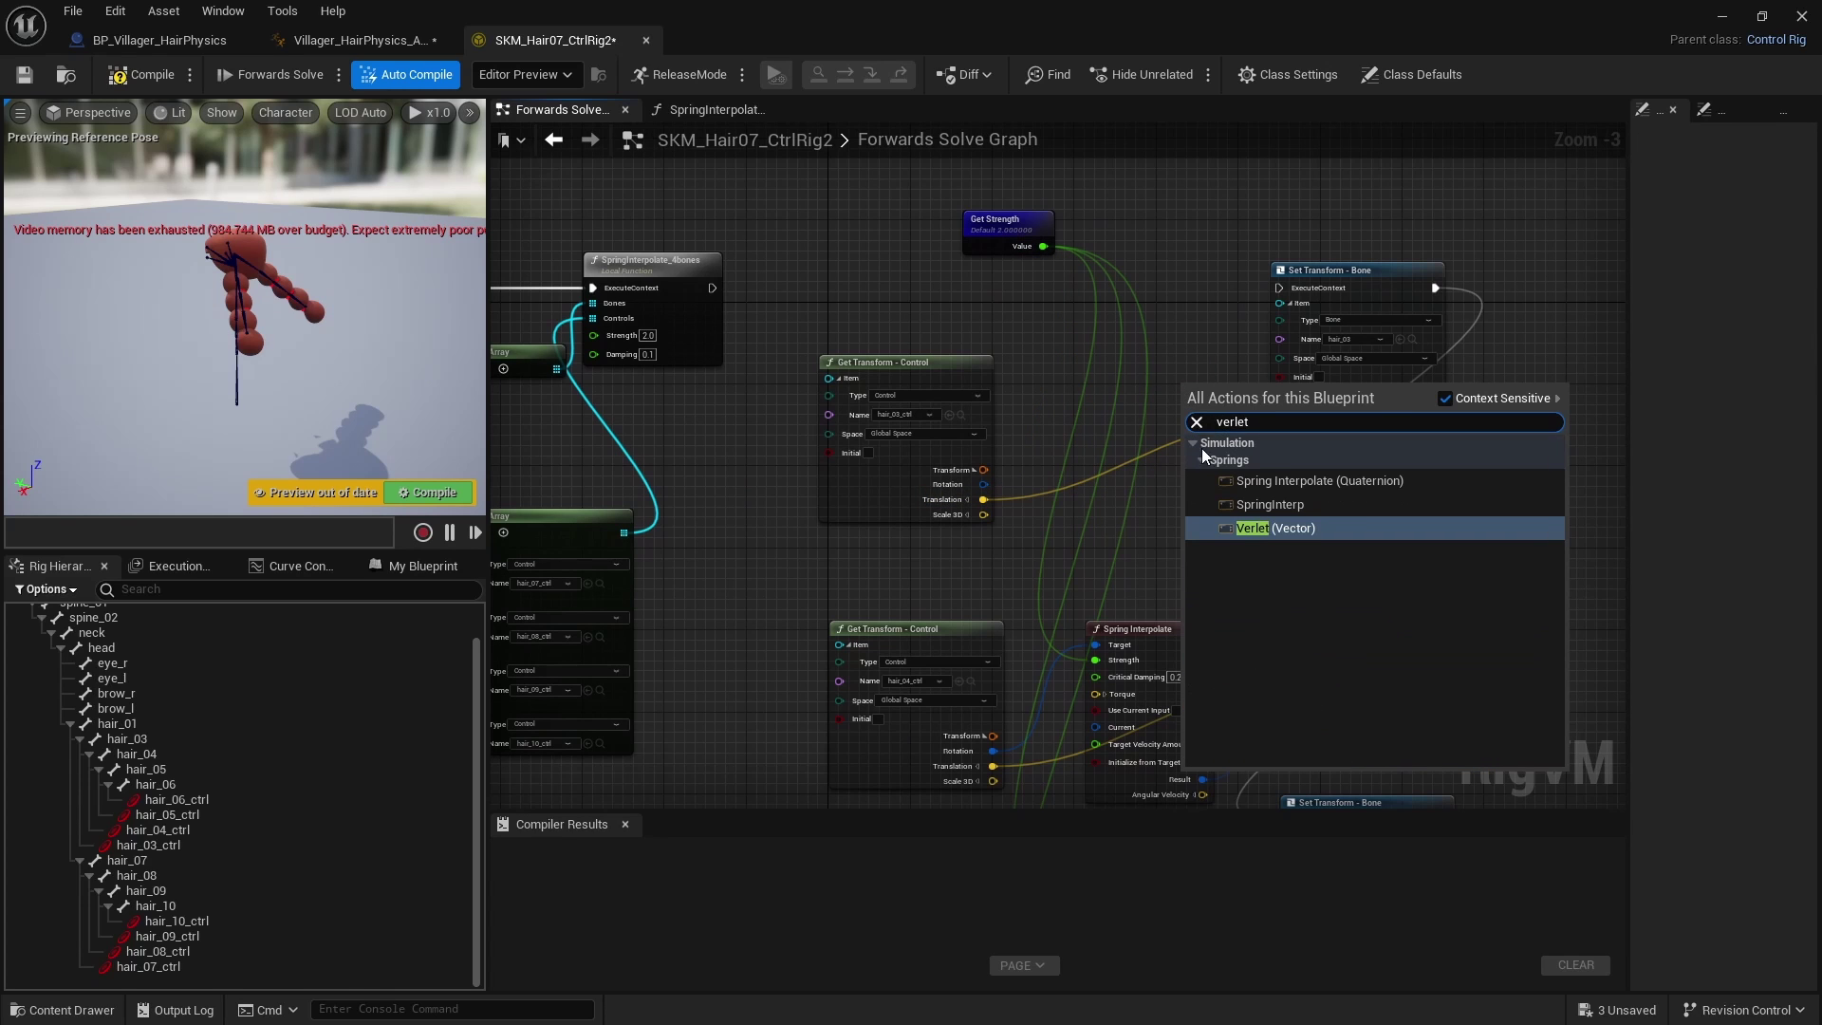
{"action": "left_click", "coordinate": [1248, 535]}
{"action": "left_click_drag", "start_coordinate": [1211, 380], "coordinate": [1109, 350]}
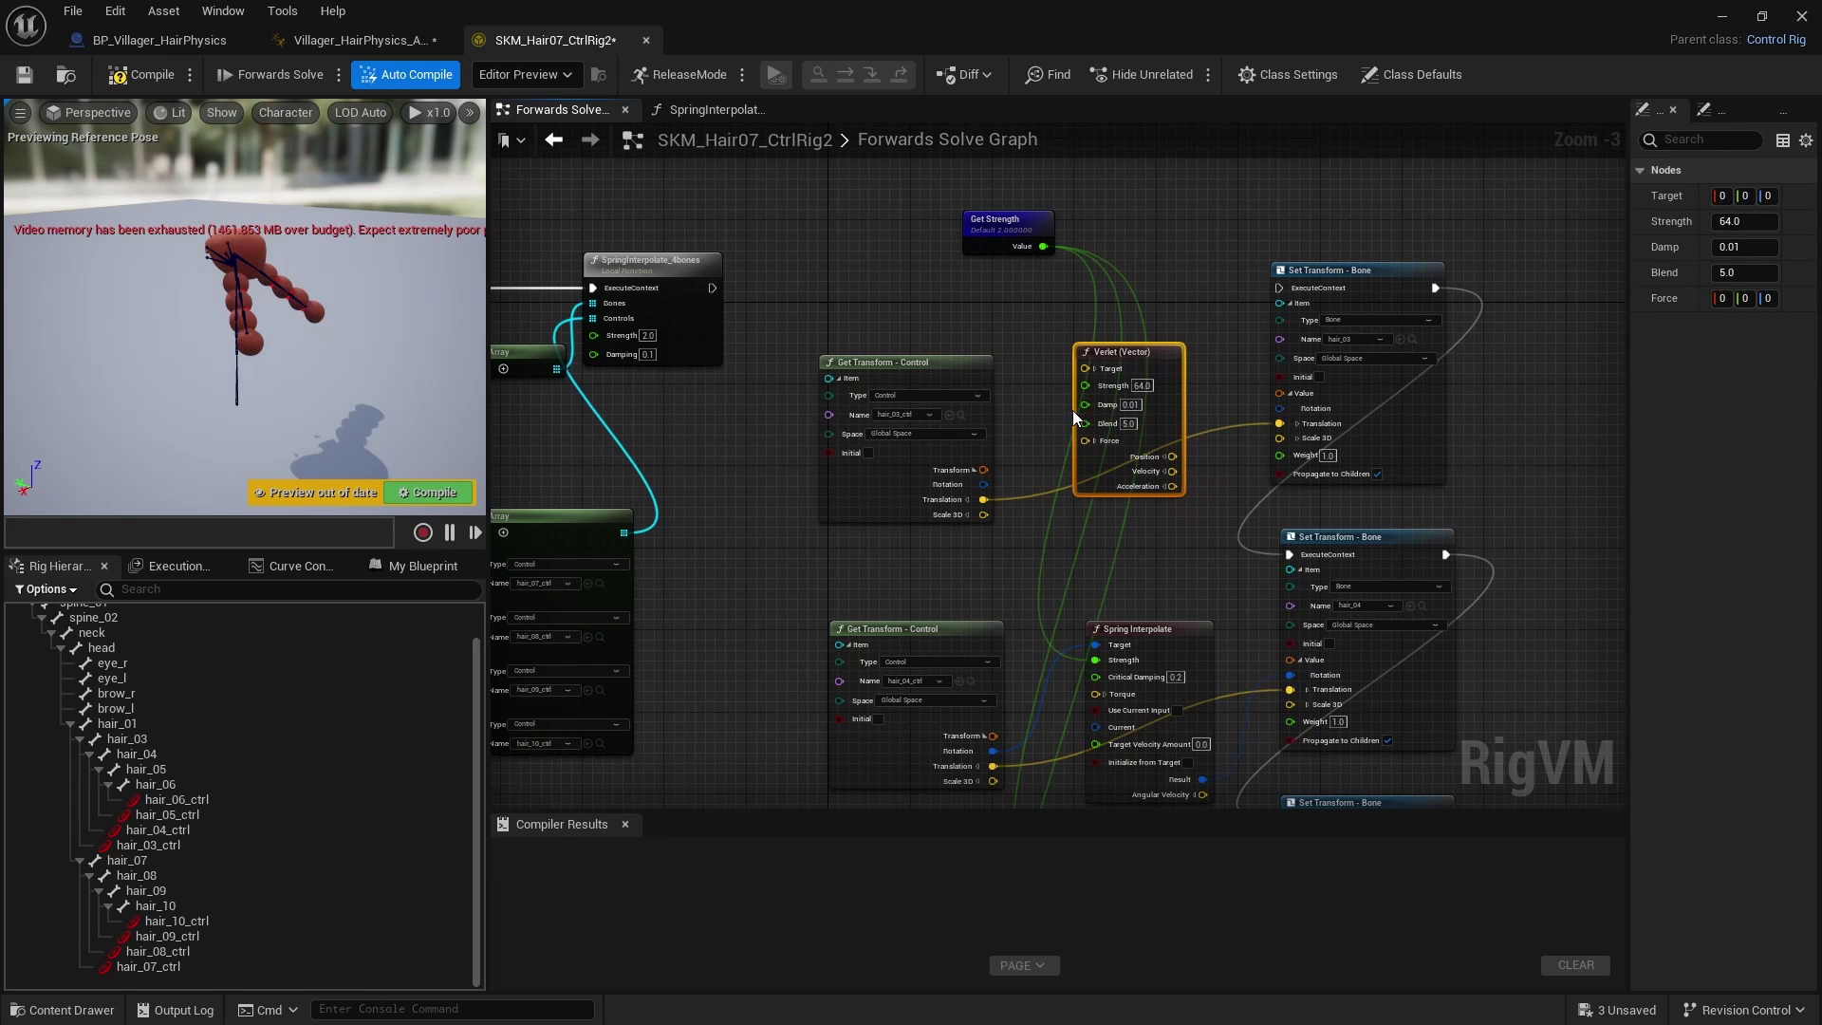
Step: Connect hair_03_ctrl's Translation to the Verlet node's Target and its Position output to the hair_03 Set Transform node's Translation
{"action": "right_click_drag", "start_coordinate": [1019, 495], "coordinate": [967, 523]}
{"action": "scroll", "coordinate": [968, 524], "scroll_direction": "up", "scroll_amount": 1}
{"action": "left_click_drag", "start_coordinate": [929, 533], "coordinate": [1053, 385]}
{"action": "right_click_drag", "start_coordinate": [1127, 478], "coordinate": [1027, 455]}
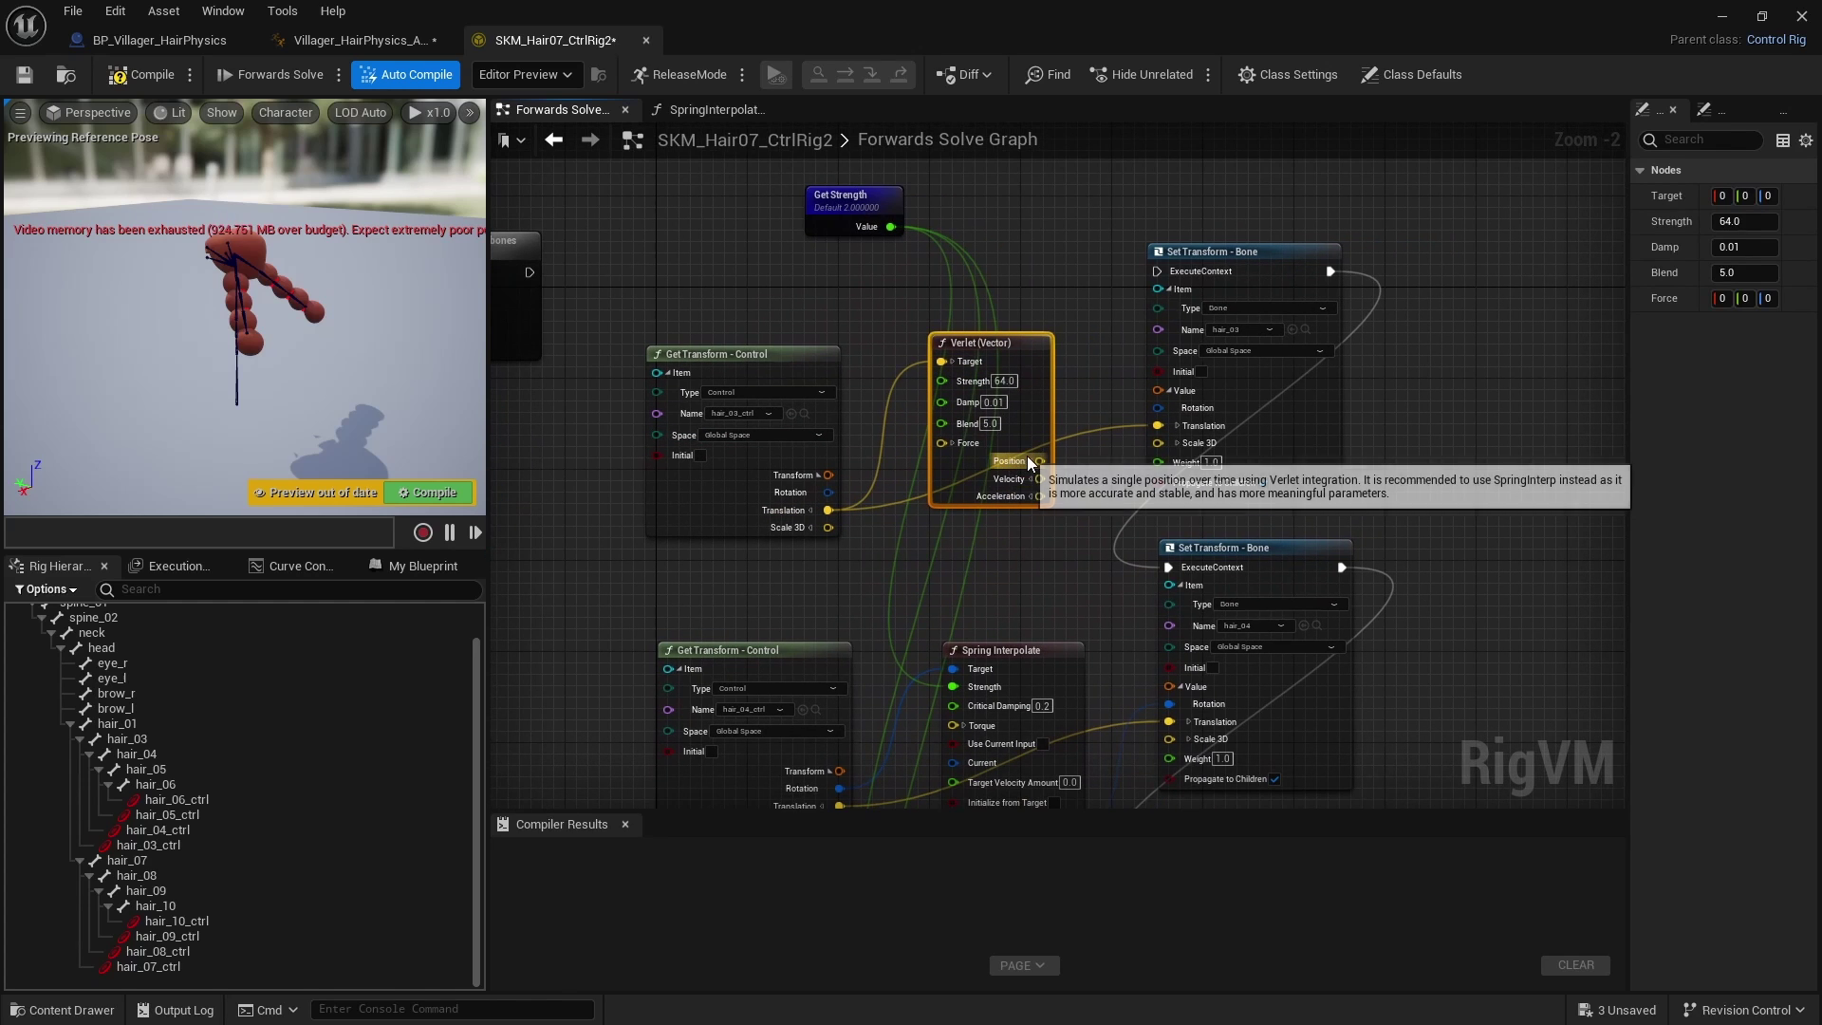
{"action": "left_click", "coordinate": [1028, 460]}
{"action": "left_click_drag", "start_coordinate": [1040, 461], "coordinate": [1157, 425]}
Step: Connect Get Strength to the hair_03 Verlet node's Strength input and move the getter closer to the node
{"action": "right_click_drag", "start_coordinate": [1114, 546], "coordinate": [1107, 433]}
{"action": "left_click_drag", "start_coordinate": [967, 317], "coordinate": [983, 298]}
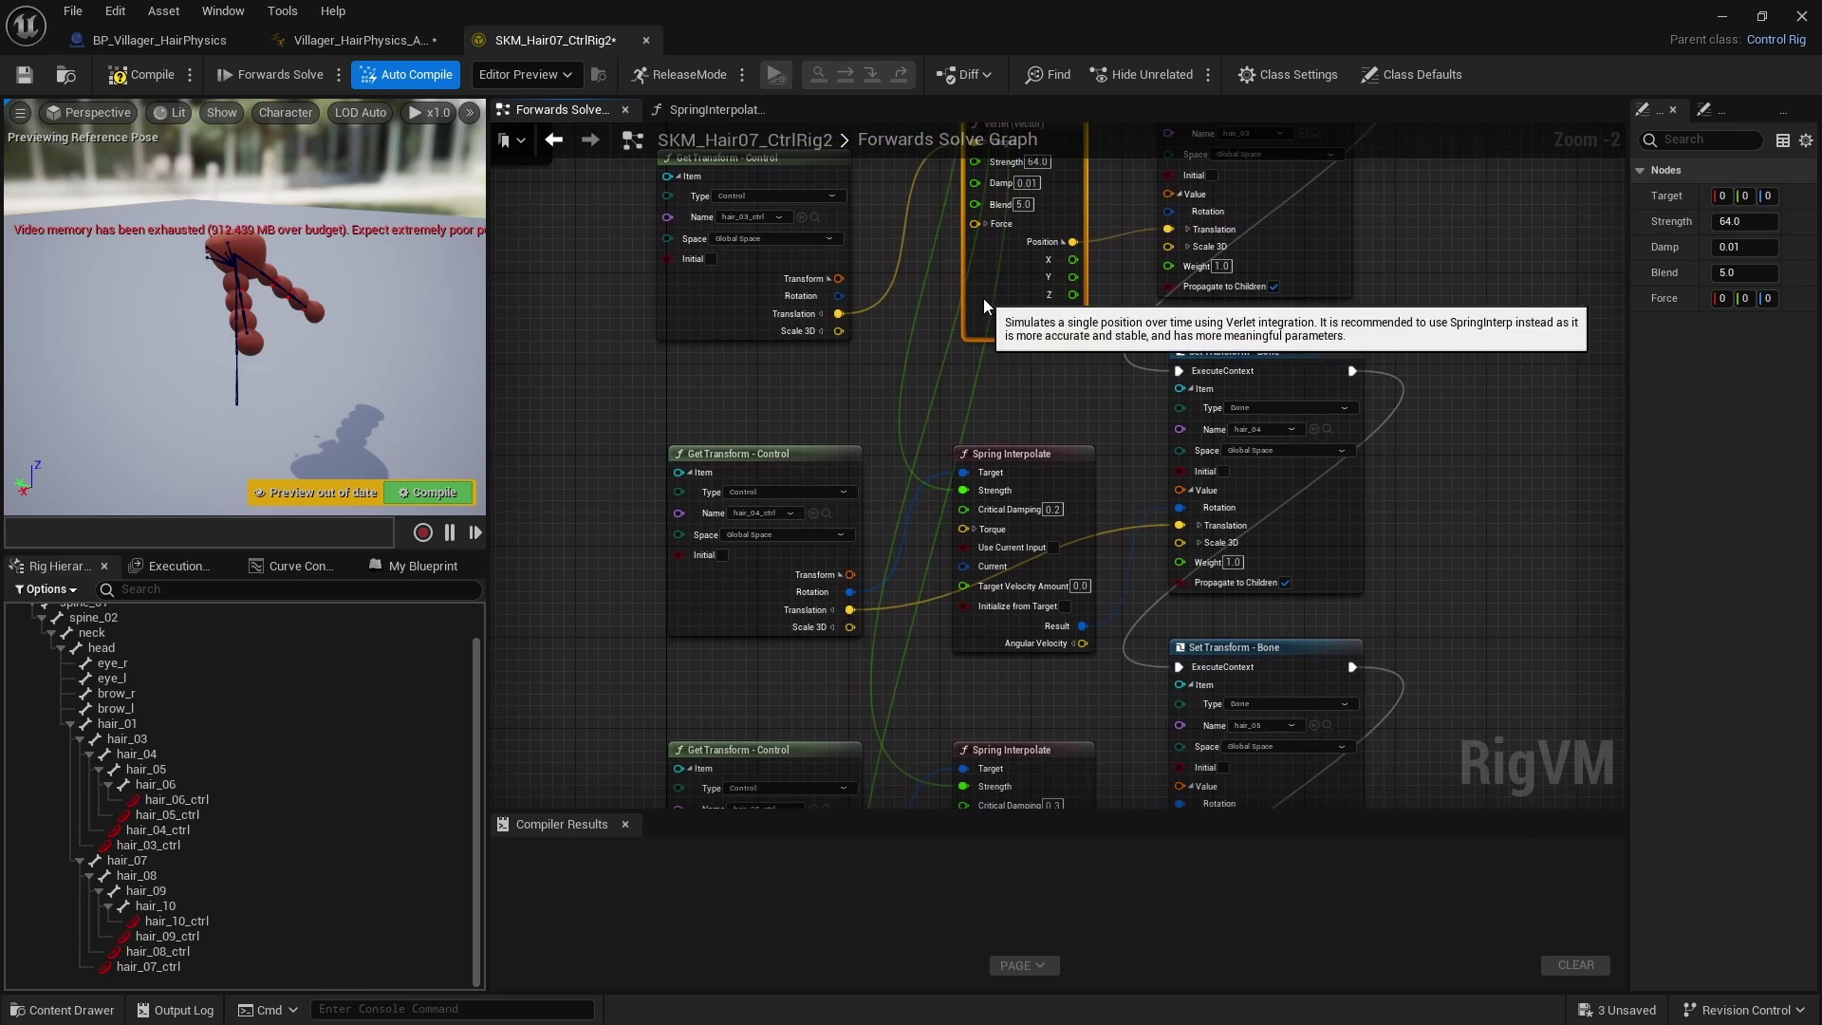
{"action": "right_click_drag", "start_coordinate": [1046, 384], "coordinate": [1049, 616]}
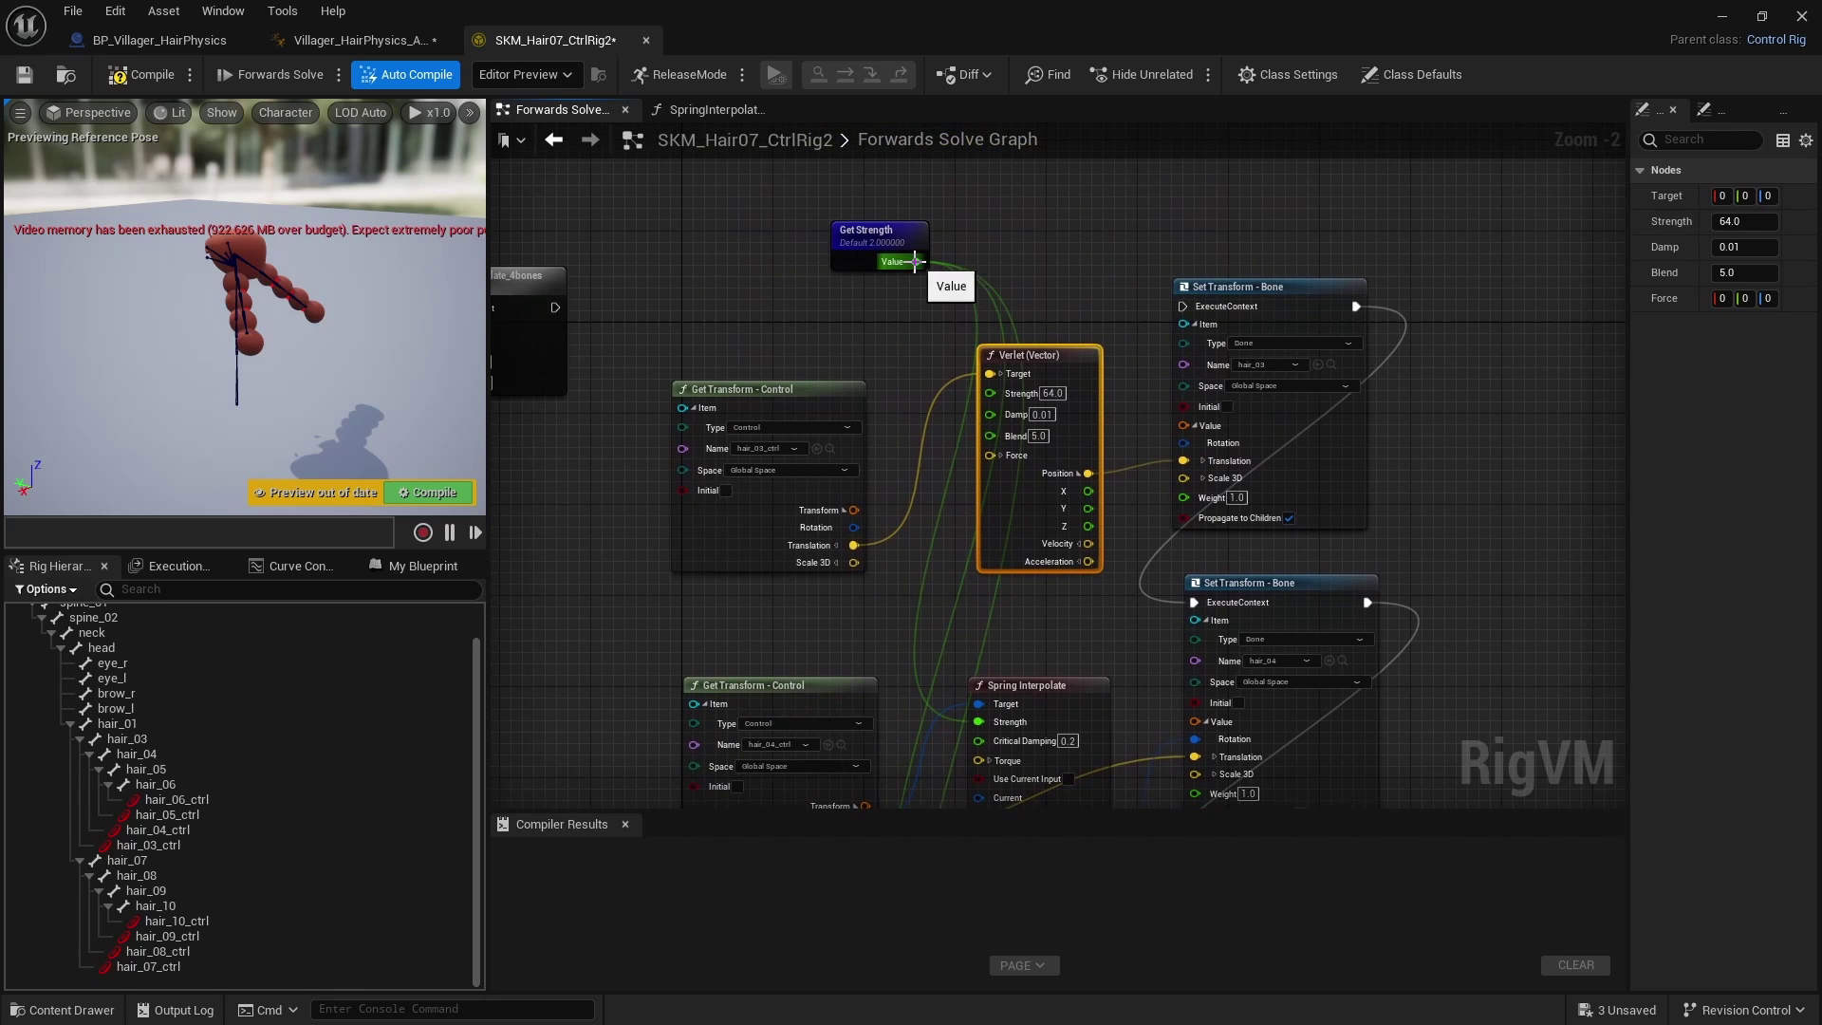
{"action": "left_click_drag", "start_coordinate": [916, 262], "coordinate": [993, 394]}
{"action": "right_click_drag", "start_coordinate": [940, 407], "coordinate": [945, 348]}
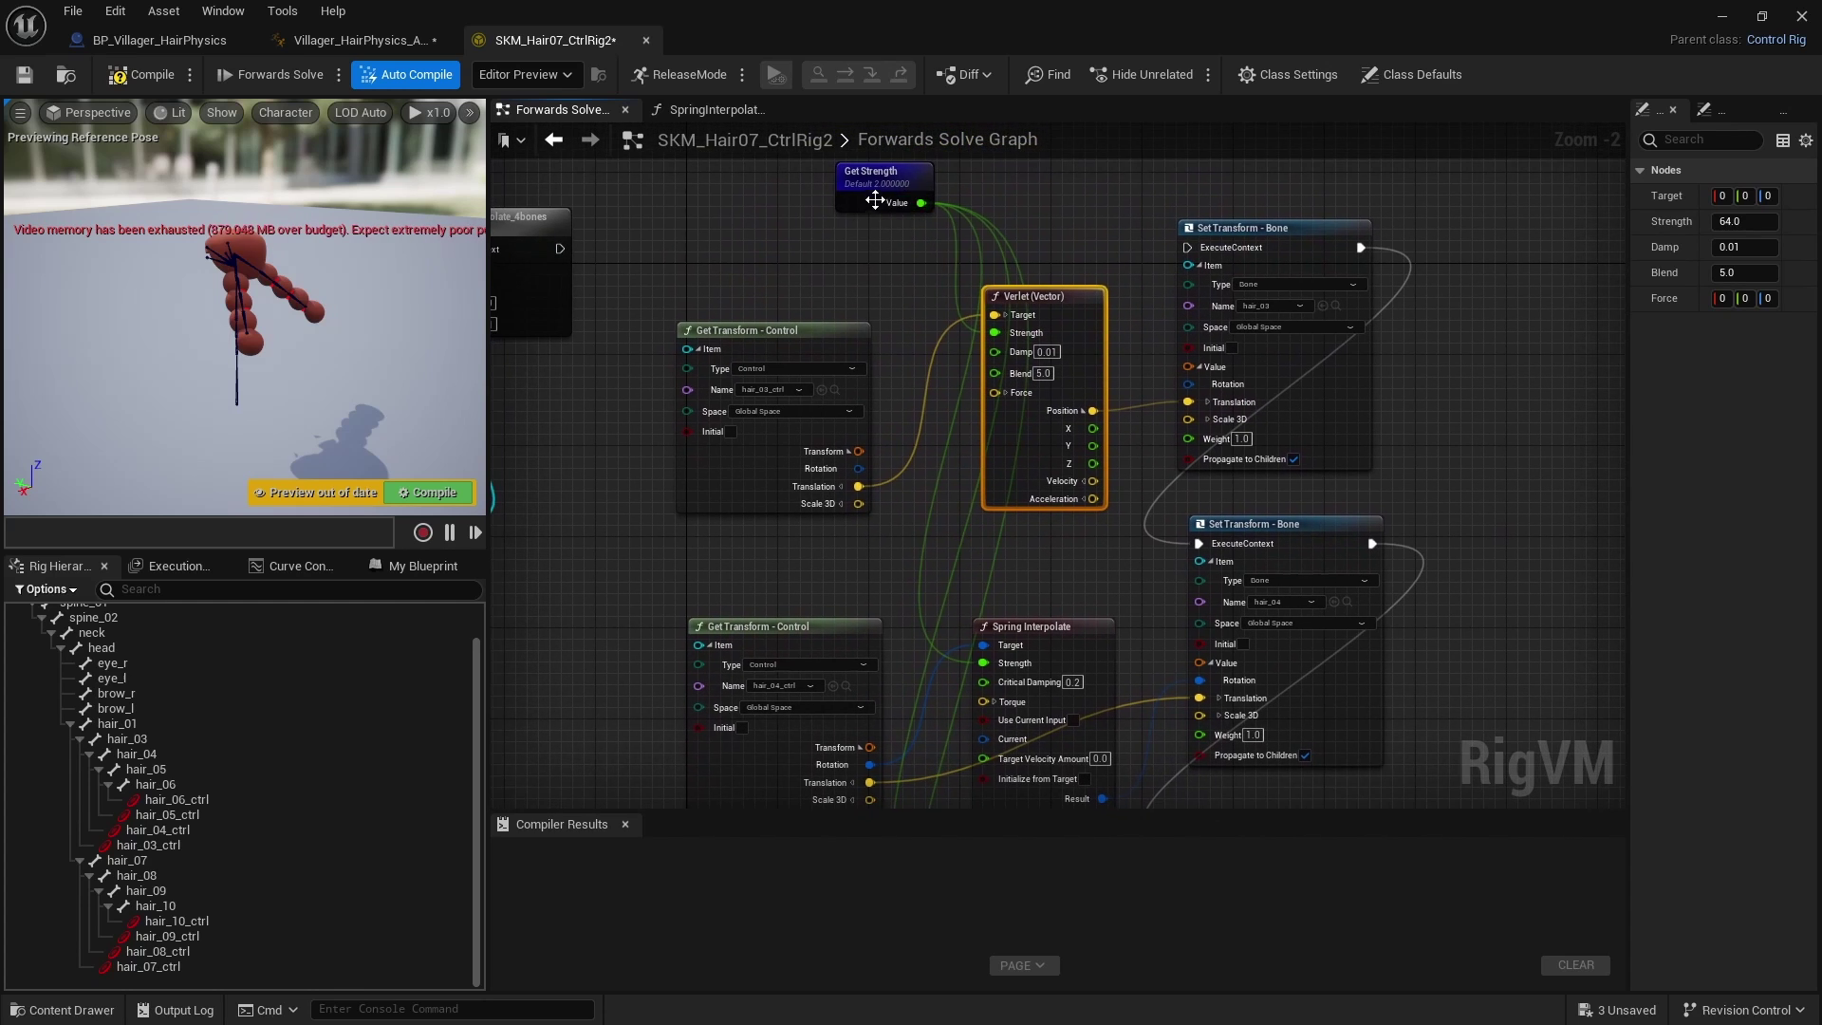
{"action": "left_click_drag", "start_coordinate": [860, 179], "coordinate": [879, 244]}
{"action": "right_click_drag", "start_coordinate": [1000, 339], "coordinate": [970, 276]}
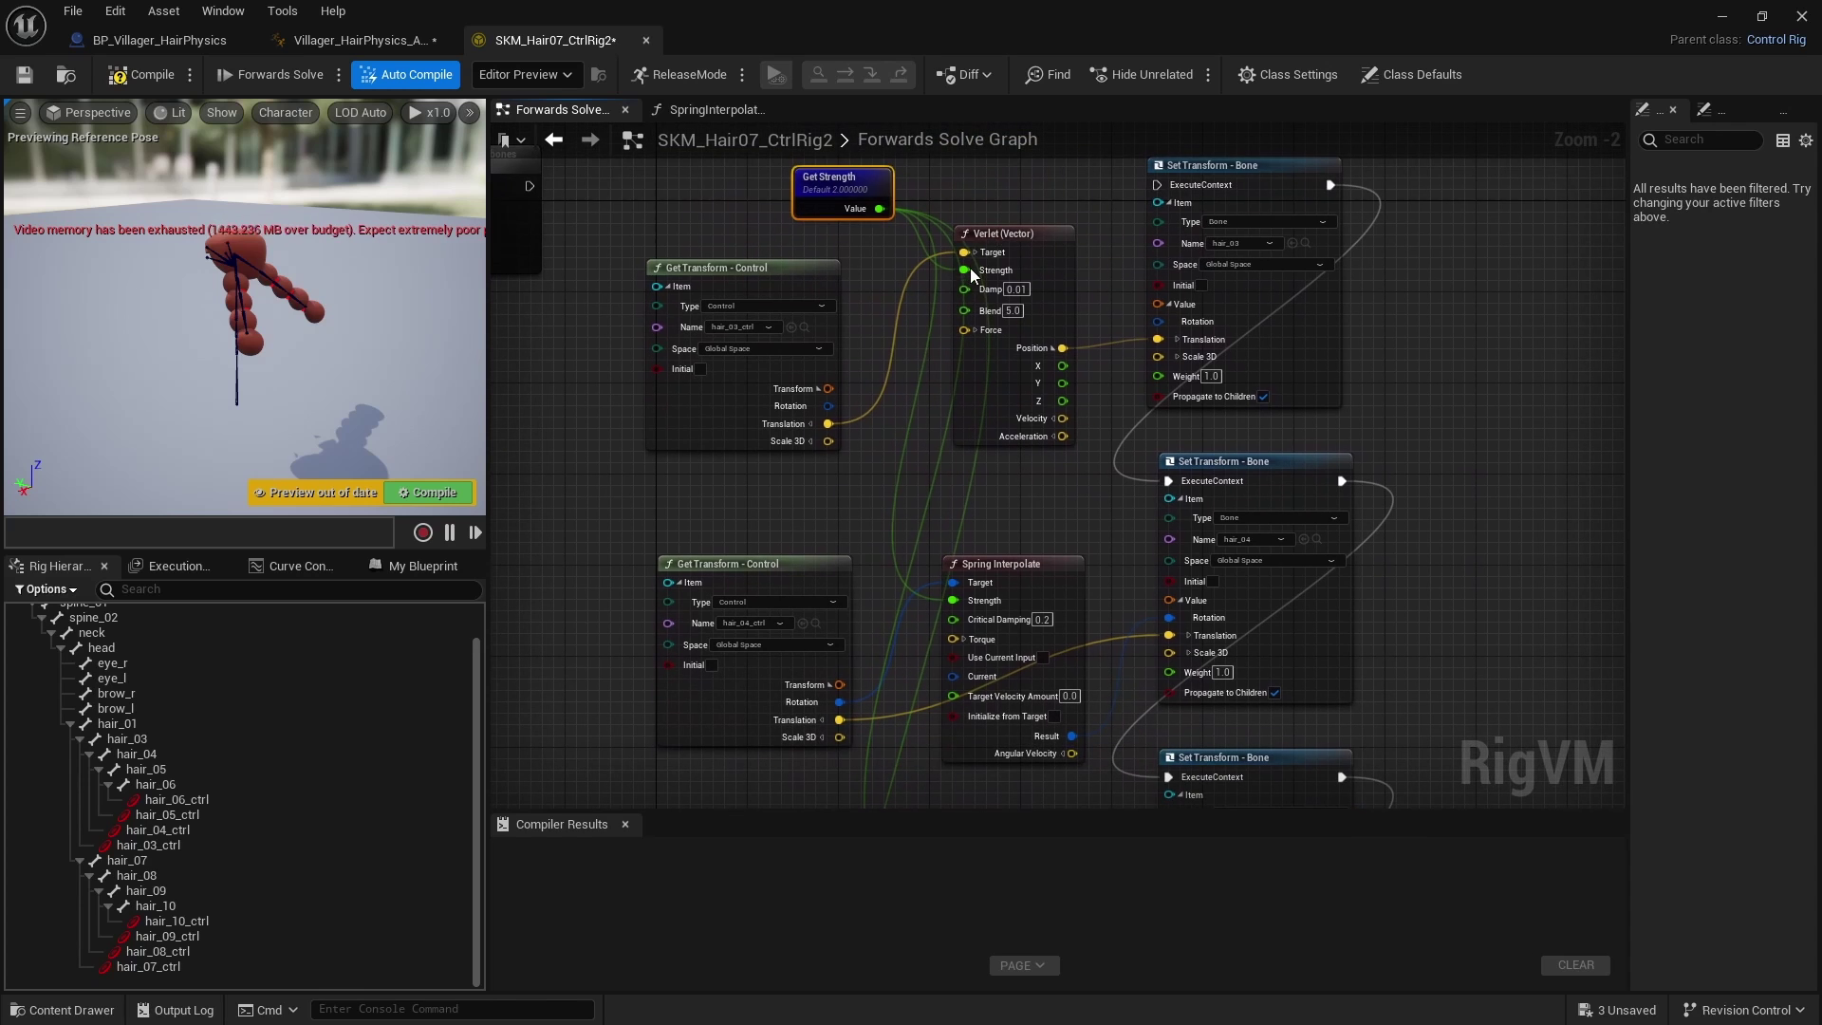
{"action": "right_click_drag", "start_coordinate": [1025, 388], "coordinate": [1076, 448]}
Step: Connect the Forwards Solve execution directly to the hair_03 Set Transform node, bypassing both SpringInterpolate_4bones calls
{"action": "scroll", "coordinate": [988, 556], "scroll_direction": "down", "scroll_amount": 2}
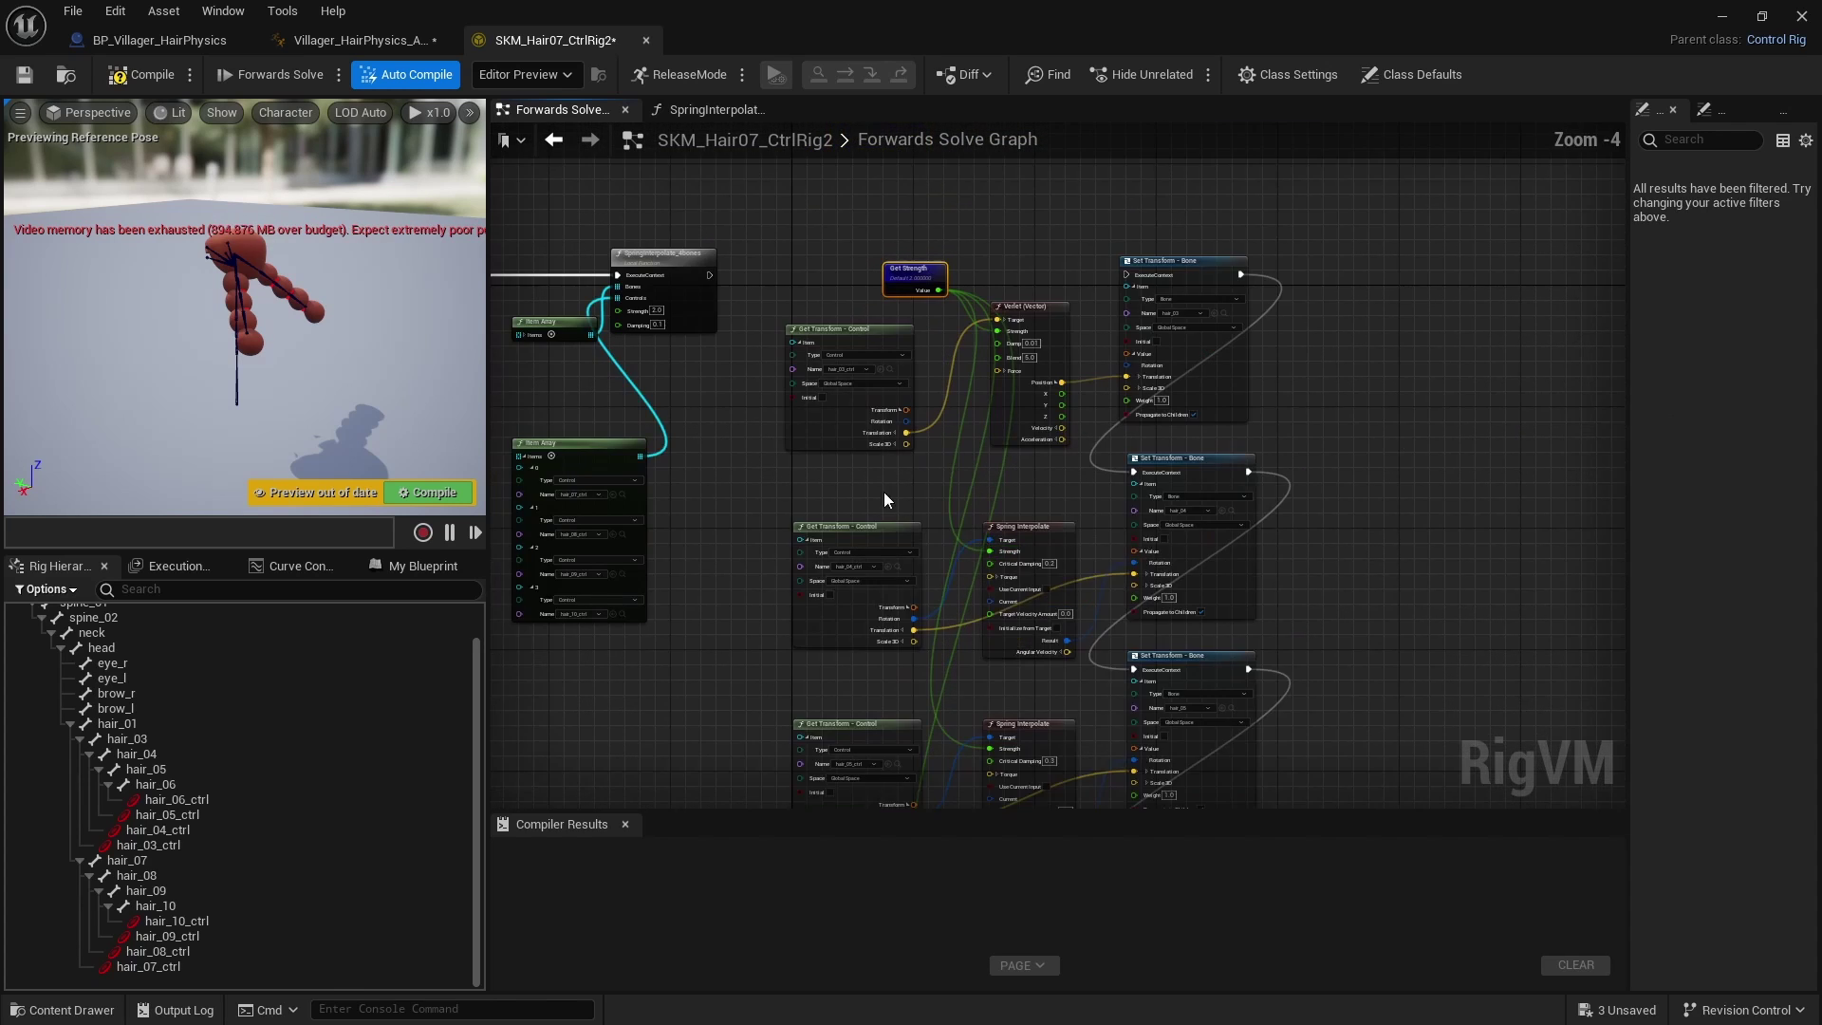
{"action": "right_click_drag", "start_coordinate": [887, 499], "coordinate": [1065, 495]}
{"action": "left_click_drag", "start_coordinate": [708, 275], "coordinate": [1406, 280]}
{"action": "right_click_drag", "start_coordinate": [1326, 249], "coordinate": [1094, 117]}
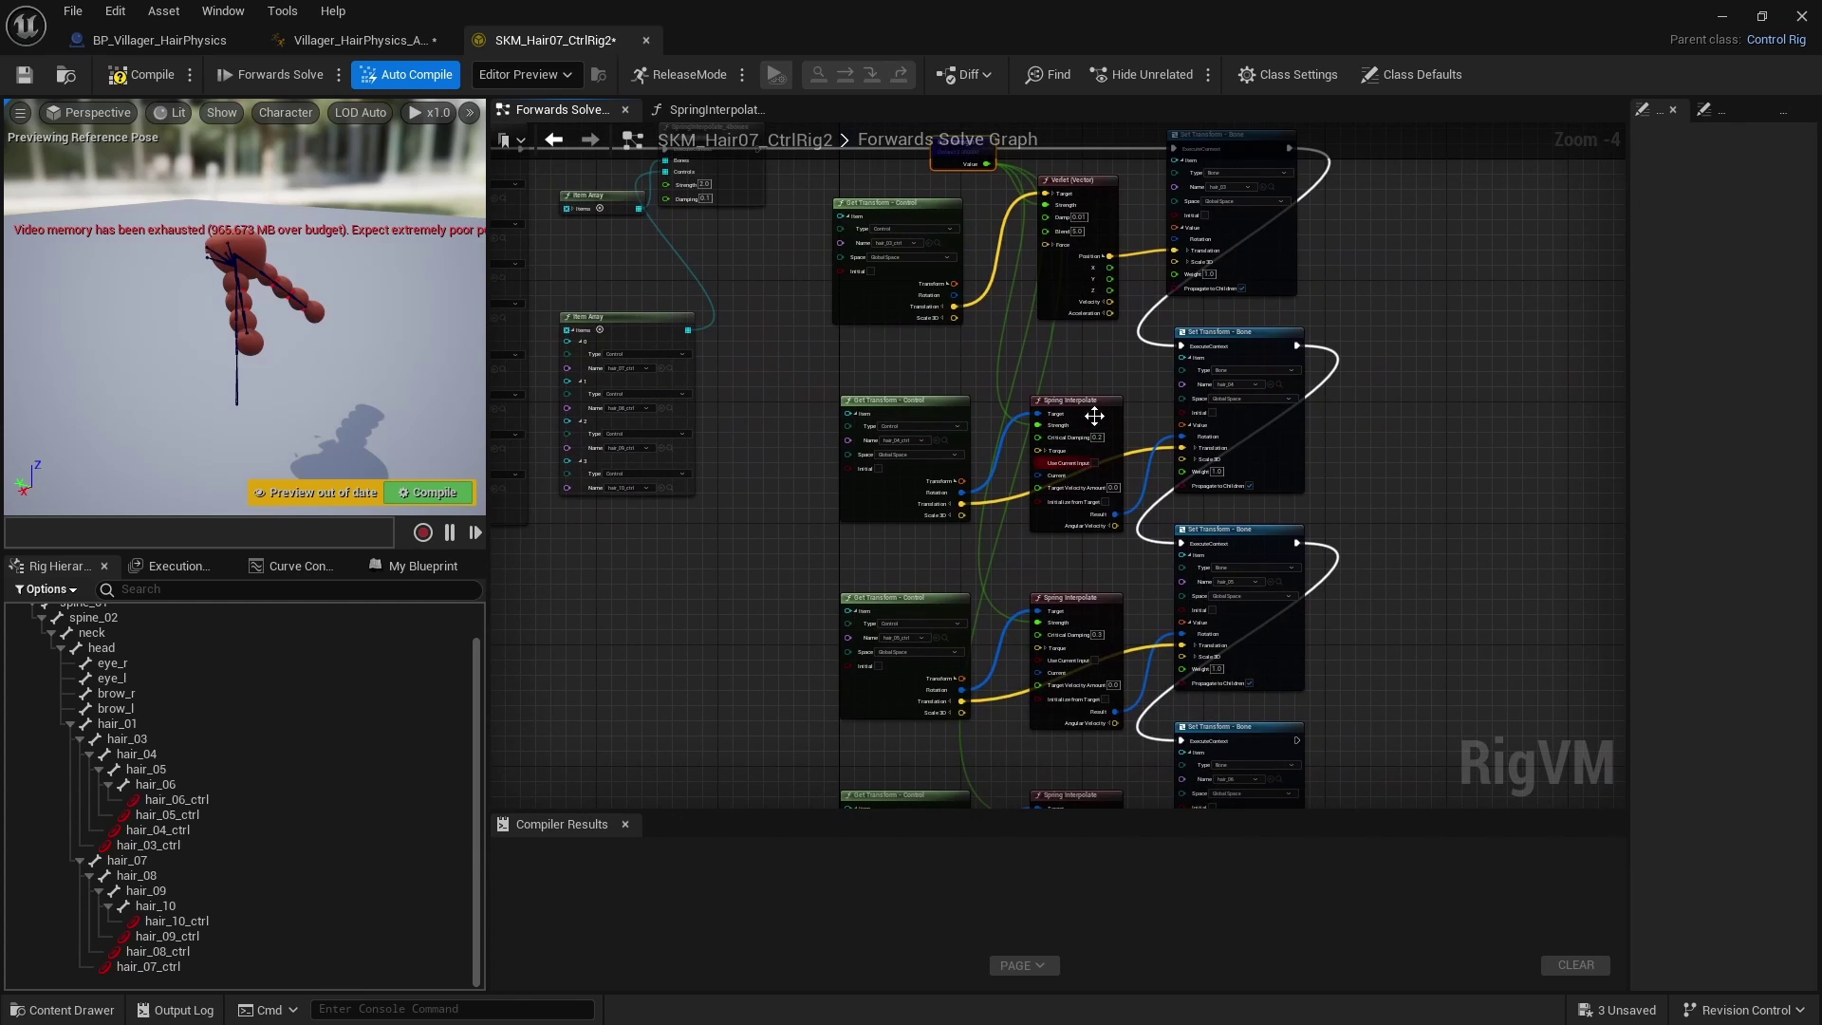
Step: Delete the three remaining Spring Interpolate nodes in the hair_04 to hair_06 rows and copy the Verlet (Vector) node
{"action": "scroll", "coordinate": [1091, 551], "scroll_direction": "down", "scroll_amount": 3}
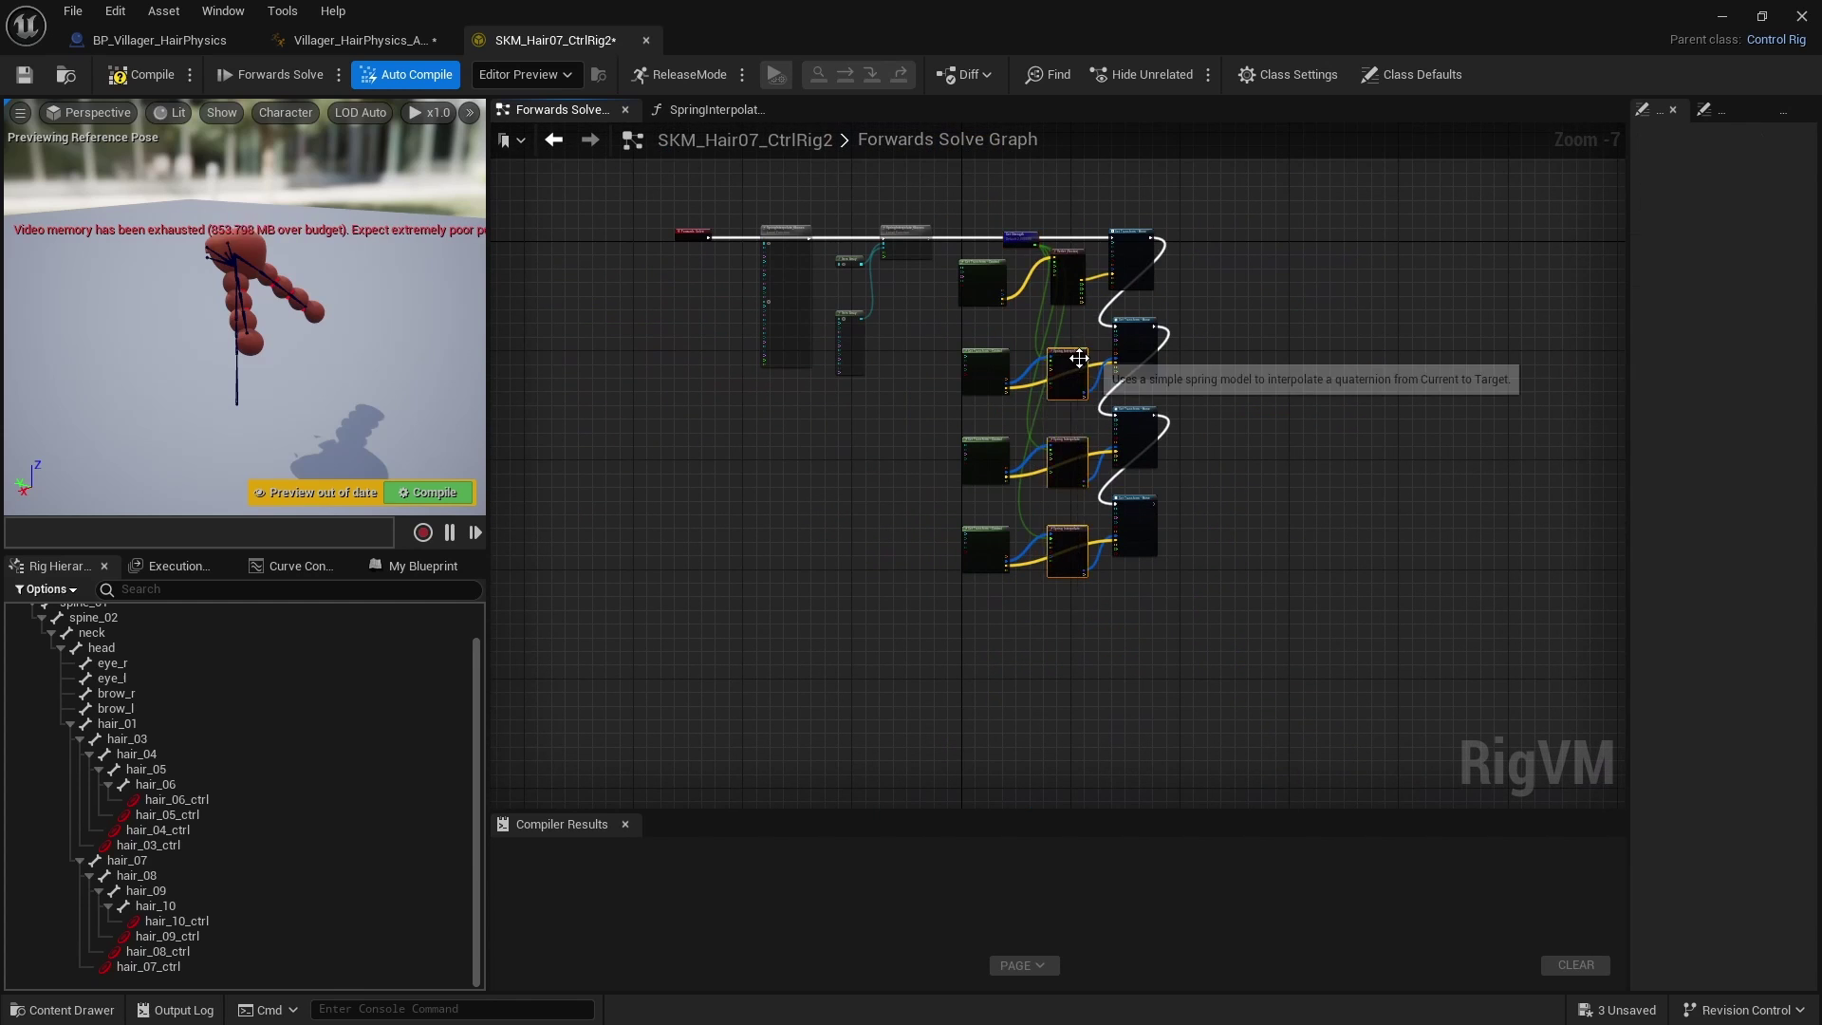
{"action": "scroll", "coordinate": [1076, 372], "scroll_direction": "up", "scroll_amount": 2}
{"action": "left_click", "coordinate": [1079, 407]}
{"action": "key", "text": "ctrl+c"}
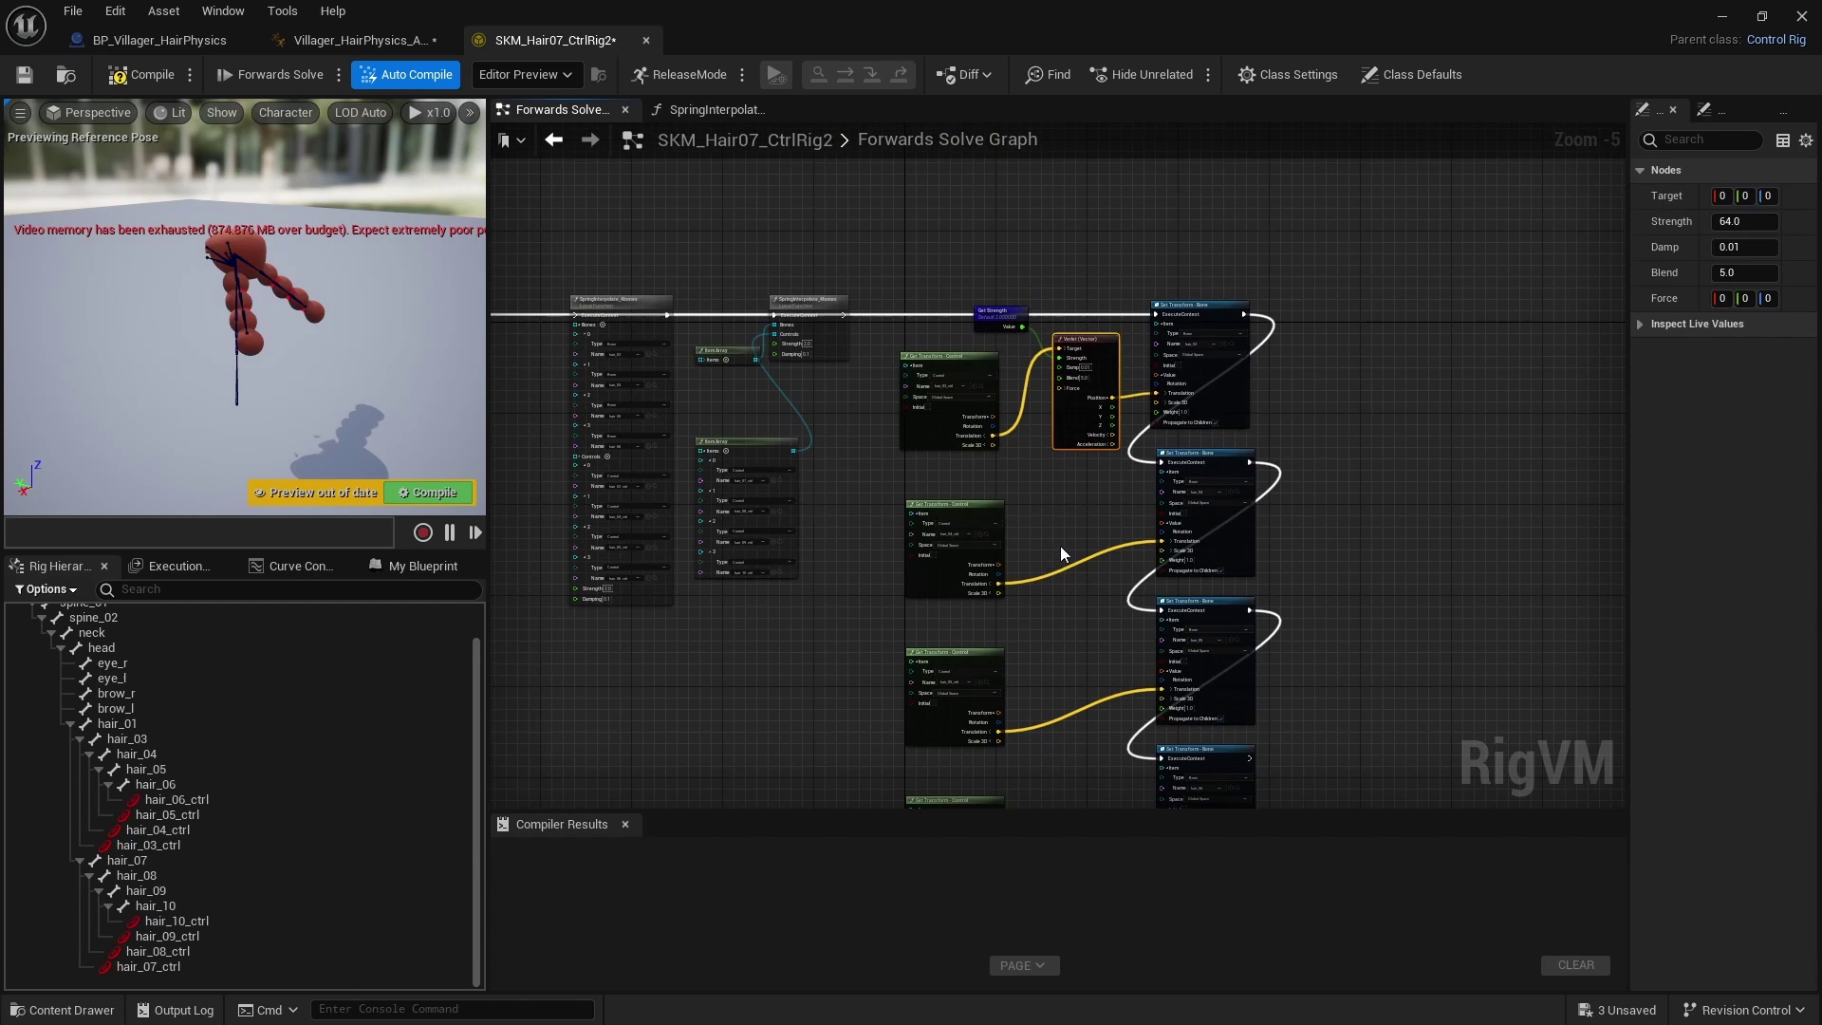
Step: Paste a Verlet (Vector) node into the hair_04 row and wire it between hair_04_ctrl's Translation and the bone's Translation input
{"action": "scroll", "coordinate": [1060, 544], "scroll_direction": "up", "scroll_amount": 3}
{"action": "key", "text": "ctrl+v"}
{"action": "left_click_drag", "start_coordinate": [1113, 636], "coordinate": [1097, 570]}
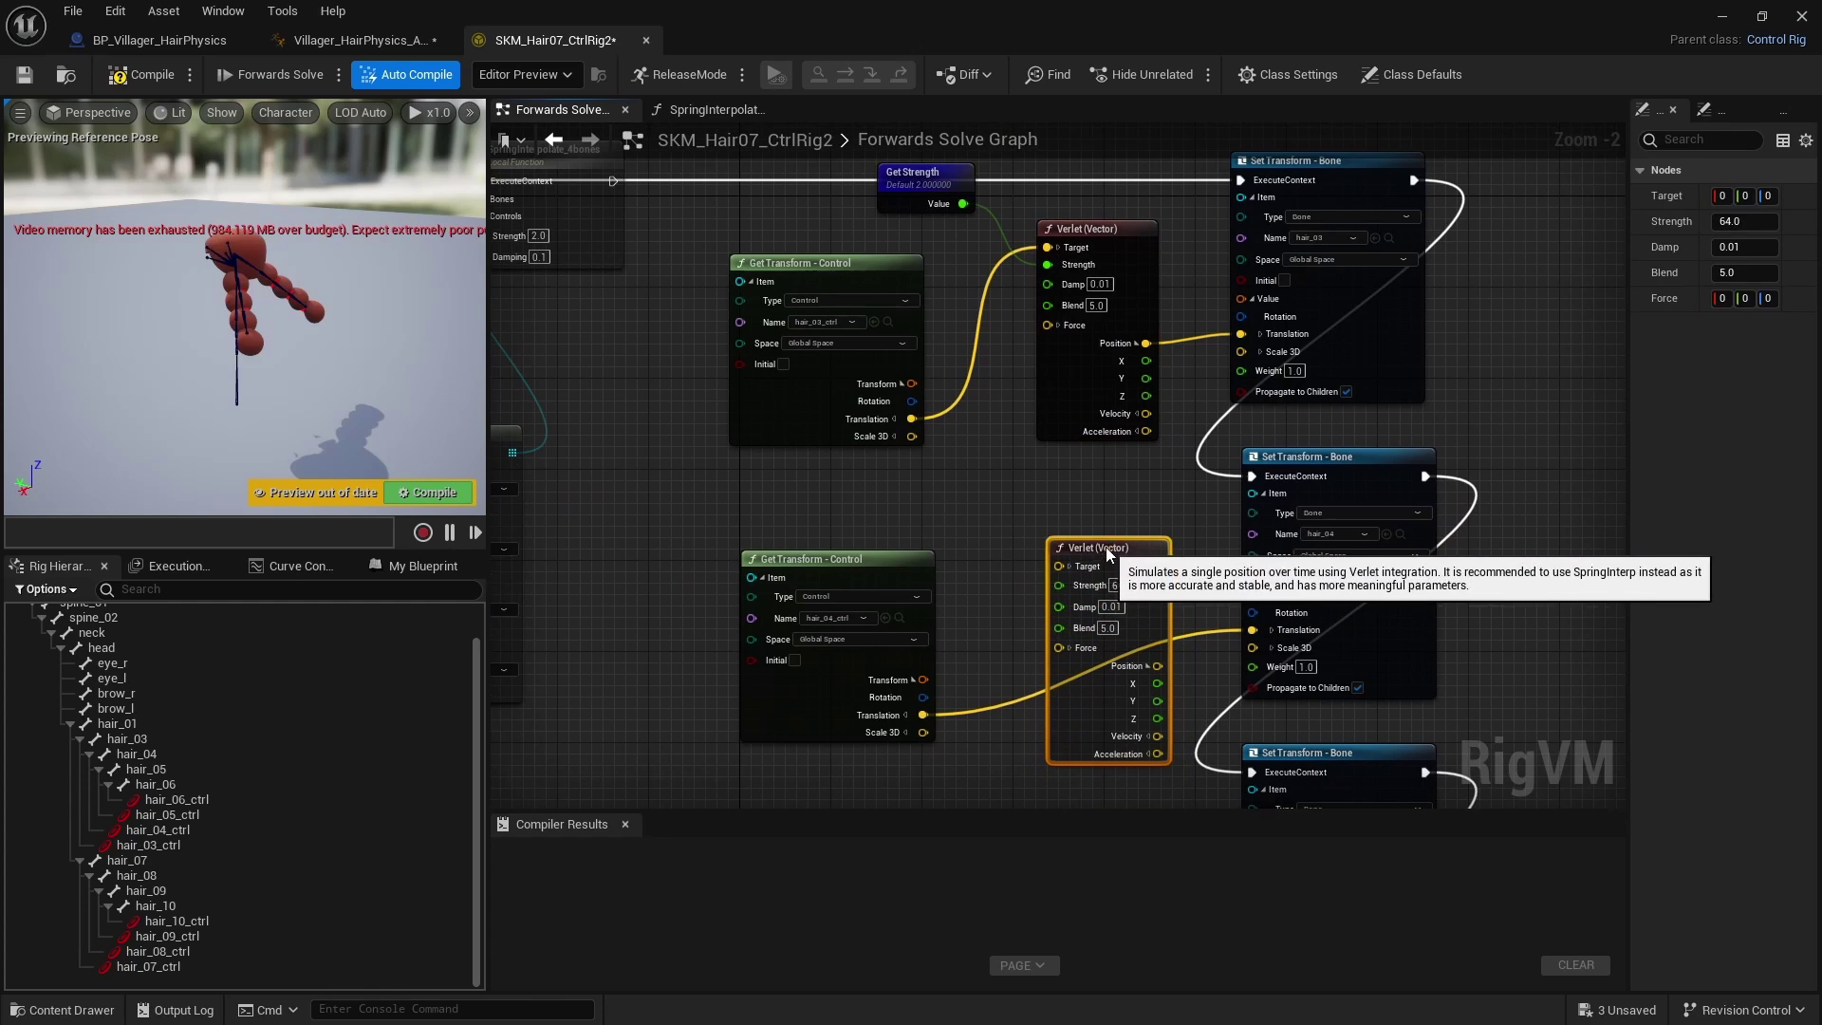
{"action": "left_click_drag", "start_coordinate": [922, 714], "coordinate": [1063, 565]}
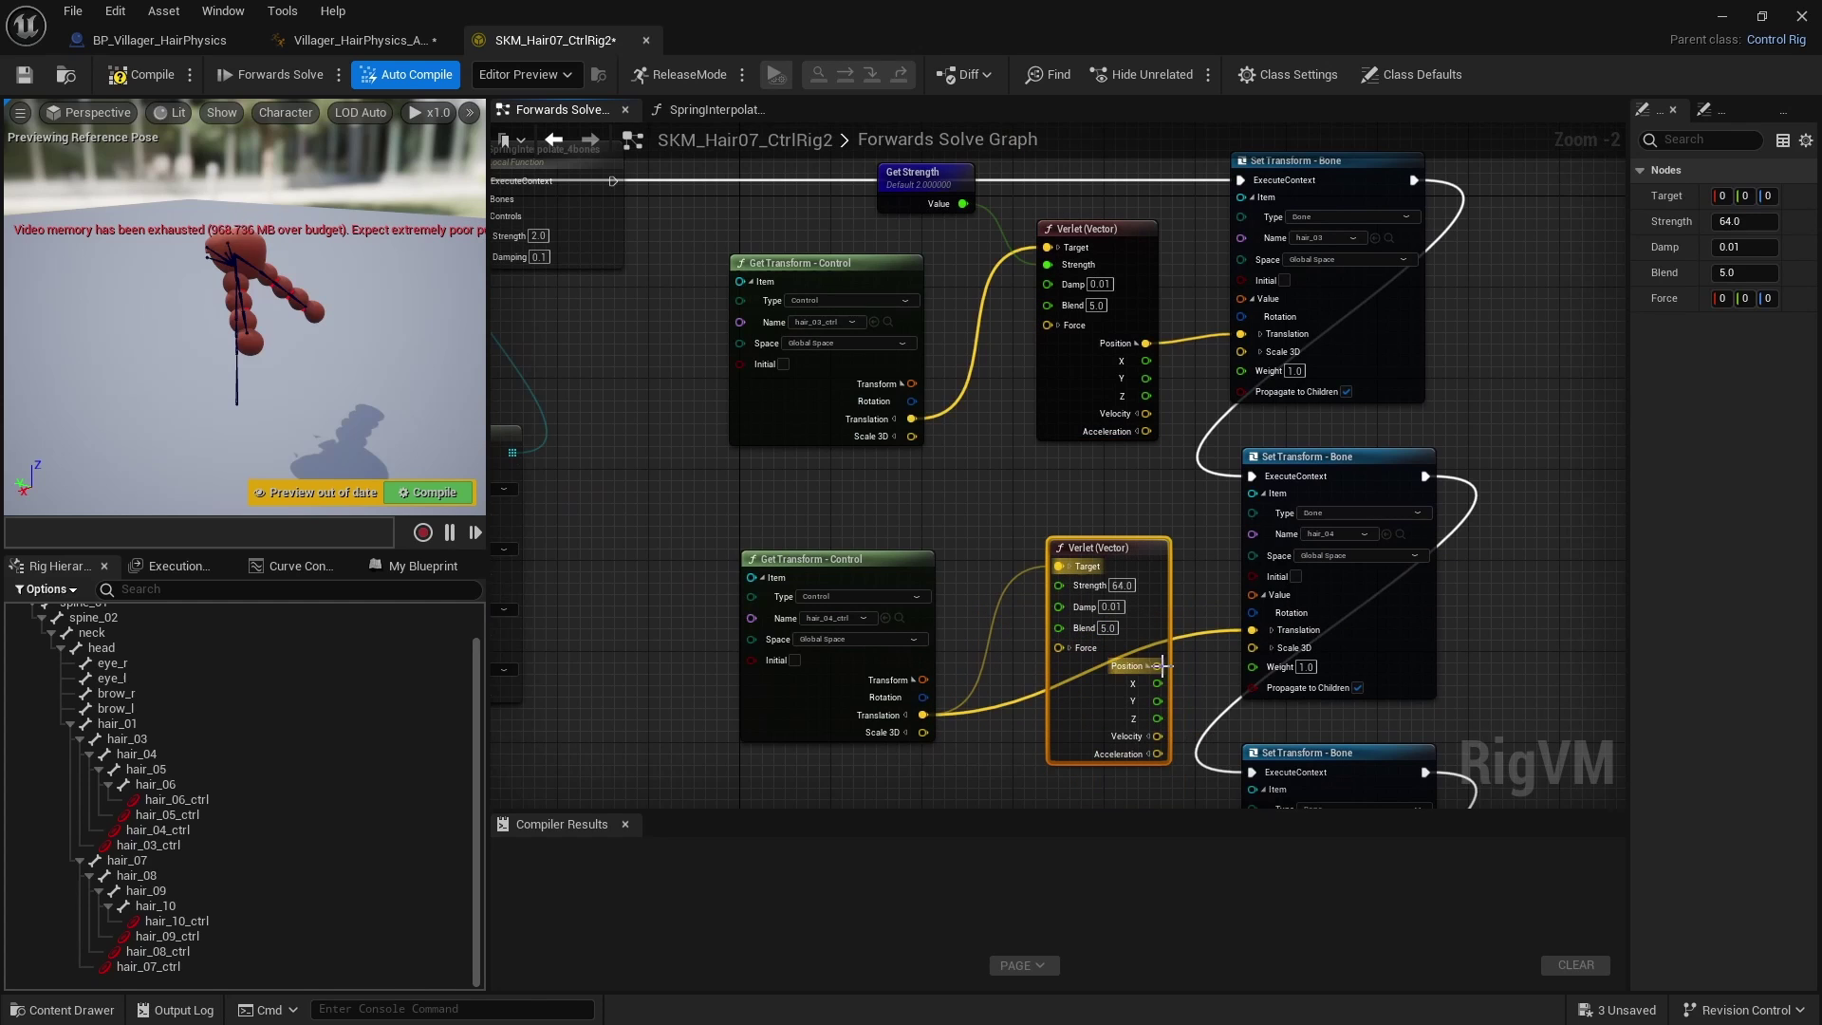
{"action": "left_click_drag", "start_coordinate": [1157, 665], "coordinate": [1254, 629]}
Step: Paste a Verlet (Vector) node into the hair_05 row and wire it between the control's Translation and the bone's Translation input
{"action": "right_click_drag", "start_coordinate": [1220, 728], "coordinate": [1197, 274]}
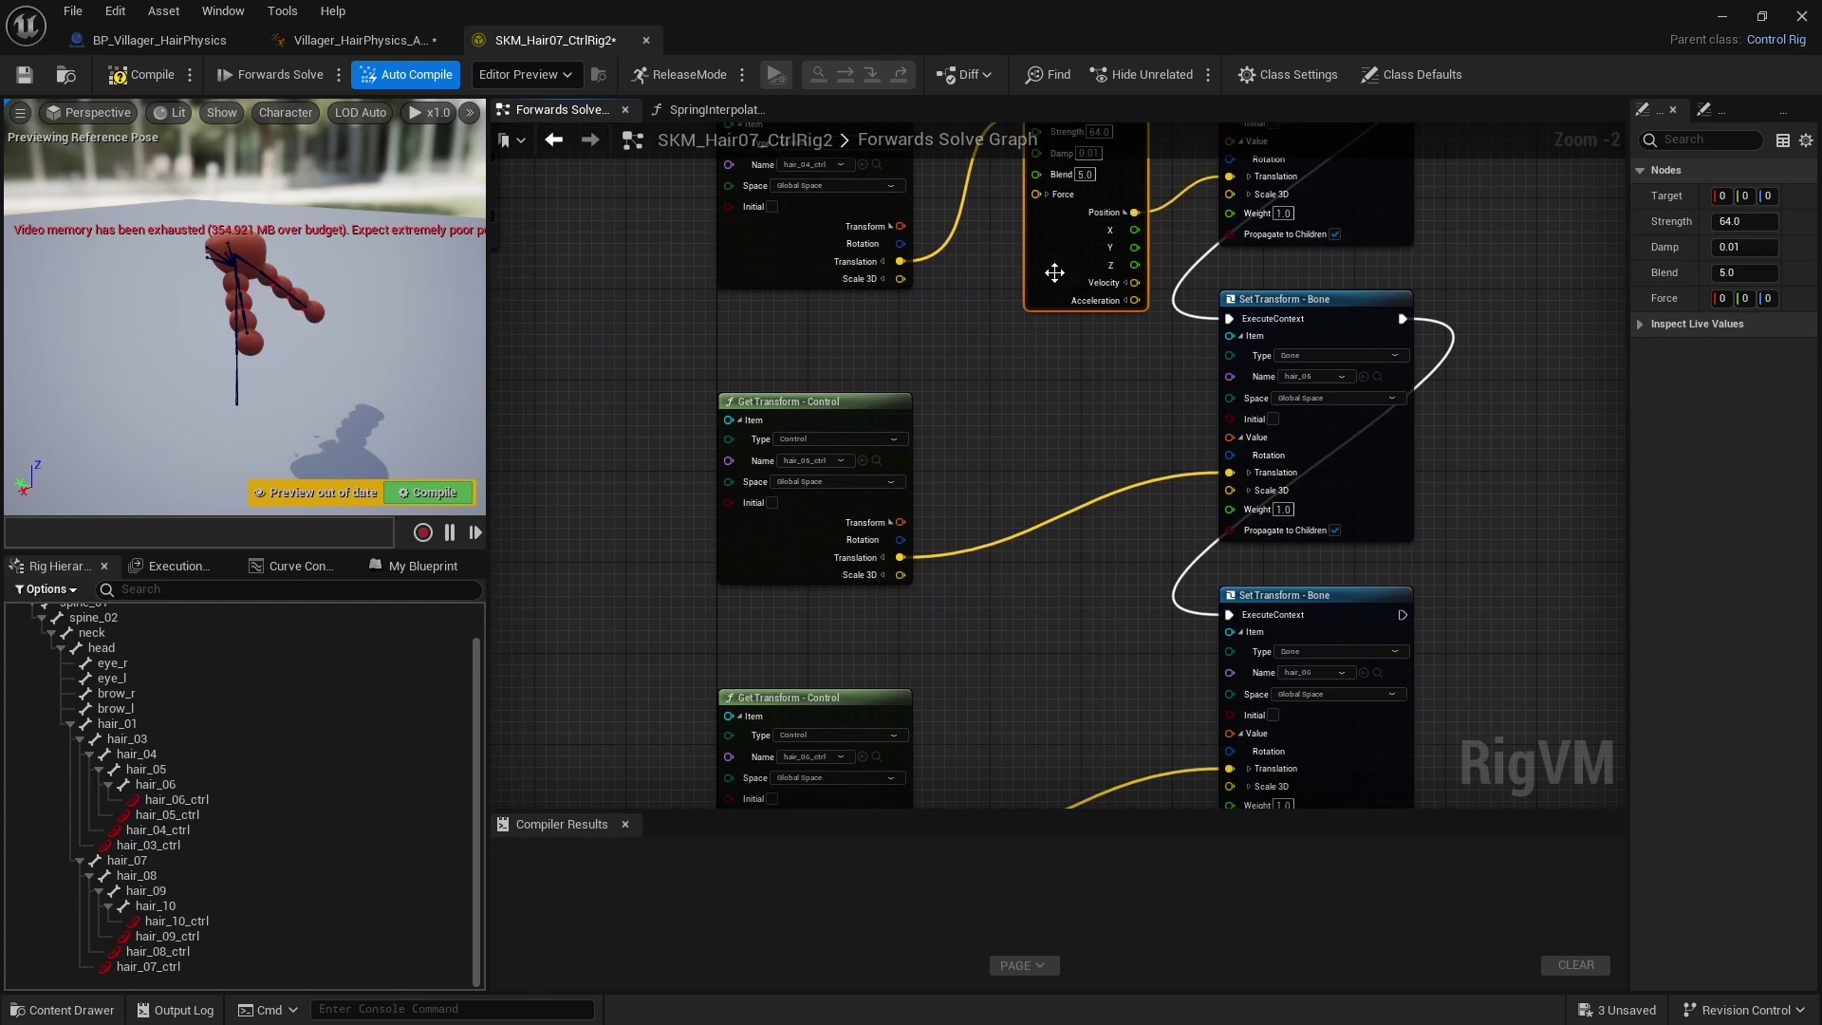
{"action": "key", "text": "ctrl+v"}
{"action": "left_click_drag", "start_coordinate": [1091, 512], "coordinate": [1070, 425]}
{"action": "left_click_drag", "start_coordinate": [899, 557], "coordinate": [1022, 434]}
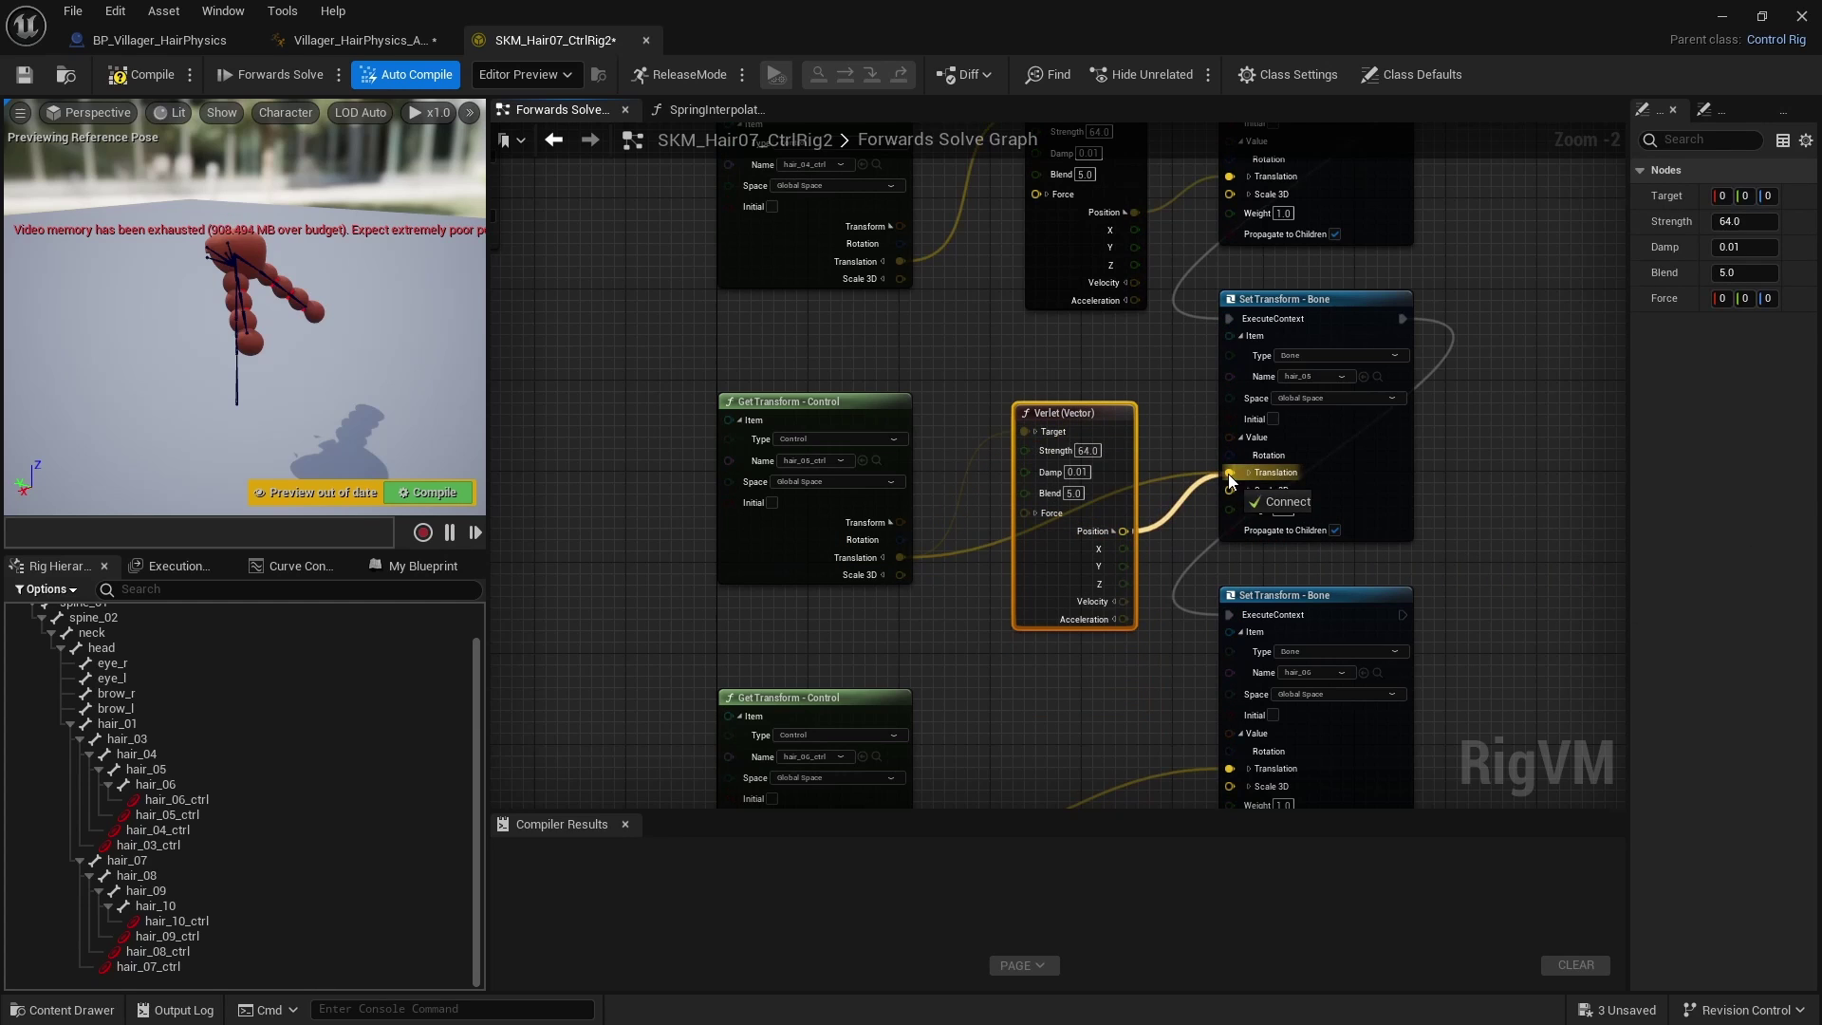
{"action": "left_click_drag", "start_coordinate": [1228, 475], "coordinate": [1228, 474]}
Step: Paste a Verlet (Vector) node into the hair_06 row, wire it between the control and bone Translation pins, and align it
{"action": "right_click_drag", "start_coordinate": [1093, 678], "coordinate": [1105, 400]}
{"action": "left_click", "coordinate": [1032, 488]}
{"action": "key", "text": "ctrl+v"}
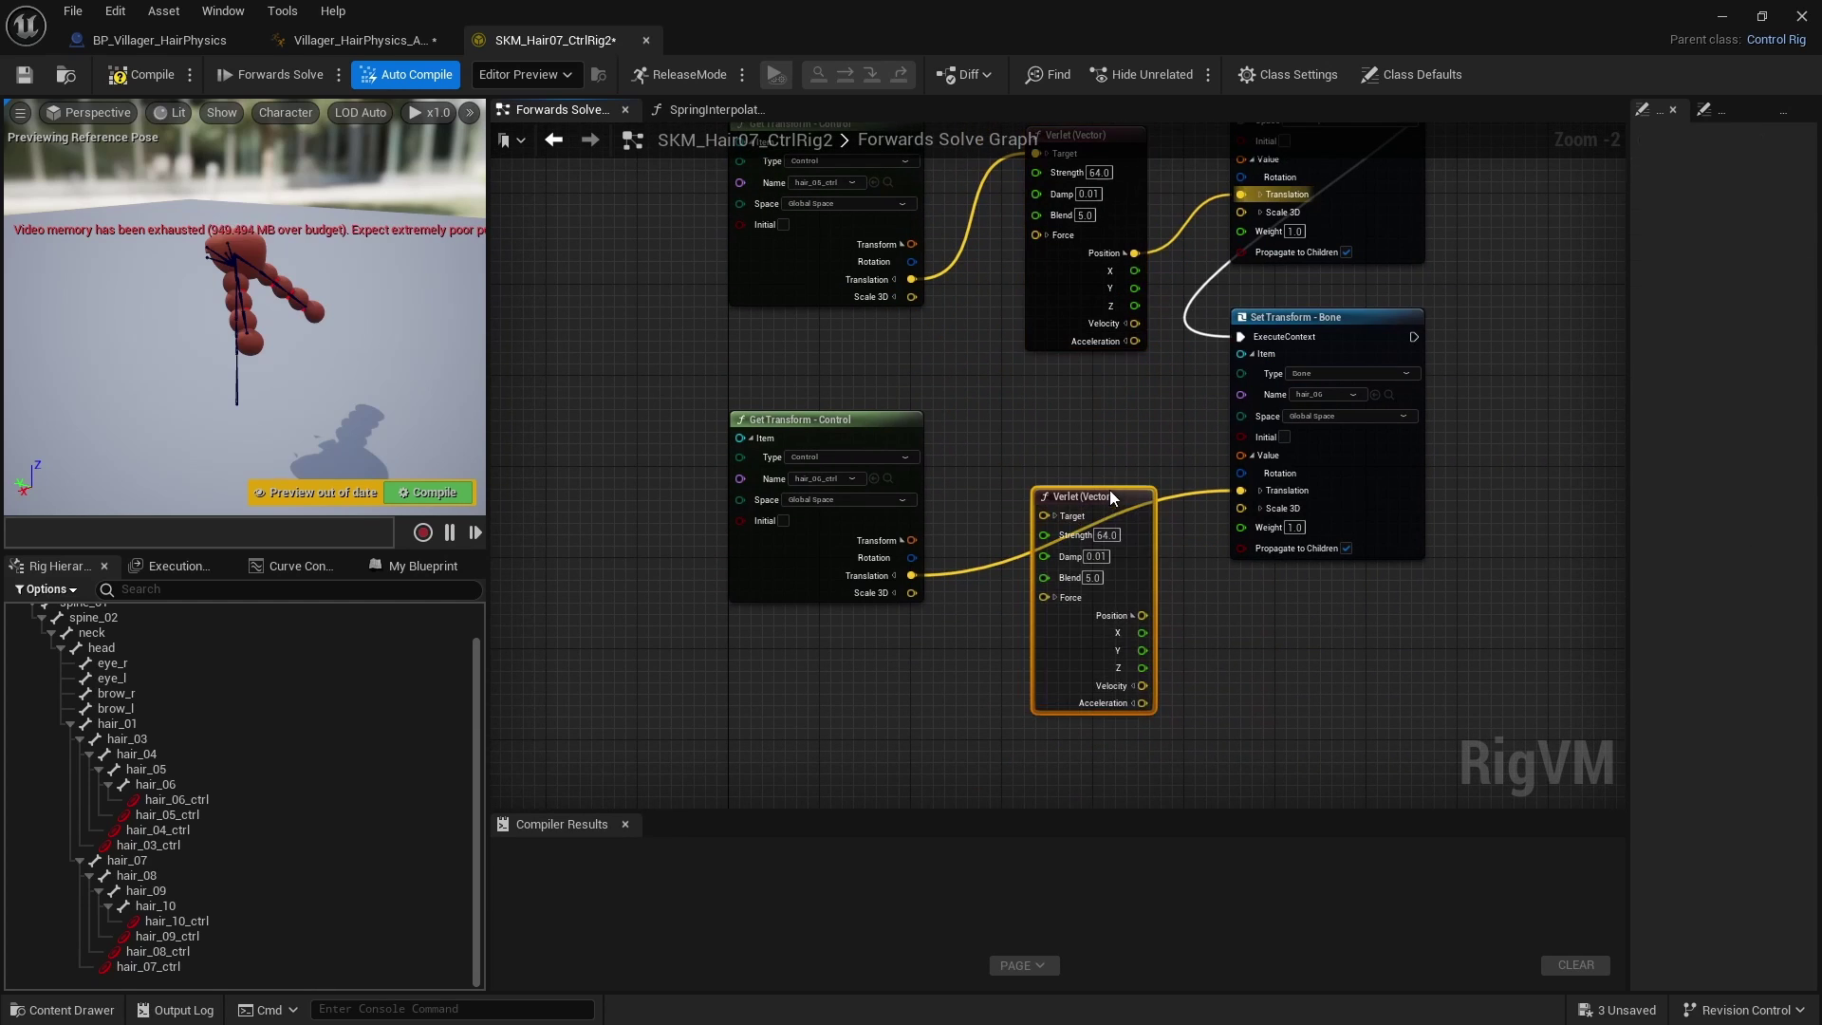
{"action": "left_click_drag", "start_coordinate": [1110, 497], "coordinate": [1037, 449]}
{"action": "left_click_drag", "start_coordinate": [1239, 490], "coordinate": [1239, 490]}
{"action": "mouse_move", "coordinate": [1078, 434]}
{"action": "left_mouse_down"}
{"action": "mouse_move", "coordinate": [1107, 423]}
{"action": "mouse_move", "coordinate": [1086, 423]}
{"action": "left_mouse_up"}
Step: Connect the existing Get Strength node to the Strength input of the hair_04 Verlet node
{"action": "right_click_drag", "start_coordinate": [1073, 373], "coordinate": [1002, 505]}
{"action": "left_click", "coordinate": [433, 565]}
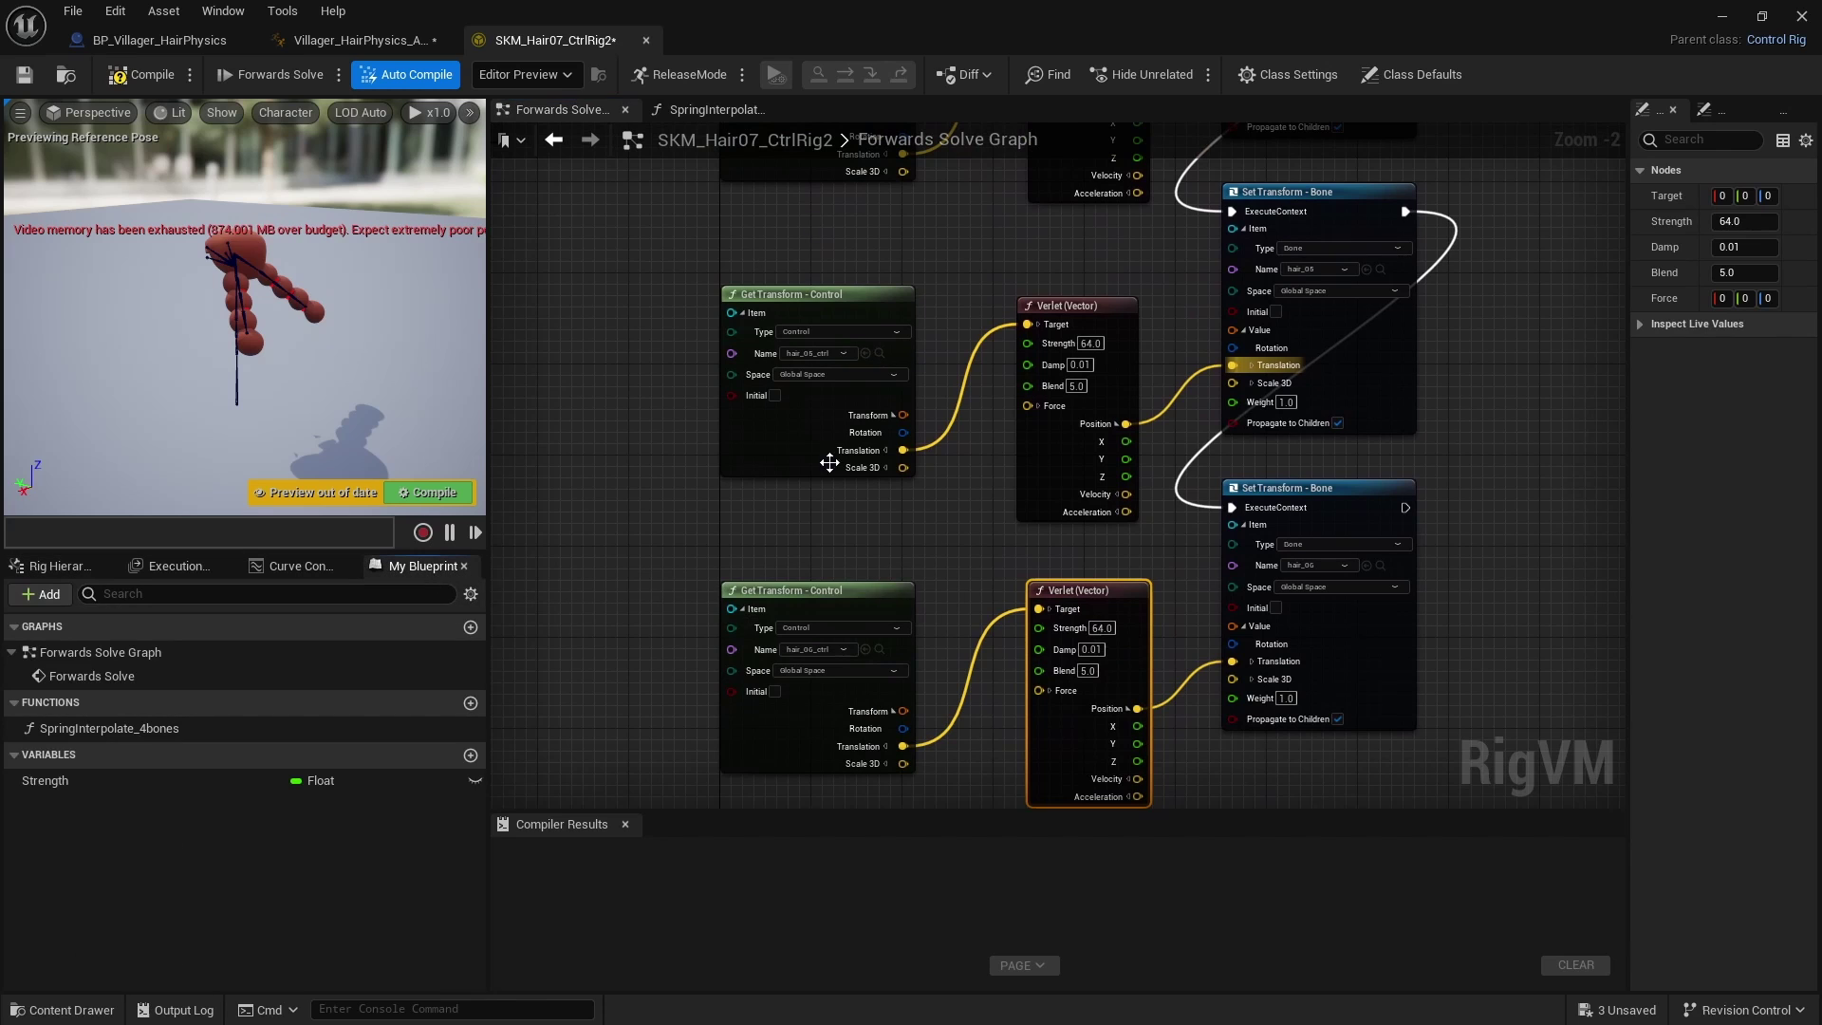
{"action": "right_click_drag", "start_coordinate": [1110, 301], "coordinate": [1073, 778]}
{"action": "right_click_drag", "start_coordinate": [995, 346], "coordinate": [1054, 702]}
{"action": "left_click_drag", "start_coordinate": [949, 464], "coordinate": [1057, 579]}
{"action": "right_click_drag", "start_coordinate": [1013, 738], "coordinate": [993, 474]}
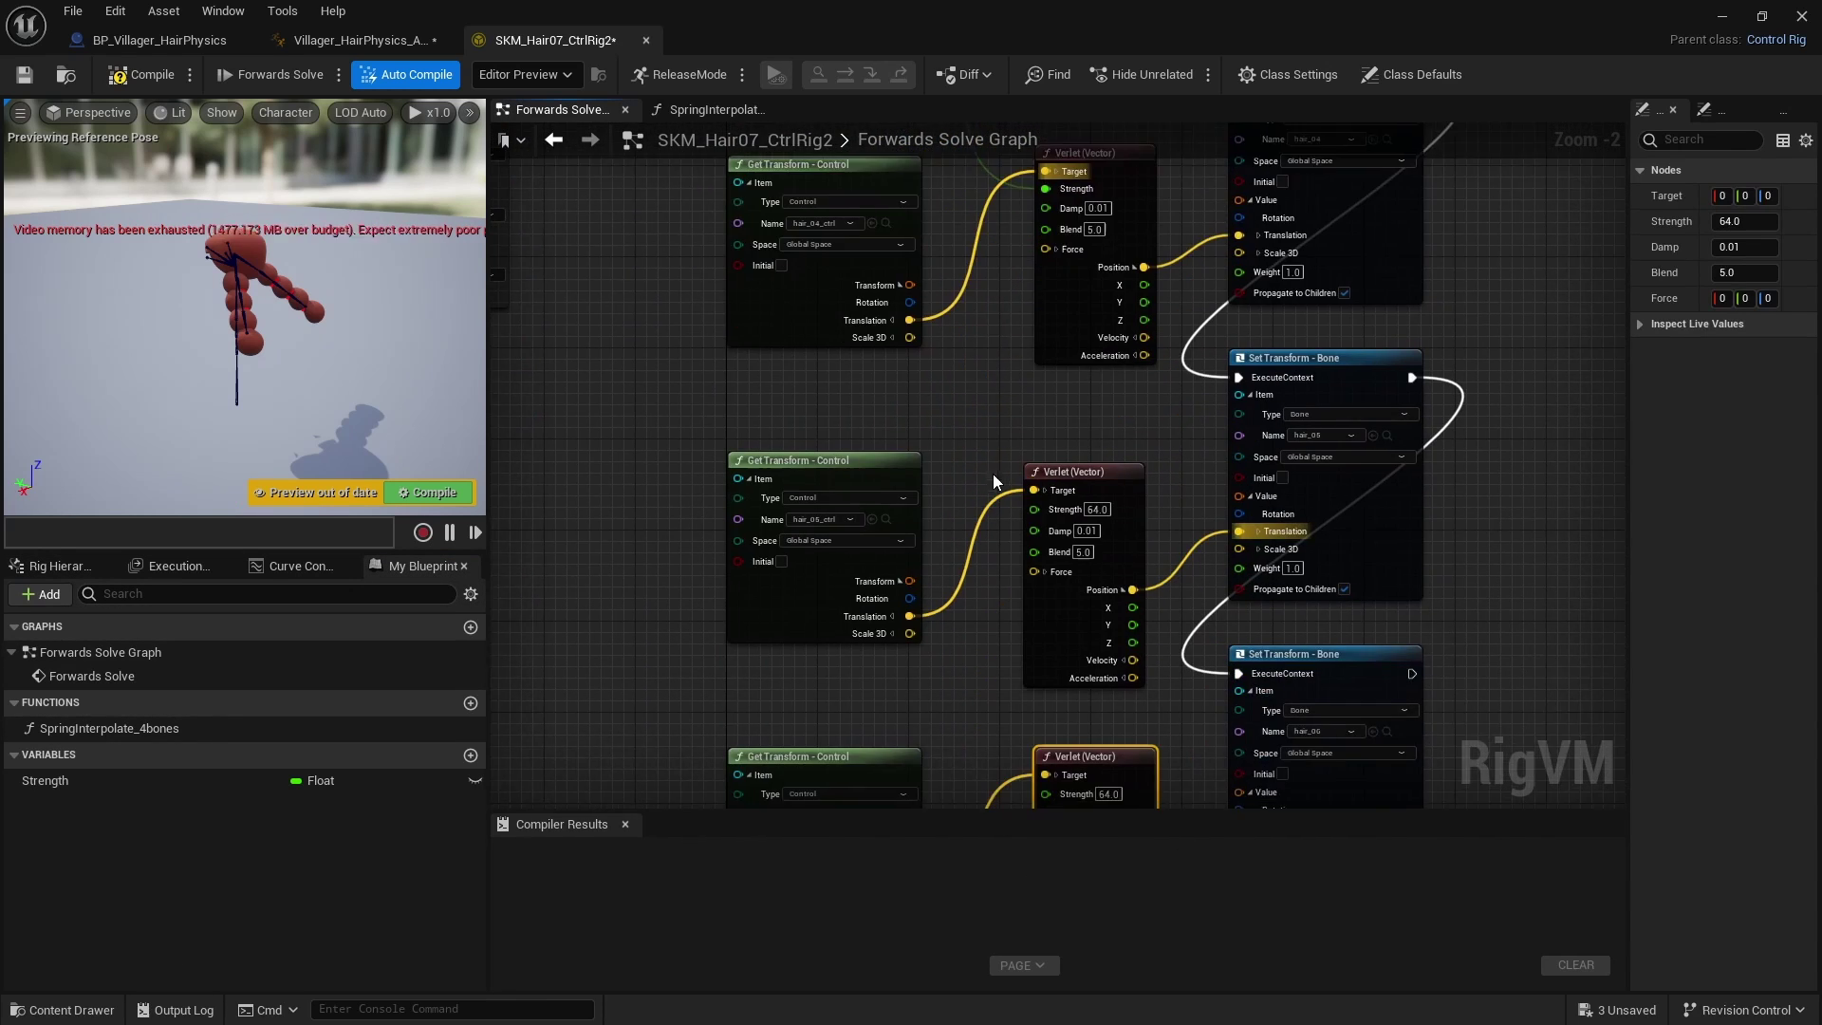
Step: Add a second Get Strength node between the lower rows and connect it to the hair_05 and hair_06 Verlet Strength inputs
{"action": "left_click_drag", "start_coordinate": [95, 780], "coordinate": [1033, 435]}
{"action": "left_click", "coordinate": [1019, 584]}
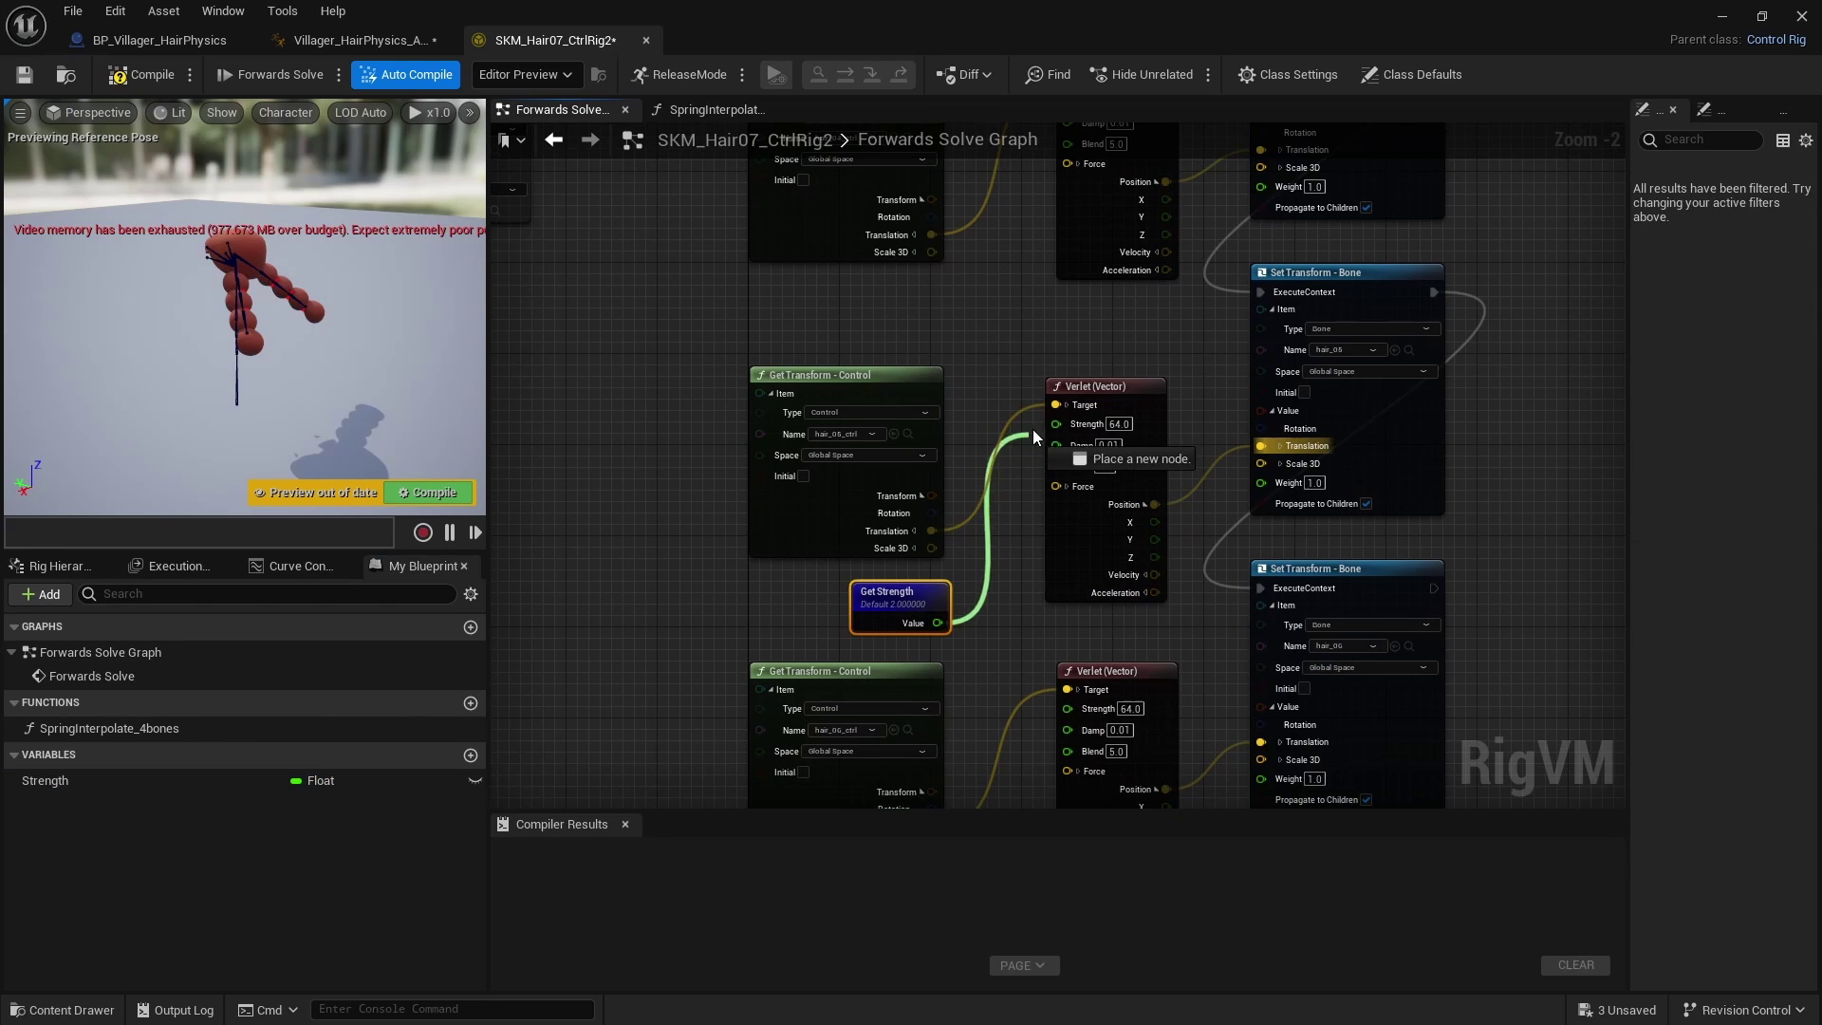
{"action": "right_click_drag", "start_coordinate": [1028, 508], "coordinate": [1037, 346]}
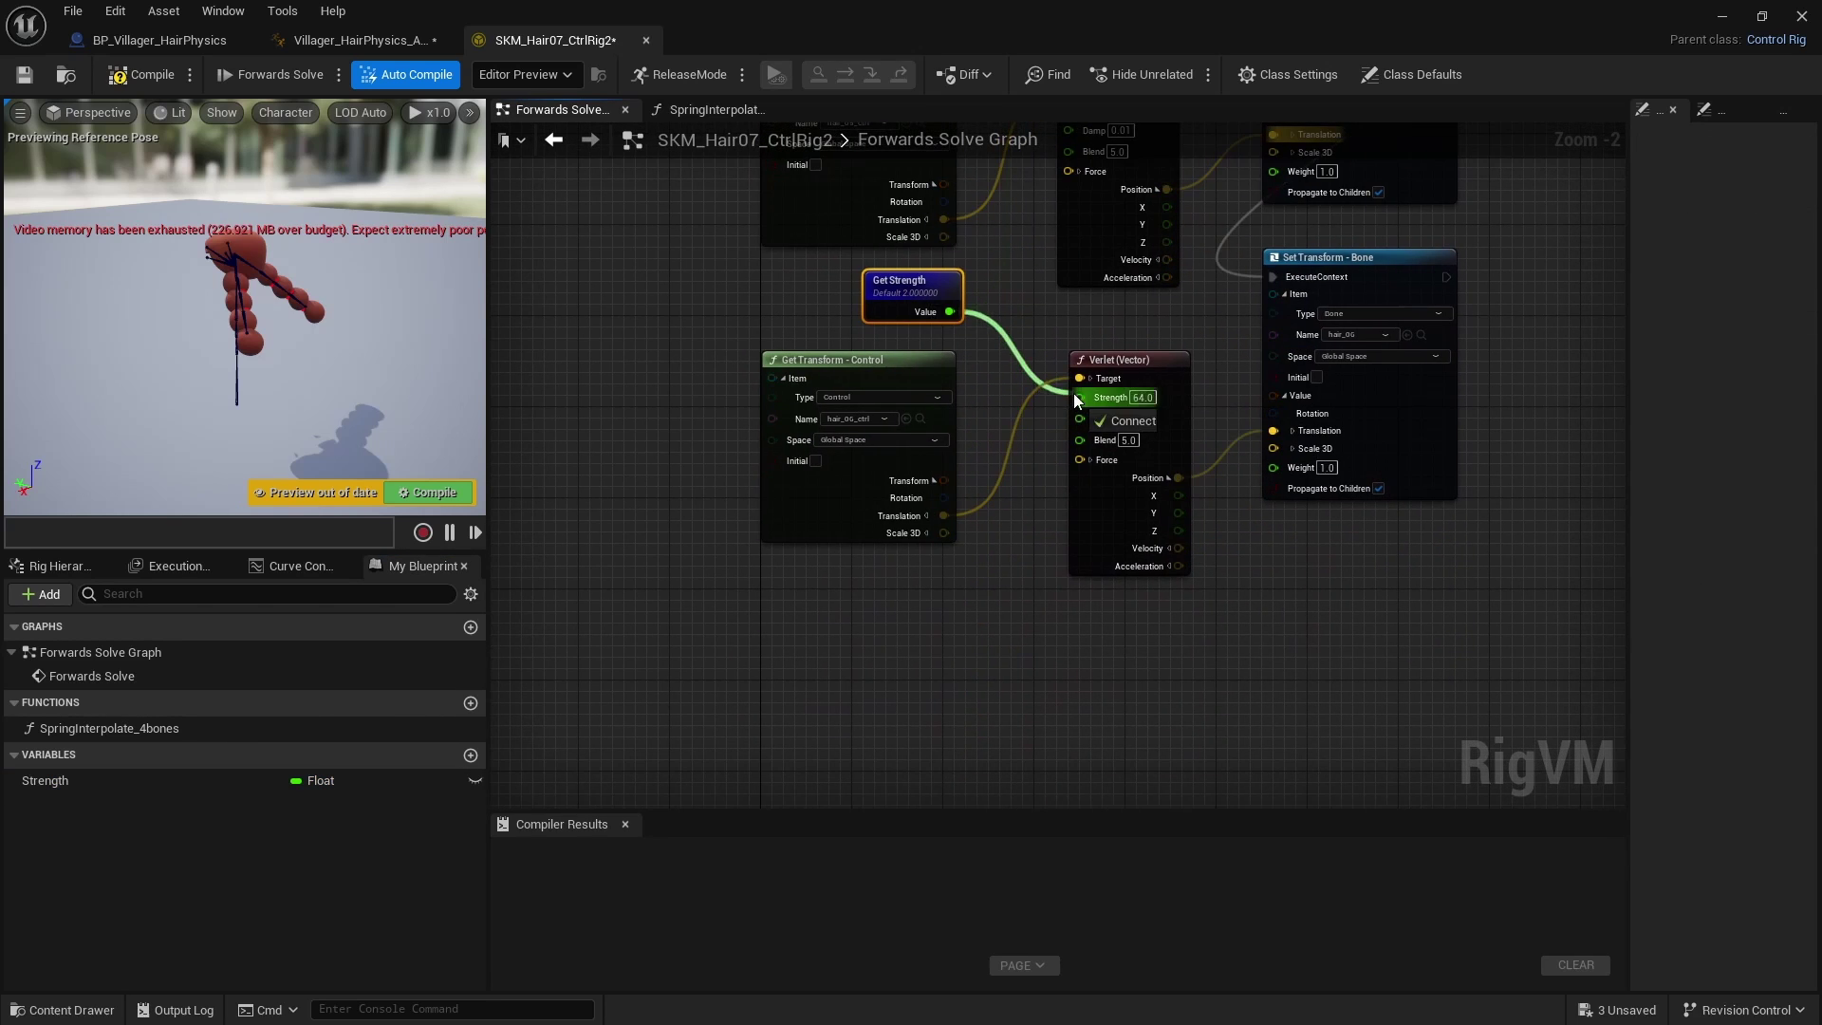
{"action": "left_click_drag", "start_coordinate": [1073, 393], "coordinate": [1077, 393]}
Step: Compile and save the control rig, and examine the braid motion on the character in BP_Villager_HairPhysics
{"action": "left_click", "coordinate": [123, 86]}
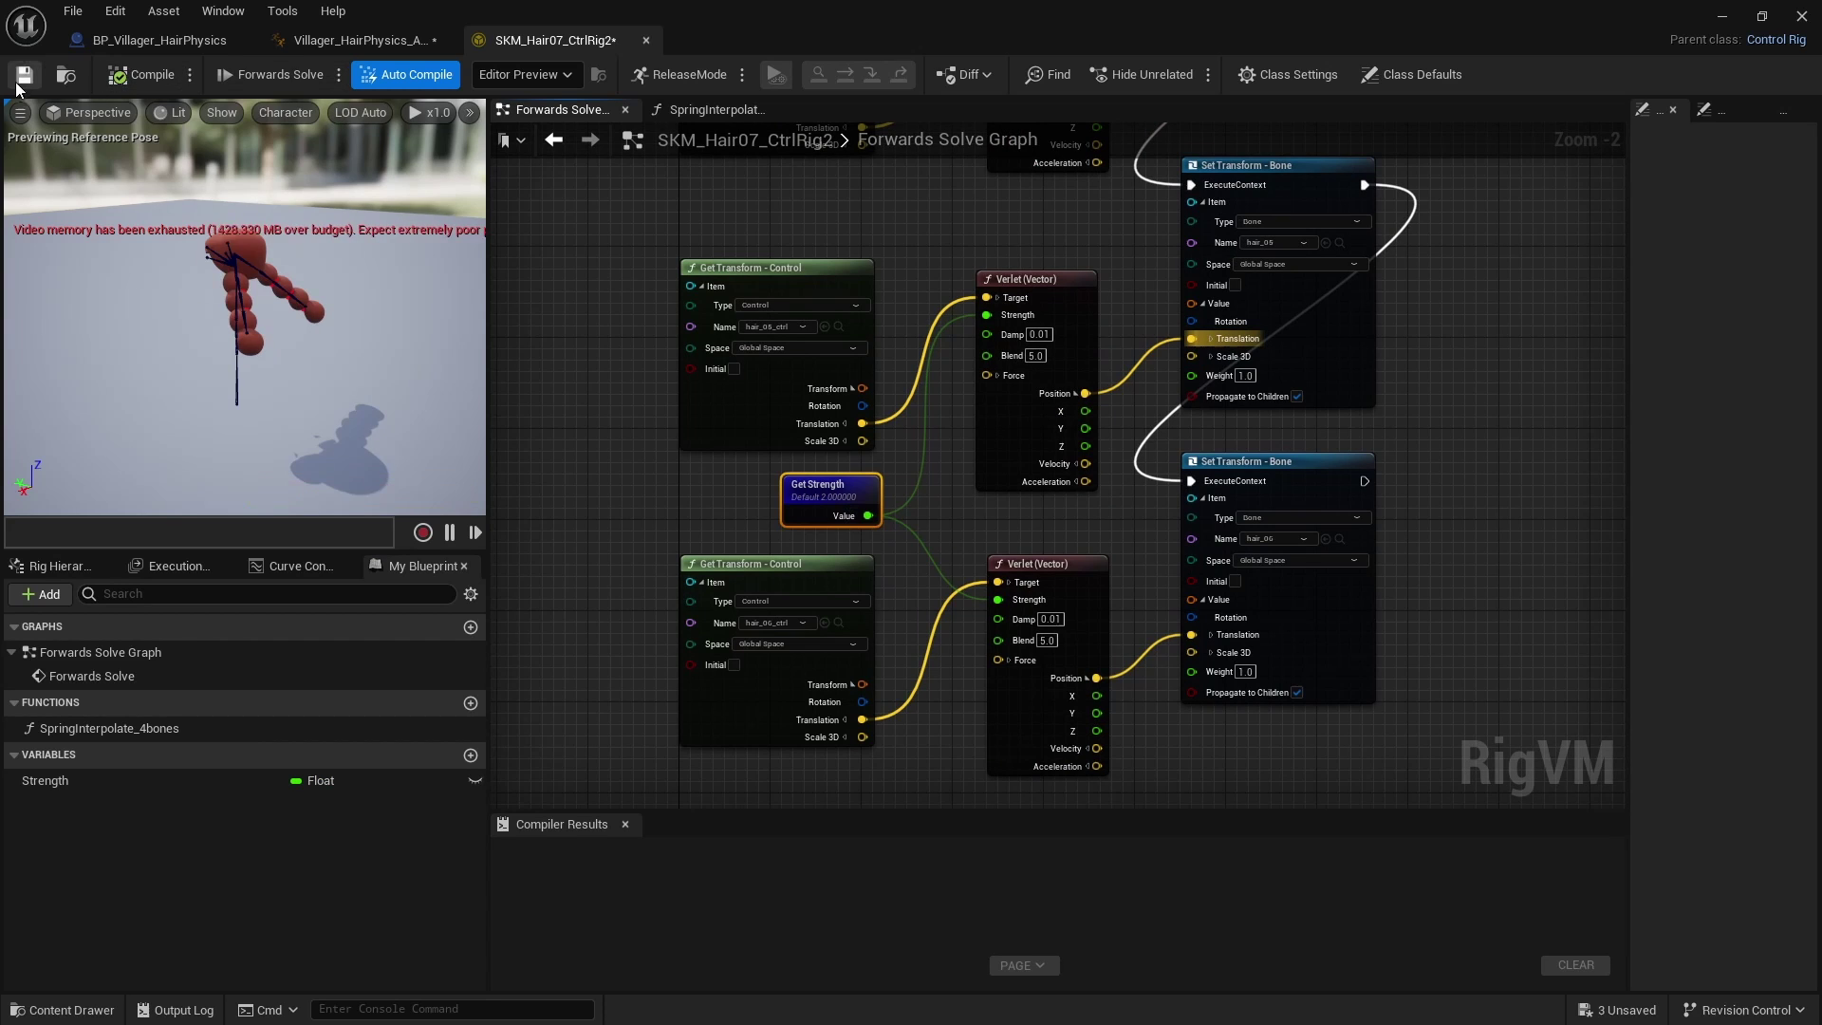
{"action": "left_click", "coordinate": [167, 38]}
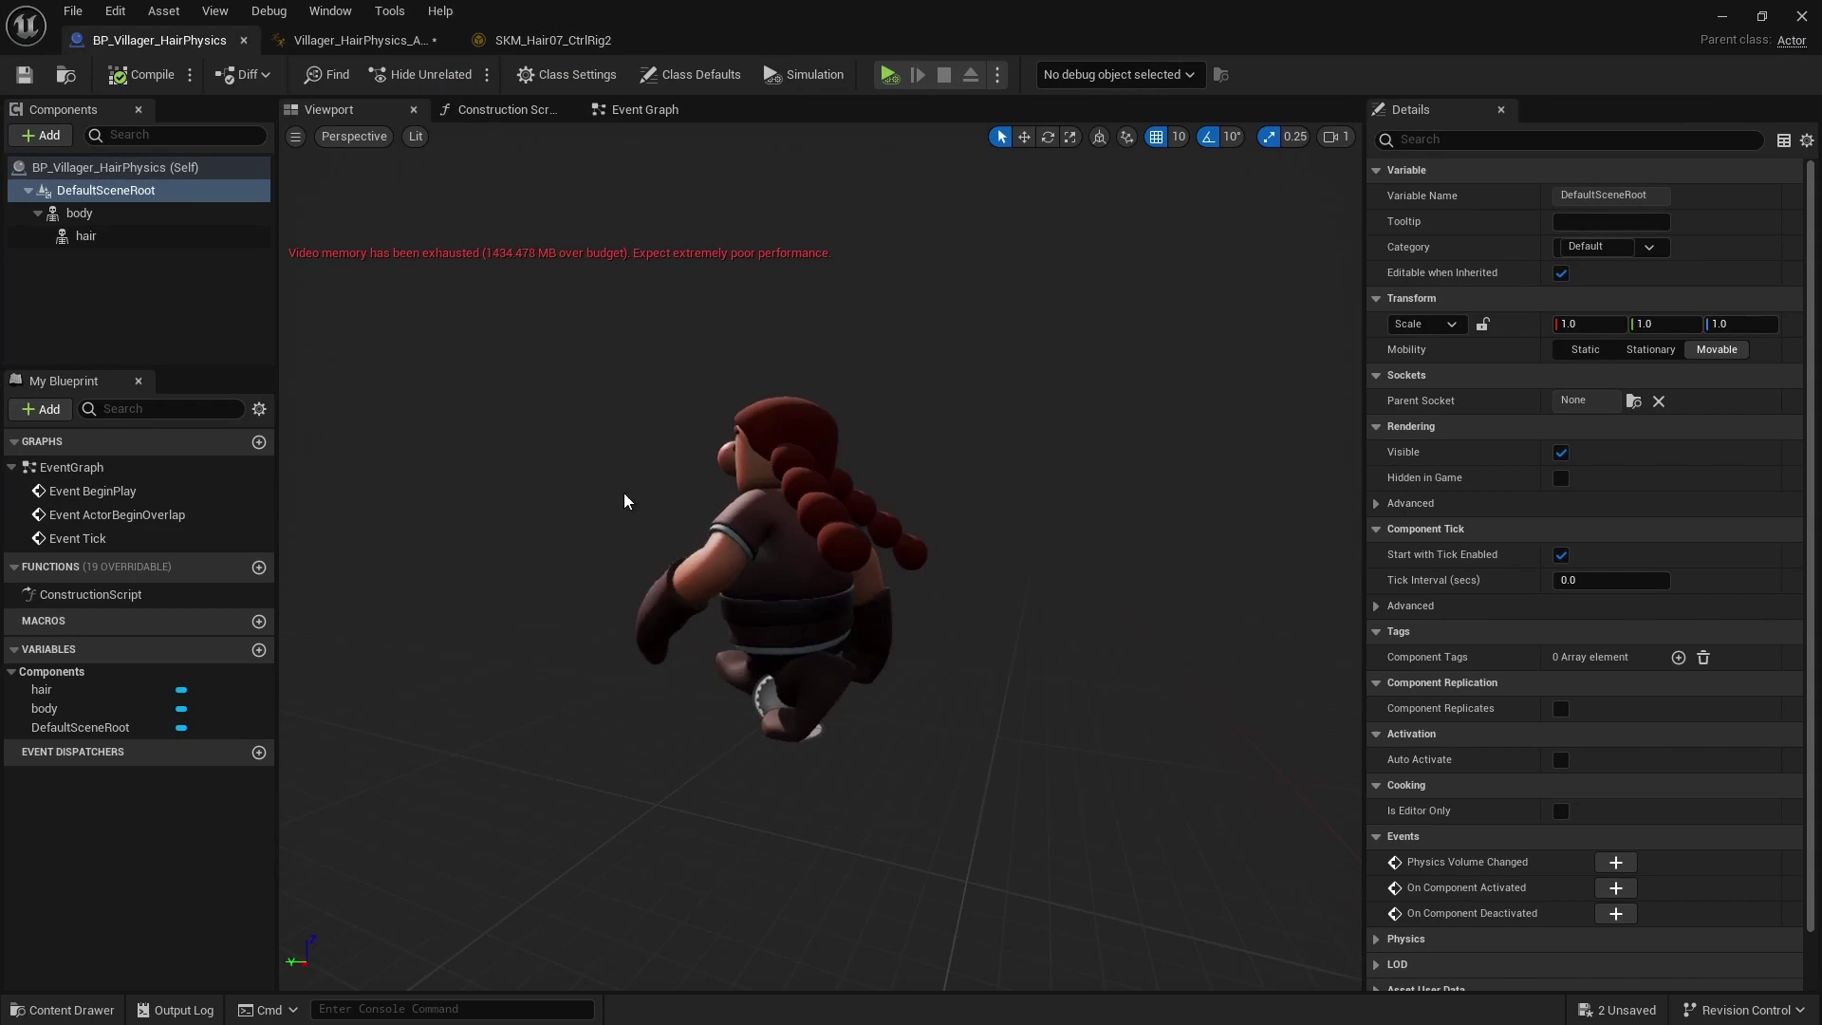
{"action": "left_click_drag", "start_coordinate": [938, 570], "coordinate": [797, 569], "text": "alt"}
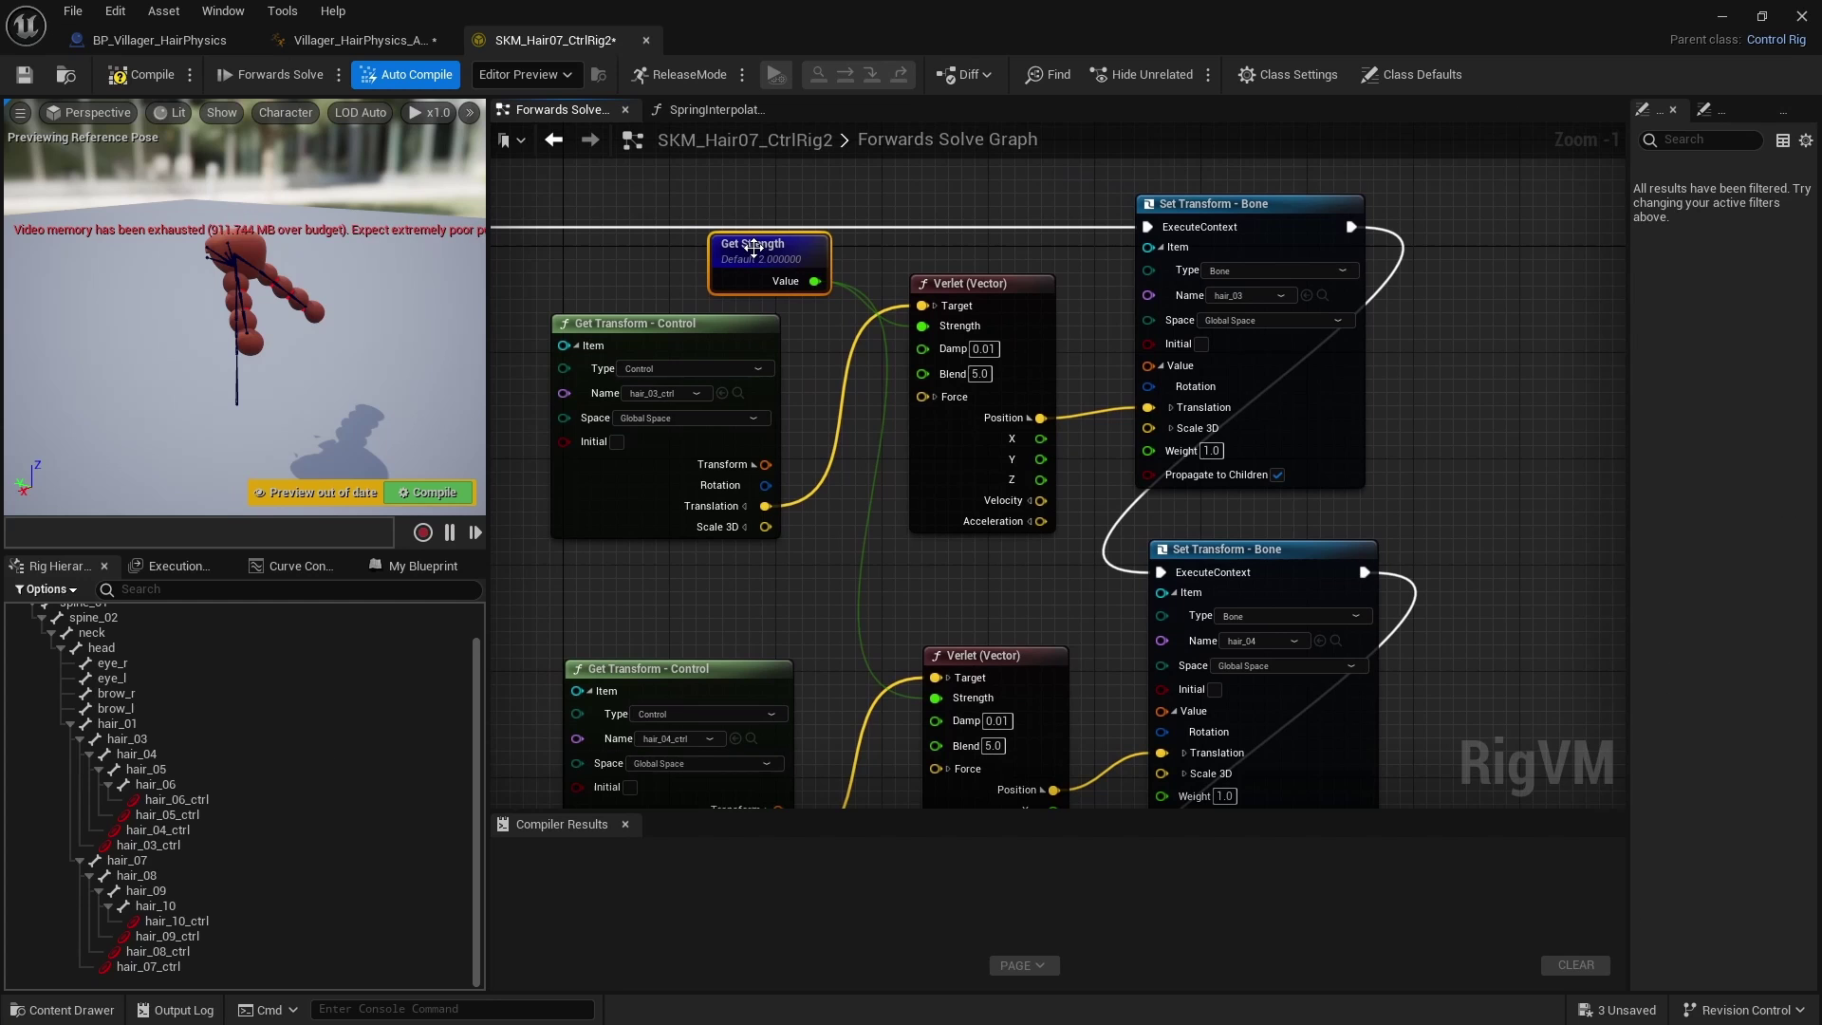
Step: Set the default value of the control rig's Strength variable to 64.0
{"action": "left_click", "coordinate": [398, 569]}
{"action": "left_click", "coordinate": [82, 782]}
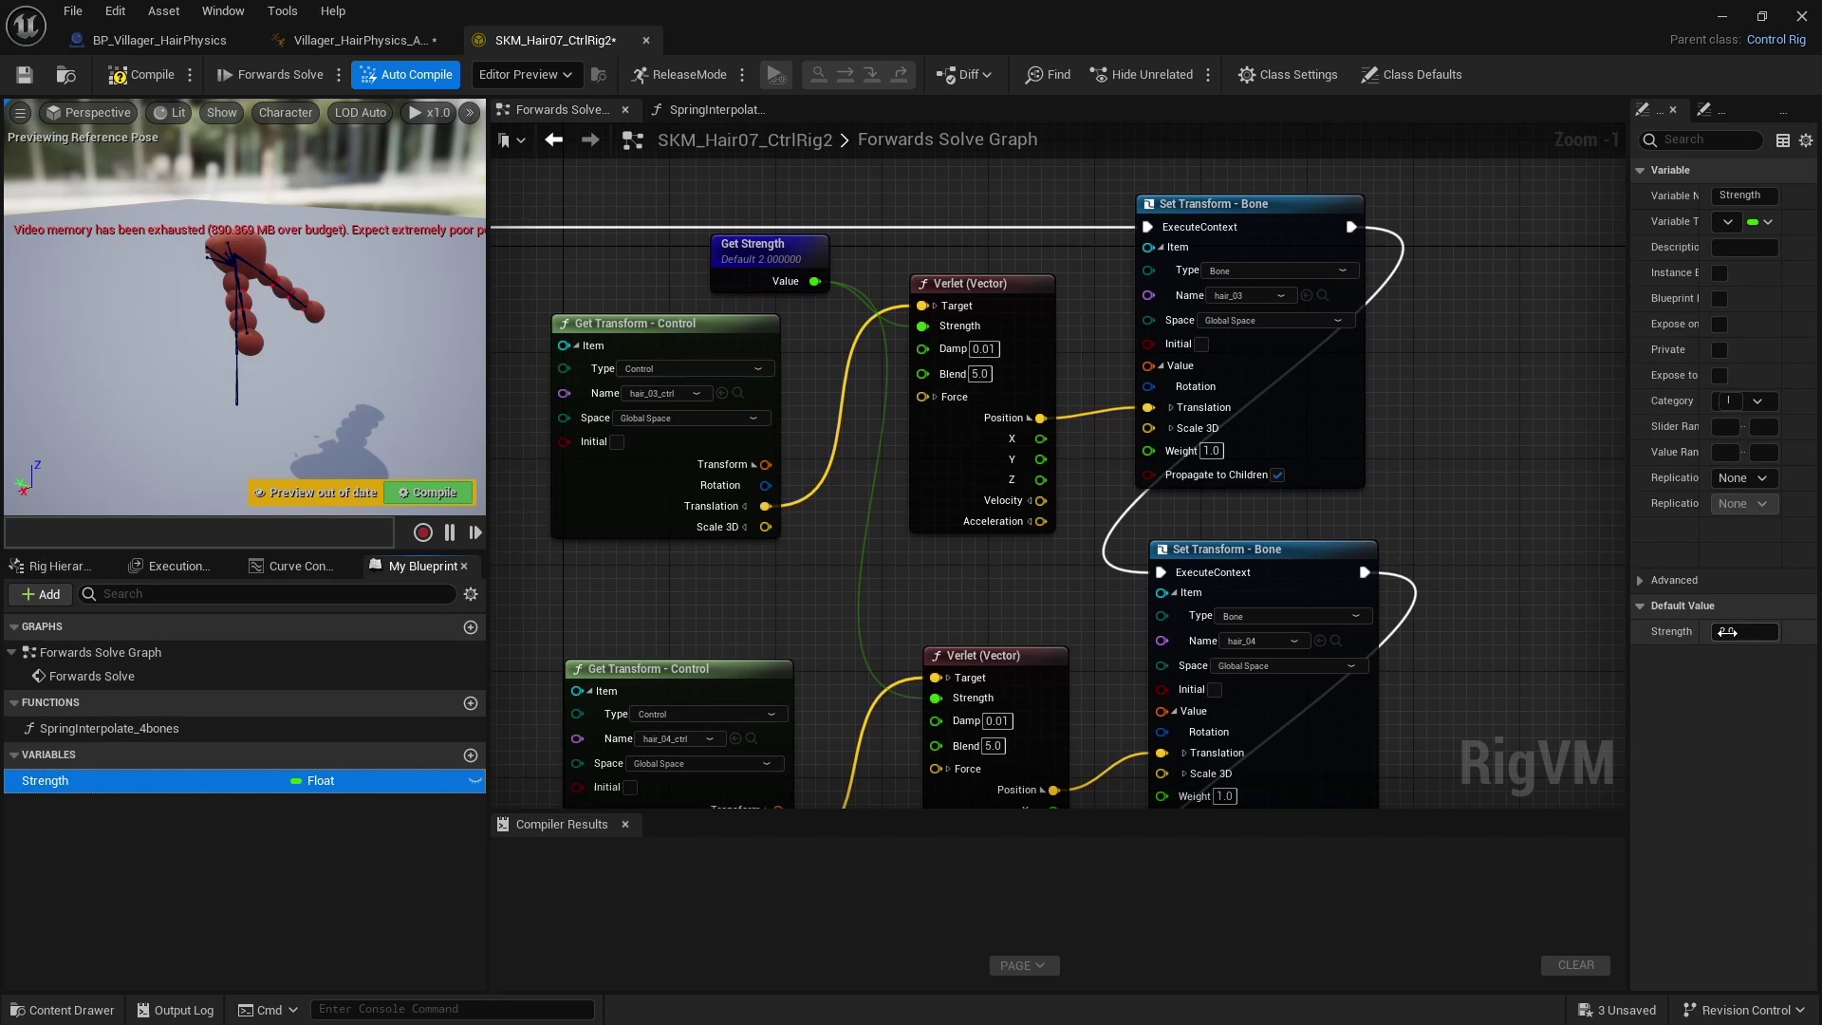
{"action": "left_click", "coordinate": [1726, 631]}
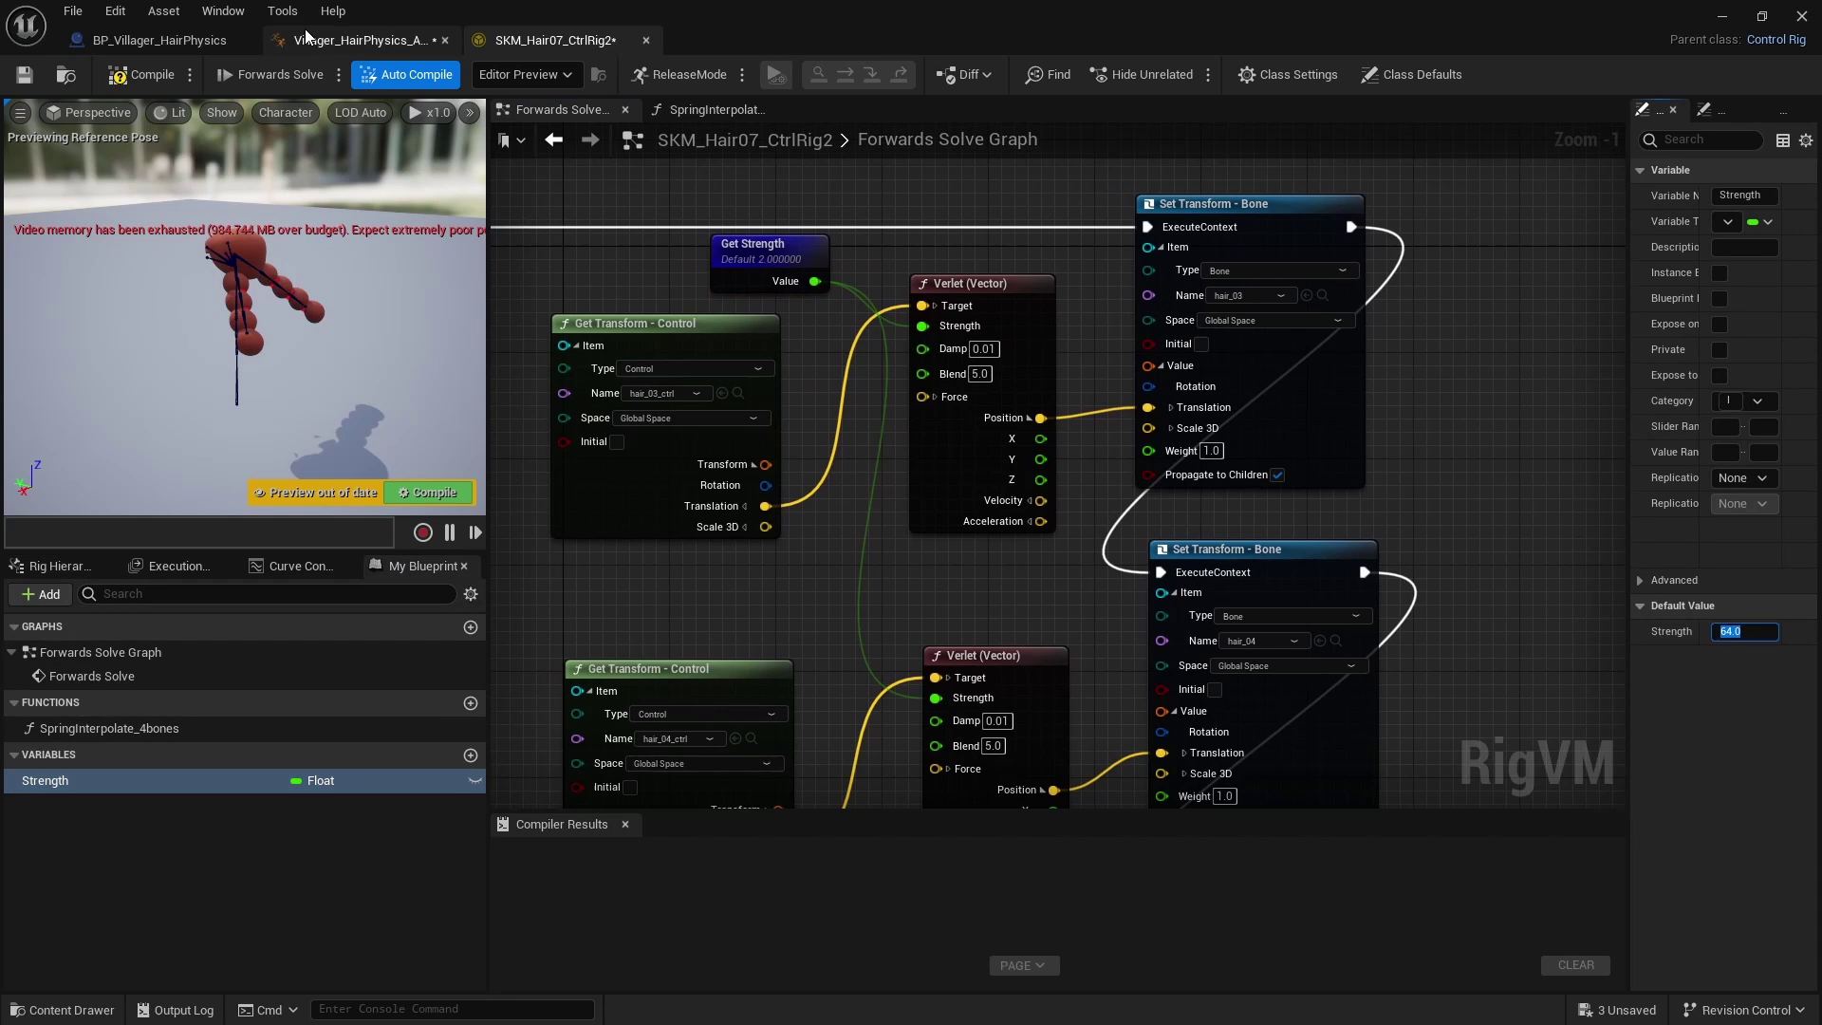
Step: Save the control rig and check the braid motion on the character in BP_Villager_HairPhysics
{"action": "left_click", "coordinate": [23, 75]}
{"action": "left_click", "coordinate": [144, 41]}
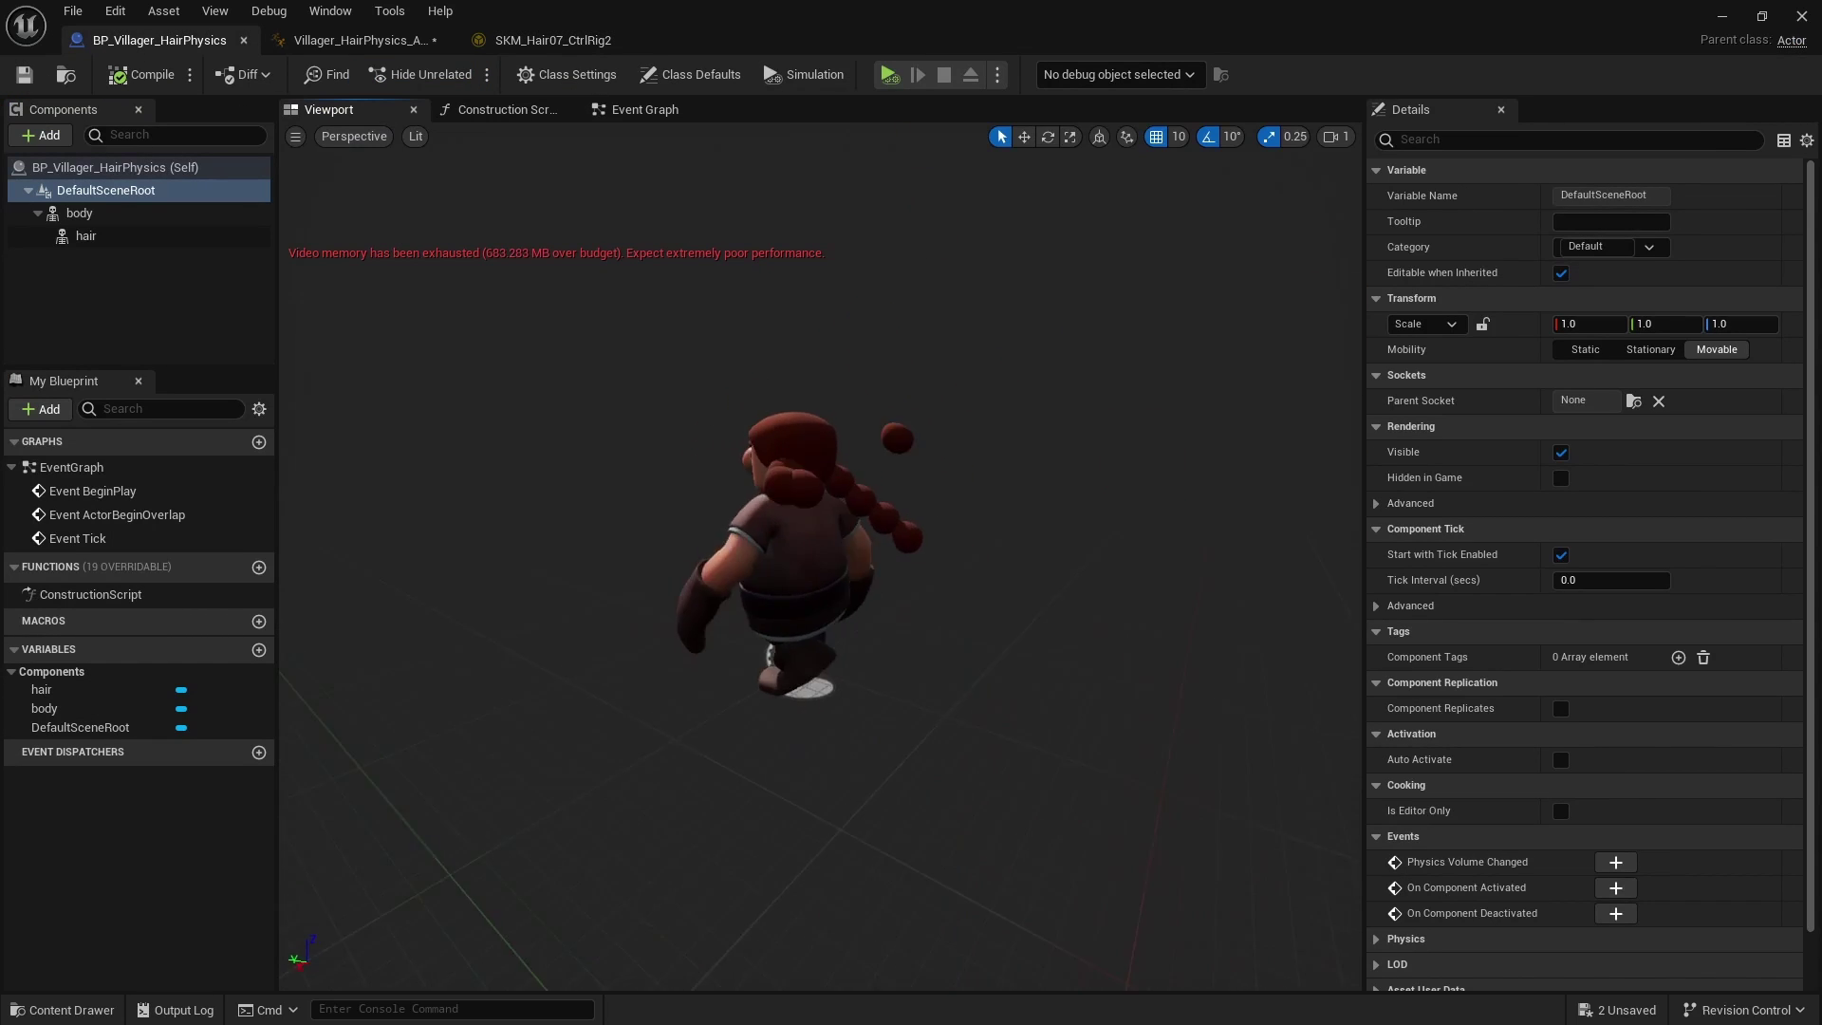
Step: Set the control rig's Strength default value to 30.0 and save it to check the braids in BP_Villager_HairPhysics
{"action": "left_click", "coordinate": [560, 43]}
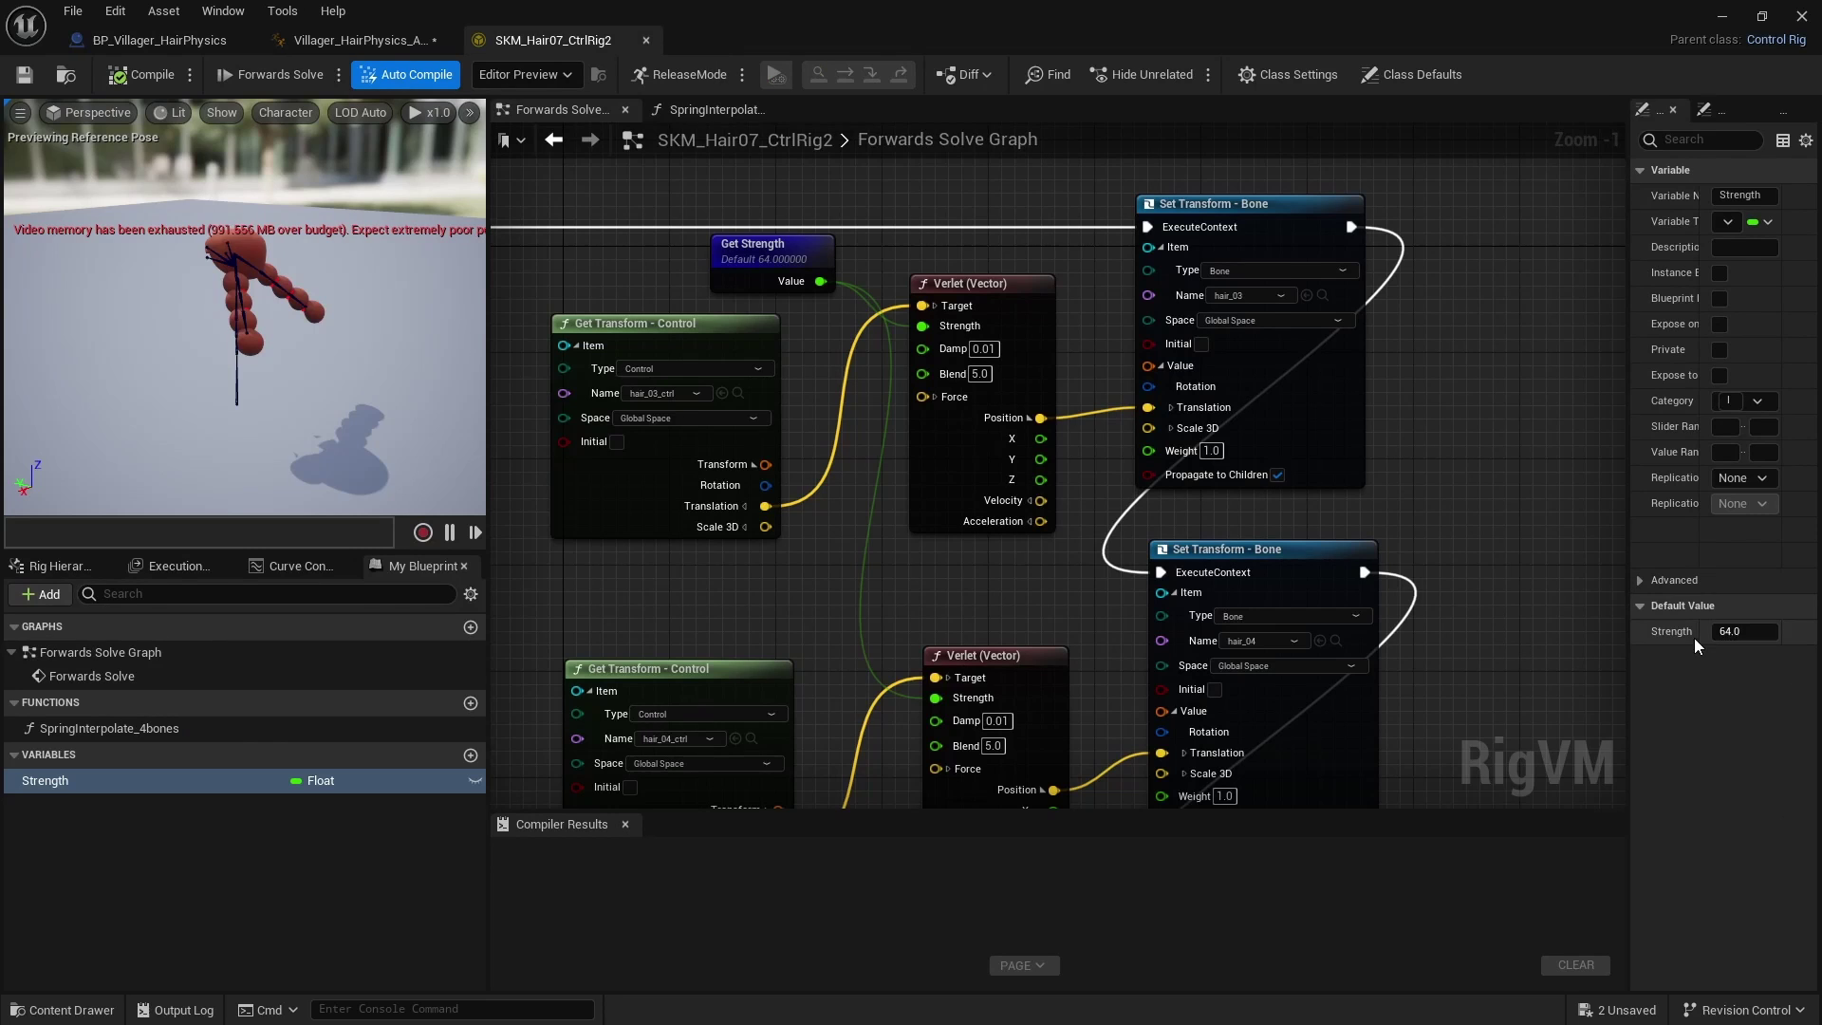
{"action": "key", "text": "Return"}
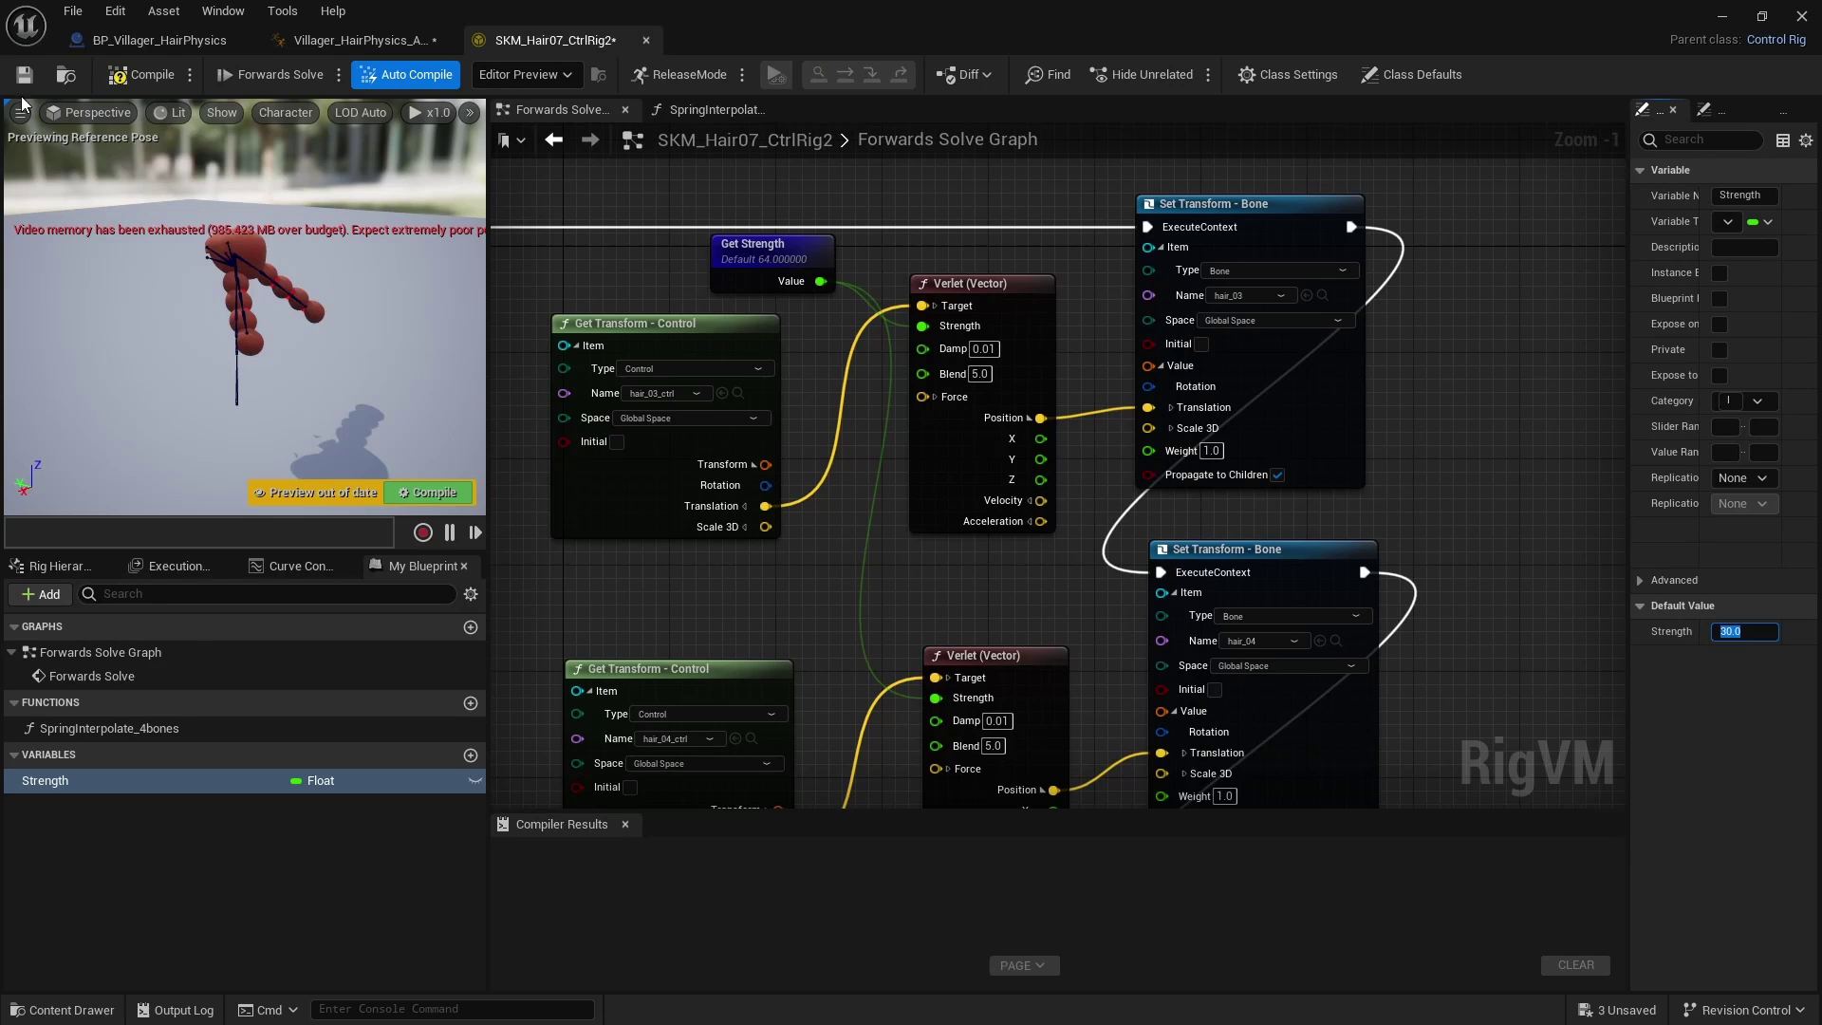
{"action": "left_click", "coordinate": [25, 75]}
{"action": "left_click", "coordinate": [195, 38]}
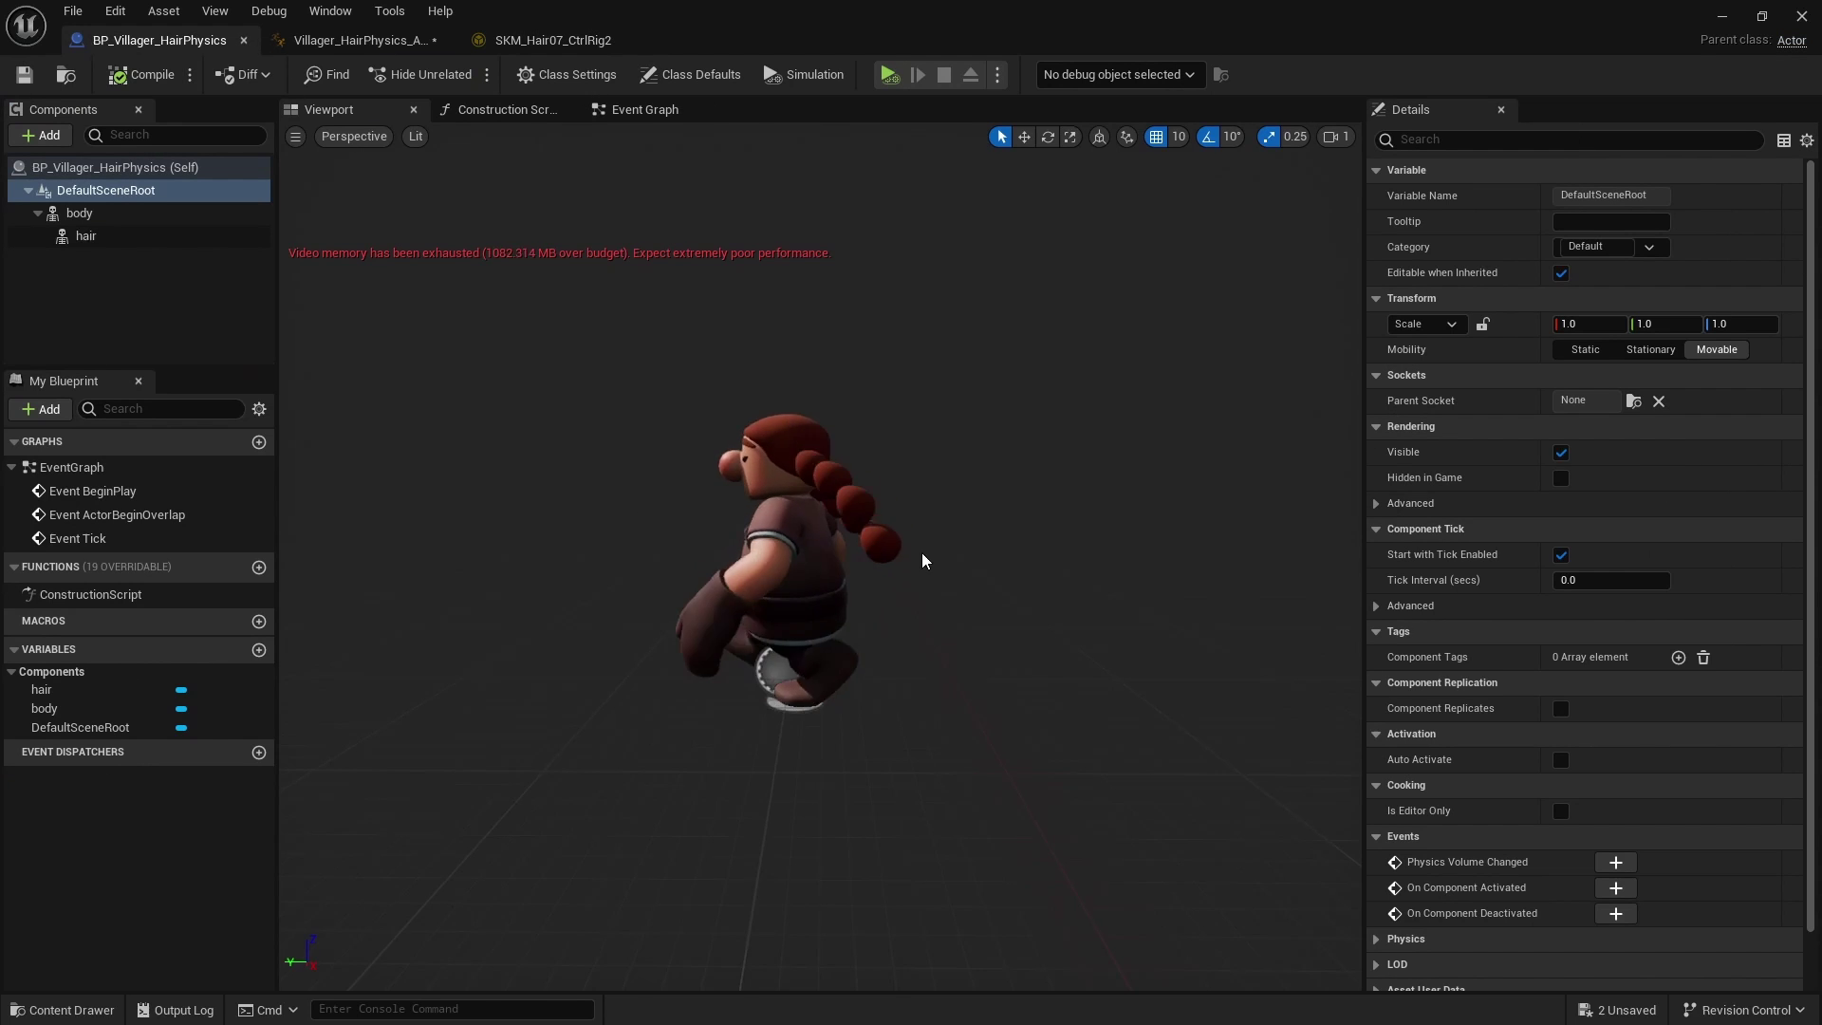
Step: Set the Strength variable's default to 10.0, then compile and save the rig to examine the braid motion on the villager
{"action": "left_click", "coordinate": [527, 43]}
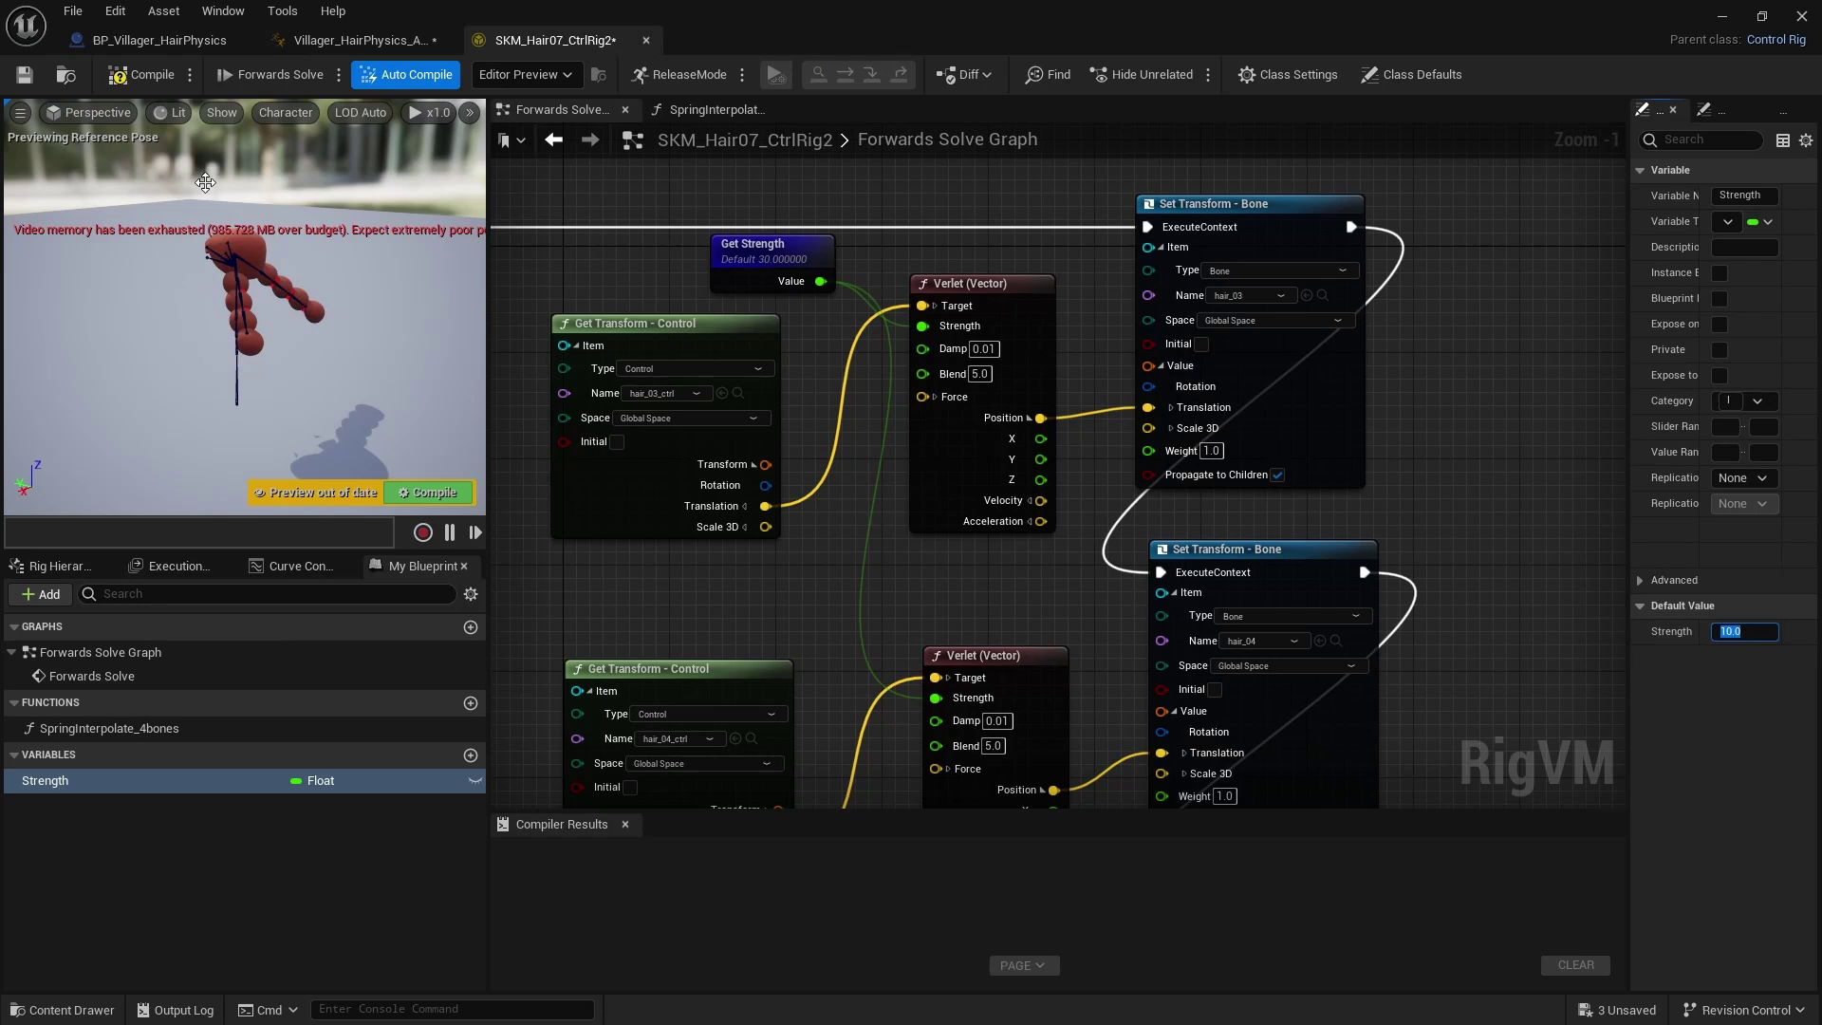
{"action": "left_click", "coordinate": [141, 76]}
{"action": "left_click", "coordinate": [25, 74]}
{"action": "left_click", "coordinate": [166, 39]}
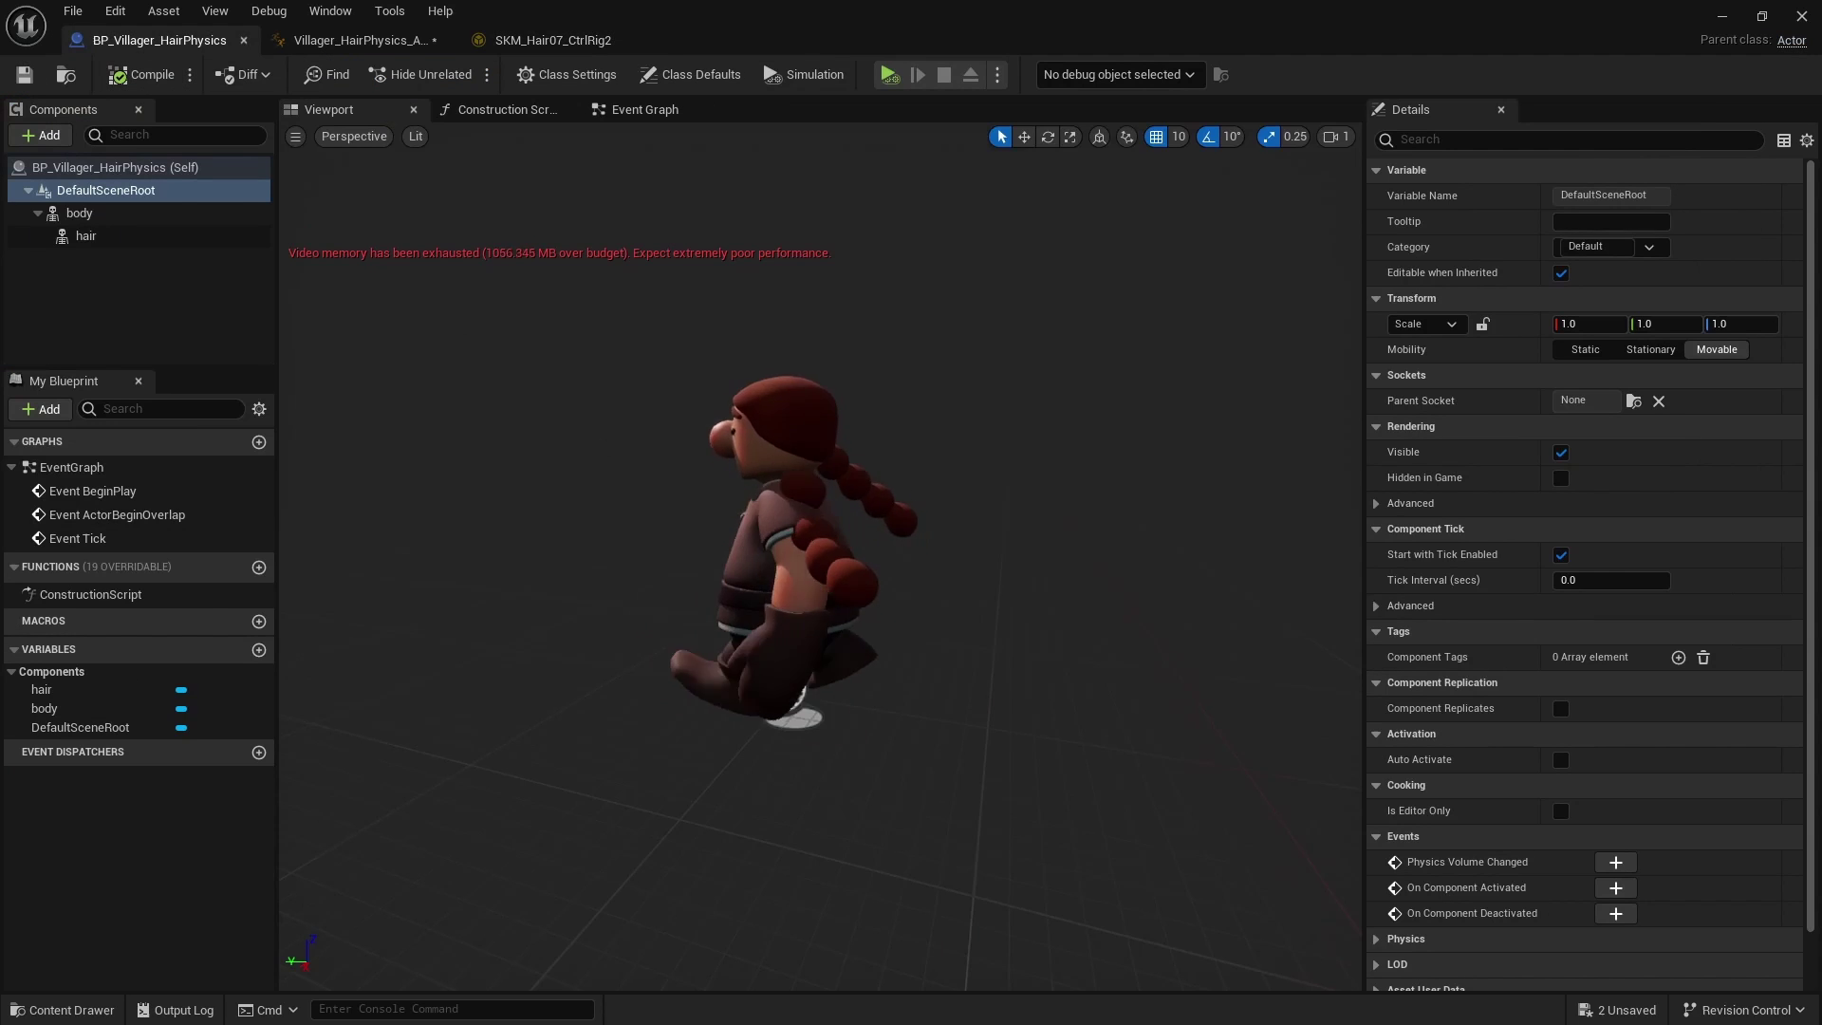
{"action": "left_click_drag", "start_coordinate": [712, 545], "coordinate": [813, 598], "text": "alt"}
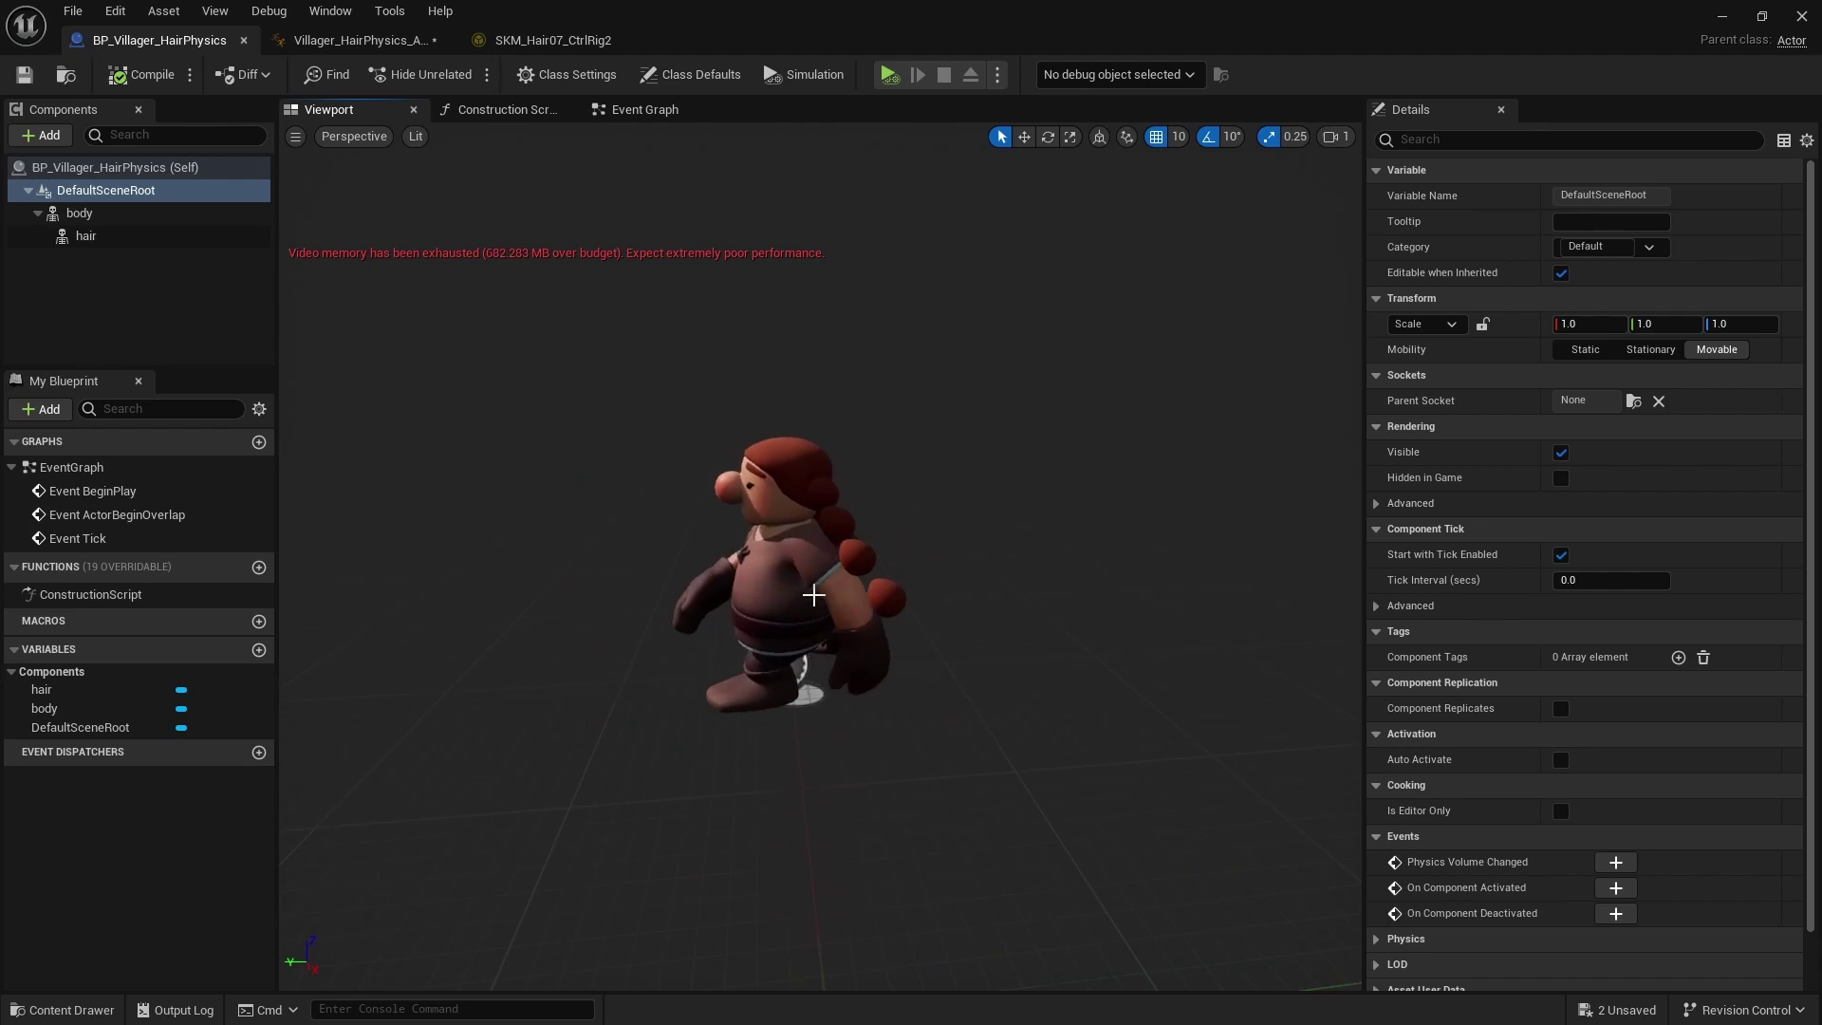
Step: Try a Strength default value of 5.0 in the control rig and examine the braids from several sides in BP_Villager_HairPhysics
{"action": "left_click", "coordinate": [560, 38]}
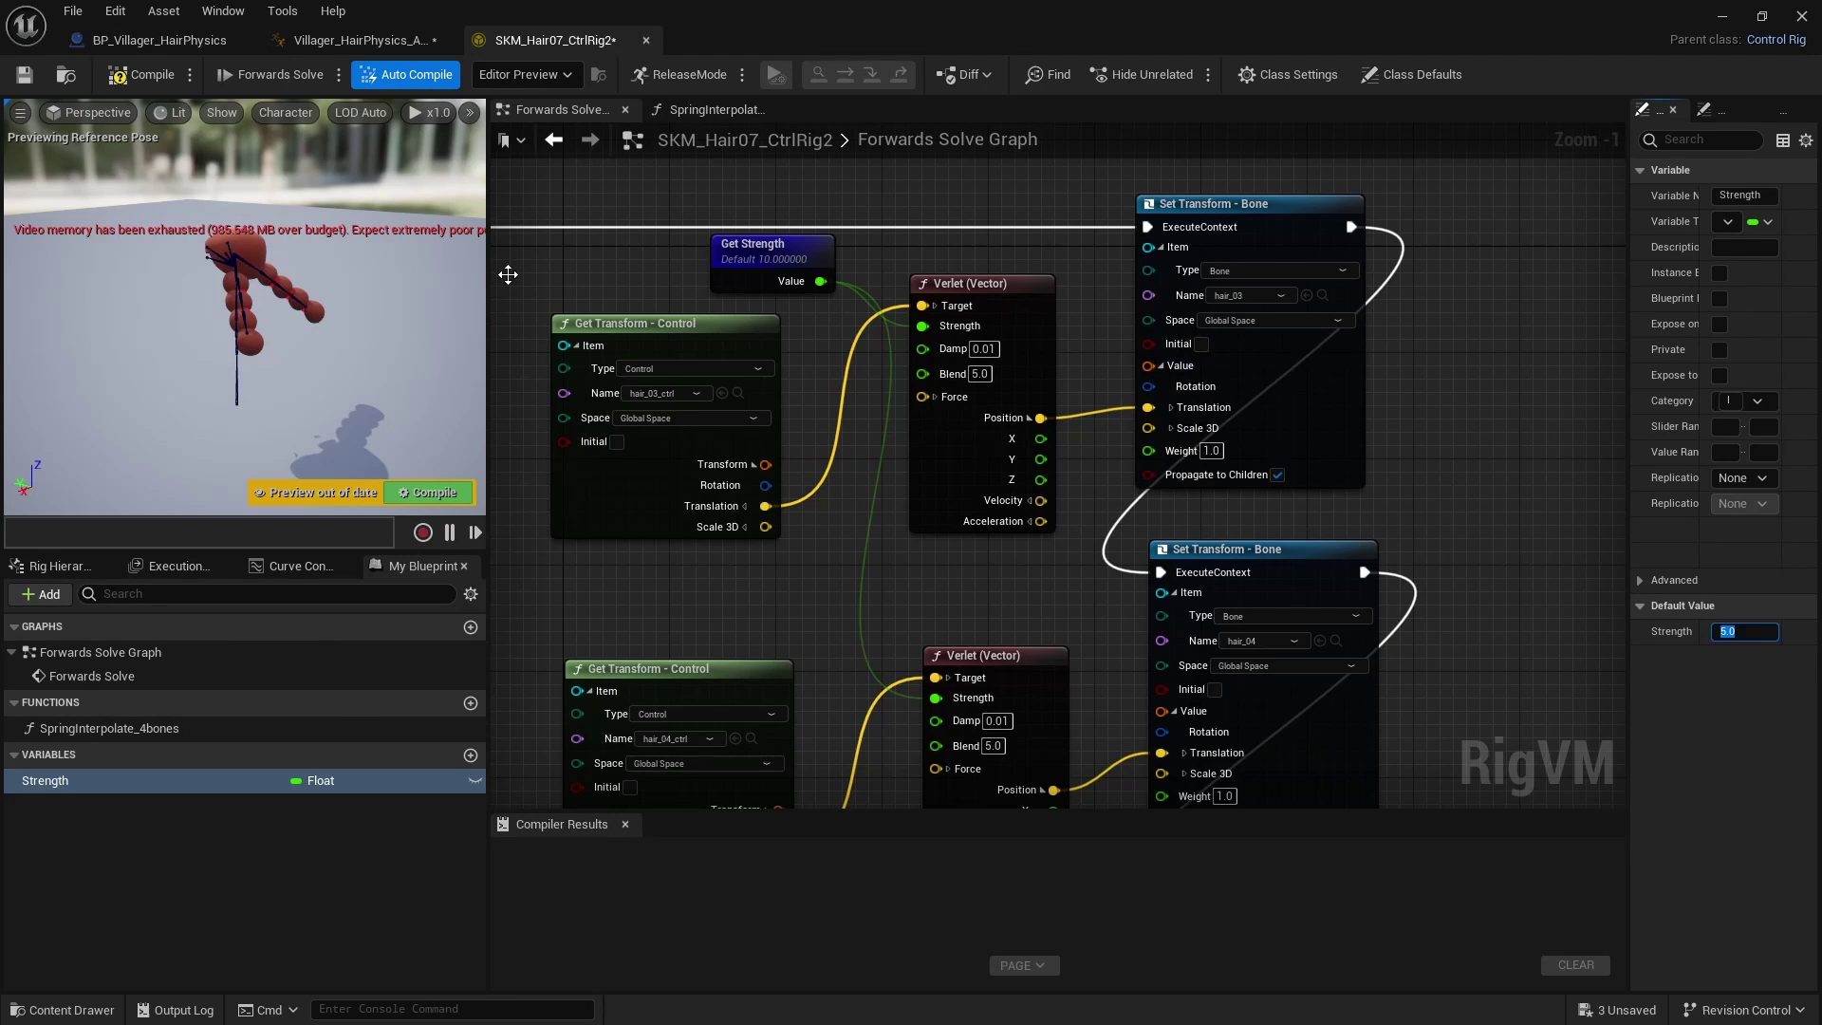
{"action": "left_click", "coordinate": [122, 40]}
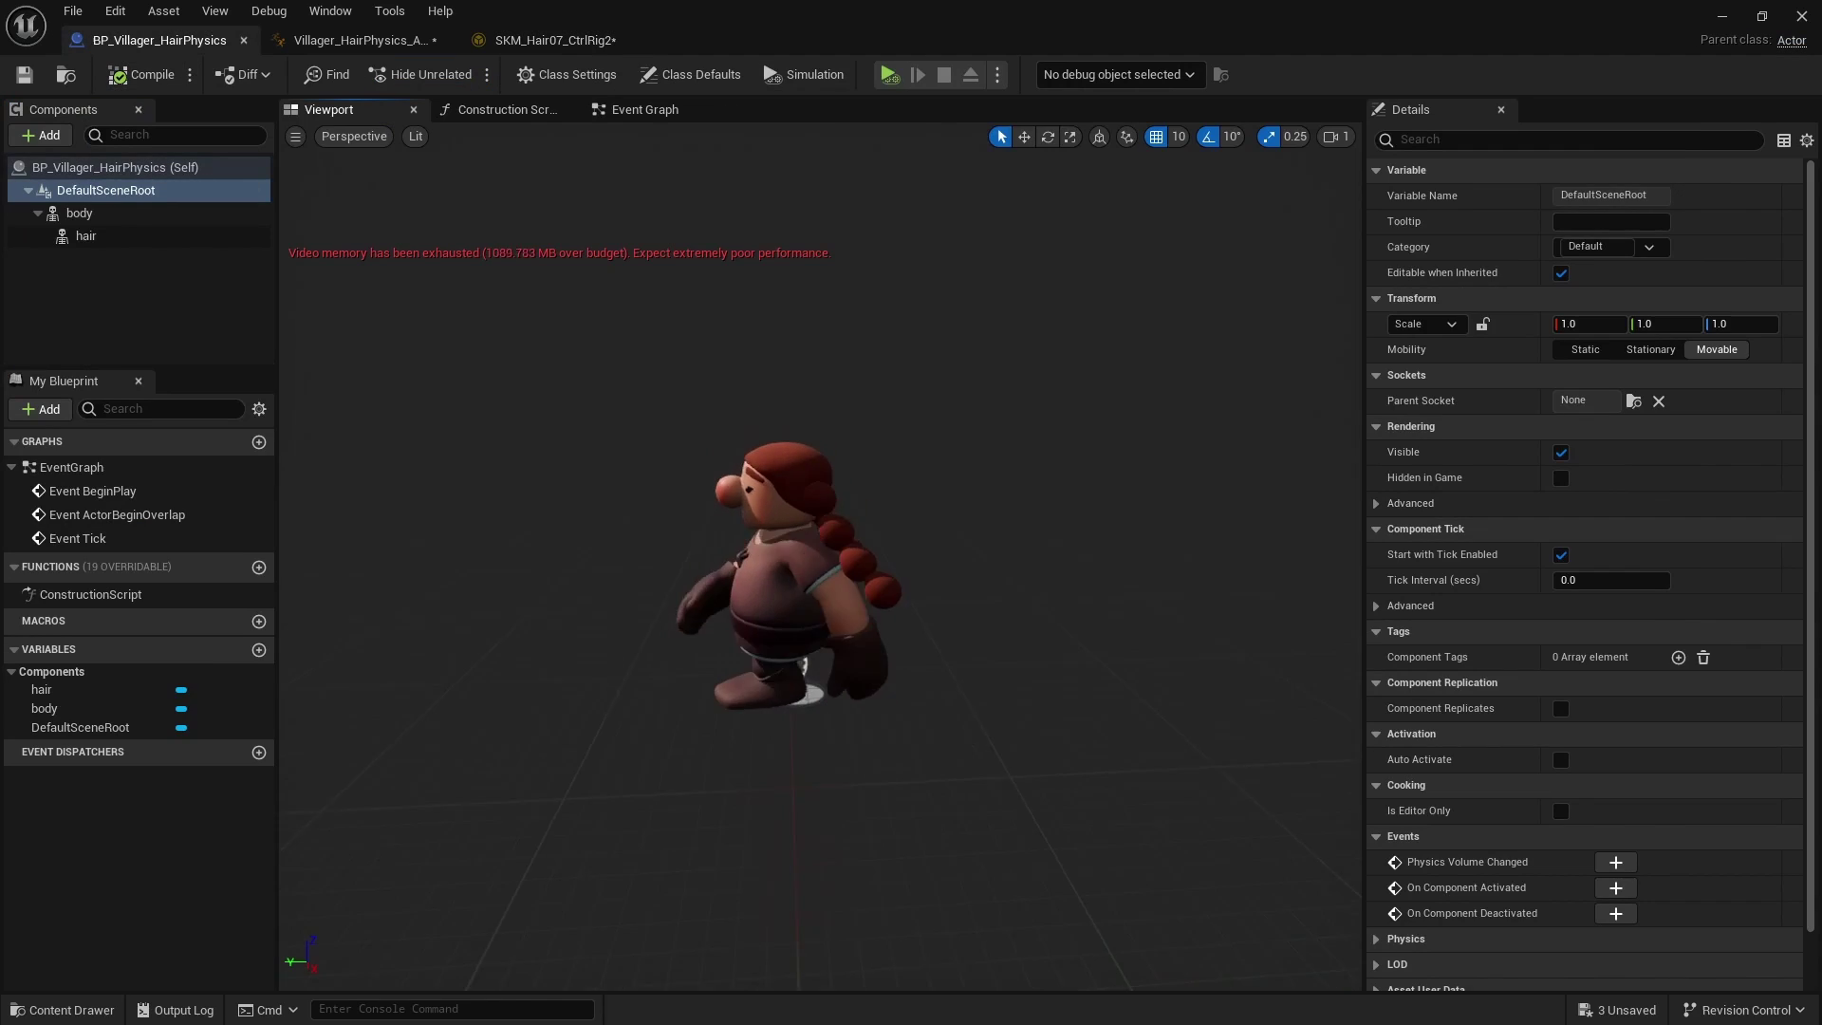
{"action": "left_click_drag", "start_coordinate": [820, 556], "coordinate": [535, 556], "text": "alt"}
{"action": "left_click_drag", "start_coordinate": [771, 612], "coordinate": [707, 609], "text": "alt"}
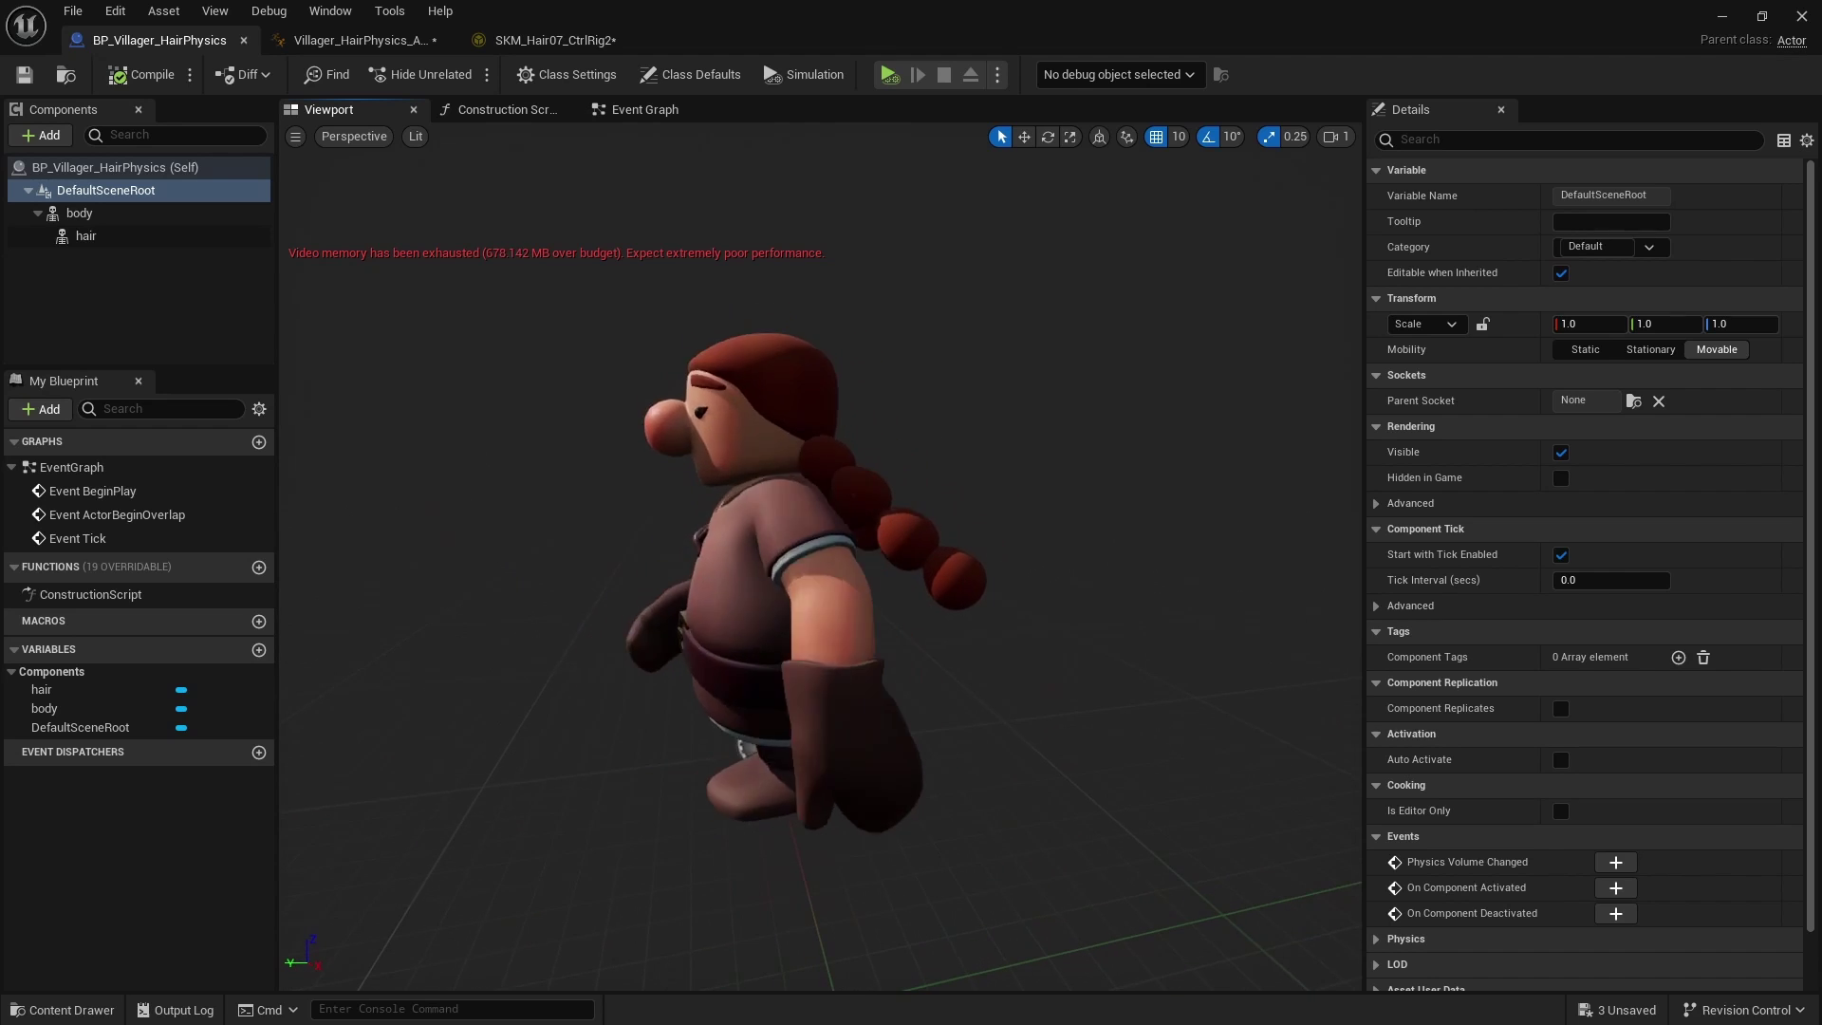
Step: Set the Strength default value back to 10 and examine the braid motion from the back and side of the character
{"action": "left_click", "coordinate": [561, 39]}
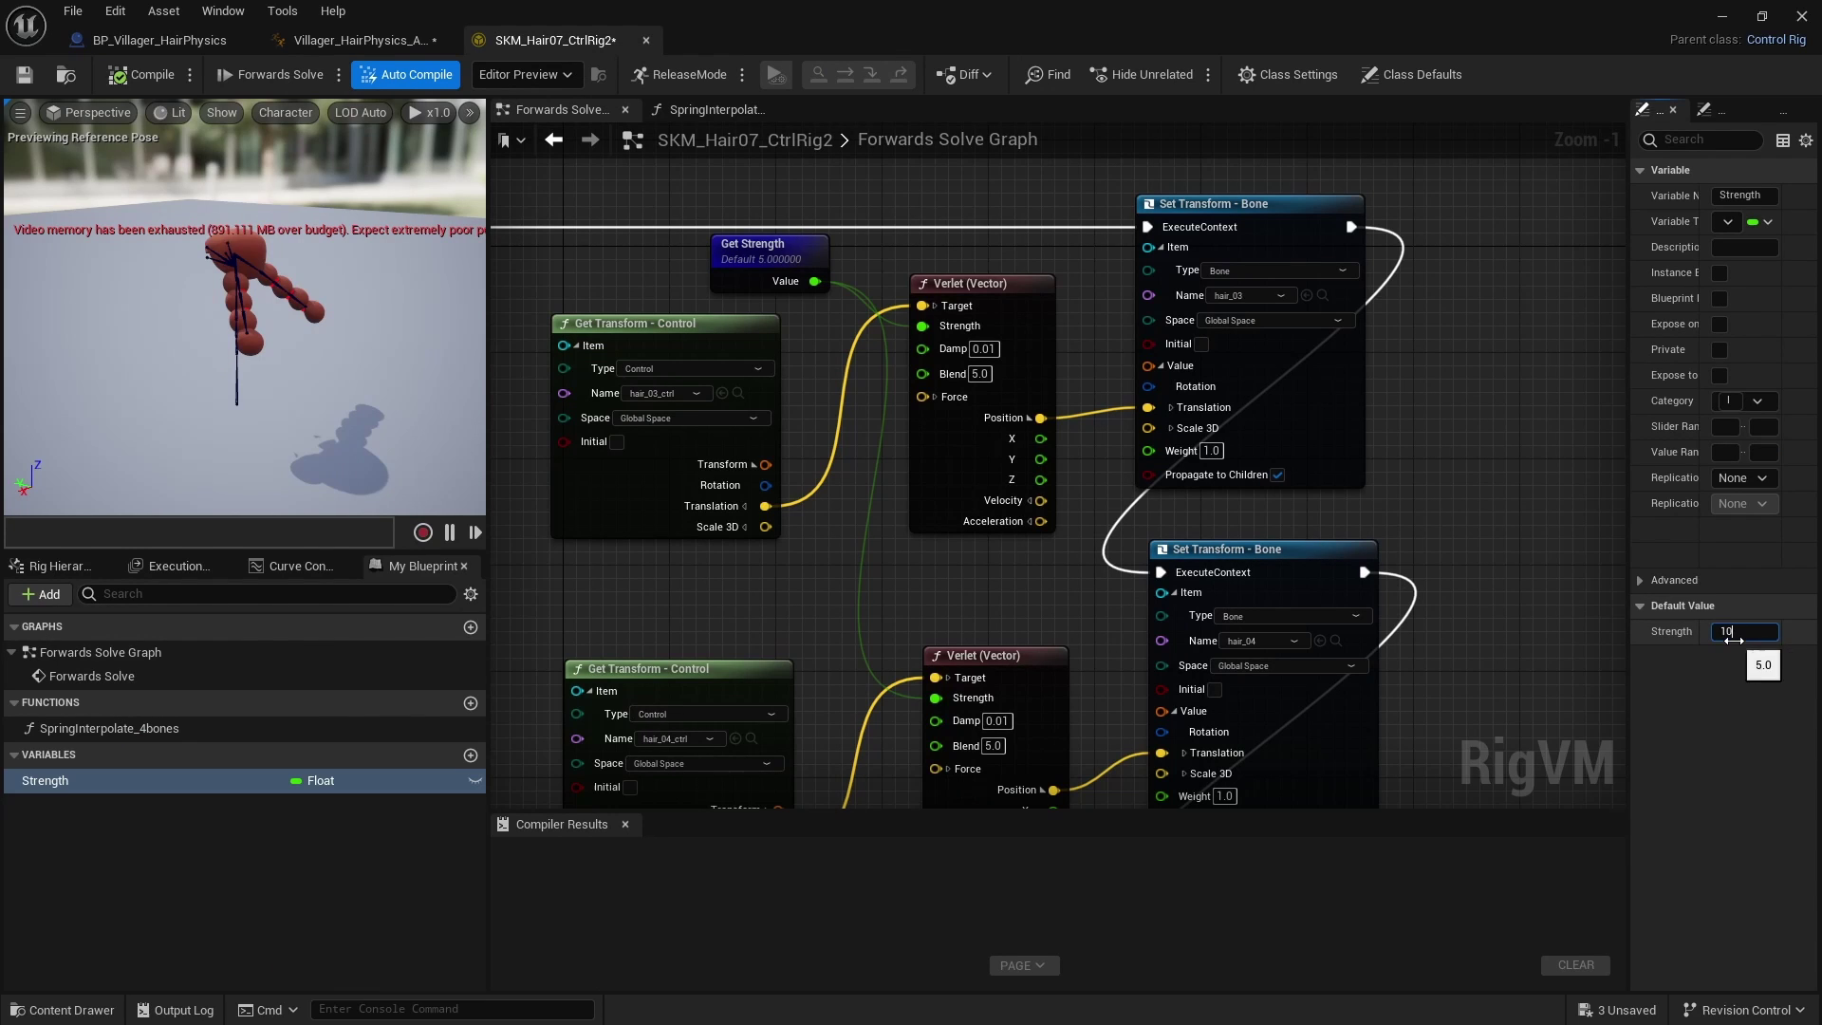
{"action": "left_click", "coordinate": [142, 40]}
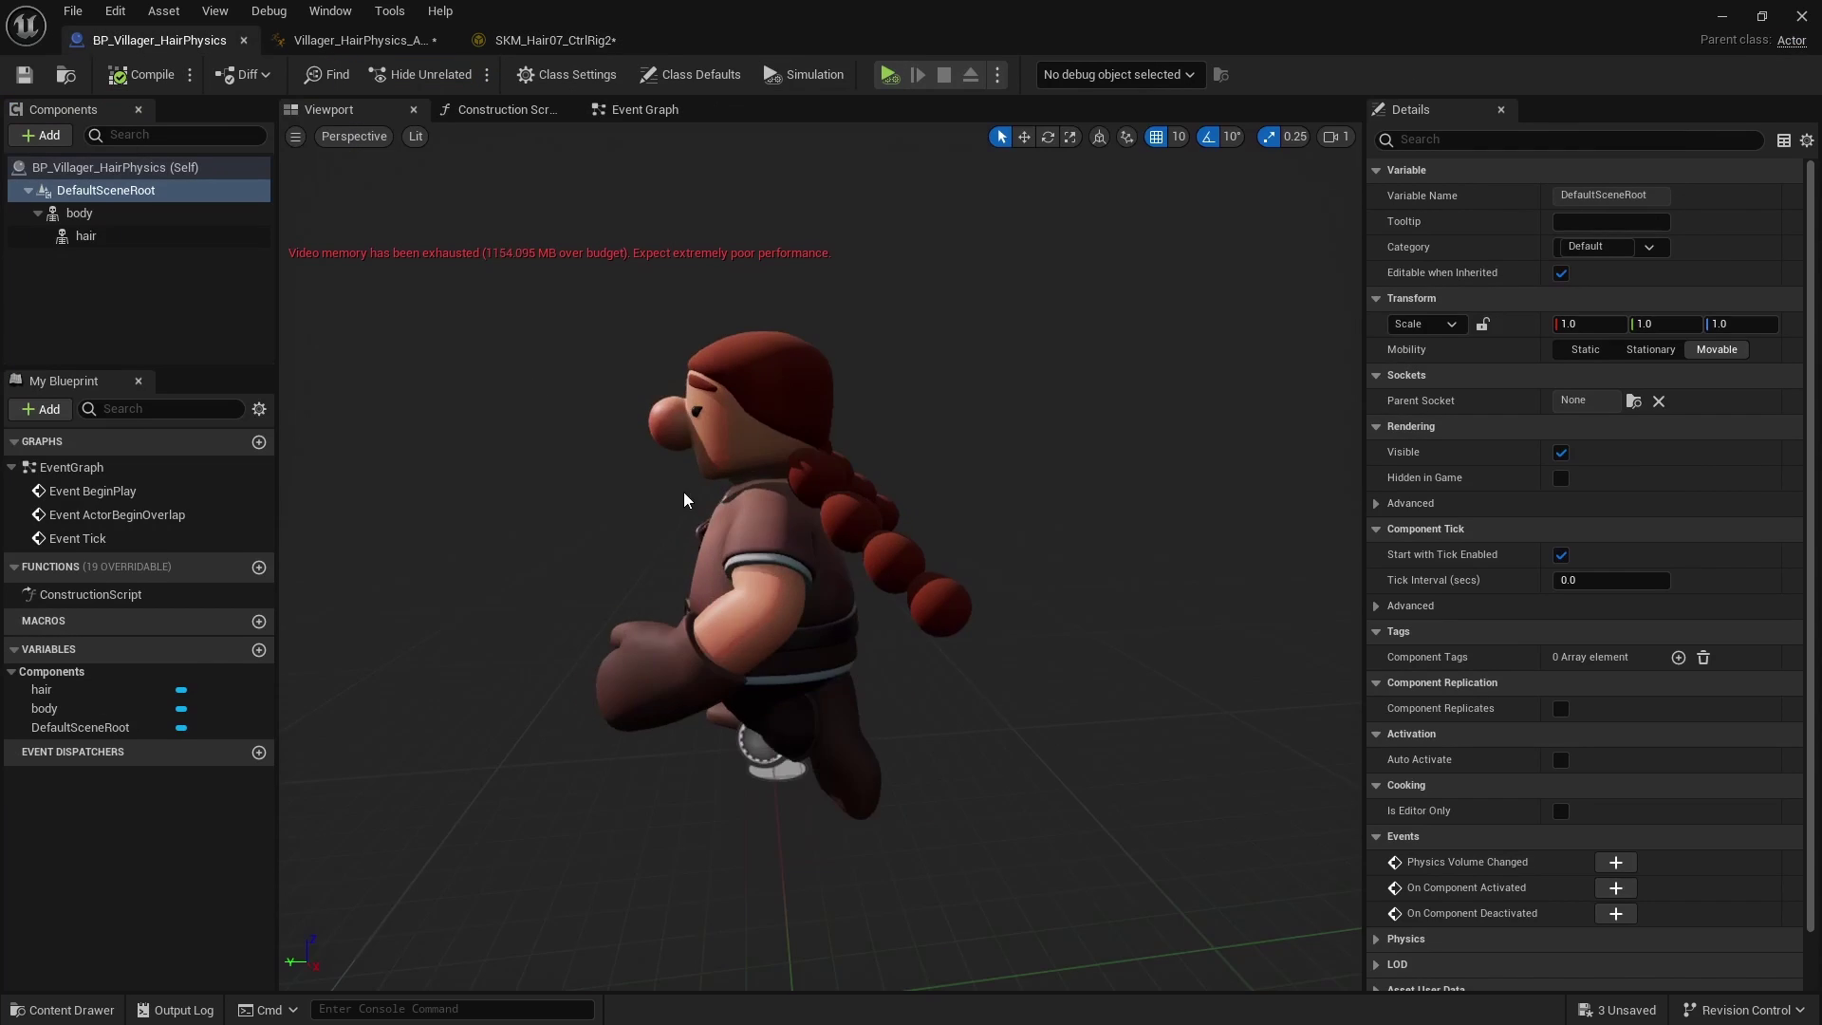
{"action": "left_click_drag", "start_coordinate": [816, 569], "coordinate": [692, 555]}
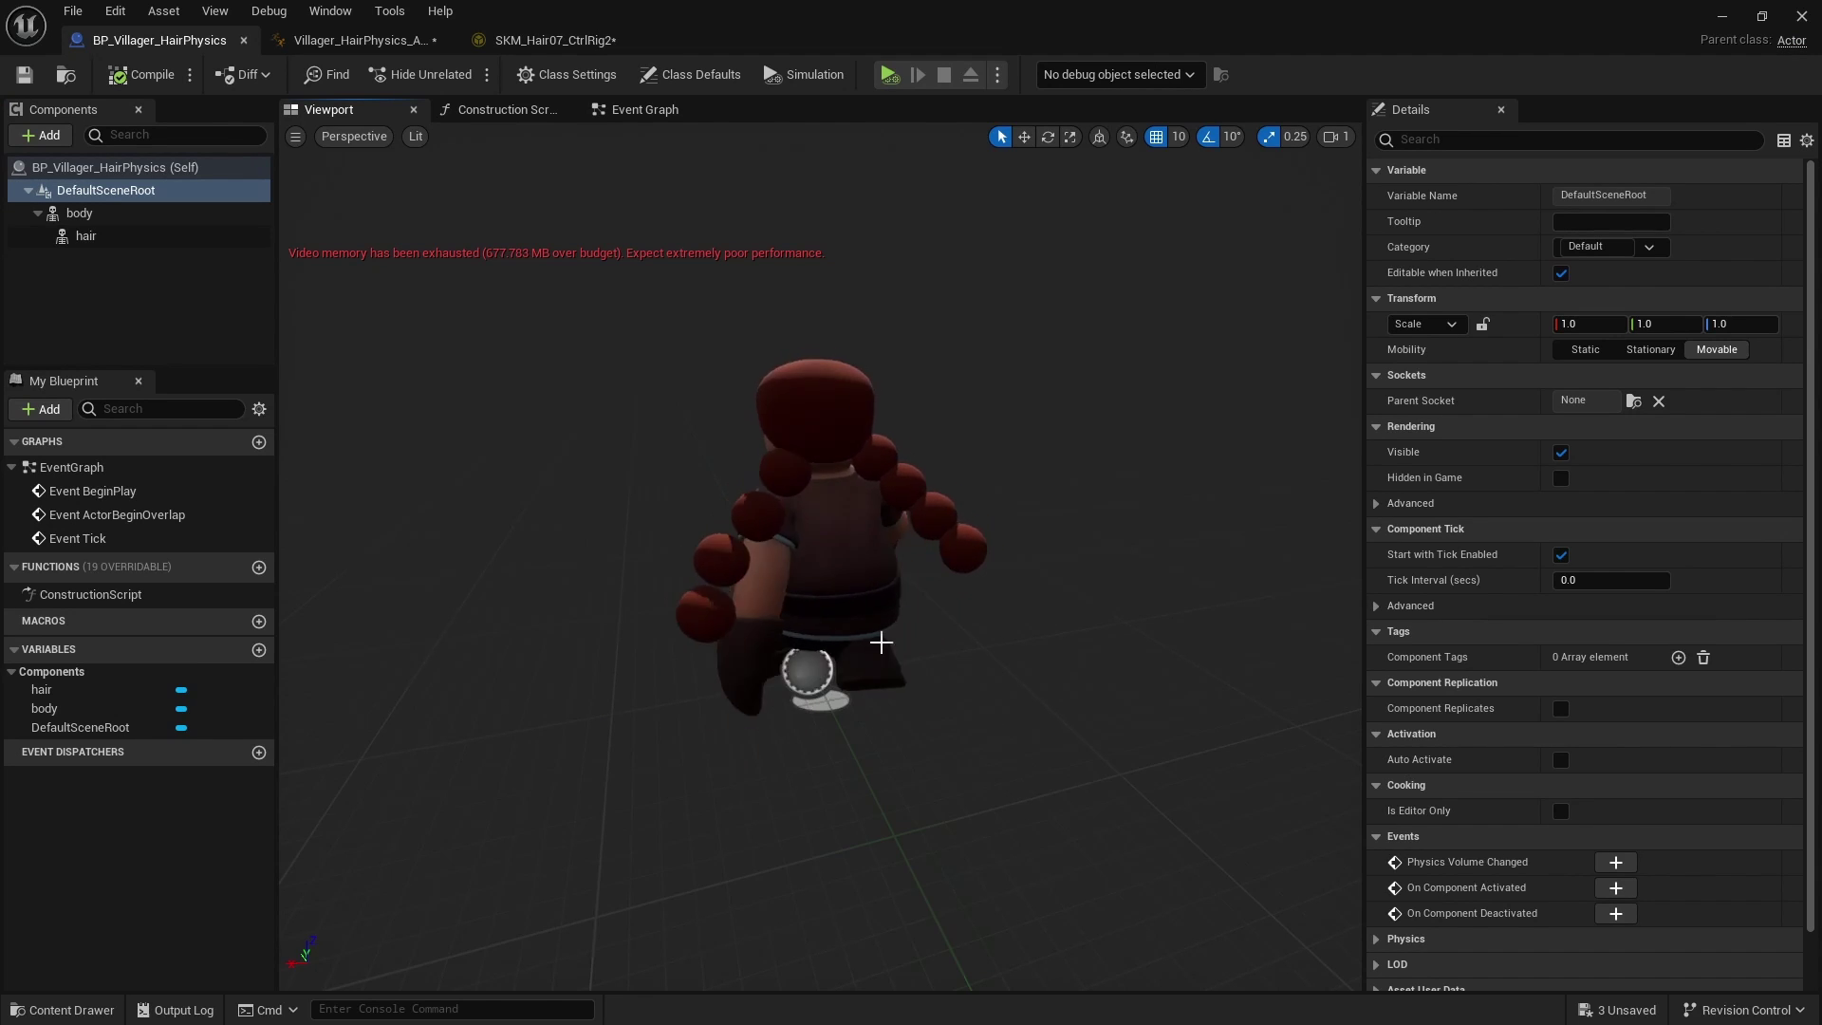
{"action": "left_click_drag", "start_coordinate": [618, 703], "coordinate": [892, 703]}
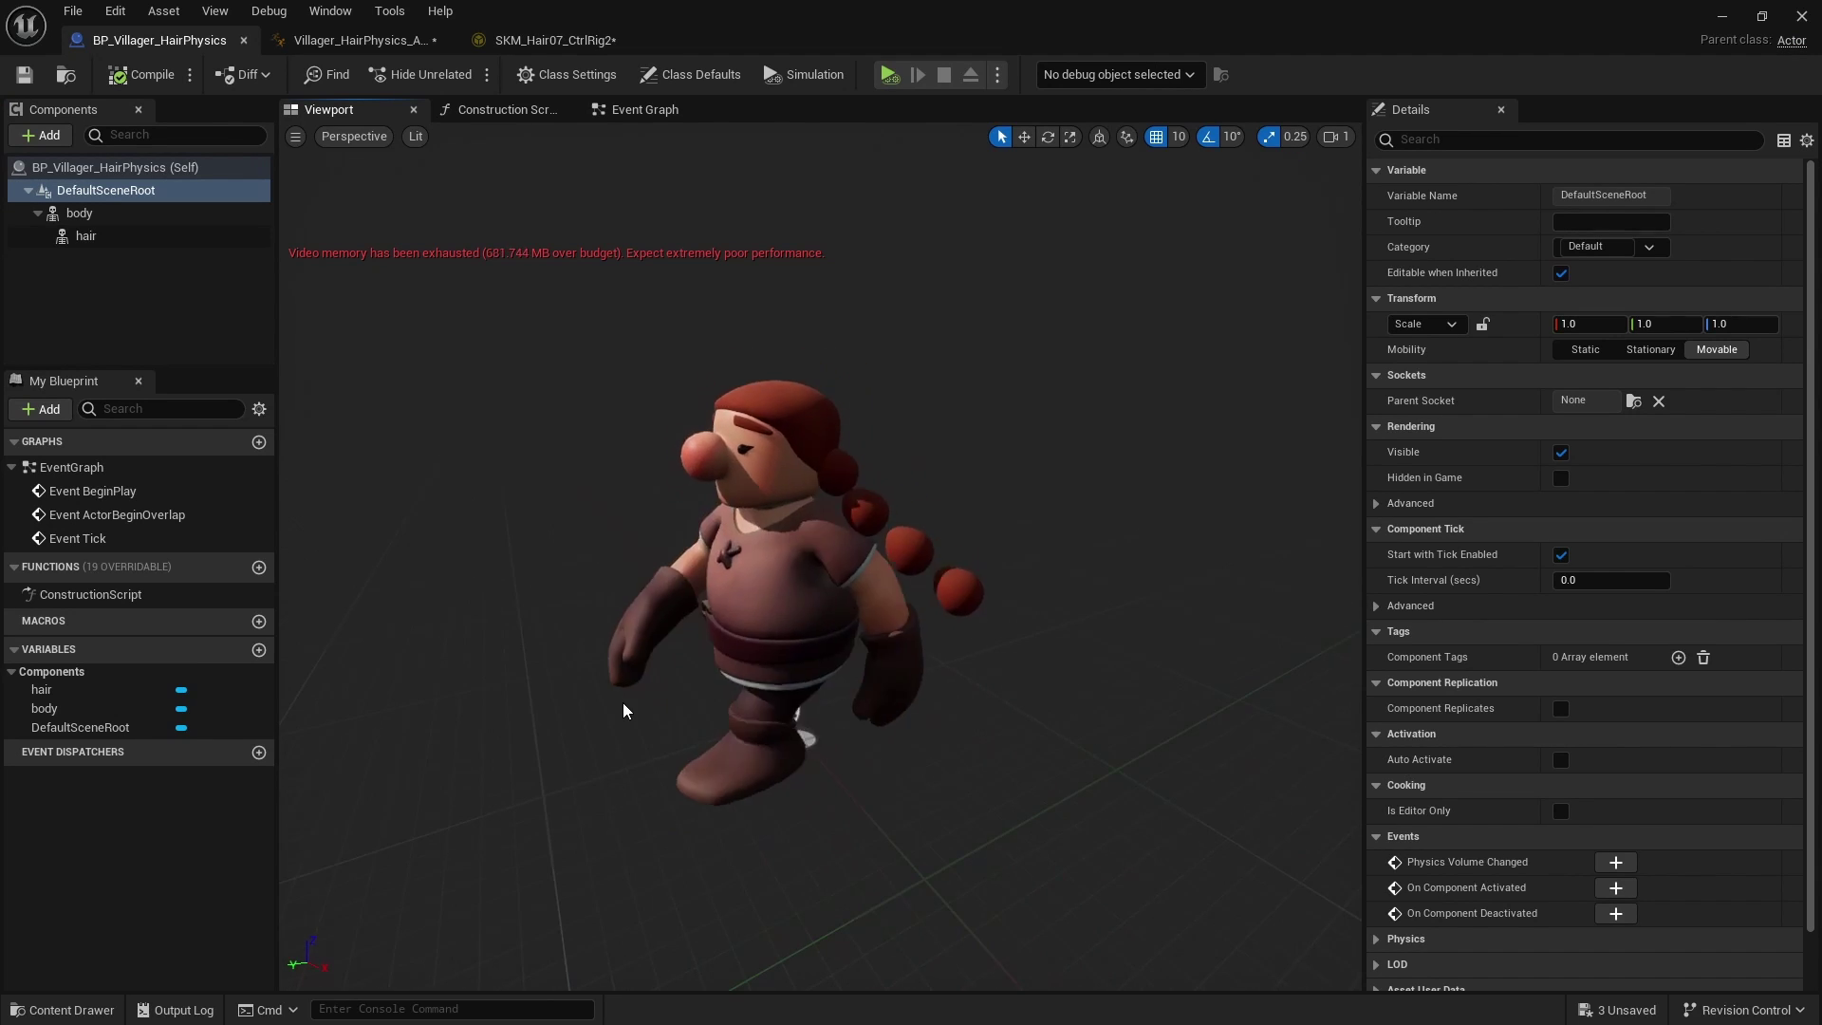
{"action": "scroll", "coordinate": [687, 719], "scroll_direction": "down", "scroll_amount": 2}
{"action": "left_click_drag", "start_coordinate": [689, 719], "coordinate": [709, 726]}
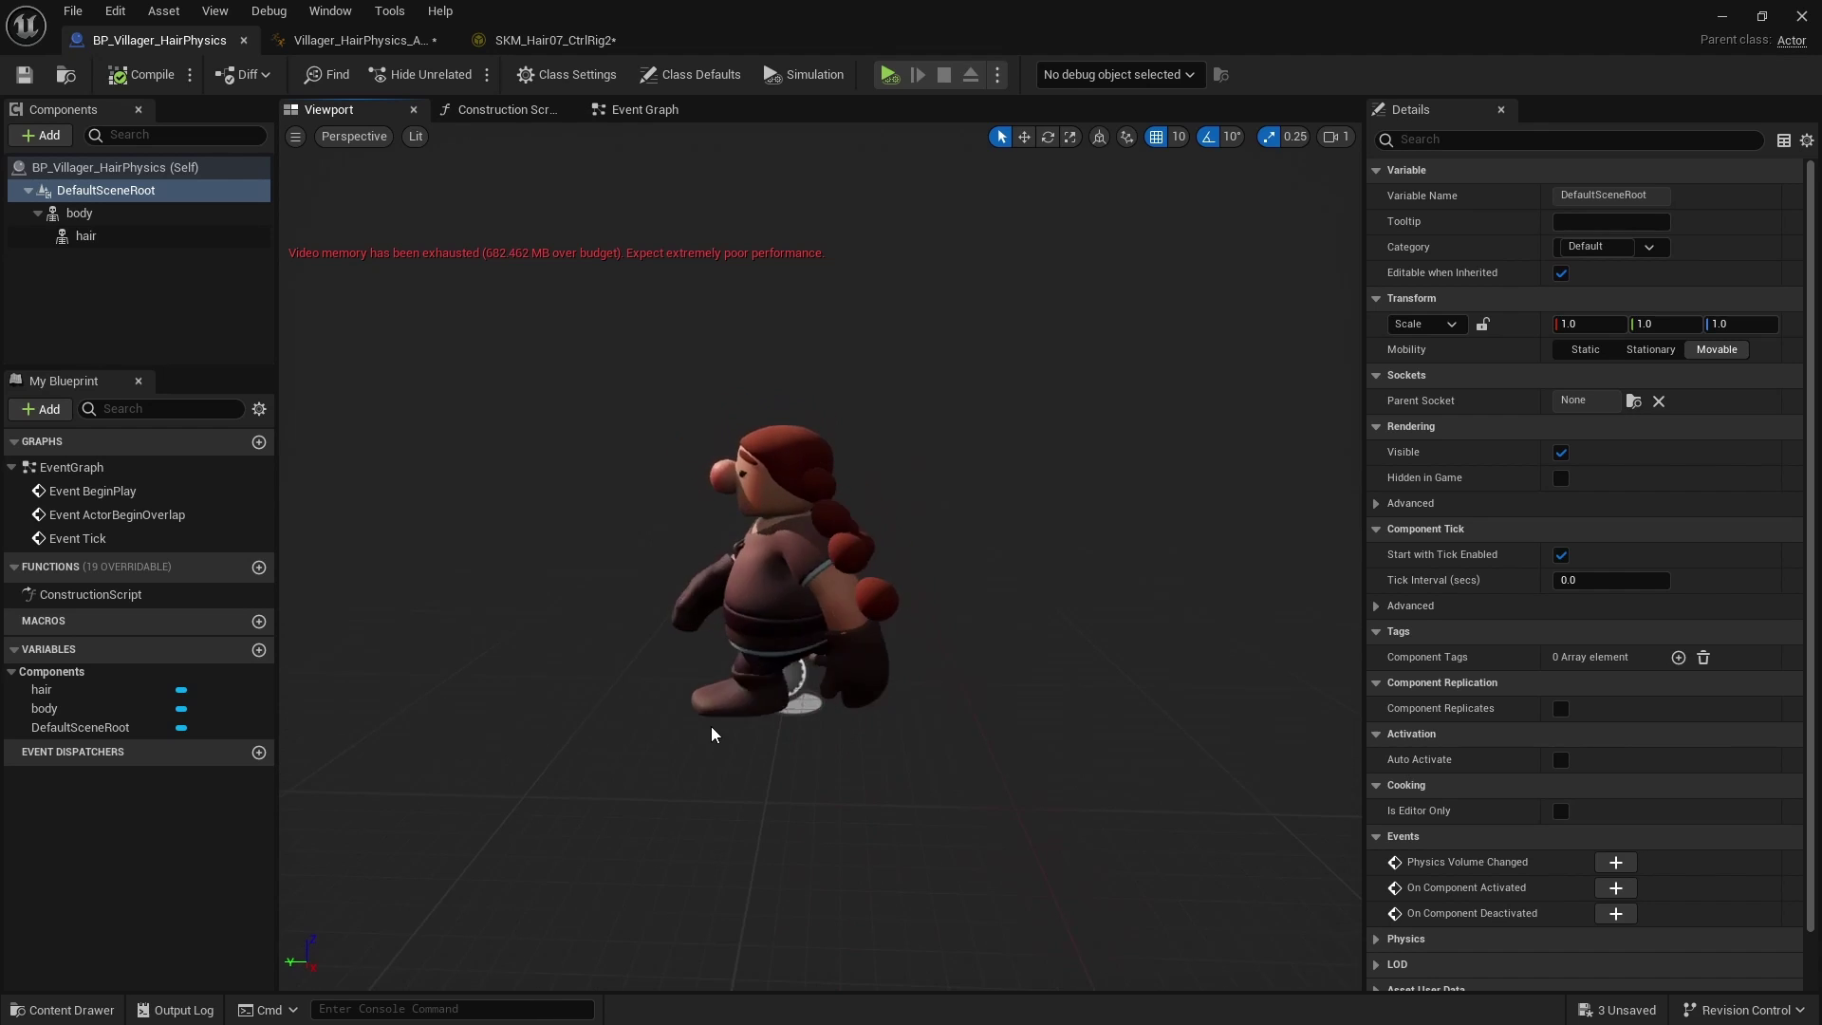
{"action": "scroll", "coordinate": [710, 721], "scroll_direction": "up", "scroll_amount": 3}
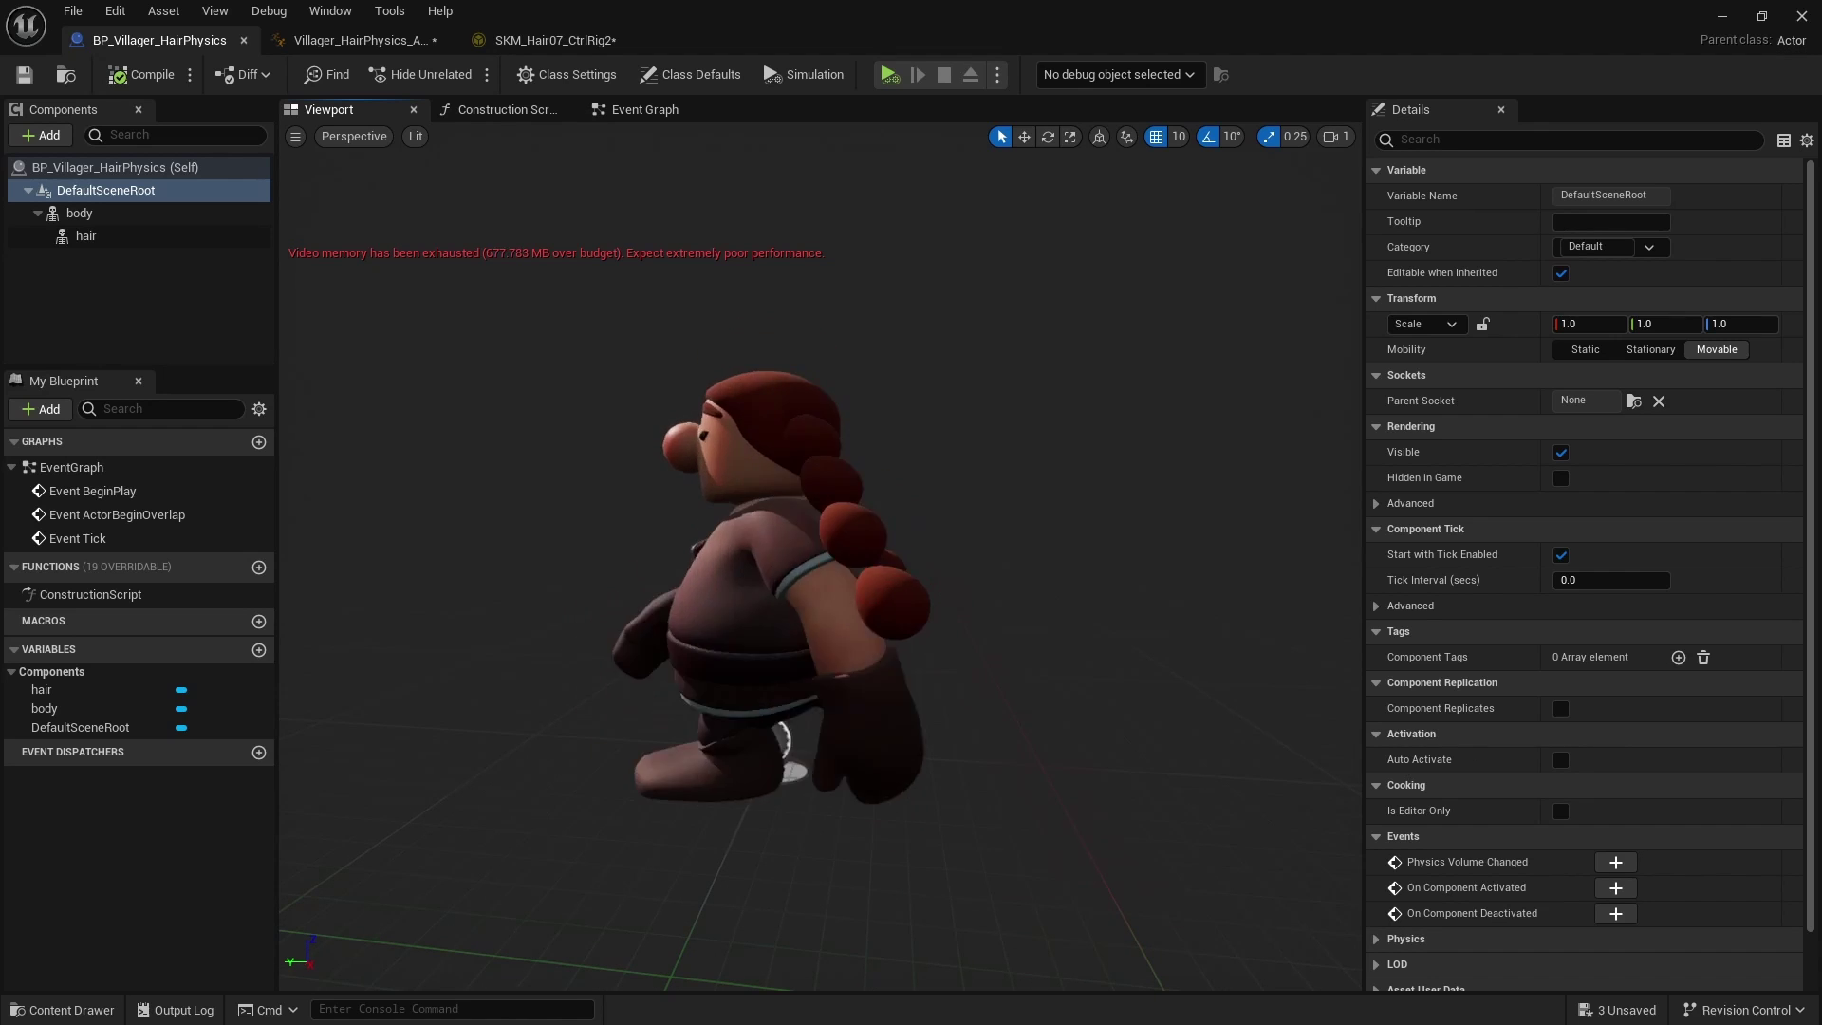